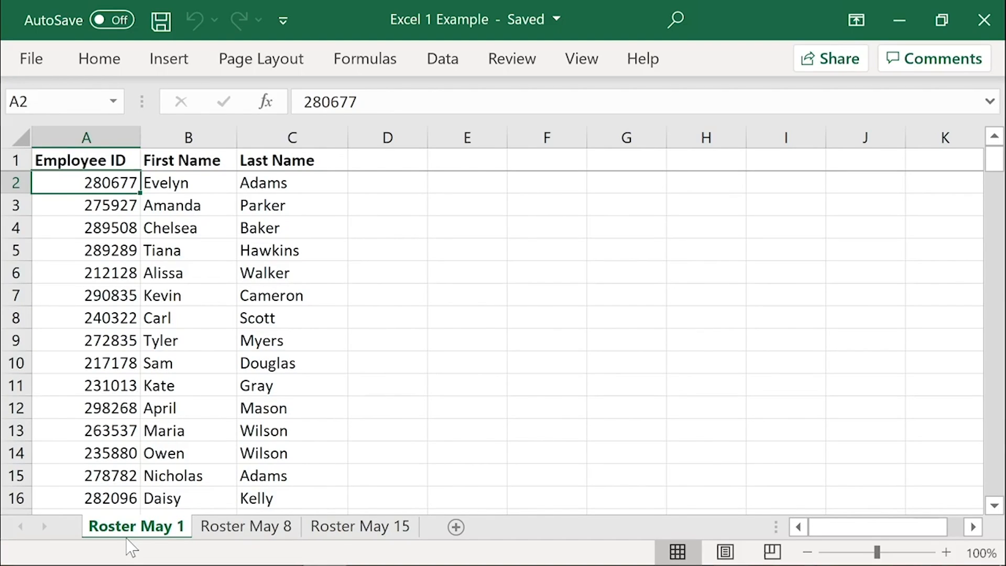
# Step: Look through the employee lists on the Roster May 15, Roster May 8 and Roster May 1 sheets
pyautogui.click(362, 530)
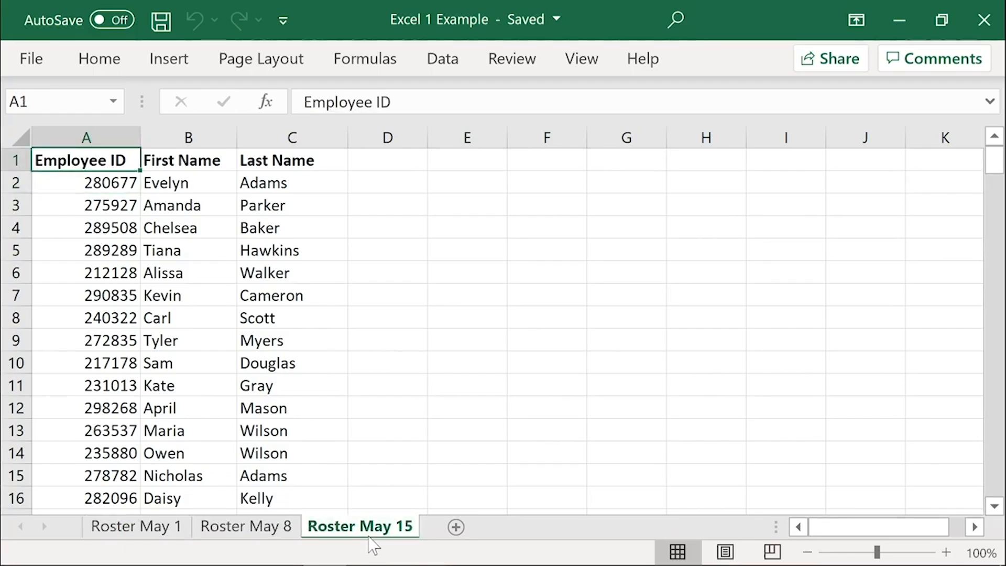
pyautogui.click(254, 530)
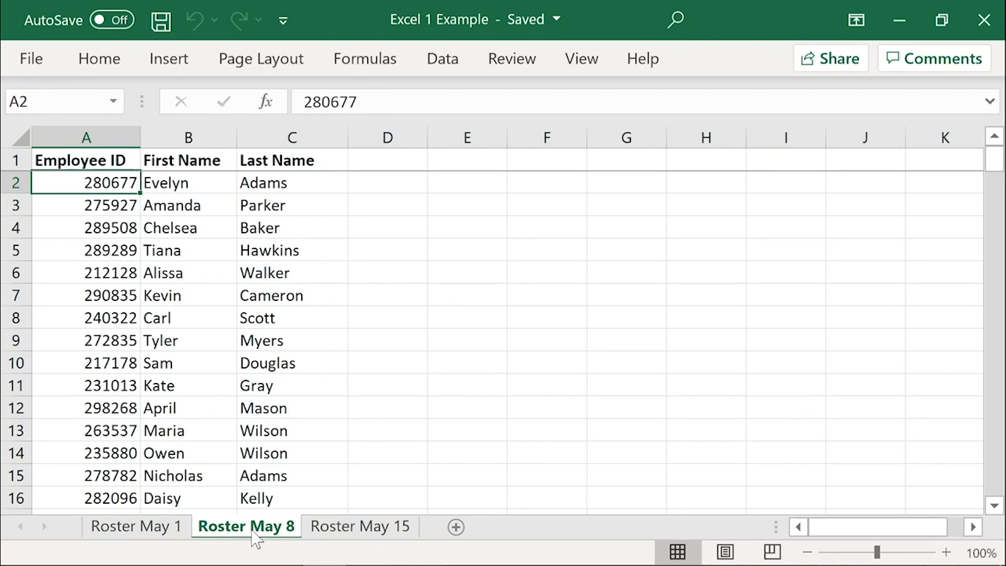
pyautogui.click(109, 530)
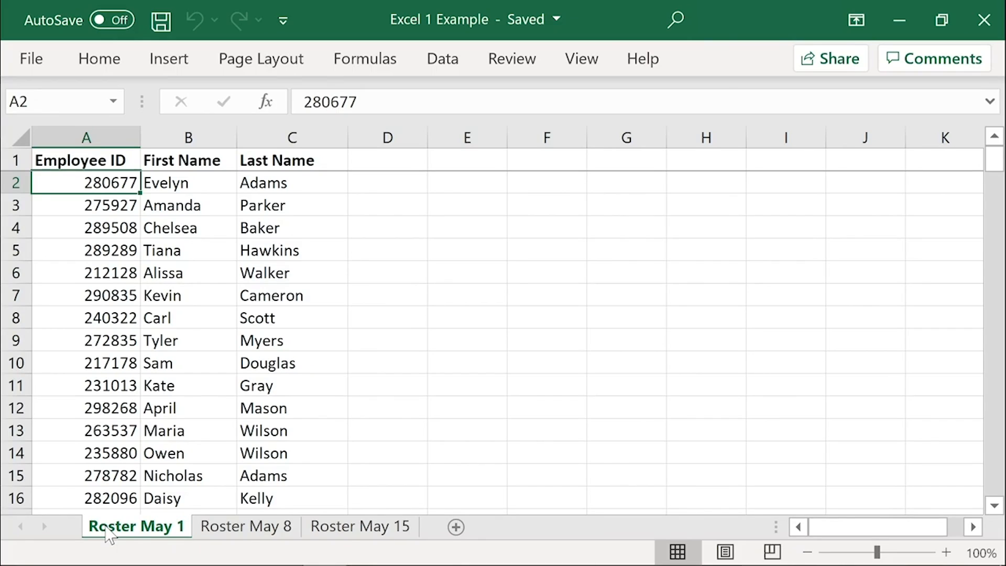
# Step: Add a "Match" header in cell D1 of the Roster May 15 sheet
pyautogui.keyDown('ctrl'); pyautogui.click(390, 528); pyautogui.keyUp('ctrl')
pyautogui.click(390, 528)
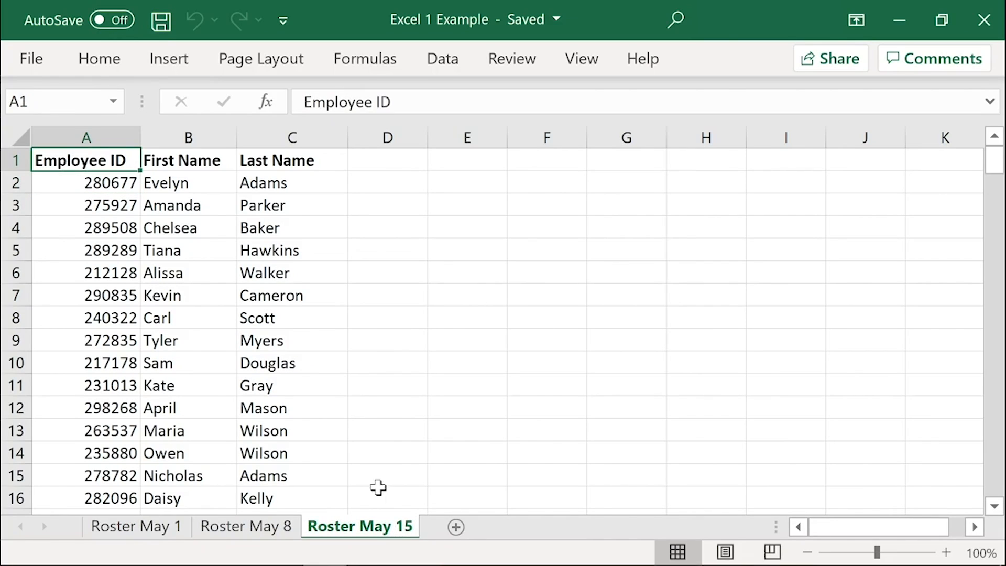
pyautogui.click(389, 161)
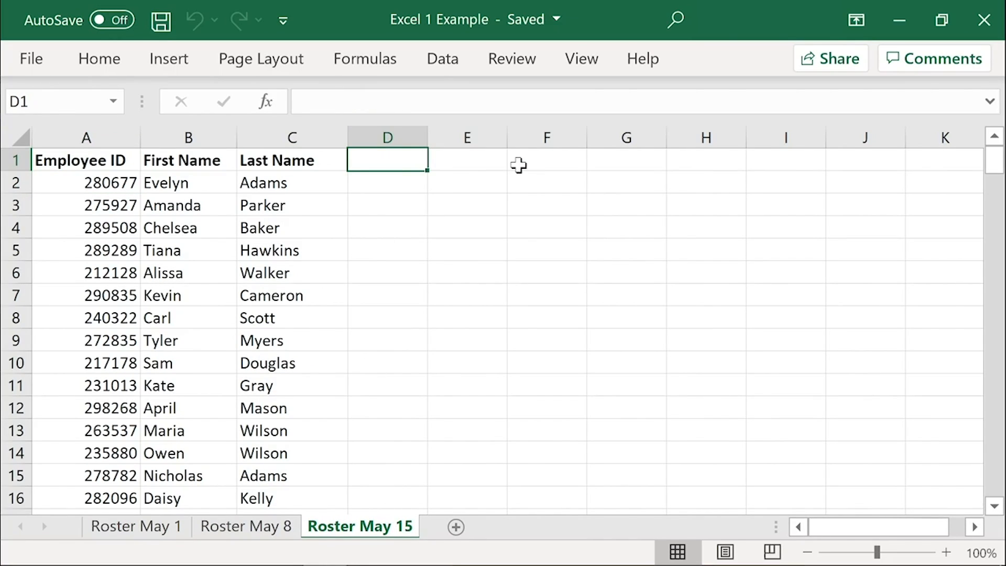
pyautogui.write('Match')
pyautogui.press('Return')
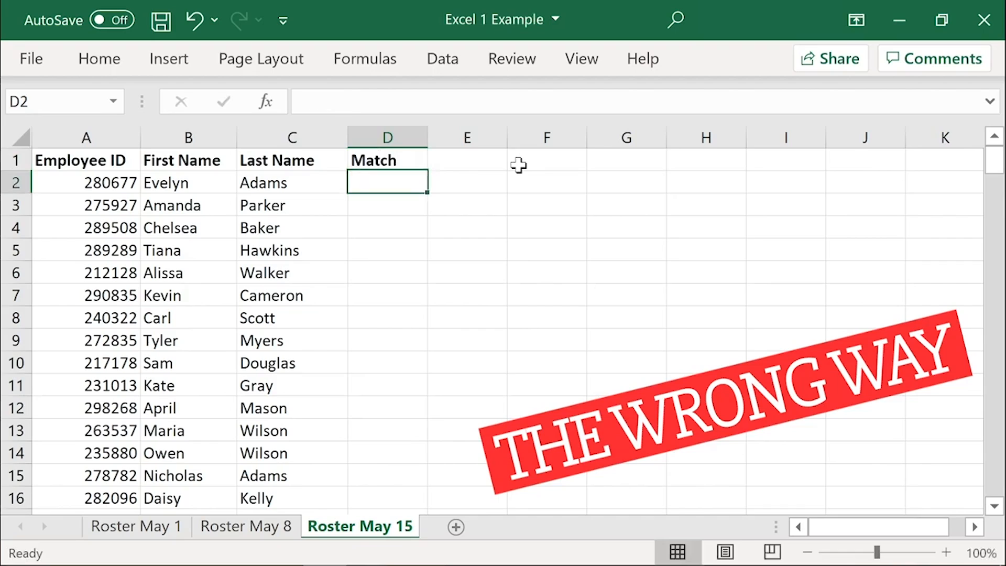
# Step: Enter the formula =MATCH(A2,'Roster May 8'!A:A,0) in cell D2 of the Roster May 15 sheet
pyautogui.write('=MATCH(')
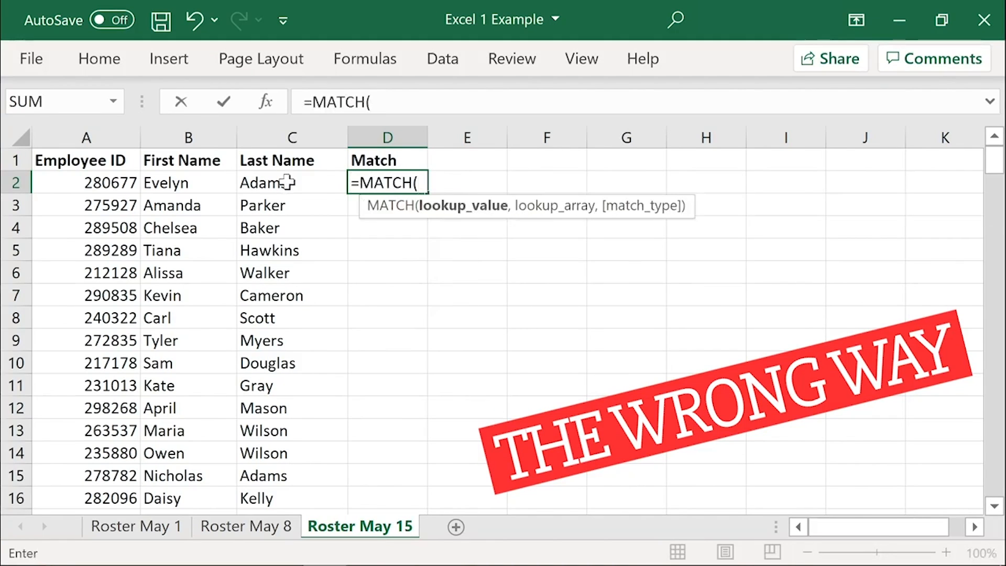
pyautogui.click(84, 182)
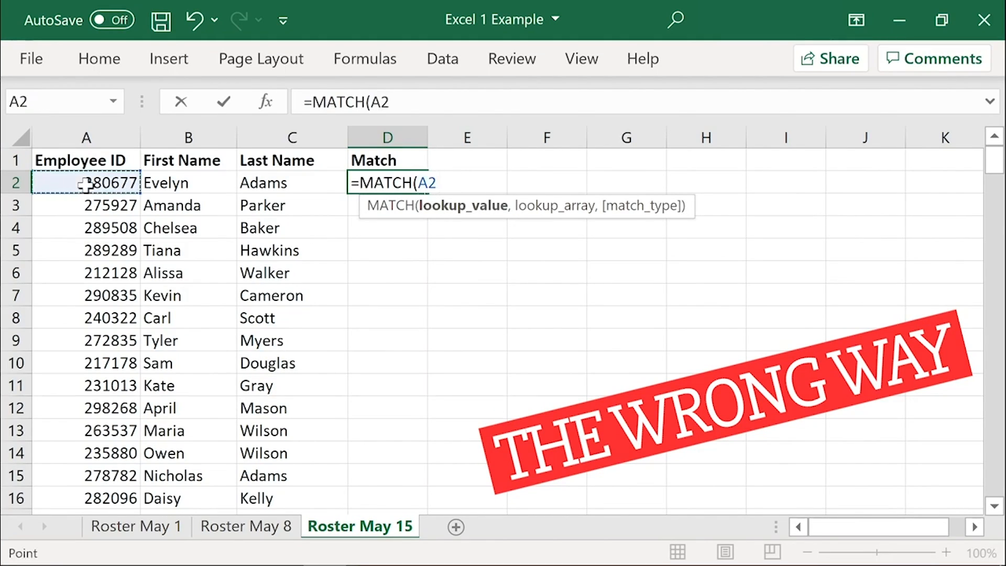
pyautogui.write(',')
pyautogui.click(274, 528)
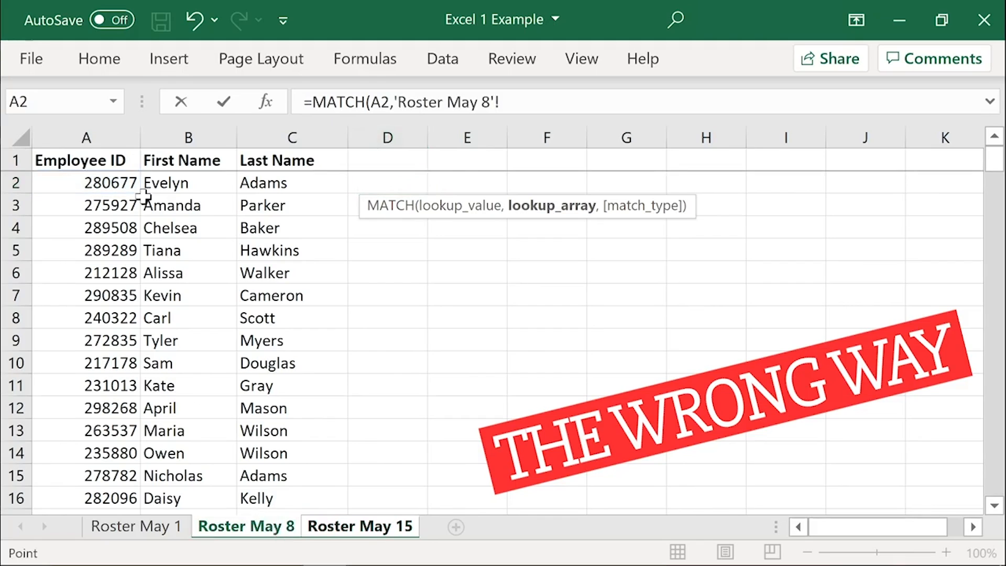
pyautogui.click(125, 127)
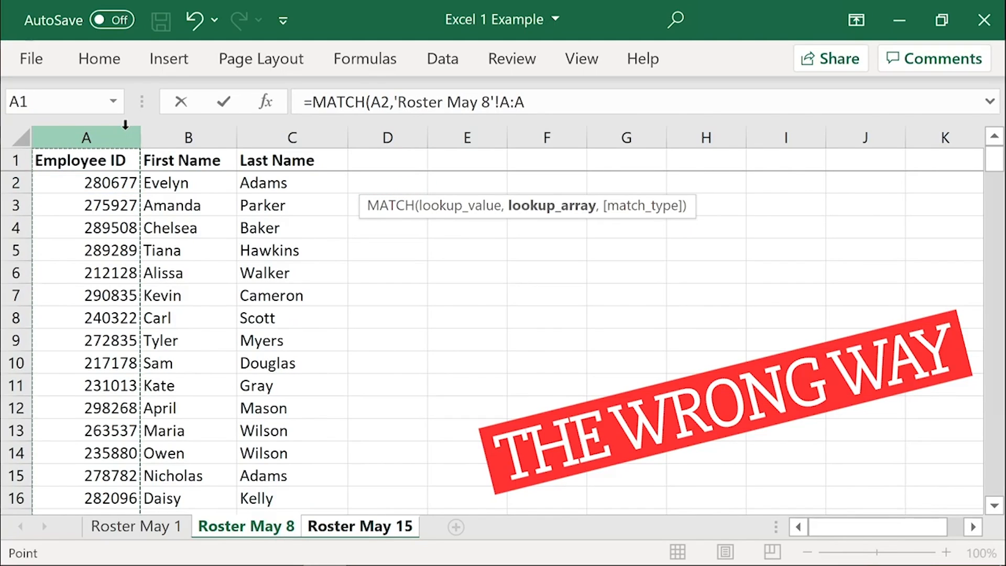
pyautogui.write(',0)')
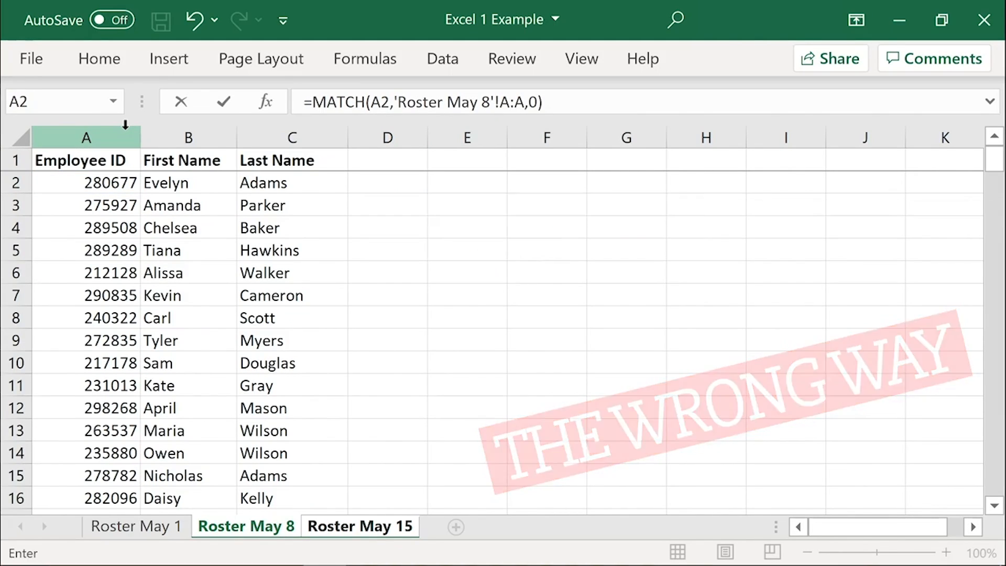
pyautogui.press('Return')
# Step: Fill the MATCH formula in D2 down to D197, the last employee row of Roster May 15
pyautogui.click(311, 183)
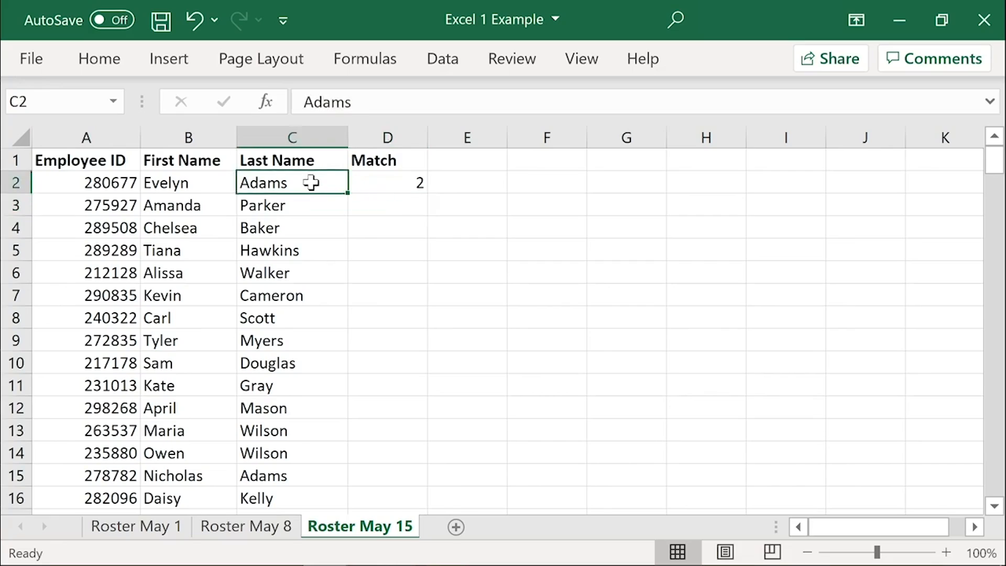
pyautogui.hotkey('ctrl', 'Down')
pyautogui.press('Right')
pyautogui.hotkey('ctrl', 'shift', 'Up')
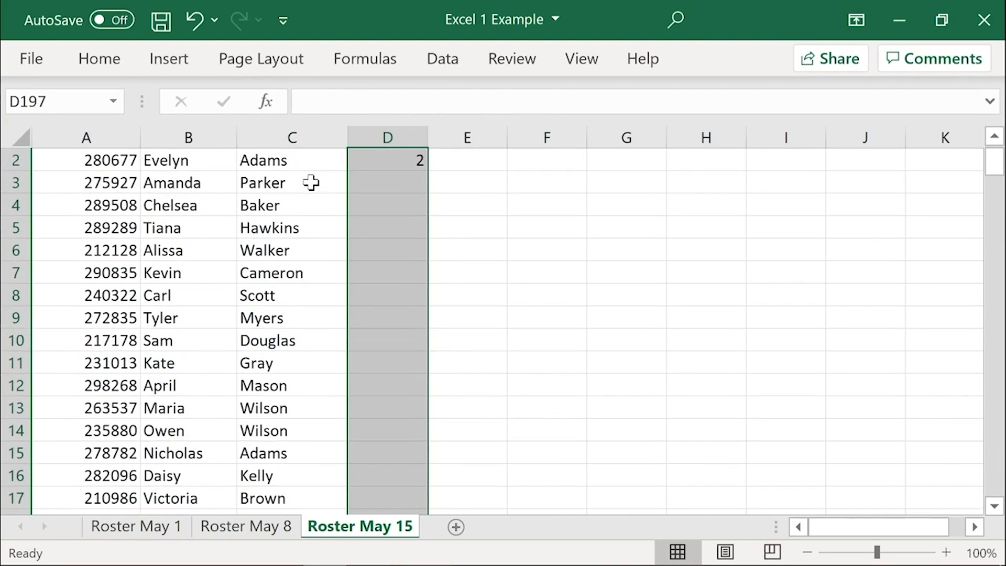
pyautogui.hotkey('ctrl', 'd')
# Step: Review the Match column on Roster May 15 for employees missing from Roster May 8, selecting A188:D197 and the whole column D
pyautogui.hotkey('ctrl', 'Home')
pyautogui.scroll(-6, 365, 358)
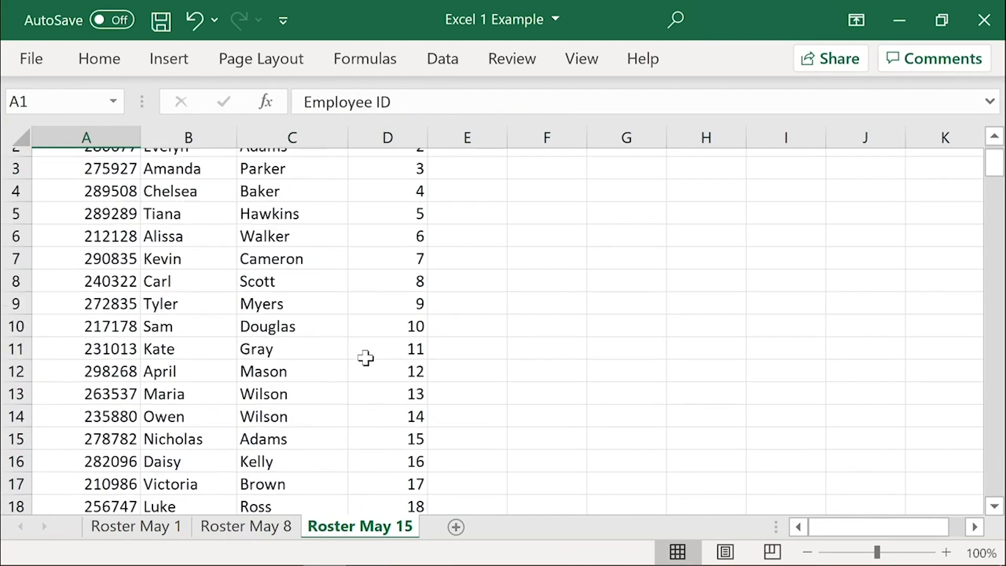
pyautogui.scroll(-20, 365, 358)
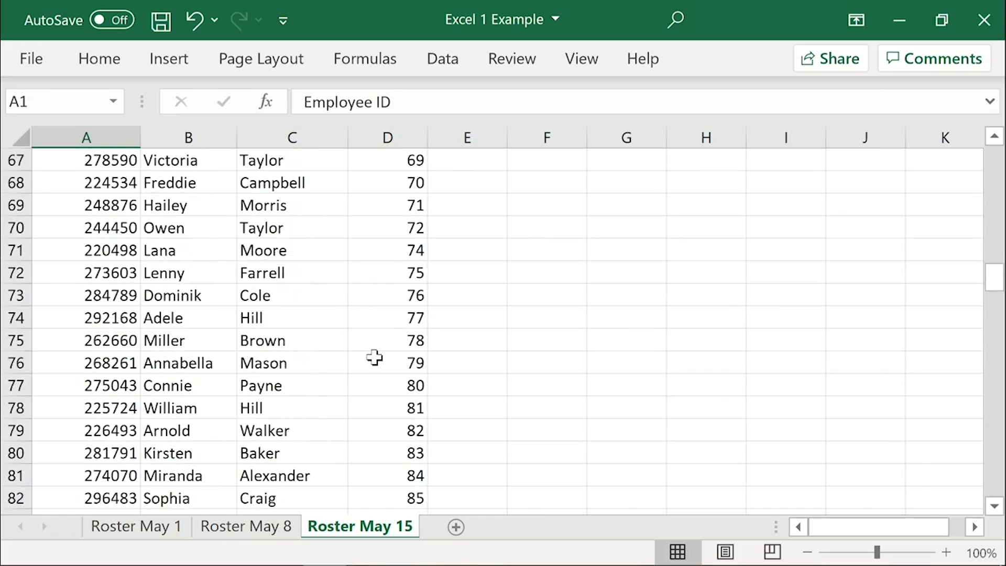
pyautogui.scroll(-19, 374, 358)
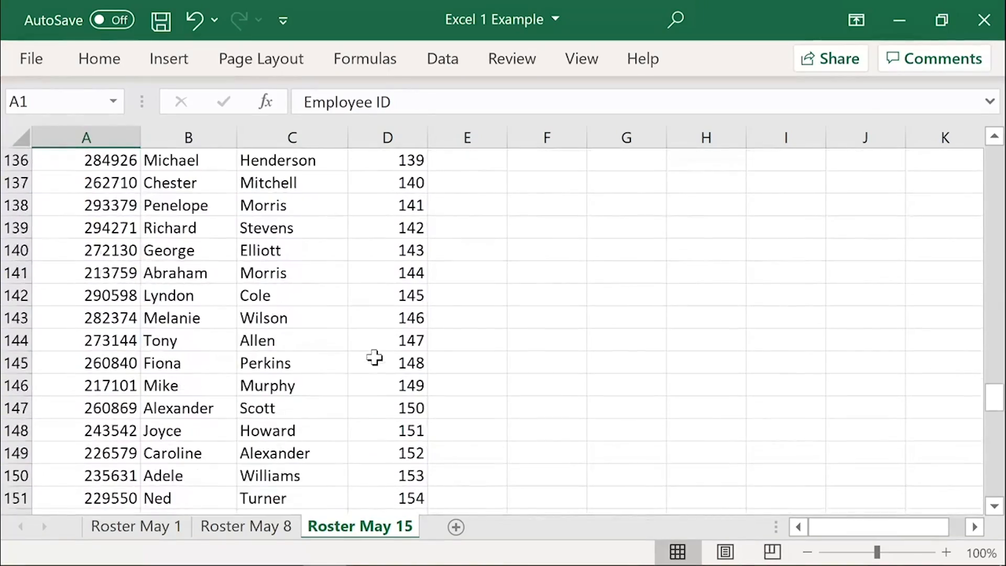
pyautogui.scroll(-13, 374, 357)
pyautogui.scroll(2, 374, 358)
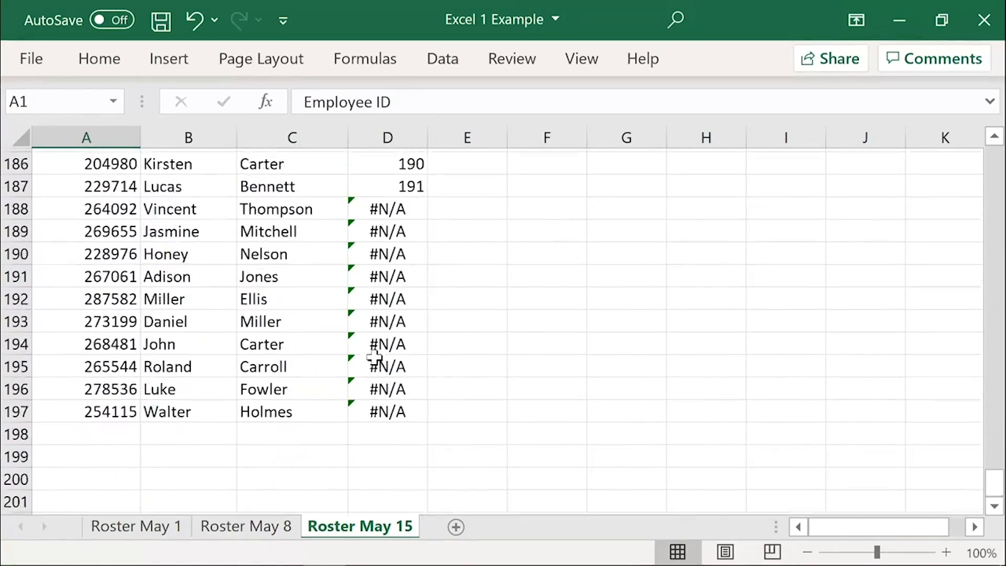
pyautogui.scroll(1, 374, 357)
pyautogui.scroll(-1, 382, 314)
pyautogui.moveTo(390, 250); pyautogui.dragTo(79, 455)
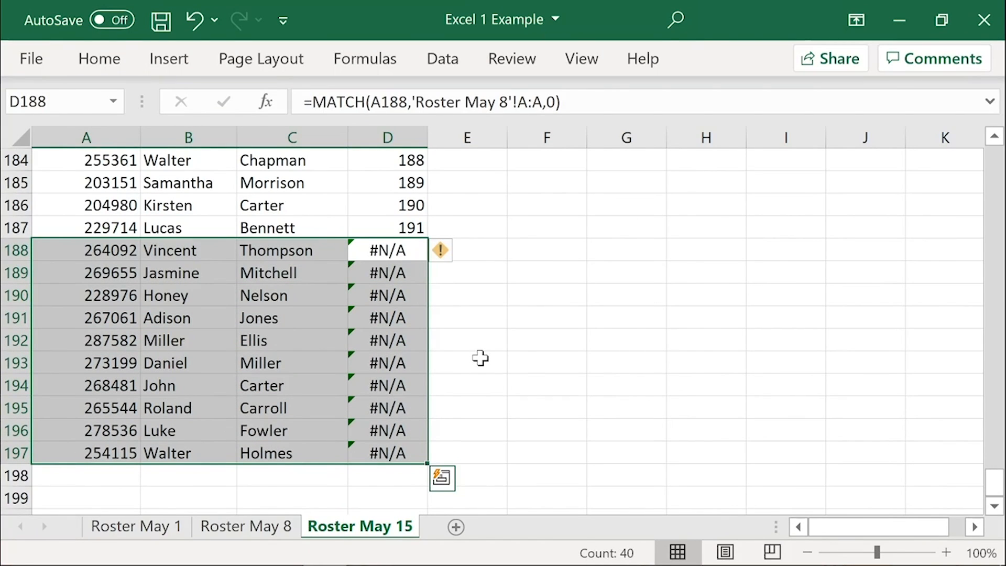
pyautogui.hotkey('ctrl', 'Home')
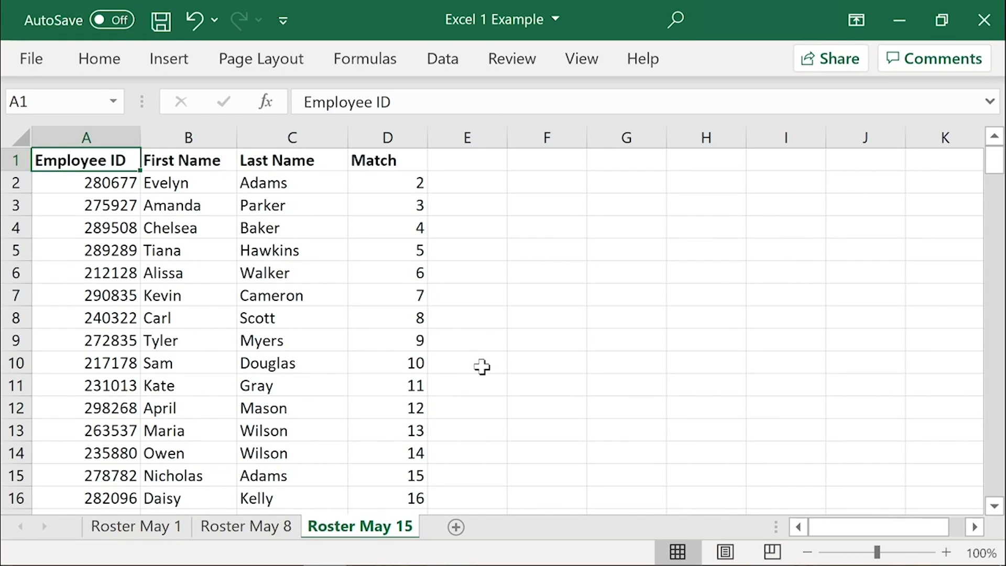
pyautogui.click(400, 124)
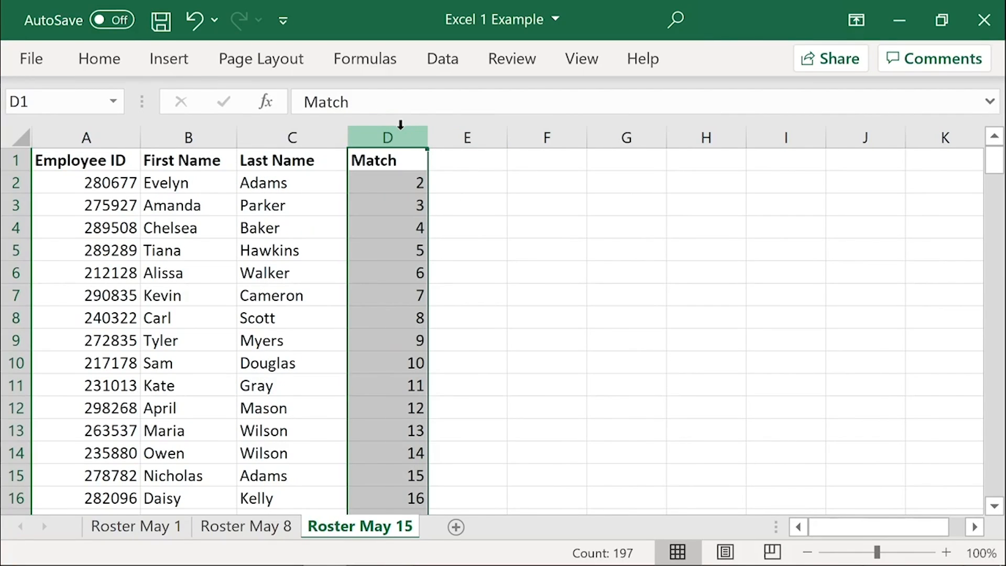
# Step: Add a "Match" header in cell D1 of the Roster May 8 sheet
pyautogui.click(242, 529)
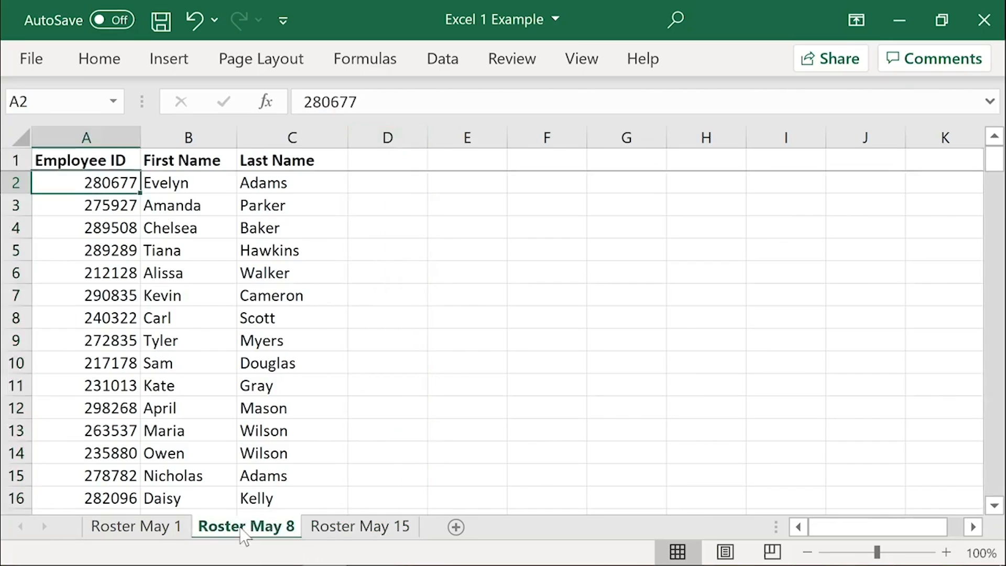
pyautogui.click(369, 153)
pyautogui.write('Match')
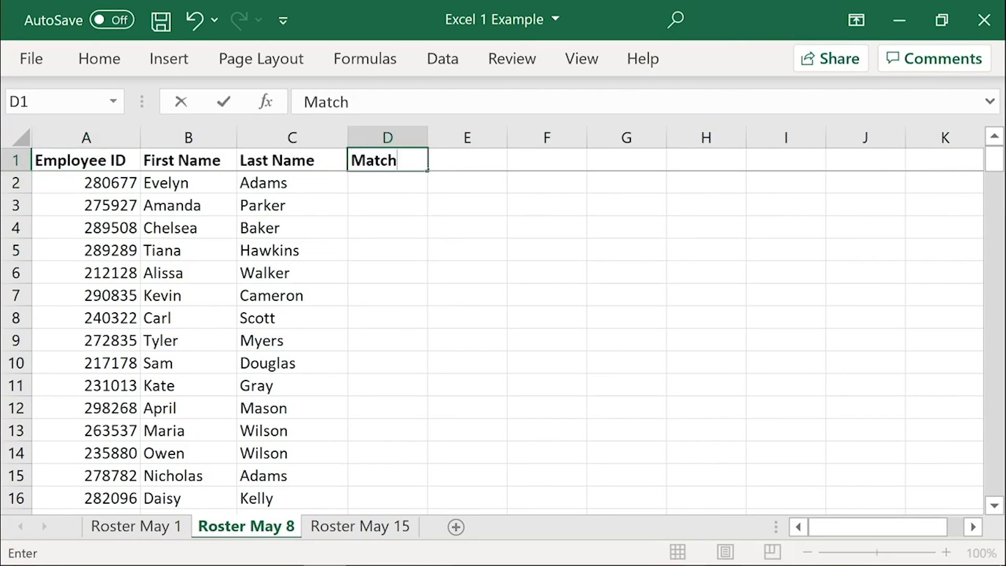
pyautogui.press('Return')
# Step: Enter a MATCH formula in D2 of Roster May 8 that looks up A2 in 'Roster May 15'!A:A with match type 0
pyautogui.write('=MATCH(')
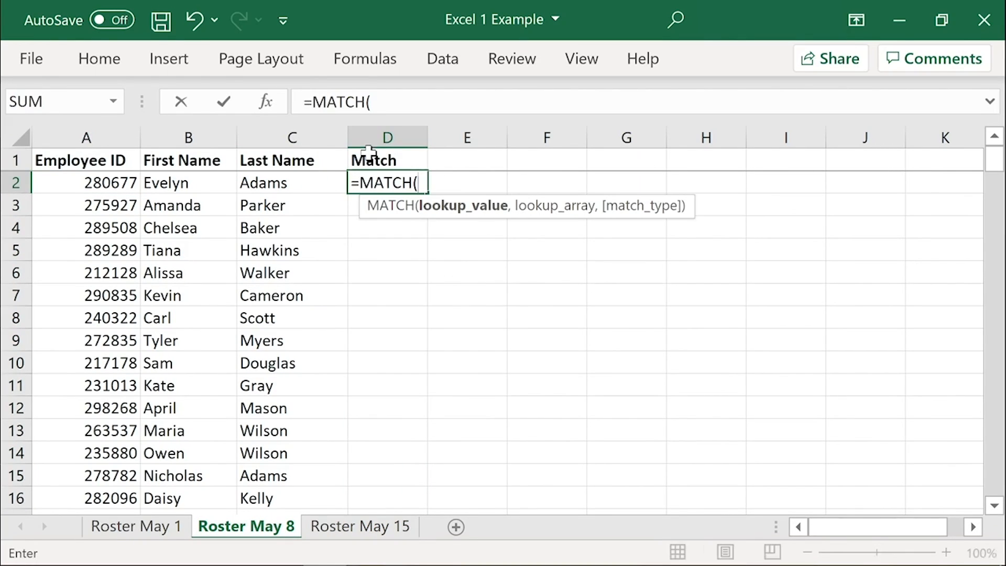
pyautogui.click(132, 184)
pyautogui.write(',')
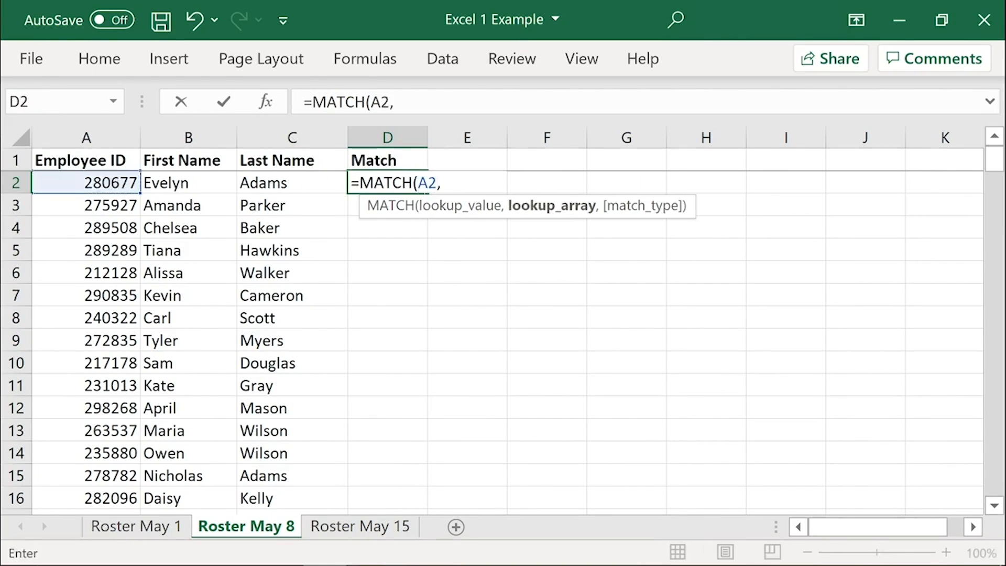
pyautogui.click(361, 528)
pyautogui.click(84, 137)
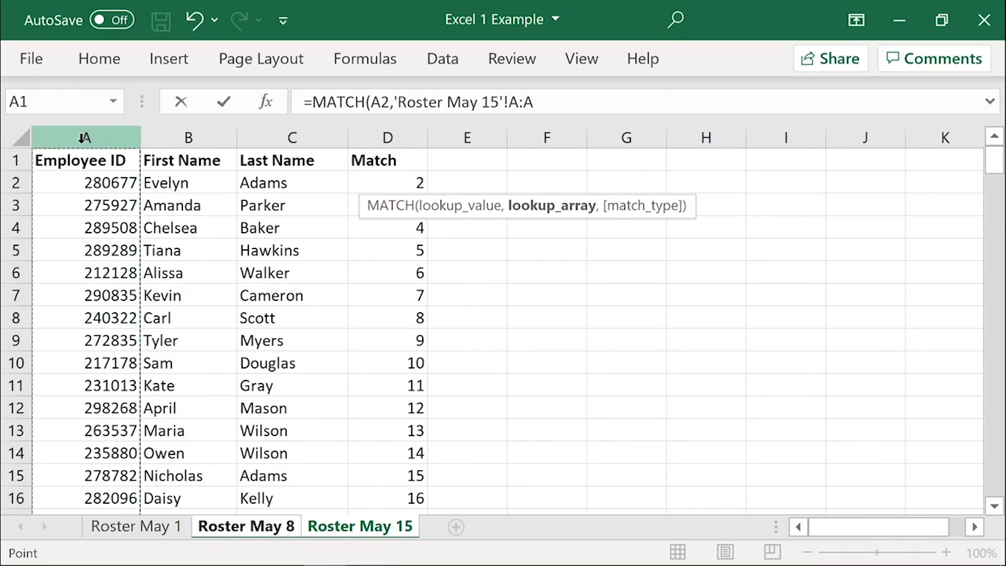
pyautogui.write(',0')
pyautogui.press('Return')
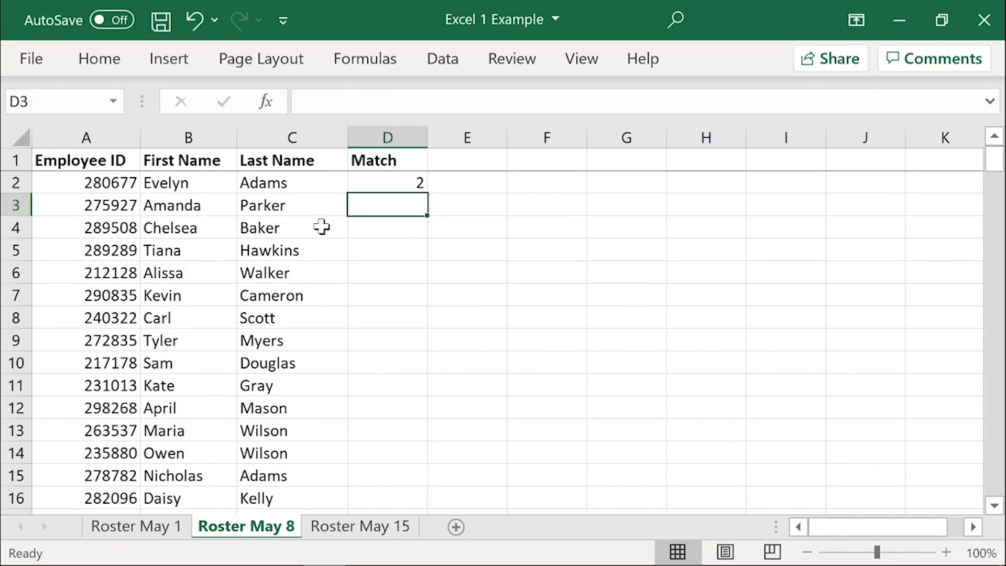
# Step: Fill the MATCH formula in D2 down to D191, the last employee row of Roster May 8
pyautogui.press('Left')
pyautogui.hotkey('ctrl', 'Down')
pyautogui.press('Right')
pyautogui.hotkey('ctrl', 'shift', 'Up')
pyautogui.hotkey('ctrl', 'd')
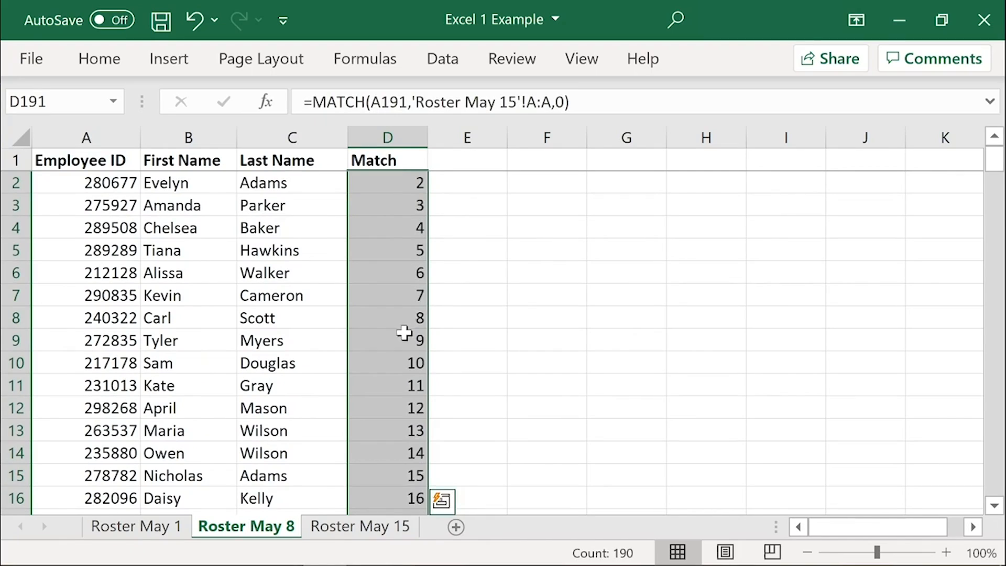
# Step: Check the Match column on Roster May 8 for employees missing from Roster May 15, selecting A21:D21
pyautogui.scroll(-9, 403, 335)
pyautogui.scroll(6, 403, 340)
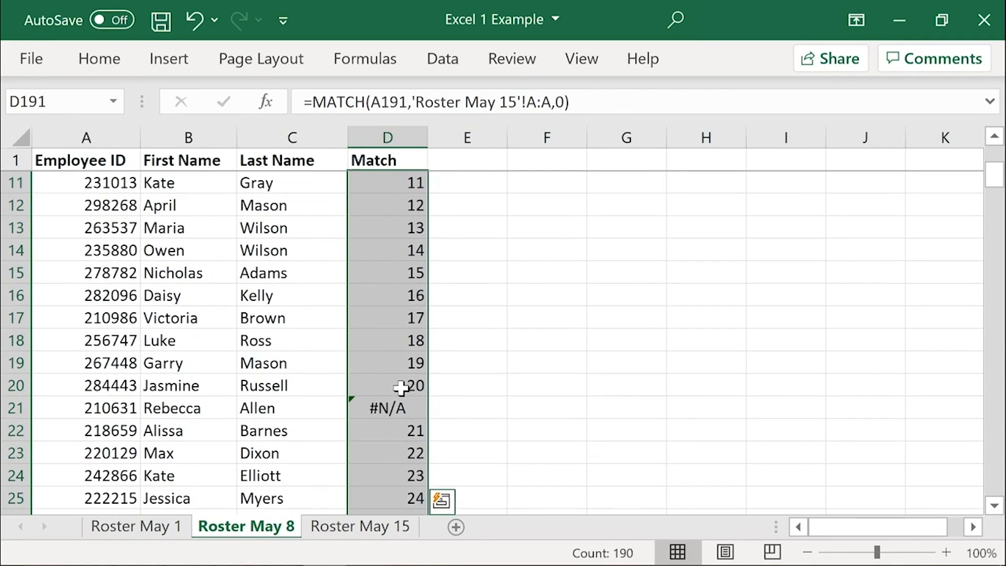
pyautogui.click(402, 407)
pyautogui.keyDown('shift'); pyautogui.click(107, 407); pyautogui.keyUp('shift')
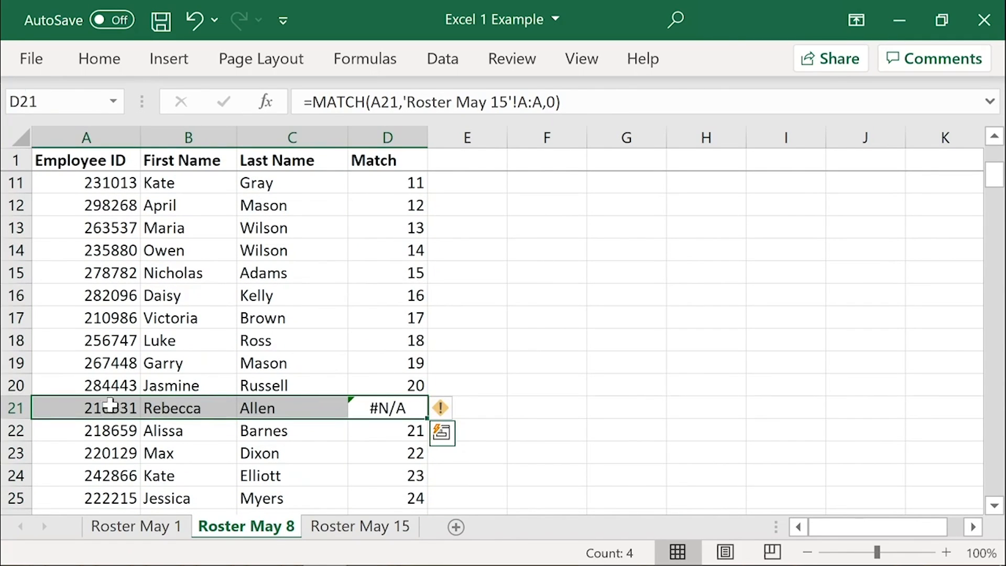
pyautogui.hotkey('ctrl', 'Home')
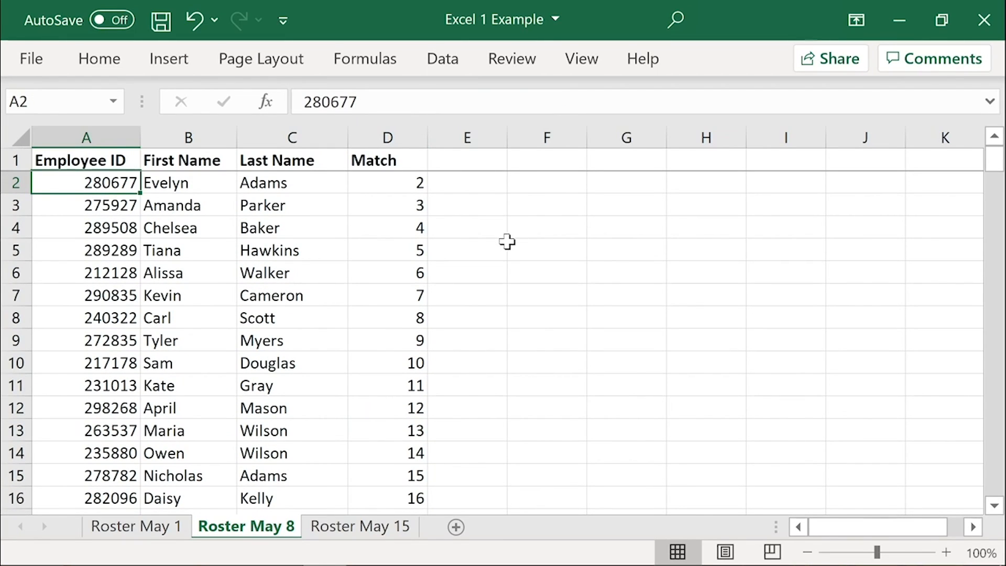
# Step: Clear the Match column D on both the Roster May 8 and Roster May 15 sheets
pyautogui.click(385, 137)
pyautogui.press('Delete')
pyautogui.click(367, 531)
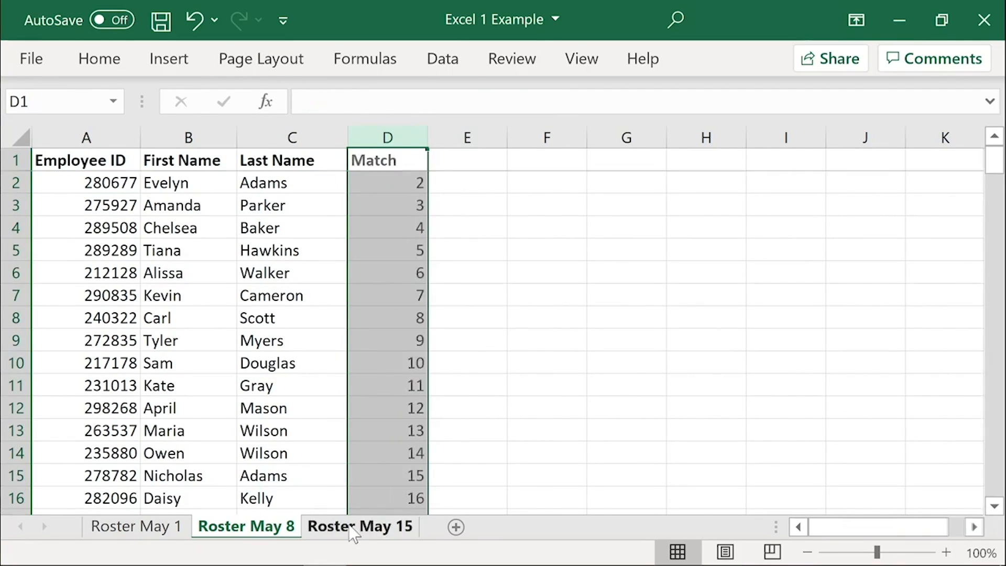
pyautogui.click(397, 128)
pyautogui.press('Delete')
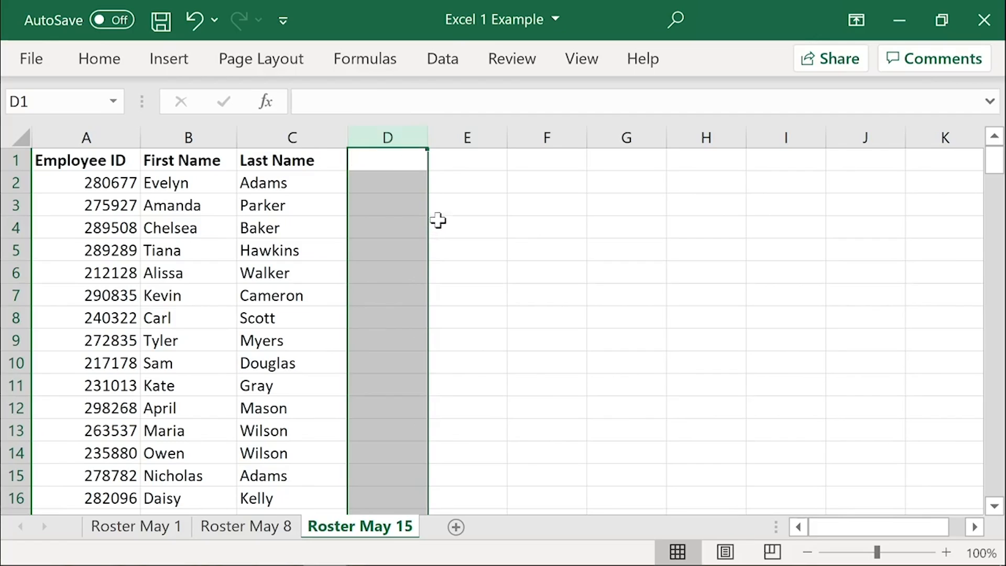
pyautogui.hotkey('ctrl', 'Home')
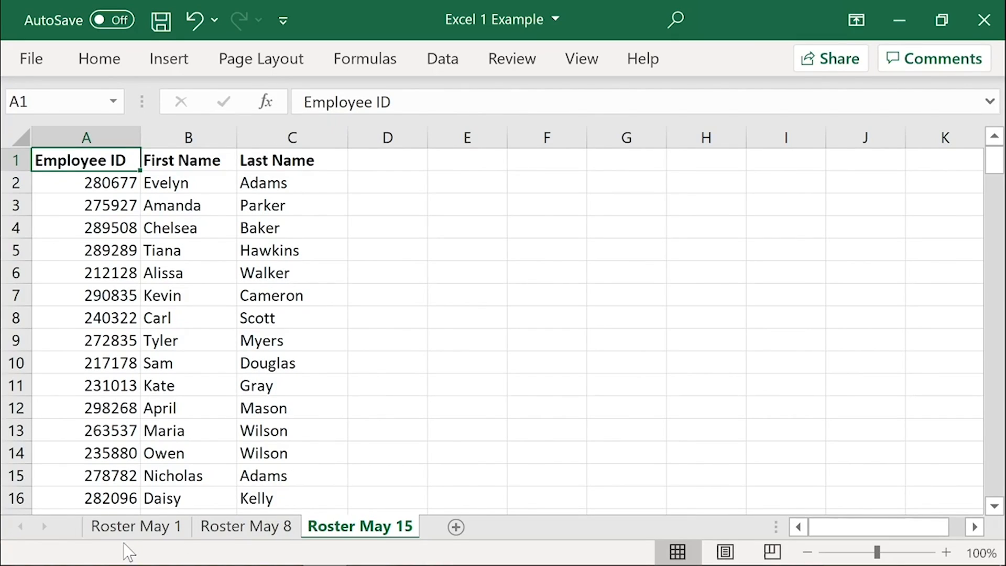
# Step: Insert a new column before Employee ID on Roster May 1 and give it the bold header Version
pyautogui.click(131, 526)
pyautogui.click(102, 131)
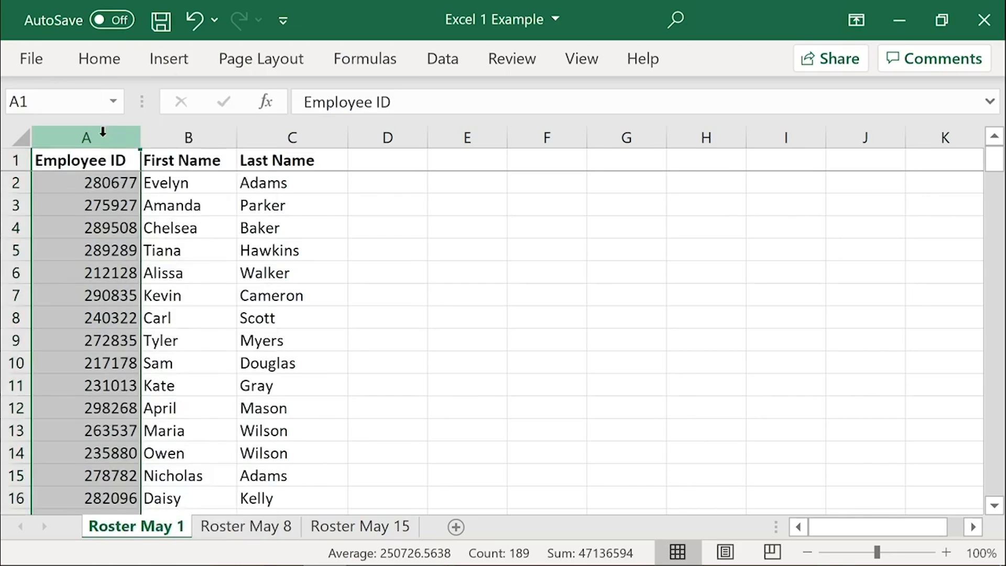
pyautogui.hotkey('ctrl', 'shift', '+')
pyautogui.click(86, 165)
pyautogui.write('Version')
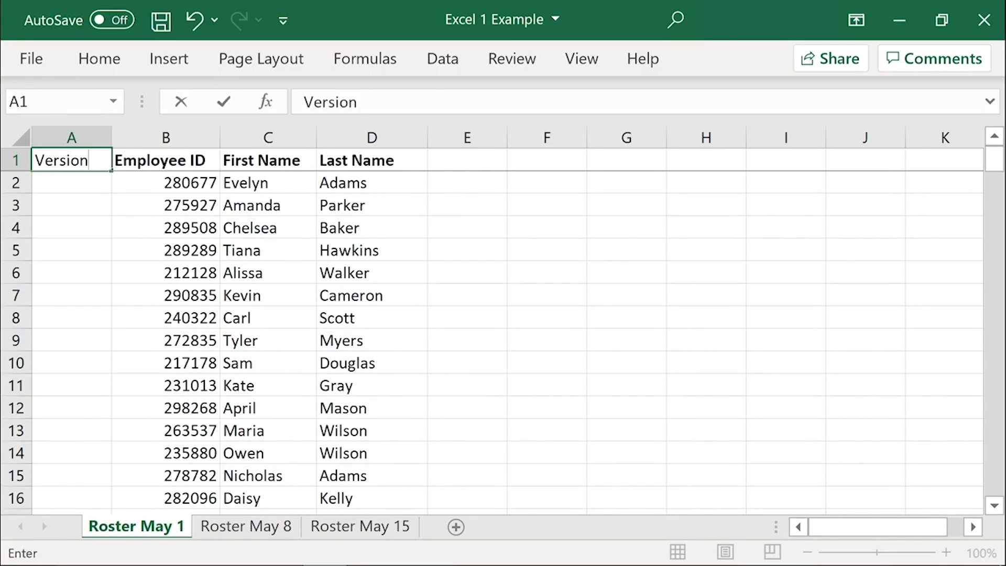
pyautogui.hotkey('ctrl', 'Return')
pyautogui.hotkey('ctrl', 'b')
pyautogui.press('Return')
# Step: Enter May 1 in A2 of the Version column and fill it down to A189, the last employee row
pyautogui.write('May 1')
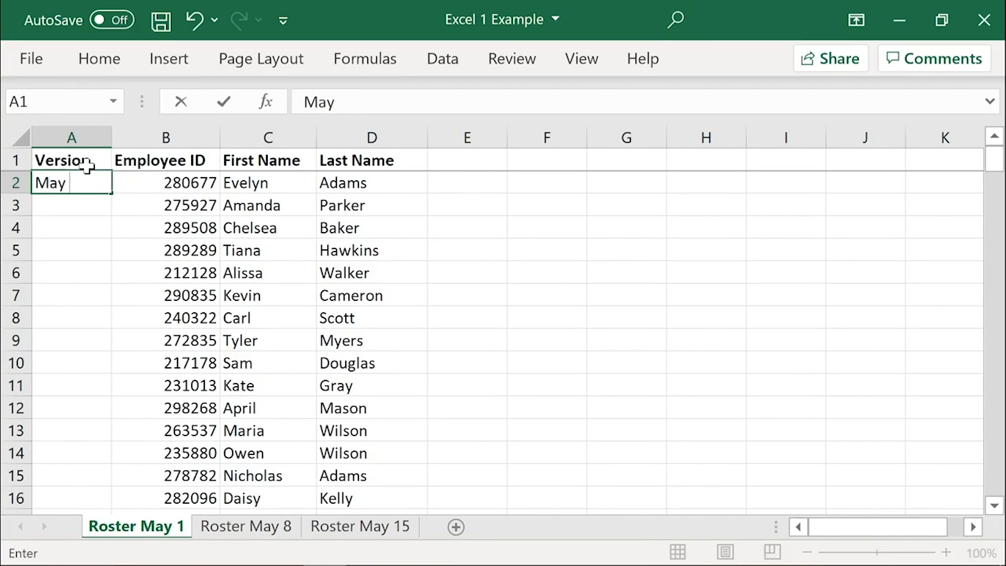
pyautogui.press('Return')
pyautogui.press('Right')
pyautogui.hotkey('ctrl', 'Down')
pyautogui.press('Left')
pyautogui.hotkey('ctrl', 'shift', 'Up')
pyautogui.hotkey('ctrl', 'd')
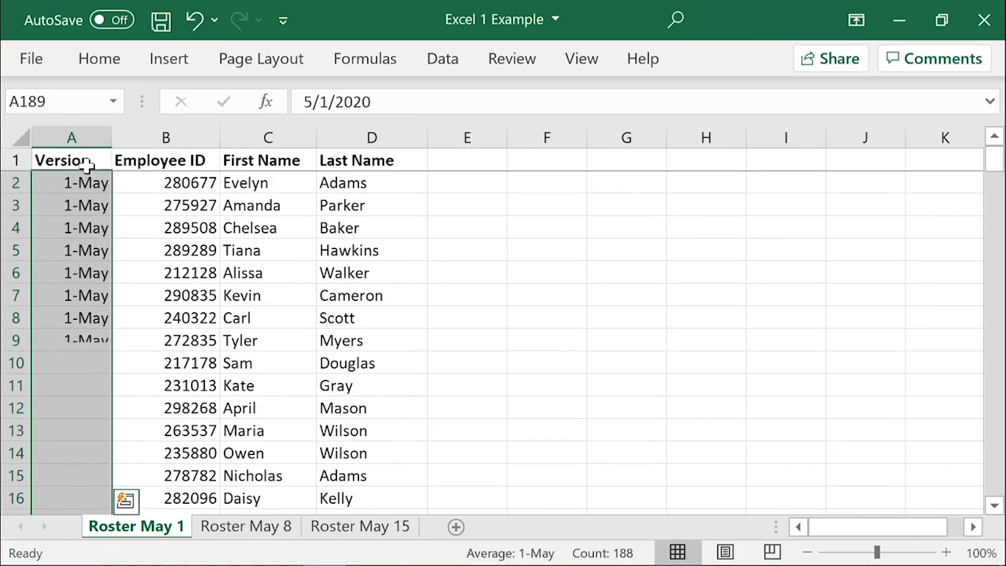
pyautogui.click(87, 174)
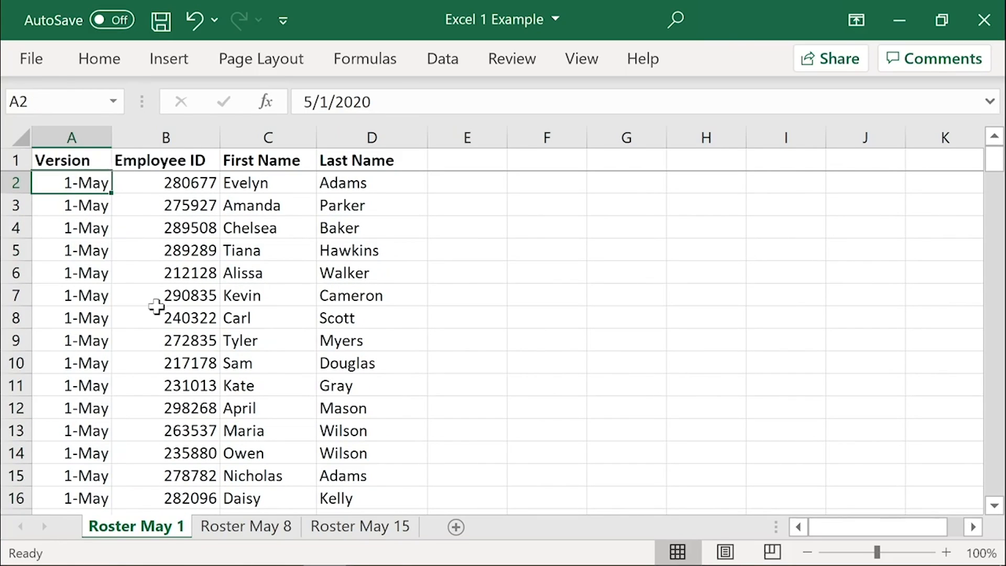
# Step: Highlight the Version header cell A1 on Roster May 1 with a yellow fill
pyautogui.click(74, 158)
pyautogui.click(99, 58)
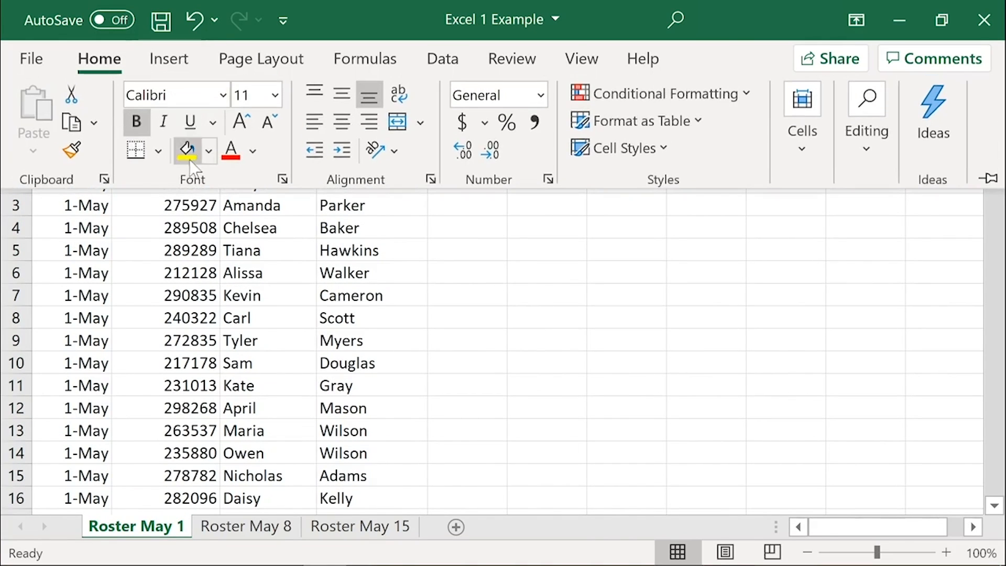
pyautogui.click(187, 144)
# Step: Insert a column before Employee ID on Roster May 8 and give it a yellow-filled header reading Version
pyautogui.click(220, 526)
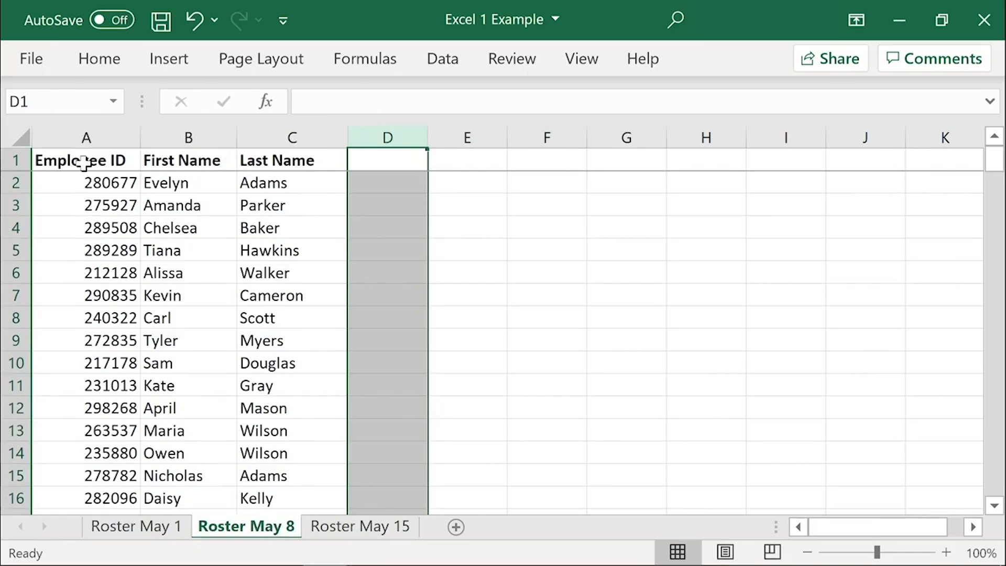
pyautogui.rightClick(79, 135)
pyautogui.click(138, 333)
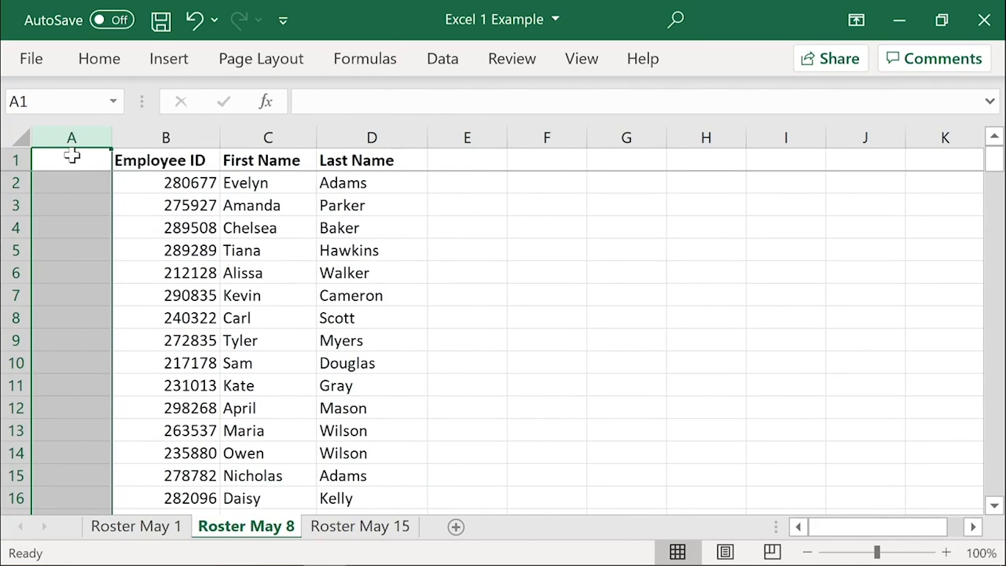
pyautogui.click(73, 157)
pyautogui.click(100, 58)
pyautogui.click(187, 151)
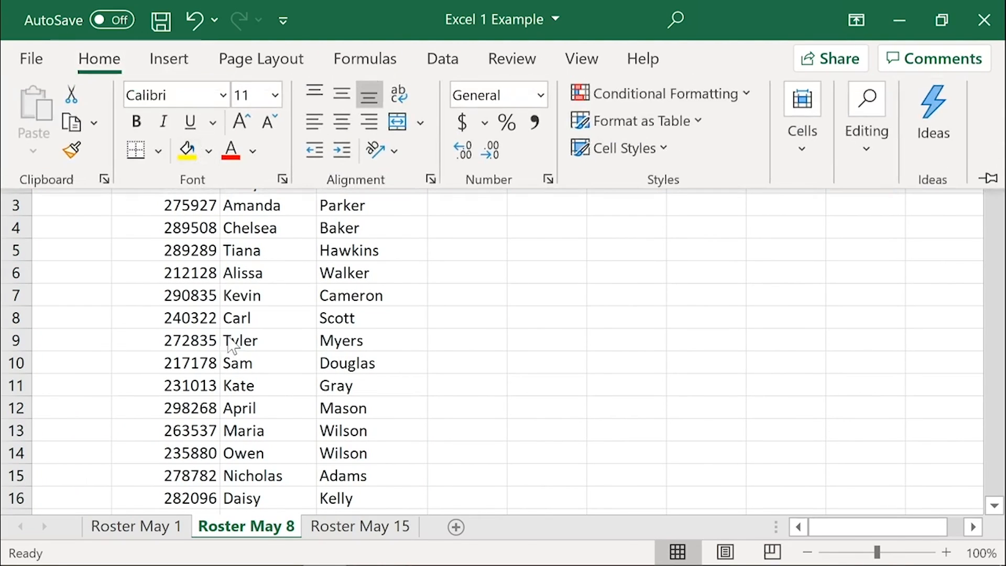
pyautogui.write('Version')
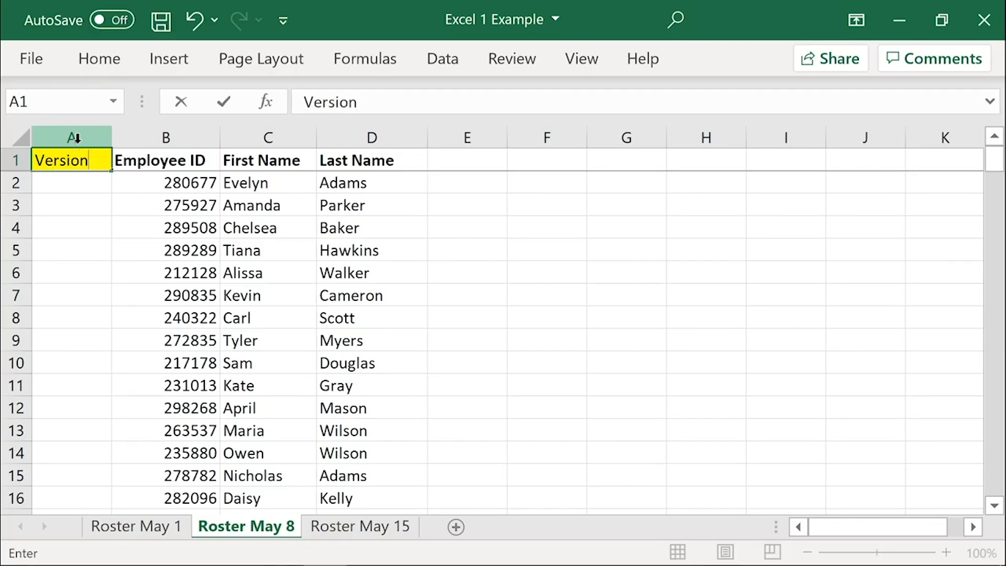
pyautogui.press('Return')
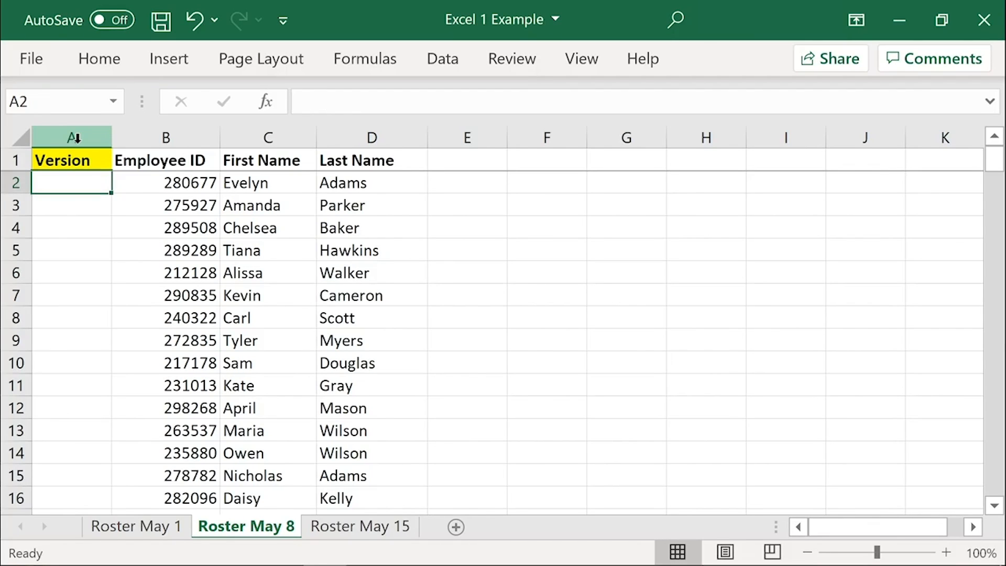
# Step: Enter May 8 in A2 of Roster May 8 and copy it down the Version column to the last employee row
pyautogui.write('May 8')
pyautogui.press('Return')
pyautogui.press('Up')
pyautogui.hotkey('ctrl', 'c')
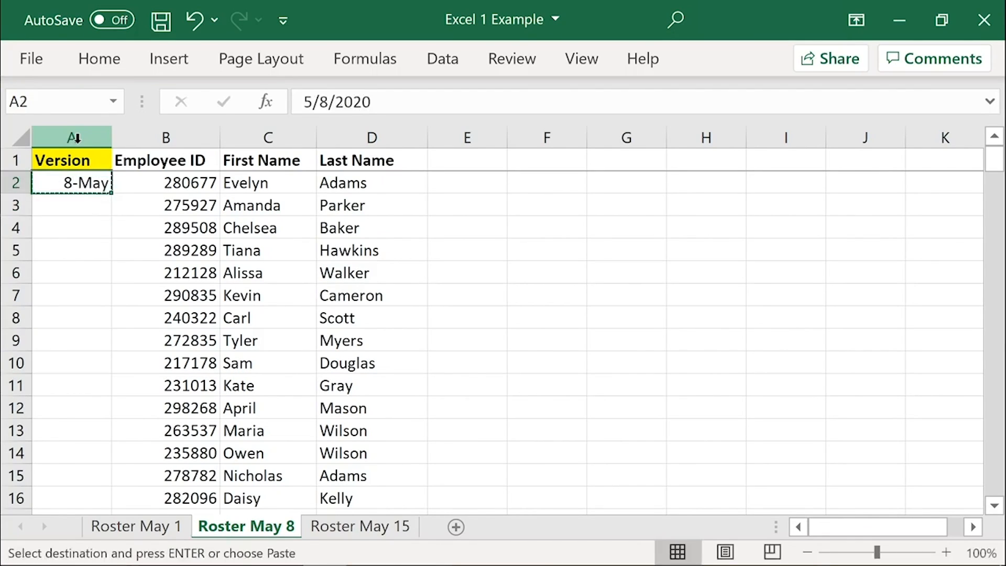
pyautogui.press('Right')
pyautogui.hotkey('ctrl', 'Down')
pyautogui.press('Left')
pyautogui.hotkey('ctrl', 'shift', 'Up')
pyautogui.hotkey('ctrl', 'v')
pyautogui.click(74, 138)
pyautogui.press('Escape')
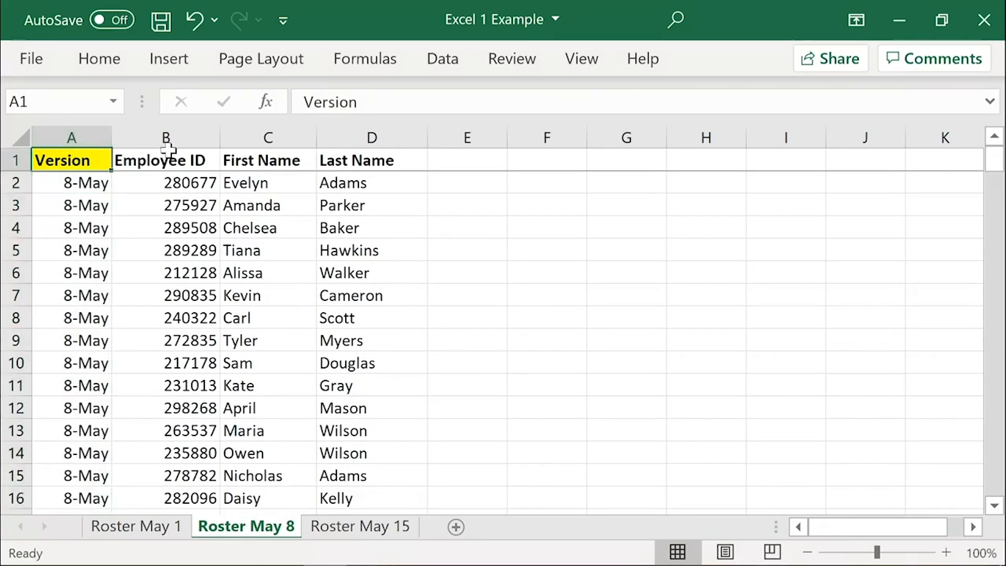
# Step: Review the Version columns on the Roster May 8, Roster May 15 and Roster May 1 sheets
pyautogui.moveTo(167, 138); pyautogui.dragTo(372, 135)
pyautogui.click(72, 136)
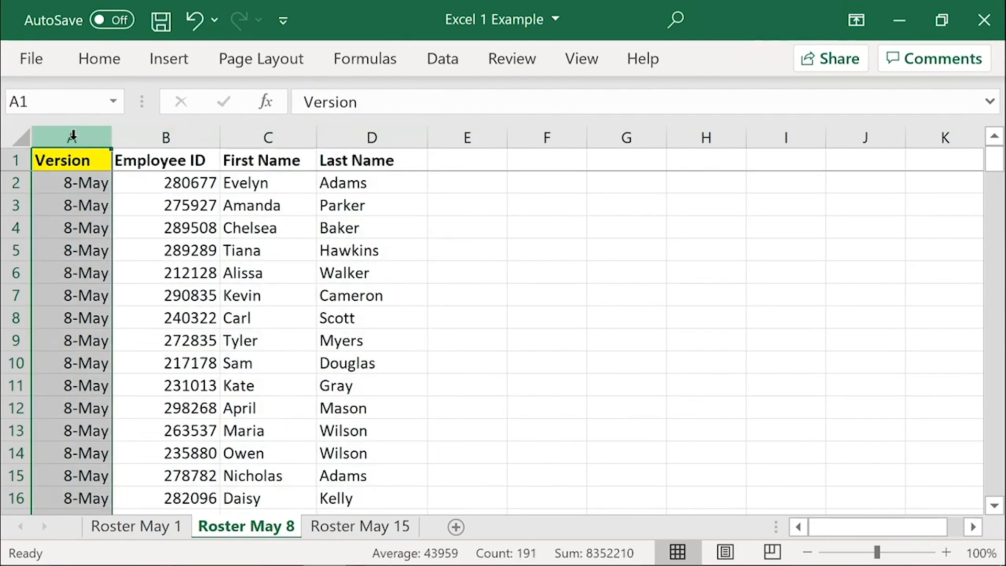
pyautogui.click(340, 525)
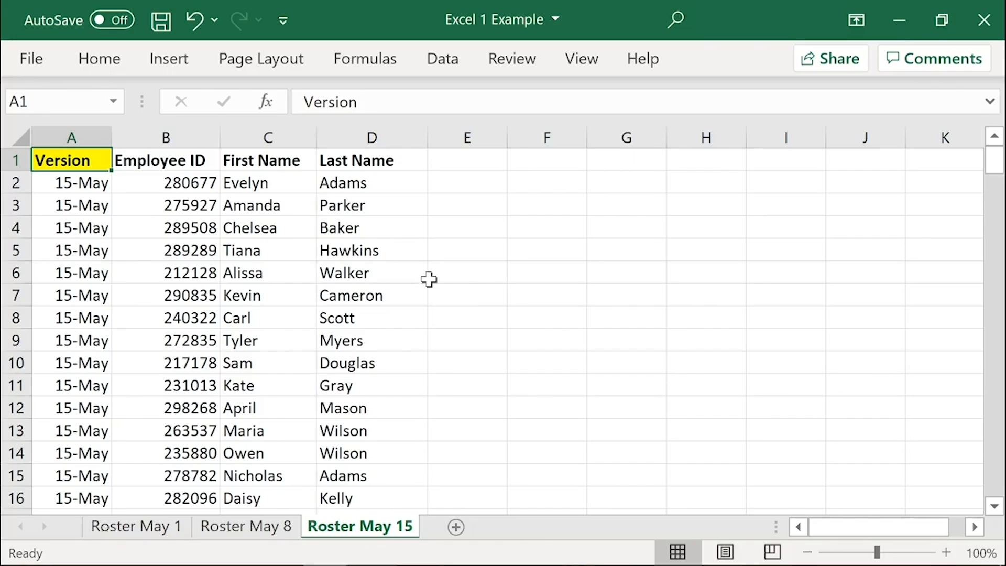
pyautogui.click(270, 528)
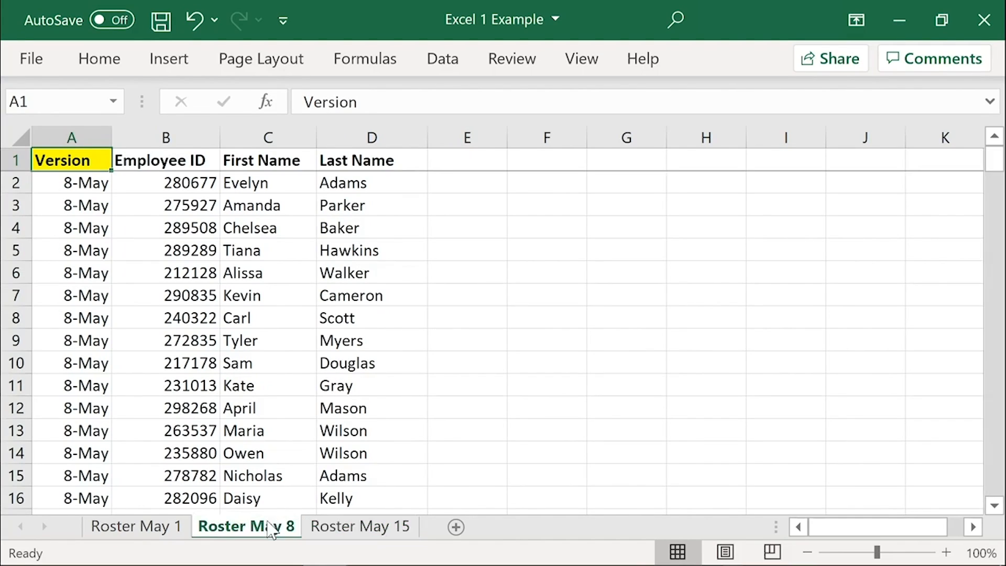
pyautogui.click(155, 525)
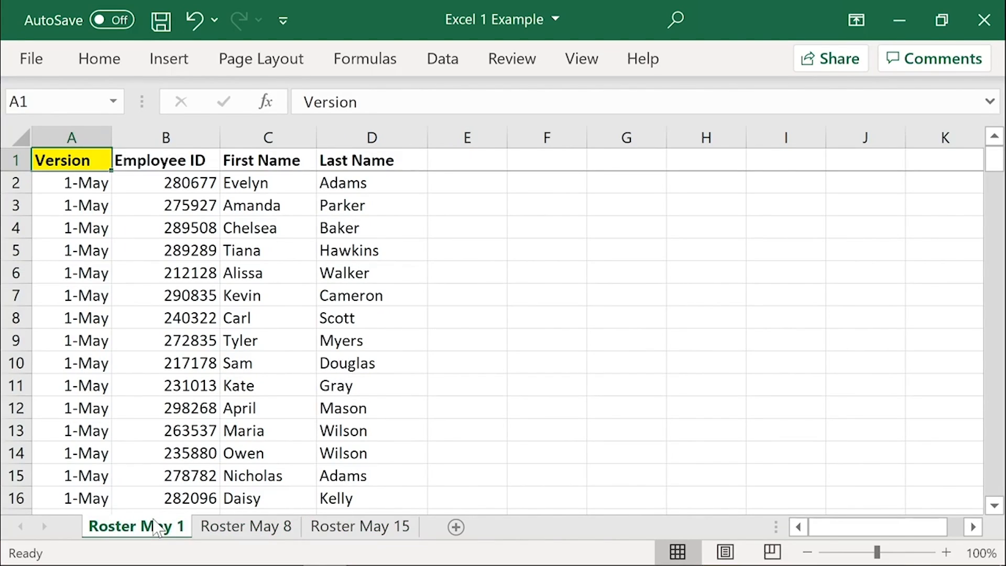
pyautogui.click(357, 528)
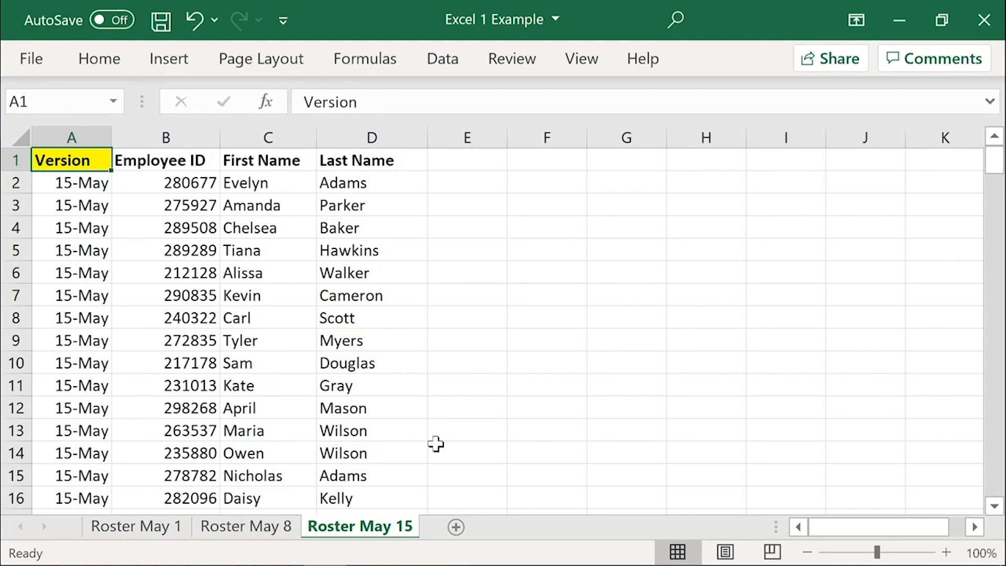
# Step: Add a new worksheet after Roster May 15 and name it Combined
pyautogui.click(456, 526)
pyautogui.doubleClick(445, 530)
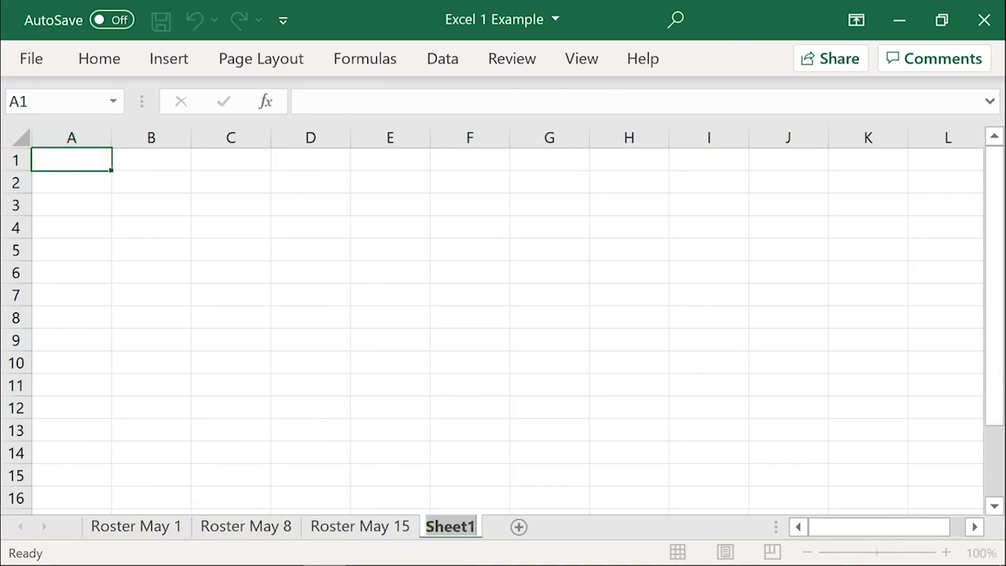
pyautogui.write('Combined')
pyautogui.press('Return')
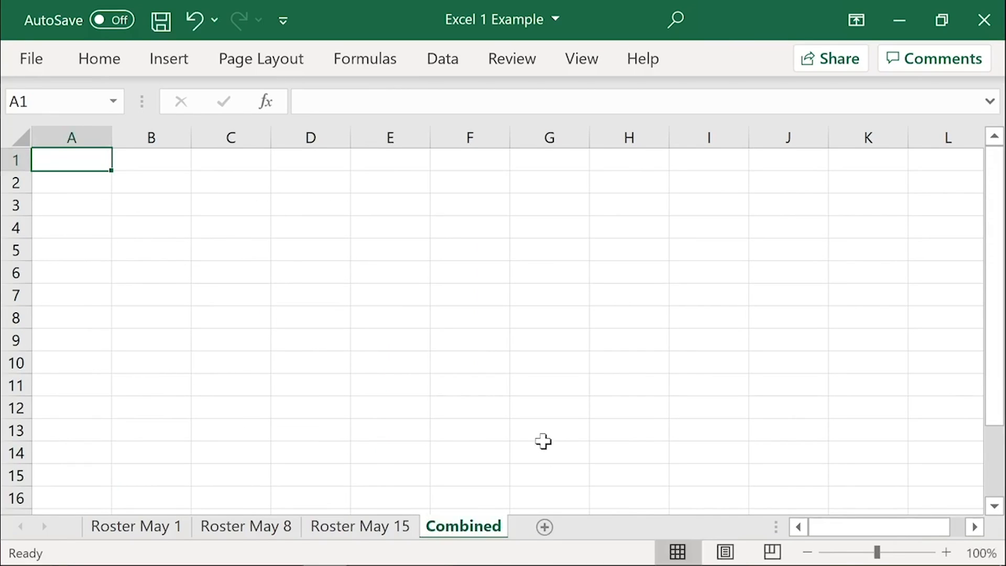
# Step: Copy the whole Roster May 1 table with headers, A1:D189, and paste it as values at A1 of Combined
pyautogui.click(149, 528)
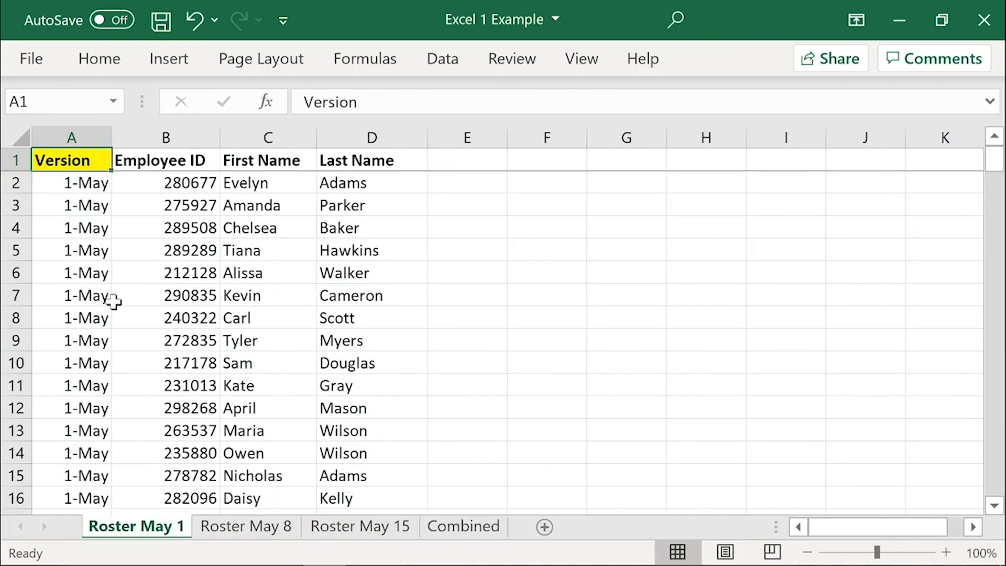
pyautogui.hotkey('ctrl', 'shift', 'Right')
pyautogui.hotkey('ctrl', 'shift', 'Down')
pyautogui.hotkey('ctrl', 'c')
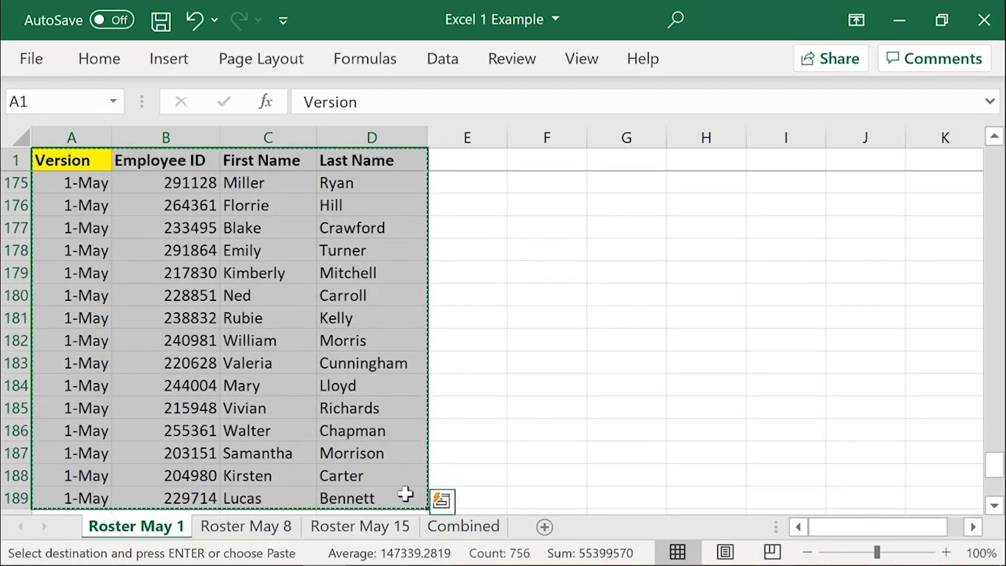
pyautogui.click(462, 525)
pyautogui.rightClick(96, 164)
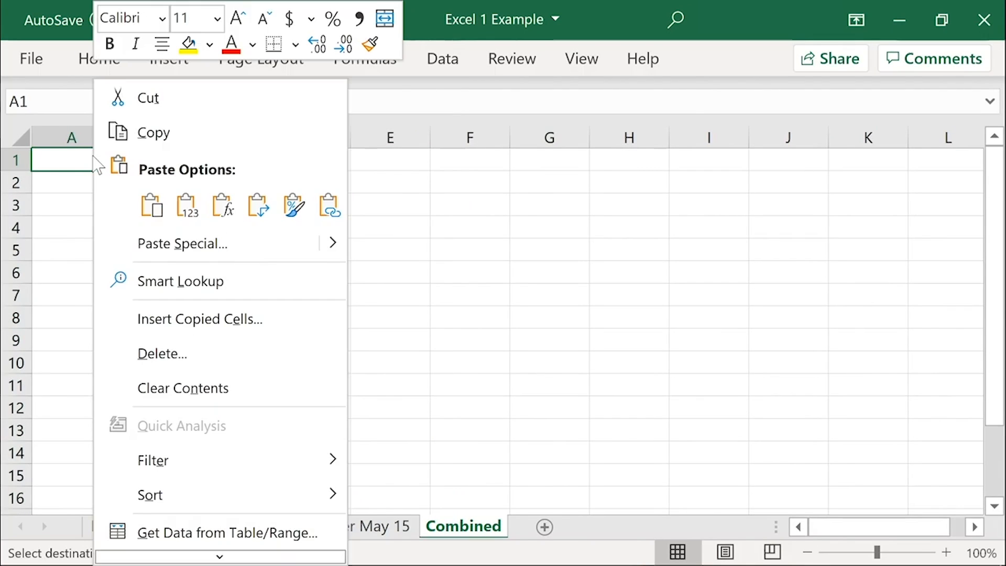
pyautogui.click(195, 216)
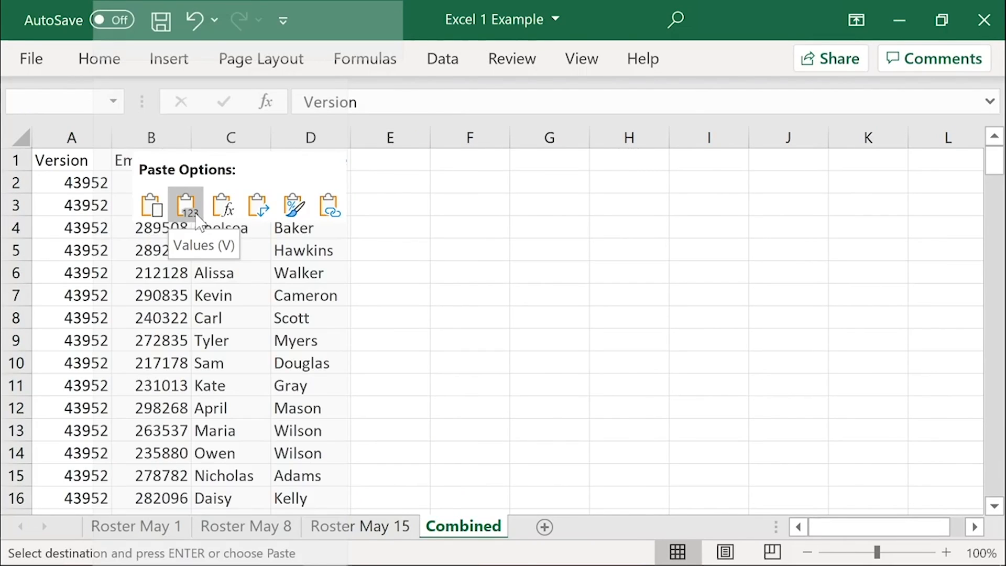
# Step: Paste the formats of the copied Roster May 1 table onto the pasted values in Combined
pyautogui.rightClick(95, 163)
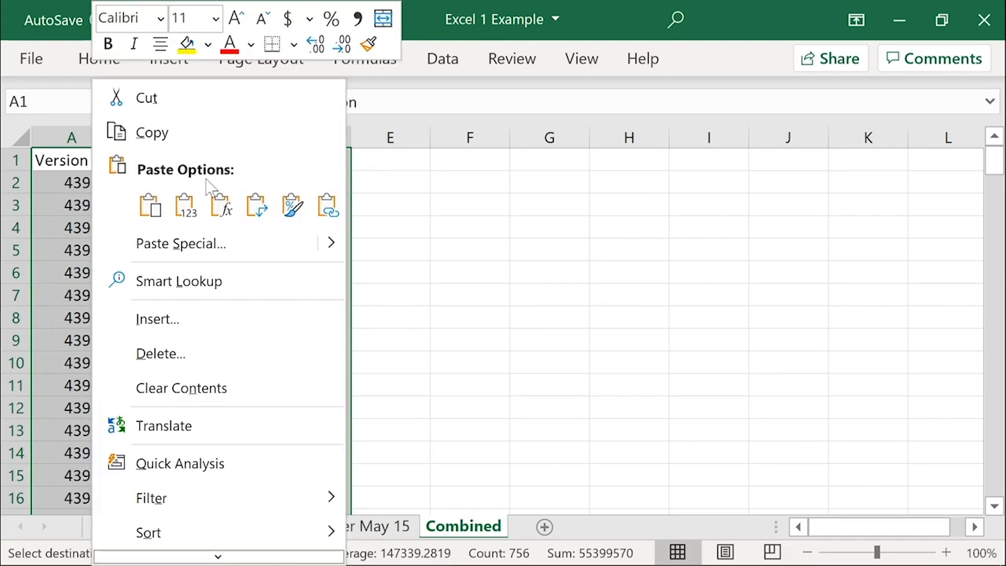
pyautogui.click(292, 207)
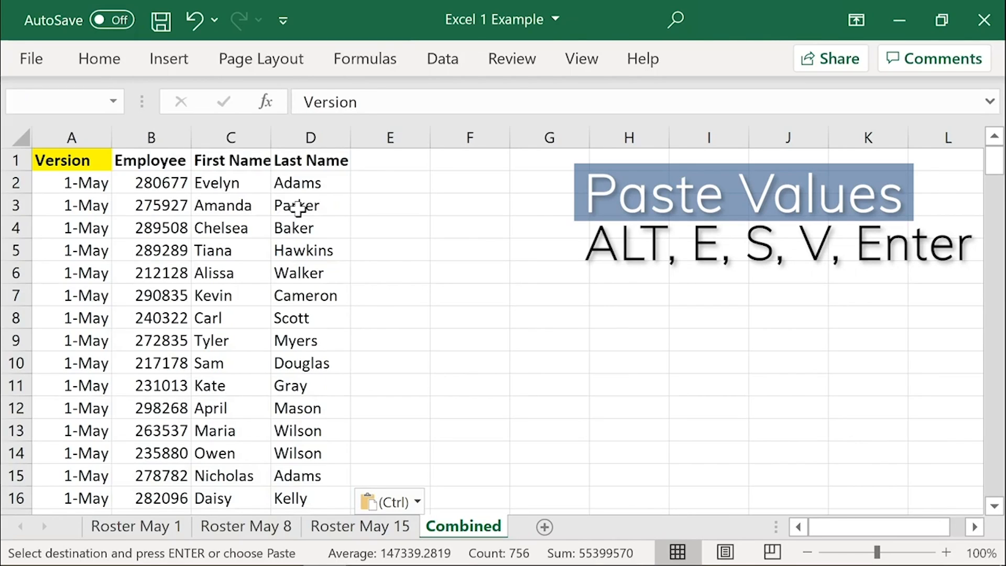
pyautogui.hotkey('ctrl', 'a')
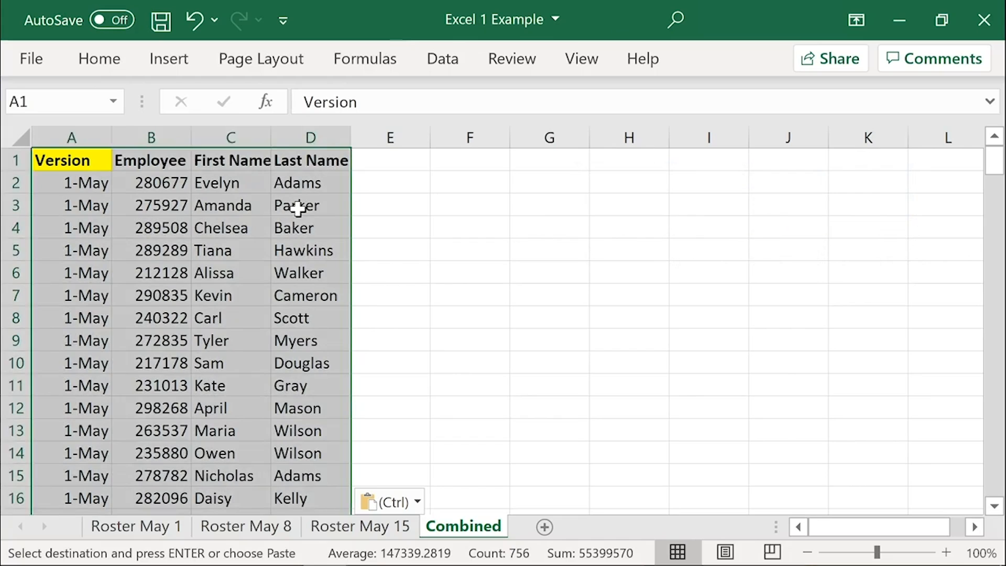
# Step: Select A190 below the May 1 rows in Combined, and select Roster May 8's employee rows from A2 without headers for copying
pyautogui.press('Down')
pyautogui.hotkey('ctrl', 'Down')
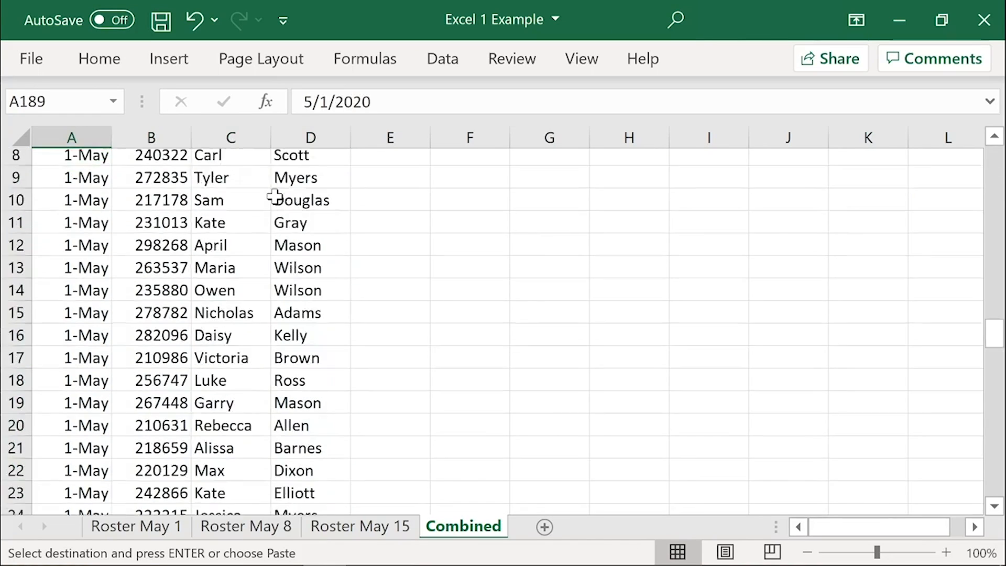
pyautogui.press('Down')
pyautogui.scroll(-3, 257, 207)
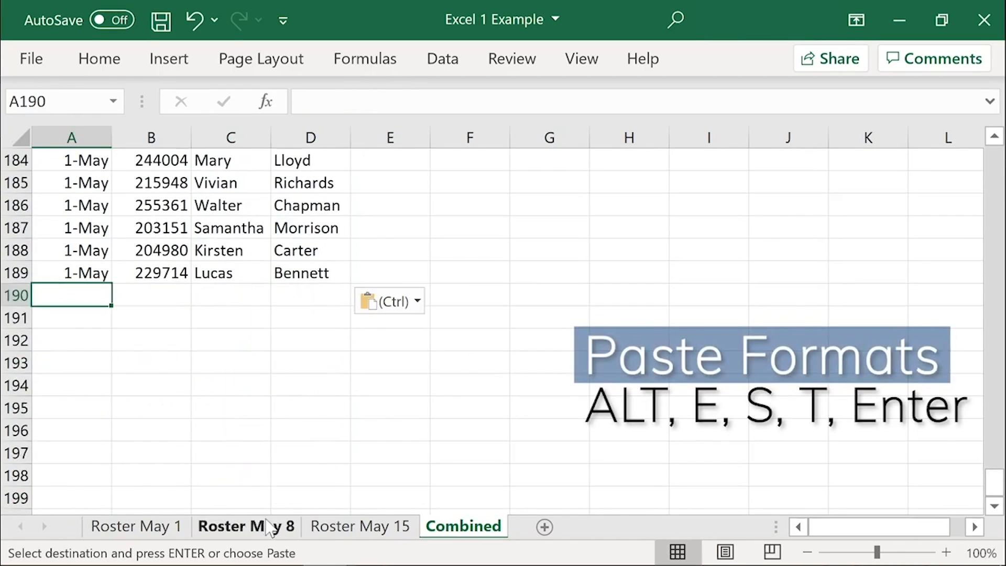
pyautogui.click(268, 527)
pyautogui.click(84, 178)
pyautogui.hotkey('ctrl', 'shift', 'Right')
pyautogui.hotkey('ctrl', 'shift', 'Down')
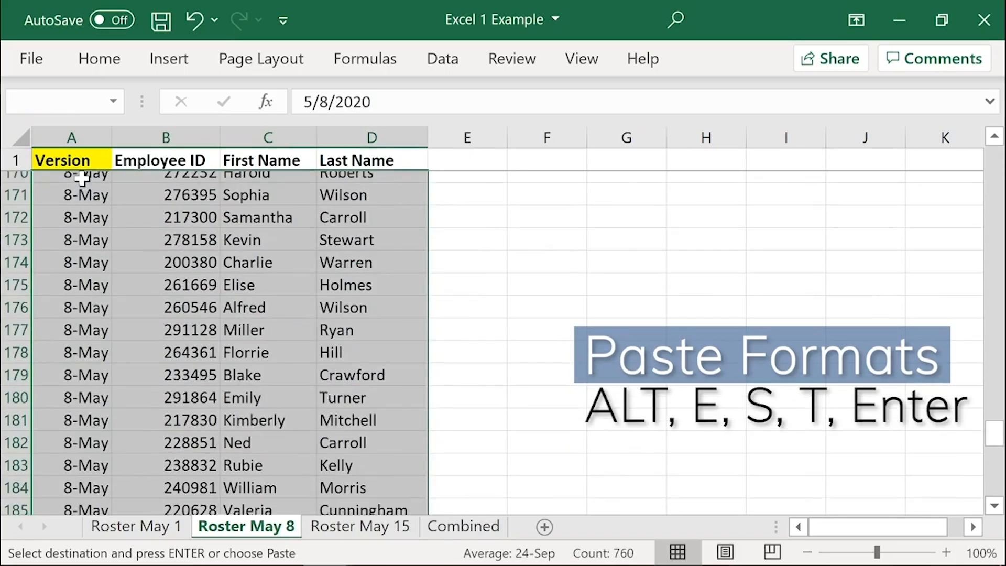
# Step: Paste the Roster May 8 rows into Combined at A190, first as values and again as formats
pyautogui.click(463, 526)
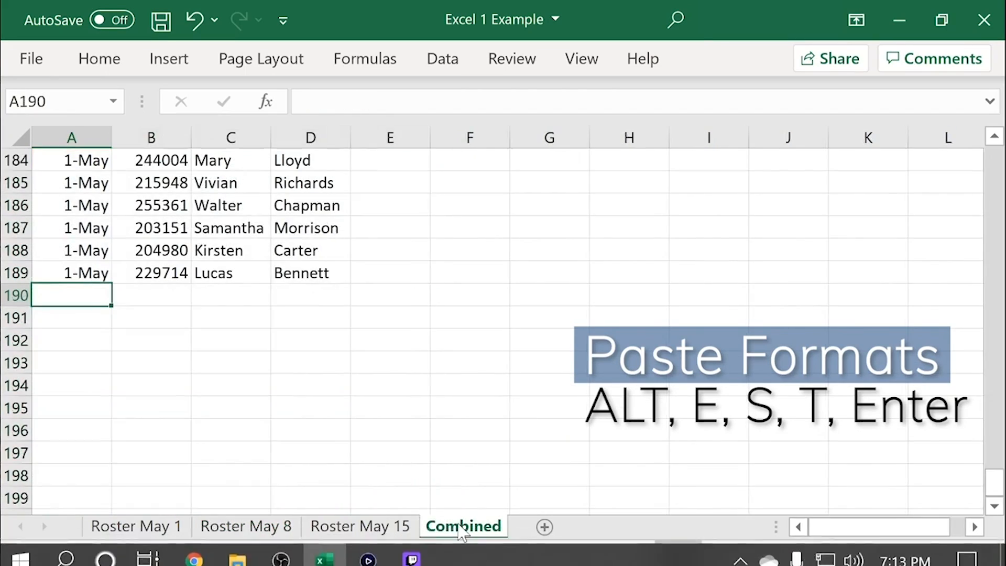
pyautogui.hotkey('alt', 'e')
pyautogui.press('s')
pyautogui.press('v')
pyautogui.press('Return')
pyautogui.hotkey('alt', 'e')
pyautogui.press('s')
pyautogui.press('t')
pyautogui.press('Return')
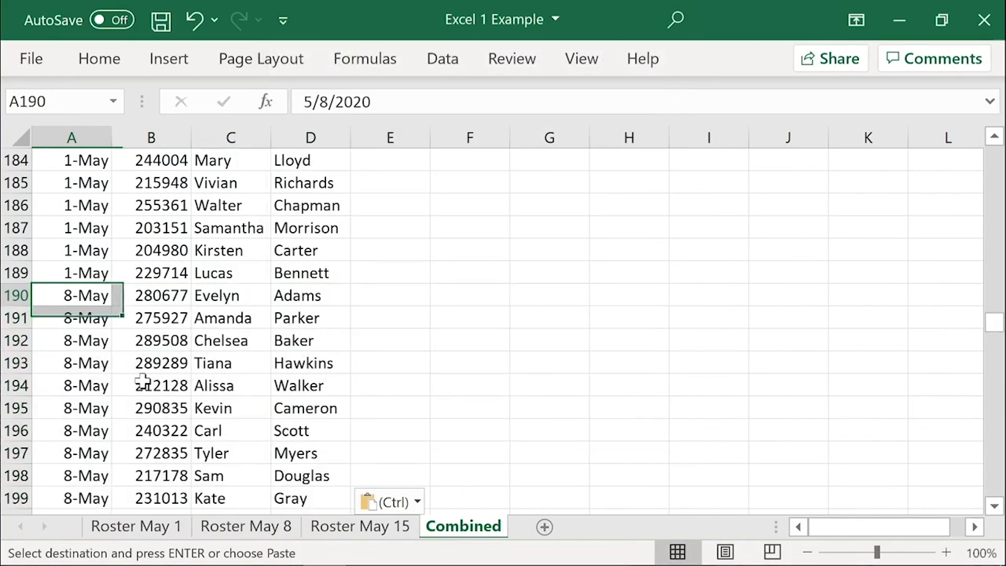
# Step: Append the Roster May 15 employee rows, starting from A2, to Combined at A380 and return to A1 of Combined
pyautogui.hotkey('ctrl', 'Down')
pyautogui.press('Down')
pyautogui.scroll(-2, 206, 409)
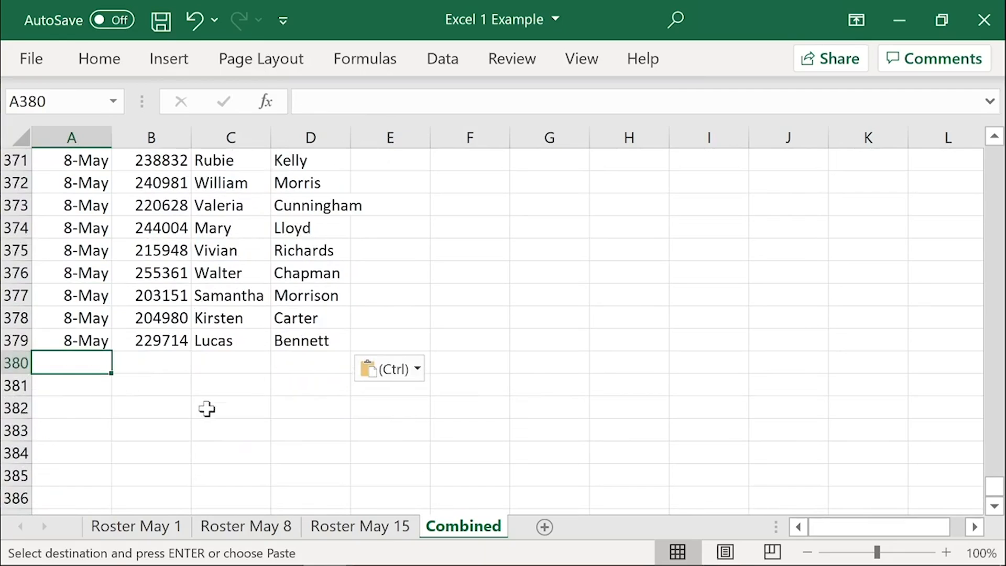
pyautogui.click(382, 533)
pyautogui.click(99, 182)
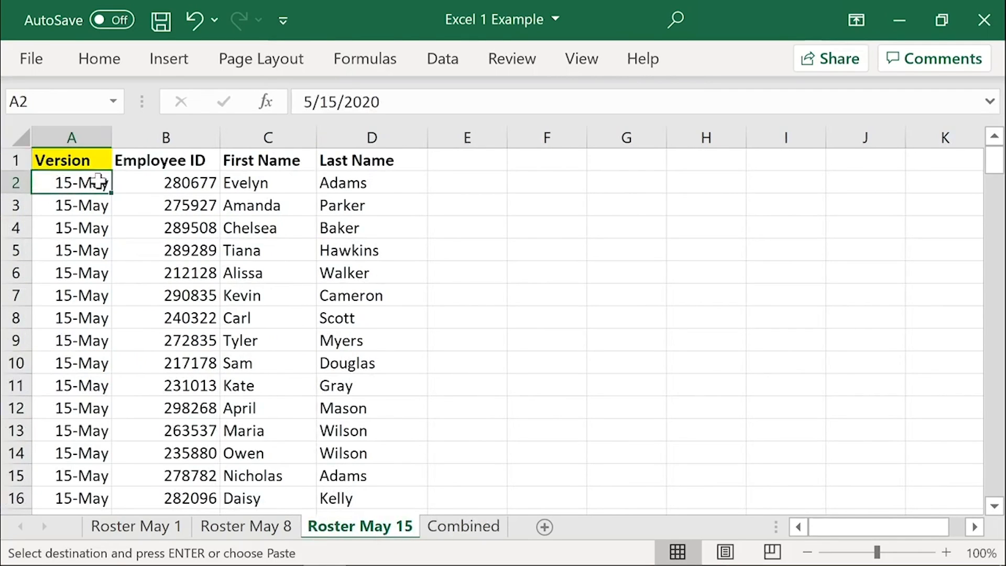
pyautogui.hotkey('ctrl', 'pagedown')
pyautogui.hotkey('ctrl', 'Home')
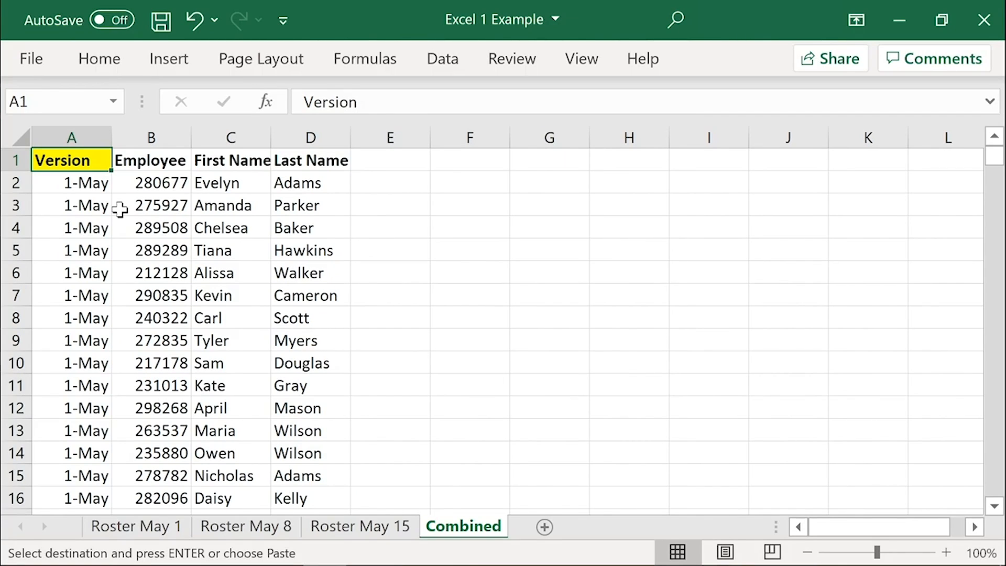
# Step: Look through the stacked May 1, May 8 and May 15 rows in Combined and return to A1
pyautogui.scroll(-20, 120, 263)
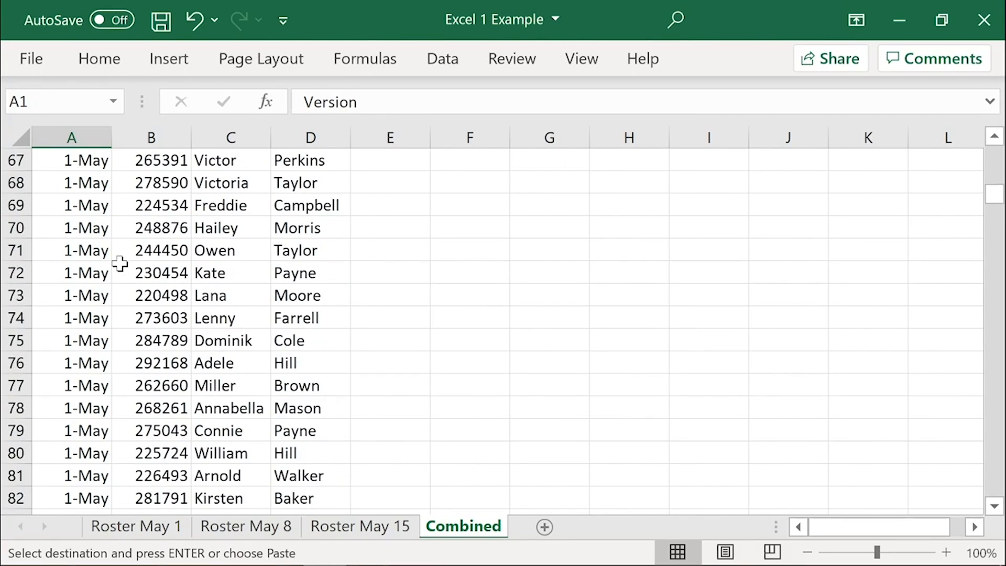
pyautogui.scroll(-20, 120, 263)
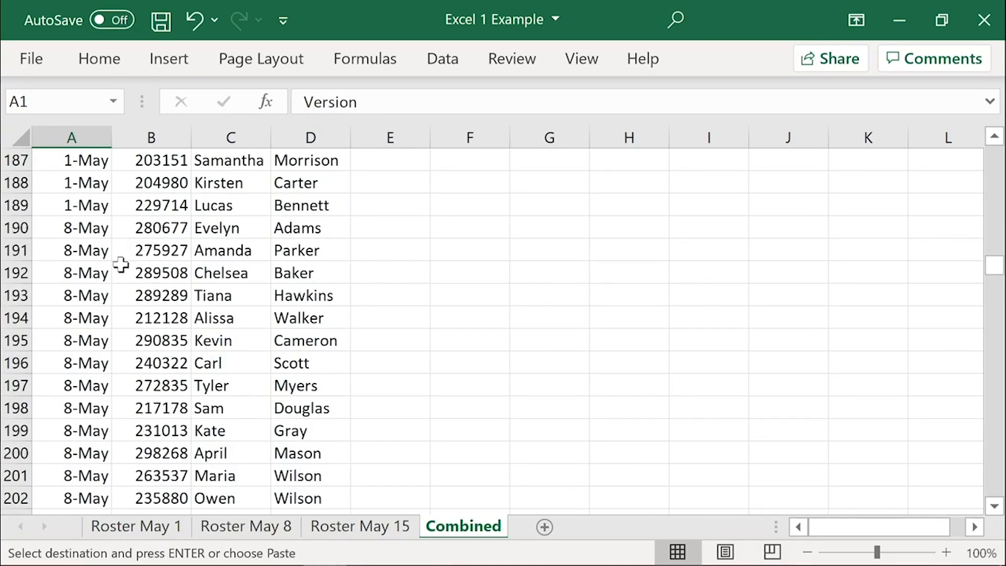
pyautogui.scroll(-20, 121, 265)
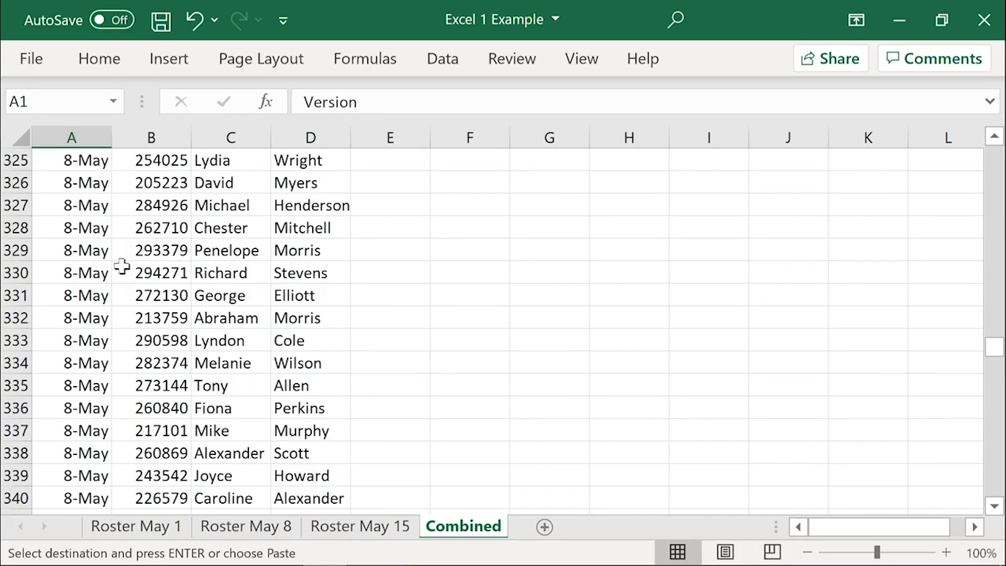
pyautogui.scroll(-20, 121, 266)
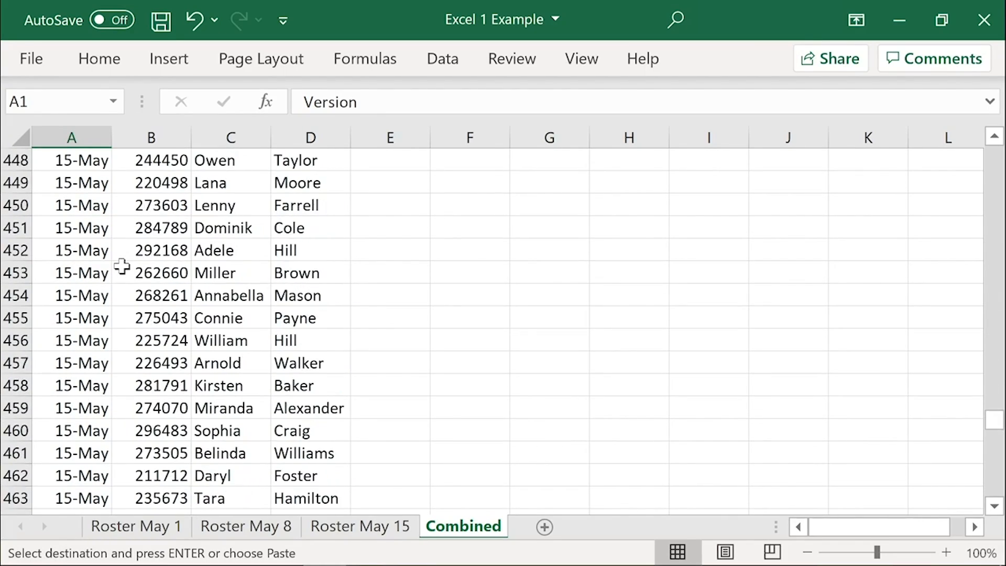
pyautogui.scroll(-20, 121, 266)
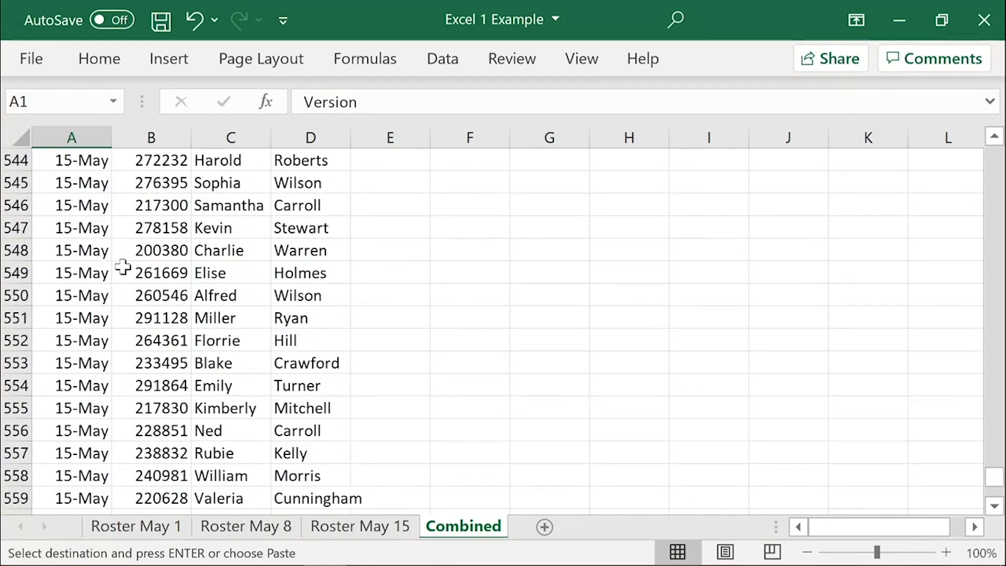
pyautogui.scroll(5, 130, 271)
pyautogui.click(126, 272)
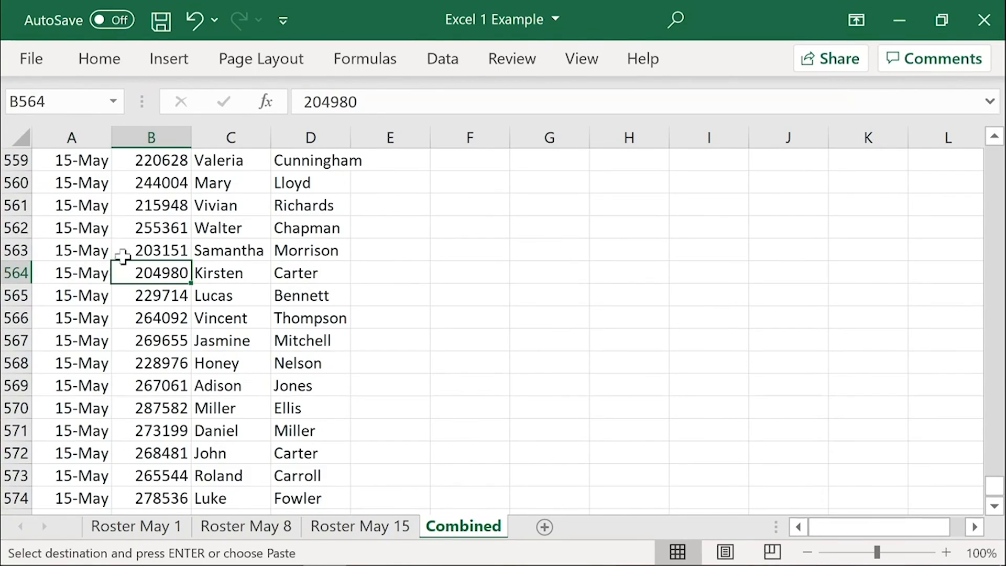
pyautogui.hotkey('ctrl', 'Home')
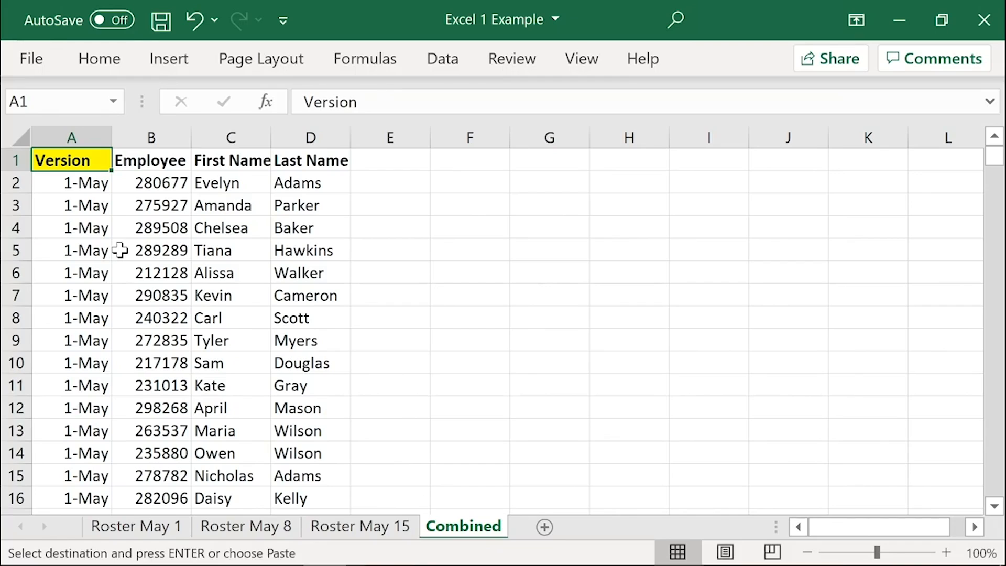
# Step: Save the workbook and create a PivotTable on a new worksheet from columns A to D of Combined
pyautogui.hotkey('ctrl', 's')
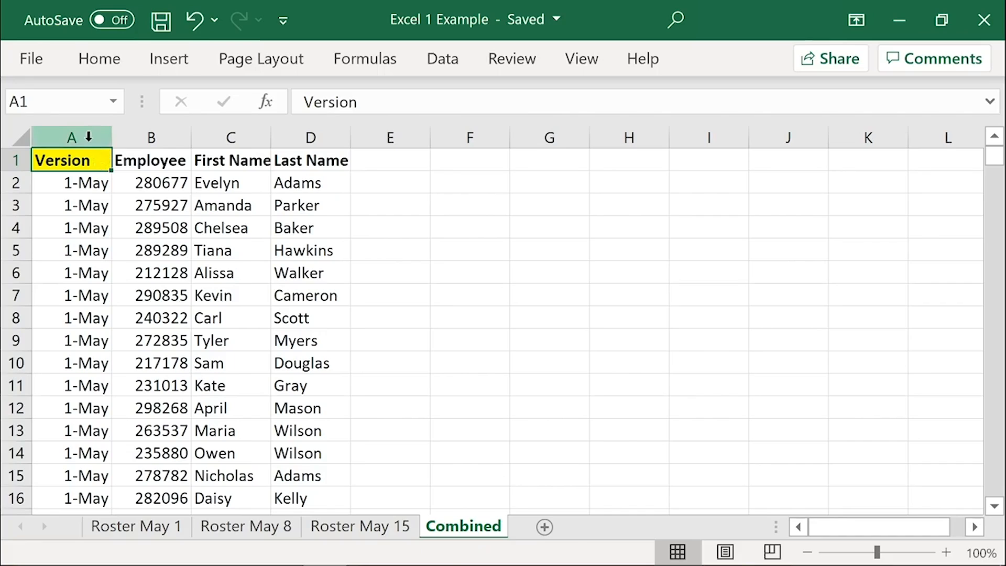
pyautogui.moveTo(78, 137); pyautogui.dragTo(297, 140)
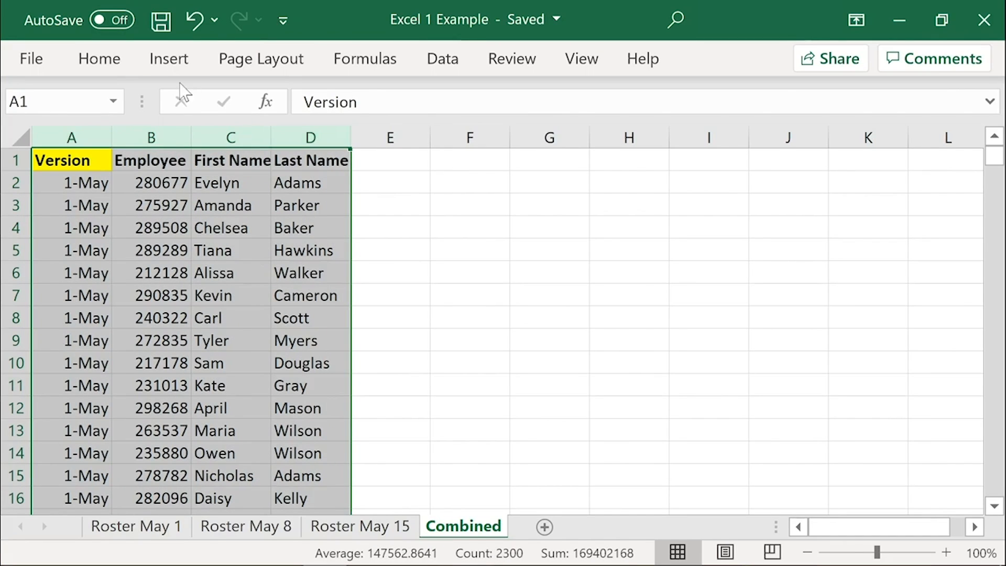
pyautogui.click(163, 60)
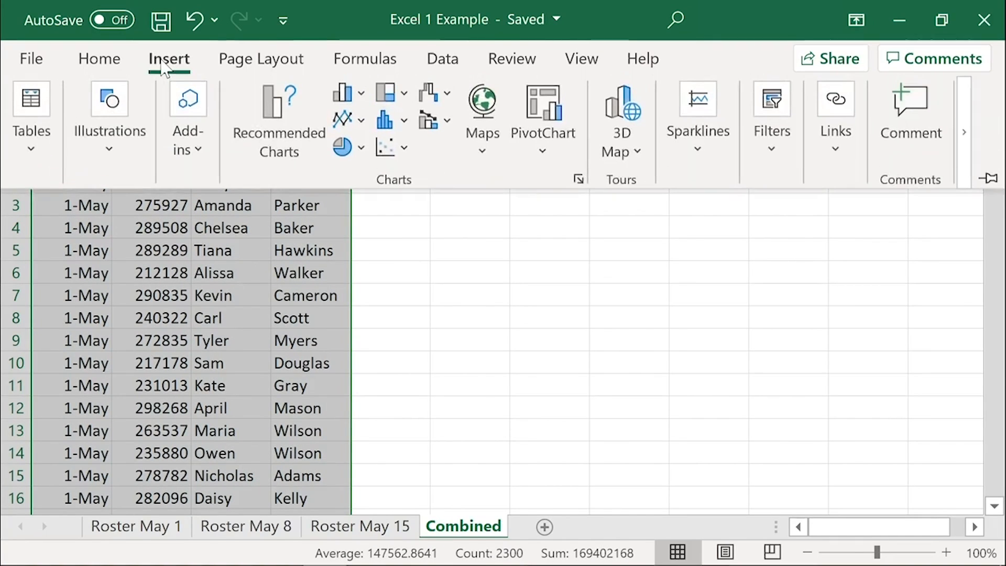
pyautogui.click(48, 128)
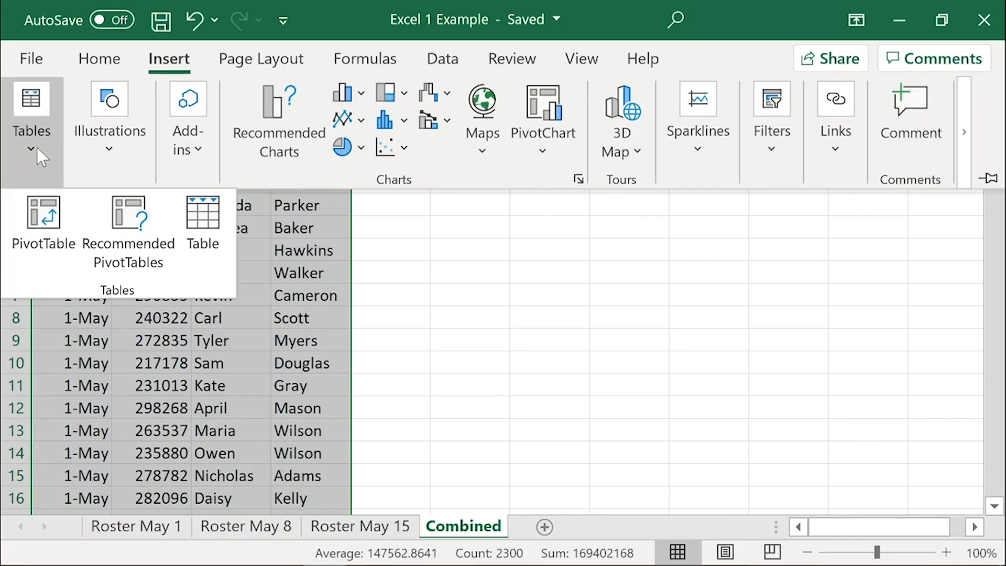
pyautogui.click(40, 210)
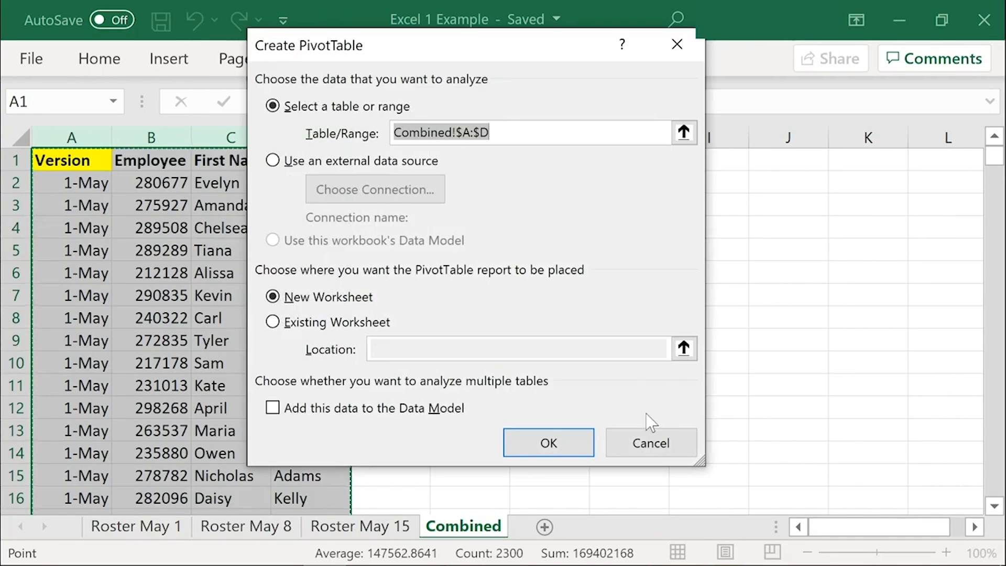
pyautogui.click(548, 443)
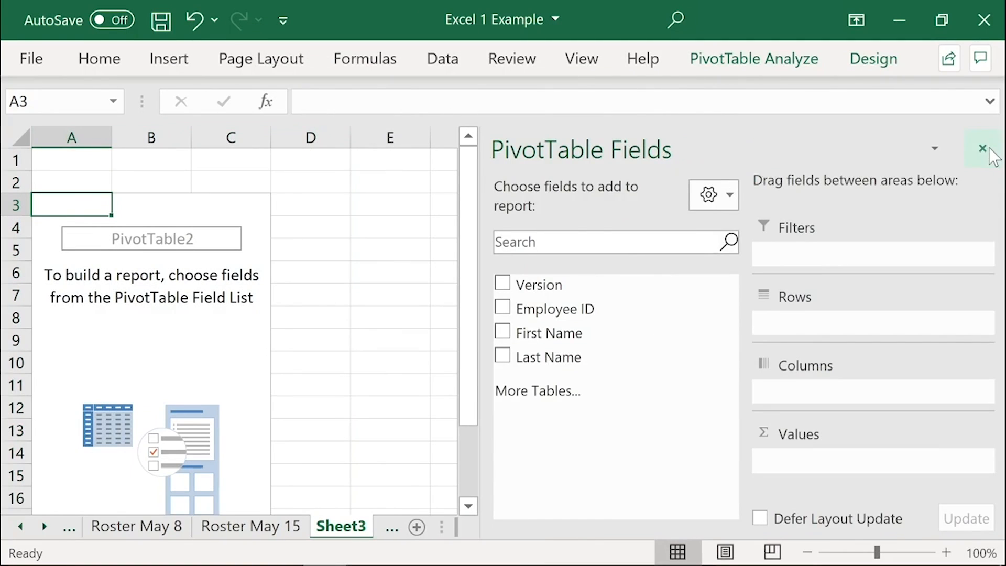
# Step: Move the new PivotTable sheet after Combined and rename it Combined_Pivot
pyautogui.click(988, 148)
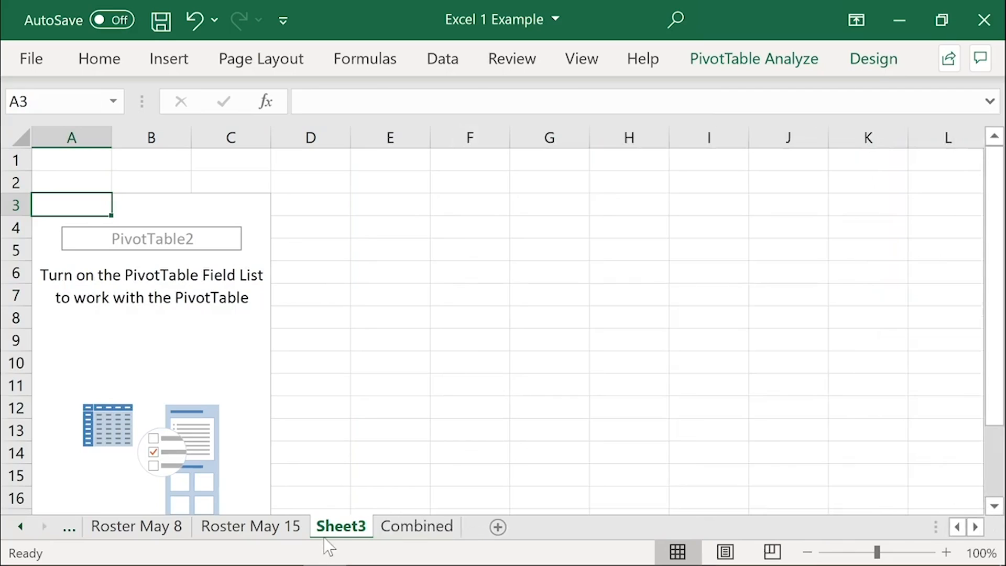
pyautogui.moveTo(340, 530); pyautogui.dragTo(440, 534)
pyautogui.doubleClick(440, 530)
pyautogui.write('Combin')
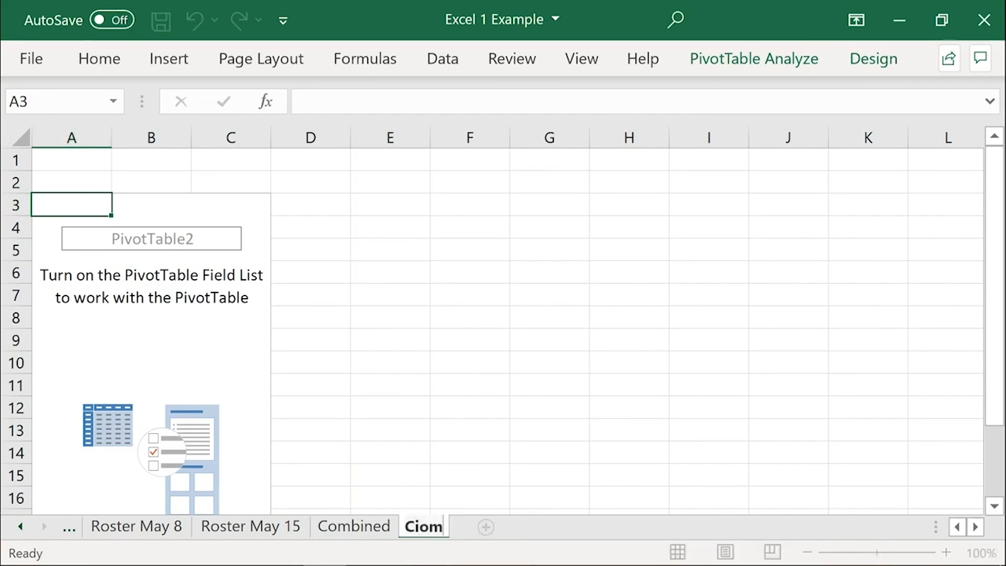
pyautogui.write('ed_Pivot')
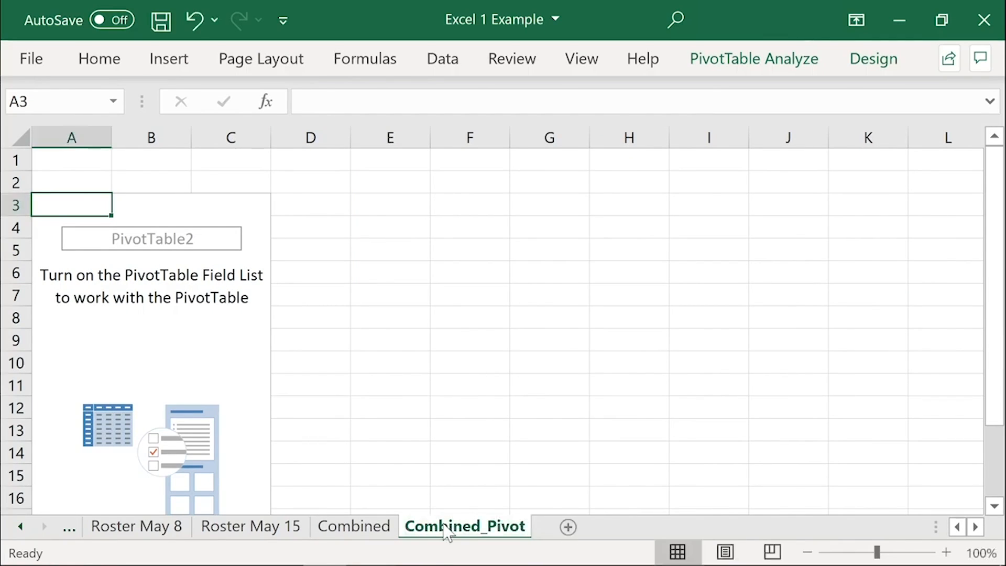
# Step: Build the PivotTable with Employee ID, First Name and Last Name as rows, Version as columns, and Count of Version as values
pyautogui.click(72, 250)
pyautogui.moveTo(555, 309); pyautogui.dragTo(791, 328)
pyautogui.moveTo(574, 330); pyautogui.dragTo(779, 327)
pyautogui.click(502, 356)
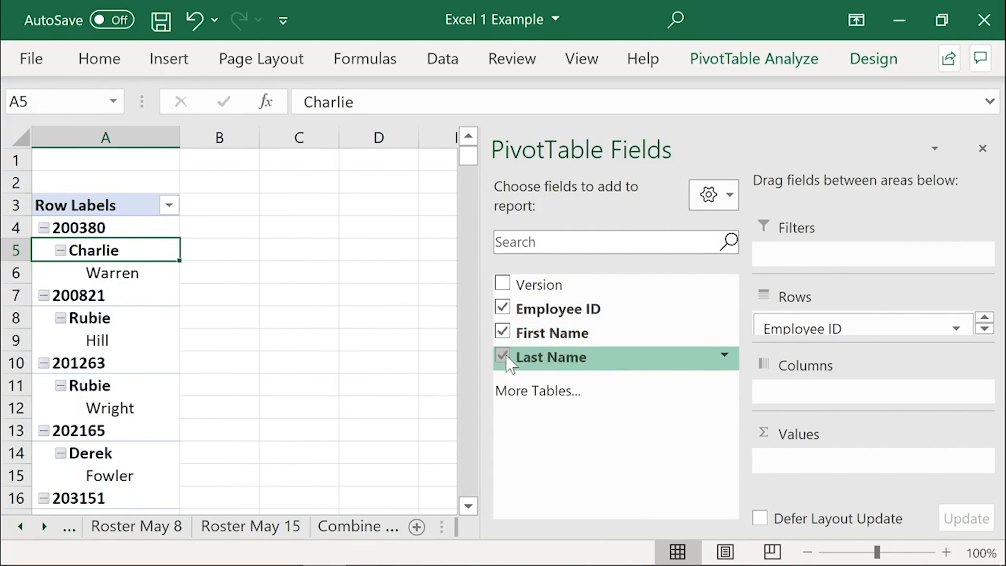
pyautogui.moveTo(549, 285); pyautogui.dragTo(872, 393)
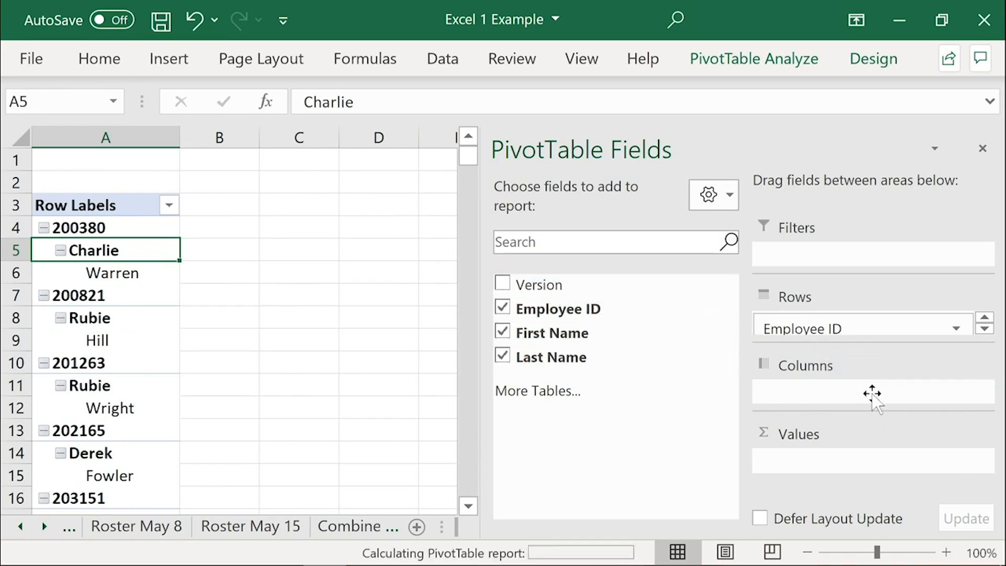
pyautogui.moveTo(551, 291); pyautogui.dragTo(838, 472)
# Step: Set the PivotTable field list to show only the areas in a two-by-two layout, and close the list
pyautogui.click(721, 196)
pyautogui.click(728, 376)
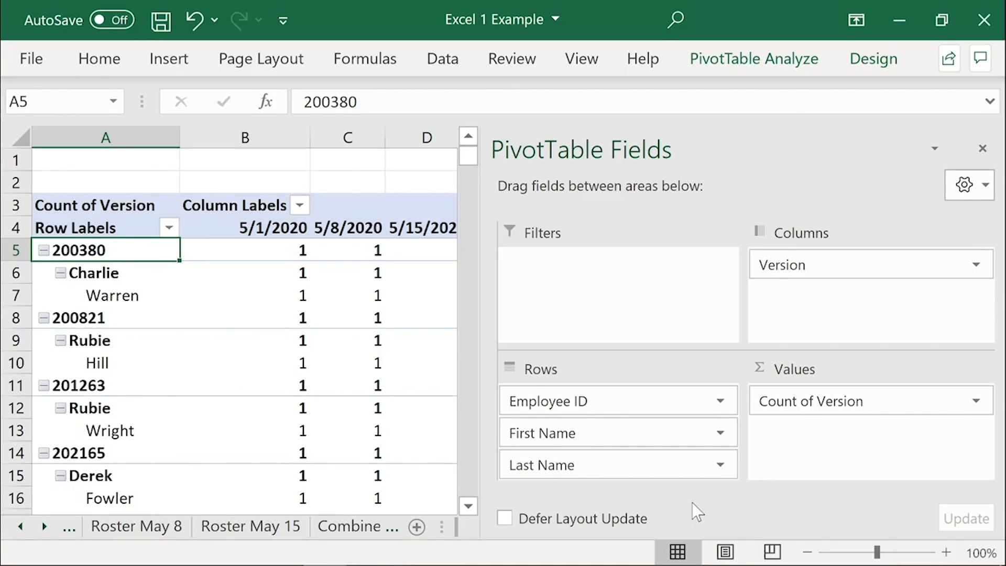
pyautogui.click(982, 148)
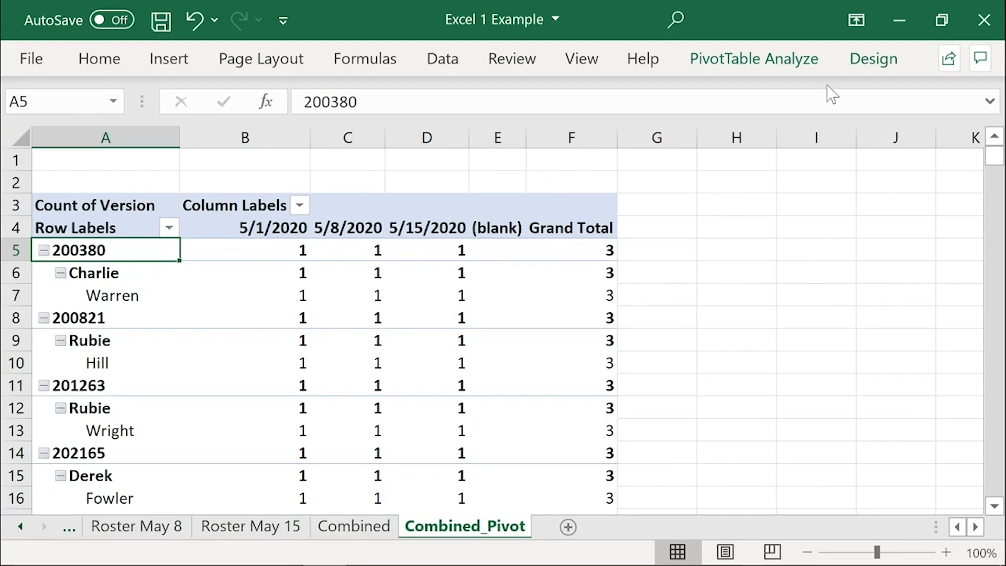
# Step: Turn off the PivotTable's subtotals and its grand totals for both rows and columns
pyautogui.click(872, 59)
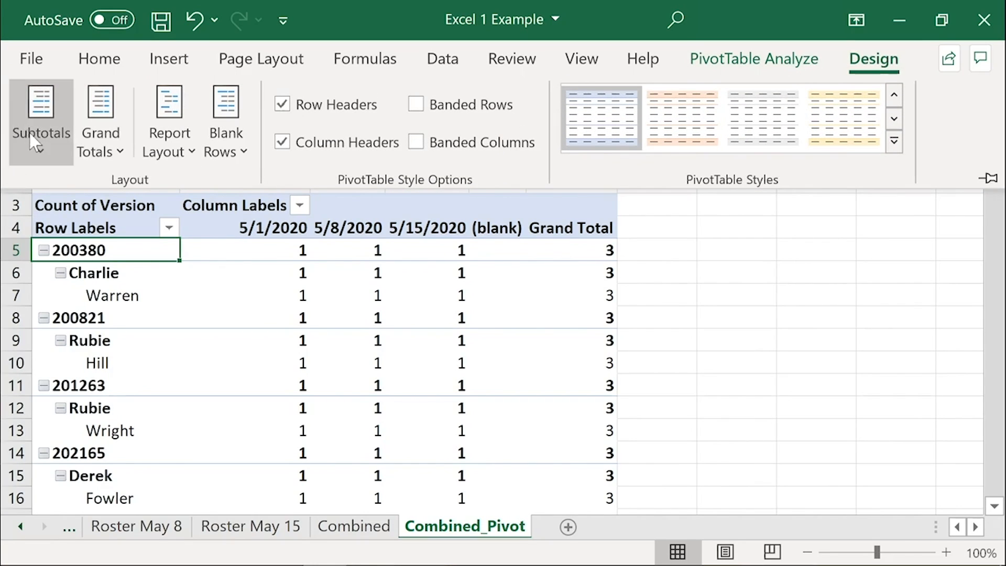
pyautogui.click(41, 121)
pyautogui.click(135, 198)
pyautogui.click(101, 144)
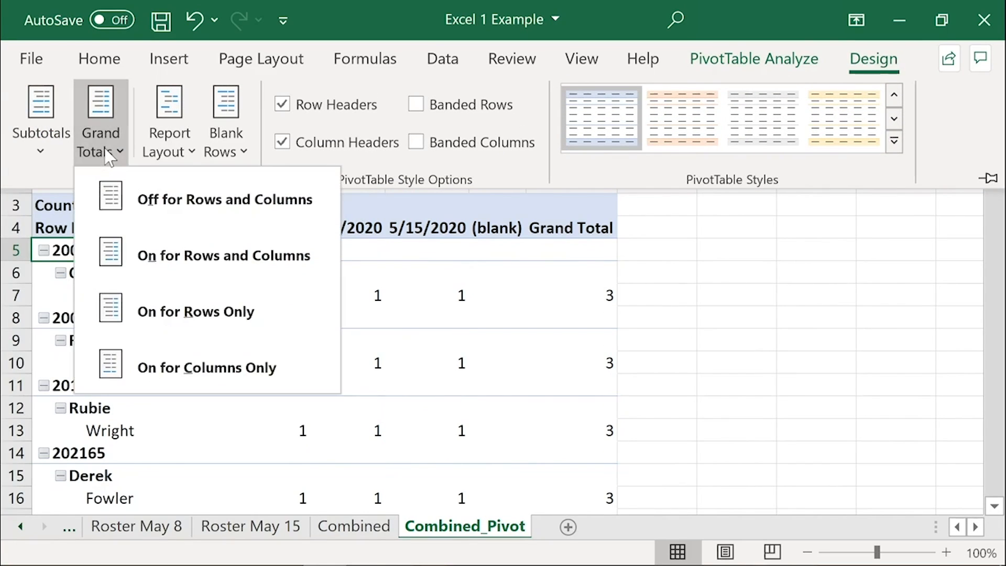
pyautogui.click(119, 197)
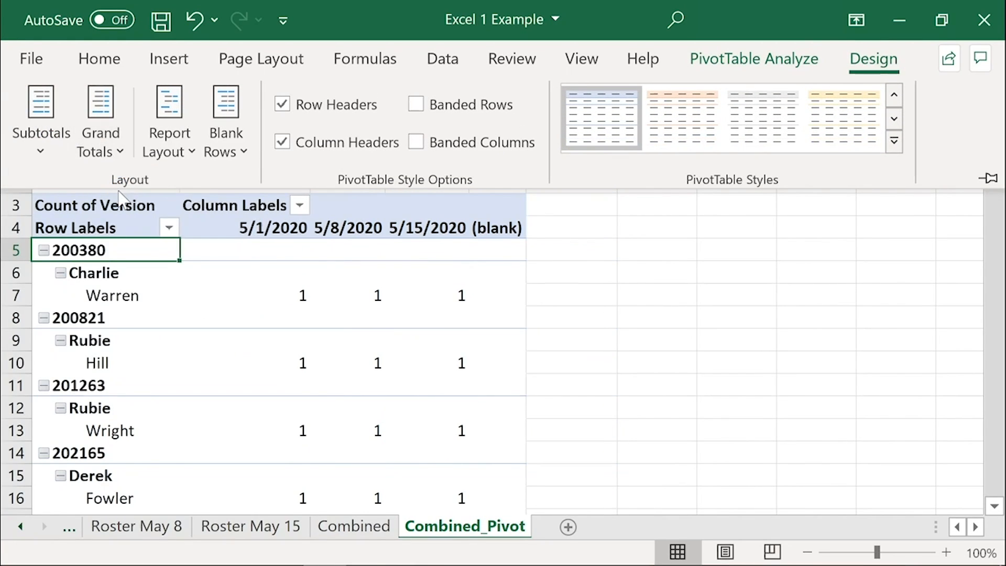
# Step: Show the PivotTable report in tabular form
pyautogui.click(166, 150)
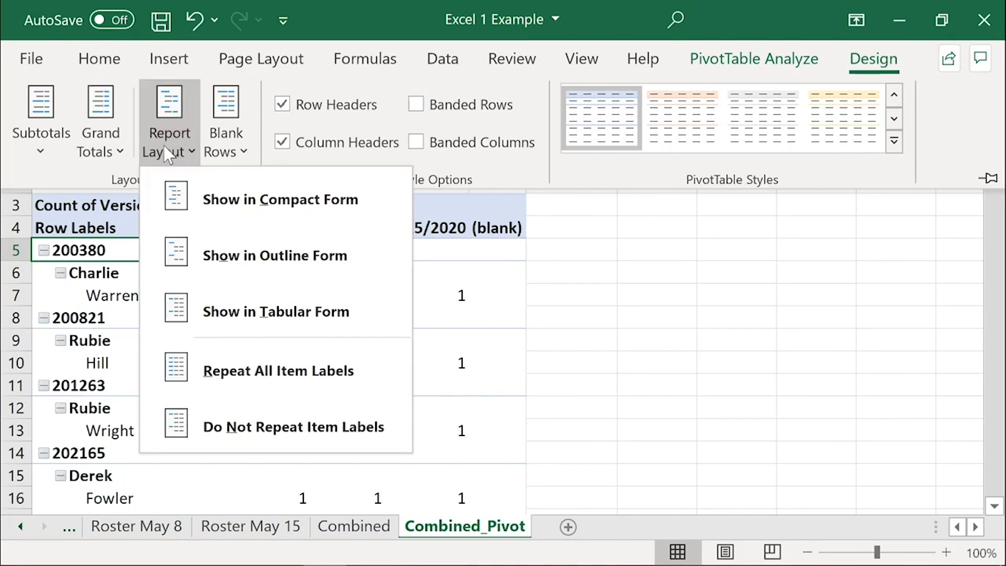
pyautogui.click(286, 313)
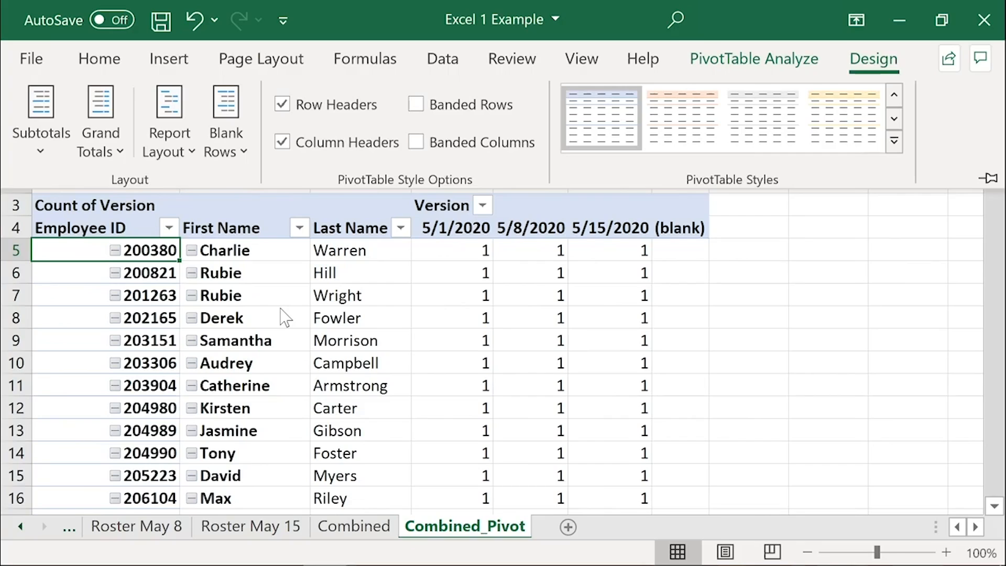
pyautogui.press('Escape')
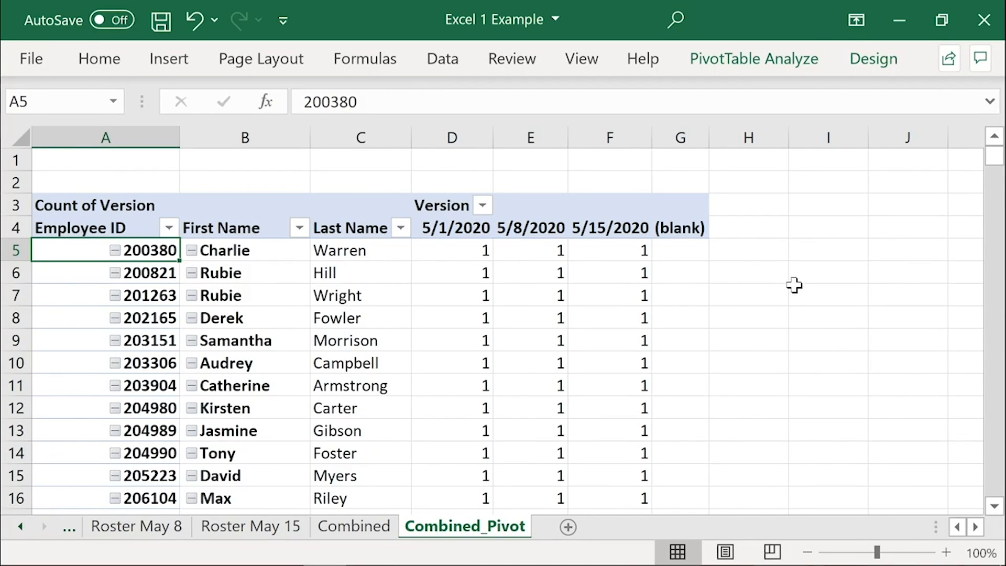
# Step: Examine the employee in row 21 of Combined_Pivot across the three roster dates, and return to the Combined sheet
pyautogui.scroll(-2, 794, 285)
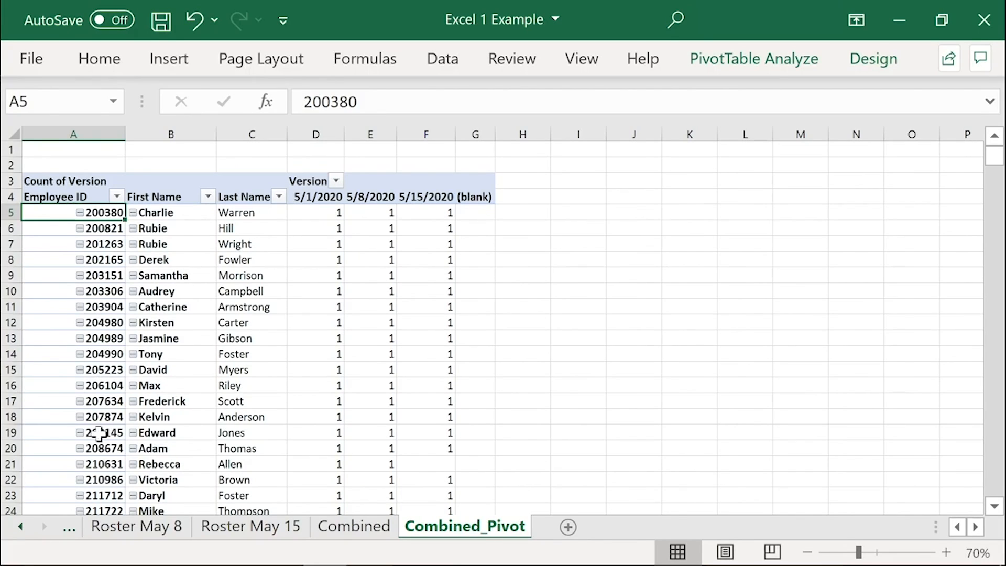
pyautogui.click(202, 465)
pyautogui.moveTo(201, 465); pyautogui.dragTo(316, 464)
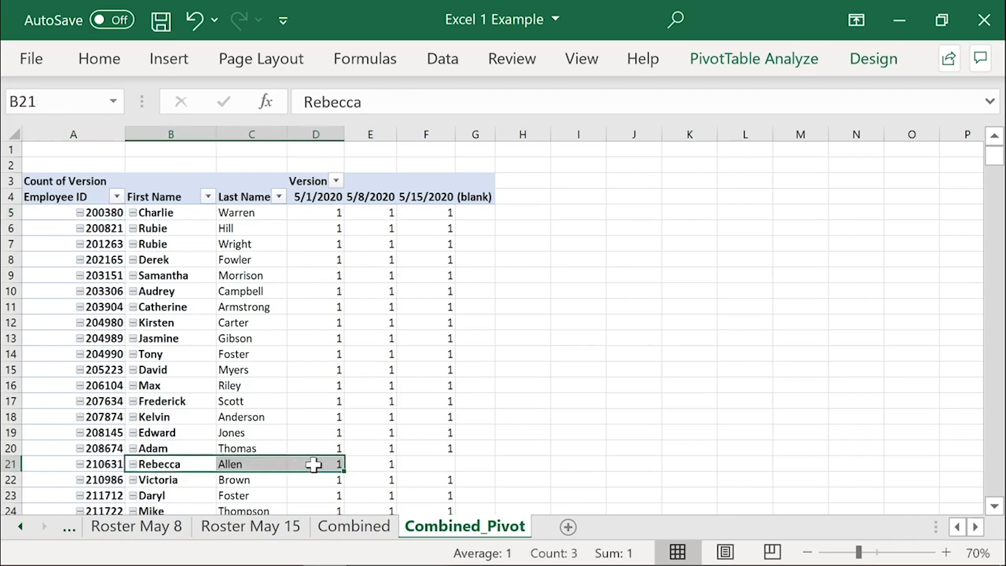
pyautogui.click(316, 464)
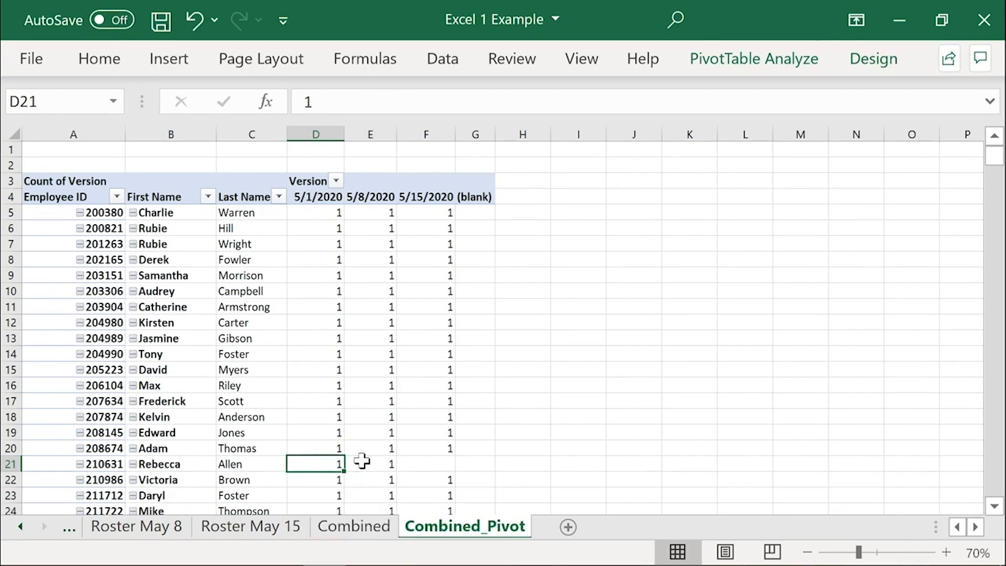
pyautogui.click(362, 460)
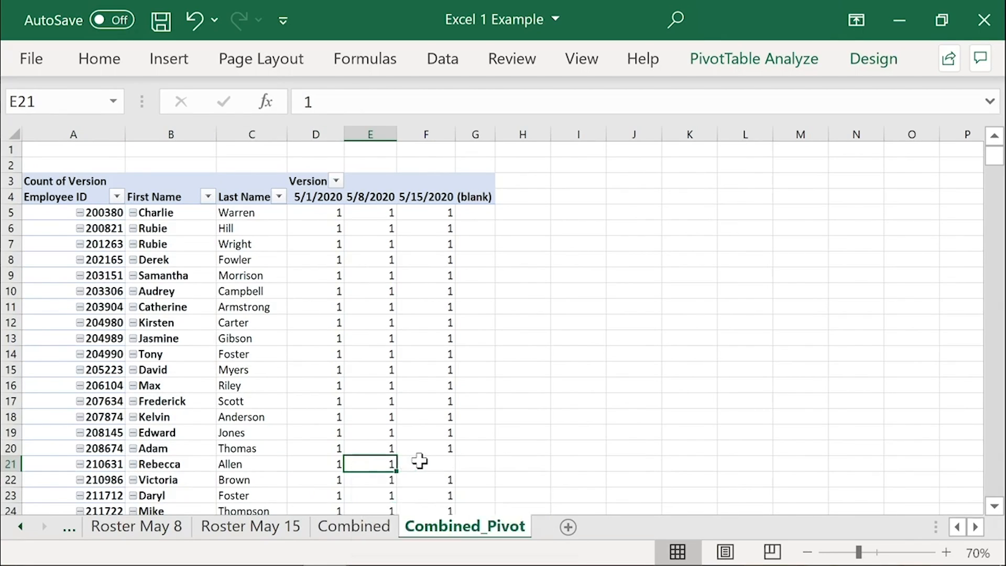
pyautogui.click(420, 462)
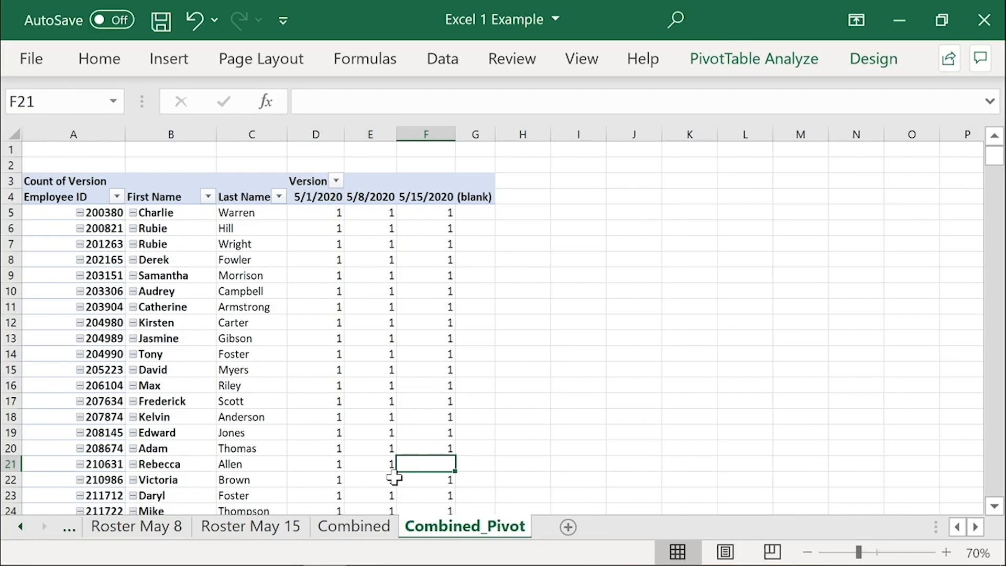
pyautogui.moveTo(394, 477)
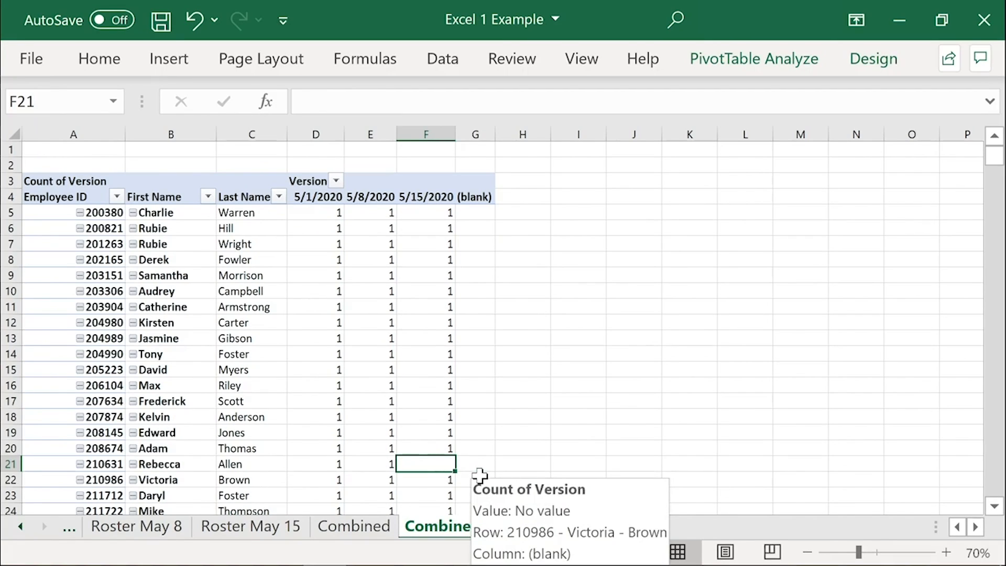
pyautogui.moveTo(477, 460)
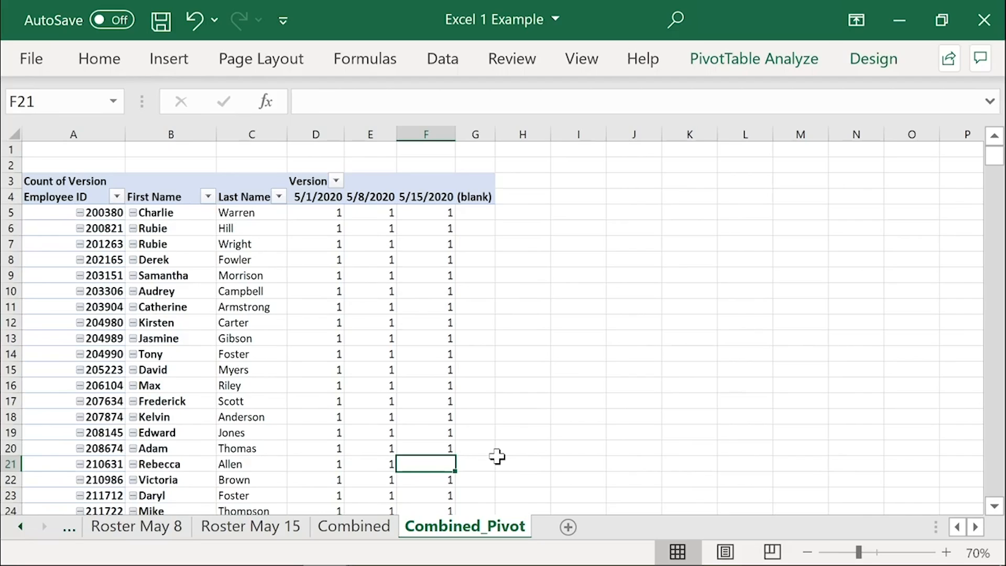
pyautogui.keyDown('shift'); pyautogui.click(157, 465); pyautogui.keyUp('shift')
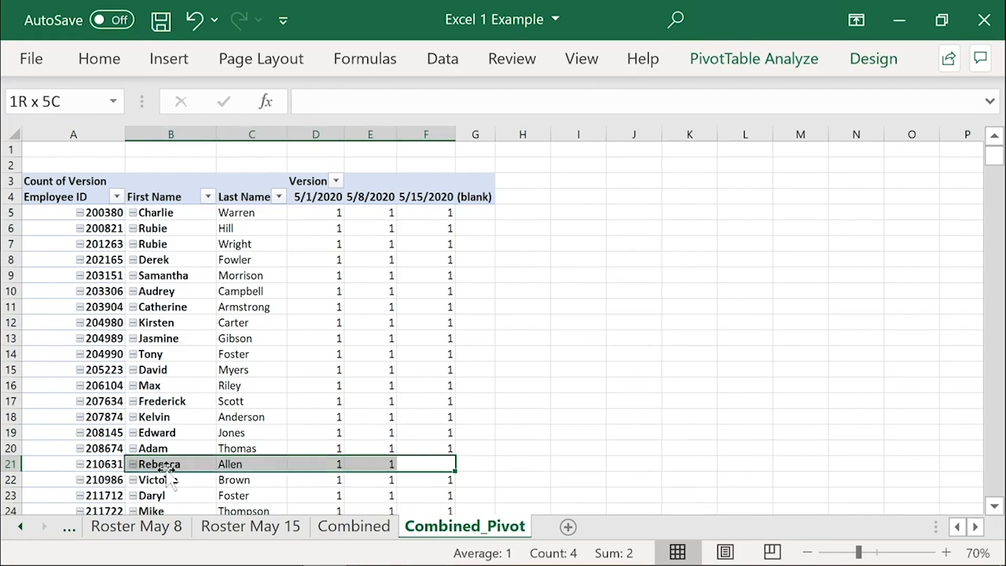
pyautogui.click(340, 534)
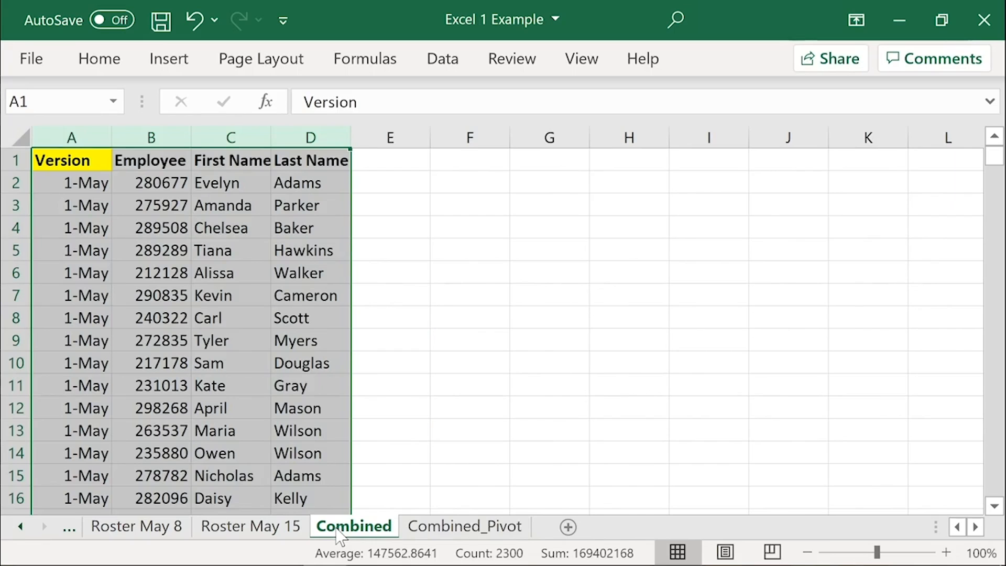
# Step: Turn on filters for the Combined data and filter Last Name to the surname of the employee in Combined_Pivot row 21
pyautogui.press('alt')
pyautogui.press('a')
pyautogui.press('t')
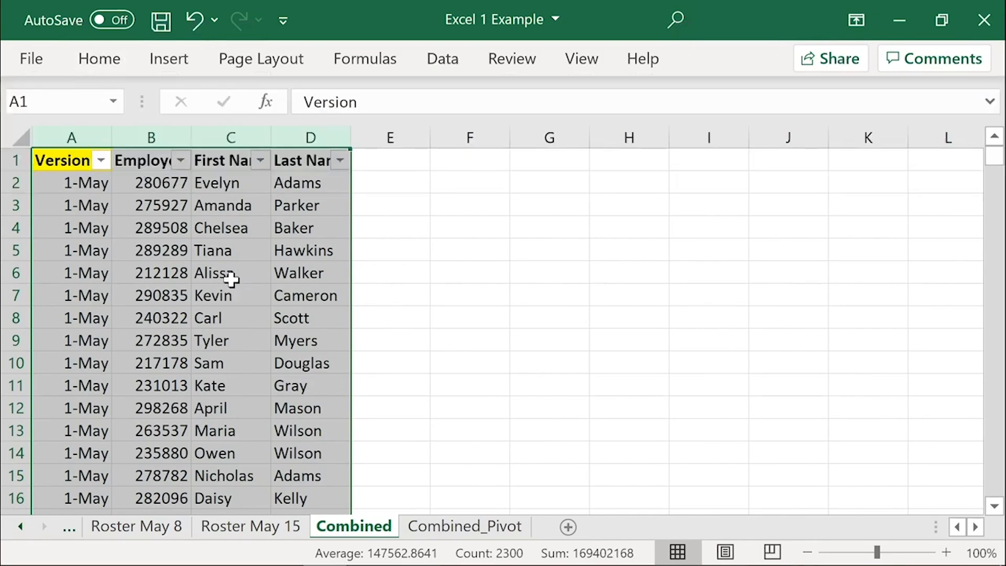
pyautogui.click(317, 209)
pyautogui.click(340, 160)
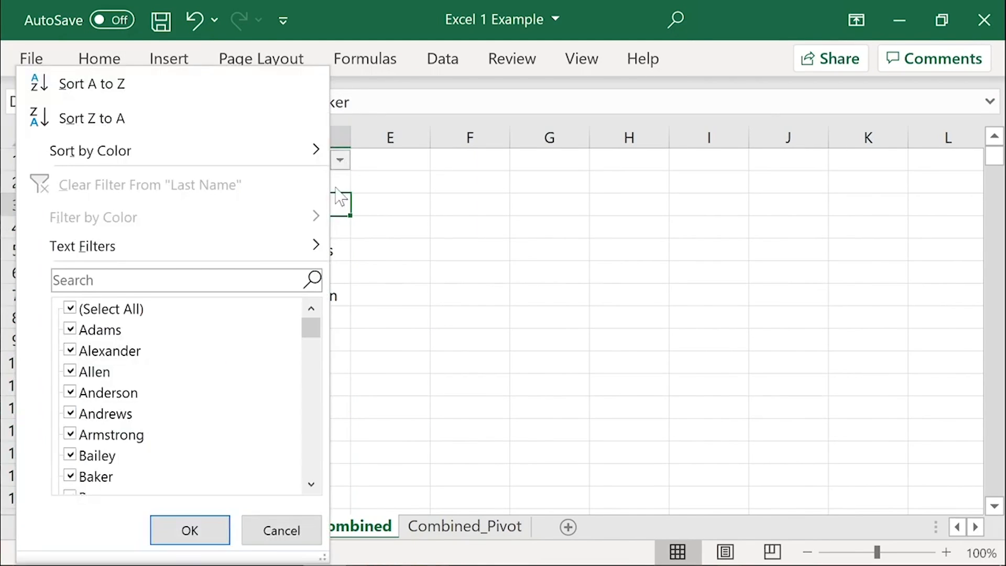
pyautogui.click(123, 310)
pyautogui.click(105, 372)
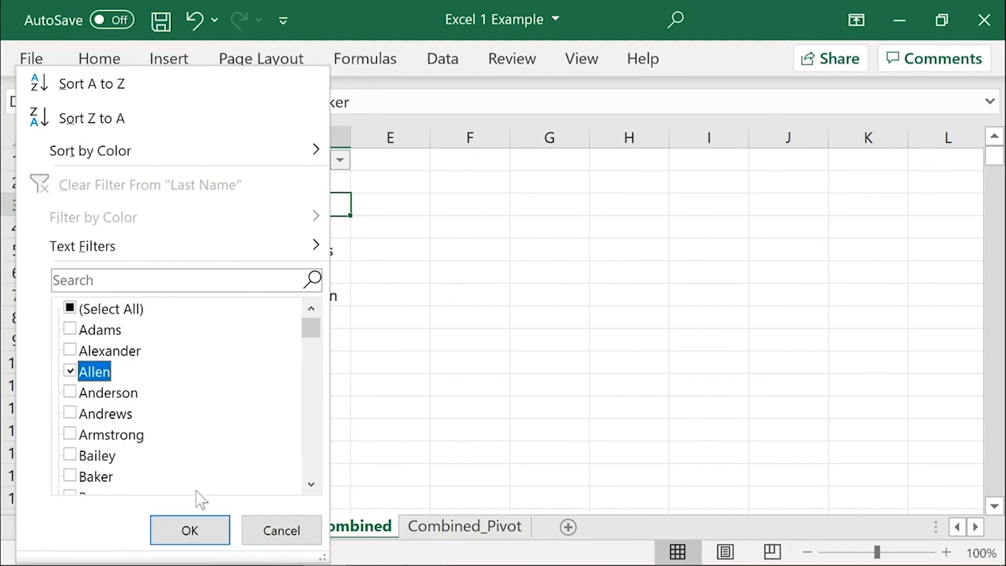
pyautogui.click(218, 536)
# Step: Filter the First Name column of the Combined data to that same employee's first name
pyautogui.click(259, 160)
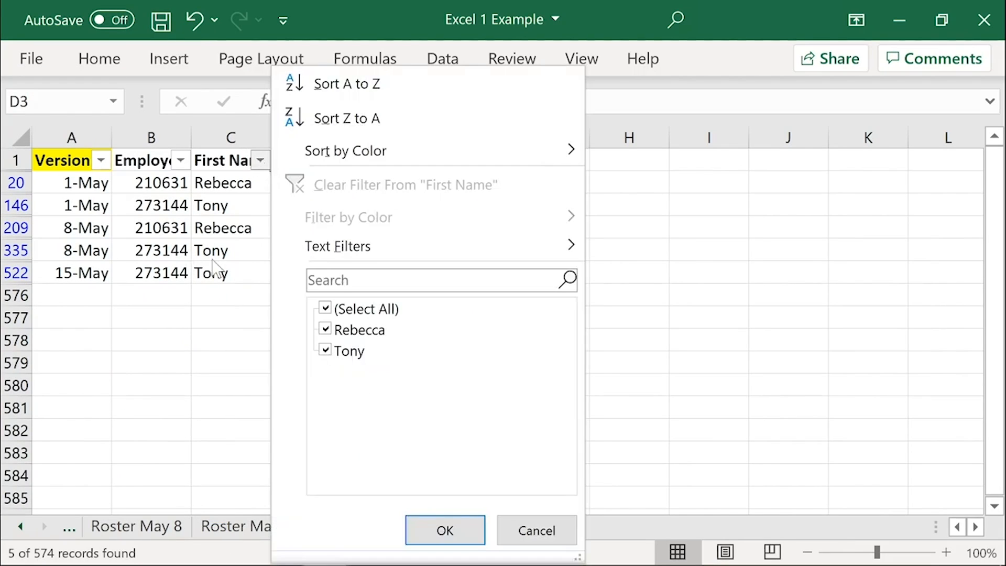
pyautogui.click(345, 309)
pyautogui.click(356, 330)
pyautogui.click(445, 530)
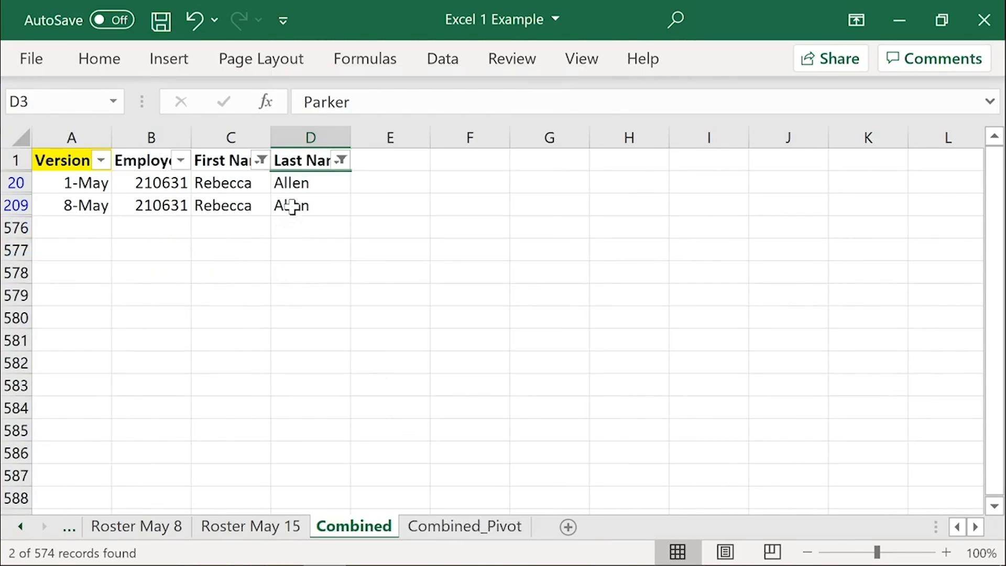
# Step: Examine the filtered records in rows 20 and 209, checking each one's version date
pyautogui.moveTo(292, 206); pyautogui.dragTo(99, 205)
pyautogui.keyDown('shift'); pyautogui.click(60, 186); pyautogui.keyUp('shift')
pyautogui.click(60, 186)
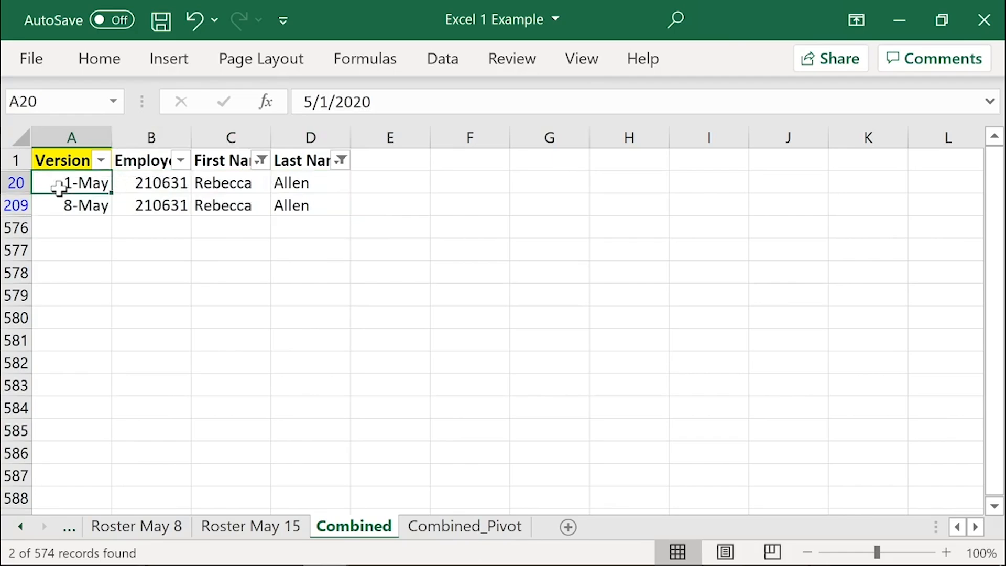
pyautogui.keyDown('shift'); pyautogui.click(311, 187); pyautogui.keyUp('shift')
pyautogui.click(83, 205)
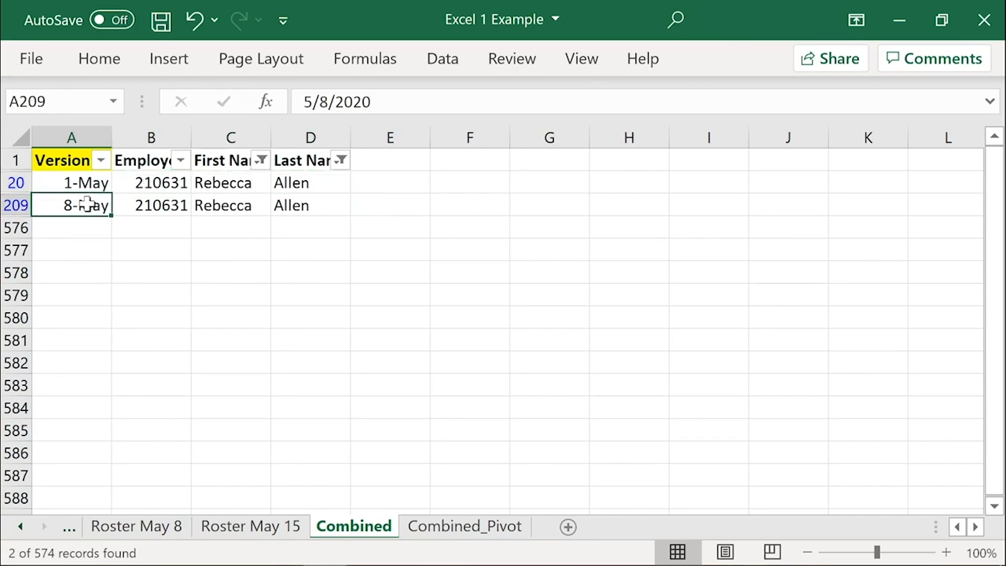
pyautogui.keyDown('shift'); pyautogui.click(334, 206); pyautogui.keyUp('shift')
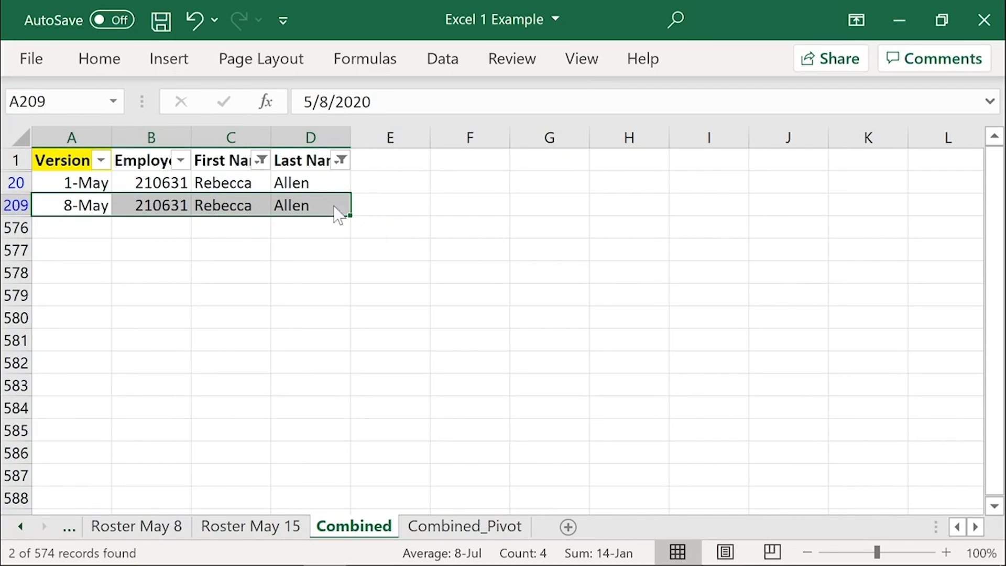
# Step: Clear the filters on the Combined data and return to the Combined_Pivot sheet
pyautogui.hotkey('alt', 'a')
pyautogui.press('c')
pyautogui.click(480, 528)
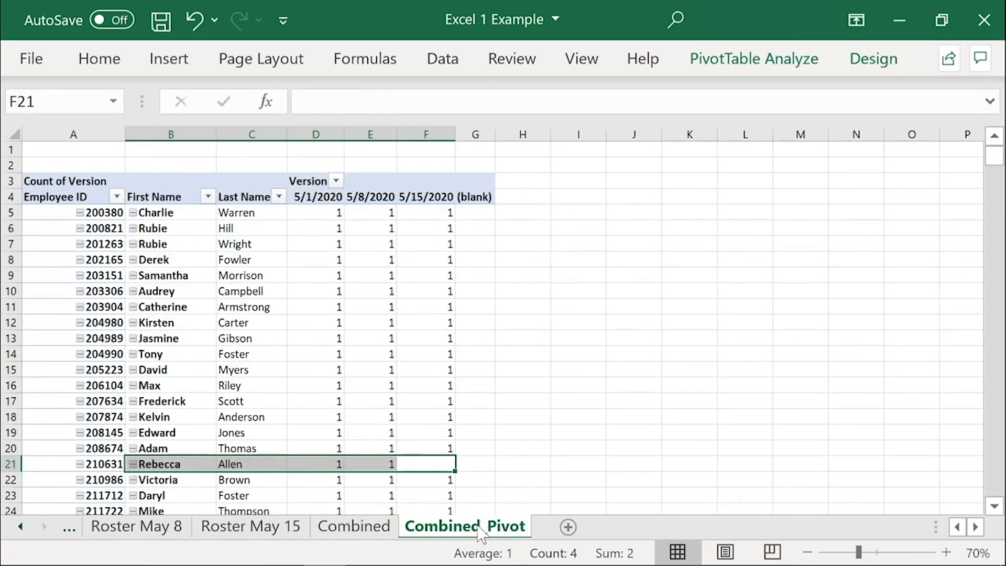
# Step: Compare the 5/1/2020, 5/8/2020 and 5/15/2020 counts for the employee in row 21 of the PivotTable
pyautogui.moveTo(485, 460)
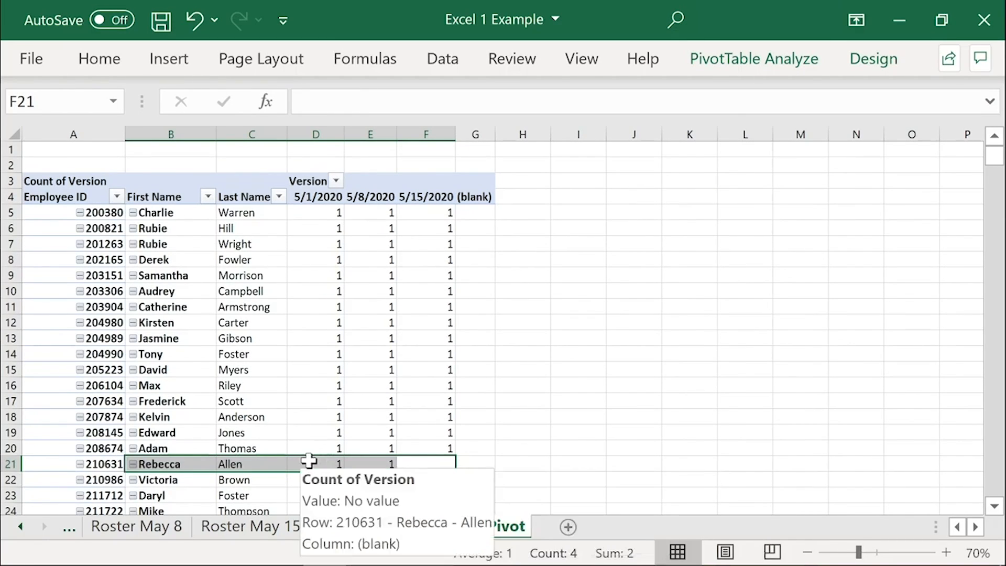
pyautogui.moveTo(309, 460)
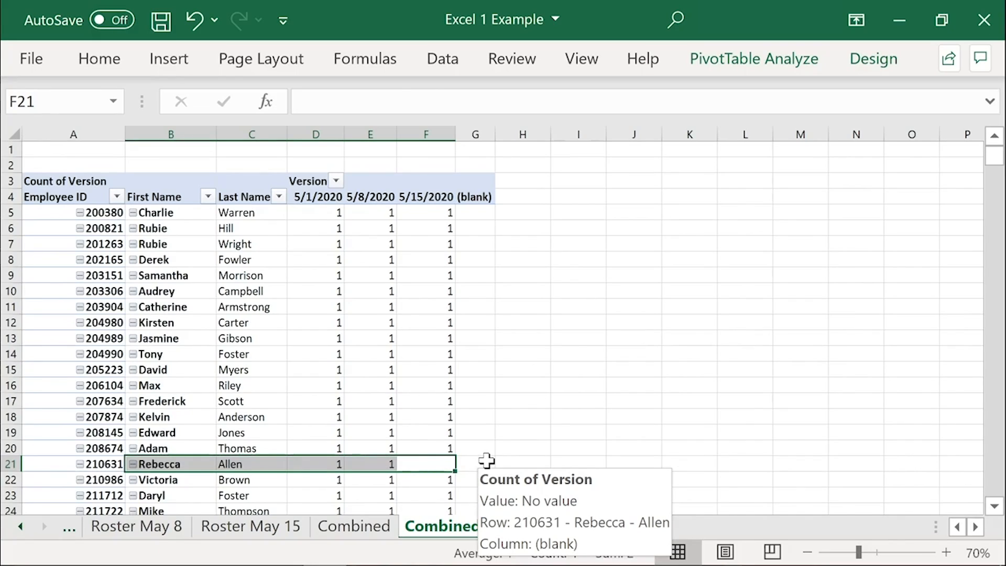
pyautogui.click(321, 463)
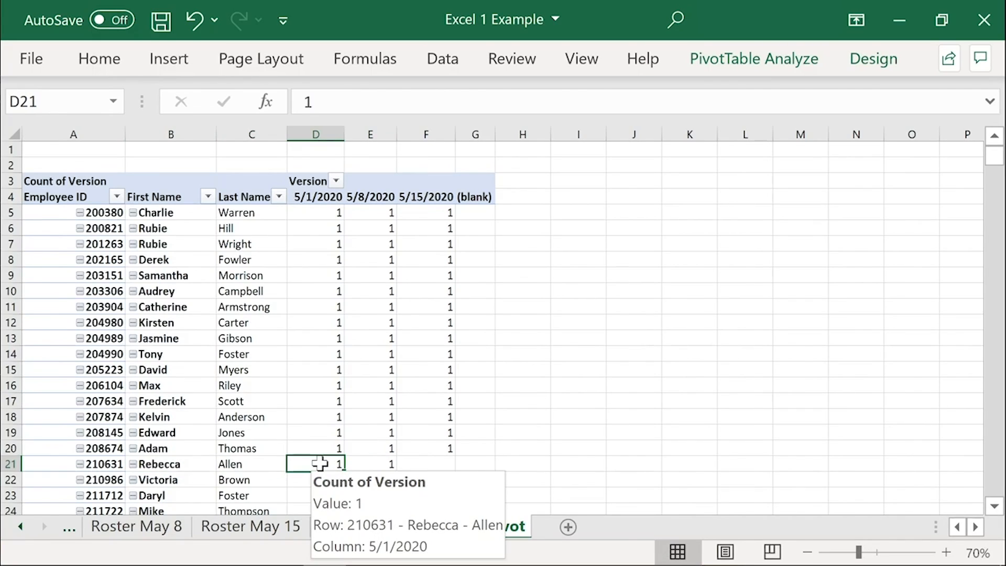
pyautogui.click(418, 464)
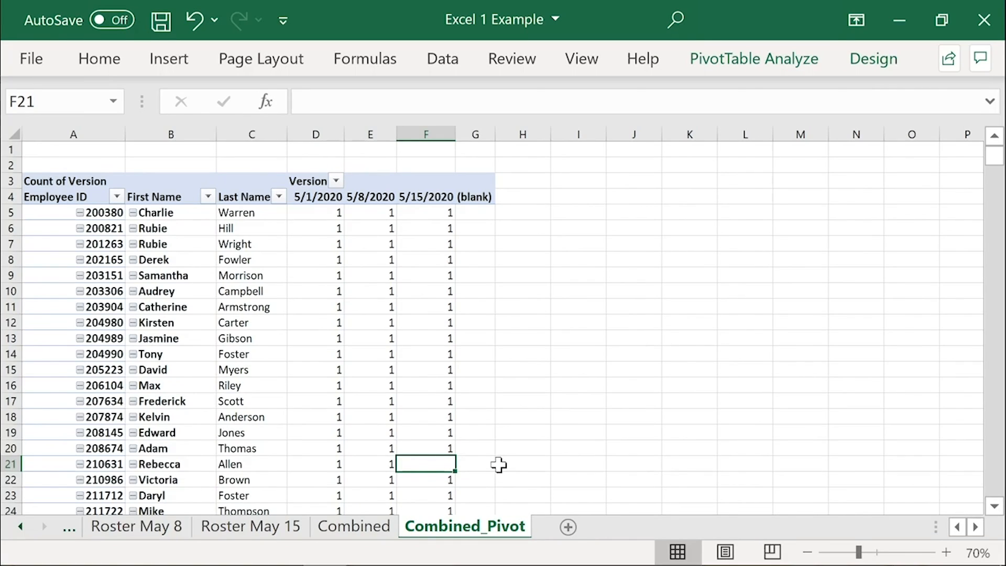
pyautogui.click(329, 464)
pyautogui.click(375, 463)
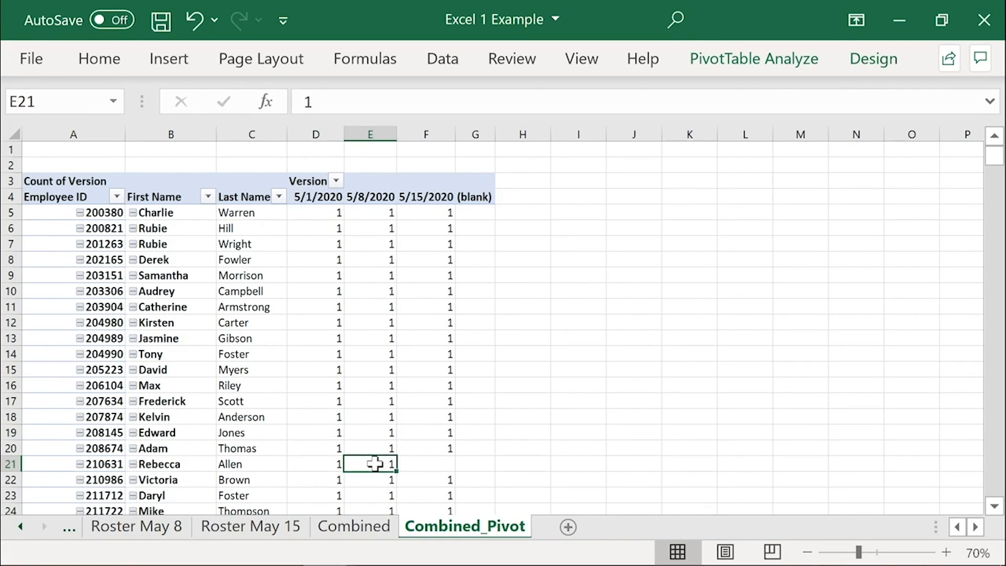
pyautogui.click(429, 465)
# Step: Set the PivotTable options to show 0 for empty cells
pyautogui.rightClick(378, 340)
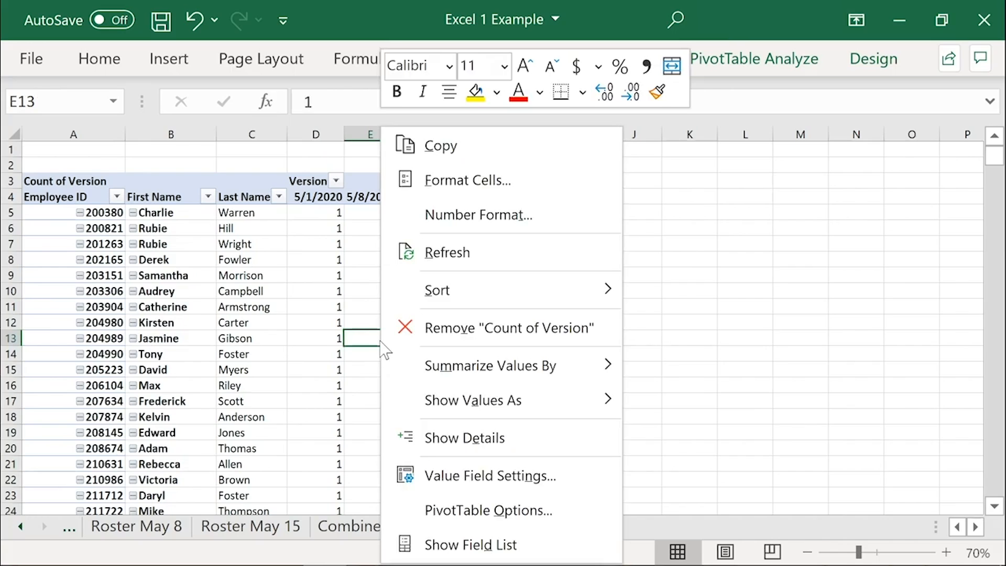
pyautogui.click(487, 509)
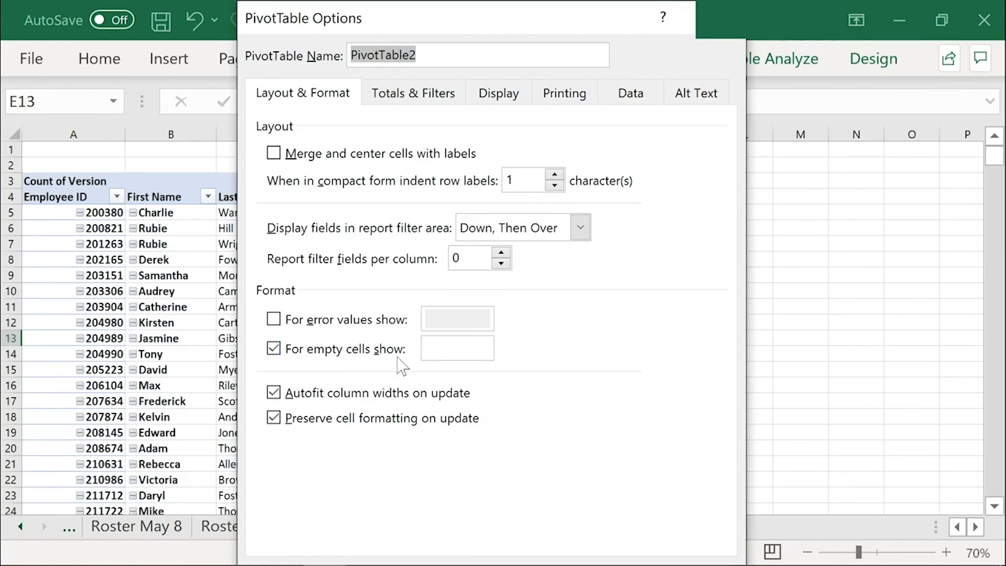
pyautogui.click(429, 349)
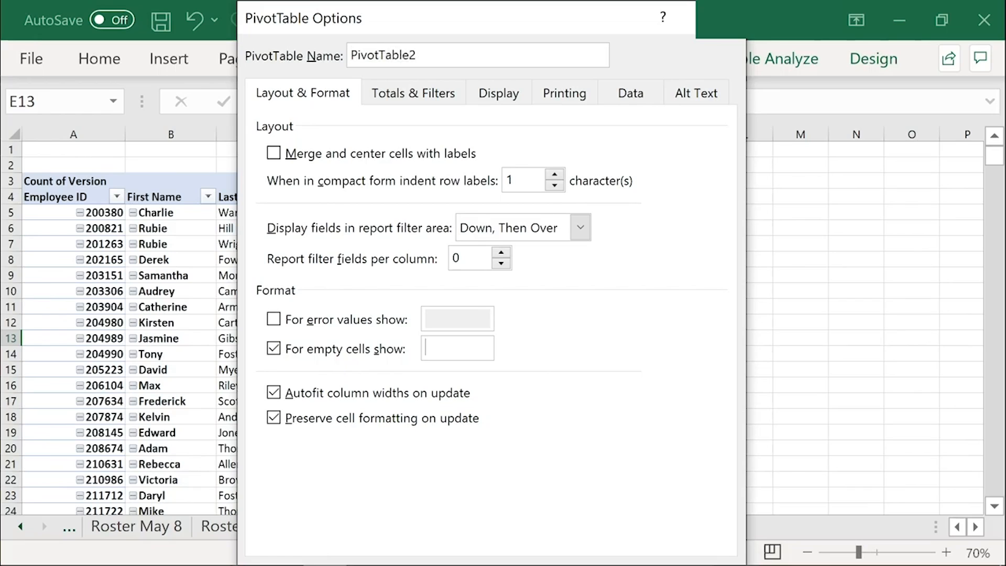
pyautogui.write('0')
pyautogui.moveTo(445, 4); pyautogui.dragTo(408, 5)
pyautogui.press('Return')
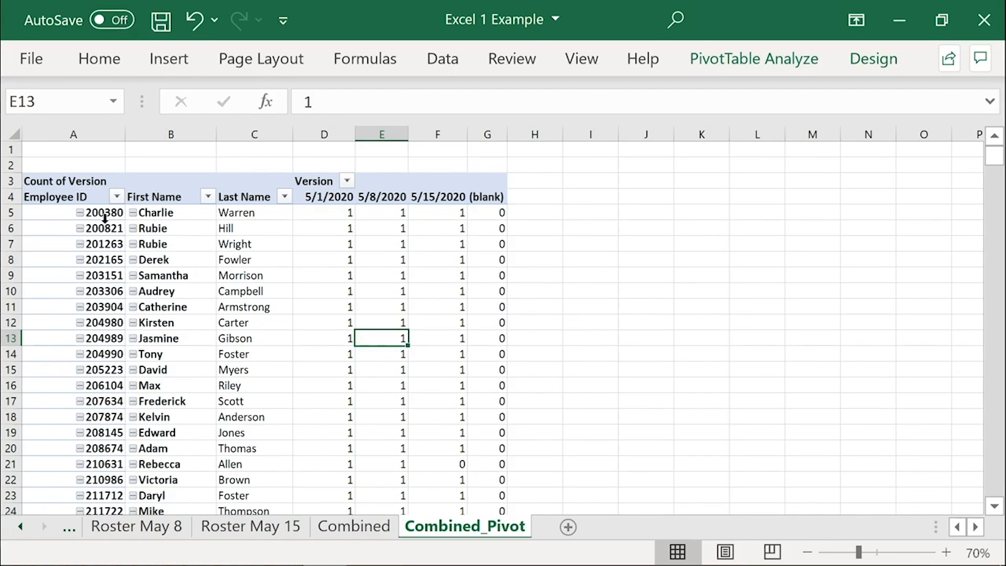
# Step: Copy the PivotTable headers and employee rows in A4:F204, leaving out the (blank) column and row
pyautogui.moveTo(59, 196); pyautogui.dragTo(469, 197)
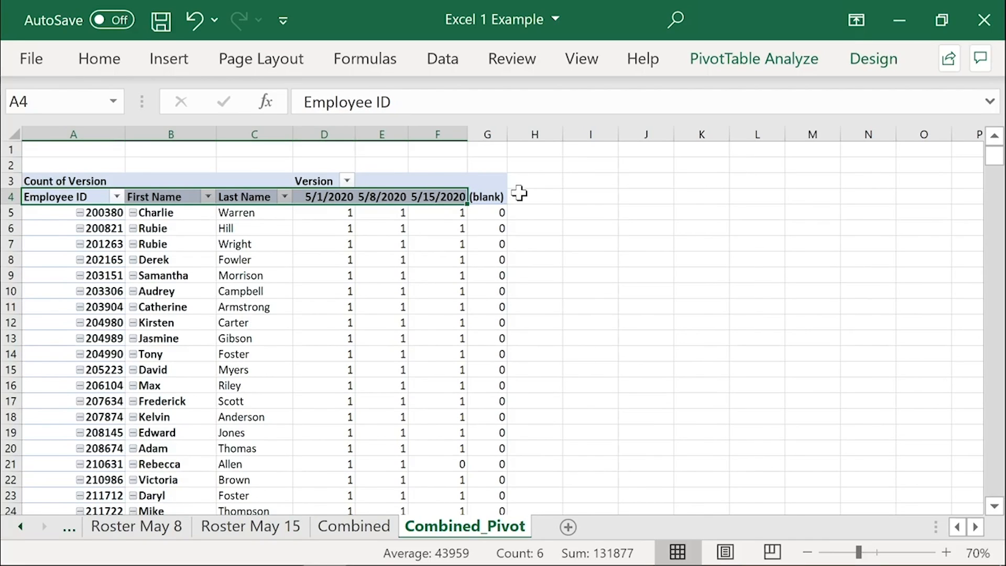
pyautogui.hotkey('ctrl', 'shift', 'Down')
pyautogui.hotkey('shift', 'Up')
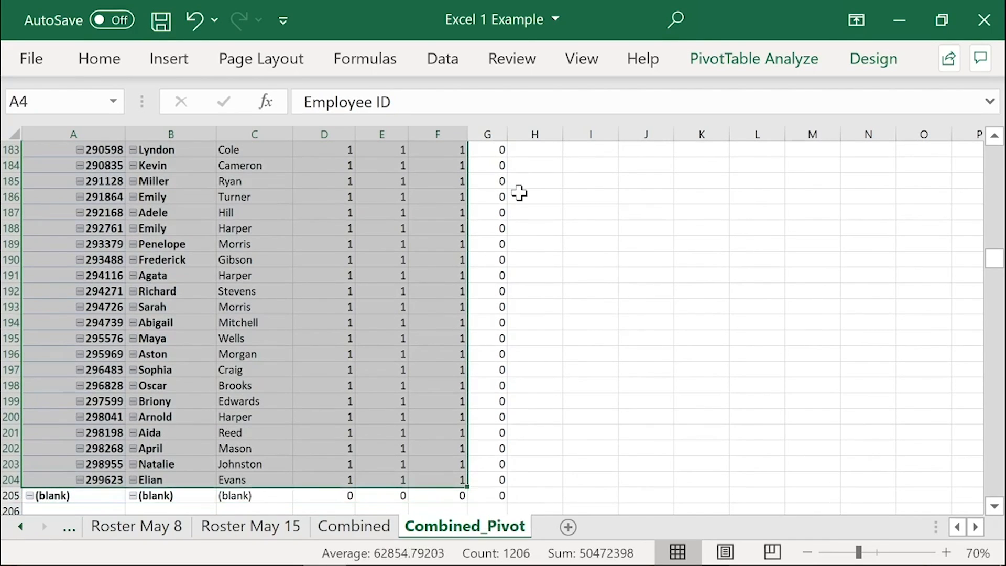
pyautogui.hotkey('ctrl', 'c')
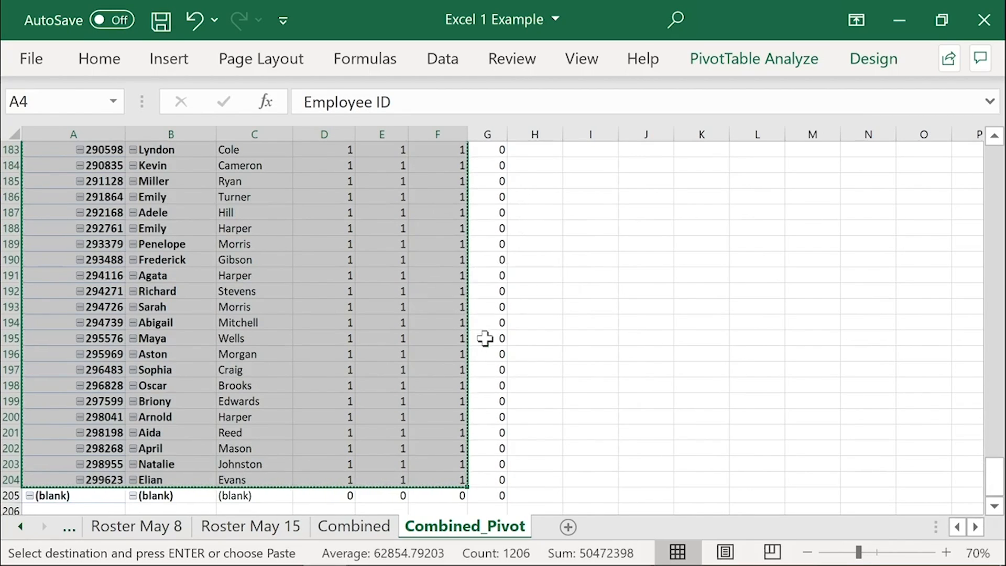
# Step: Add a new sheet named Comparison and paste the copied PivotTable range with the standard paste option at cell A1
pyautogui.click(568, 526)
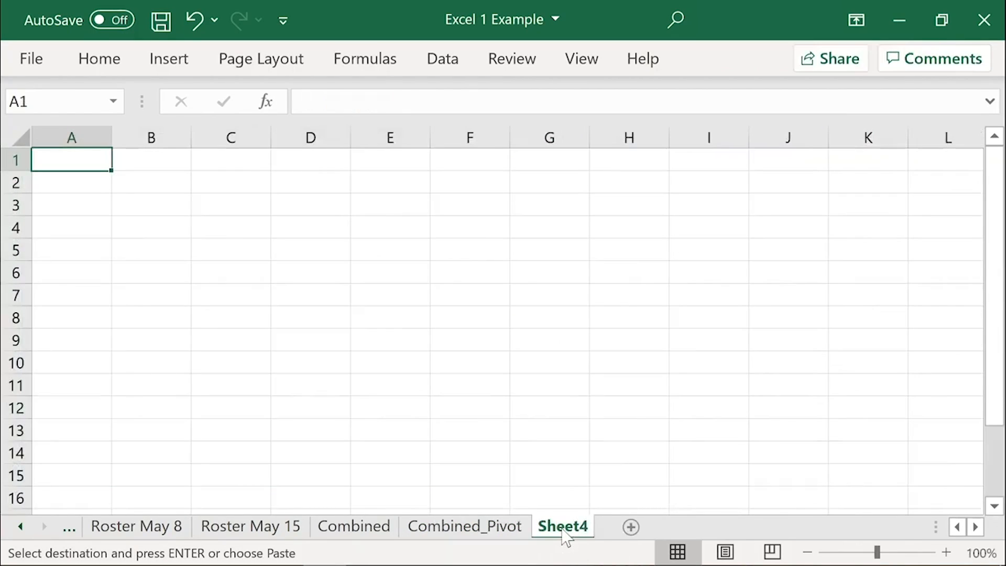
pyautogui.doubleClick(563, 527)
pyautogui.write('Compari')
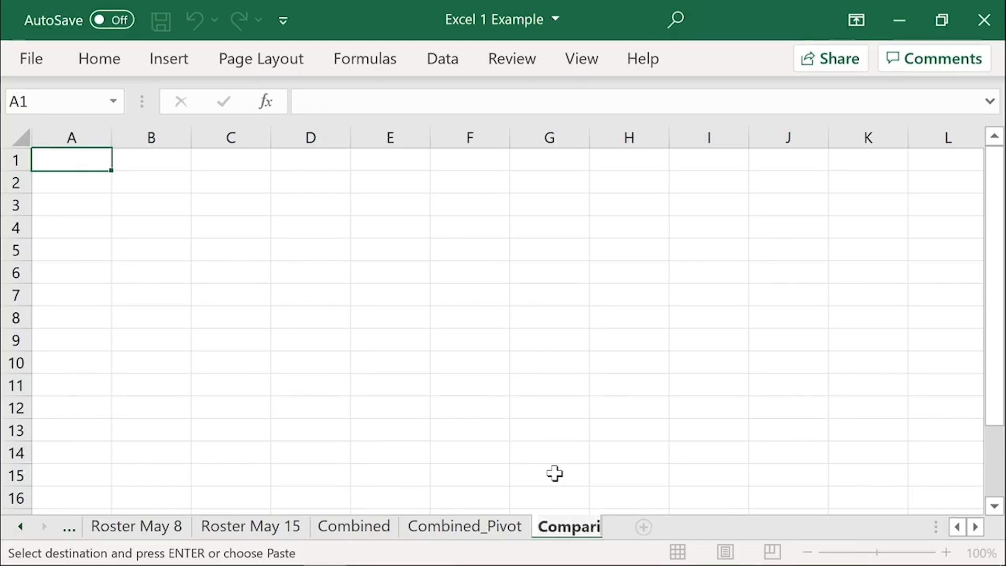
pyautogui.write('son')
pyautogui.press('Return')
pyautogui.rightClick(100, 160)
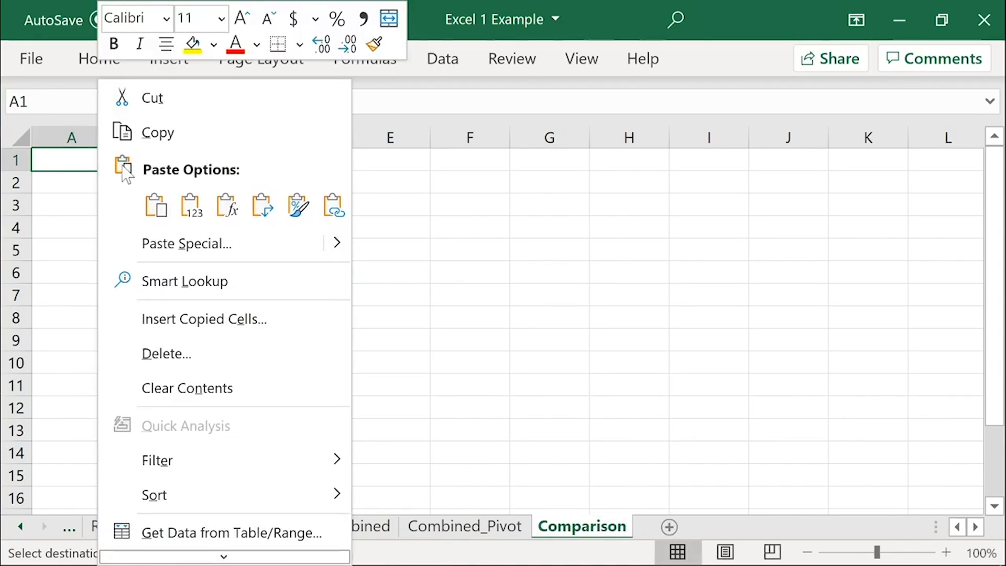
pyautogui.click(156, 205)
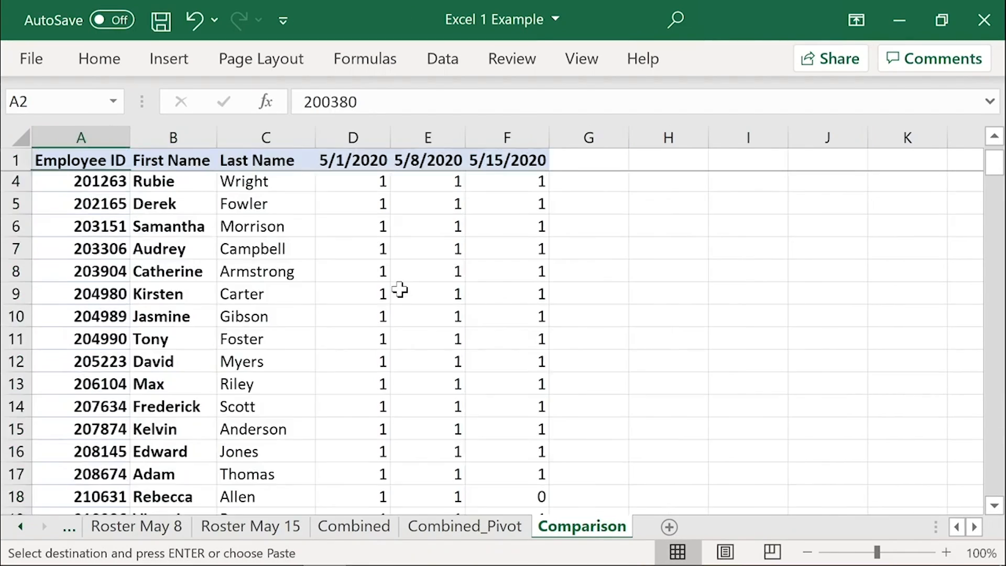
# Step: Examine the Comparison rows that contain a 0, such as rows 18 and 57, and return to cell A1
pyautogui.scroll(-3, 419, 304)
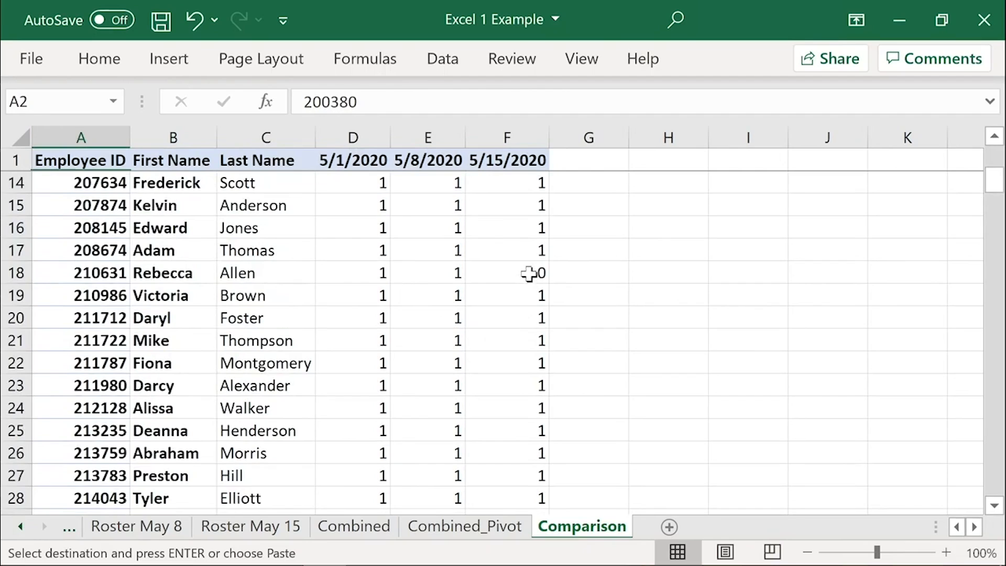
pyautogui.moveTo(528, 273); pyautogui.dragTo(78, 273)
pyautogui.scroll(-9, 299, 382)
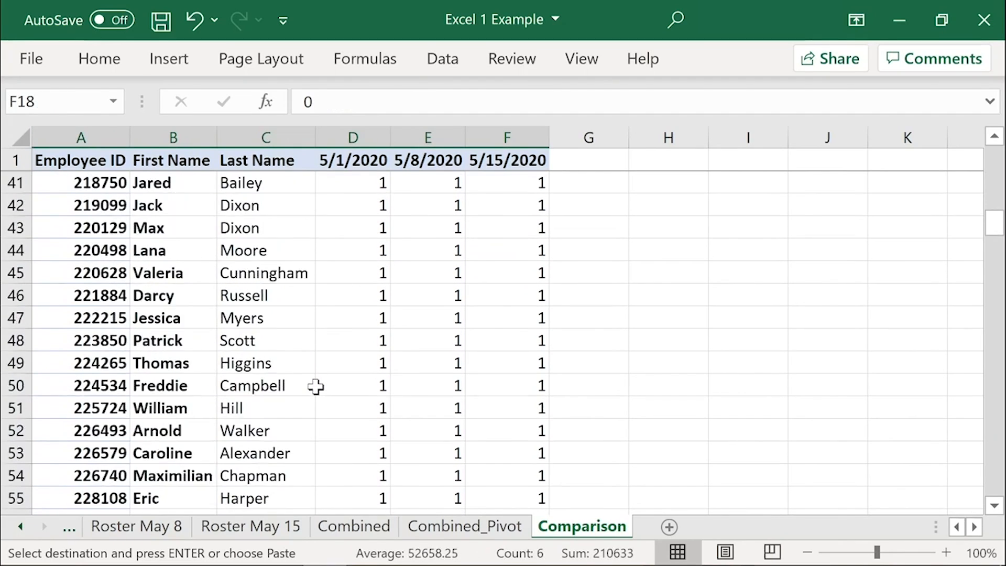
pyautogui.scroll(-4, 316, 387)
pyautogui.moveTo(119, 274); pyautogui.dragTo(476, 272)
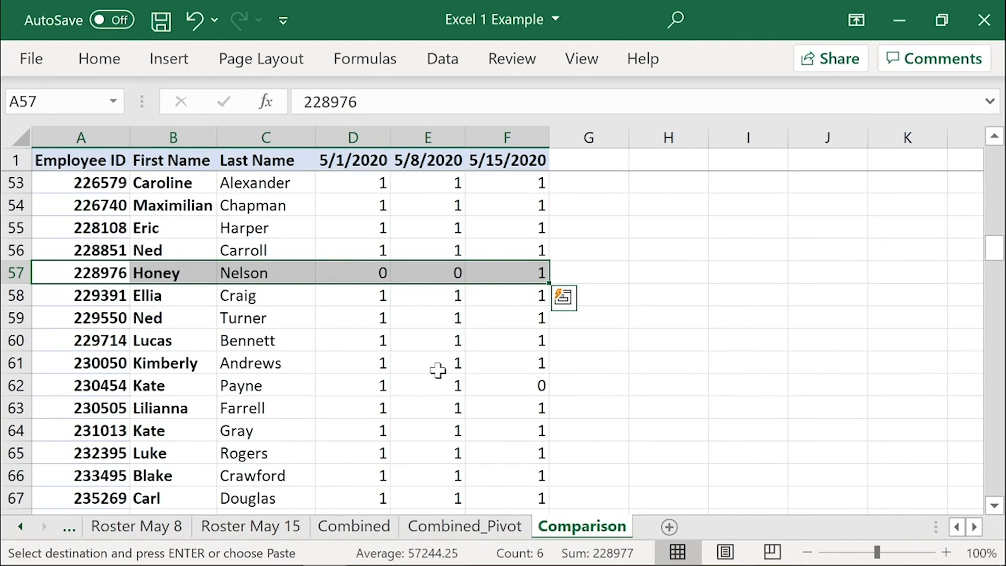
pyautogui.hotkey('ctrl', 'Home')
pyautogui.press('Up')
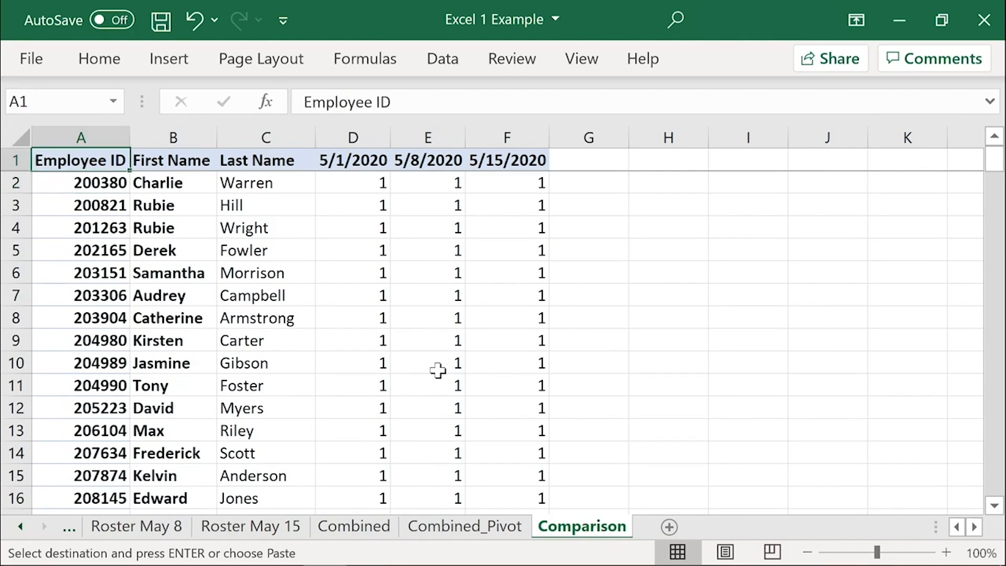
# Step: Look further down the Comparison sheet for zeros under 5/1/2020 and 5/8/2020, checking rows 133, 136 and 153
pyautogui.scroll(-20, 438, 370)
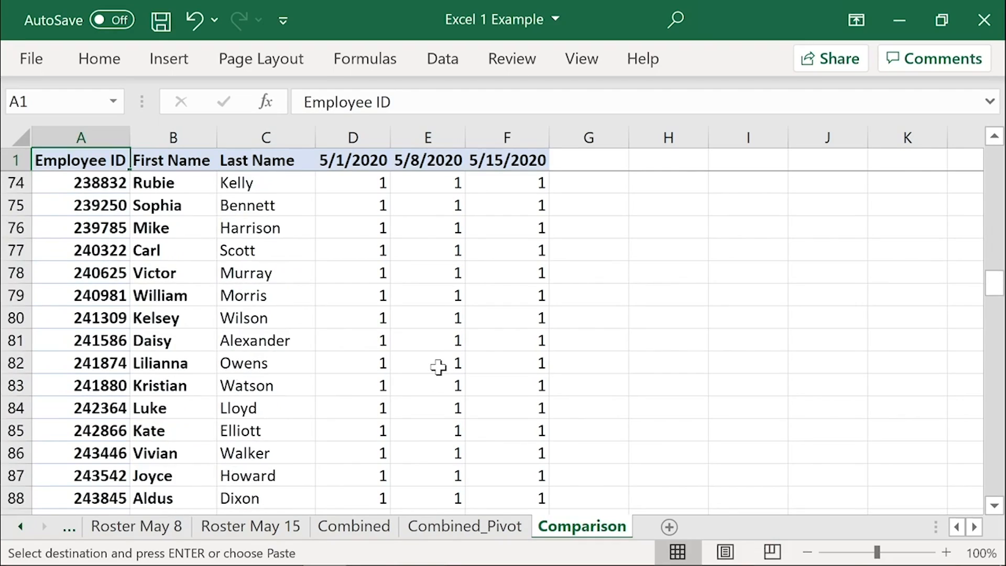
pyautogui.scroll(-12, 438, 366)
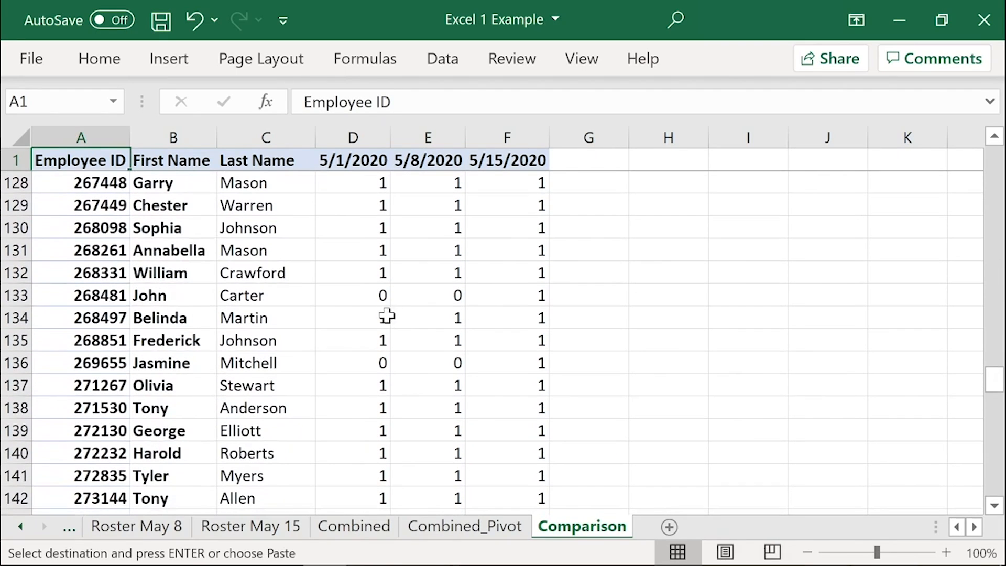
pyautogui.click(385, 297)
pyautogui.keyDown('shift'); pyautogui.click(420, 302); pyautogui.keyUp('shift')
pyautogui.moveTo(385, 361); pyautogui.dragTo(437, 356)
pyautogui.scroll(-8, 438, 357)
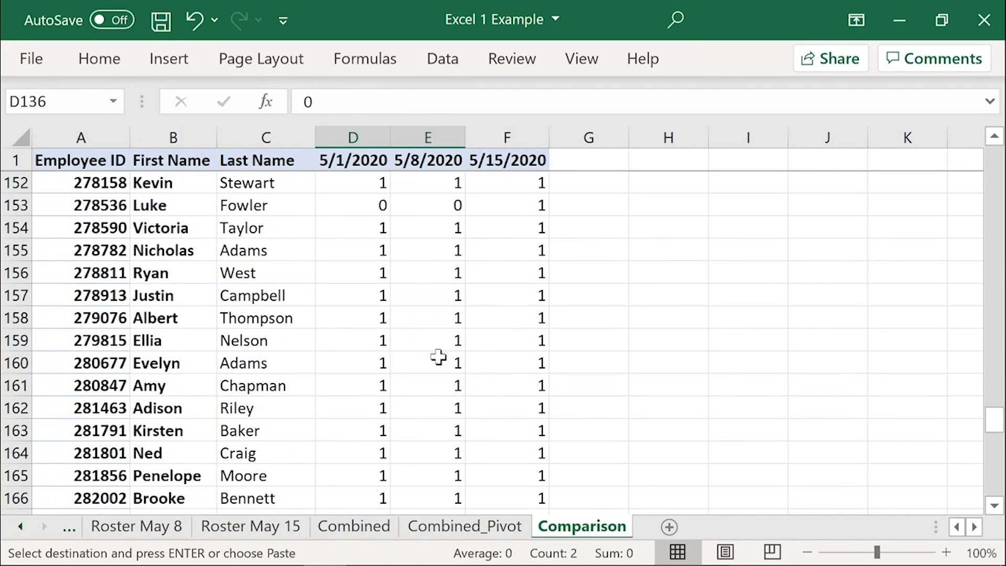
pyautogui.moveTo(383, 207); pyautogui.dragTo(450, 205)
pyautogui.hotkey('ctrl', 'v')
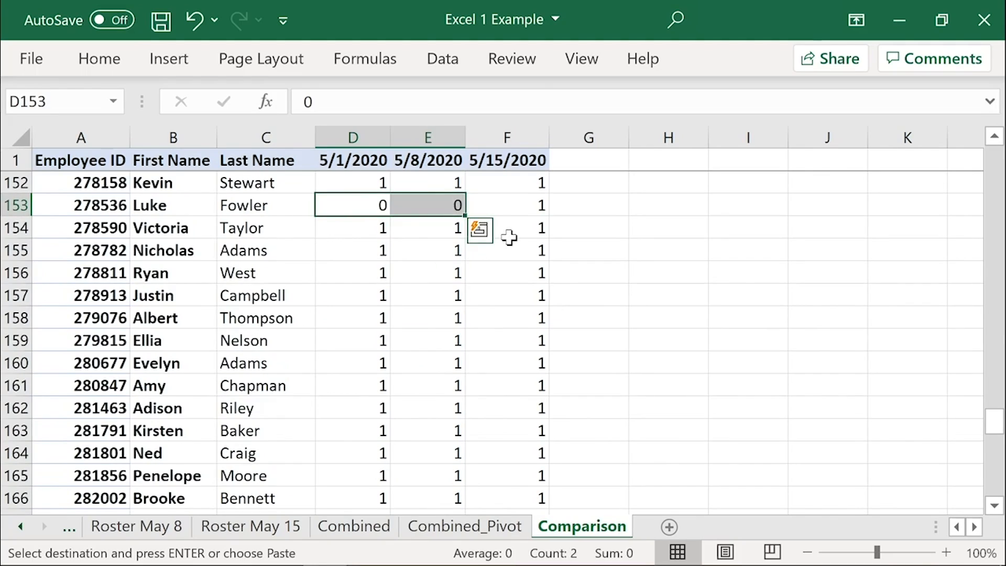
# Step: Start a custom sort of the whole Comparison table with headers, using 5/15/2020 from smallest to largest as the first level
pyautogui.hotkey('ctrl', 'Home')
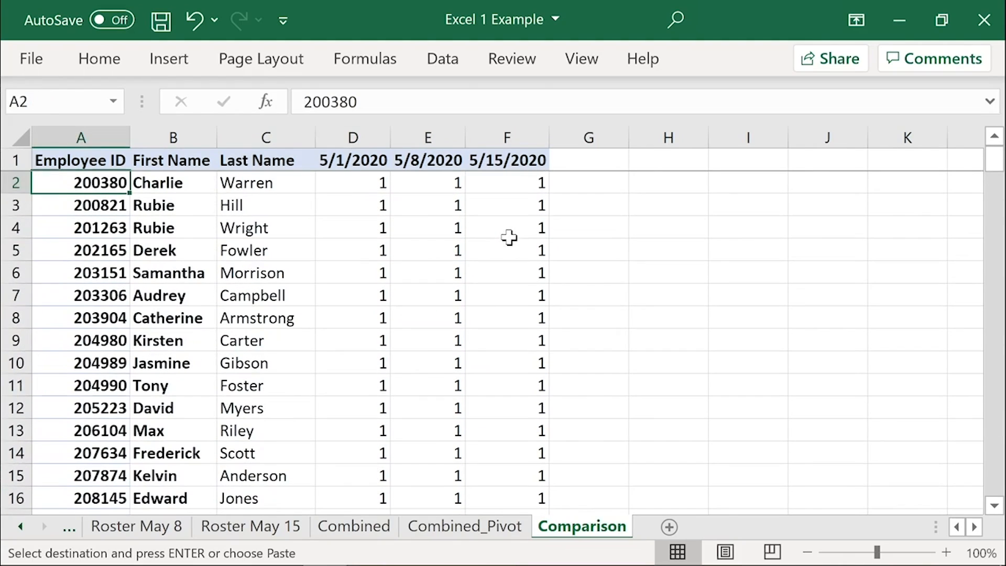
pyautogui.click(78, 160)
pyautogui.hotkey('ctrl', 'shift', 'Right')
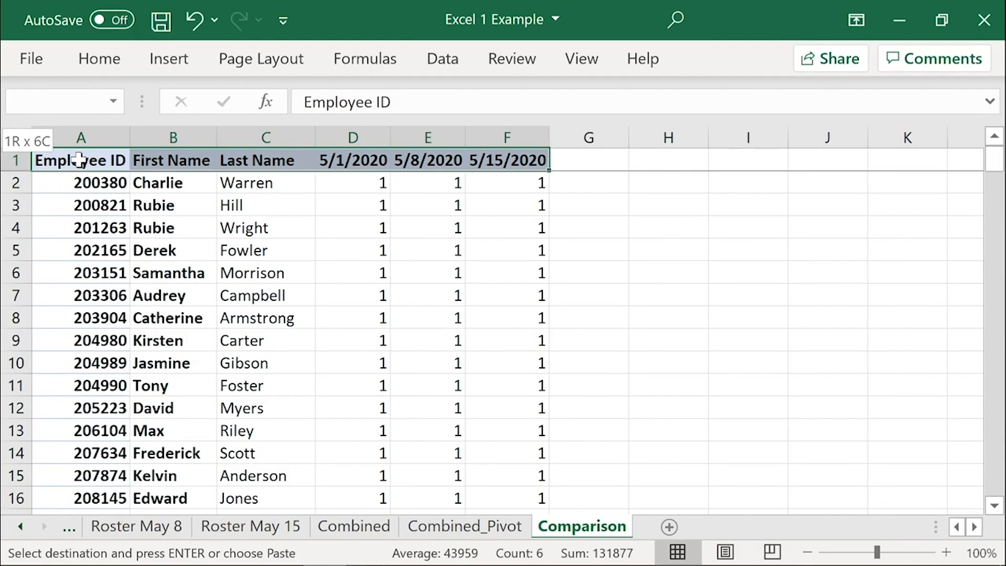
pyautogui.hotkey('ctrl', 'shift', 'Down')
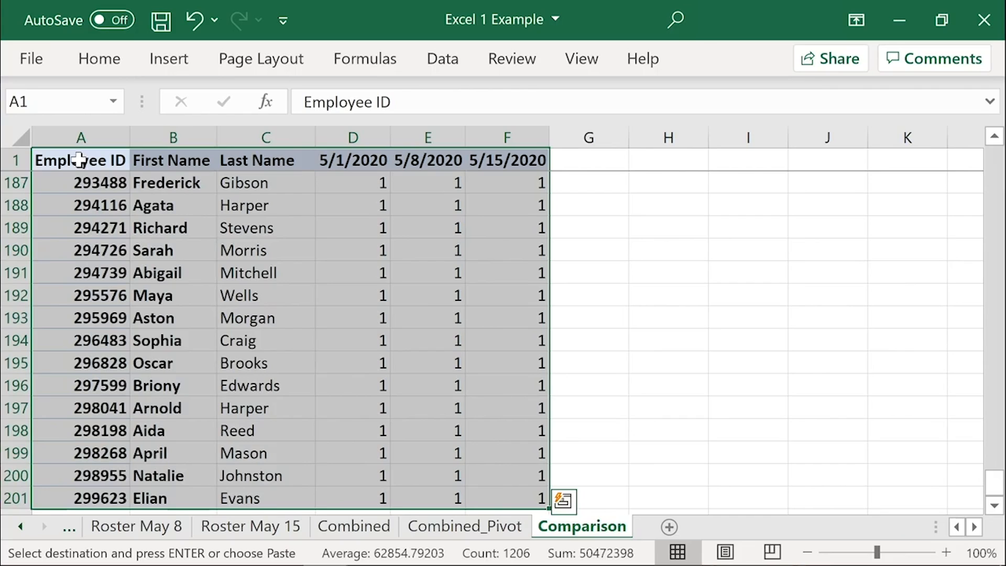
pyautogui.click(443, 66)
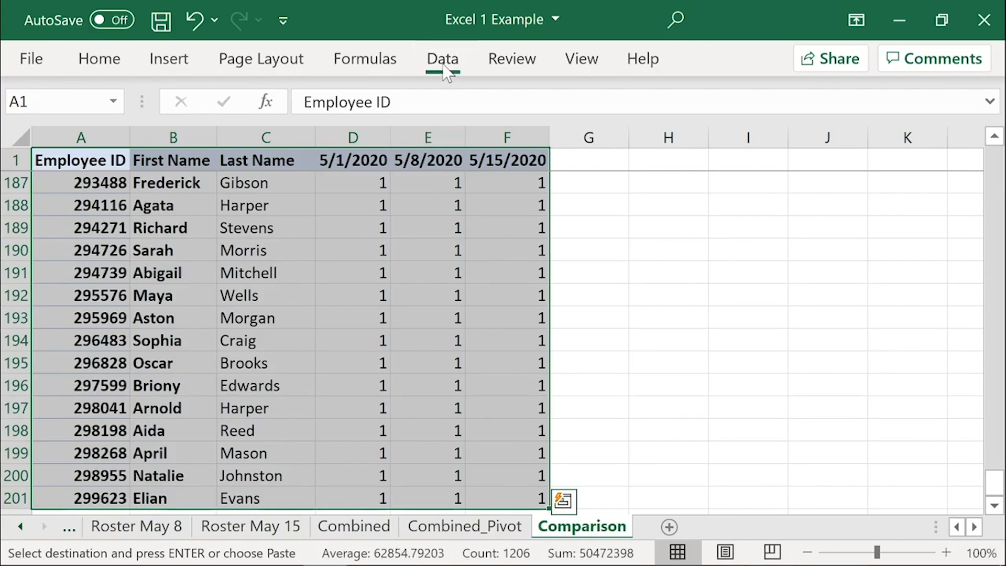
pyautogui.click(525, 108)
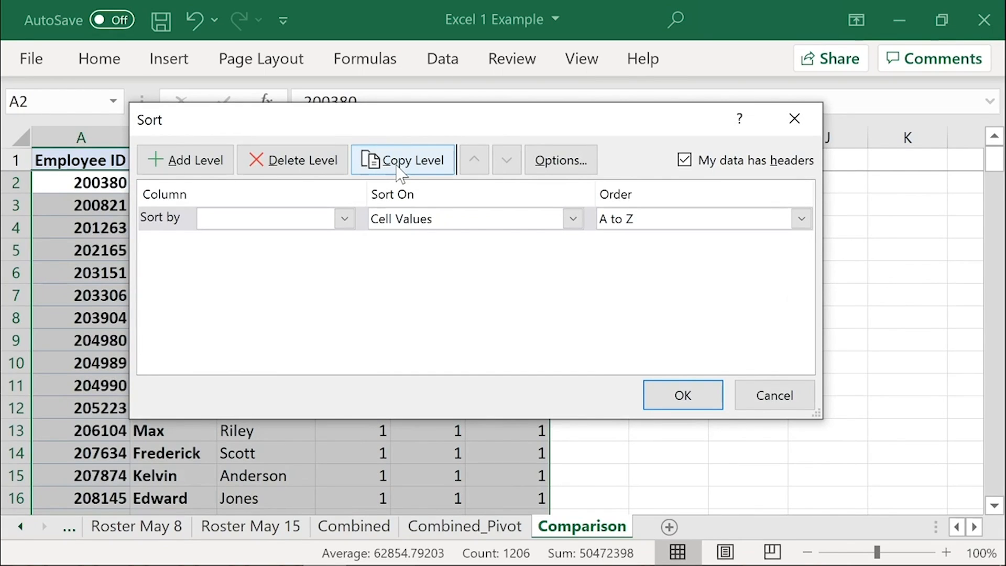
pyautogui.click(338, 218)
pyautogui.click(265, 320)
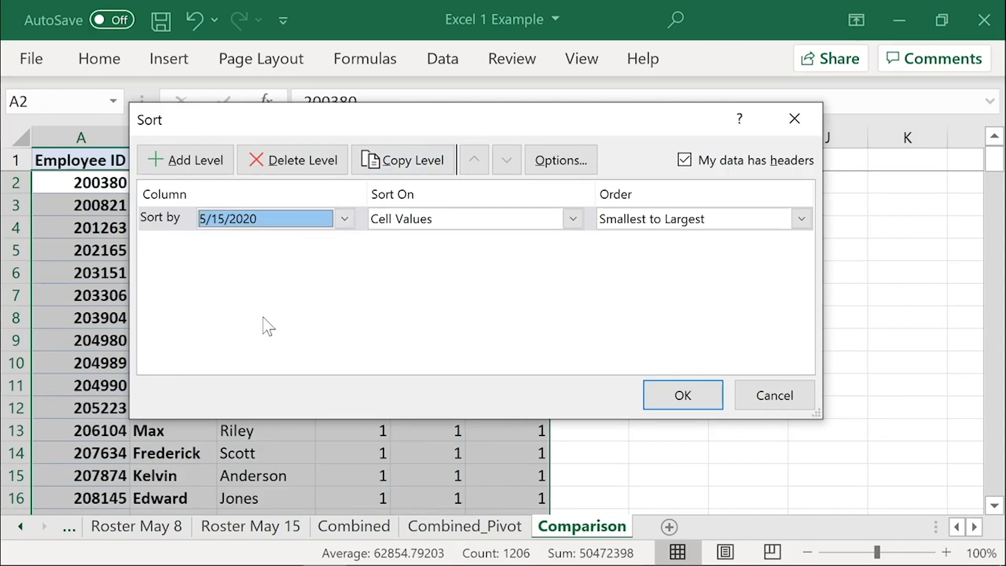
# Step: Add 5/8/2020 and 5/1/2020 as the second and third sort levels, smallest to largest, and apply the sort
pyautogui.click(194, 160)
pyautogui.click(242, 244)
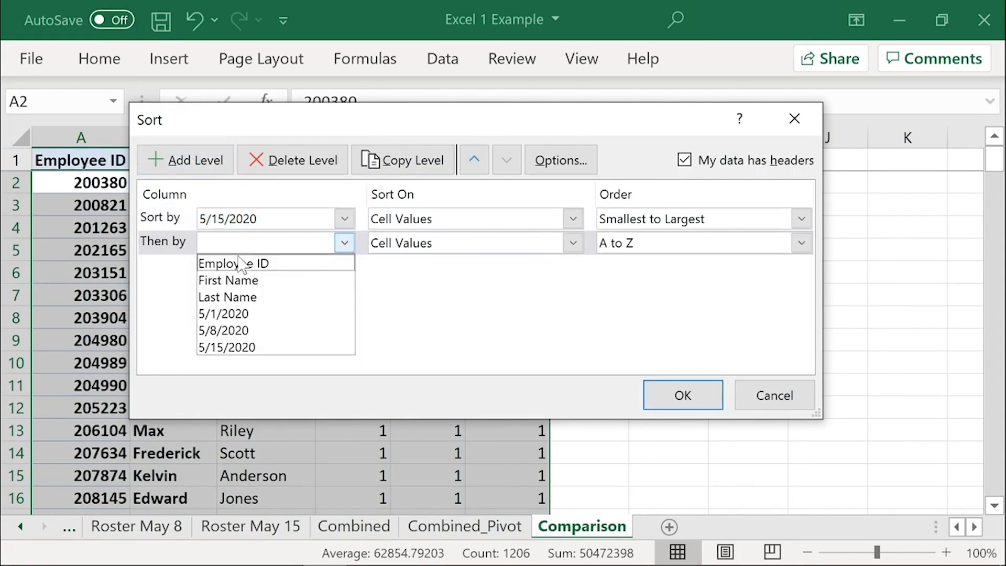
pyautogui.click(224, 330)
pyautogui.click(194, 160)
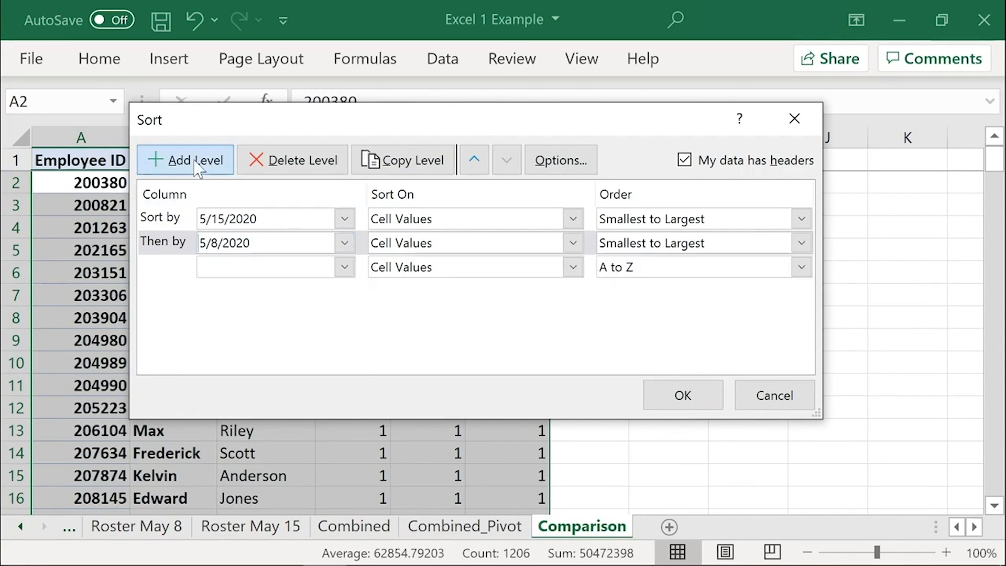
pyautogui.click(230, 270)
pyautogui.click(238, 336)
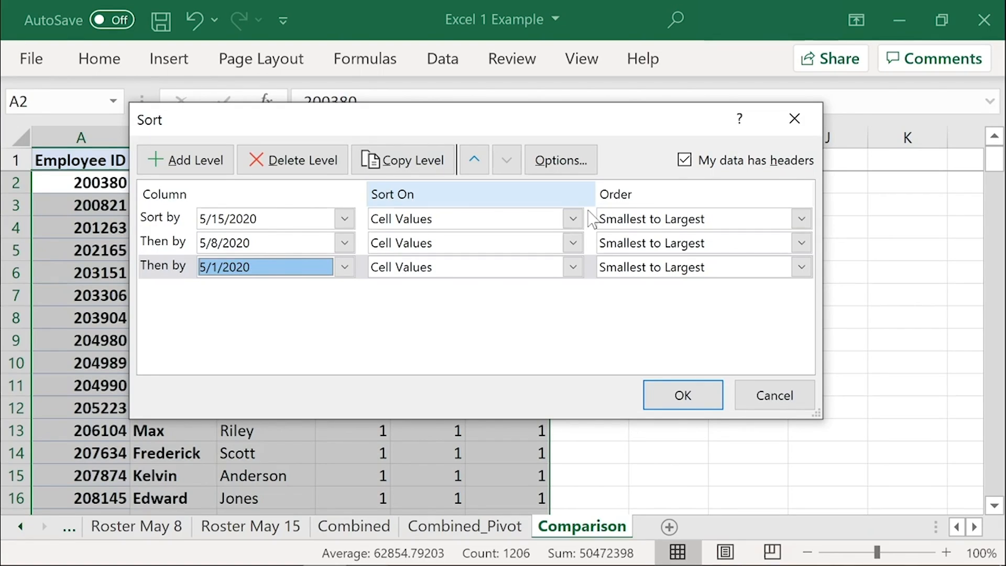
pyautogui.click(703, 397)
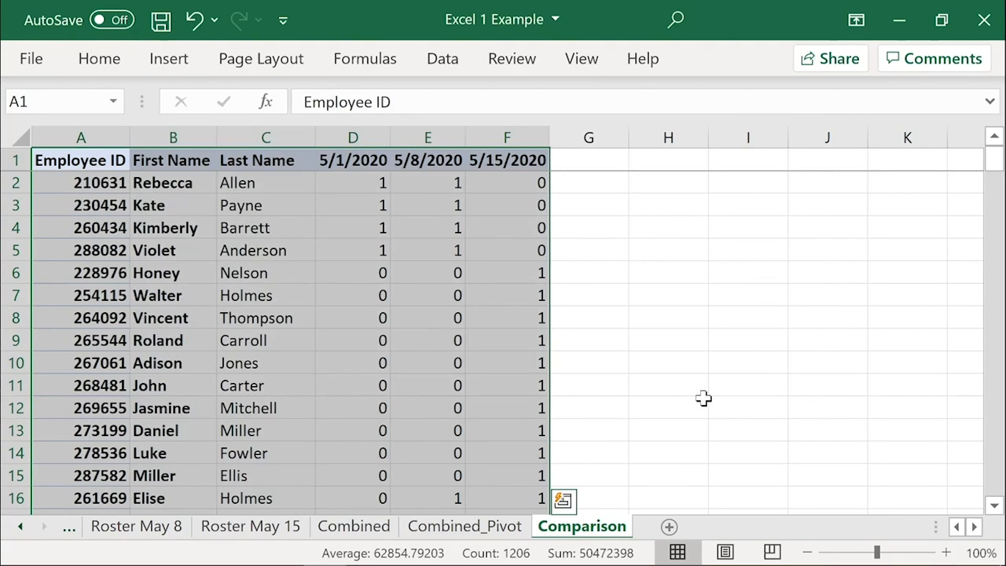
# Step: Examine the sorted Comparison table, highlighting rows 2 to 5 with a 0 under 5/15/2020
pyautogui.press('Down')
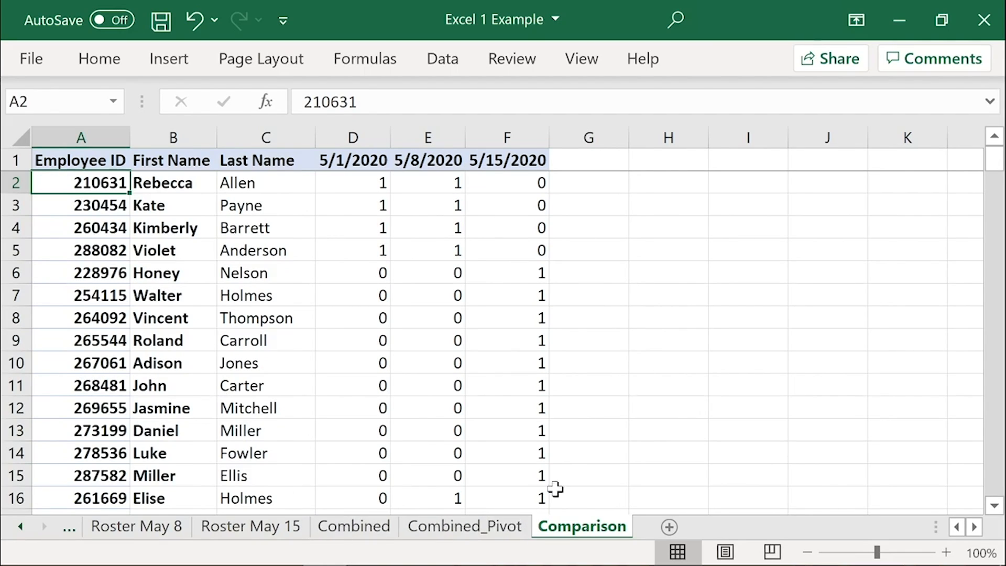
pyautogui.scroll(-2, 501, 445)
pyautogui.scroll(1, 514, 436)
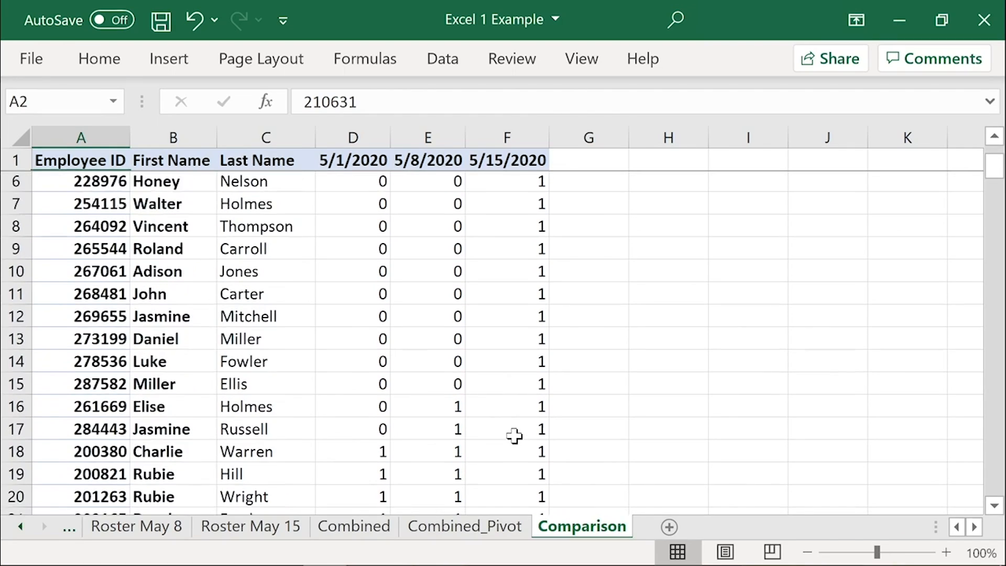
pyautogui.scroll(2, 513, 435)
pyautogui.moveTo(521, 183); pyautogui.dragTo(519, 227)
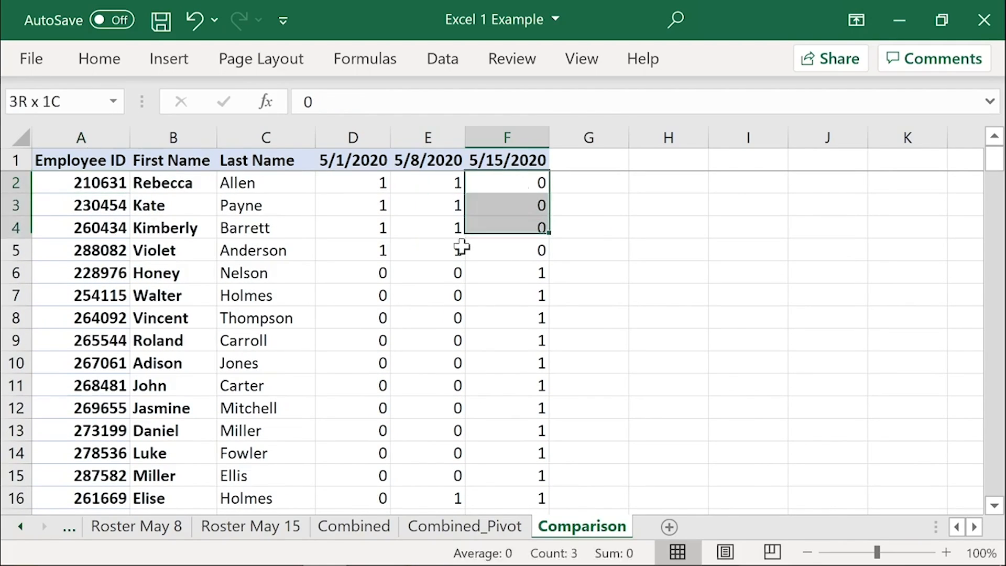
pyautogui.moveTo(462, 247); pyautogui.dragTo(61, 249)
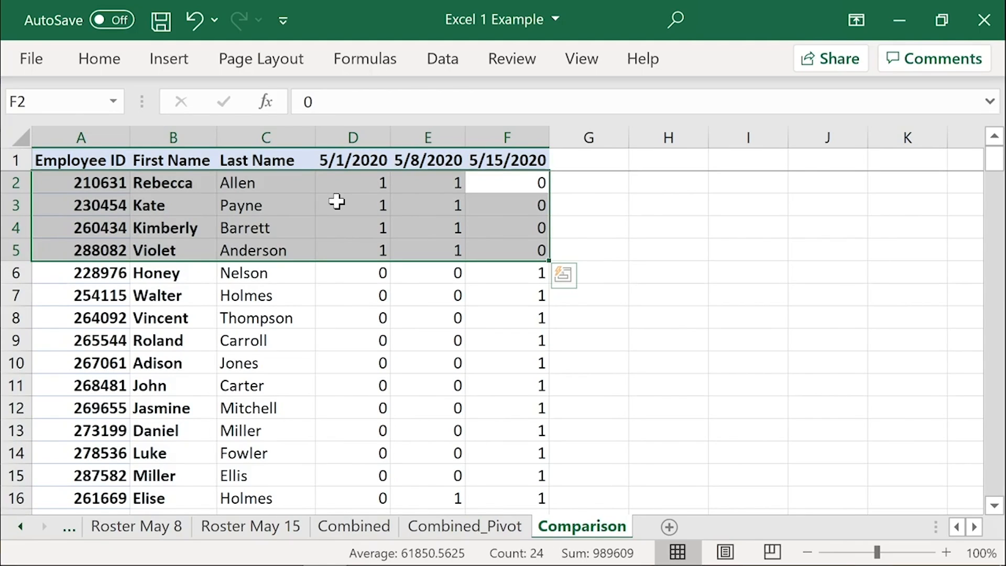
# Step: Examine rows 6 to 15 and rows 16 to 17 for employees absent from the earlier dates, and return to cell A1
pyautogui.moveTo(507, 272); pyautogui.dragTo(38, 475)
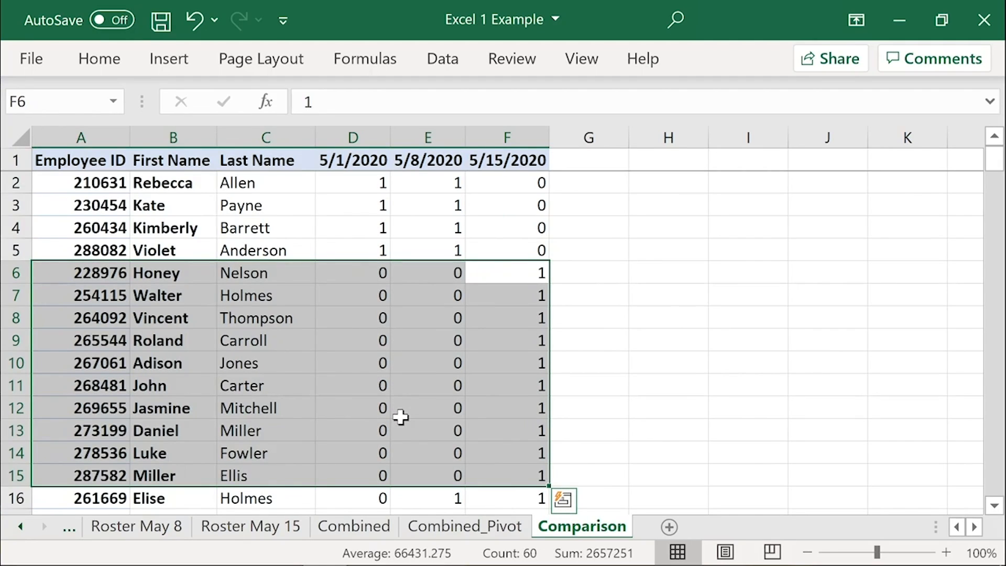
pyautogui.scroll(-1, 408, 367)
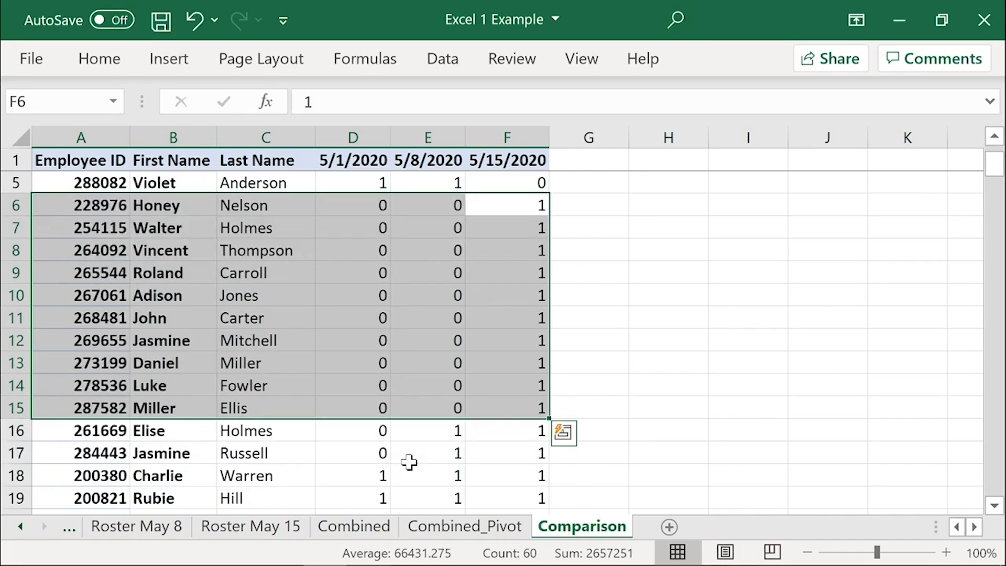
pyautogui.moveTo(510, 454); pyautogui.dragTo(59, 434)
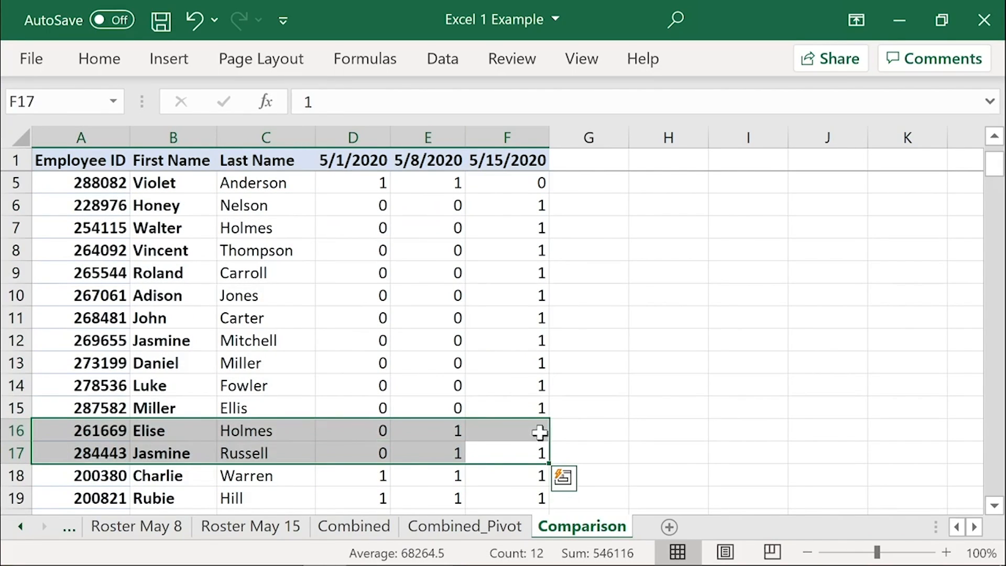
pyautogui.moveTo(440, 430); pyautogui.dragTo(419, 451)
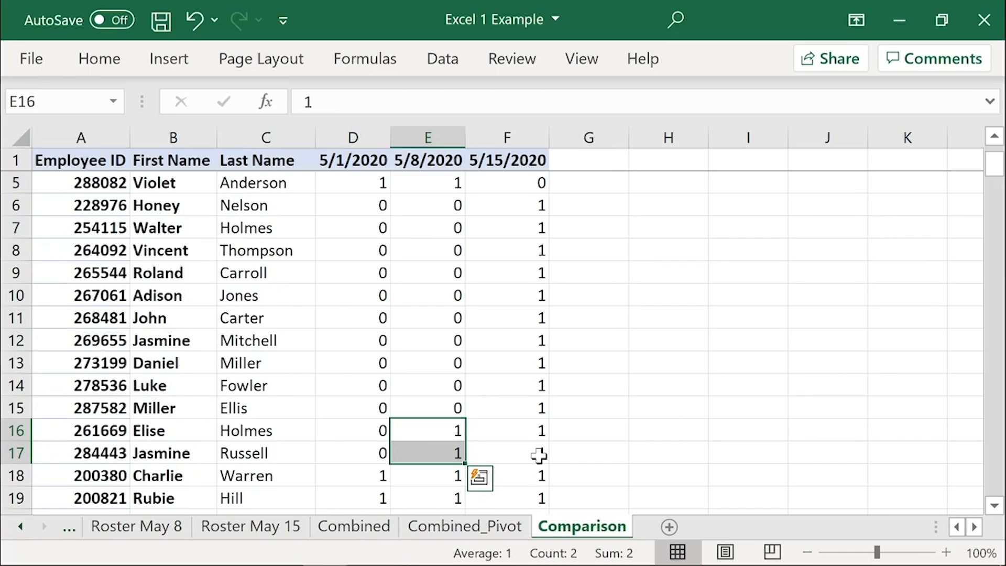
pyautogui.scroll(1, 539, 455)
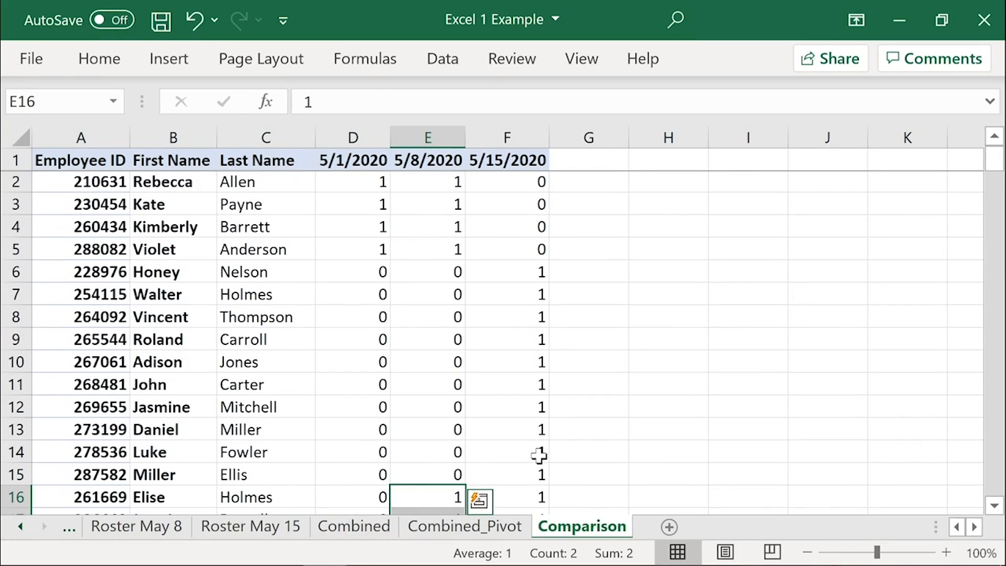
pyautogui.click(95, 156)
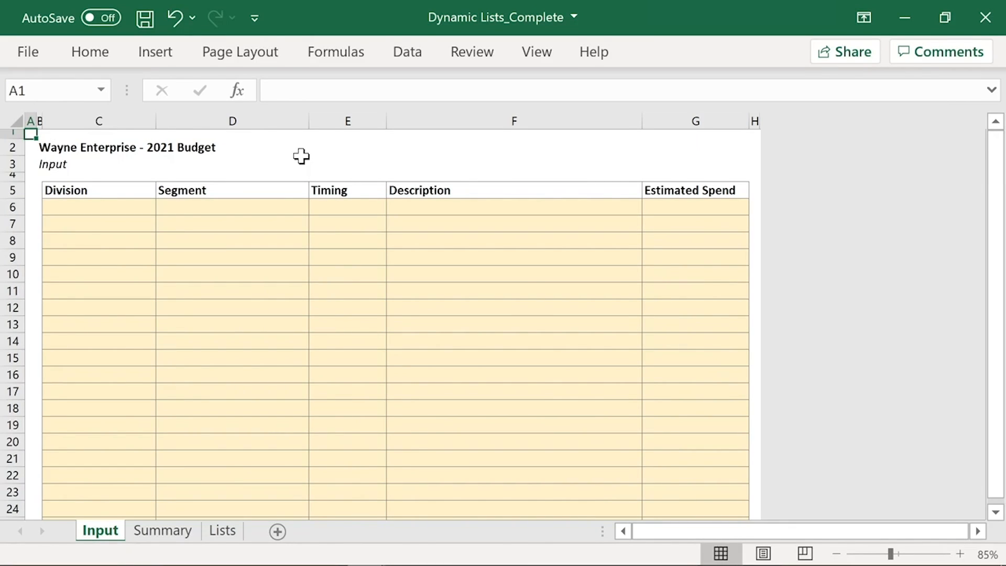
# Step: In the Dynamic Lists_Complete workbook, examine the Summary sheet's divisions and Aerospace segments, and return to the Input sheet
pyautogui.click(179, 538)
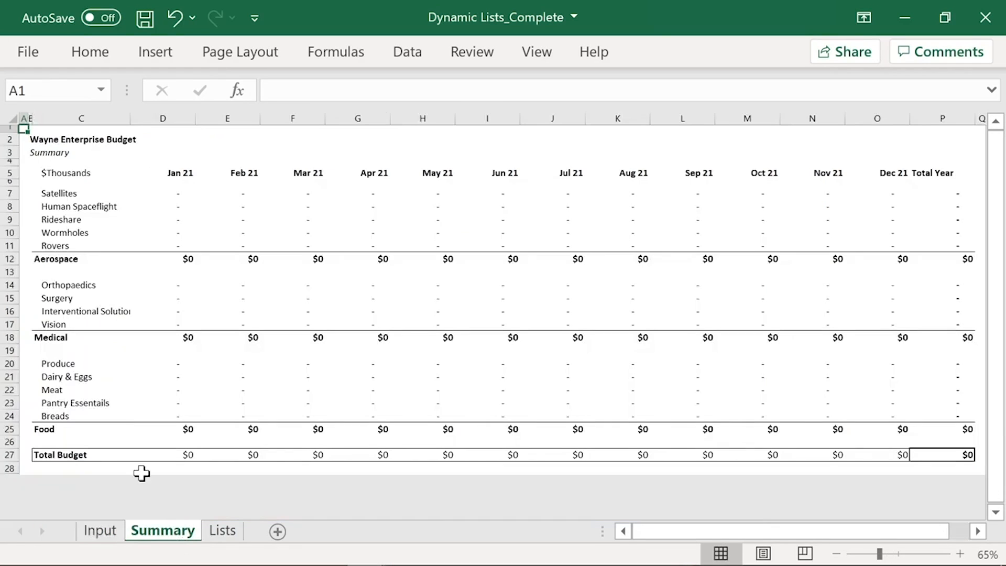
pyautogui.click(82, 257)
pyautogui.keyDown('ctrl'); pyautogui.click(76, 337); pyautogui.keyUp('ctrl')
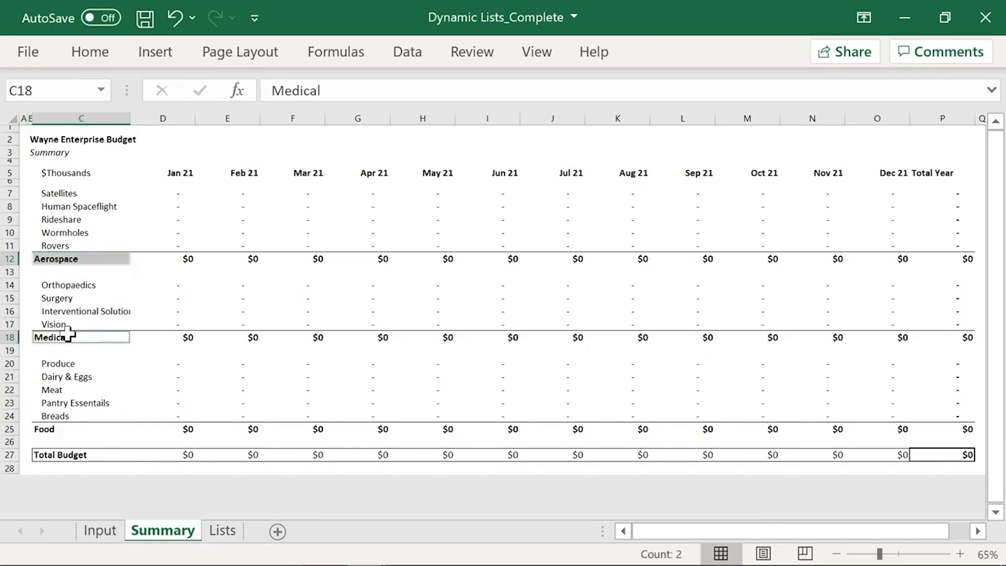
pyautogui.keyDown('ctrl'); pyautogui.click(47, 429); pyautogui.keyUp('ctrl')
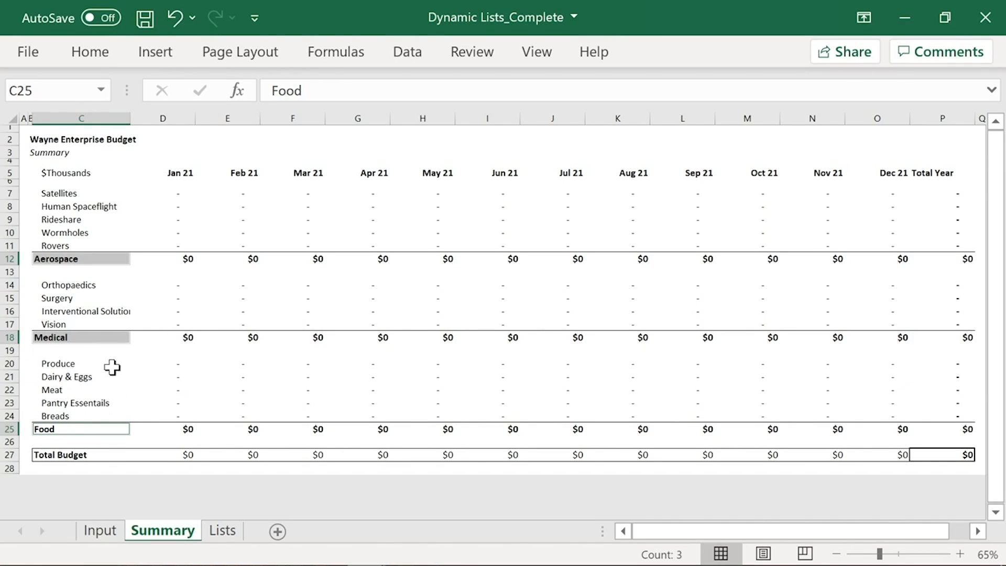
pyautogui.click(81, 192)
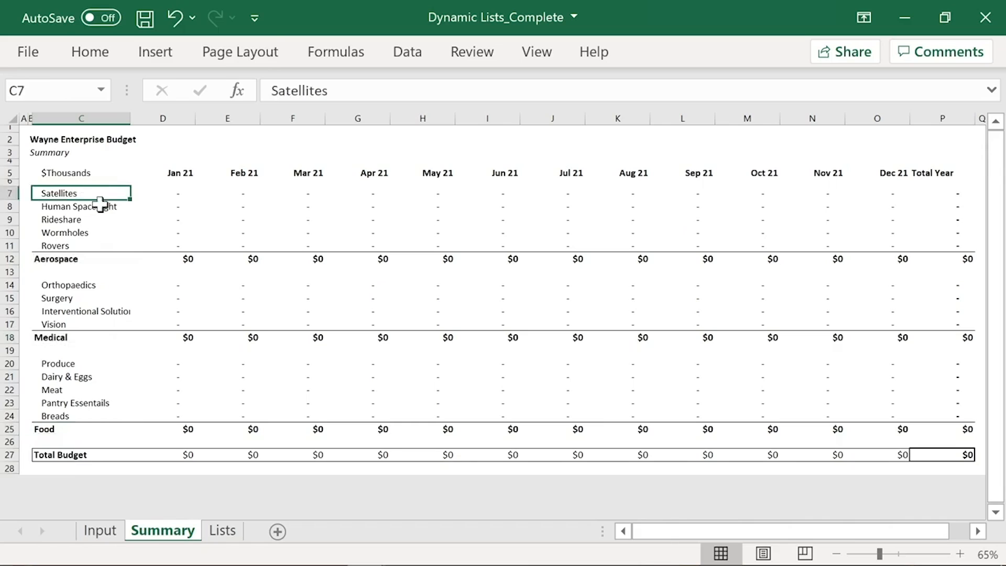
pyautogui.click(103, 207)
pyautogui.click(84, 219)
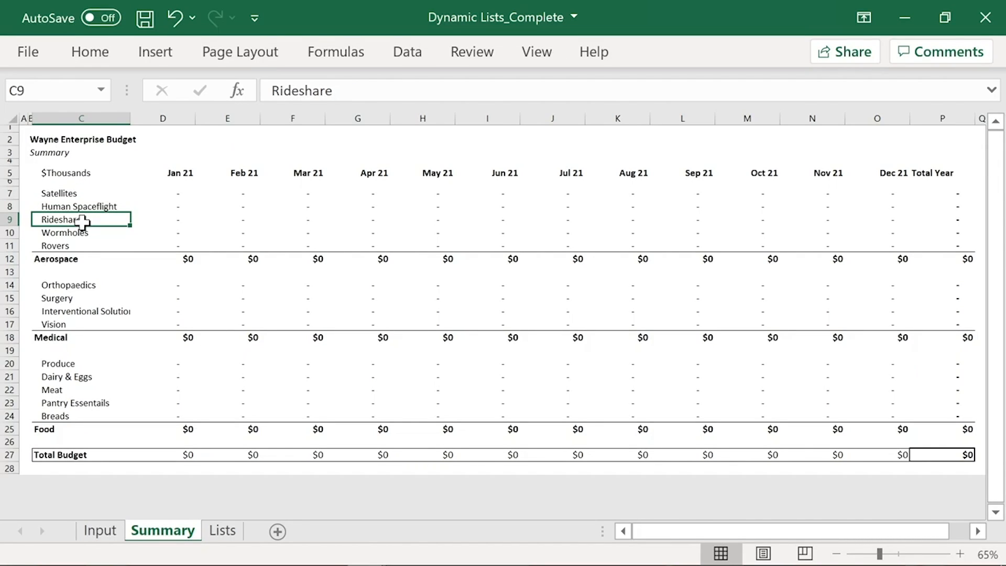
pyautogui.click(105, 531)
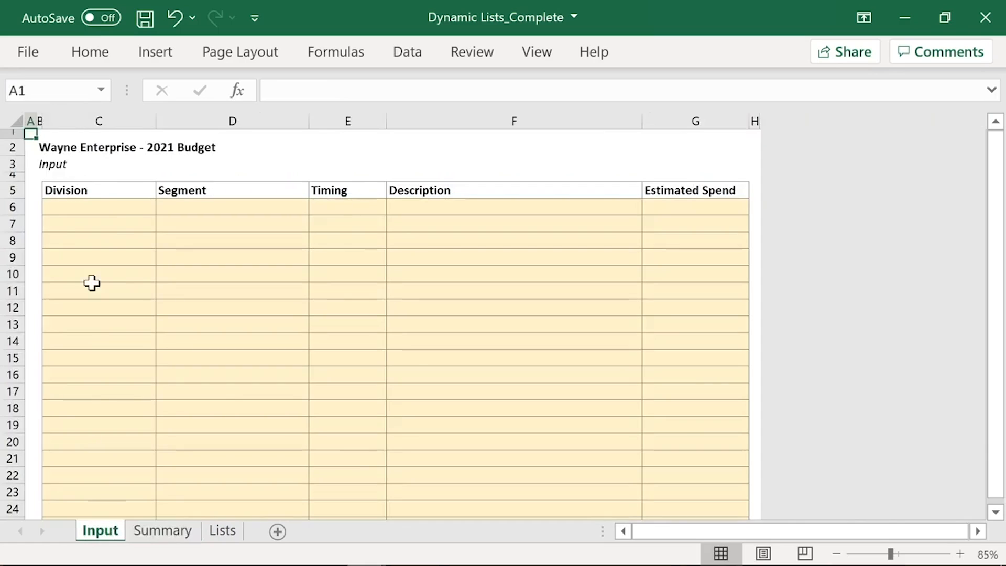
# Step: Set the Division in C6 to Medical and view the Segment choices offered in D6
pyautogui.click(135, 208)
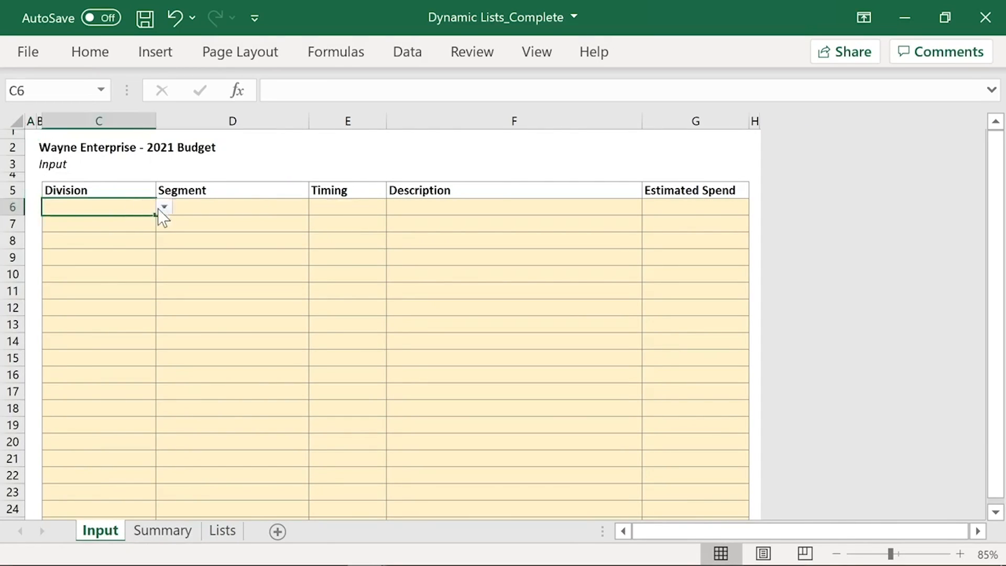
pyautogui.click(164, 207)
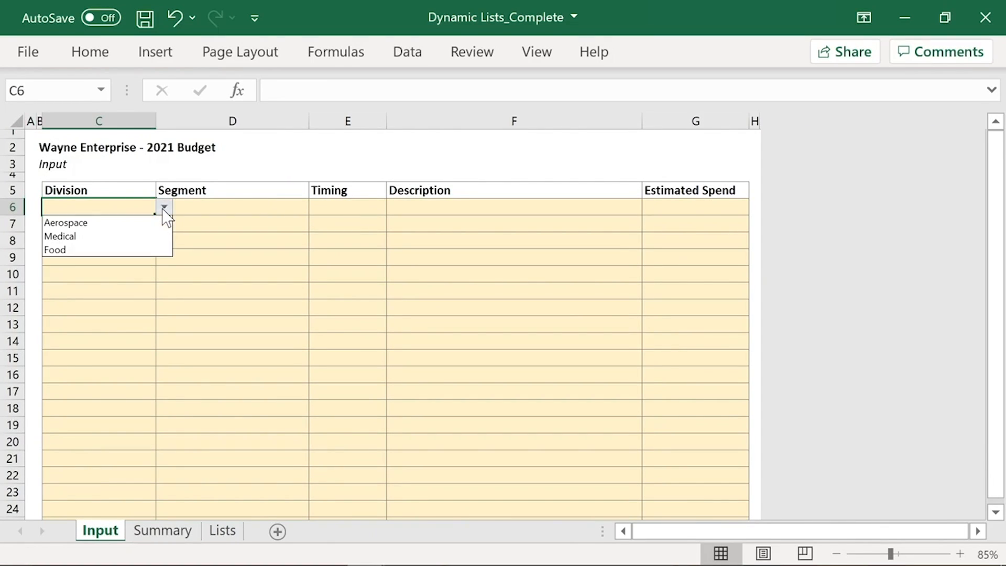
pyautogui.click(139, 235)
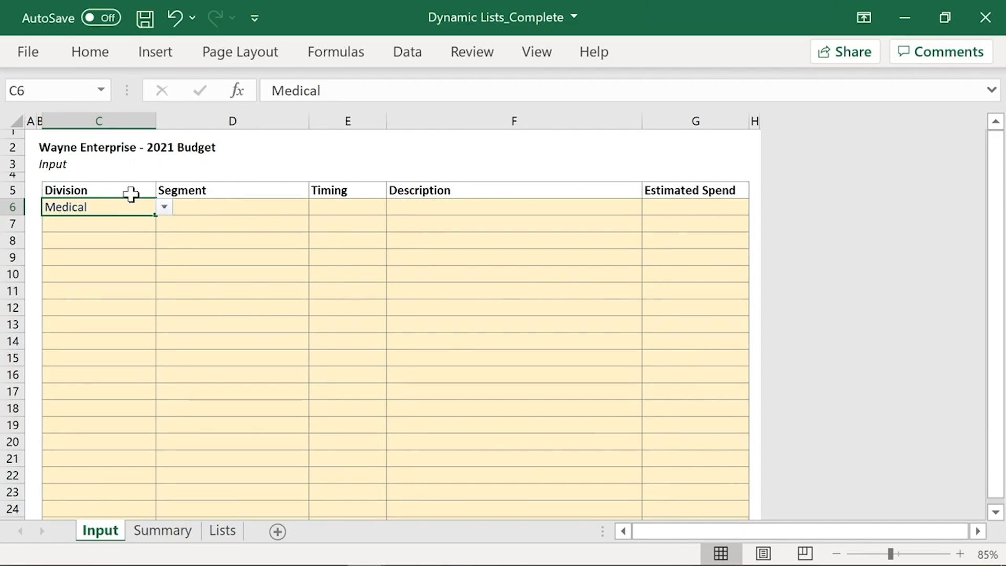
pyautogui.click(221, 206)
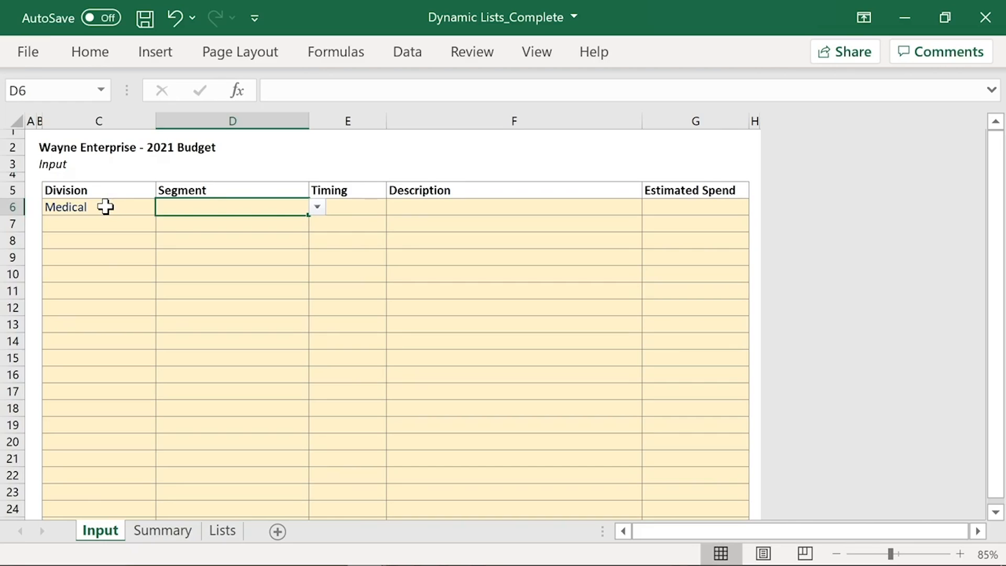
pyautogui.click(317, 207)
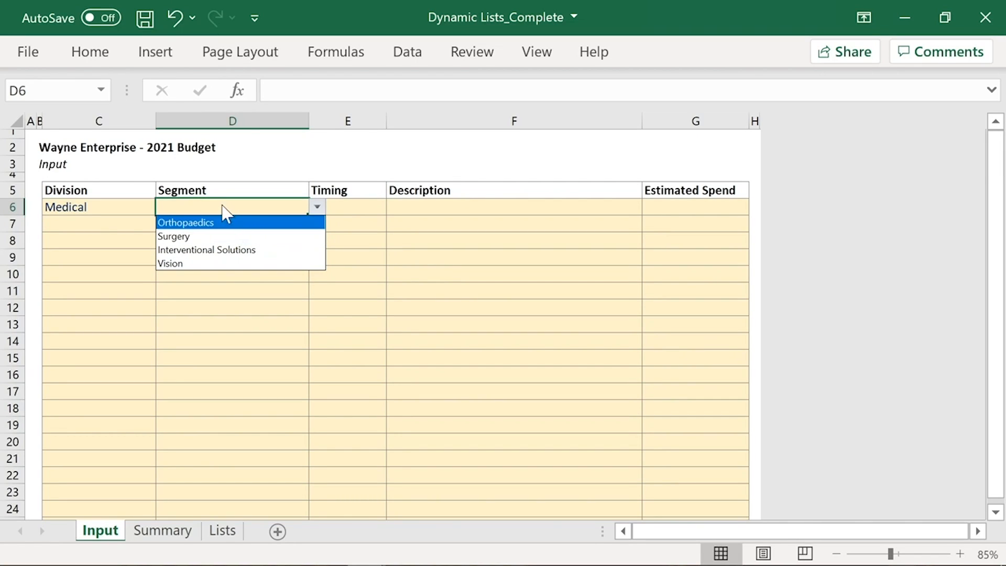
pyautogui.click(195, 205)
# Step: Set the Division in C6 to Aerospace and view the Segment choices in D6 without picking one
pyautogui.click(148, 207)
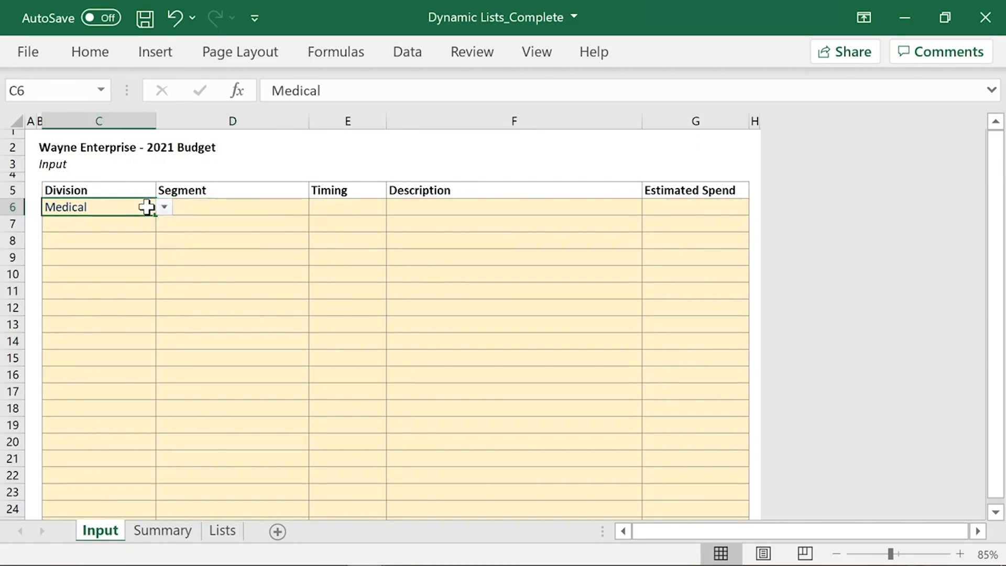
pyautogui.click(164, 207)
pyautogui.click(131, 224)
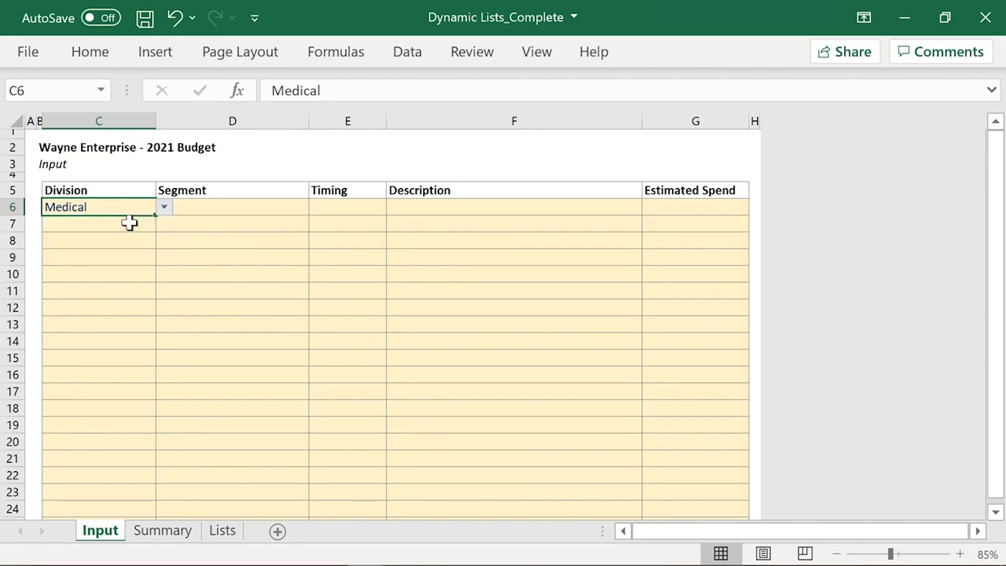
pyautogui.click(261, 209)
pyautogui.click(317, 208)
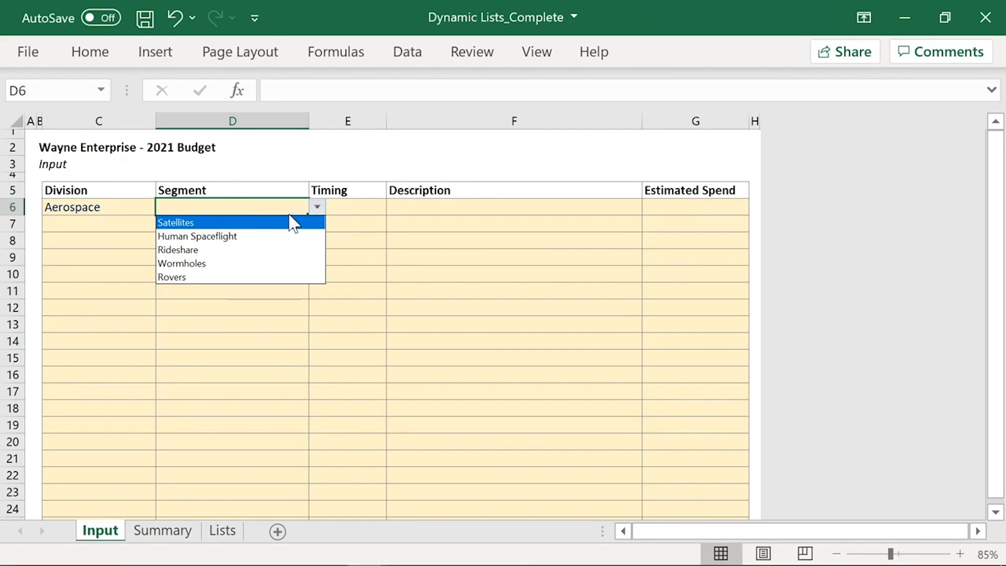
pyautogui.press('Escape')
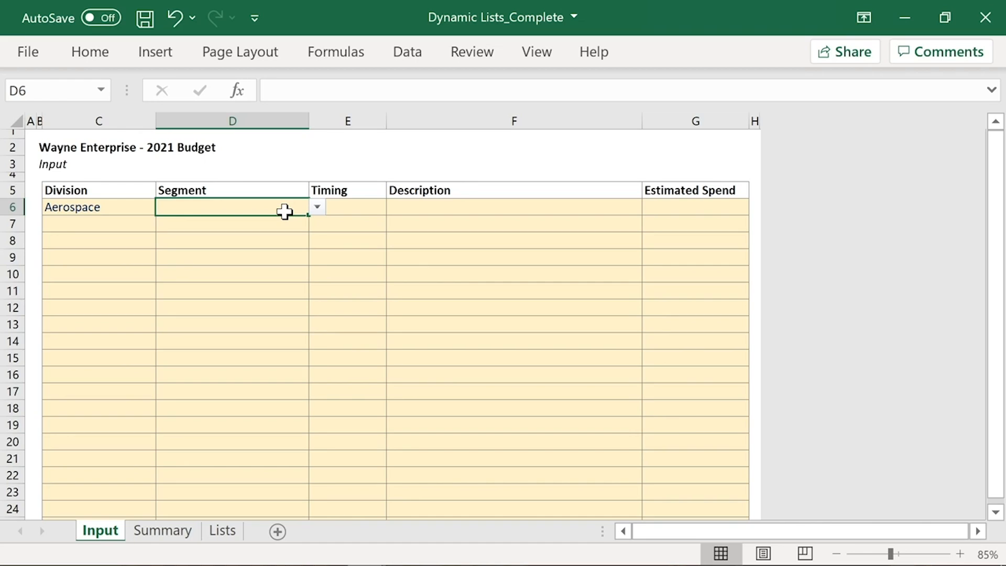
# Step: Set the Segment in D6 to Satellites and the Timing in E6 to Apr 21
pyautogui.click(316, 207)
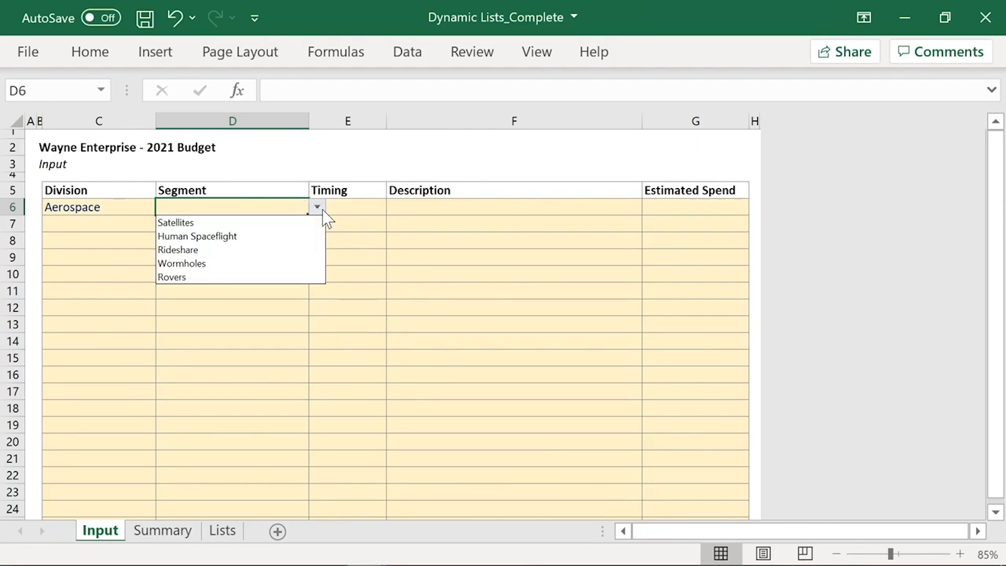
pyautogui.click(289, 224)
pyautogui.click(368, 208)
pyautogui.click(394, 207)
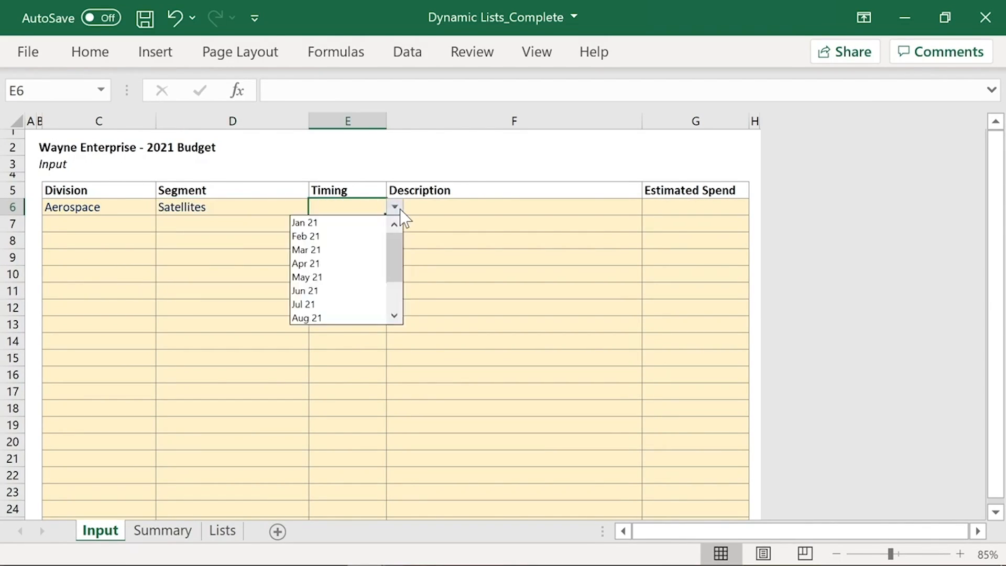
pyautogui.click(347, 263)
# Step: Enter the Description "Raw materials" in F6 and an Estimated Spend of 1,000,000 in G6
pyautogui.click(429, 208)
pyautogui.write('R')
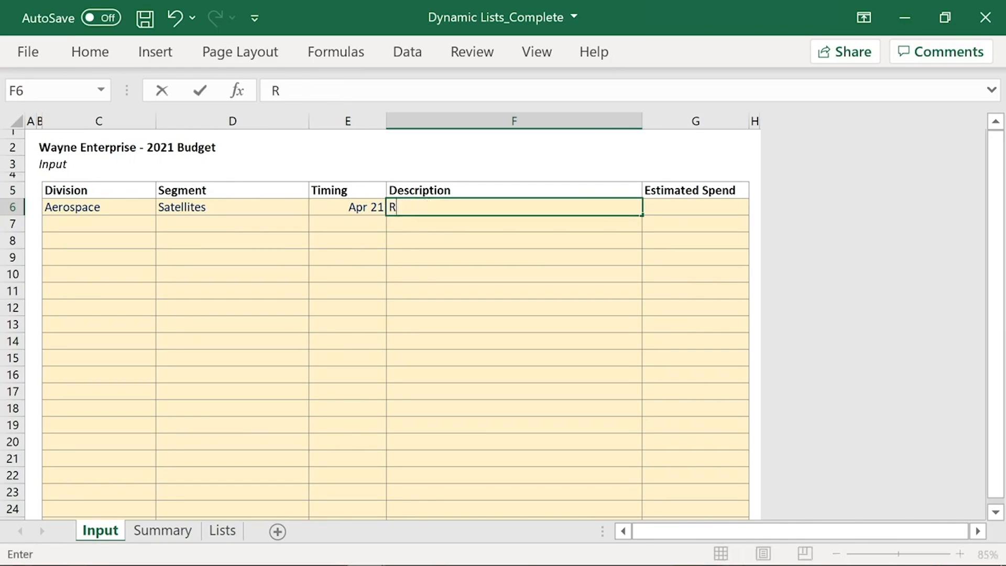
pyautogui.write('aw materials')
pyautogui.press('Tab')
pyautogui.write('1')
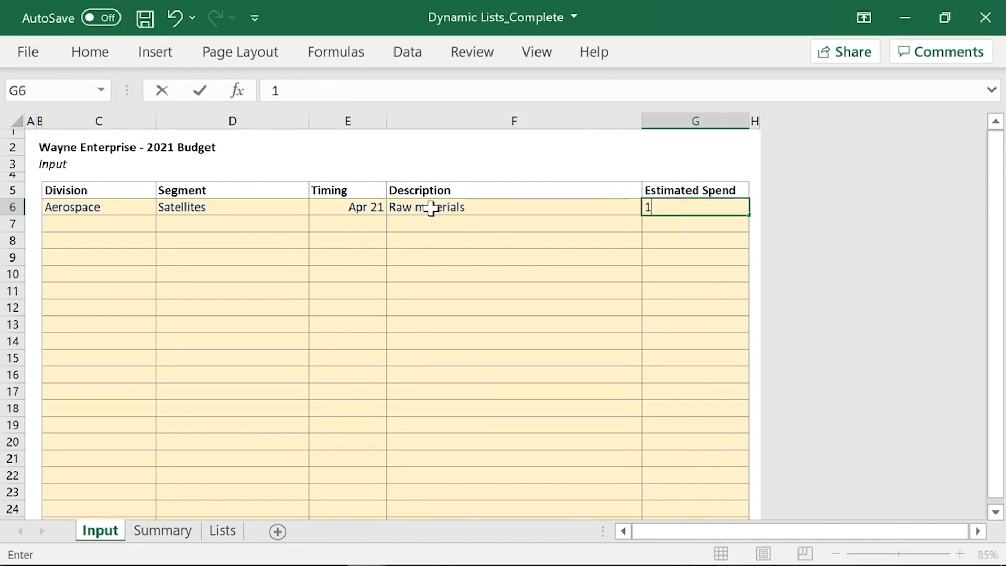
pyautogui.write(',000,00000')
pyautogui.press('Return')
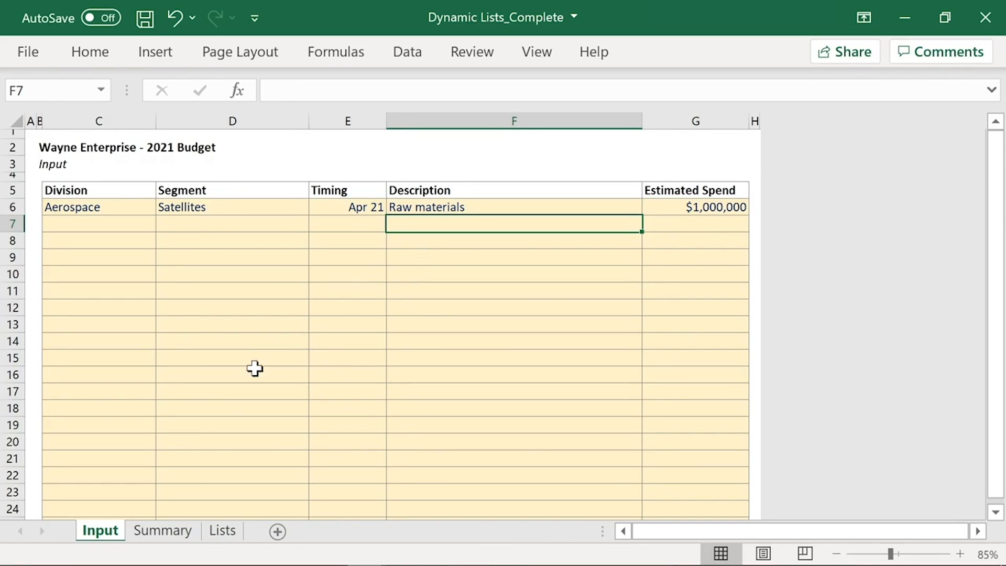
# Step: On the Summary sheet, examine the April 21 formula for Satellites in G7
pyautogui.click(156, 531)
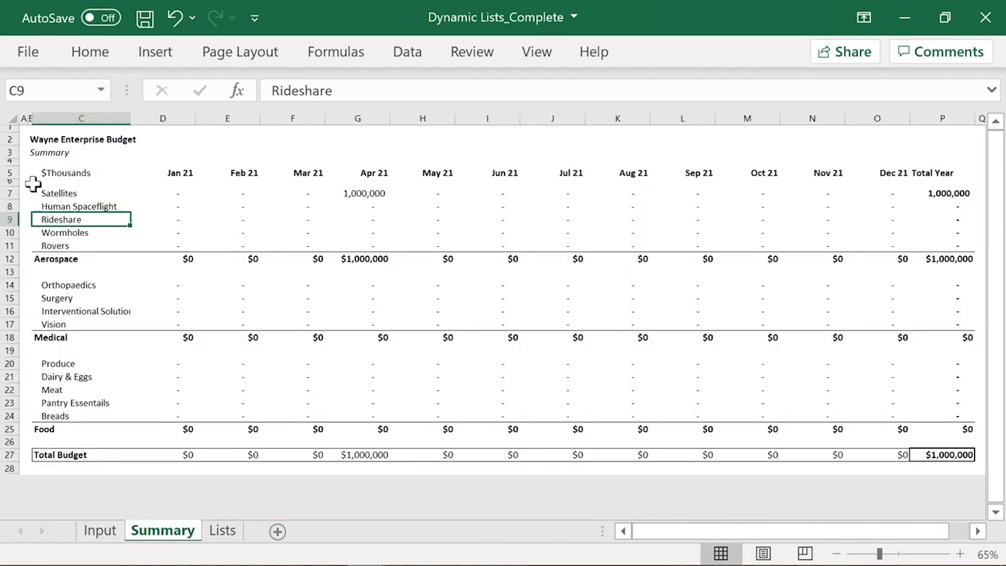
pyautogui.click(22, 126)
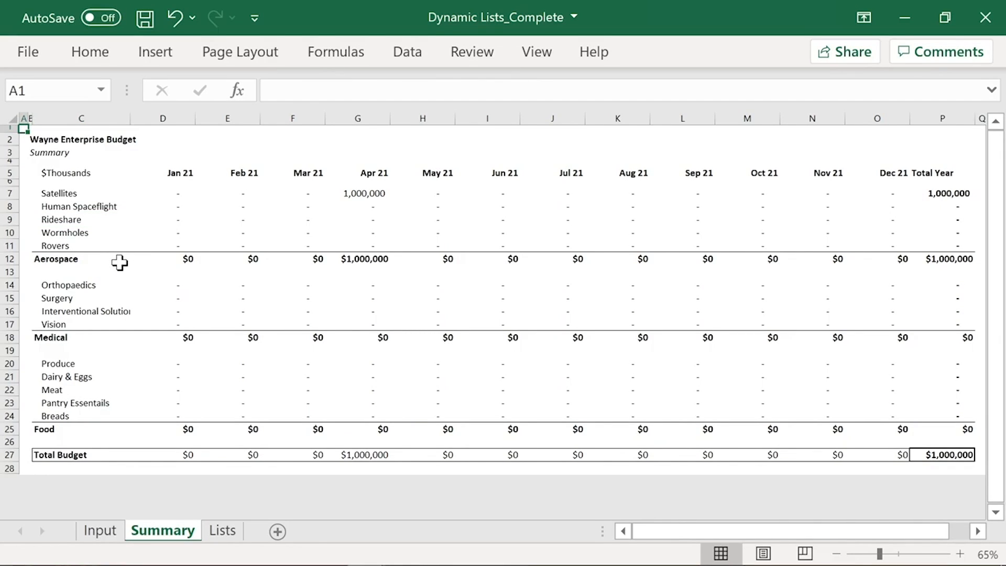
pyautogui.click(386, 193)
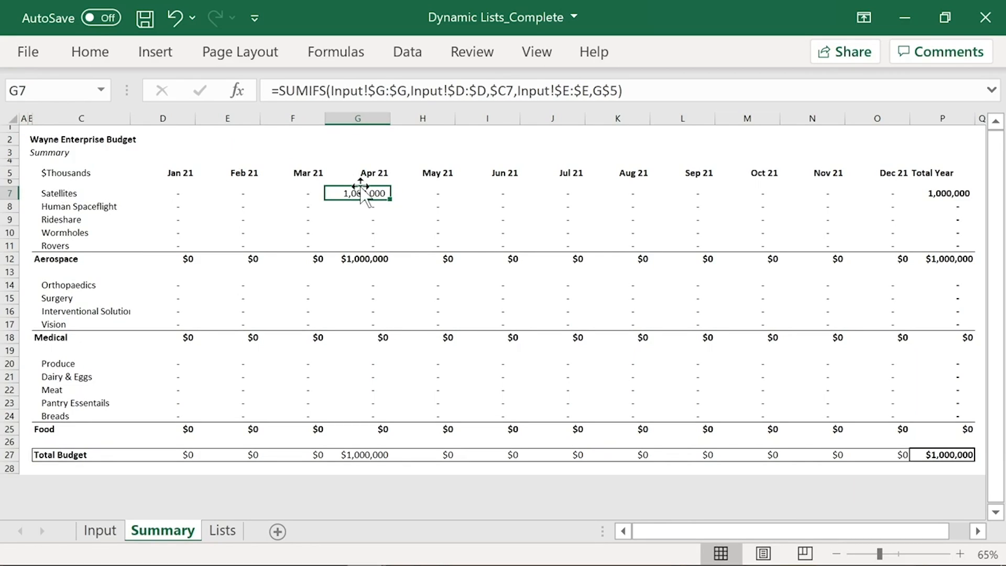
# Step: Compare the Division and Segment entries in row 6 of the Input sheet with the Summary sheet, and return to the Input columns
pyautogui.hotkey('ctrl', 'pageup')
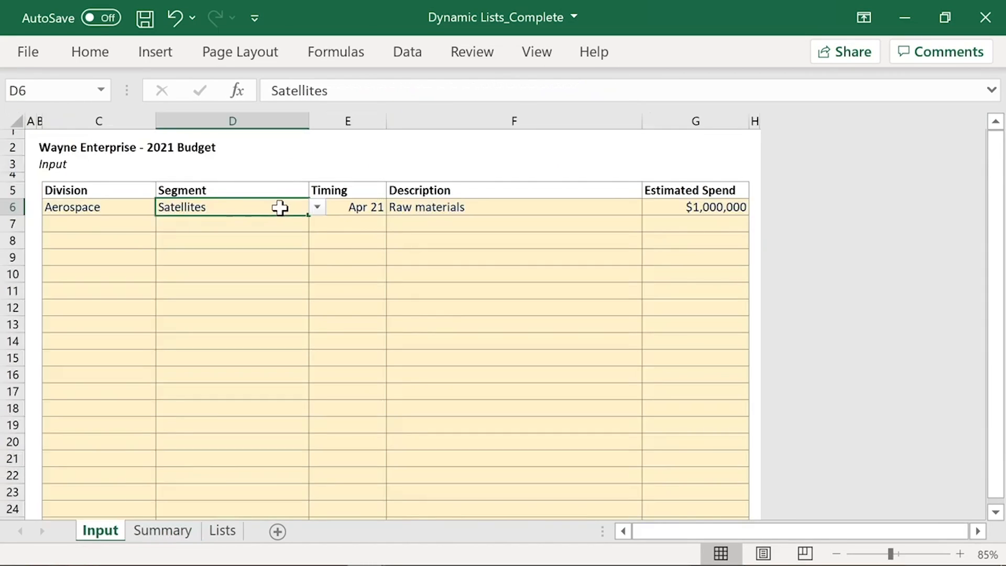
pyautogui.click(125, 210)
pyautogui.click(218, 208)
pyautogui.click(175, 534)
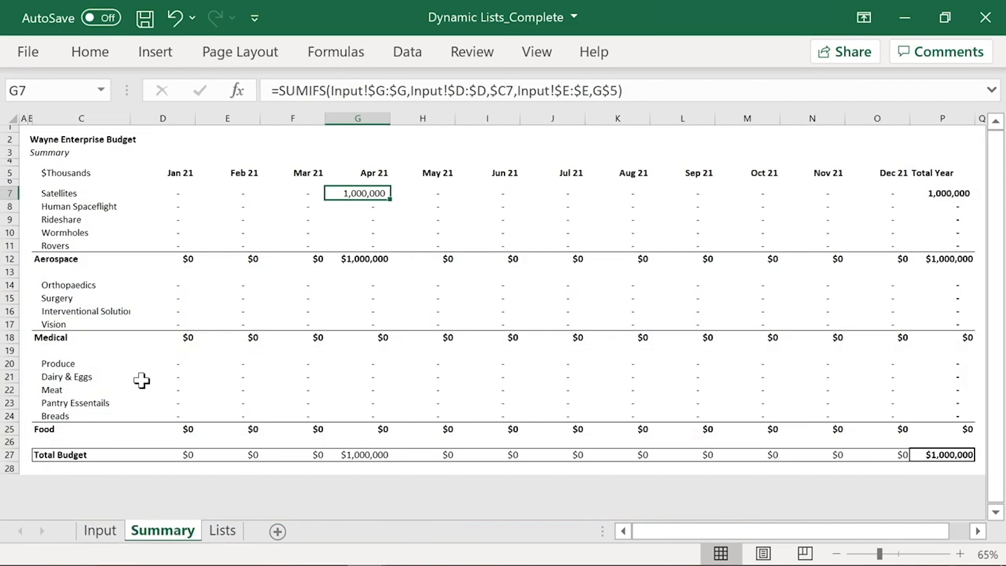
pyautogui.click(101, 531)
pyautogui.moveTo(112, 119); pyautogui.dragTo(232, 112)
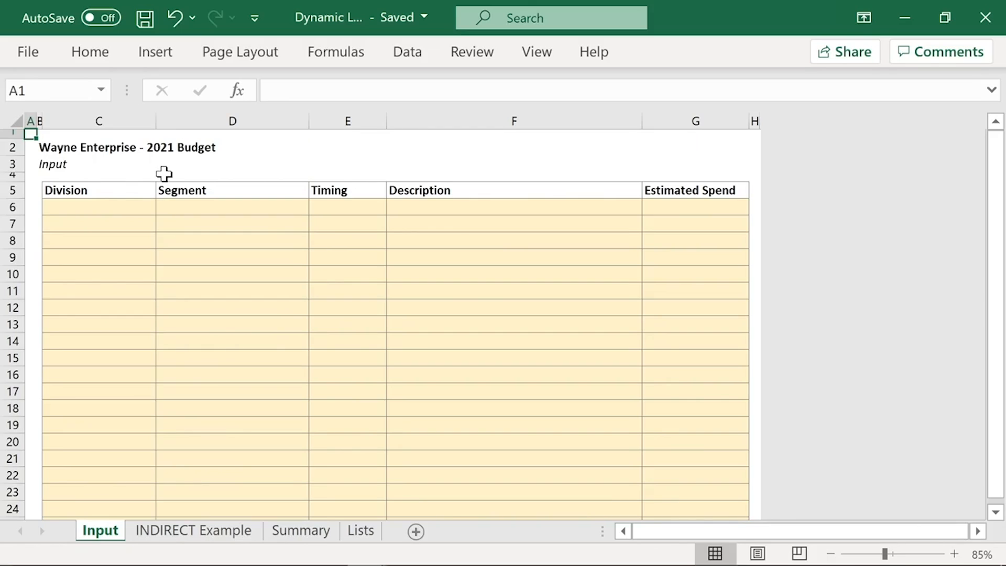
# Step: In the Dynamic Lists workbook, examine the Months range C7:C18 on the Lists sheet and the Timing choices in Input cell E6, without picking one
pyautogui.click(142, 208)
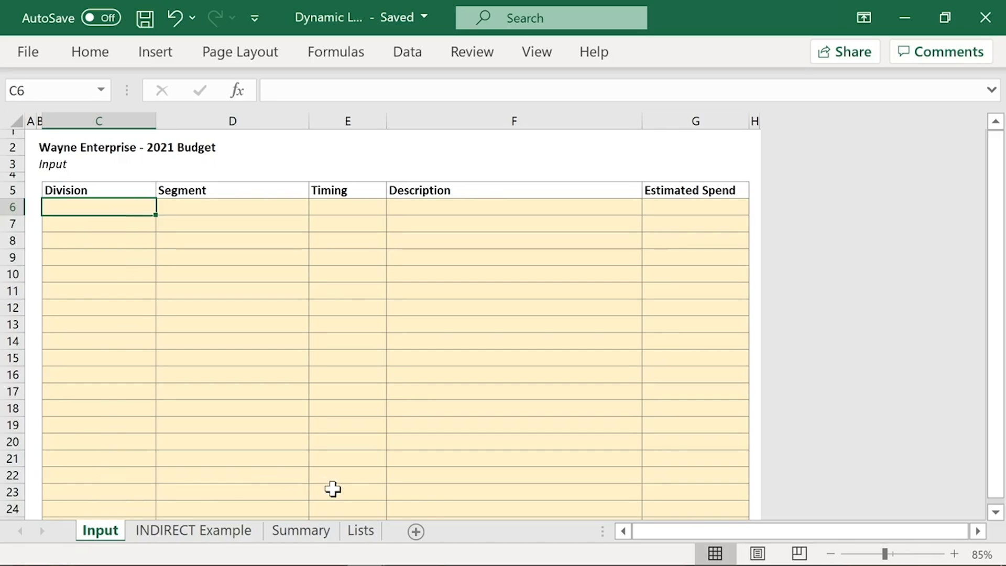
pyautogui.click(361, 531)
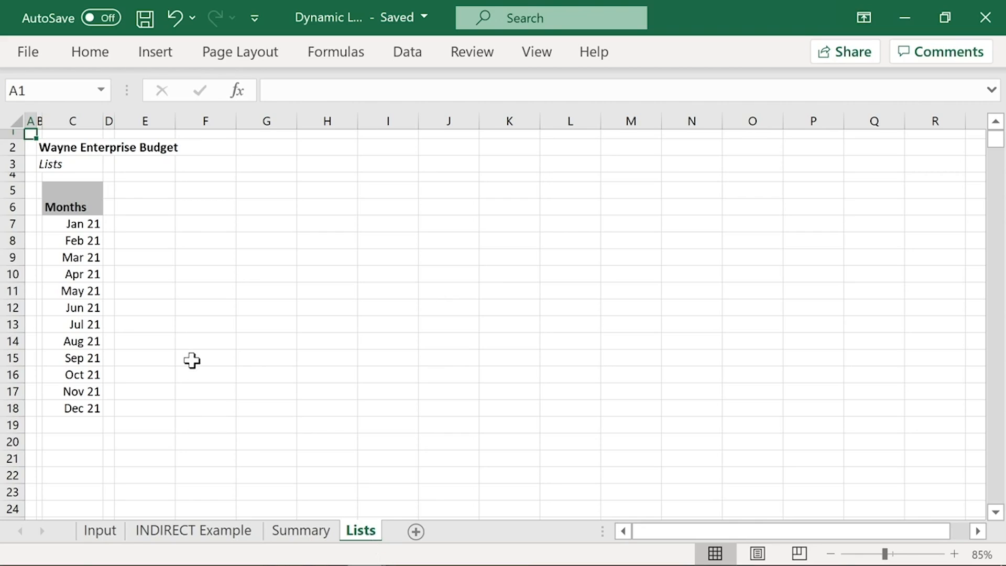
pyautogui.moveTo(89, 223); pyautogui.dragTo(85, 412)
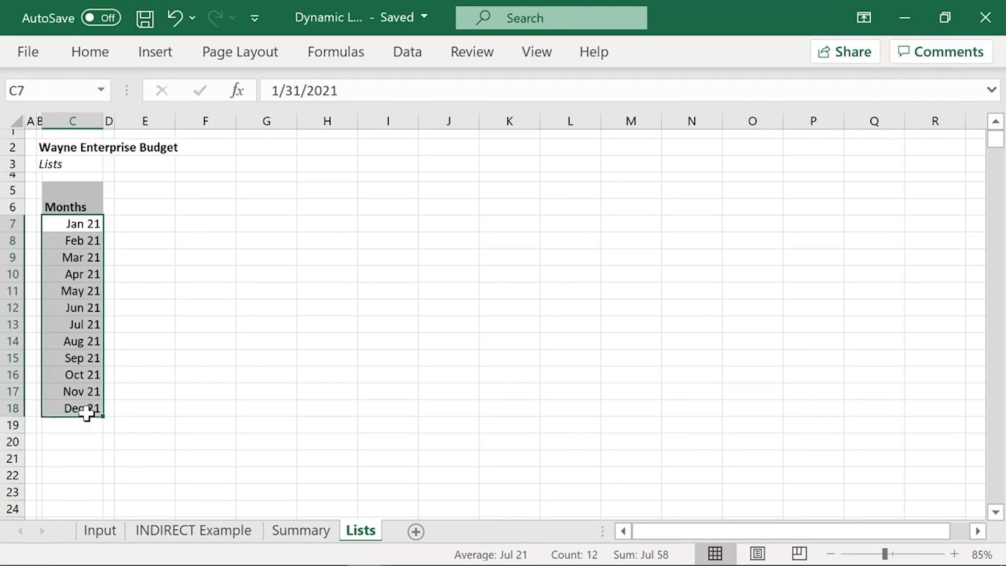
pyautogui.click(102, 537)
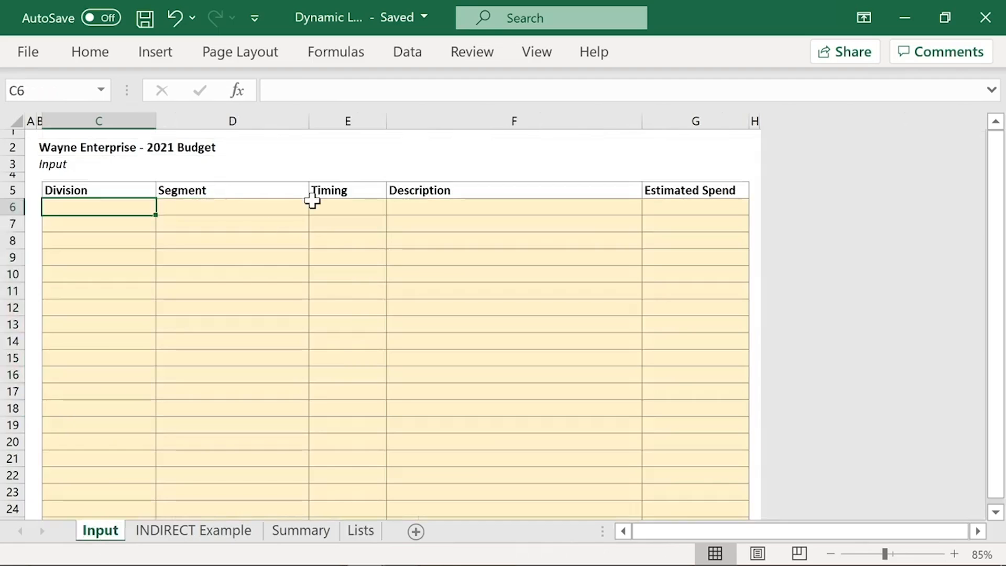
pyautogui.click(362, 205)
pyautogui.click(395, 207)
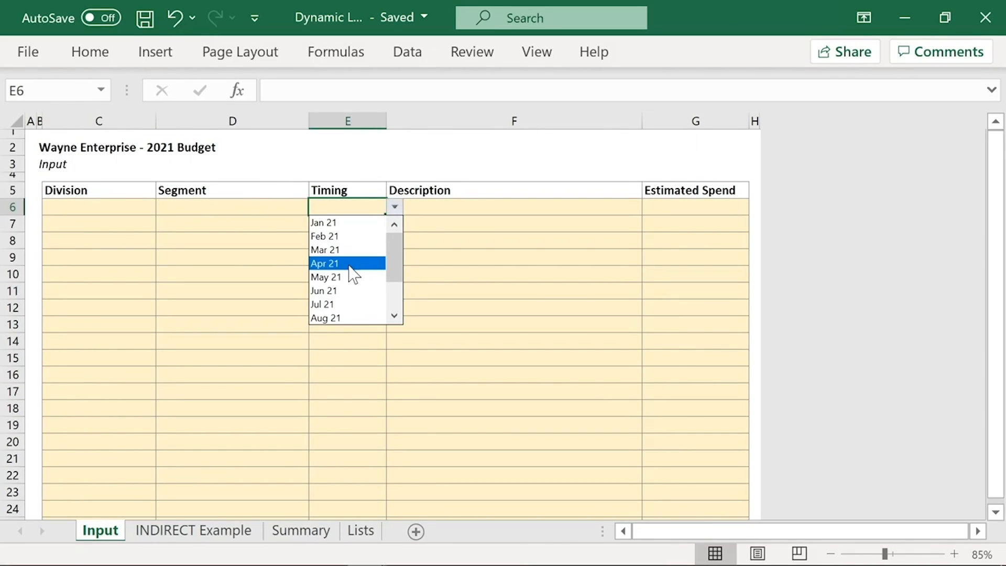
pyautogui.click(352, 204)
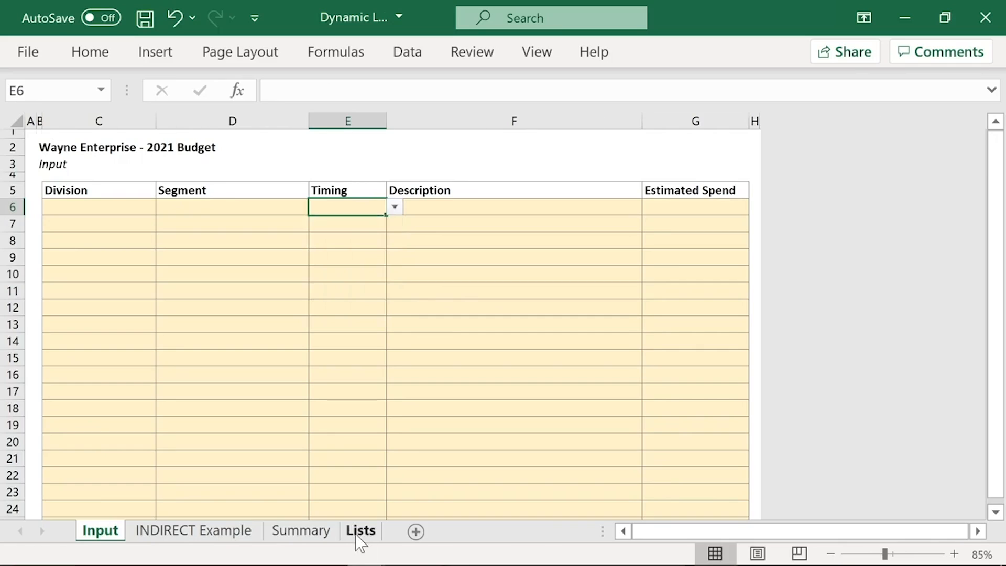
# Step: Add the bold heading "Divisions" in cell E6 of the Lists sheet
pyautogui.click(361, 531)
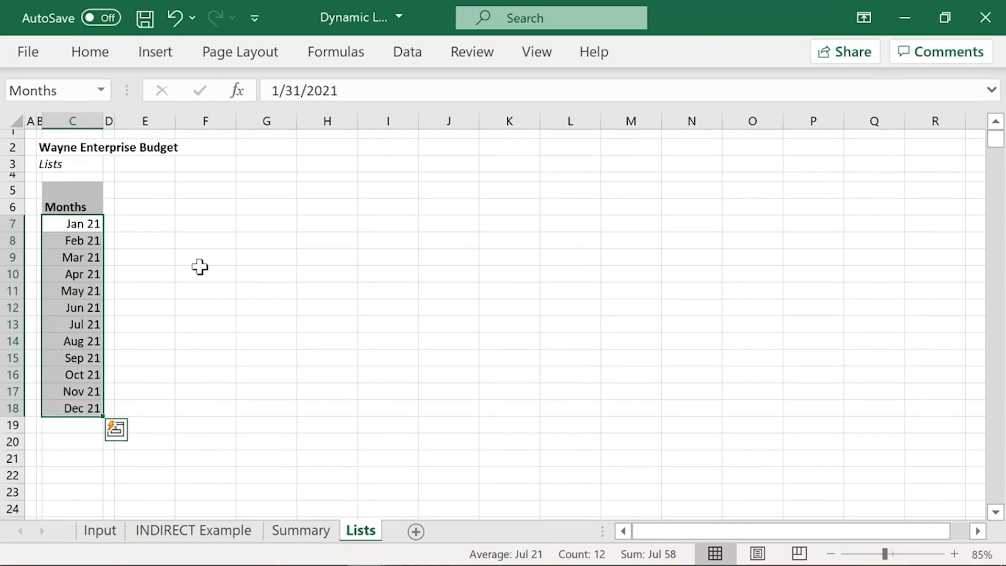
pyautogui.click(153, 205)
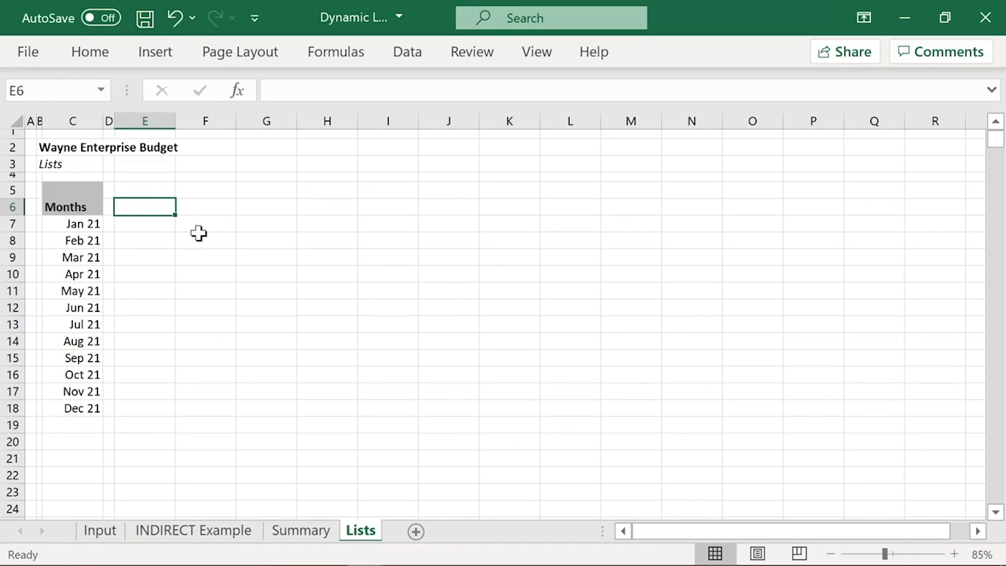
pyautogui.write('Divisions')
pyautogui.hotkey('ctrl', 'Return')
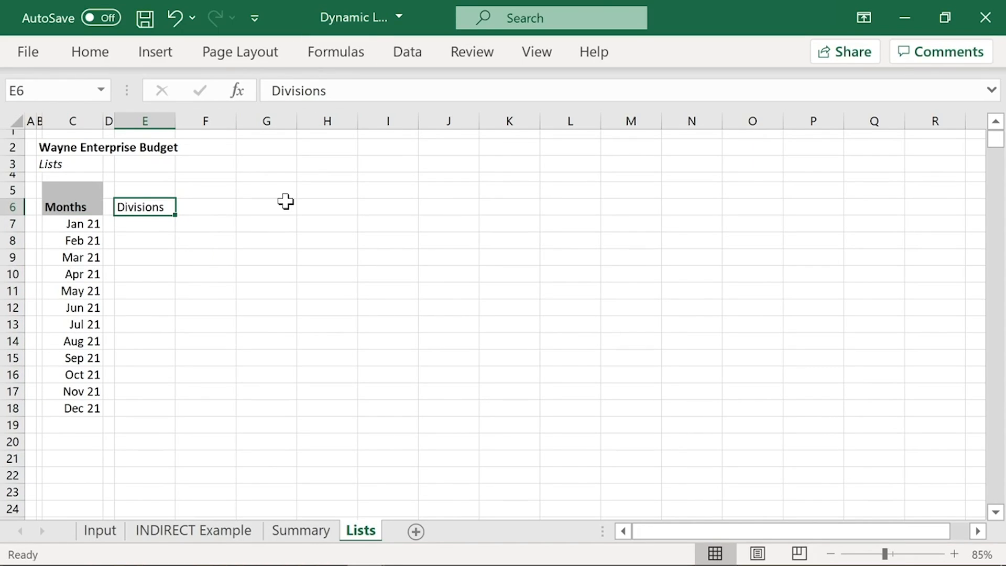
pyautogui.hotkey('ctrl', 'b')
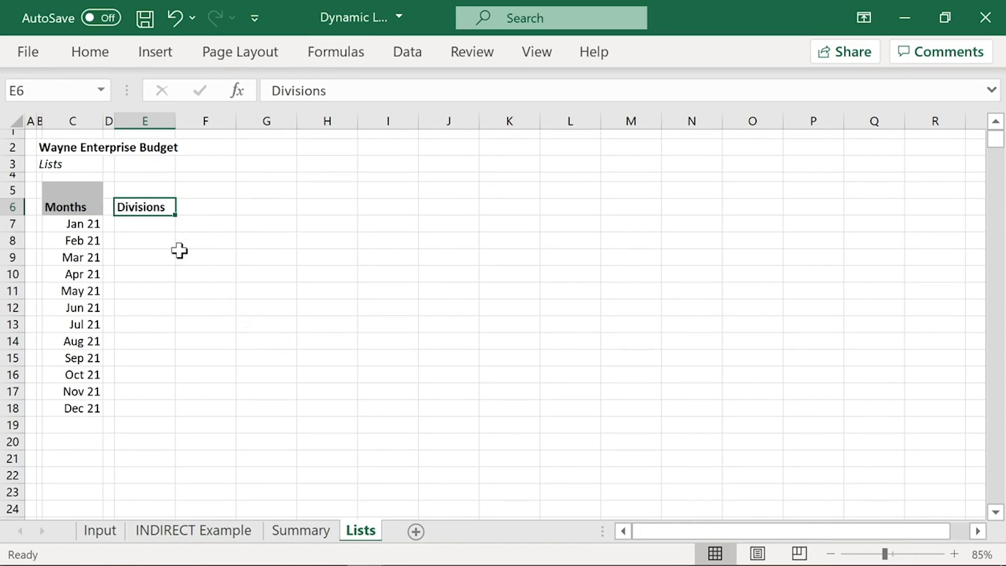
# Step: Copy the division names Aerospace, Medical and Food from cells C12, C18 and C25 of the Summary sheet
pyautogui.click(159, 225)
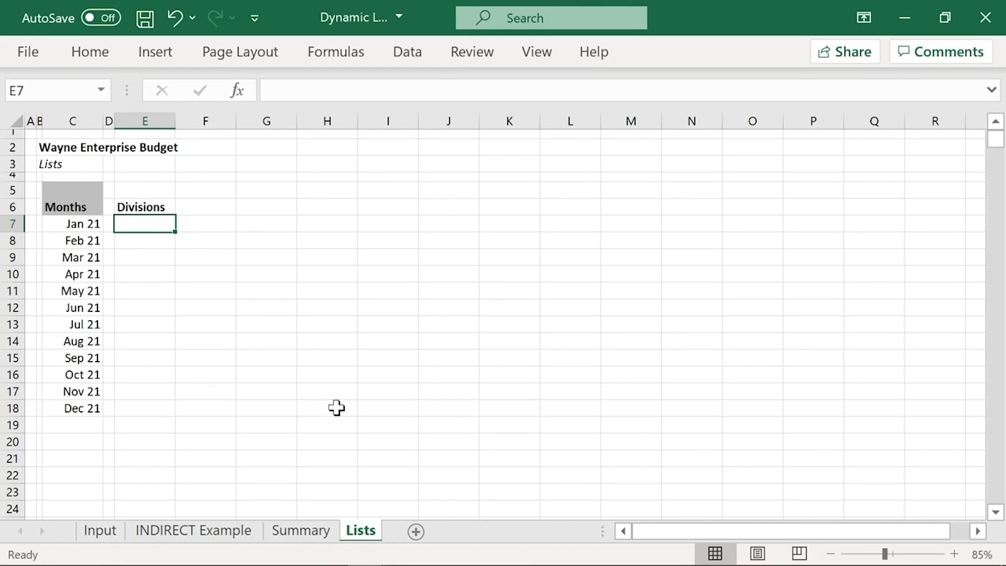
pyautogui.click(318, 542)
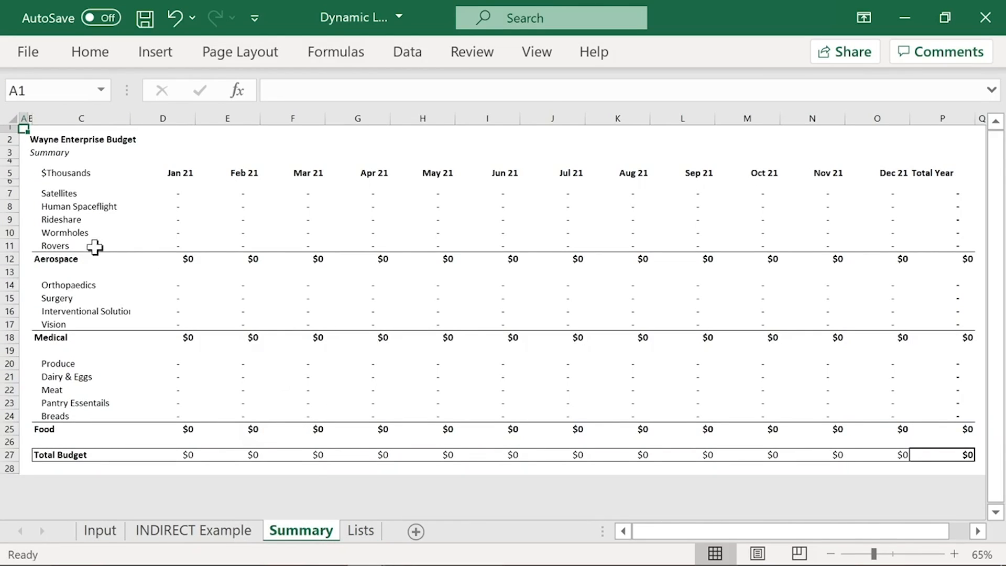
pyautogui.click(101, 259)
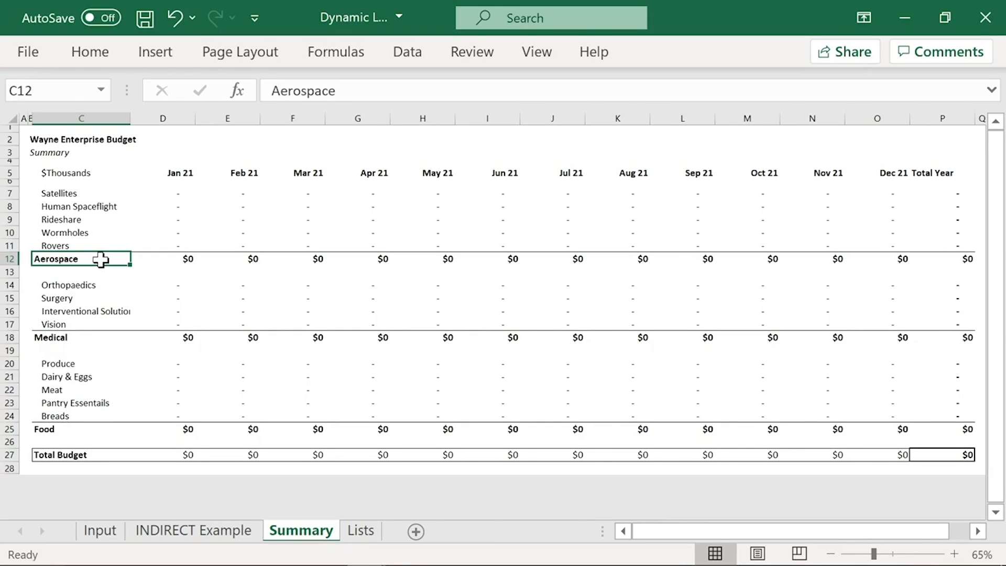
pyautogui.keyDown('ctrl'); pyautogui.click(67, 338); pyautogui.keyUp('ctrl')
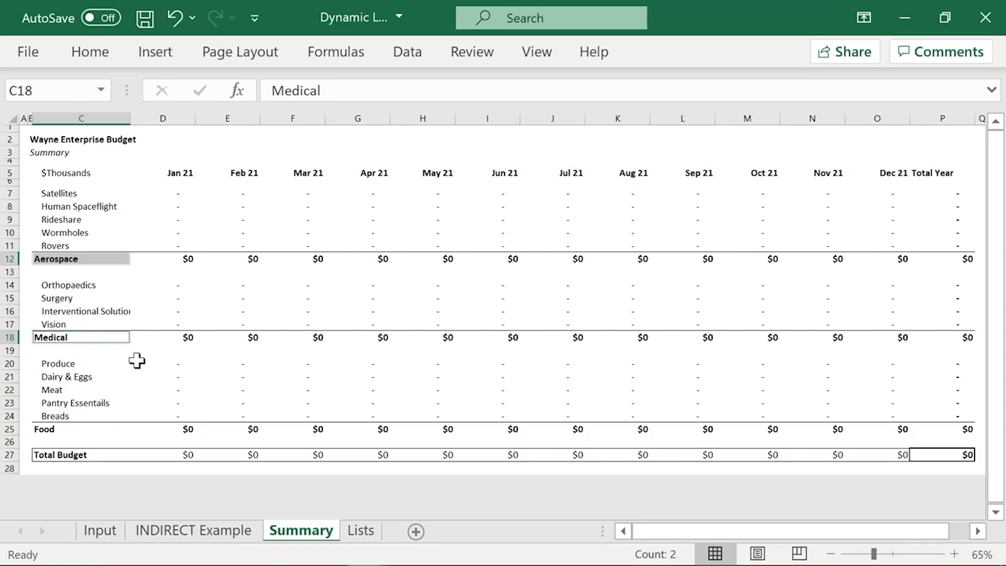
pyautogui.keyDown('ctrl'); pyautogui.click(54, 429); pyautogui.keyUp('ctrl')
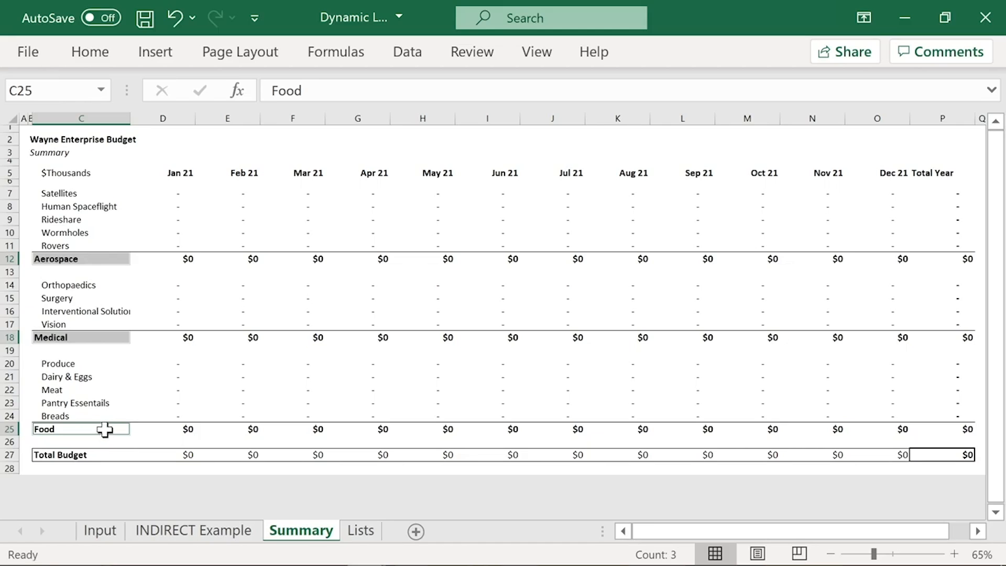
pyautogui.hotkey('ctrl', 'c')
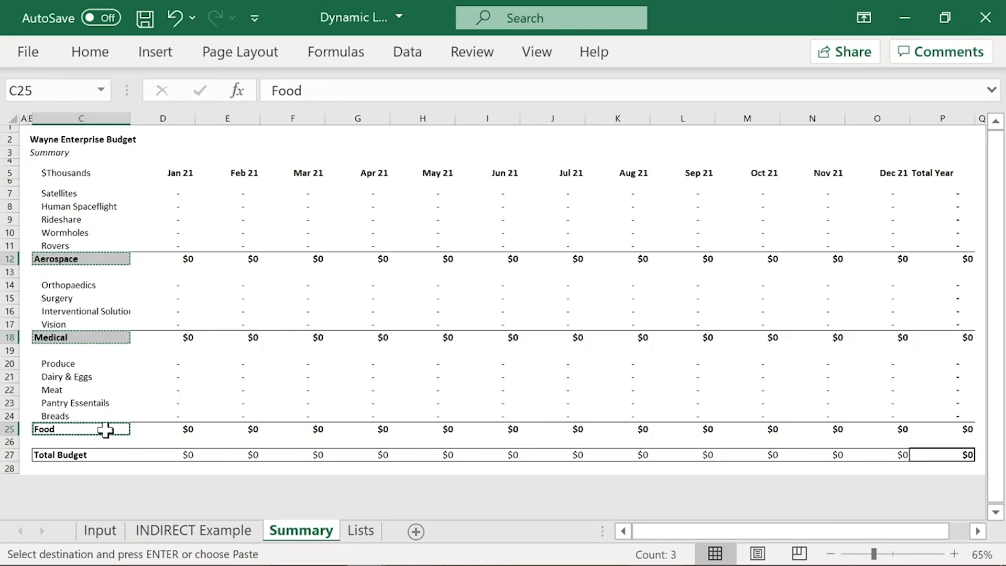
pyautogui.rightClick(105, 429)
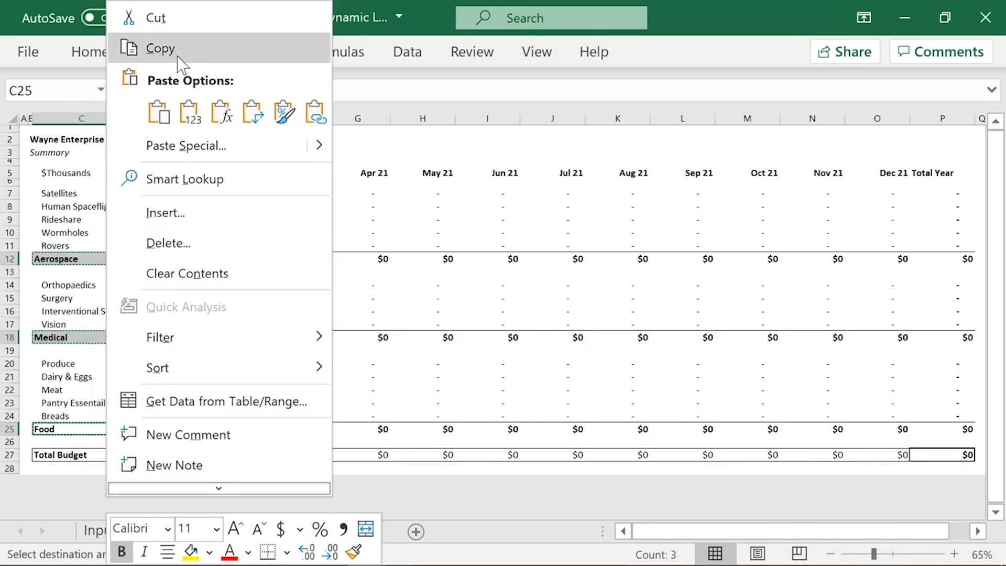
pyautogui.click(385, 25)
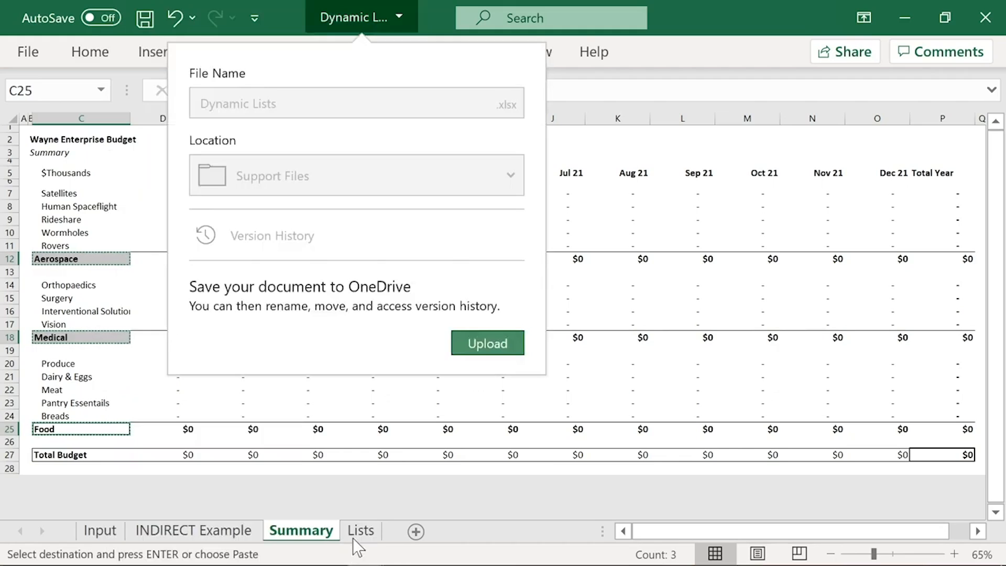
# Step: Paste the copied division names as values only into E7:E9 of the Lists sheet, under the Divisions heading
pyautogui.click(354, 538)
pyautogui.click(356, 537)
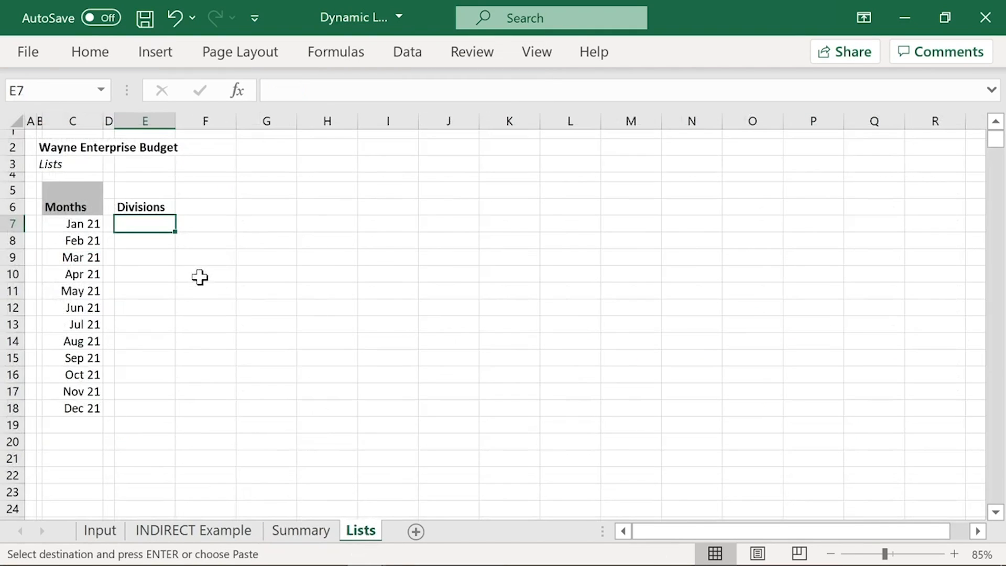
pyautogui.hotkey('ctrl', 'v')
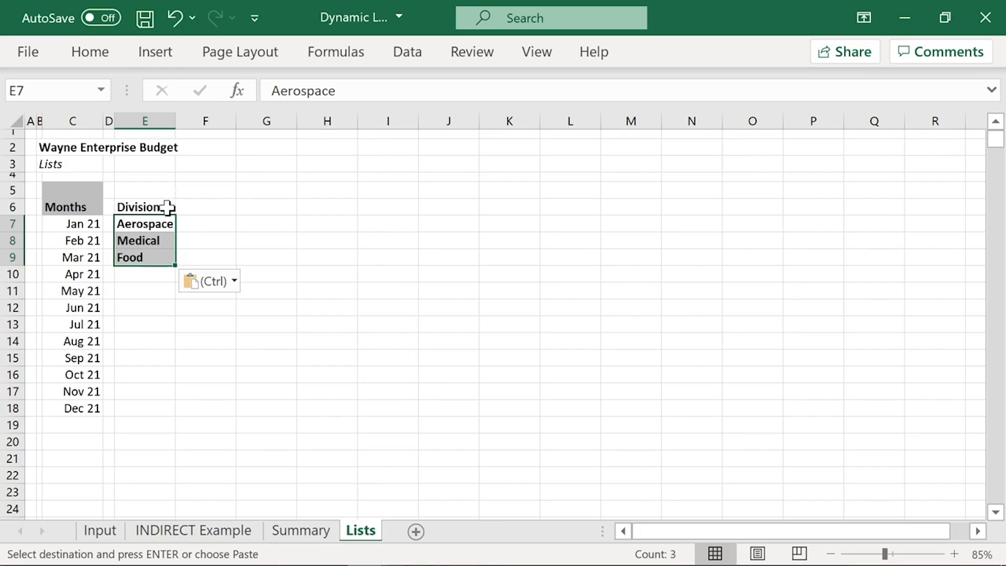
pyautogui.press('ctrl')
pyautogui.press('v')
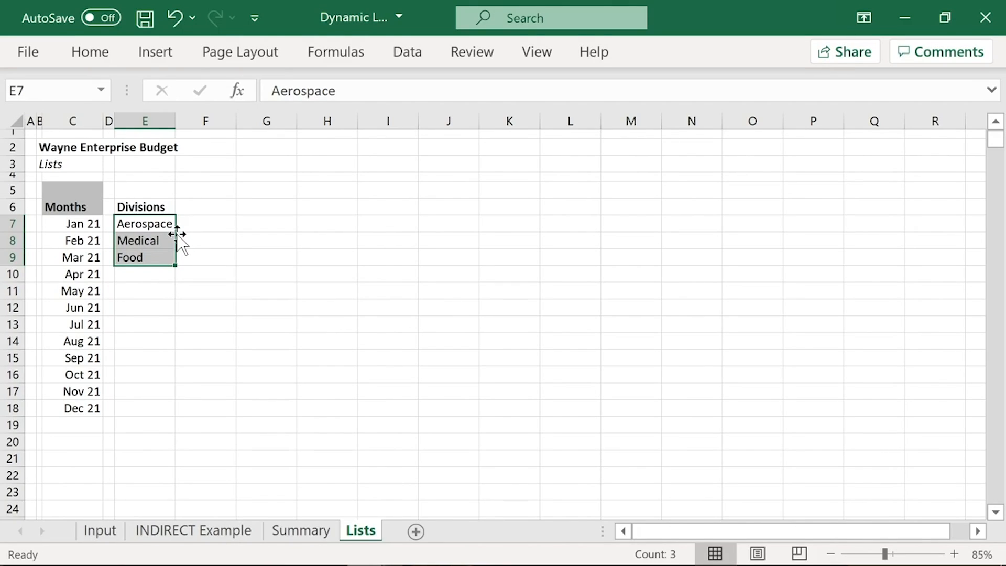
# Step: Select the Division input cells C6:C30 on the Input sheet
pyautogui.click(172, 204)
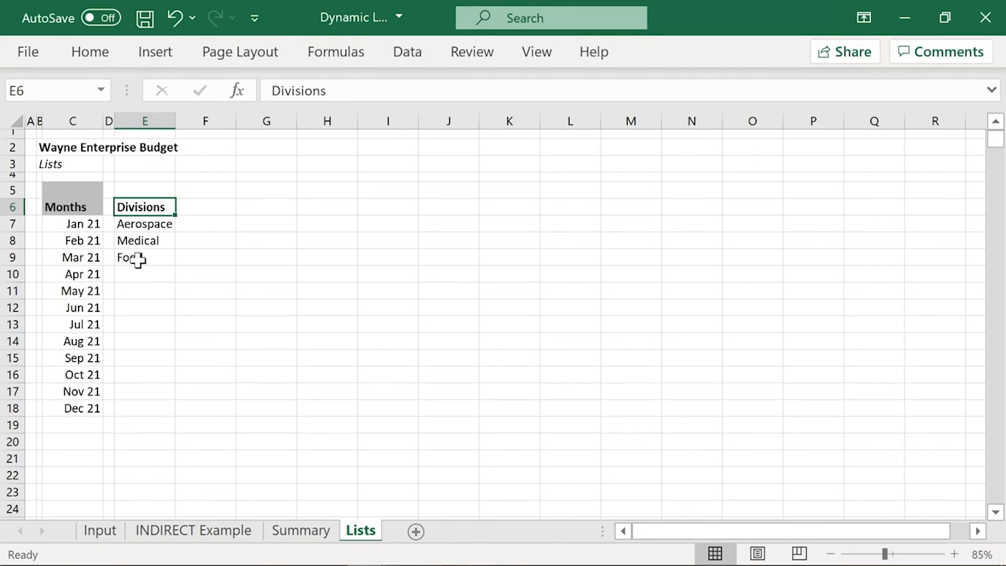
pyautogui.click(99, 533)
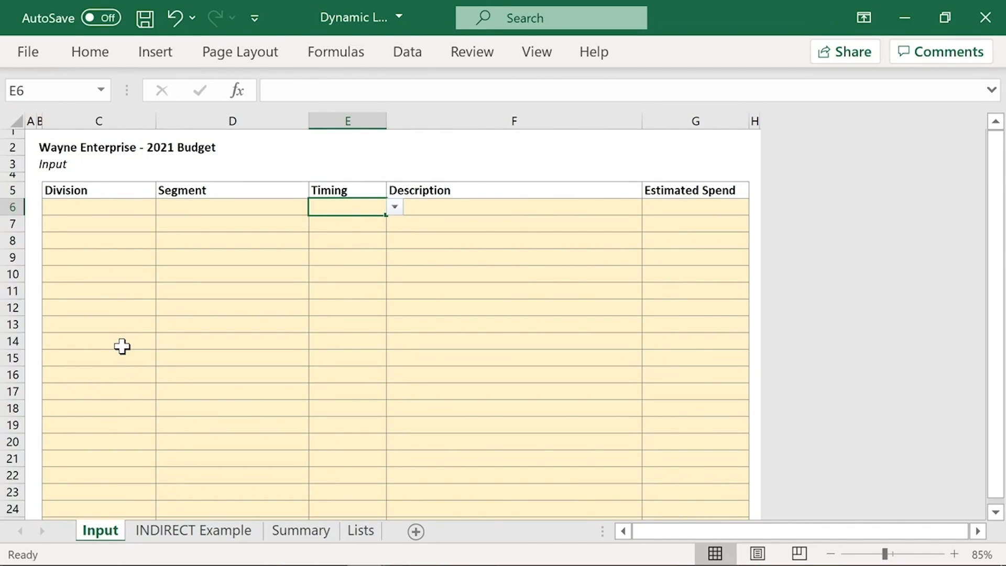
pyautogui.click(95, 207)
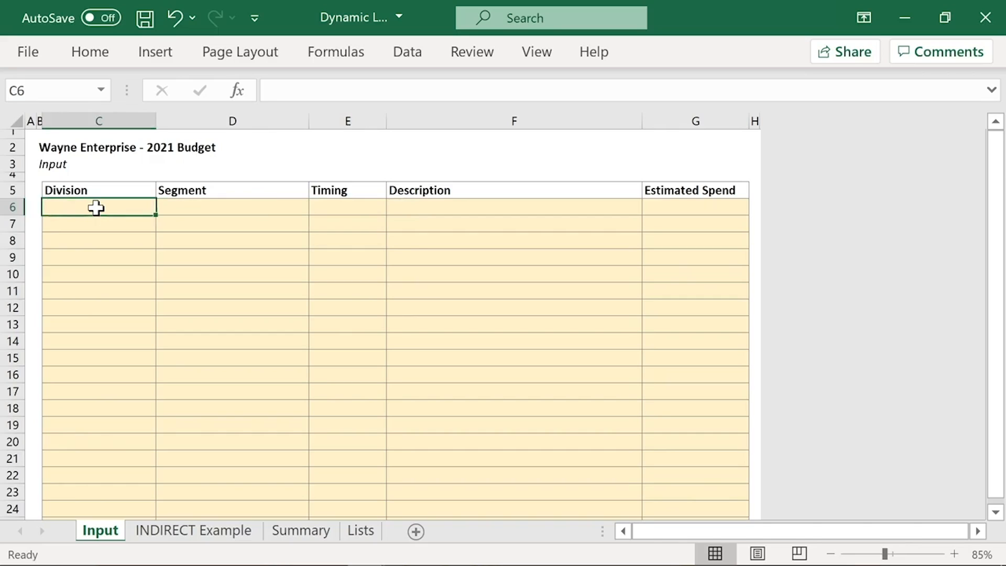
pyautogui.scroll(-2, 99, 300)
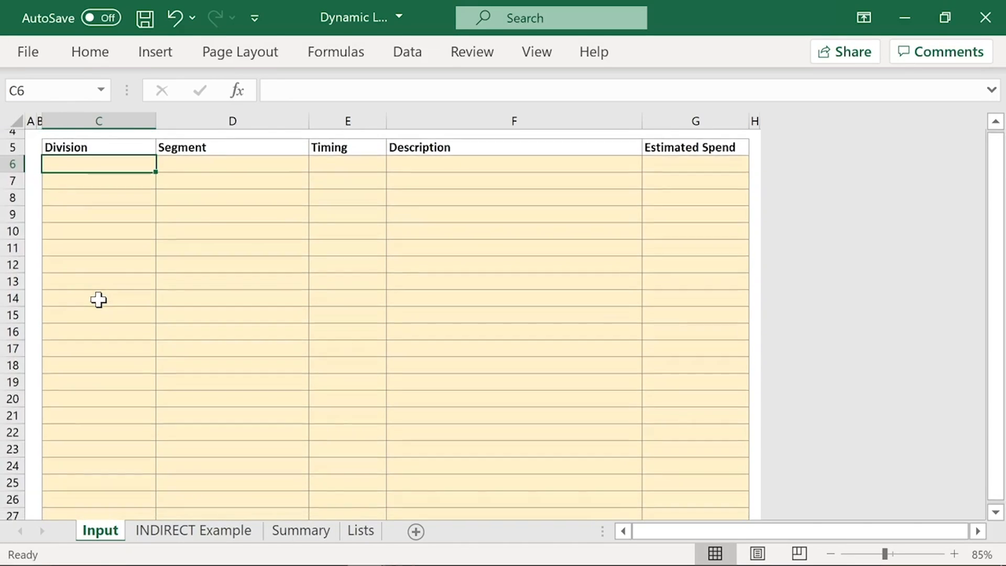
pyautogui.scroll(-2, 98, 300)
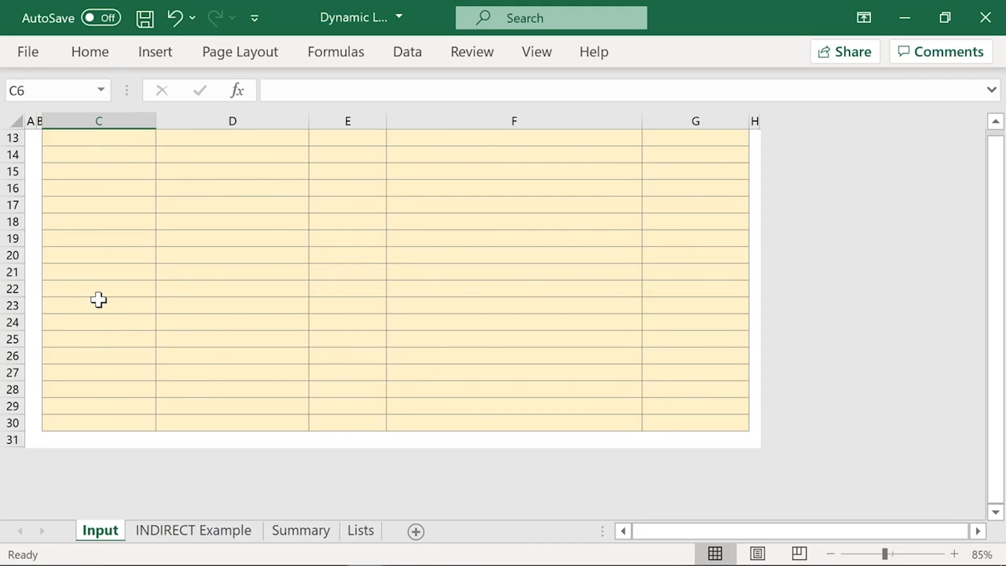
pyautogui.keyDown('shift'); pyautogui.click(125, 420); pyautogui.keyUp('shift')
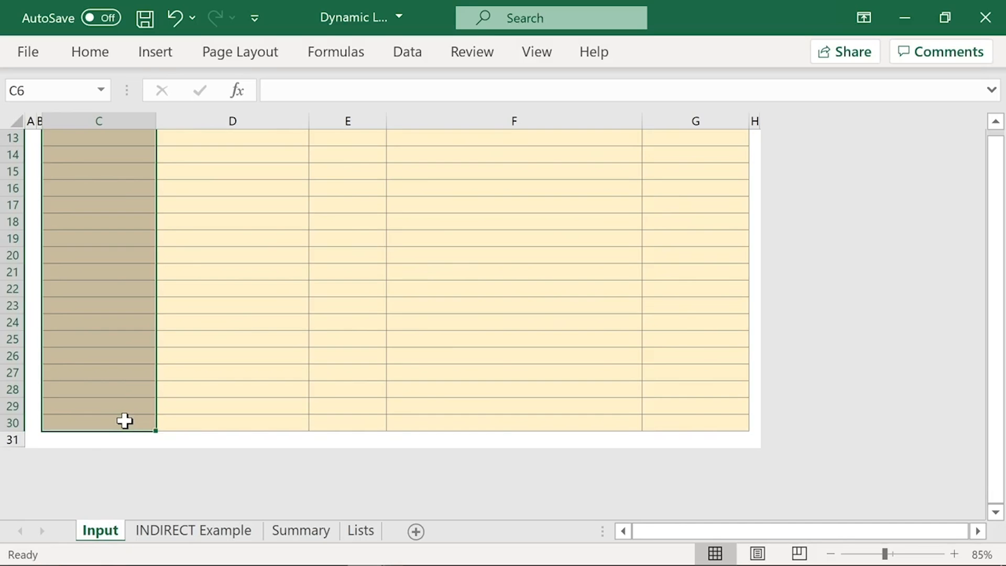
pyautogui.scroll(4, 281, 170)
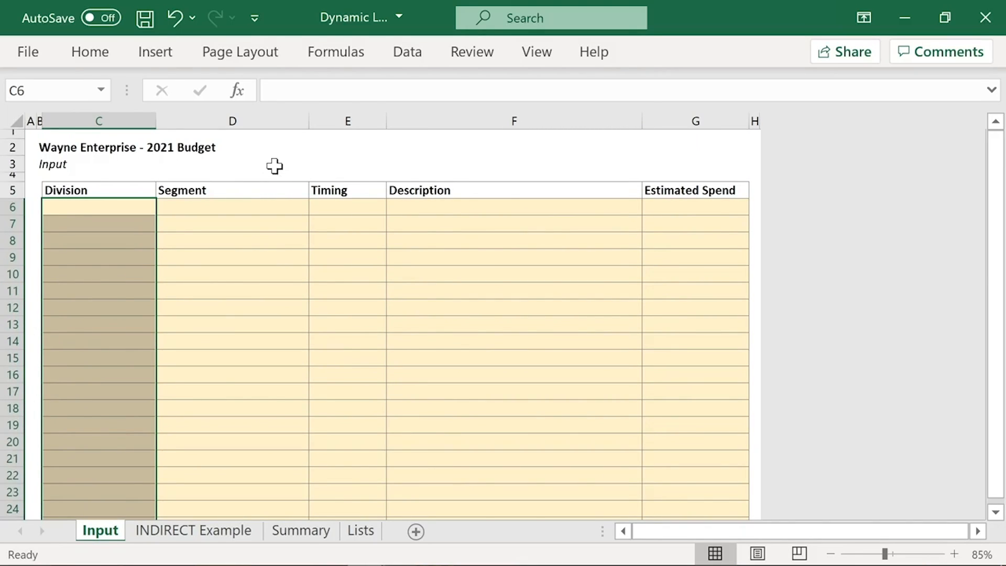
pyautogui.click(408, 53)
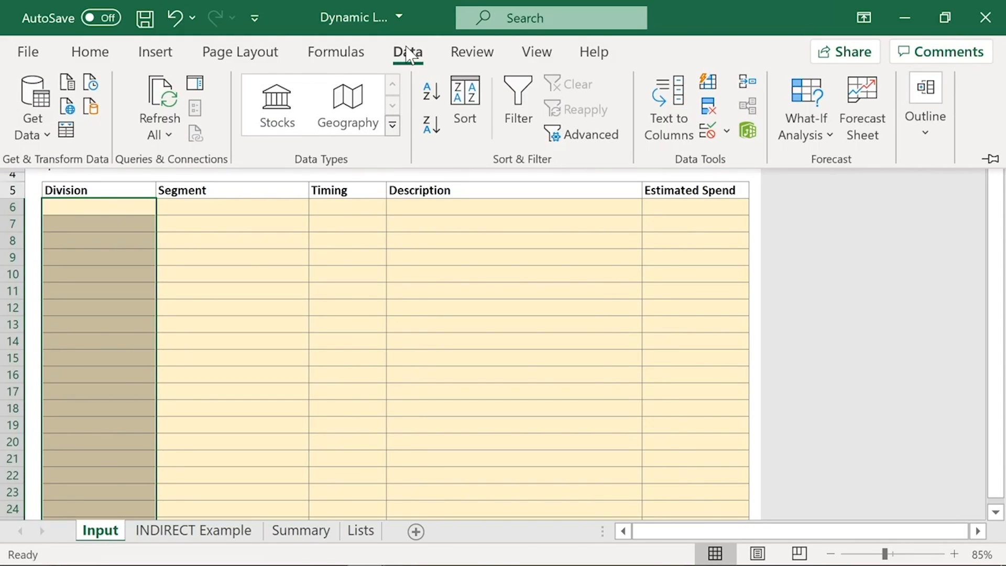
pyautogui.click(715, 137)
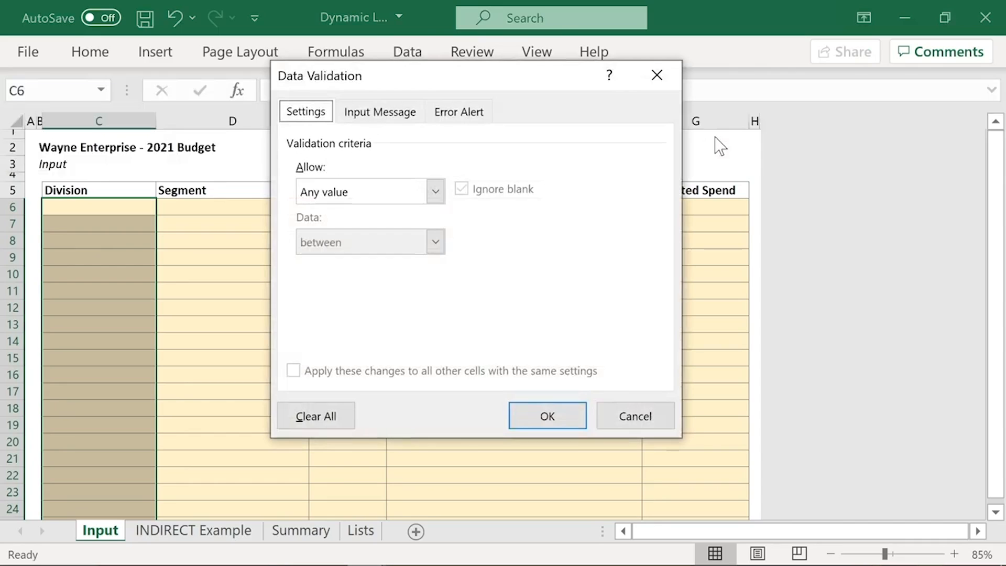
pyautogui.press('Escape')
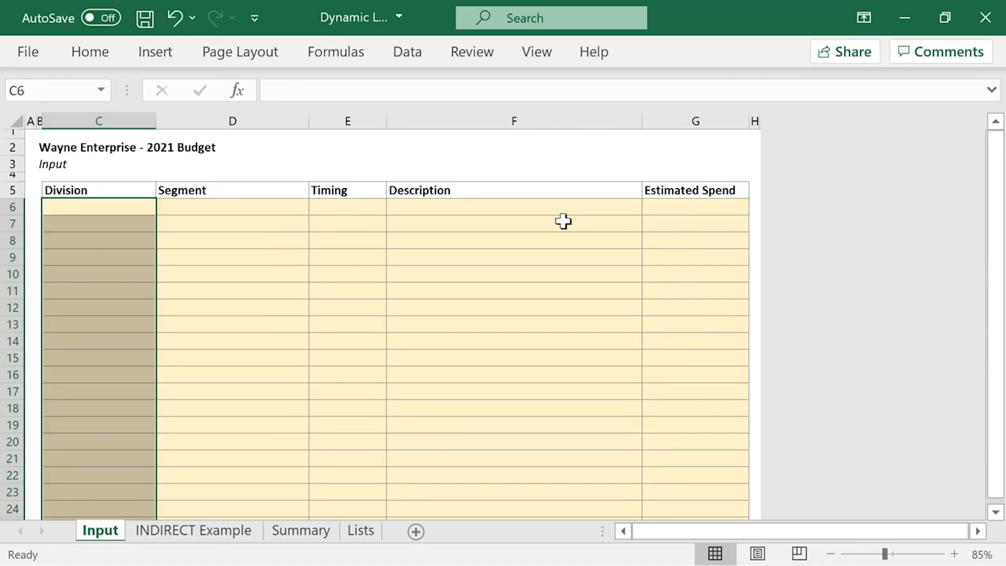
# Step: Set the data validation of the selected Division cells to allow a List
pyautogui.press('alt')
pyautogui.press('a')
pyautogui.press('v')
pyautogui.press('v')
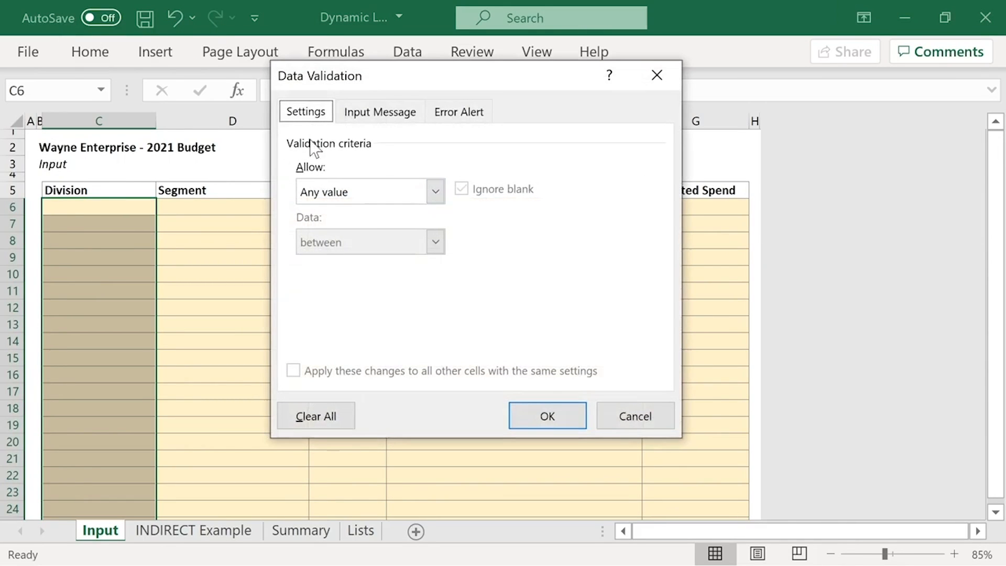
pyautogui.click(429, 193)
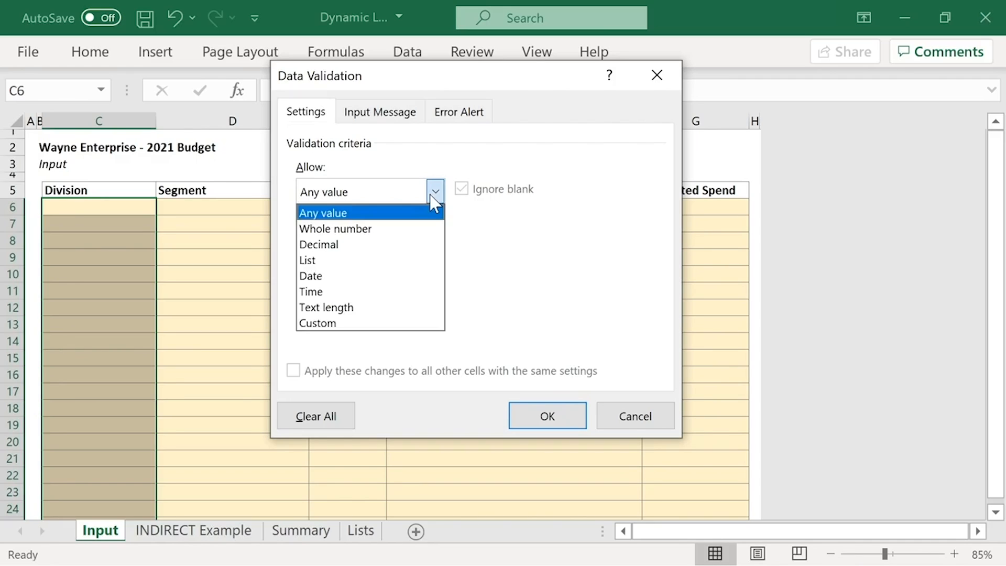
pyautogui.click(400, 259)
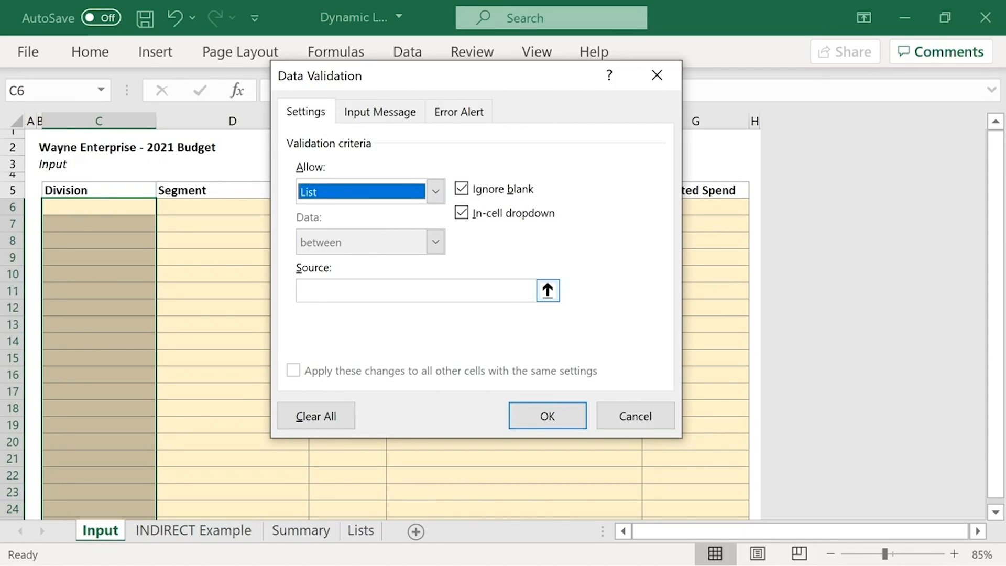
# Step: Use =Lists!$E$7:$E$9 as the list source, apply the validation, and check the choices in Input cell C7 without picking one
pyautogui.click(330, 290)
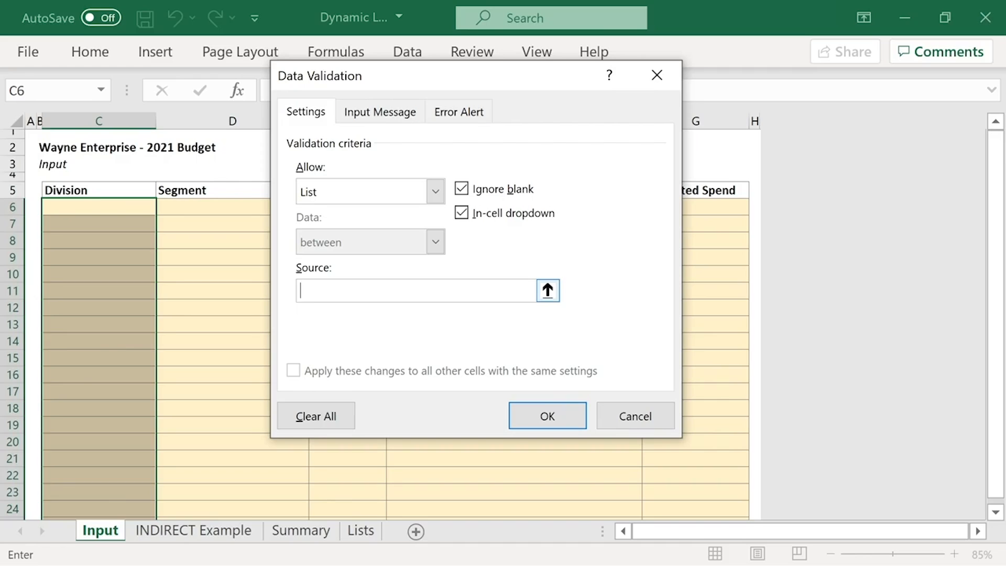
pyautogui.click(547, 291)
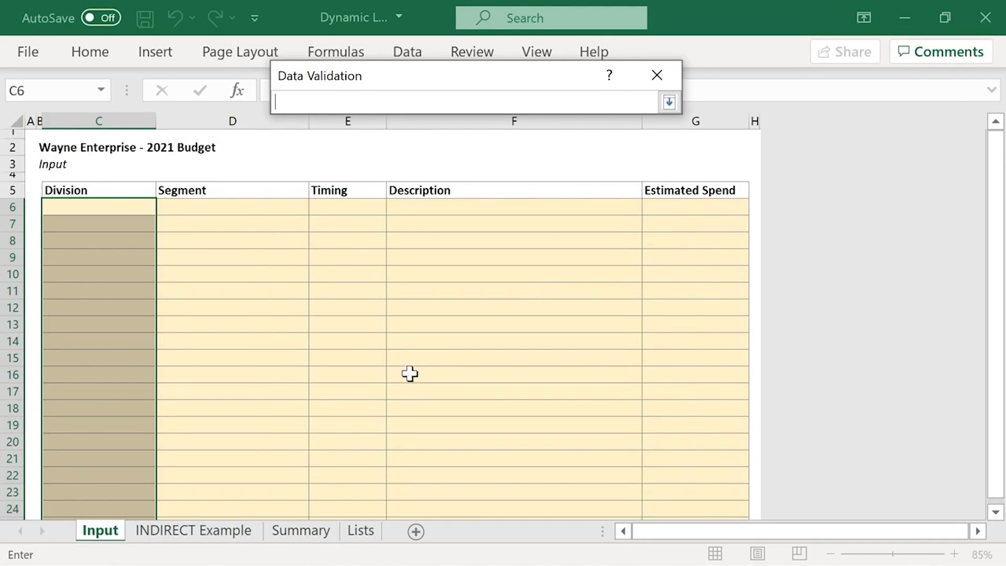
pyautogui.click(360, 530)
pyautogui.moveTo(156, 221); pyautogui.dragTo(152, 256)
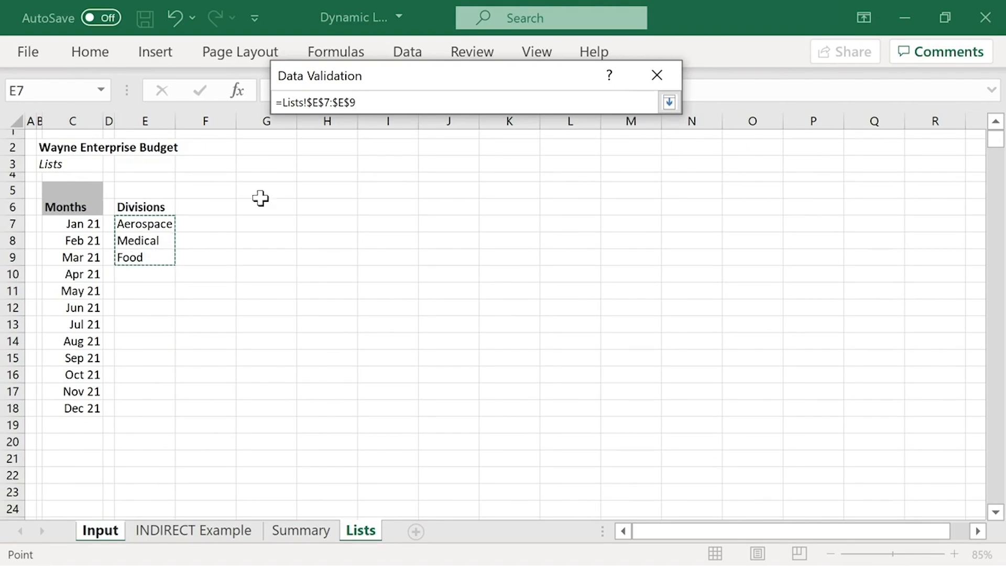
pyautogui.click(675, 108)
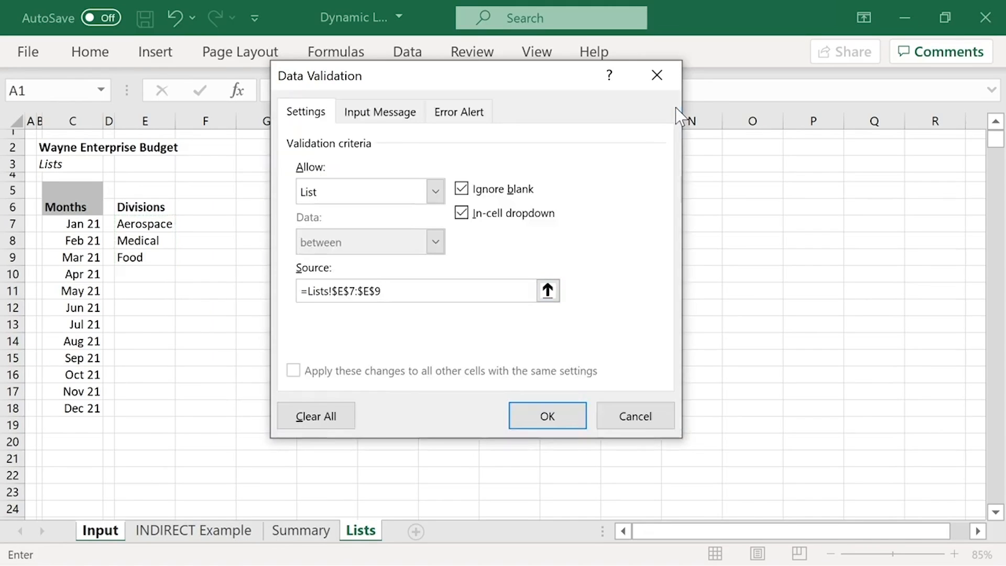
pyautogui.click(545, 415)
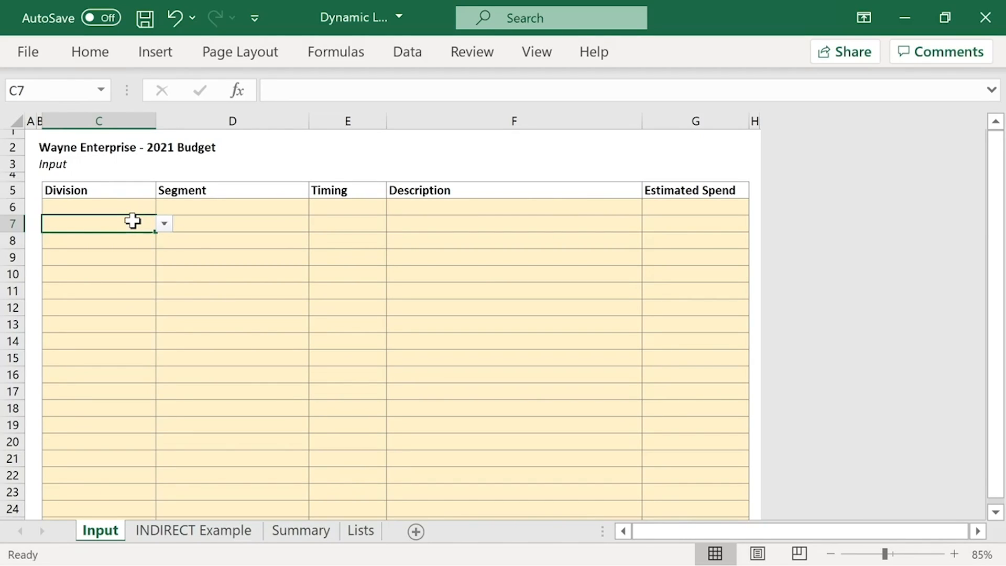
pyautogui.click(165, 225)
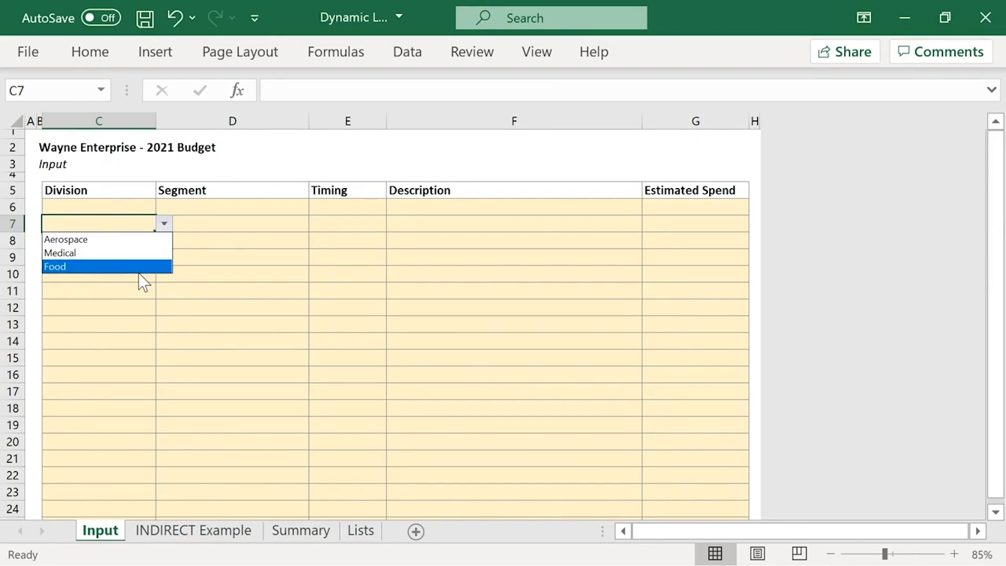
pyautogui.click(86, 207)
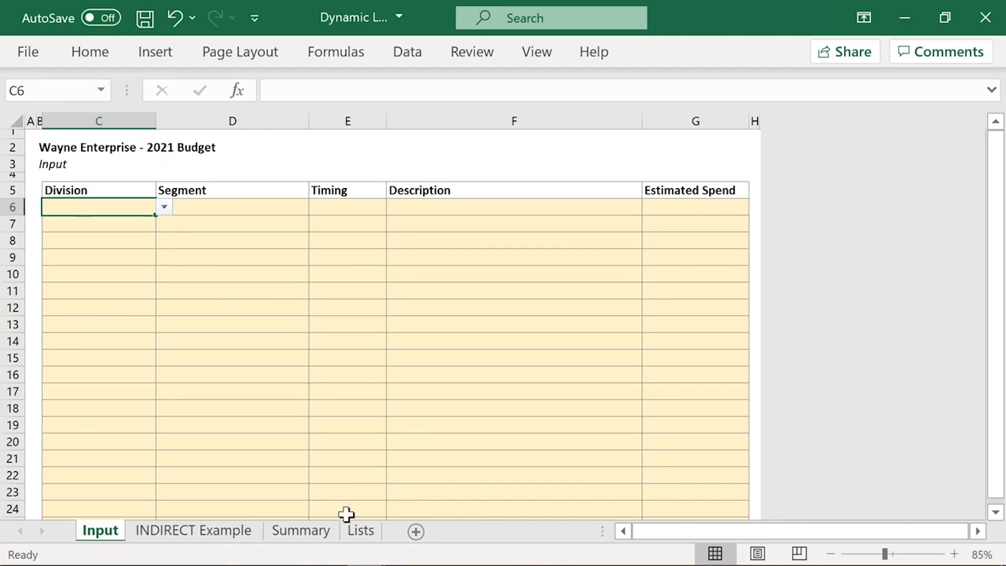
# Step: Name the range E7:E9 on the Lists sheet "Divisions"
pyautogui.click(361, 541)
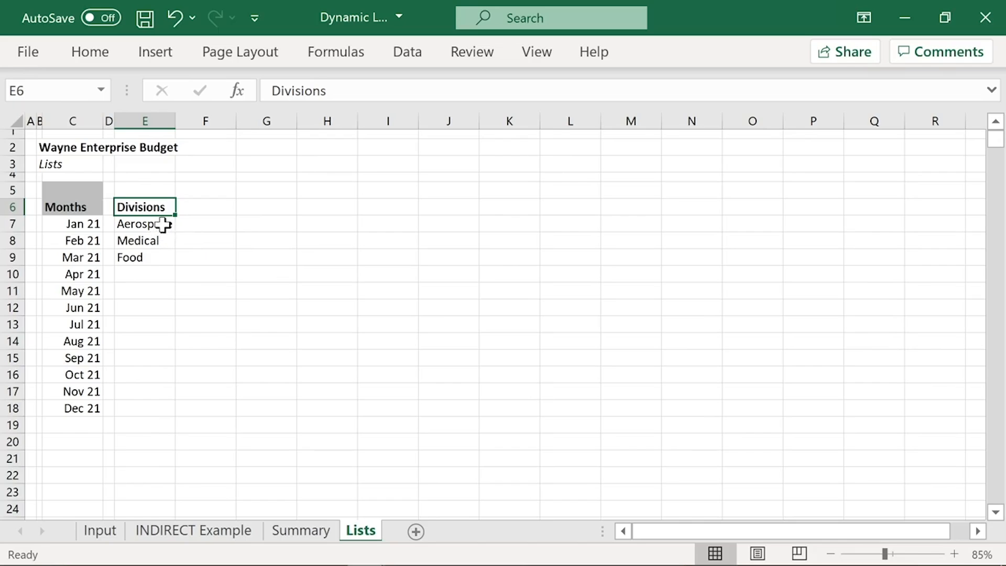
pyautogui.moveTo(161, 224); pyautogui.dragTo(159, 258)
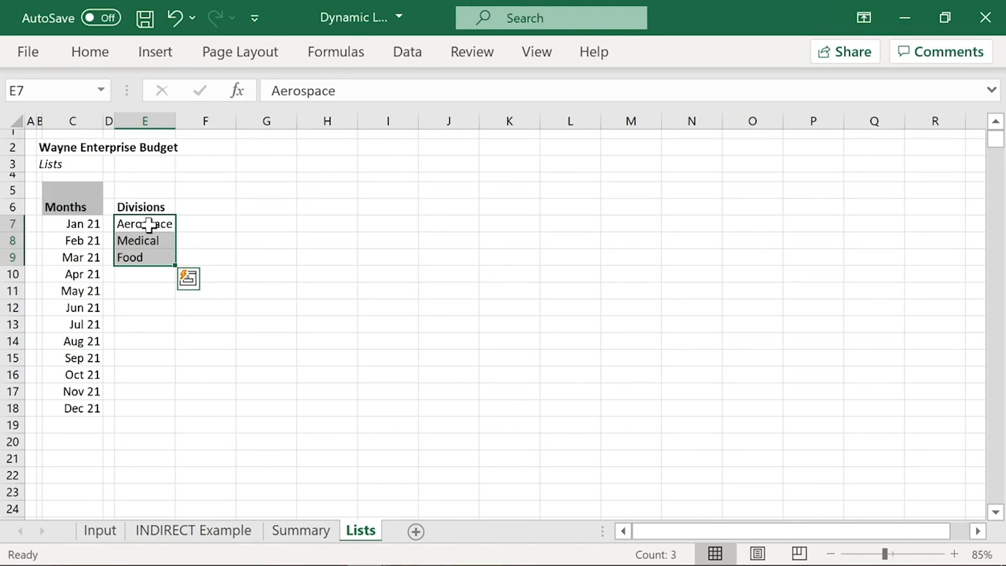
pyautogui.click(53, 91)
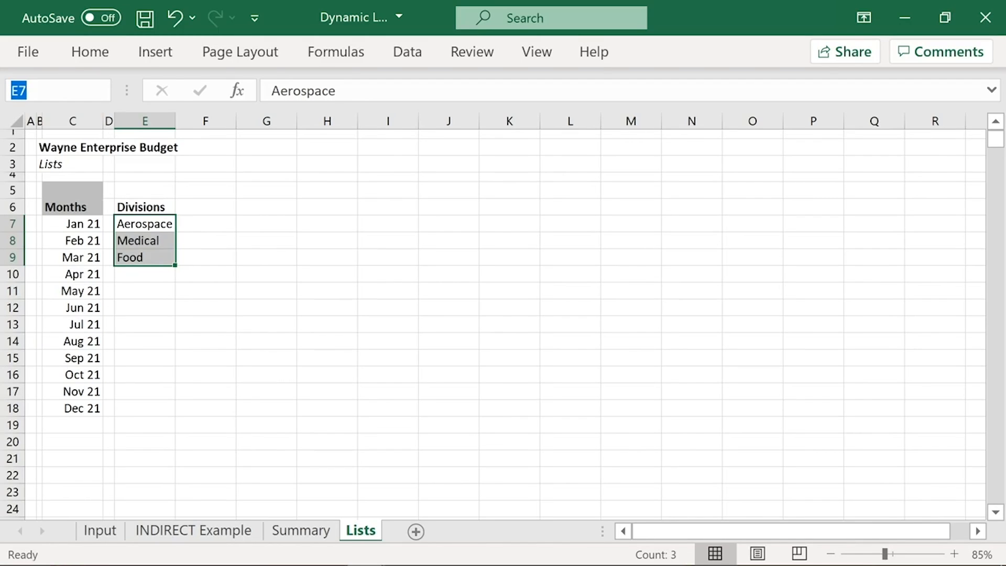
pyautogui.write('Divisions')
pyautogui.press('Return')
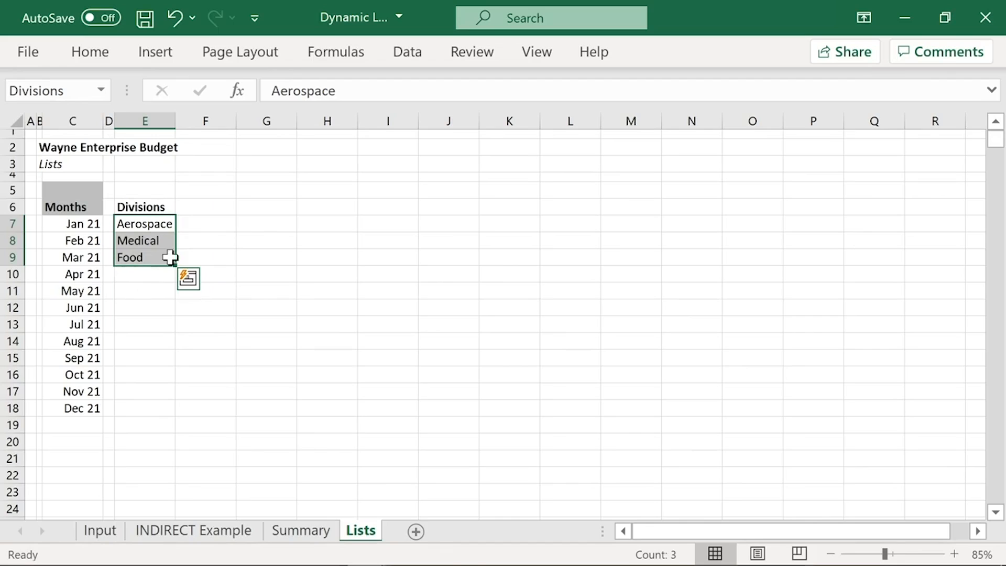
# Step: Change the list validation source of Input cell C6 to =Divisions
pyautogui.click(105, 533)
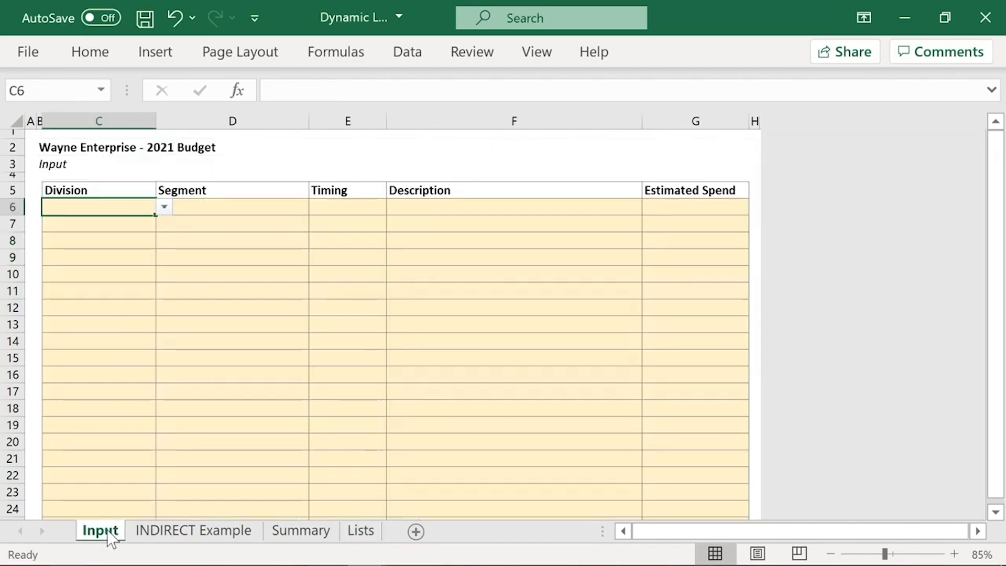
pyautogui.click(419, 58)
pyautogui.click(715, 135)
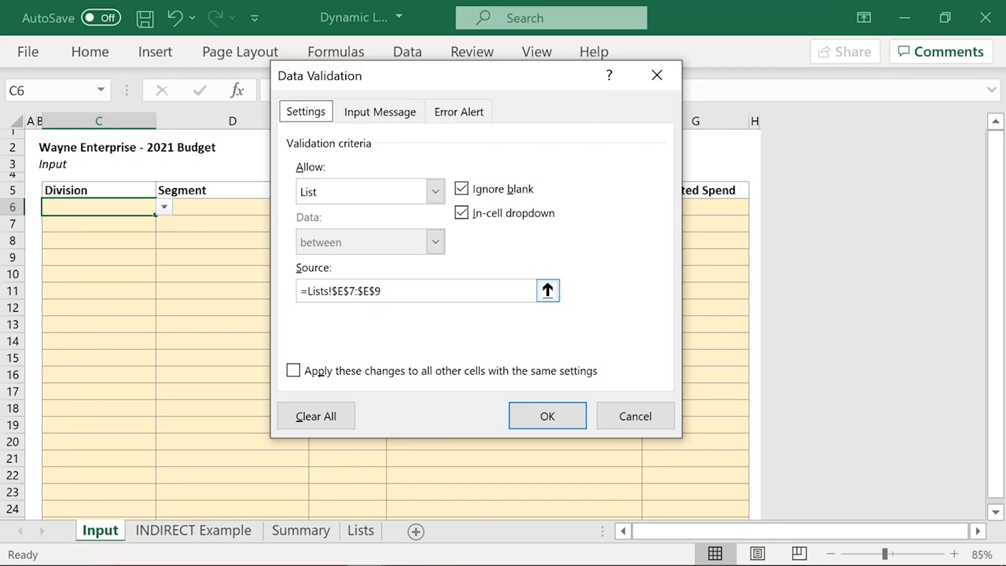
pyautogui.moveTo(381, 291); pyautogui.dragTo(307, 291)
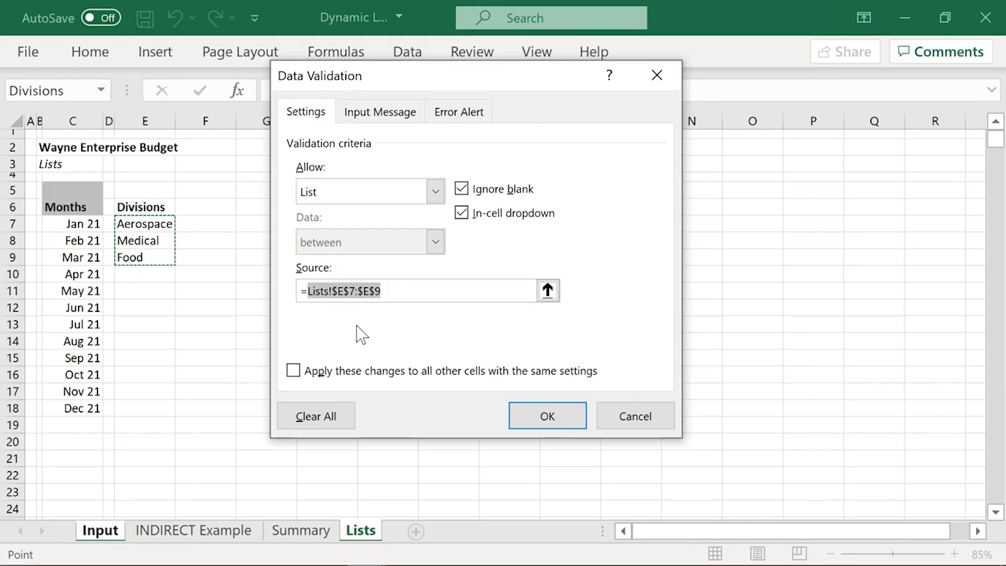
pyautogui.press('BackSpace')
pyautogui.write('Div')
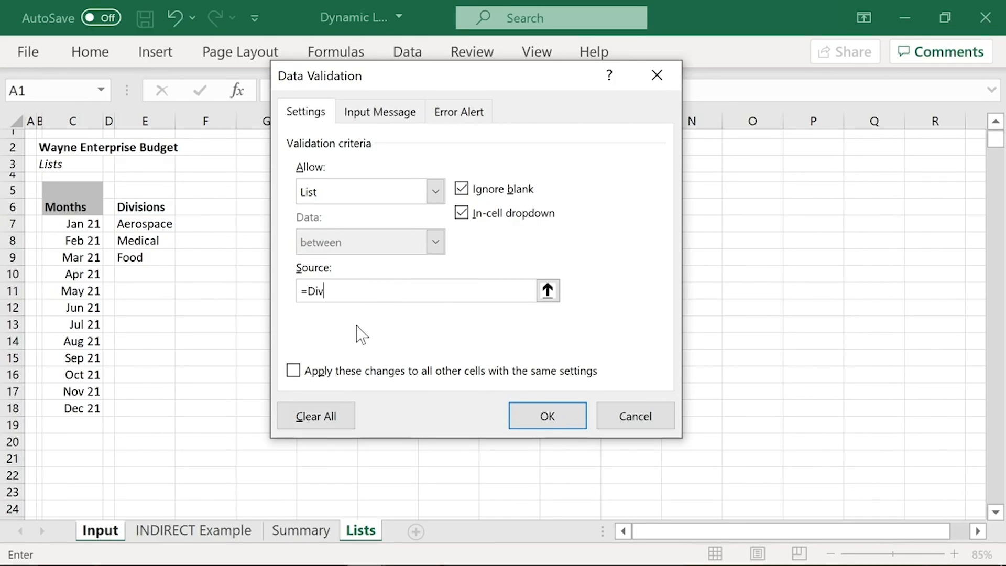
pyautogui.write('isions')
pyautogui.press('Return')
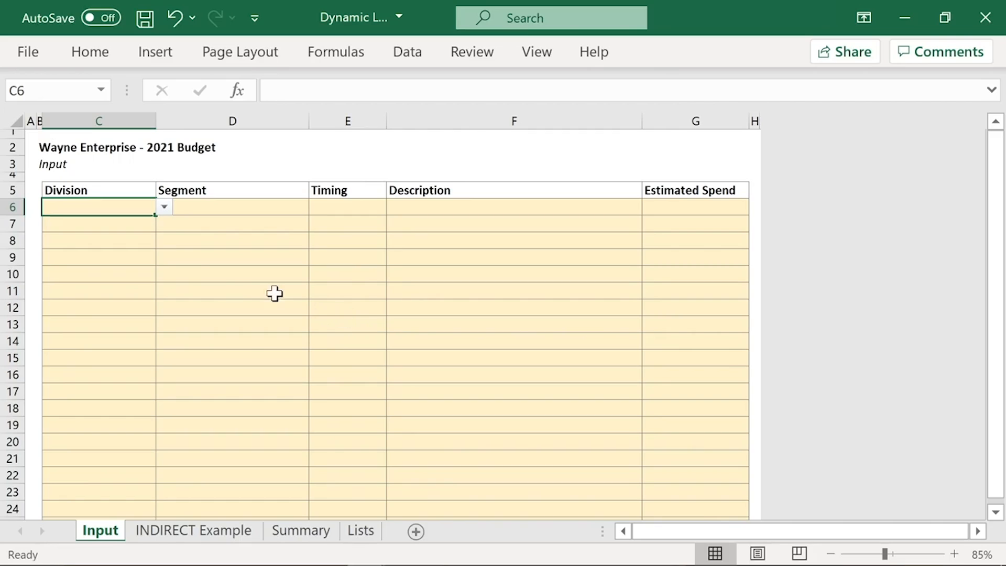
# Step: Check the Division choices offered in Input cell C6, without picking one
pyautogui.click(164, 207)
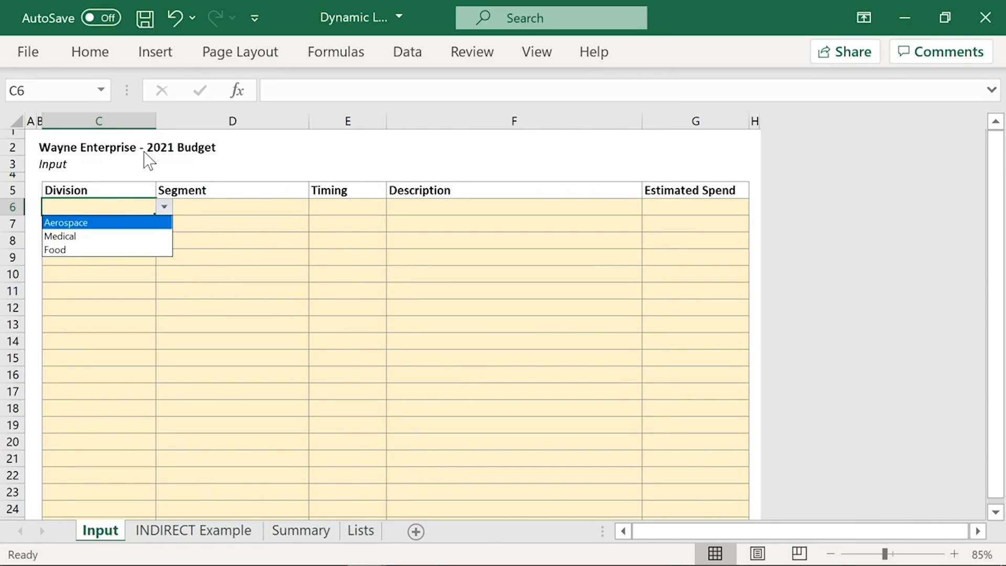
pyautogui.press('Escape')
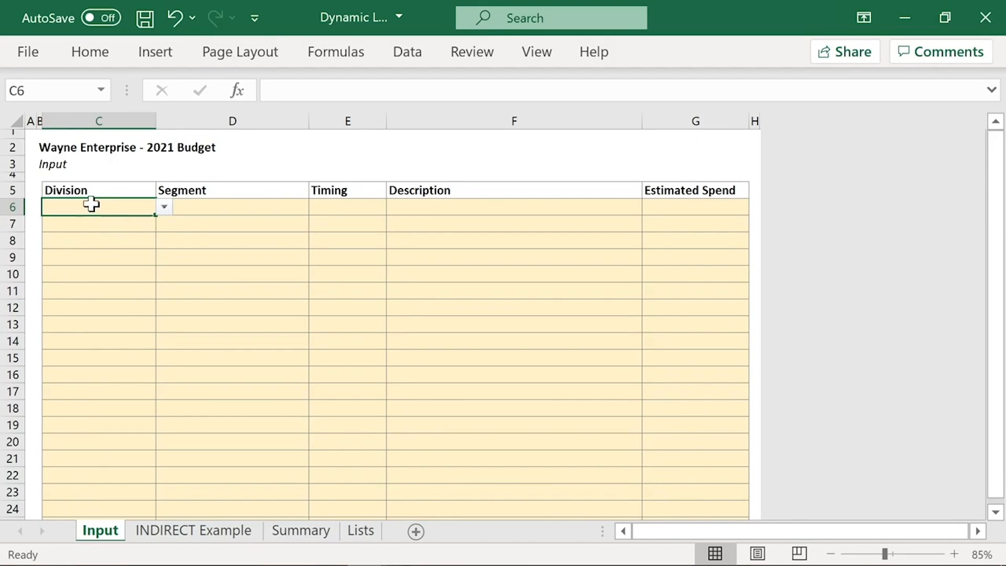
pyautogui.scroll(-4, 68, 215)
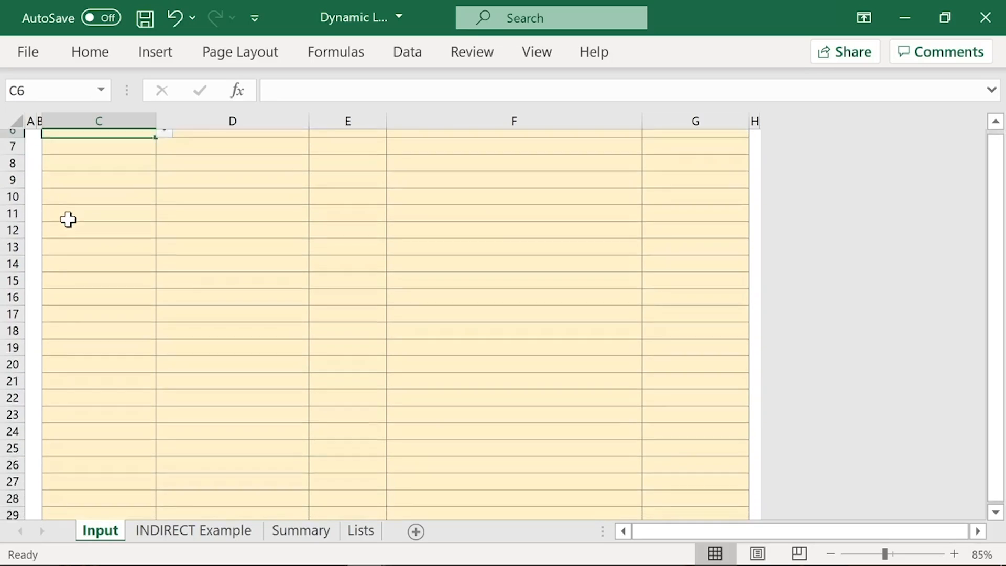
pyautogui.scroll(3, 73, 334)
pyautogui.scroll(2, 74, 334)
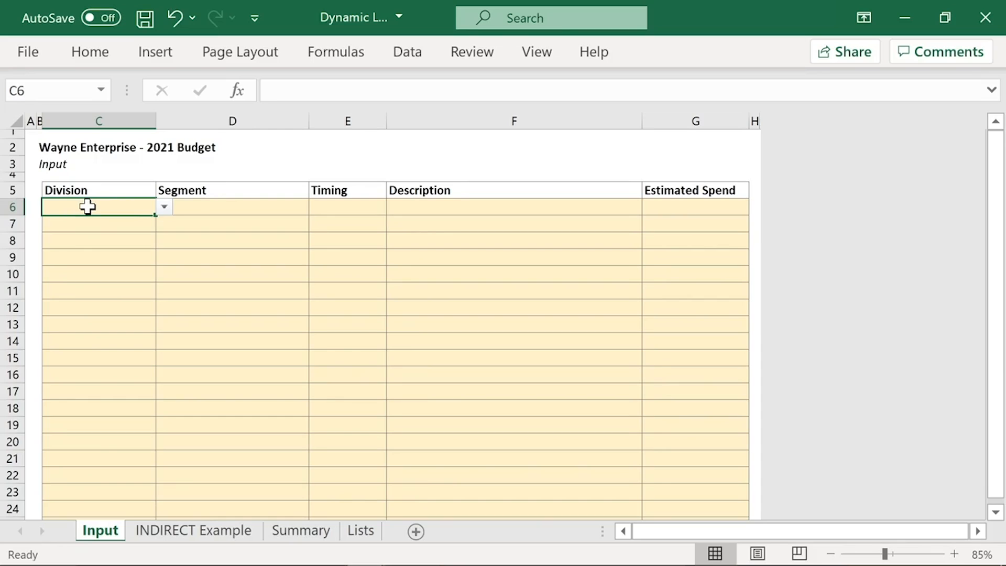
# Step: Select the Division cells C6:C30 on the Input sheet and open Data Validation for the whole range
pyautogui.scroll(-4, 128, 288)
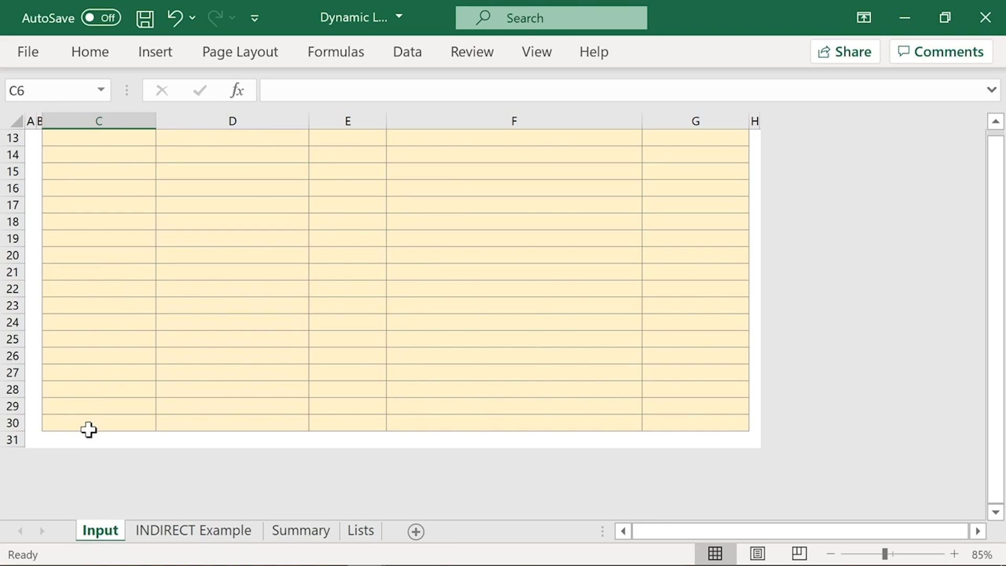
pyautogui.keyDown('shift'); pyautogui.click(90, 422); pyautogui.keyUp('shift')
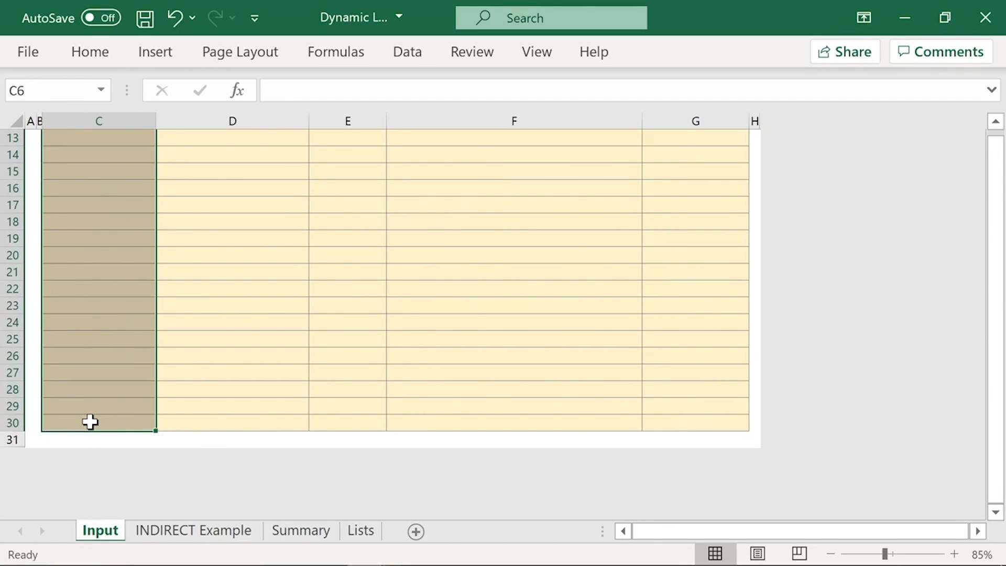
pyautogui.click(405, 57)
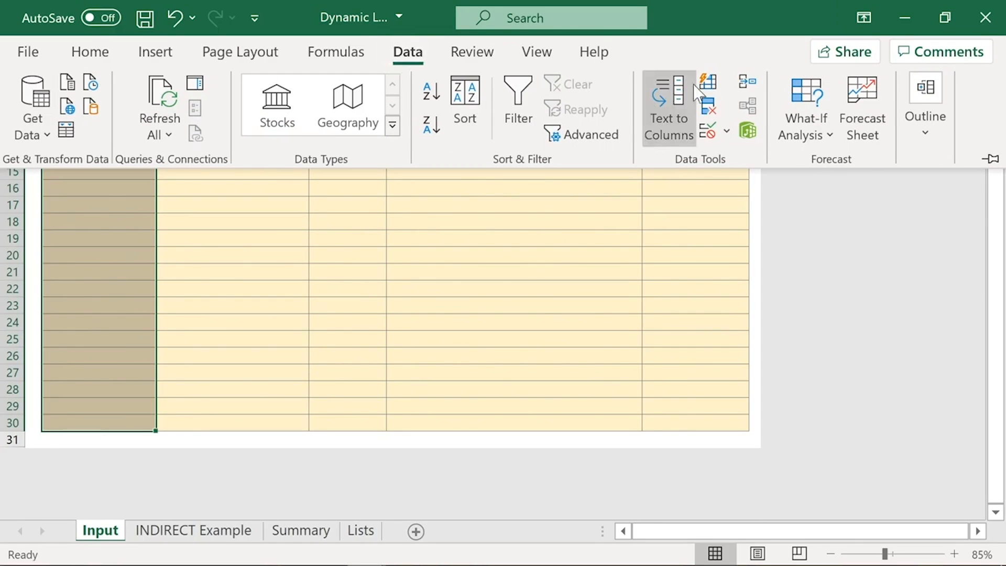
pyautogui.click(611, 206)
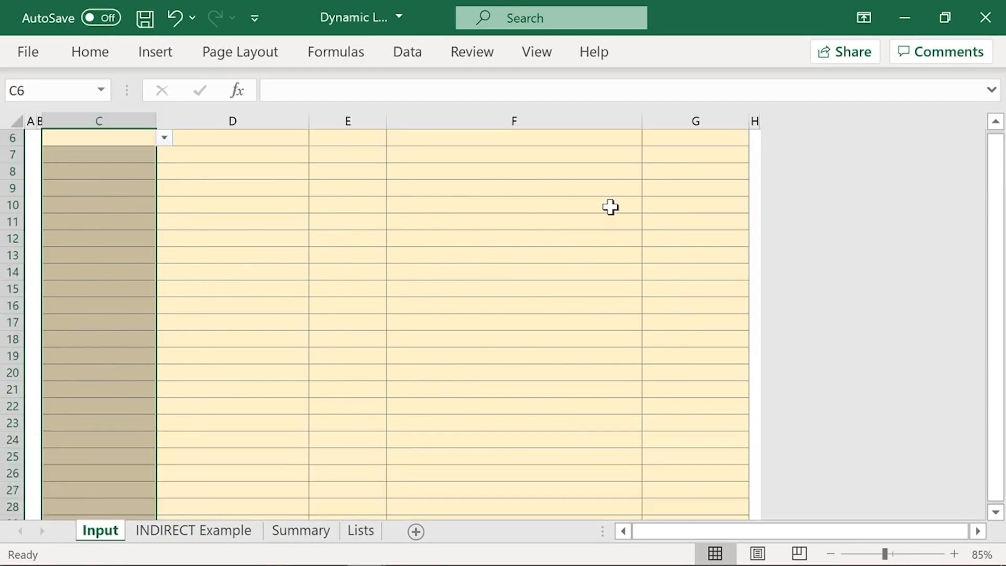
pyautogui.hotkey('alt', 'a')
pyautogui.press('v')
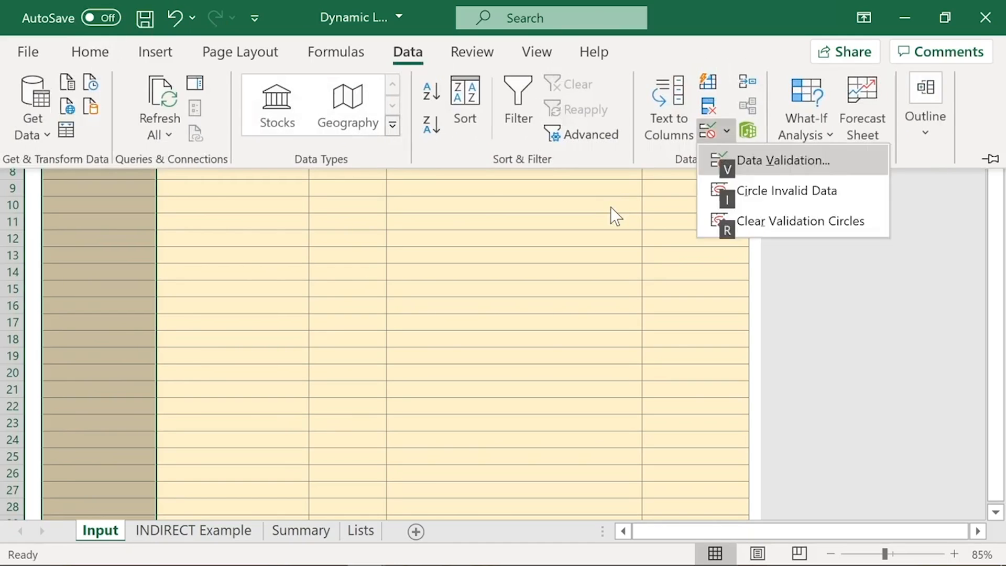
pyautogui.press('v')
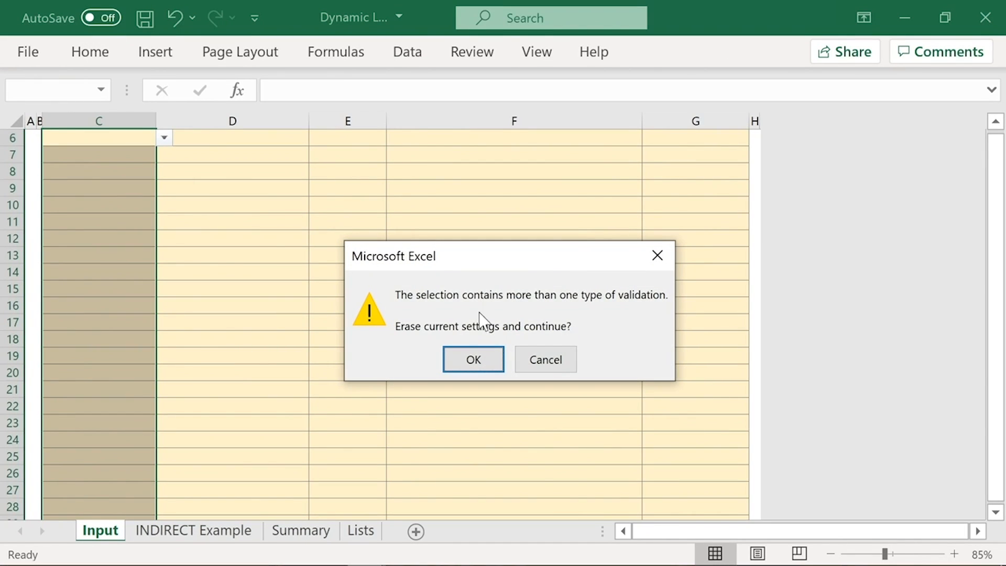
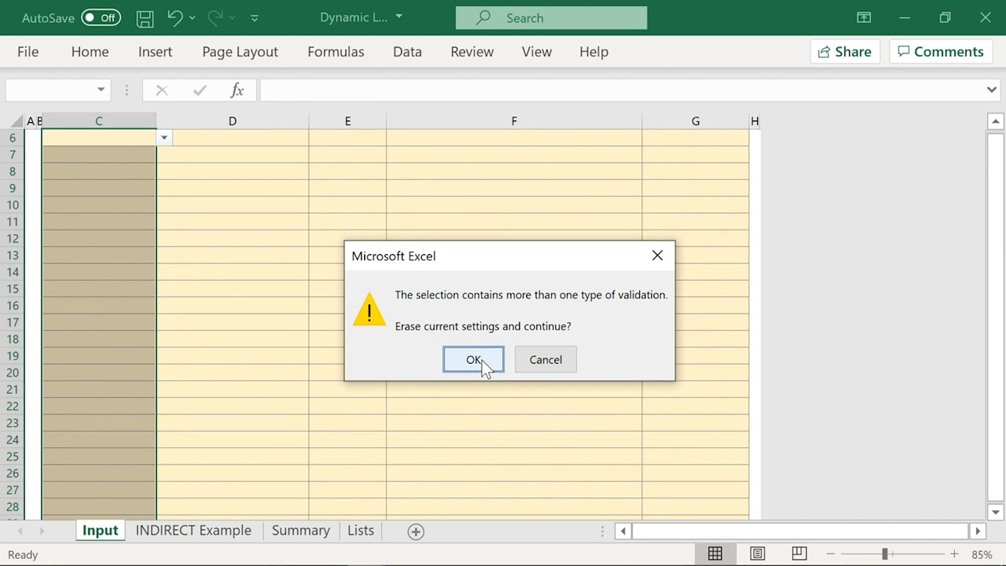
# Step: Replace the mixed validation on the selected Division cells with List validation using =Divisions as the source
pyautogui.click(482, 359)
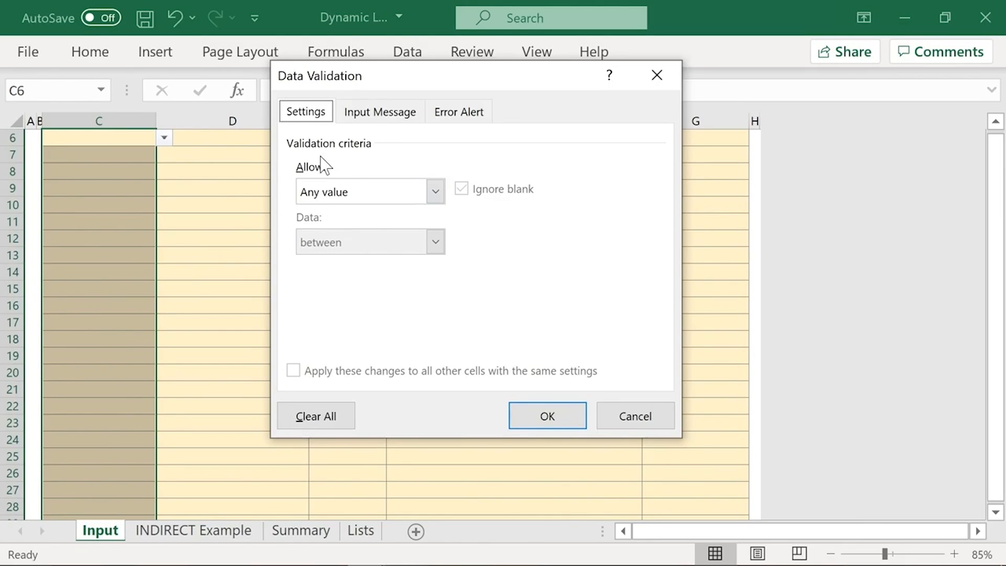
pyautogui.click(436, 195)
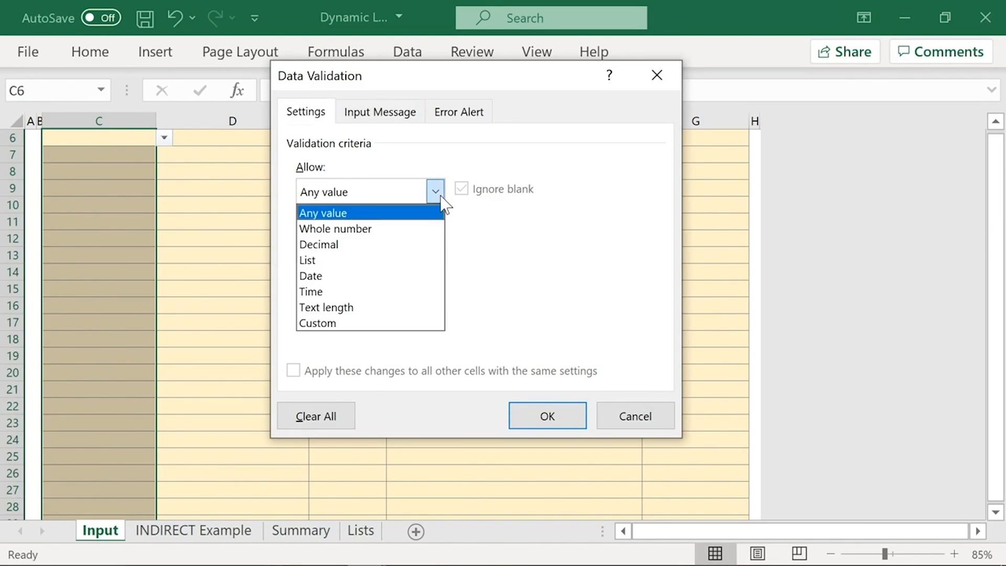
pyautogui.click(377, 263)
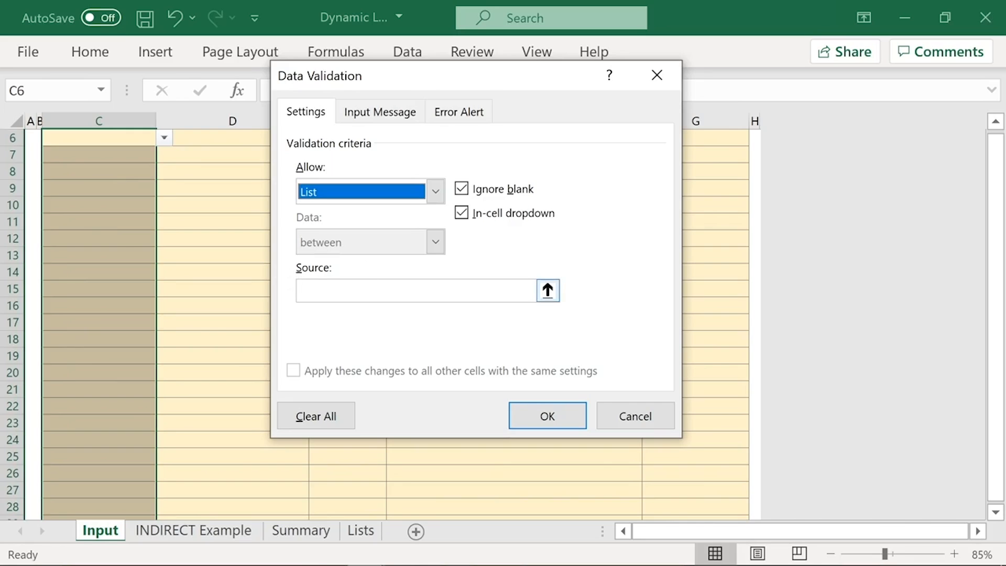
pyautogui.click(377, 290)
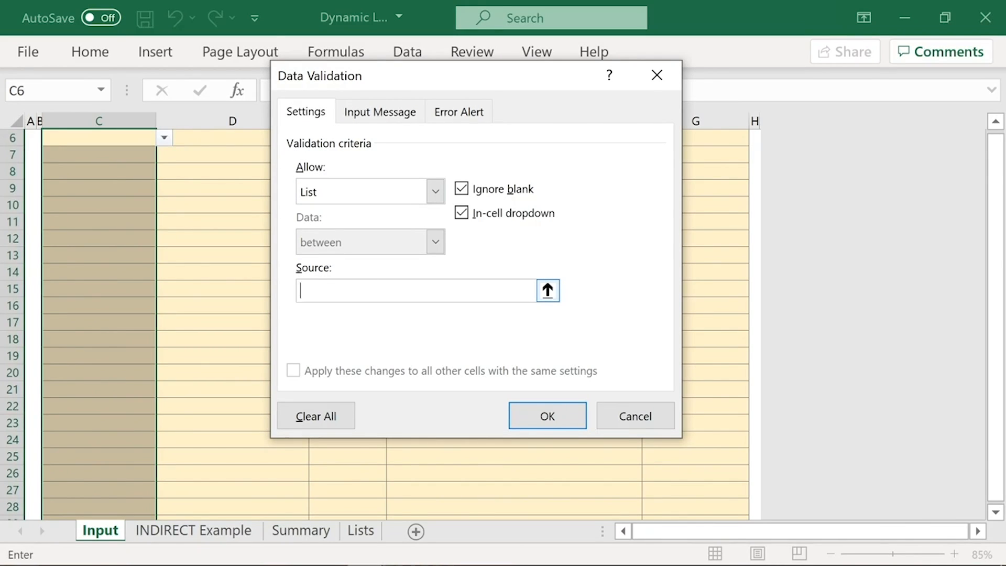
pyautogui.write('=Divisions')
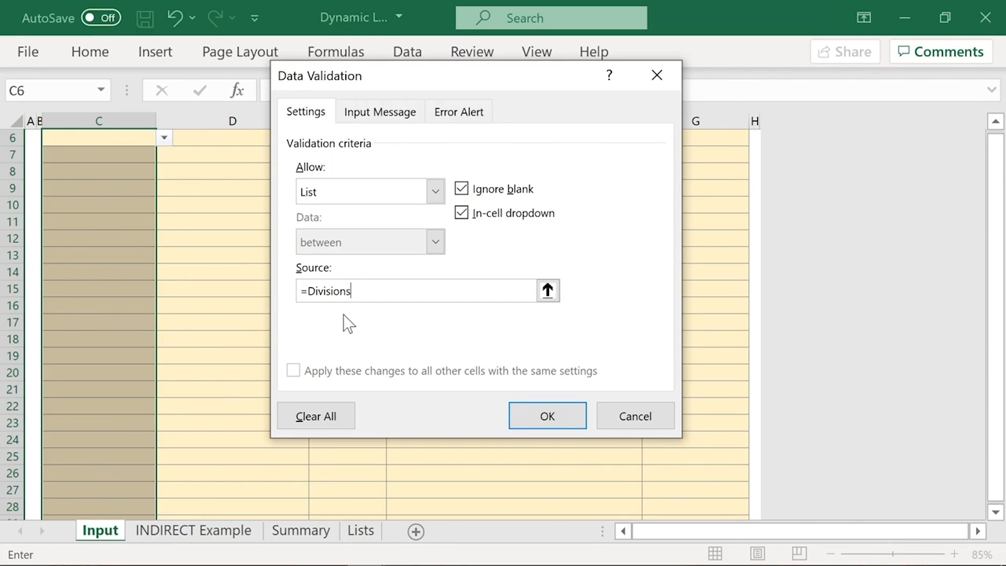
pyautogui.click(544, 415)
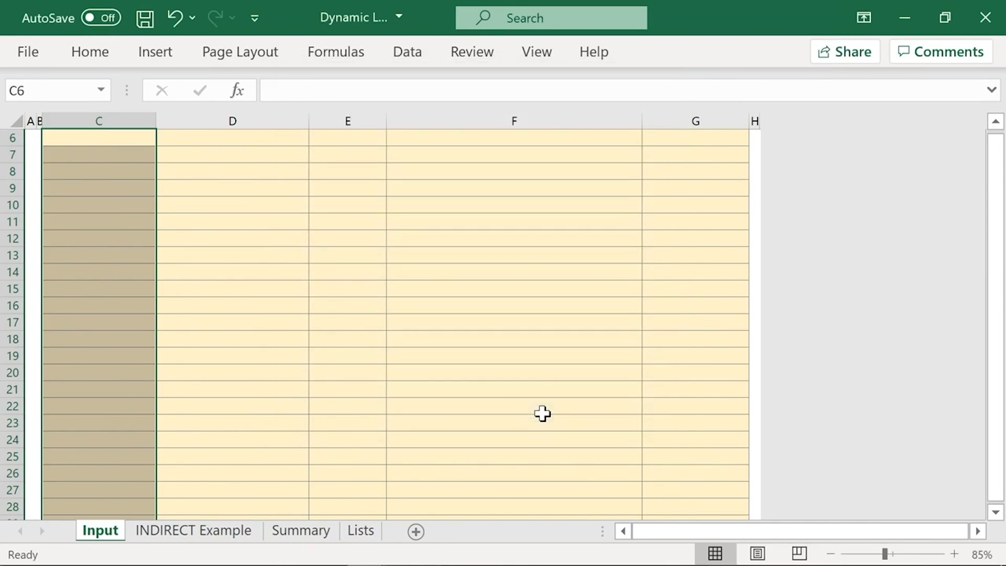
# Step: Check the Division choices offered in Input cells C6 and C9, without picking one
pyautogui.scroll(2, 199, 234)
pyautogui.click(137, 207)
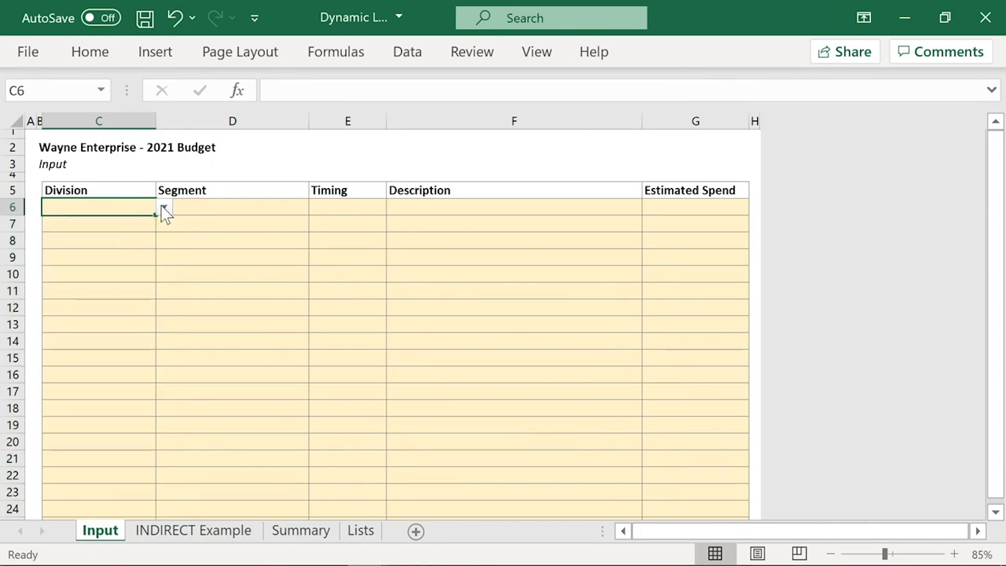
pyautogui.click(164, 208)
pyautogui.press('Escape')
pyautogui.click(149, 261)
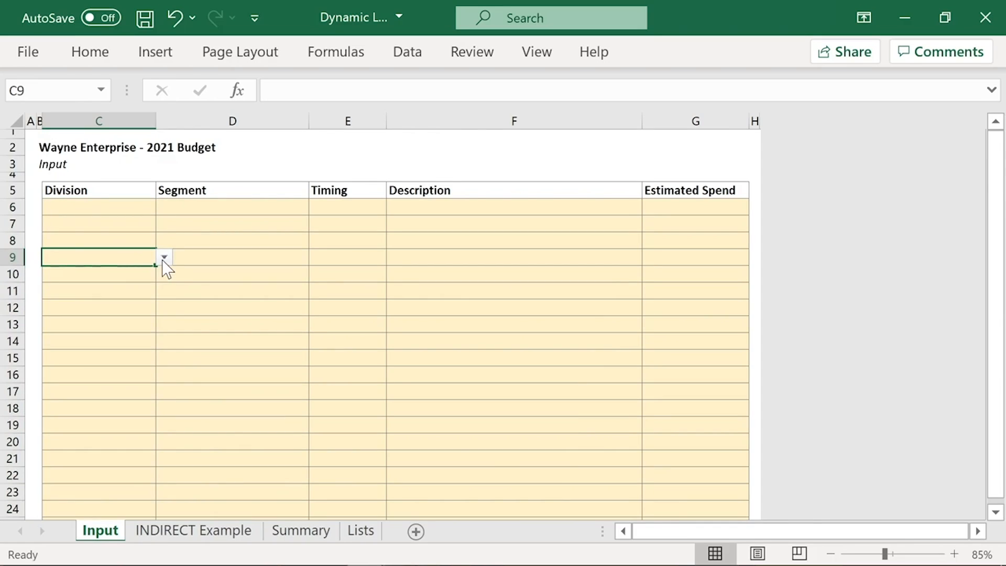
pyautogui.click(164, 257)
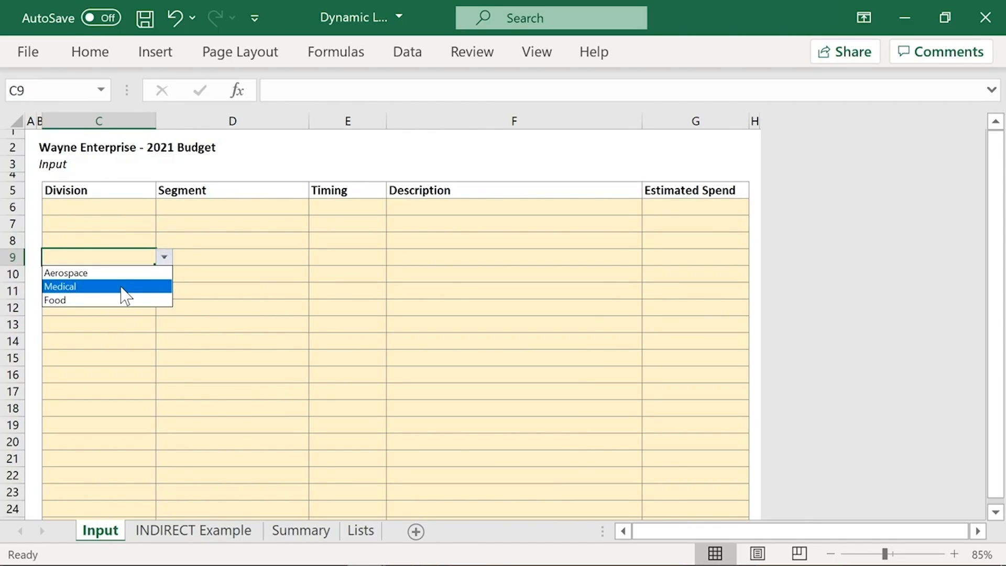
pyautogui.click(118, 205)
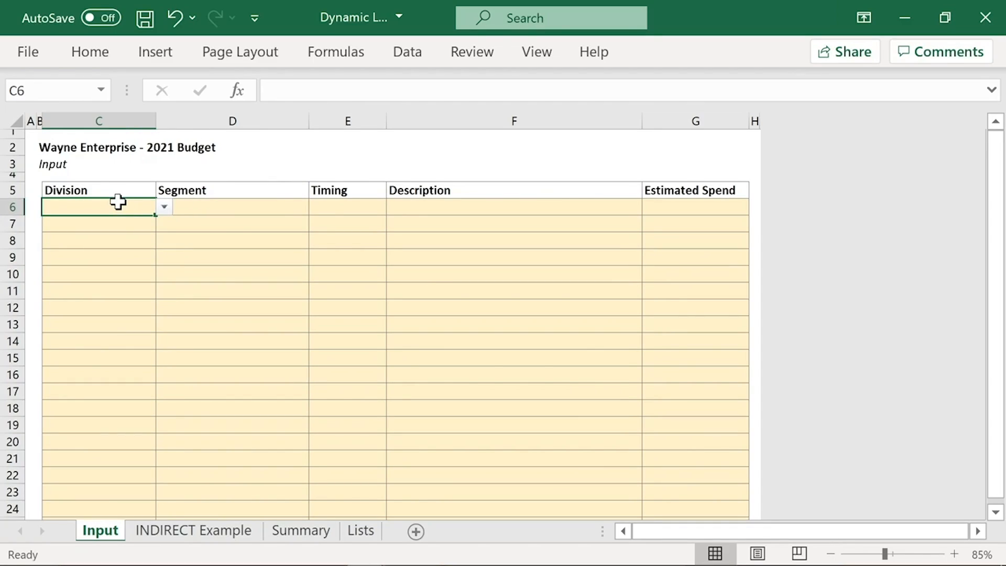
# Step: Choose Medical as the Division in Input cell C6 and move to Segment cell D6
pyautogui.click(282, 203)
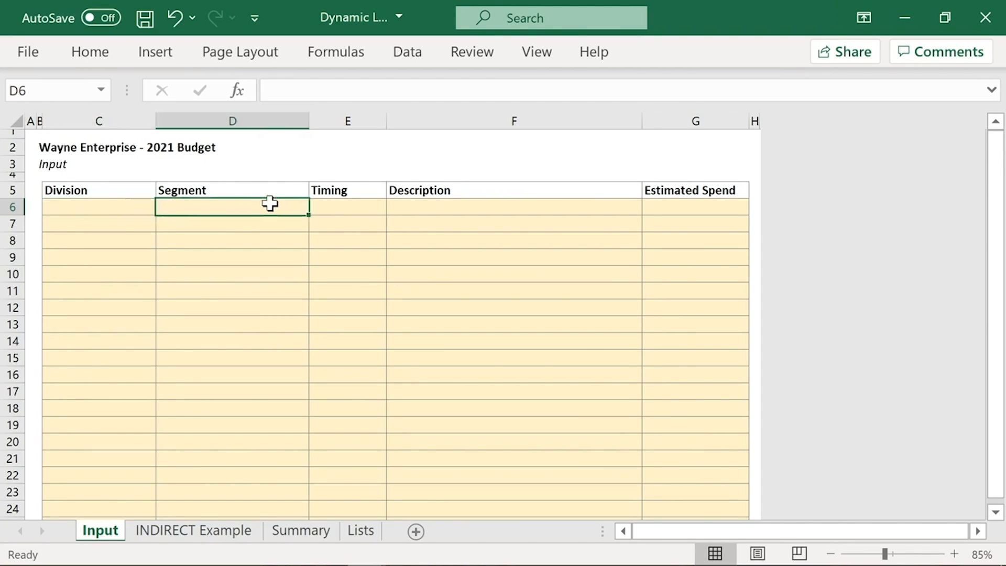
pyautogui.click(83, 204)
pyautogui.click(164, 207)
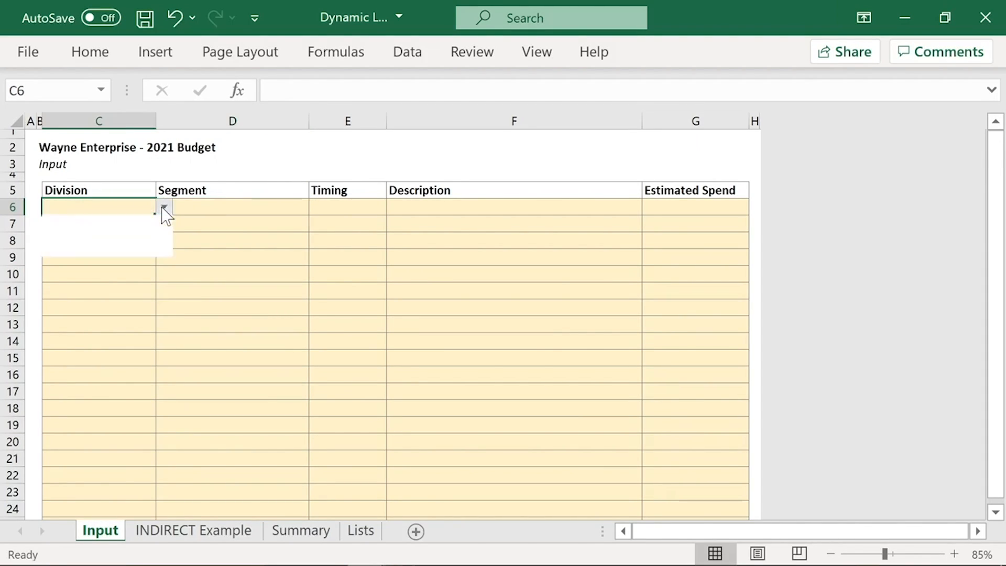
pyautogui.click(134, 239)
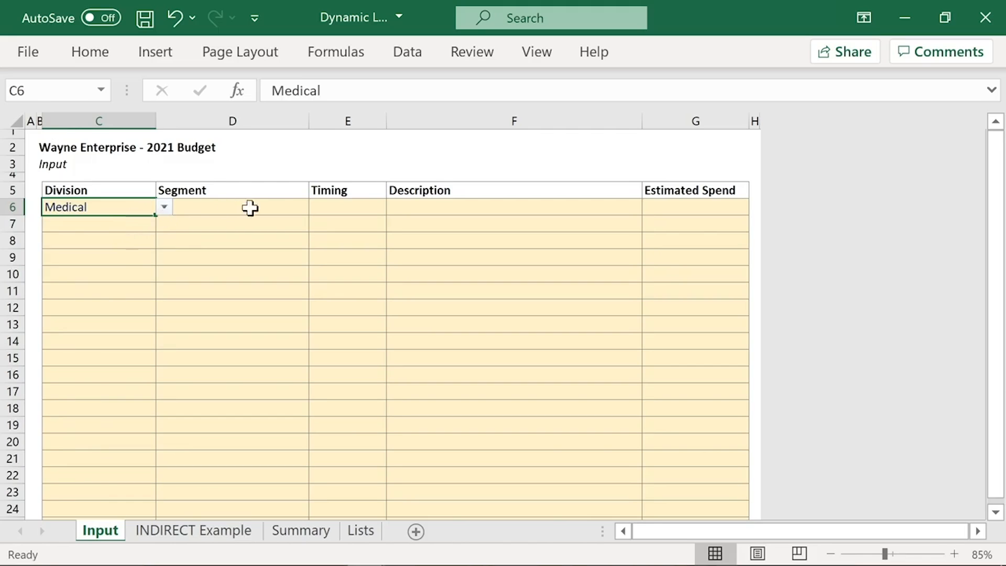
pyautogui.click(282, 206)
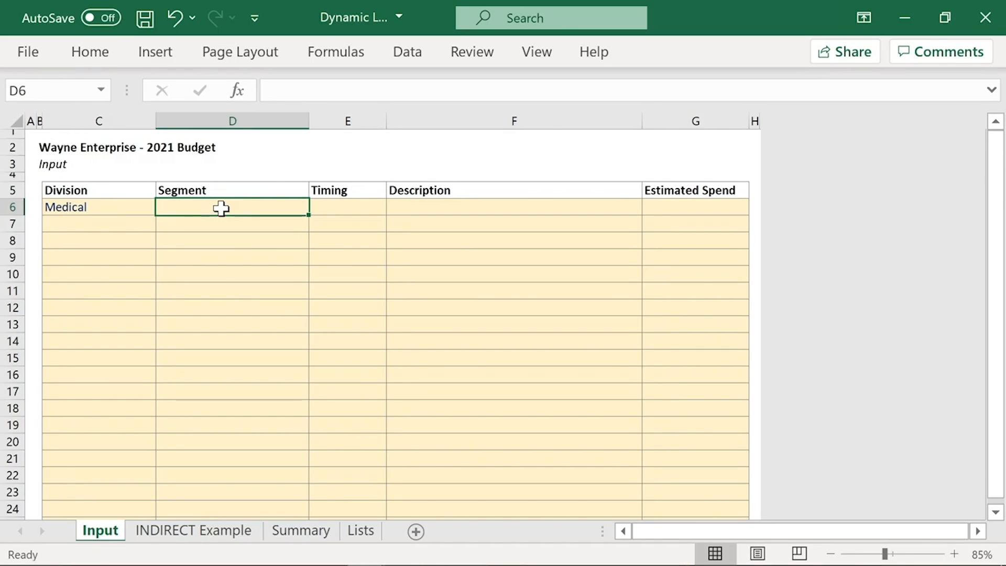
# Step: Review the other Division choices in Input cell C6 without changing the selection, then return to Segment cell D6
pyautogui.click(134, 207)
pyautogui.click(163, 208)
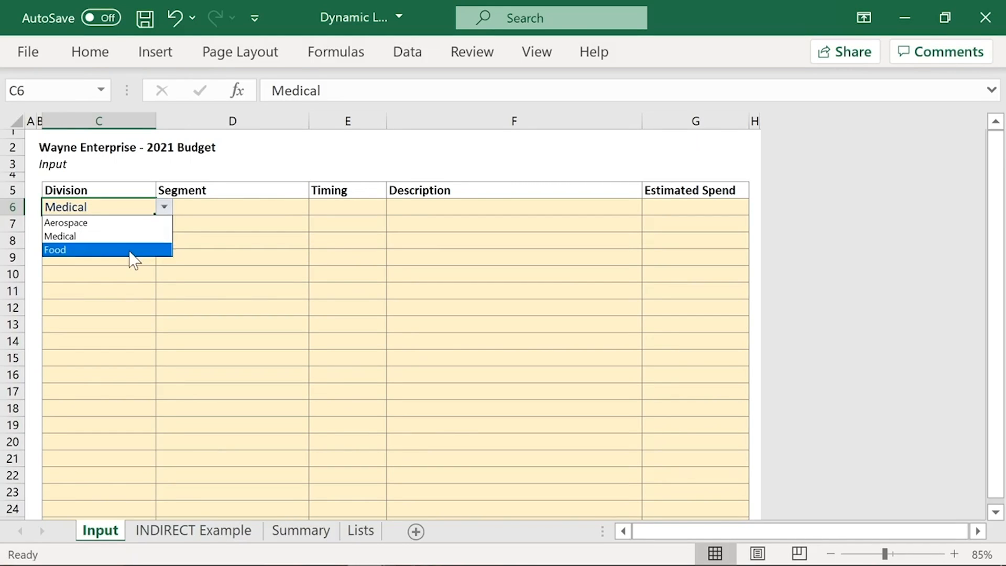
pyautogui.click(204, 209)
pyautogui.click(201, 207)
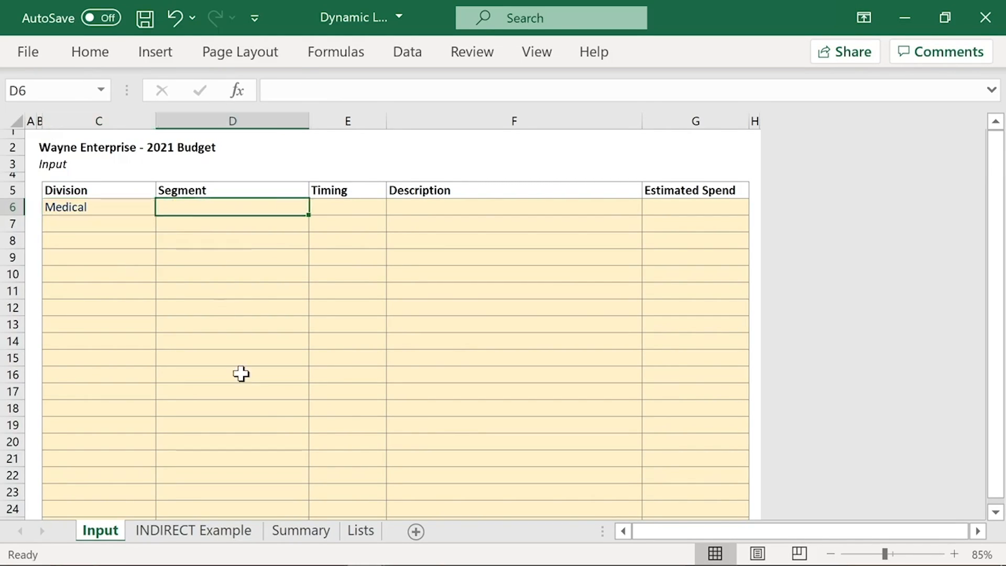
# Step: On the Lists sheet, copy Aerospace from E7 into F6 as a bold column heading beside Divisions
pyautogui.click(358, 531)
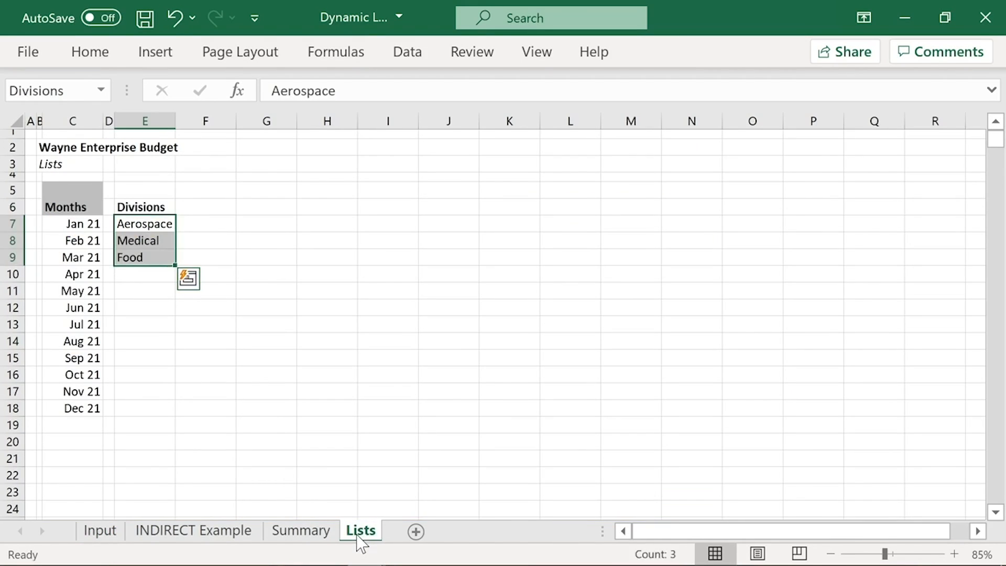
pyautogui.click(191, 236)
pyautogui.rightClick(190, 229)
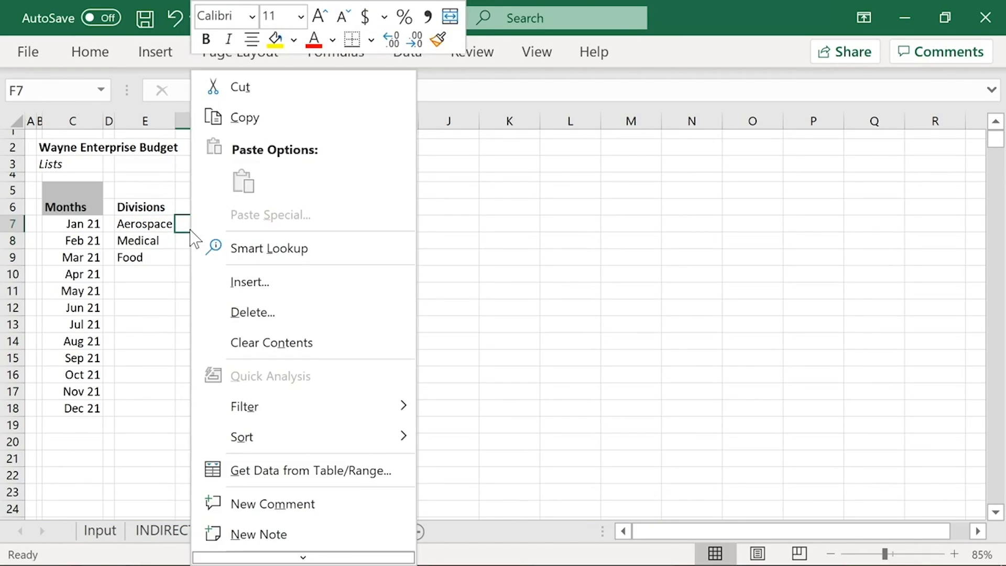
pyautogui.press('Escape')
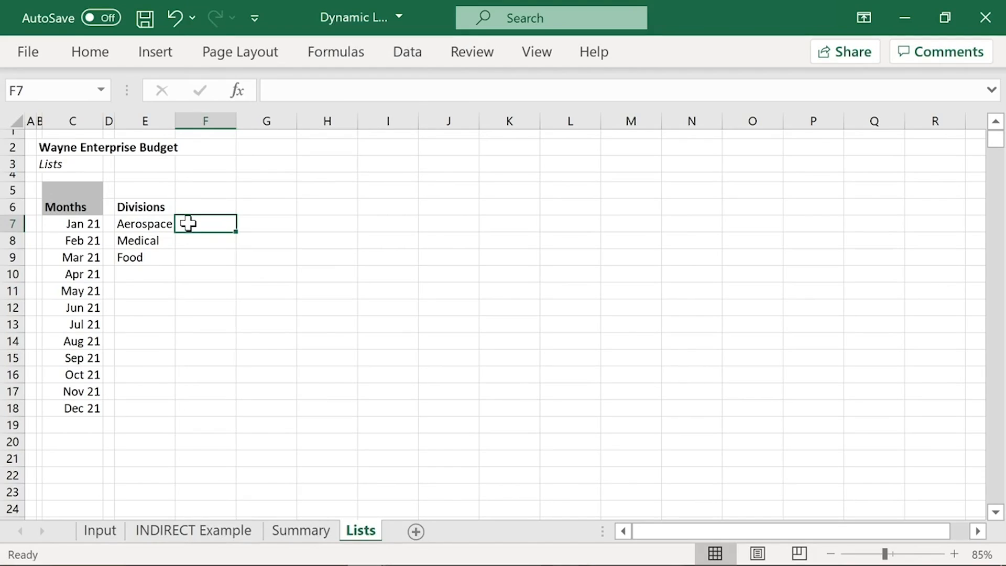
pyautogui.moveTo(162, 206); pyautogui.dragTo(151, 255)
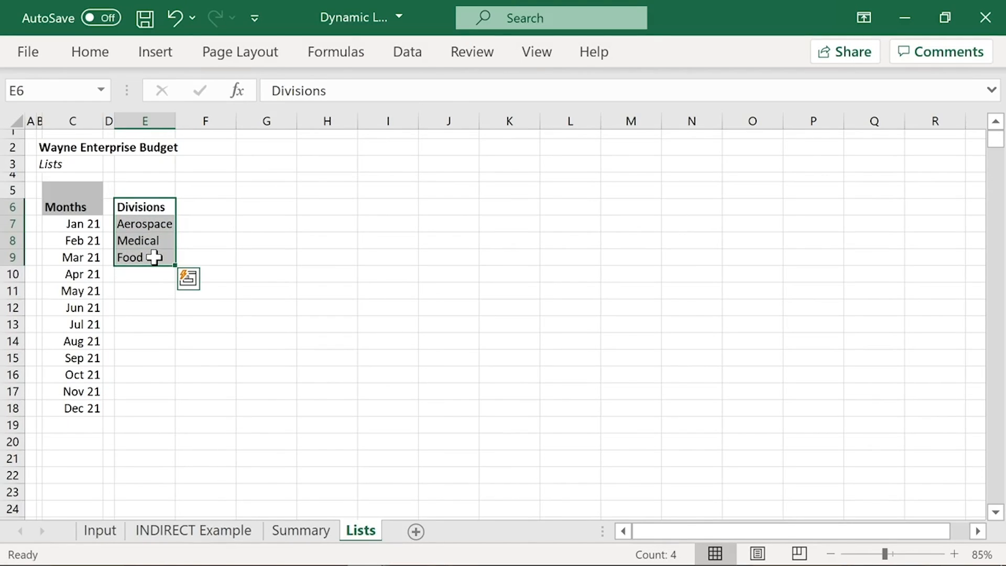
pyautogui.click(165, 207)
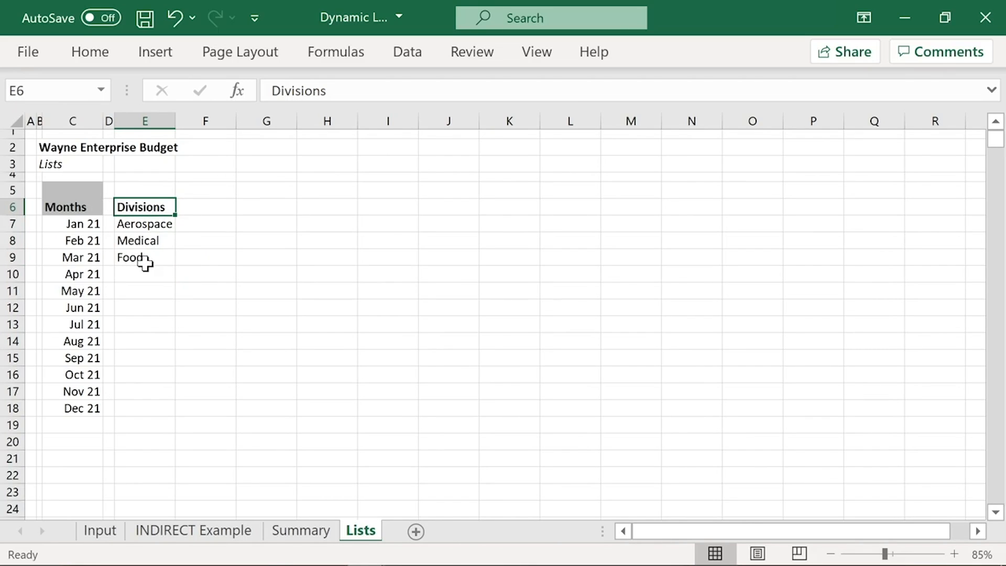
pyautogui.click(148, 225)
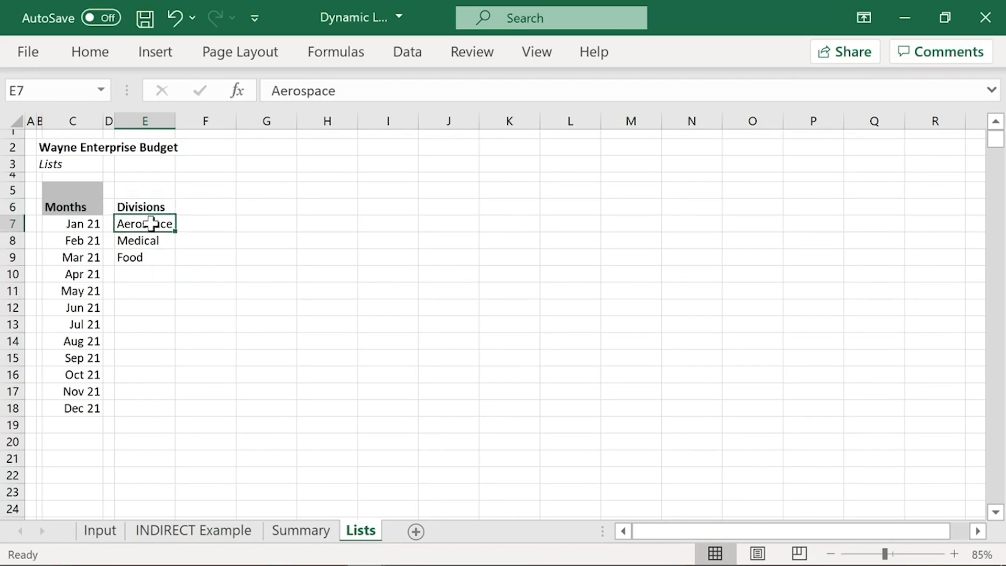
pyautogui.hotkey('ctrl', 'c')
pyautogui.click(205, 206)
pyautogui.hotkey('ctrl', 'v')
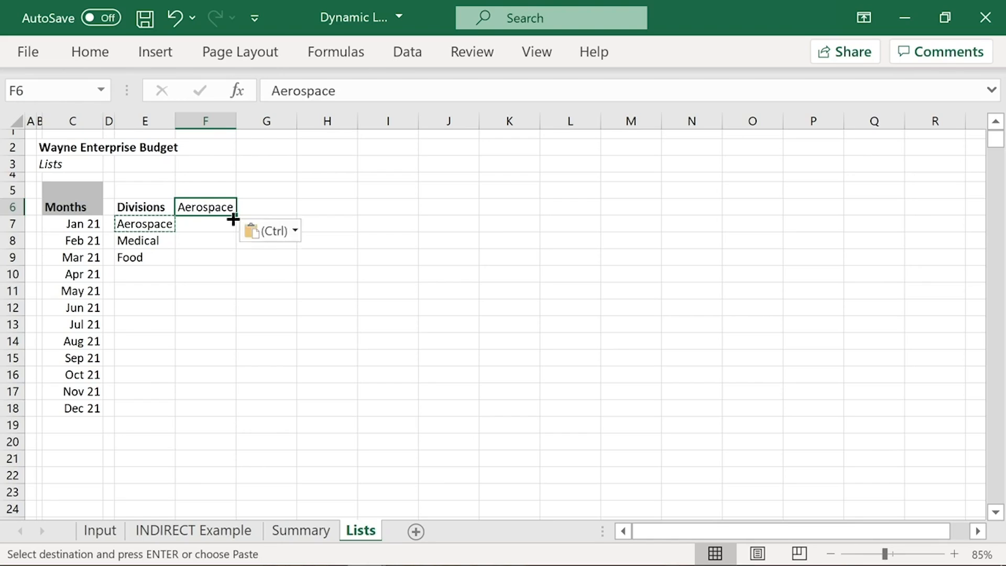
pyautogui.press('Escape')
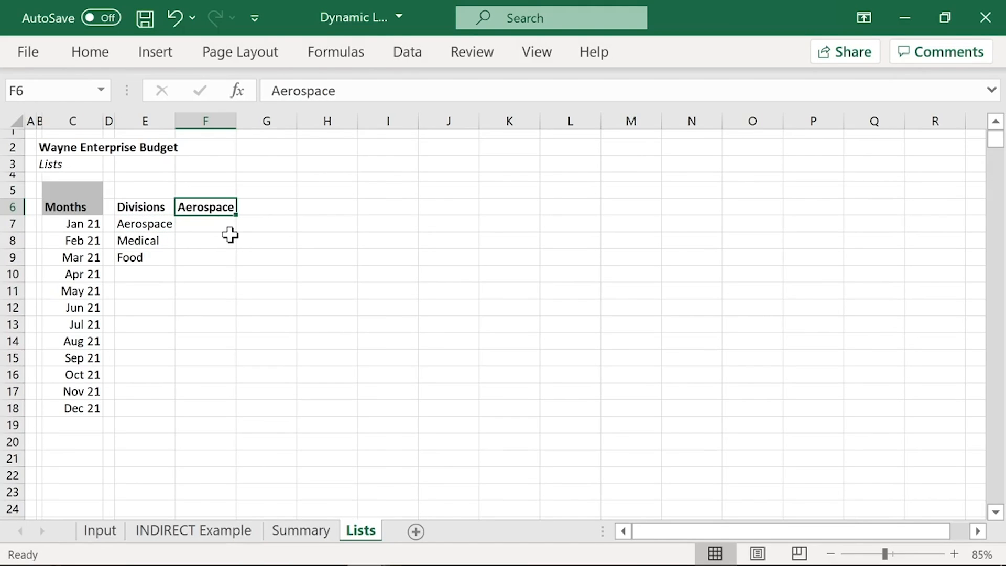
# Step: Copy the Aerospace segments from Summary C7:C11 as values into Lists F7:F11 and autofit column F
pyautogui.moveTo(215, 222)
pyautogui.mouseDown()
pyautogui.moveTo(215, 292)
pyautogui.moveTo(213, 234)
pyautogui.mouseUp()
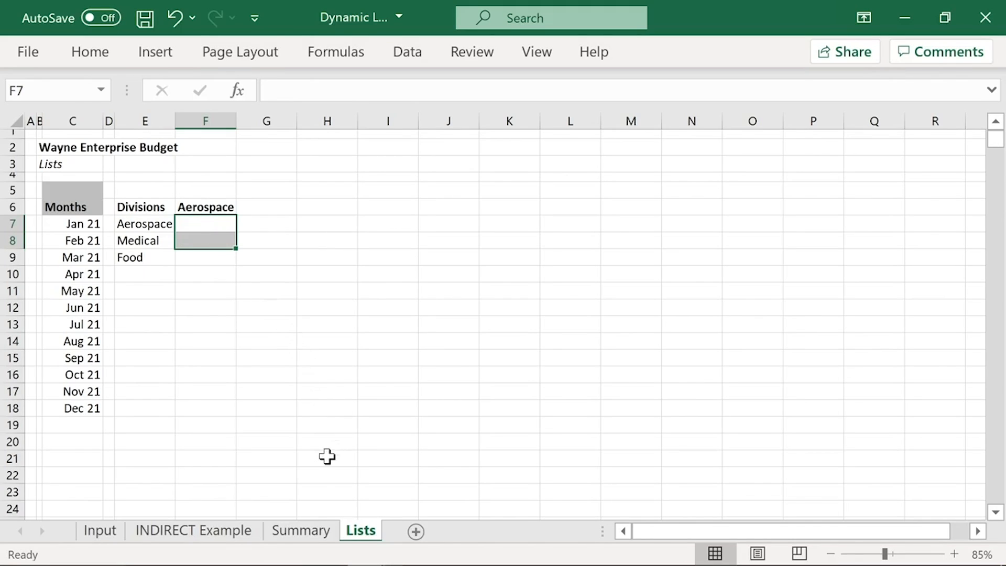
pyautogui.click(309, 533)
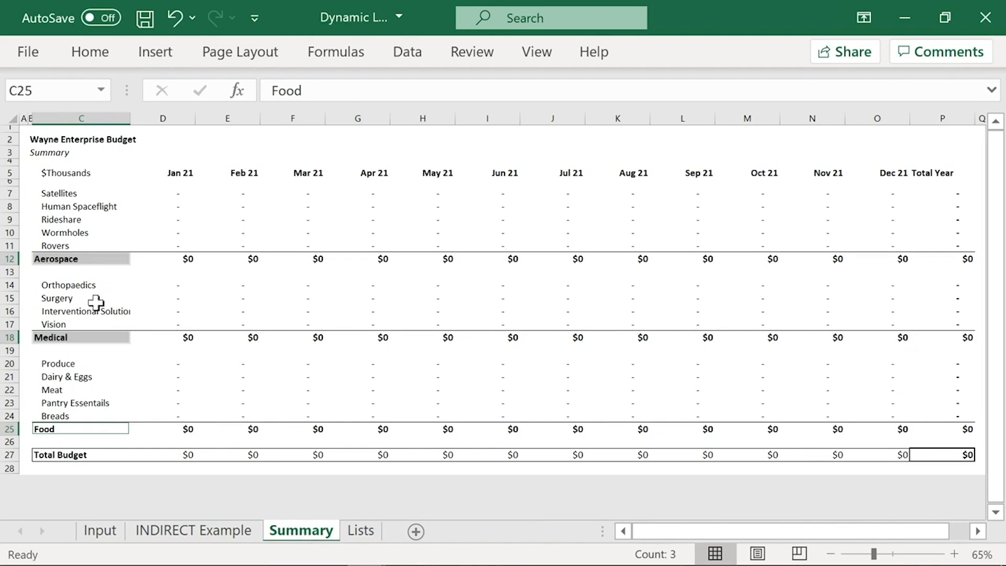
pyautogui.moveTo(72, 194); pyautogui.dragTo(83, 242)
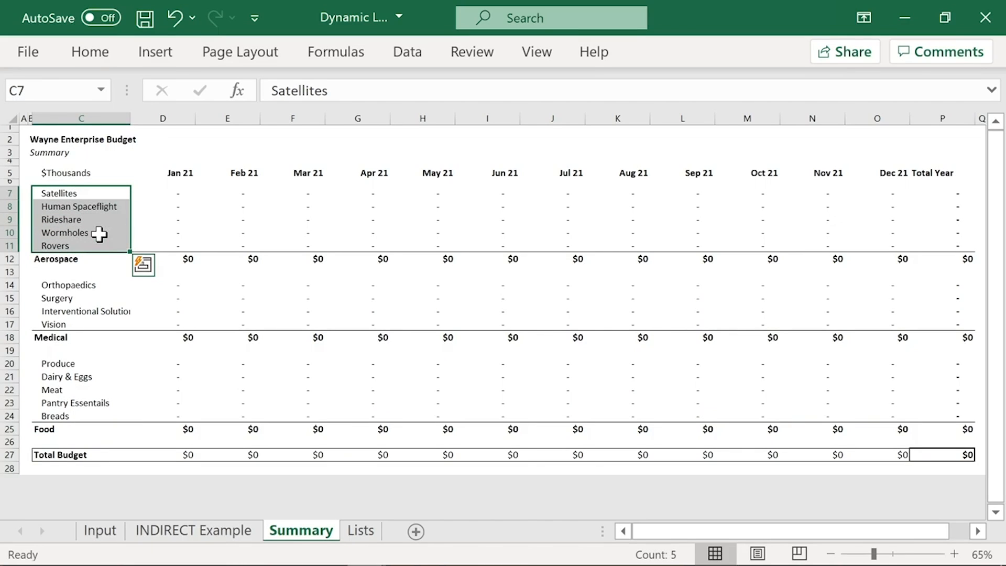
pyautogui.hotkey('ctrl', 'c')
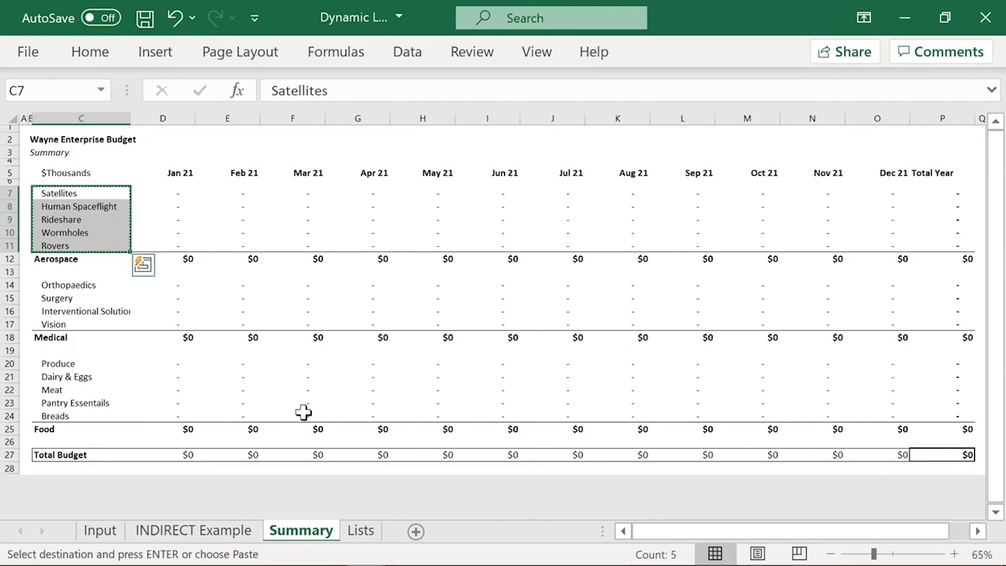
pyautogui.click(350, 531)
pyautogui.moveTo(220, 221); pyautogui.dragTo(193, 225)
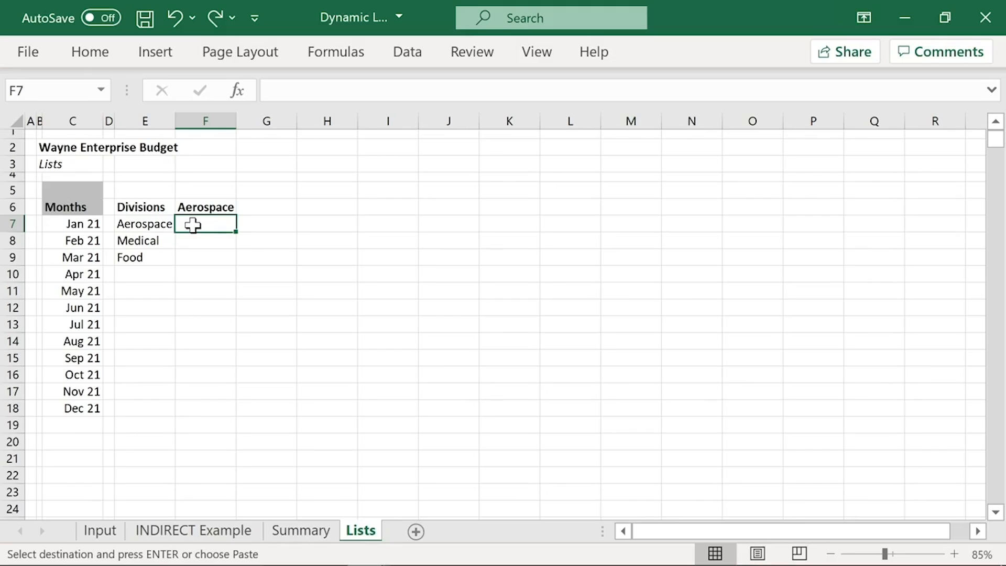
pyautogui.rightClick(192, 224)
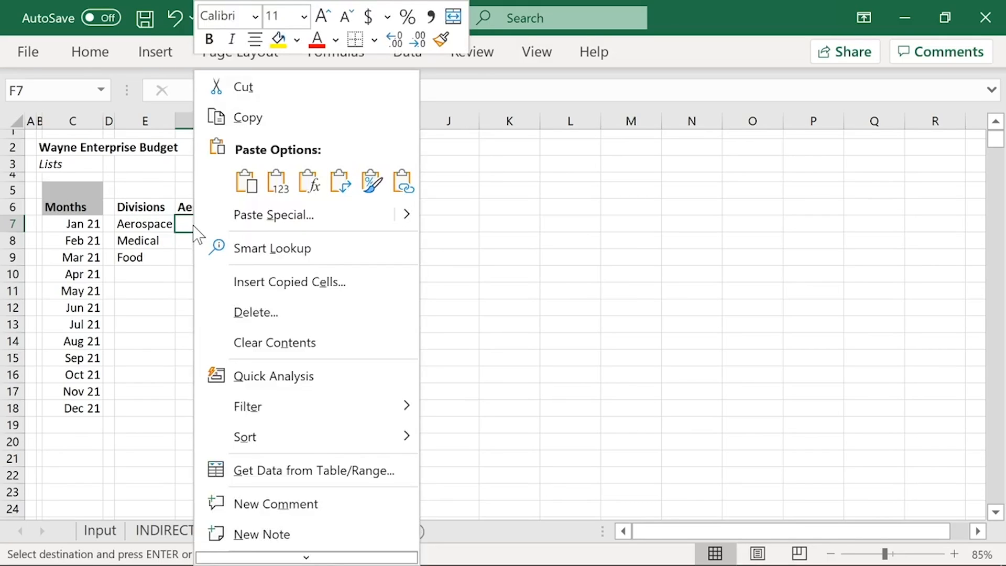
pyautogui.click(245, 182)
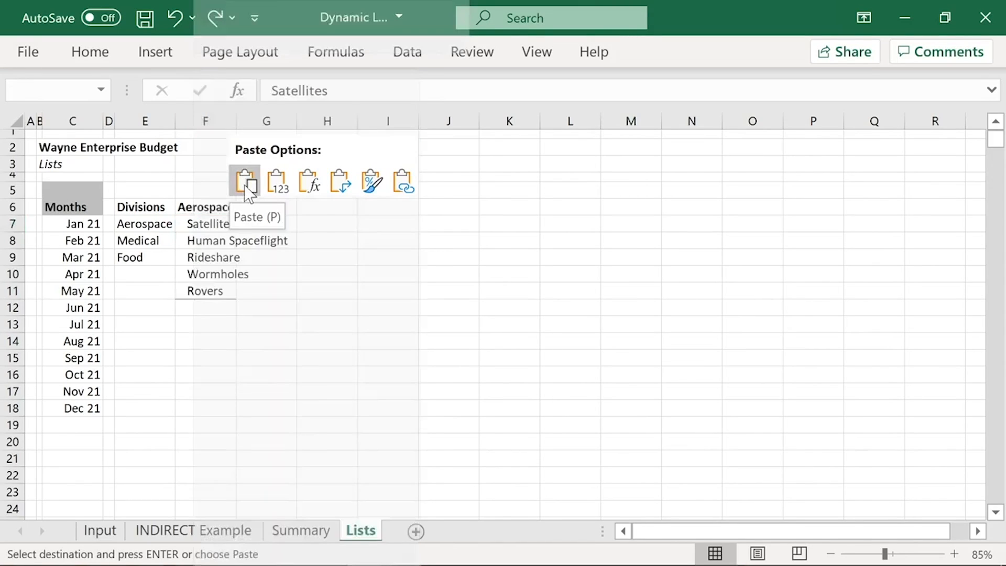
pyautogui.click(274, 183)
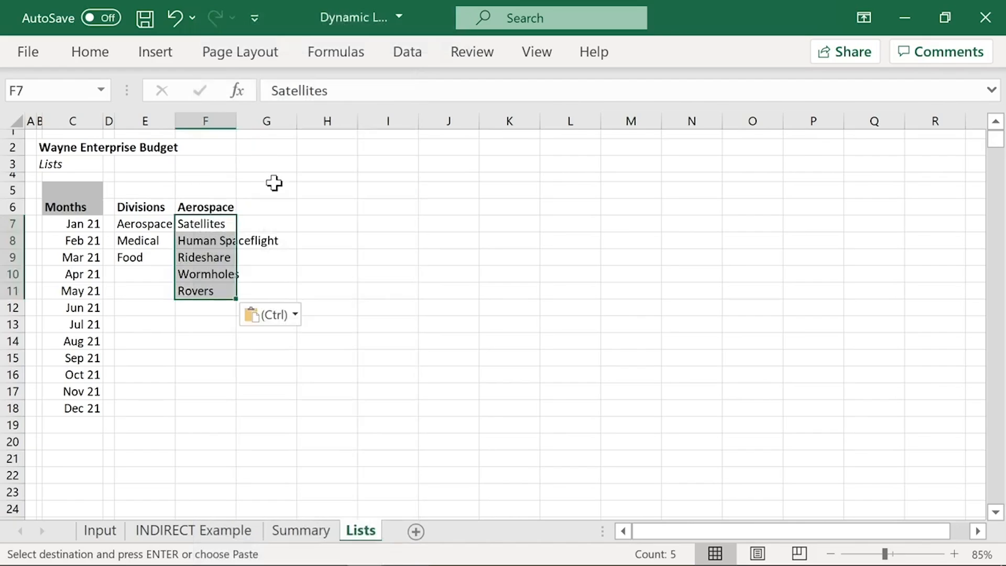
pyautogui.click(185, 210)
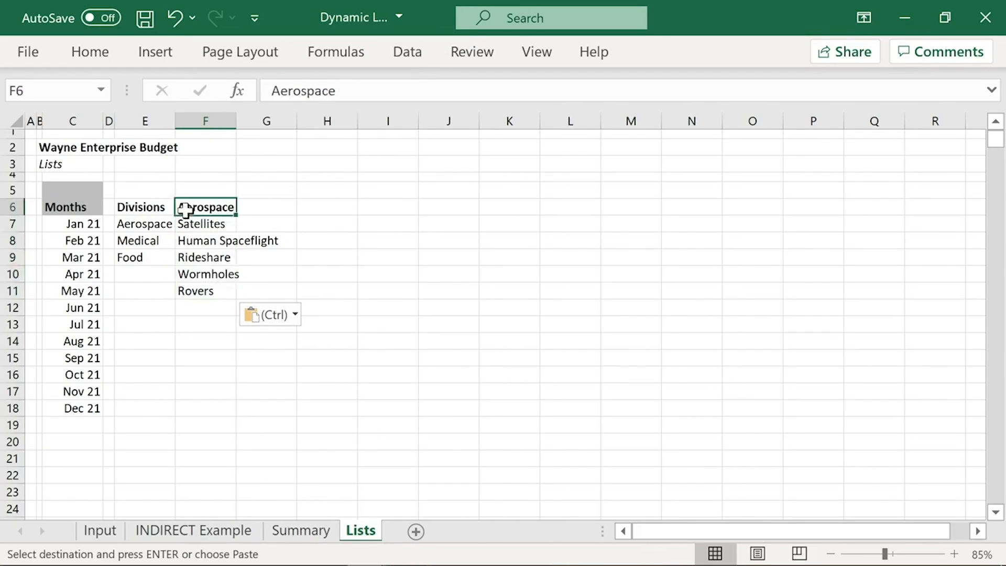
pyautogui.doubleClick(237, 118)
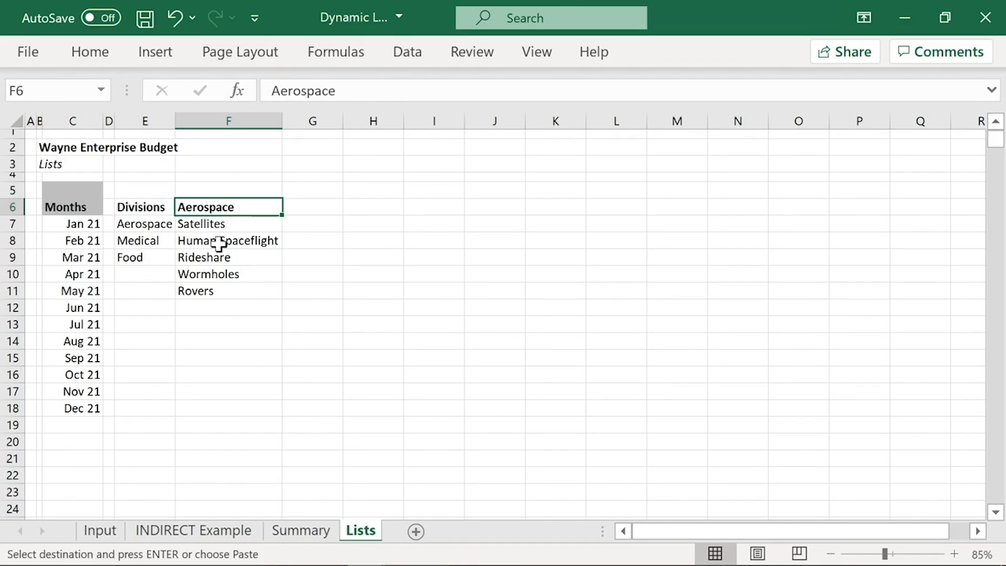
# Step: Copy Medical from E8 into G6 on the Lists sheet as the next column heading
pyautogui.click(131, 241)
pyautogui.hotkey('ctrl', 'c')
pyautogui.click(299, 207)
pyautogui.hotkey('ctrl', 'v')
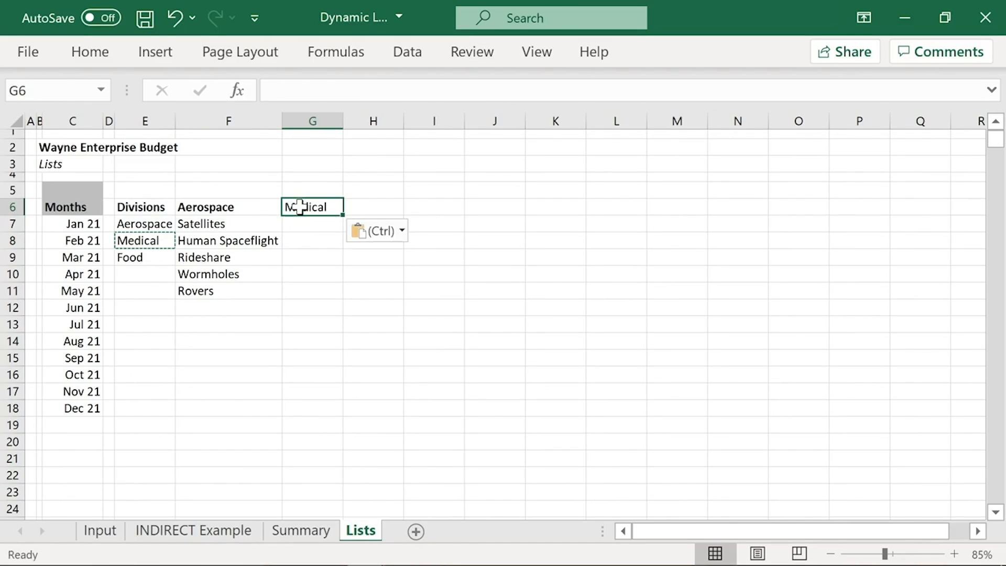
# Step: Bold the Medical heading in Lists G6, copy Summary C14:C17 as values into G7:G10 and autofit column G
pyautogui.hotkey('ctrl', 'b')
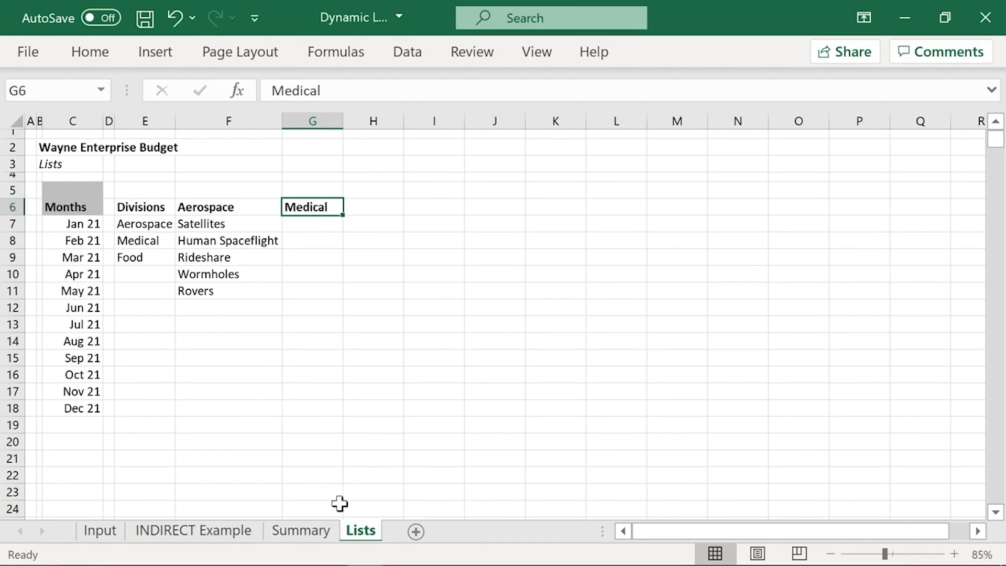
pyautogui.click(300, 530)
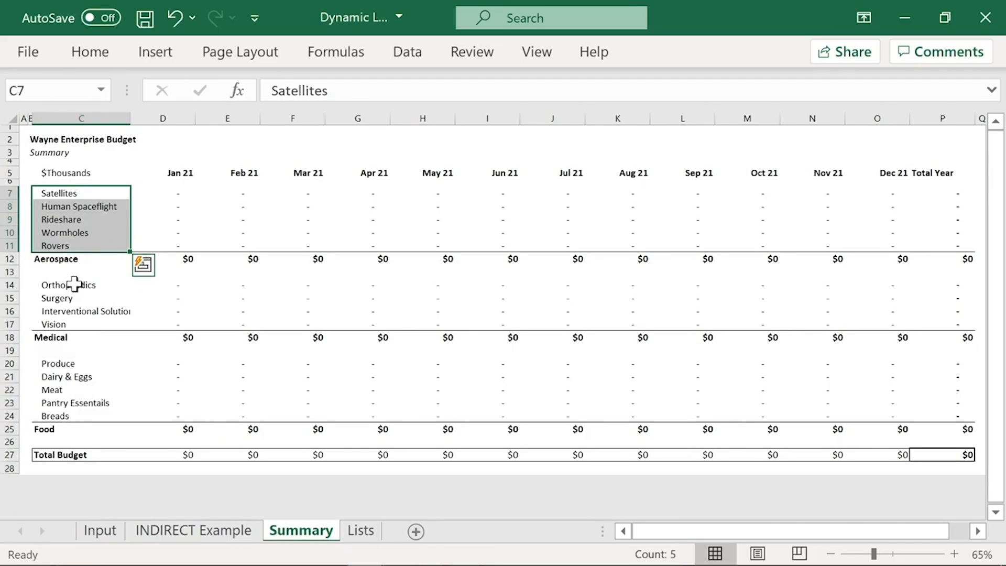
pyautogui.moveTo(75, 284); pyautogui.dragTo(76, 316)
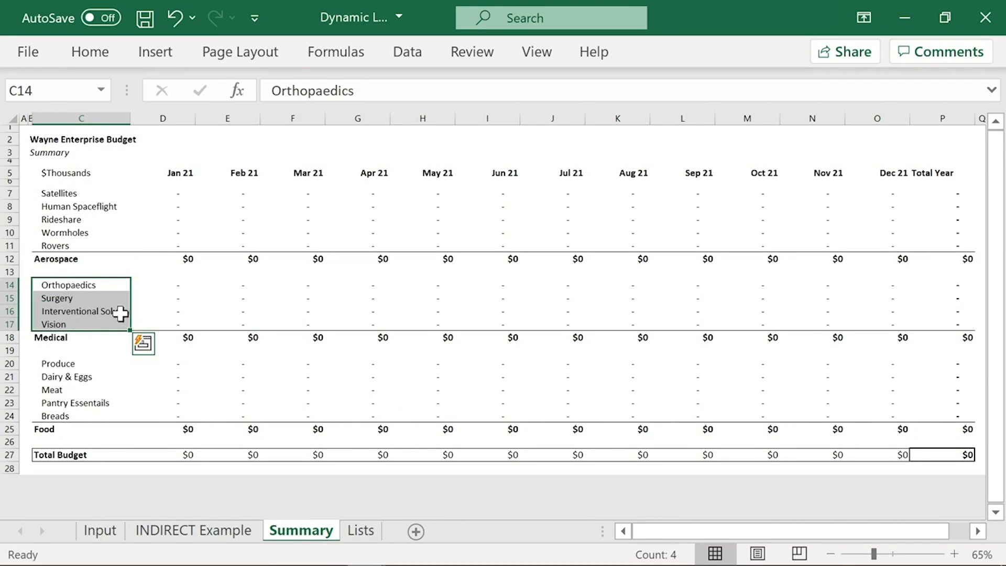
pyautogui.hotkey('ctrl', 'c')
pyautogui.click(362, 530)
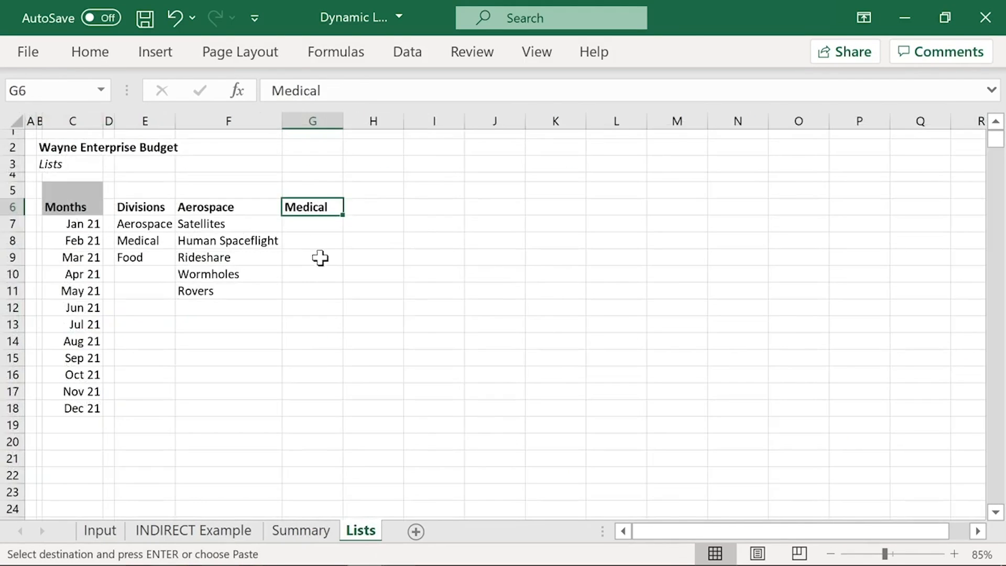
pyautogui.click(325, 225)
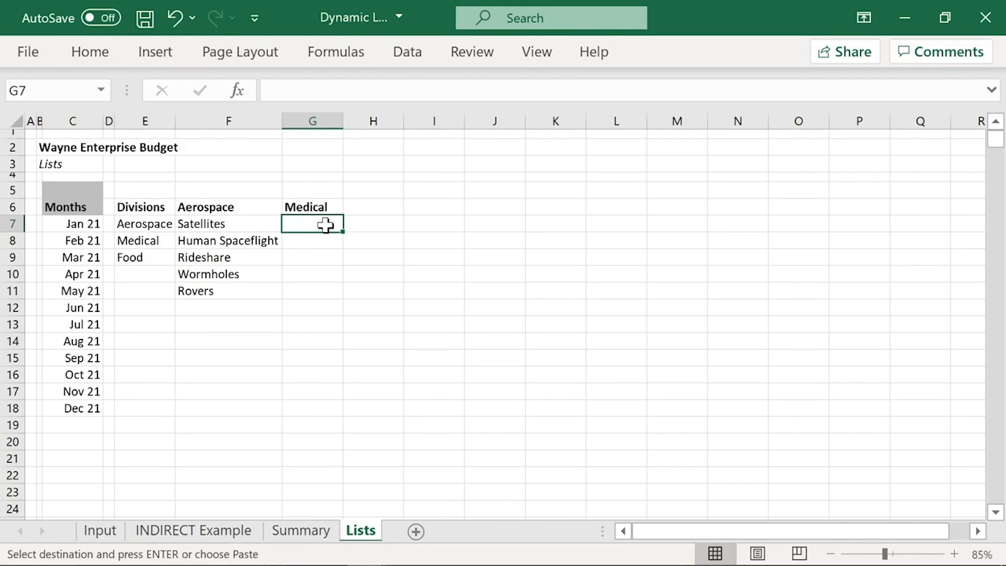
pyautogui.press('alt')
pyautogui.press('e')
pyautogui.press('s')
pyautogui.press('v')
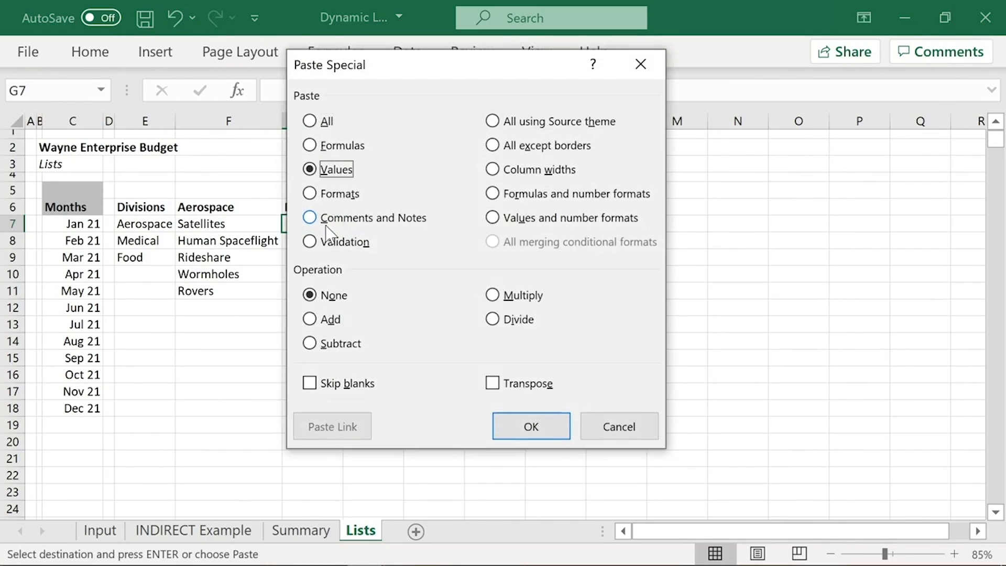
pyautogui.press('Return')
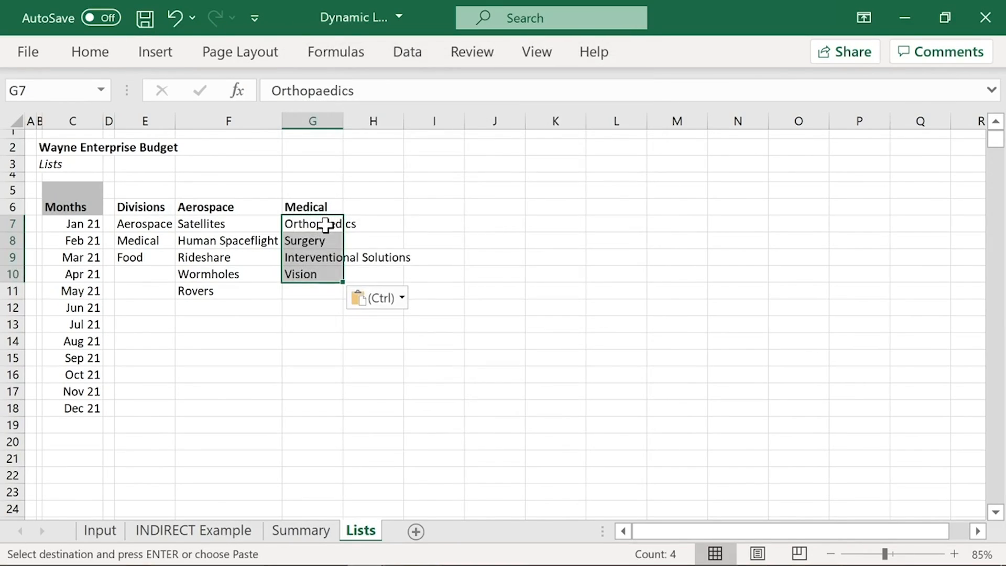
pyautogui.doubleClick(343, 119)
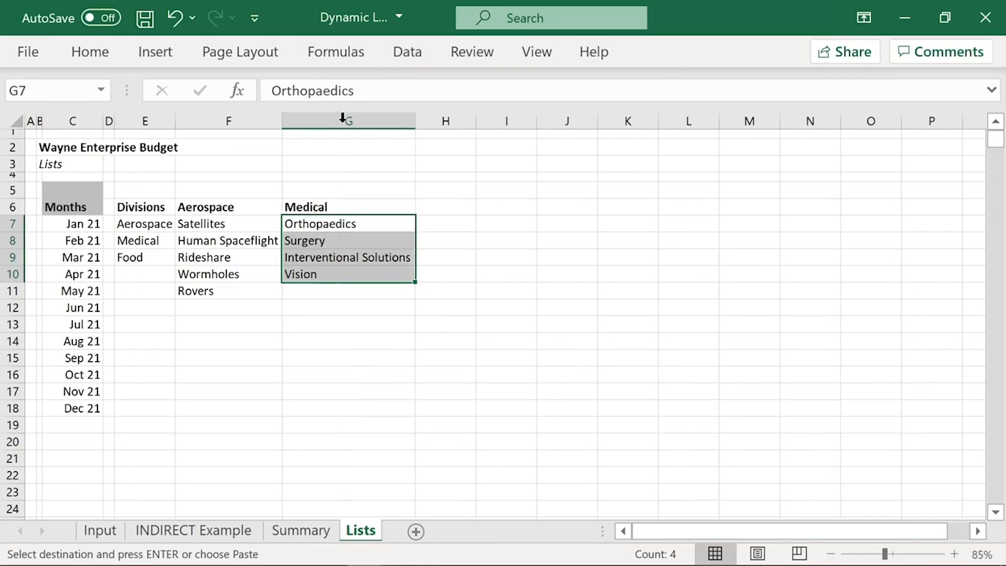
# Step: Copy Food from E9 into H6 on the Lists sheet as a bold column heading beside Medical
pyautogui.click(138, 259)
pyautogui.hotkey('ctrl', 'c')
pyautogui.click(432, 206)
pyautogui.hotkey('ctrl', 'v')
pyautogui.press('Escape')
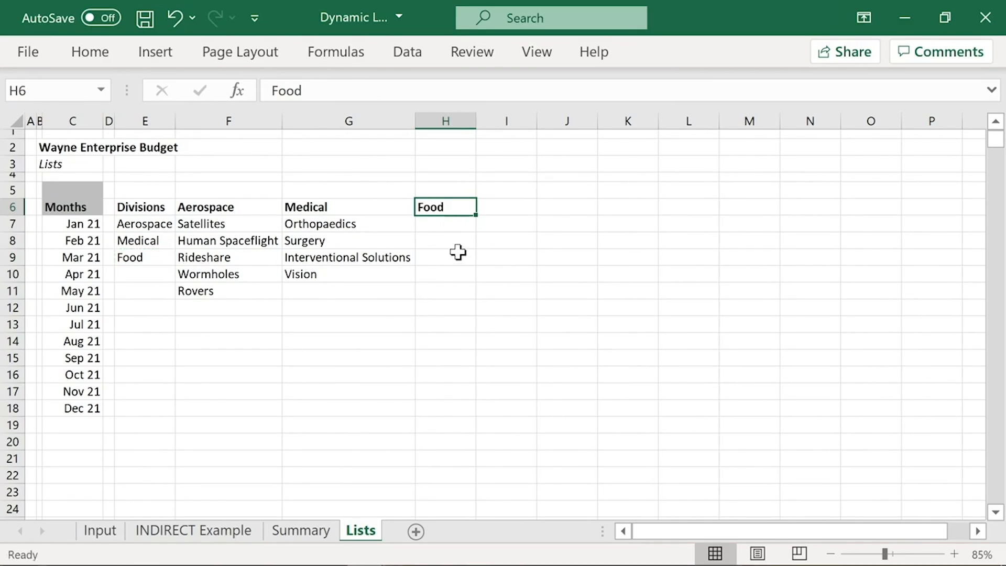
# Step: Copy the Food segments from Summary C20:C24 as values into Lists H7:H11 and autofit column H
pyautogui.click(308, 533)
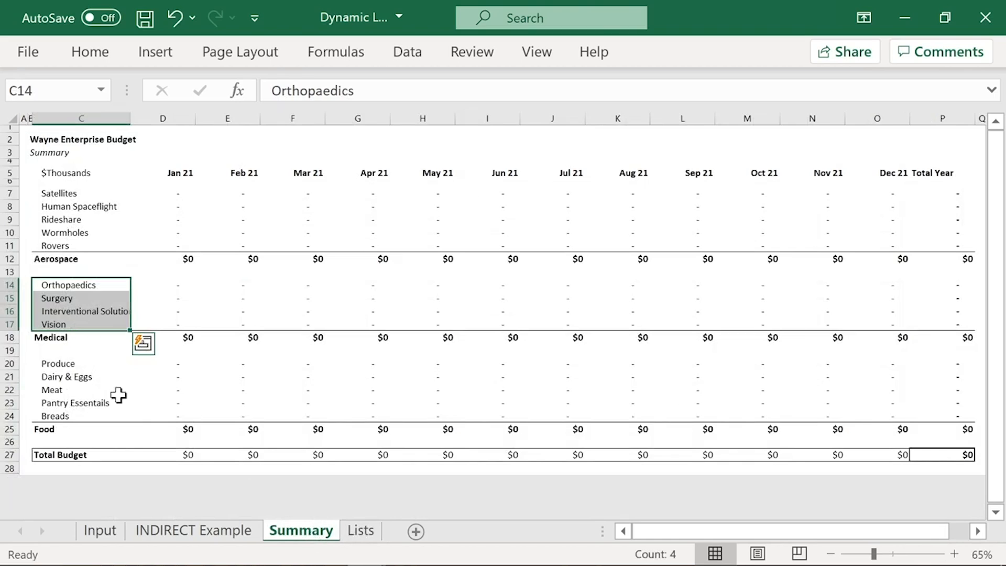
pyautogui.moveTo(68, 361); pyautogui.dragTo(68, 413)
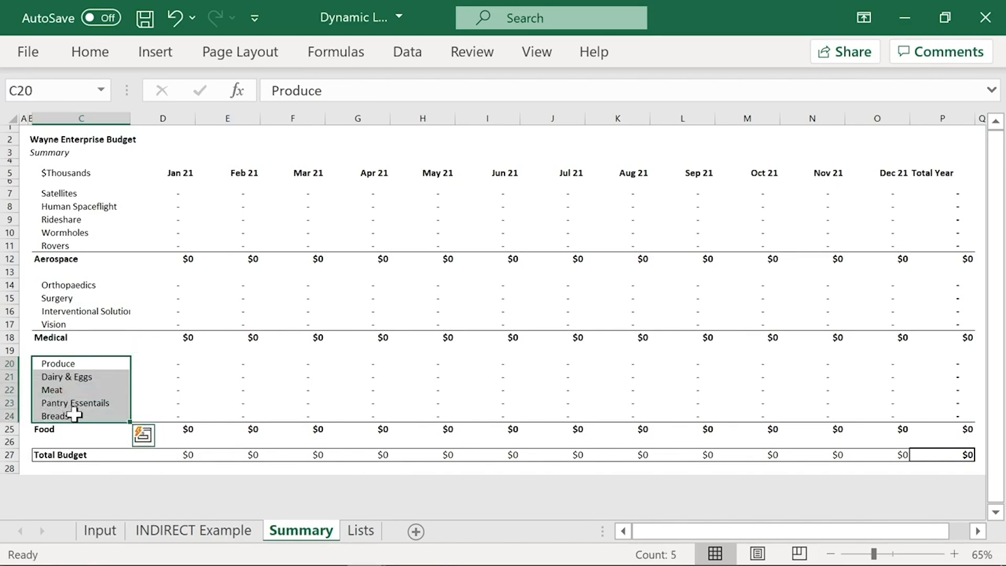
pyautogui.hotkey('ctrl', 'c')
pyautogui.click(360, 532)
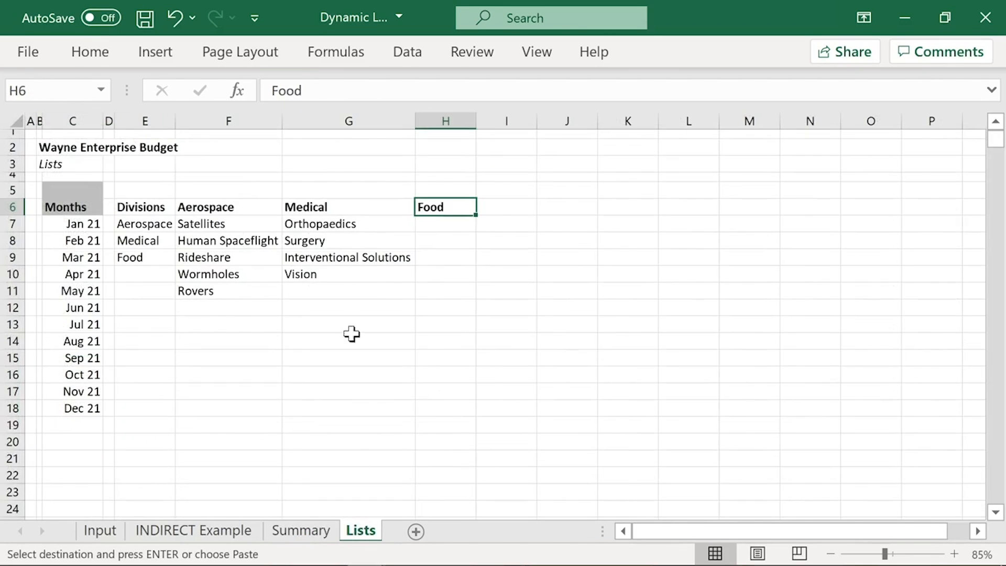
pyautogui.click(438, 222)
pyautogui.rightClick(439, 222)
pyautogui.click(436, 224)
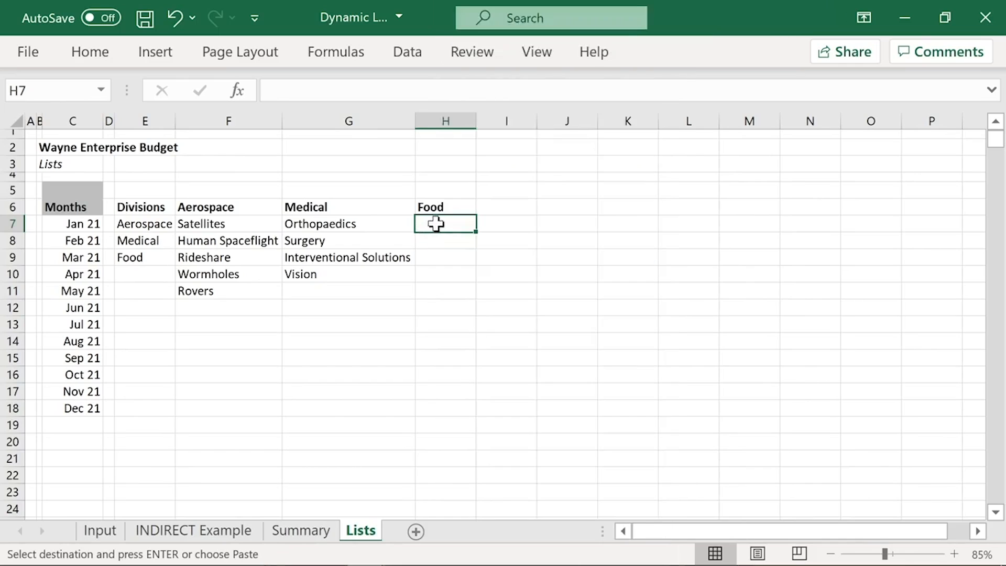
pyautogui.hotkey('alt', 'e')
pyautogui.press('s')
pyautogui.press('v')
pyautogui.press('Return')
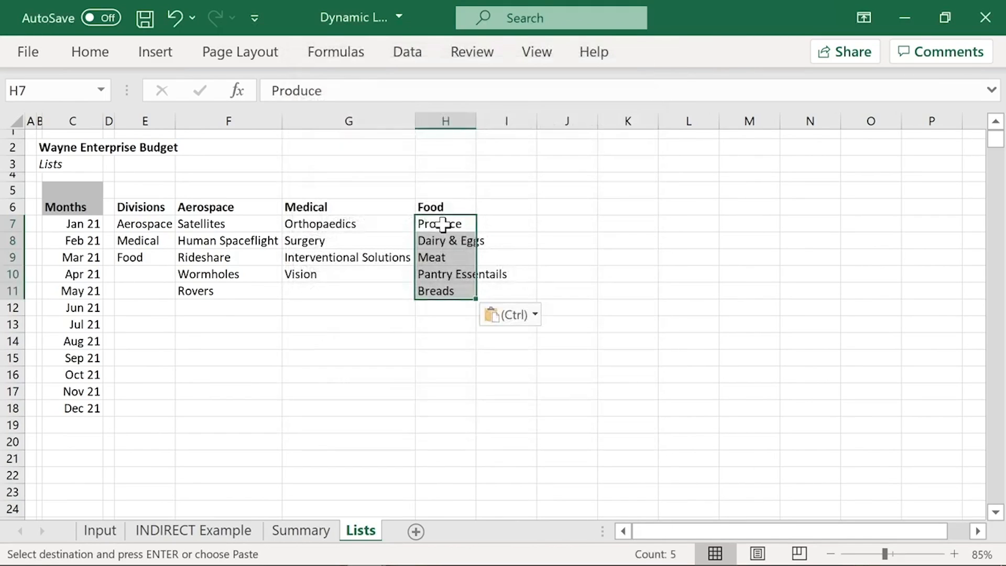
pyautogui.doubleClick(476, 120)
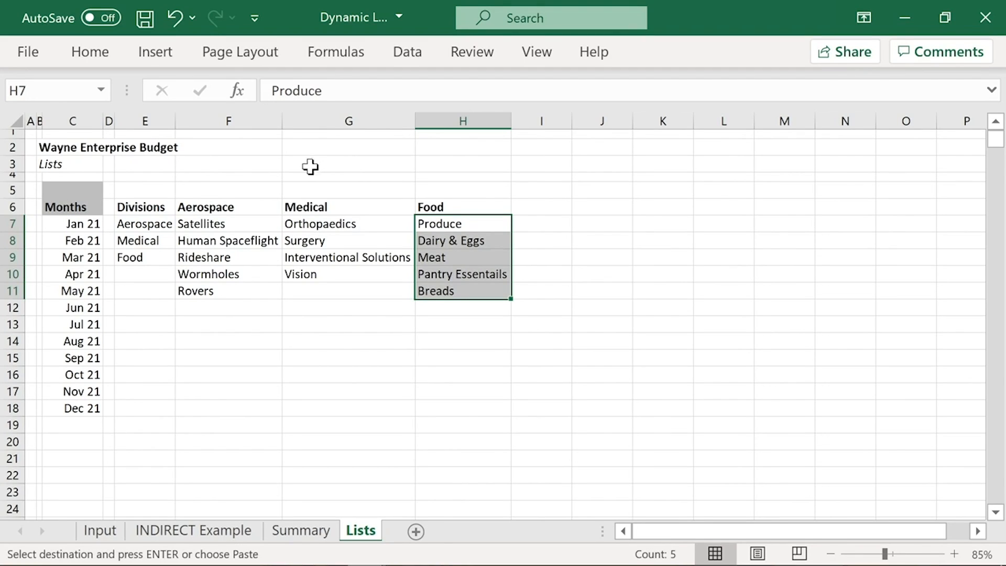
# Step: Insert a blank column before the Aerospace column F on the Lists sheet to separate Divisions from the segment lists
pyautogui.click(207, 176)
pyautogui.press('Down')
pyautogui.press('Down')
pyautogui.press('Down')
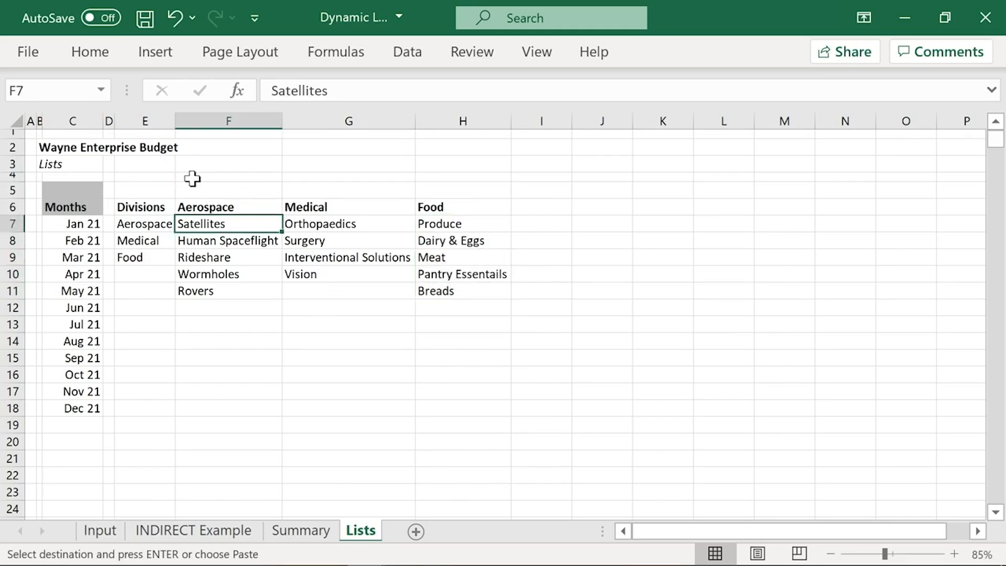
pyautogui.rightClick(214, 113)
pyautogui.click(269, 293)
pyautogui.click(199, 148)
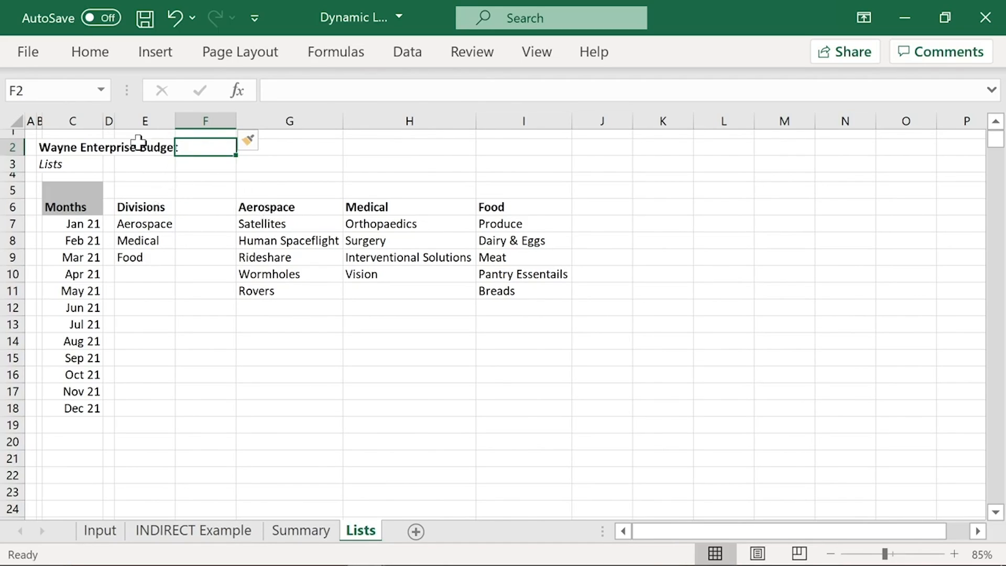
# Step: Copy the narrow spacer column D onto the blank column F so the gap has the same width
pyautogui.click(107, 116)
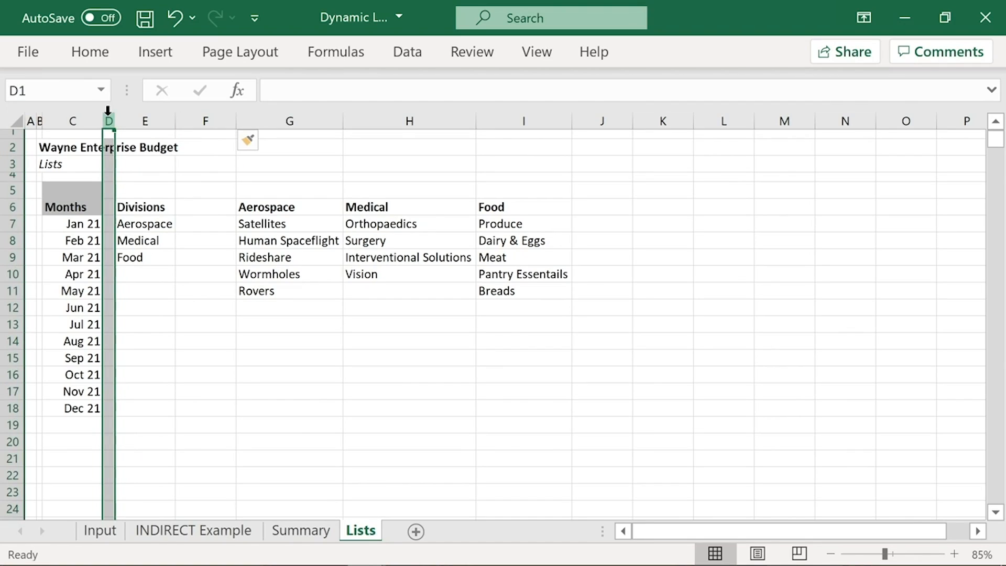
pyautogui.hotkey('ctrl', 'c')
pyautogui.click(210, 116)
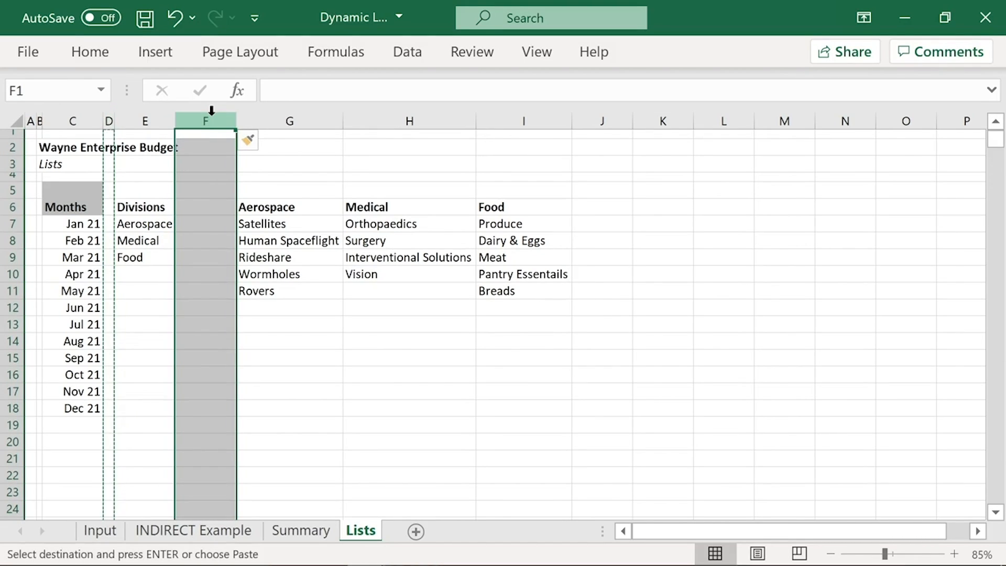
pyautogui.hotkey('ctrl', 'v')
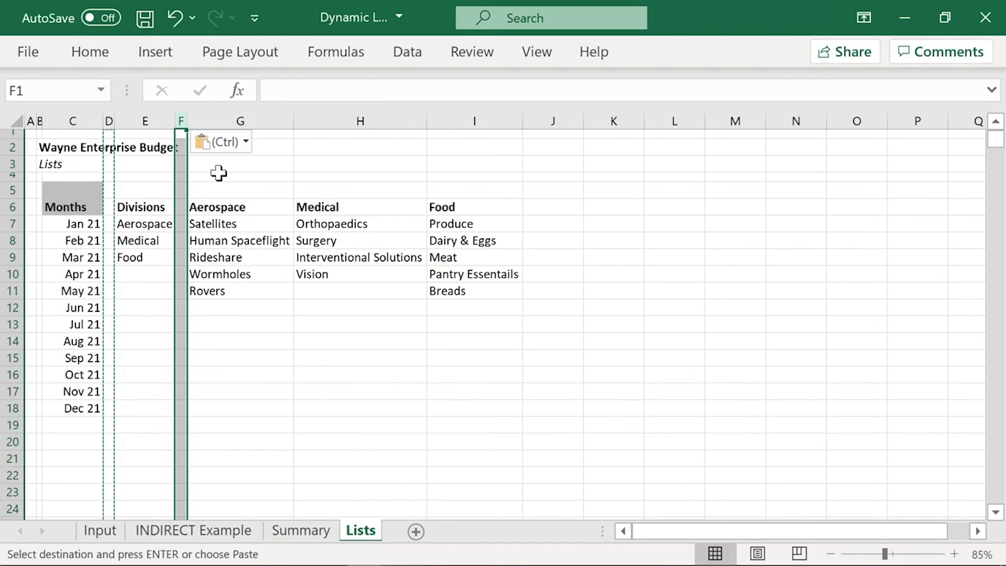
pyautogui.click(217, 174)
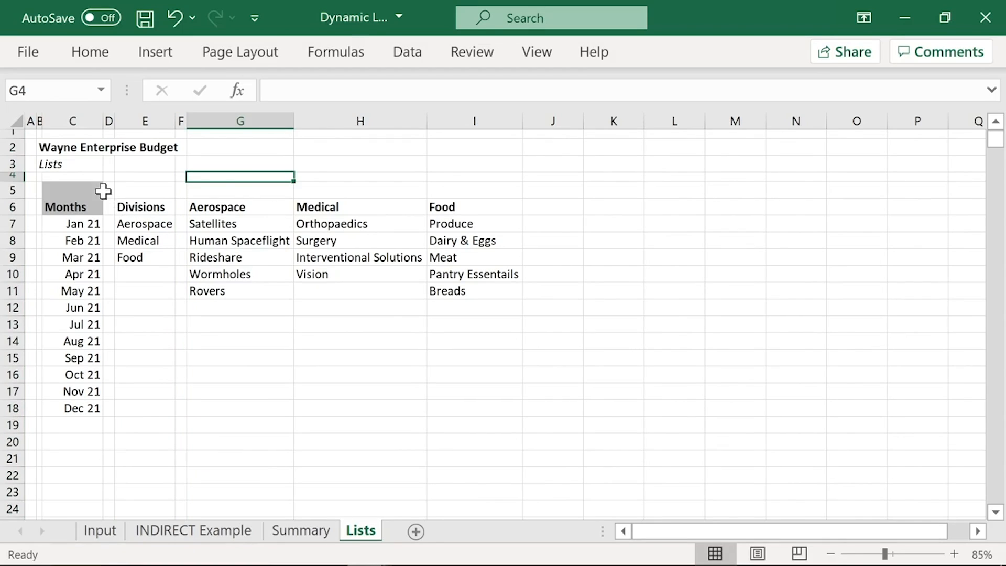
# Step: Fill the Divisions header cells E5:E6 with the same grey as the Months header
pyautogui.moveTo(156, 207); pyautogui.dragTo(158, 189)
pyautogui.click(105, 55)
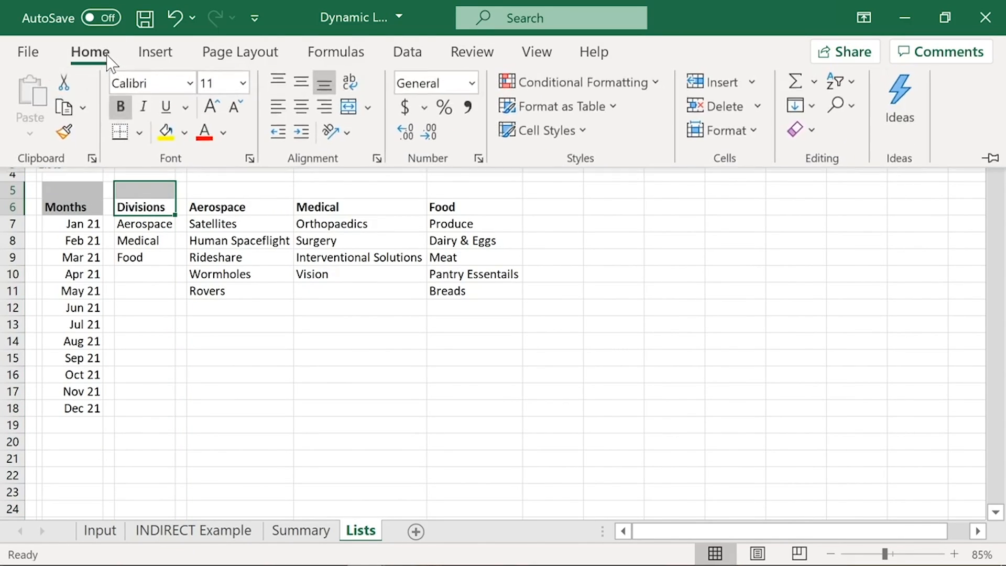
pyautogui.click(185, 134)
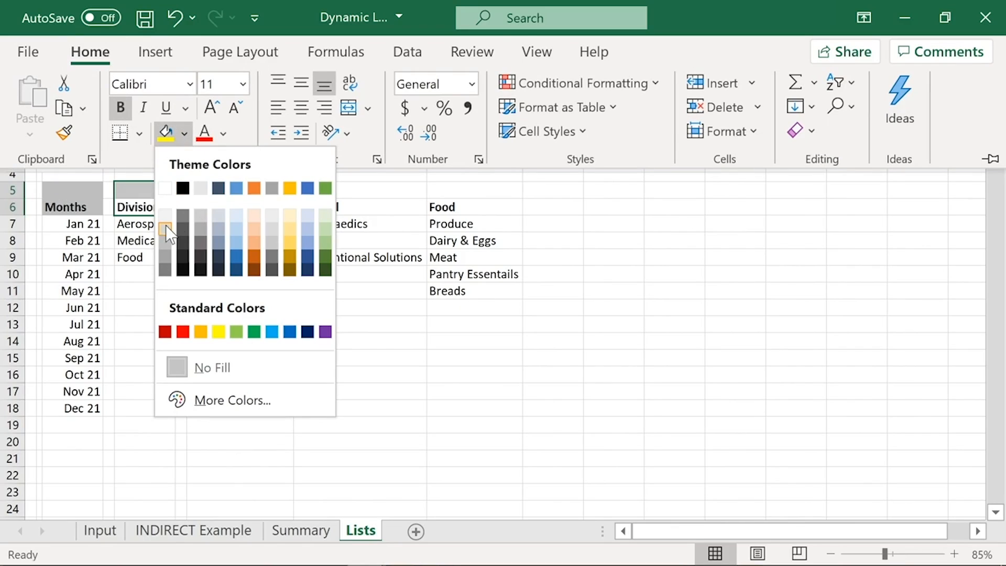
pyautogui.click(164, 246)
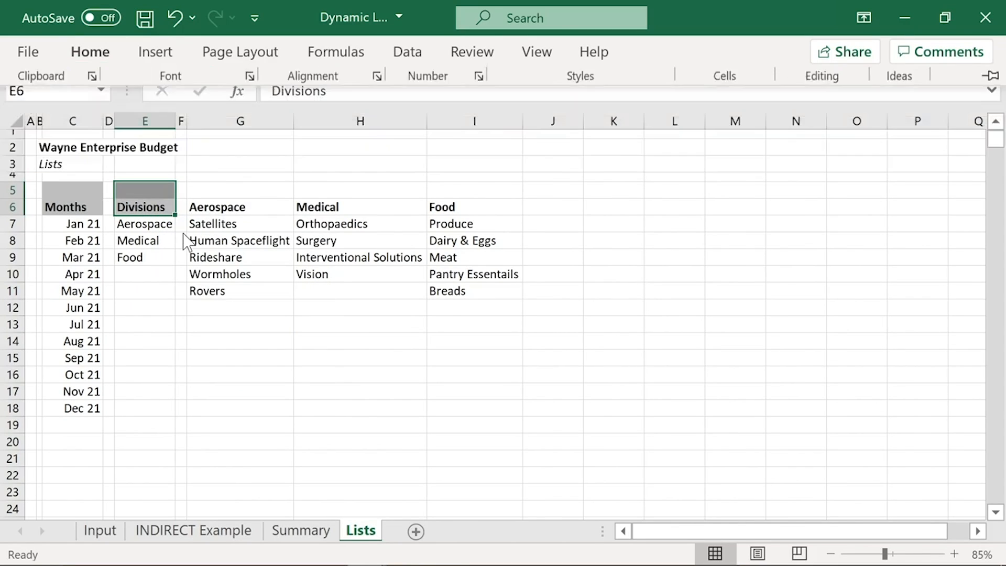
# Step: Fill the header cells G5:I6 above the three segment lists with the same grey as the Months header
pyautogui.click(217, 208)
pyautogui.moveTo(267, 209); pyautogui.dragTo(474, 193)
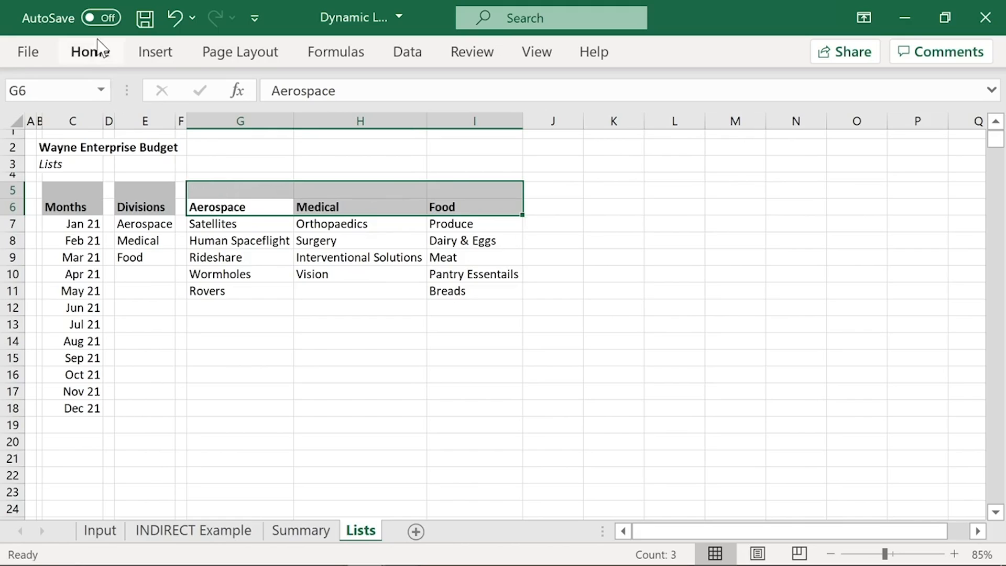
pyautogui.click(86, 50)
pyautogui.click(183, 135)
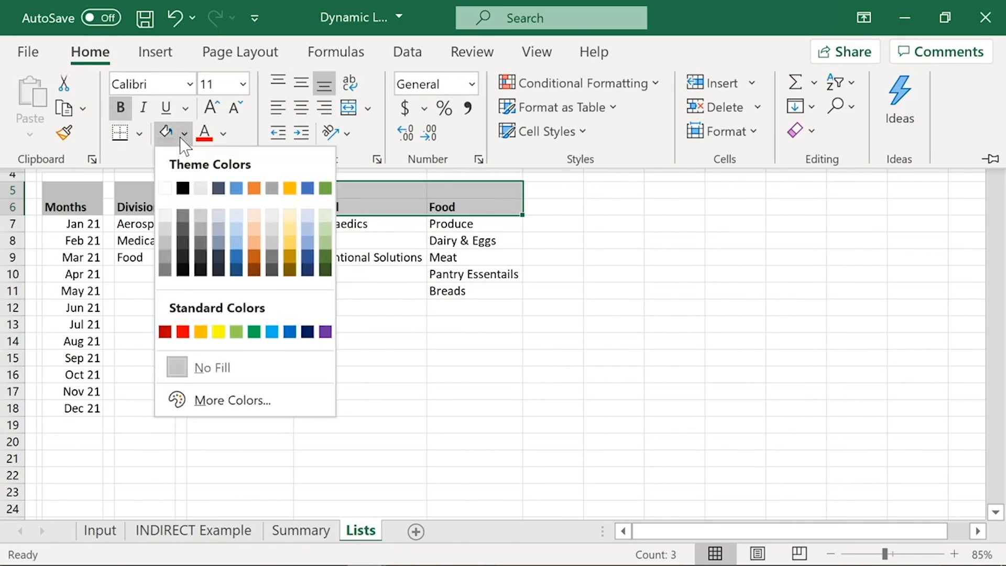
pyautogui.click(165, 242)
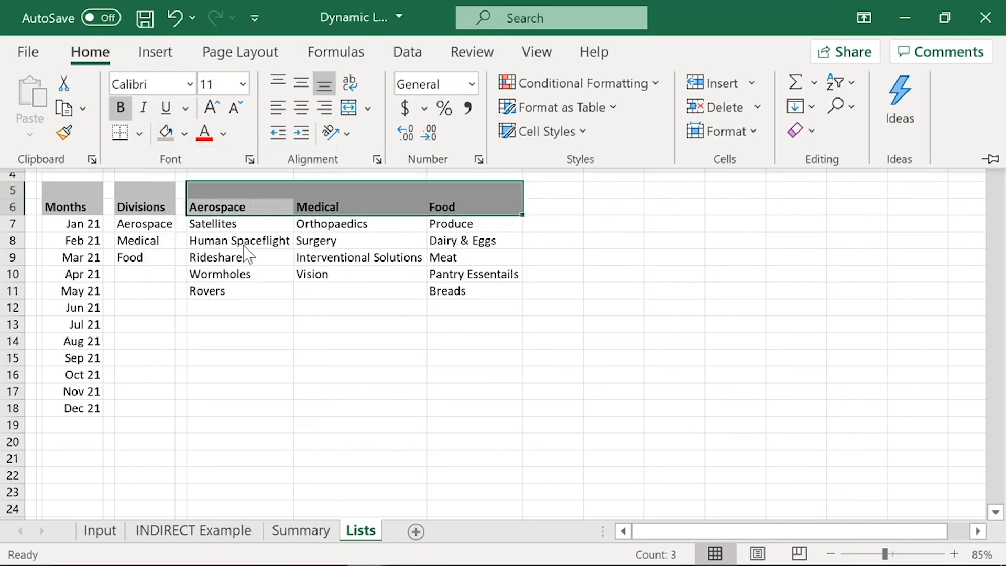
pyautogui.hotkey('ctrl', 'F1')
# Step: Enter Segments as a bold heading in G5 above the Aerospace column
pyautogui.click(209, 190)
pyautogui.write('Satellites')
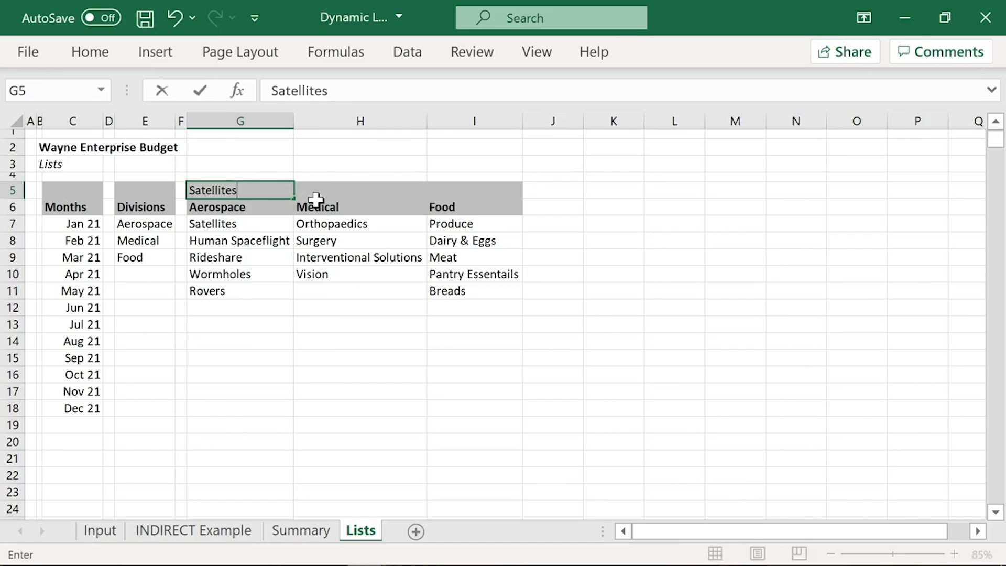
pyautogui.press('BackSpace')
pyautogui.press('BackSpace')
pyautogui.write('Segments')
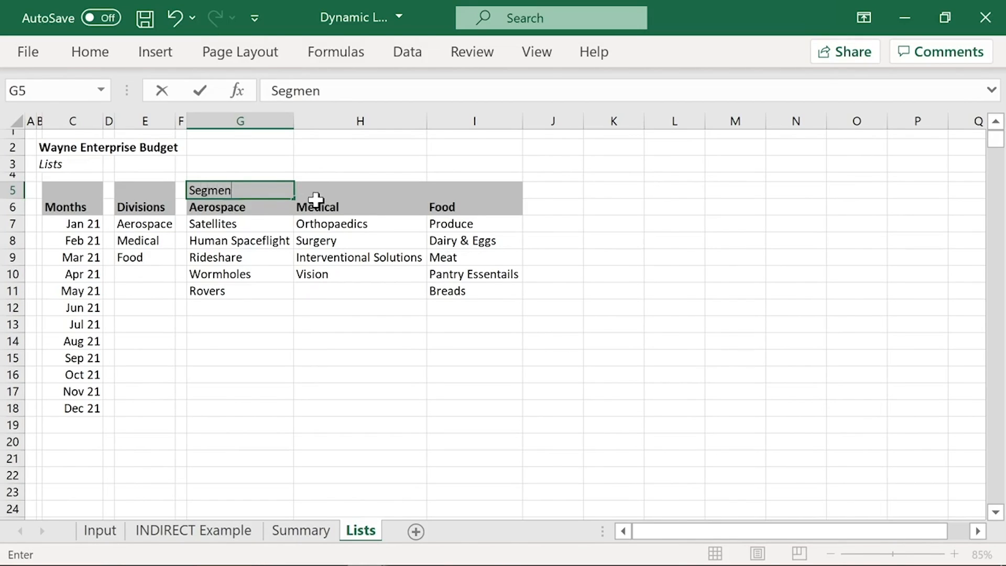
pyautogui.hotkey('ctrl', 'Return')
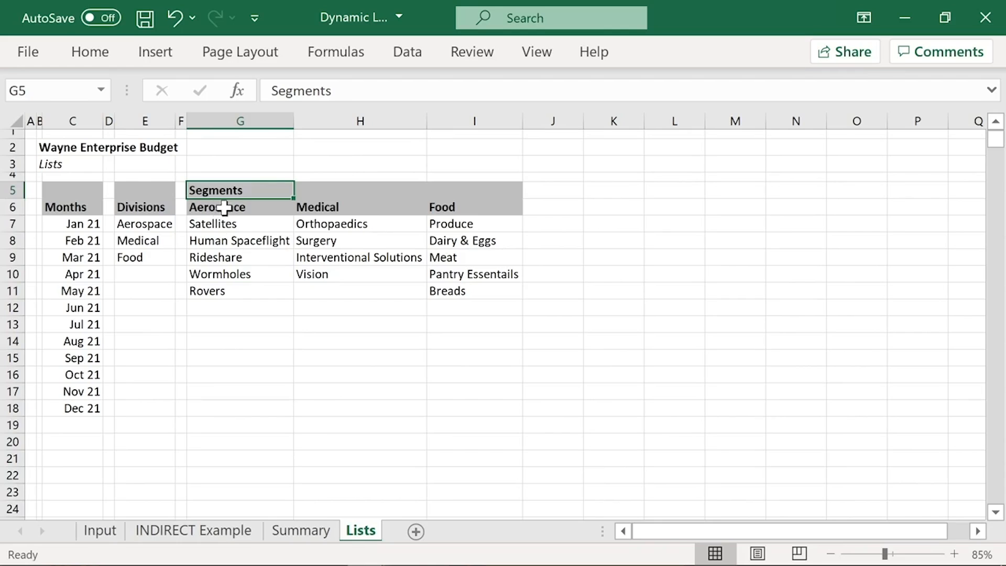
# Step: Change the fill of the division headings in G6:I6 to a lighter grey than the Segments row
pyautogui.moveTo(224, 208); pyautogui.dragTo(440, 208)
pyautogui.click(91, 53)
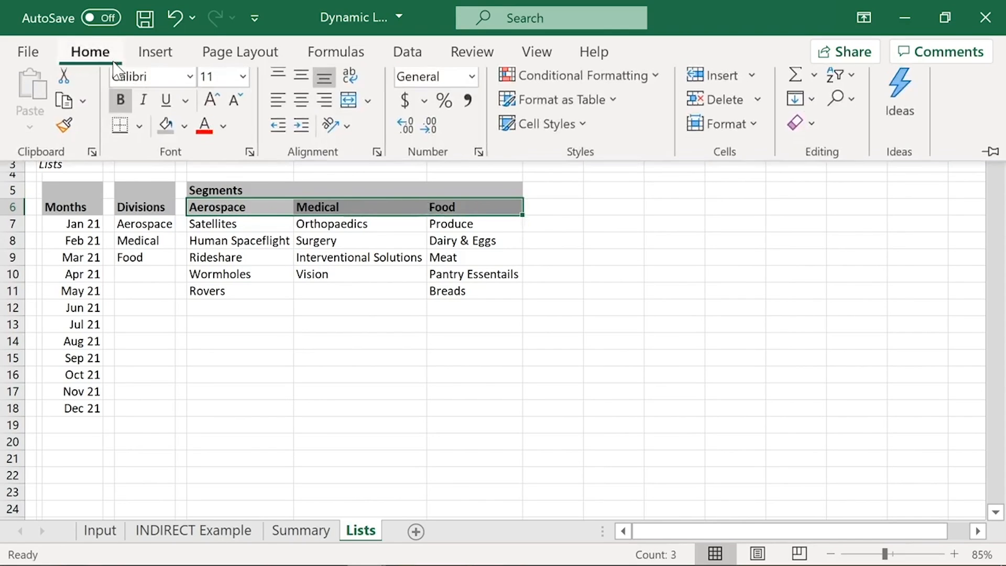
pyautogui.click(184, 133)
pyautogui.click(169, 228)
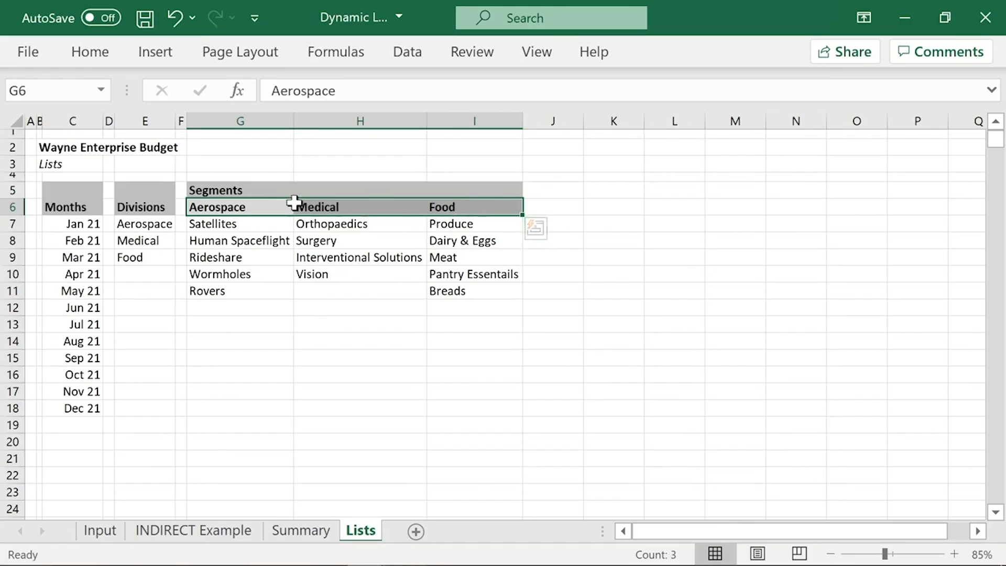
# Step: Review the Segments header row and the division lists beneath it, ending with the Aerospace list G6:G11 selected
pyautogui.moveTo(198, 191); pyautogui.dragTo(491, 189)
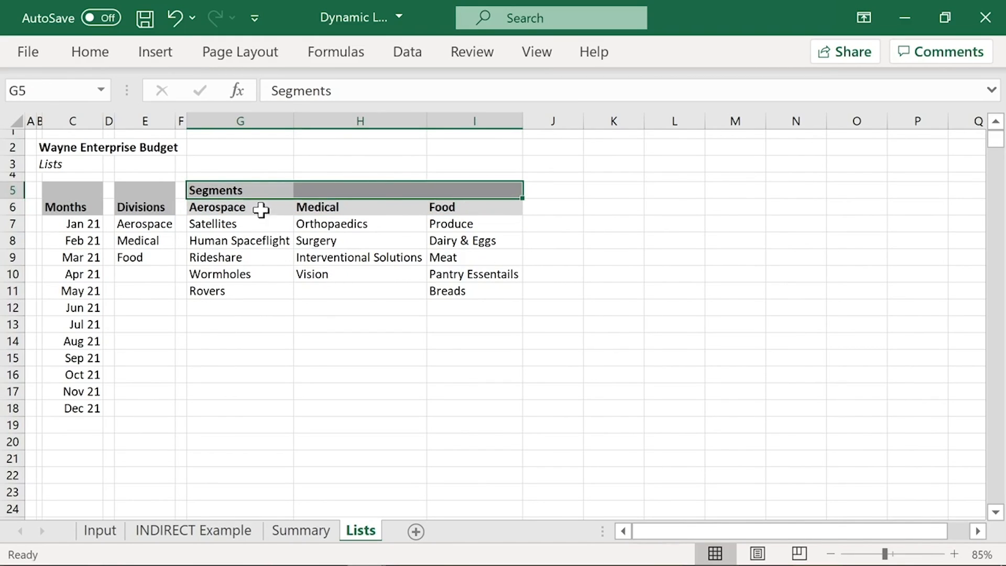
pyautogui.click(231, 211)
pyautogui.moveTo(231, 211); pyautogui.dragTo(348, 254)
pyautogui.click(472, 209)
pyautogui.hotkey('ctrl', 'shift', 'Down')
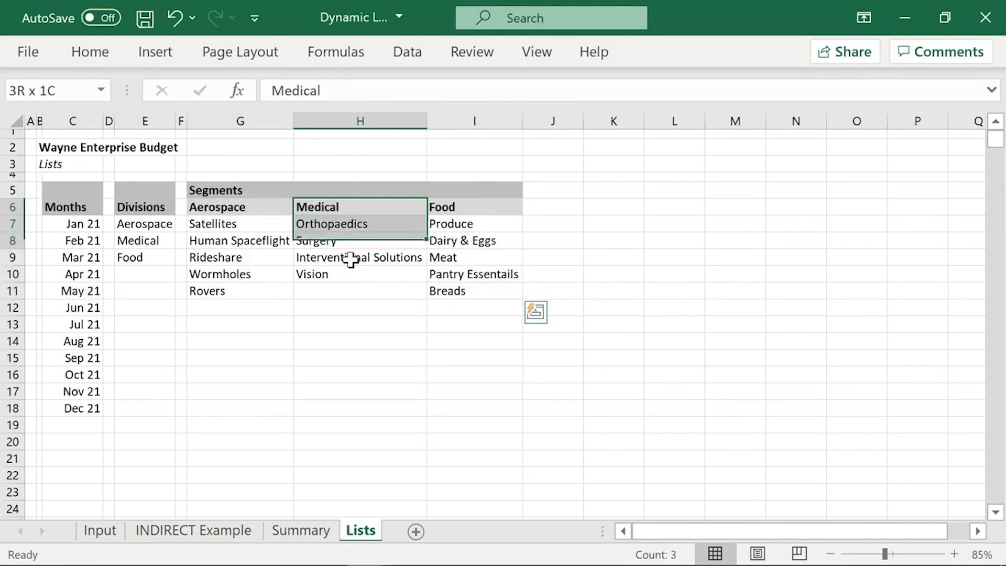
pyautogui.hotkey('ctrl', 'shift', 'Down')
pyautogui.moveTo(246, 209); pyautogui.dragTo(229, 294)
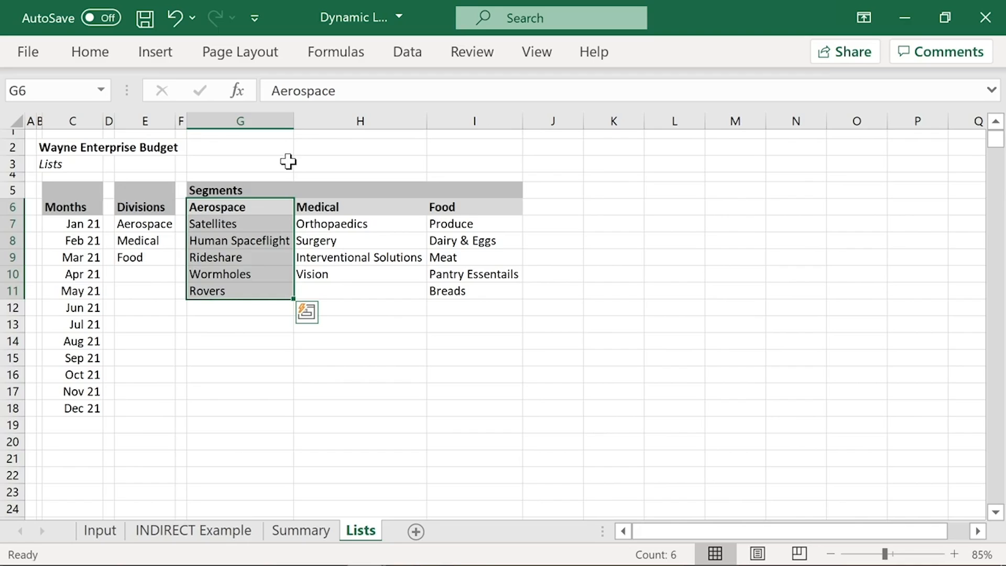
# Step: Define the name Aerospace for the segment cells G7:G11 below the Aerospace heading on the Lists sheet
pyautogui.click(288, 162)
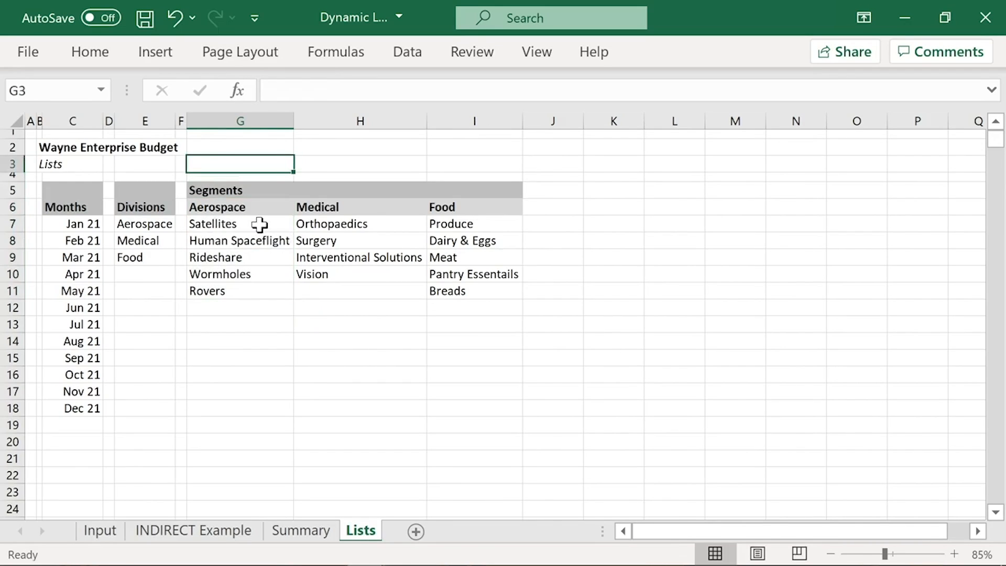
pyautogui.moveTo(260, 224); pyautogui.dragTo(254, 295)
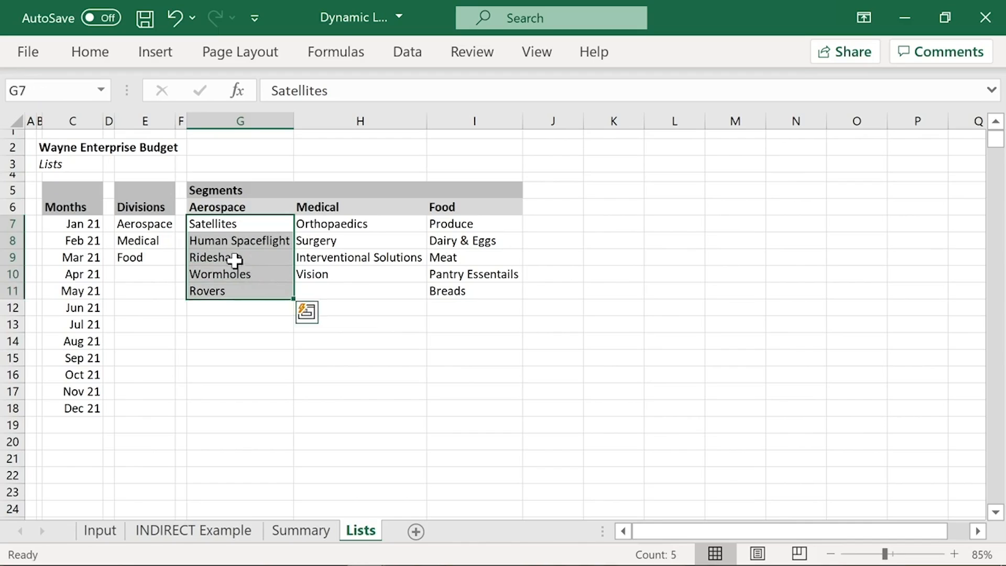
pyautogui.click(26, 90)
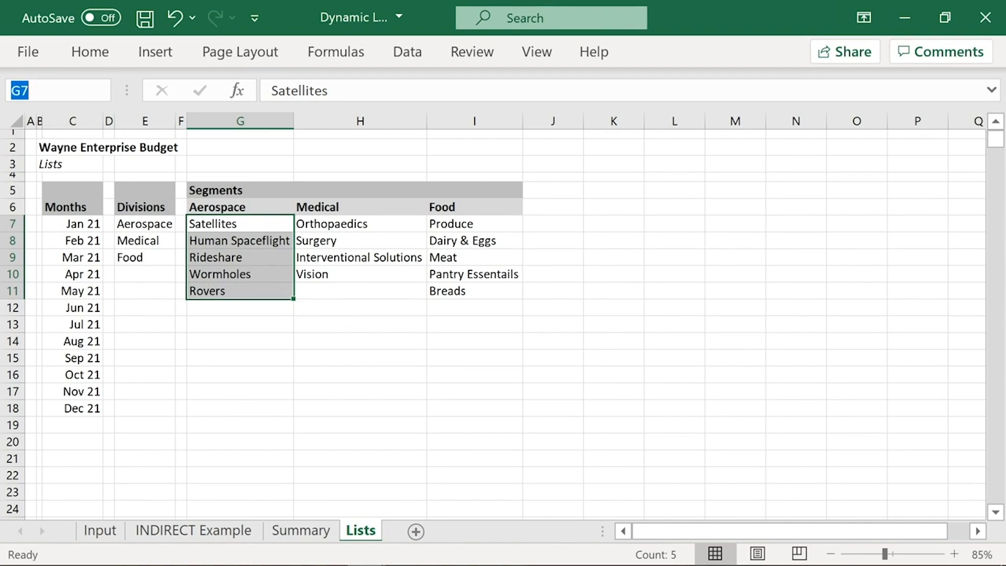
pyautogui.write('Aerospace')
pyautogui.press('Return')
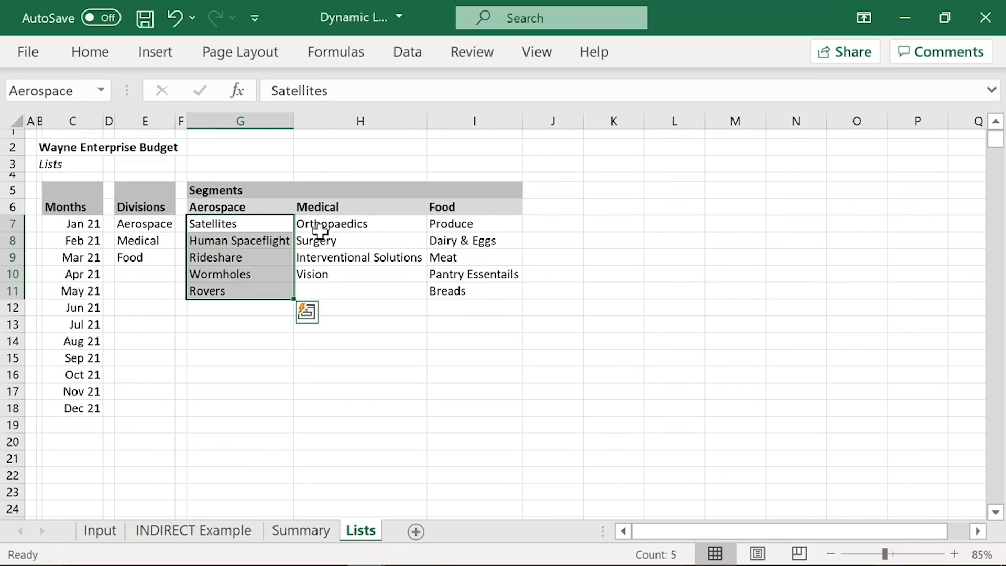
# Step: Define the name Medical for the segment cells H7:H10 below the Medical heading
pyautogui.moveTo(341, 222); pyautogui.dragTo(337, 270)
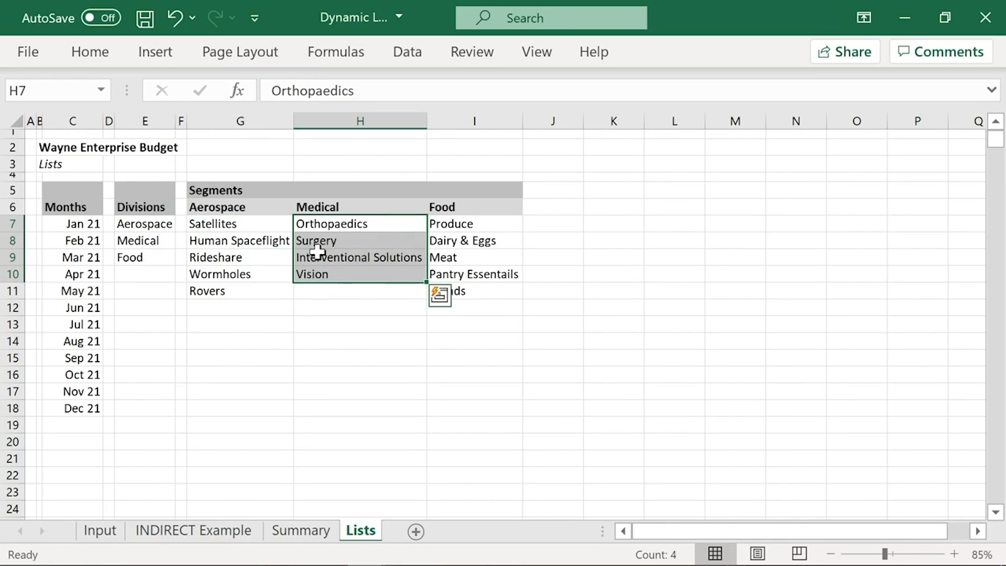
pyautogui.click(52, 90)
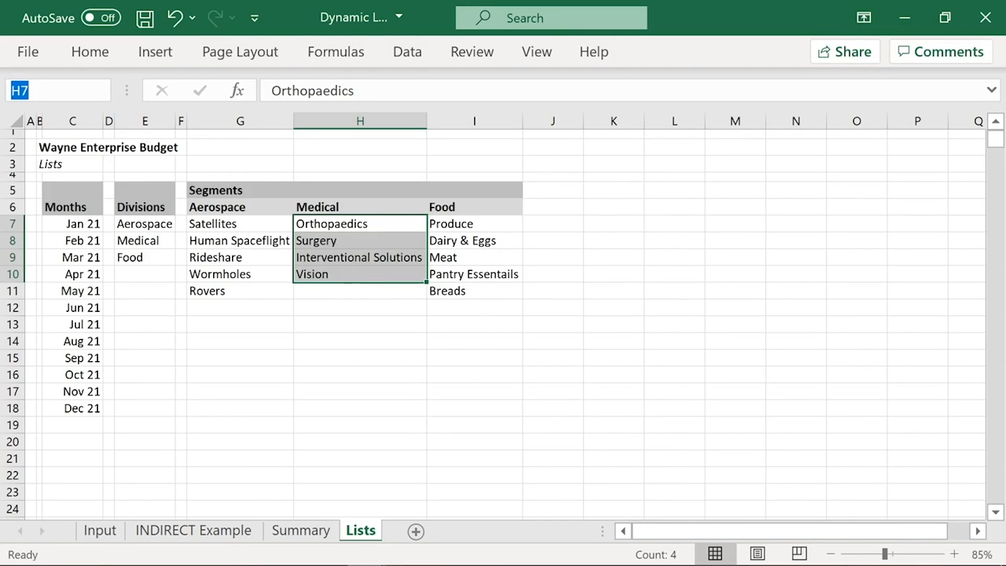
pyautogui.write('Medical')
pyautogui.press('Return')
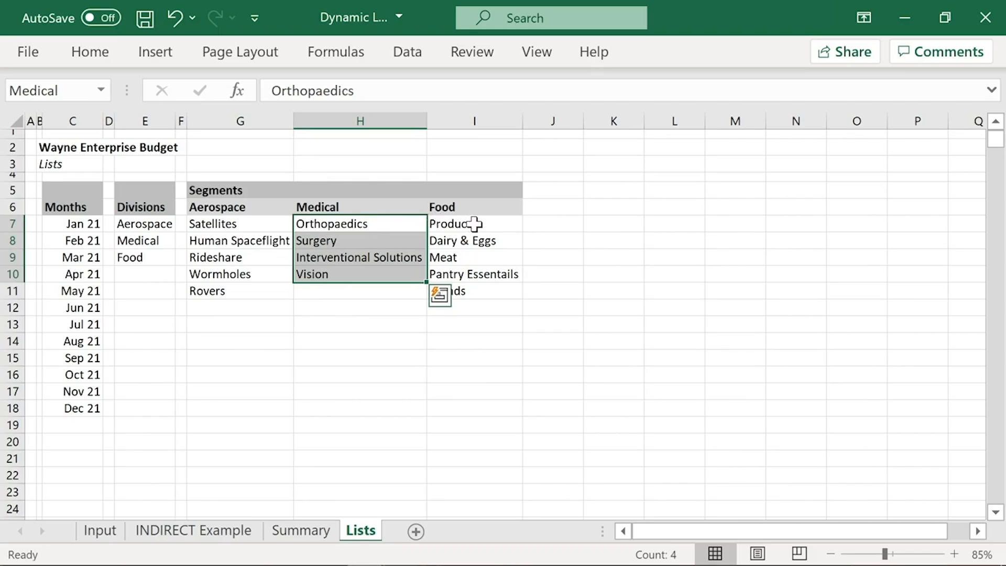
# Step: Define the name Food for the segment cells I7:I11 below the Food heading
pyautogui.moveTo(474, 224); pyautogui.dragTo(469, 292)
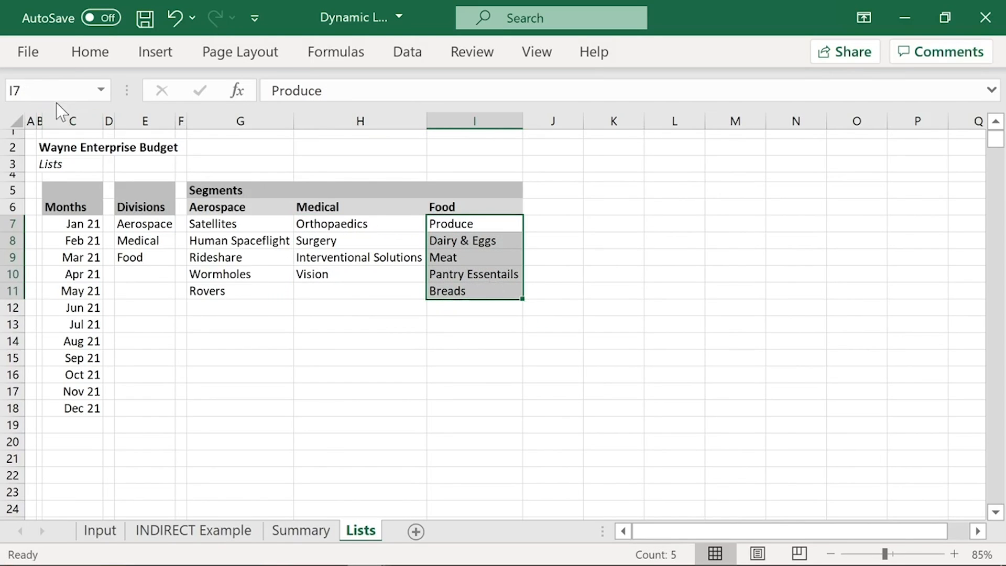
pyautogui.click(31, 90)
pyautogui.write('Food')
pyautogui.press('Return')
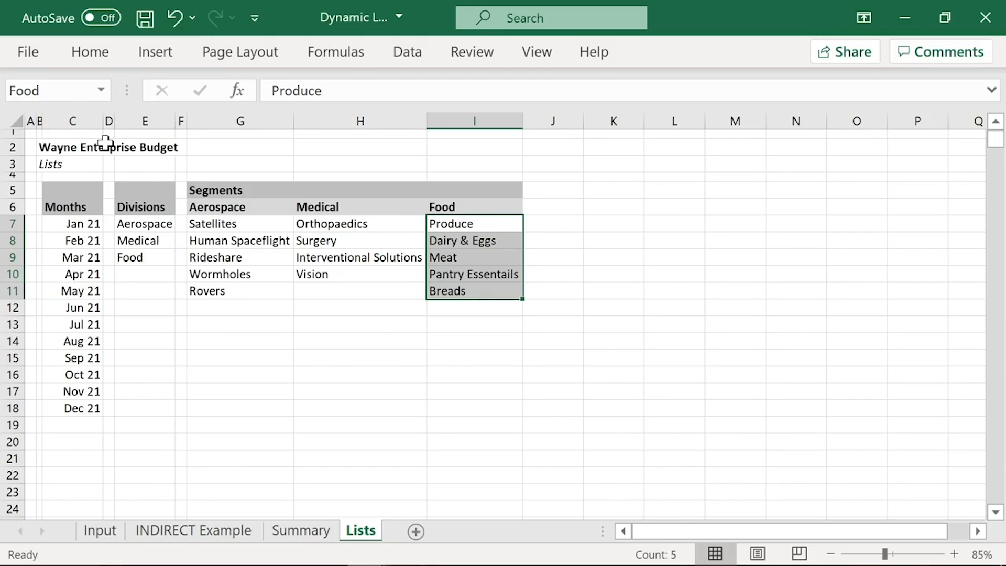
# Step: Review the workbook's defined names and the ranges they refer to in the Name Manager, widening its Value column
pyautogui.click(337, 52)
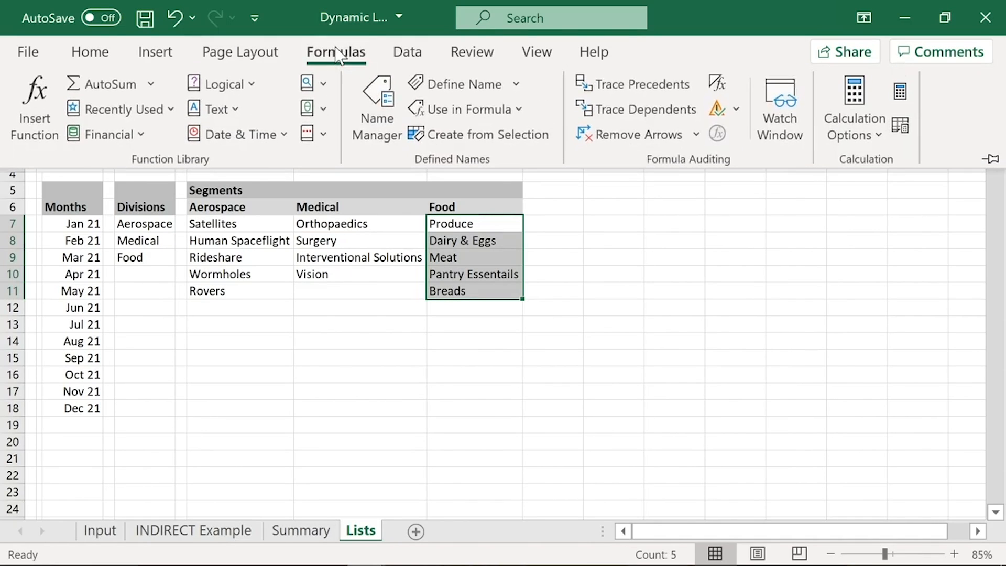
pyautogui.click(373, 121)
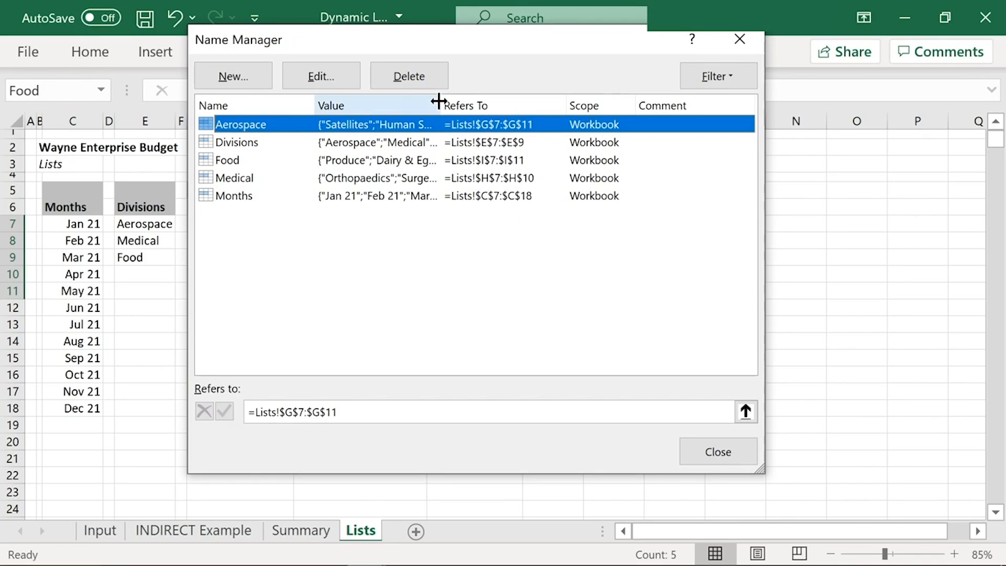
pyautogui.moveTo(439, 101)
pyautogui.mouseDown()
pyautogui.moveTo(651, 101)
pyautogui.moveTo(453, 103)
pyautogui.mouseUp()
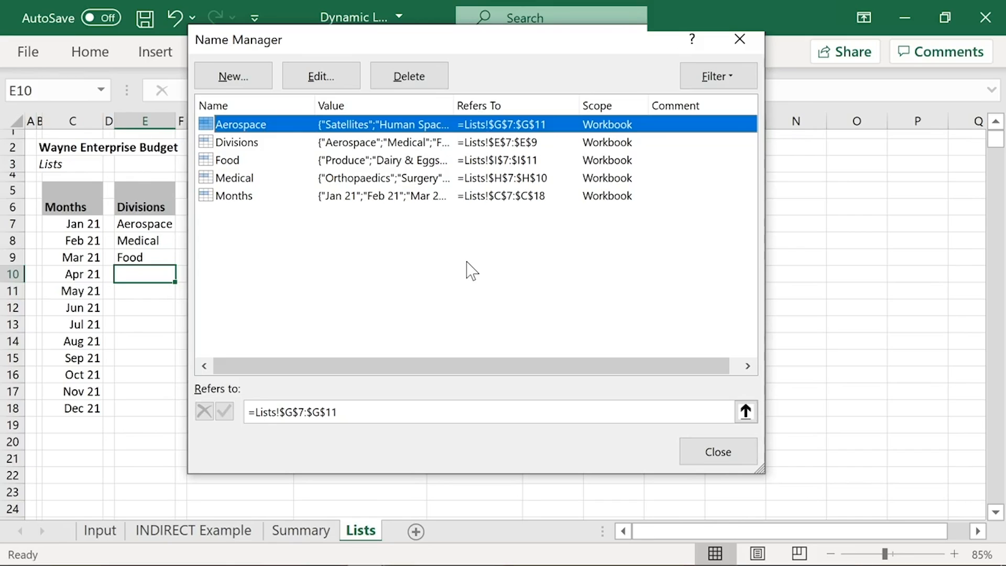
pyautogui.click(716, 453)
# Step: Add New Division in E10 below the Divisions list and fit column E's width to the entry
pyautogui.write('New')
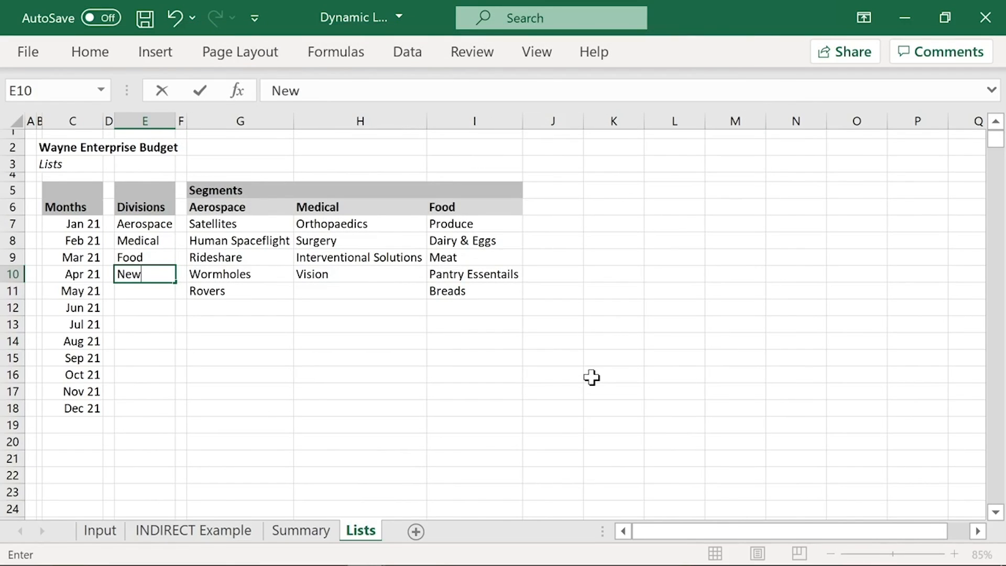
pyautogui.write(' Division')
pyautogui.press('Return')
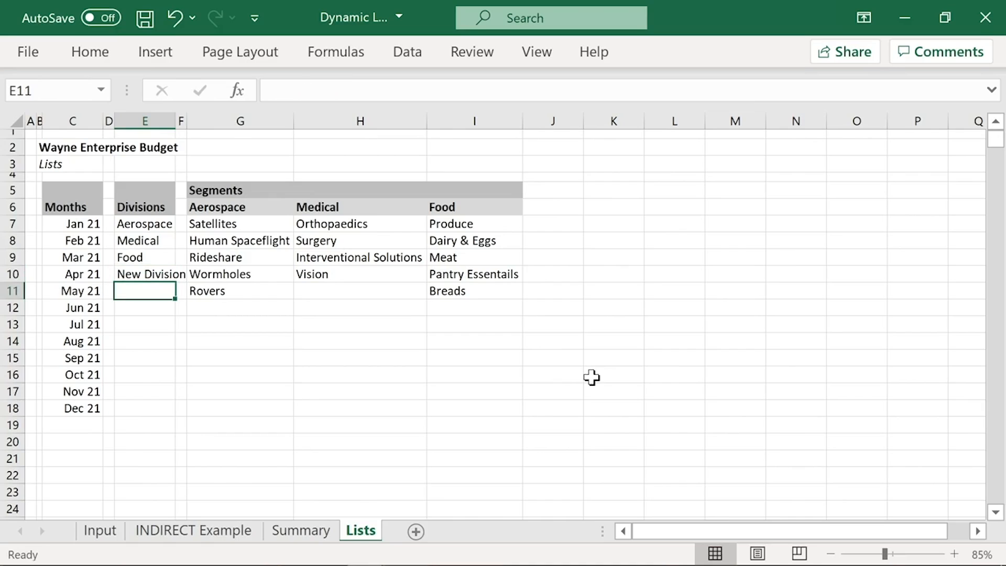
pyautogui.doubleClick(170, 117)
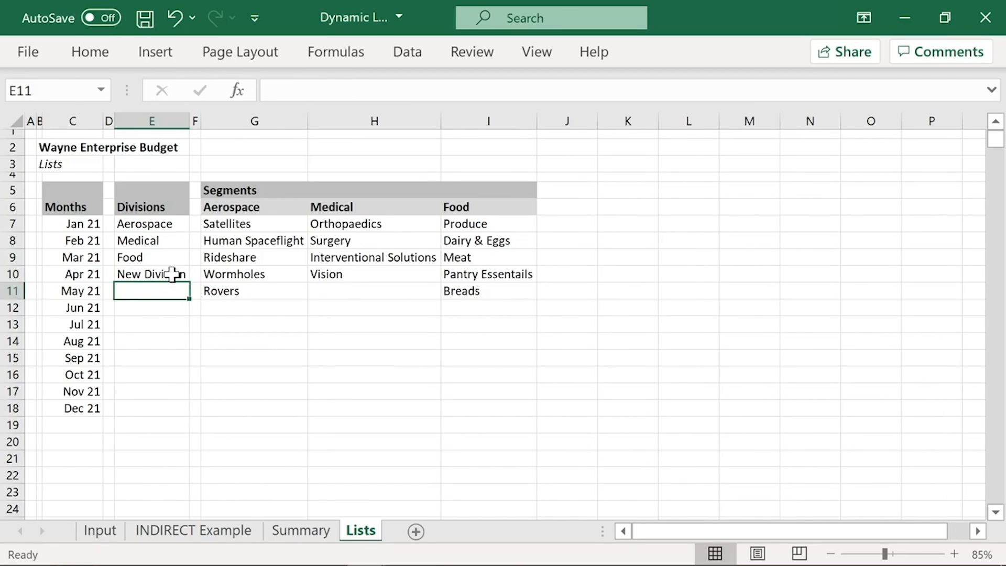
pyautogui.click(158, 273)
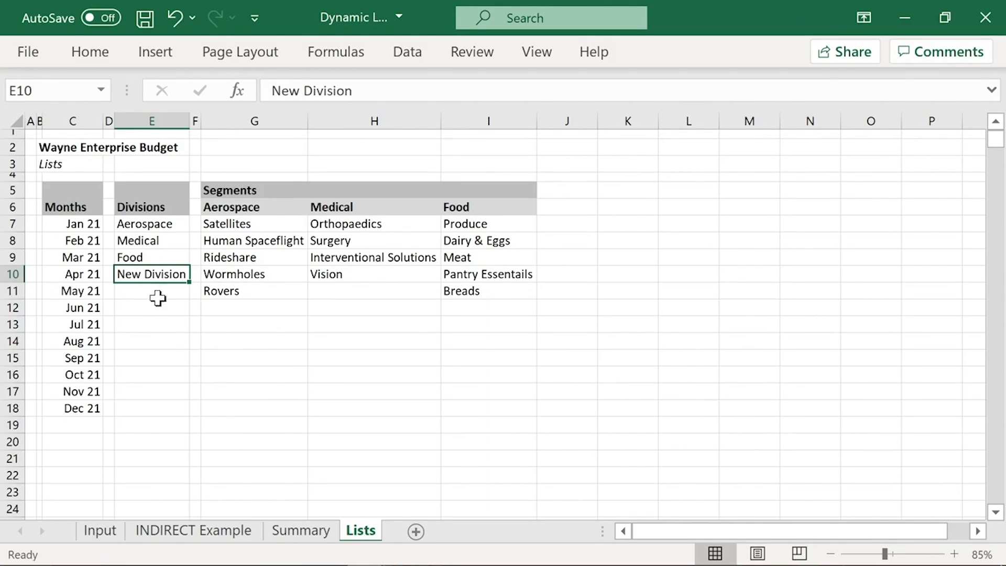
# Step: Try to include Lists cells E7:E10 in the data validation source of the Division cells C6:C30 on the Input sheet
pyautogui.click(110, 534)
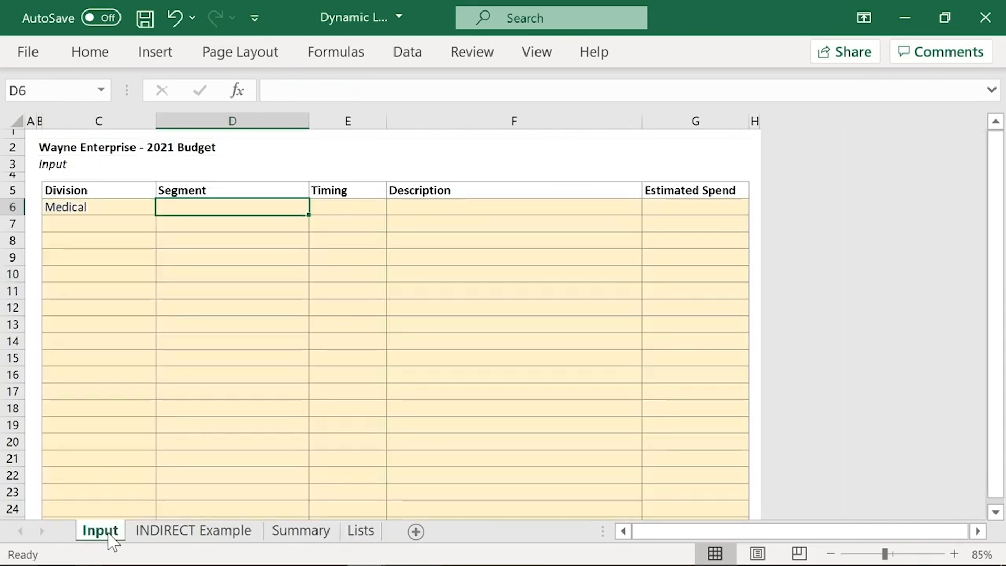
pyautogui.click(143, 206)
pyautogui.scroll(-4, 138, 424)
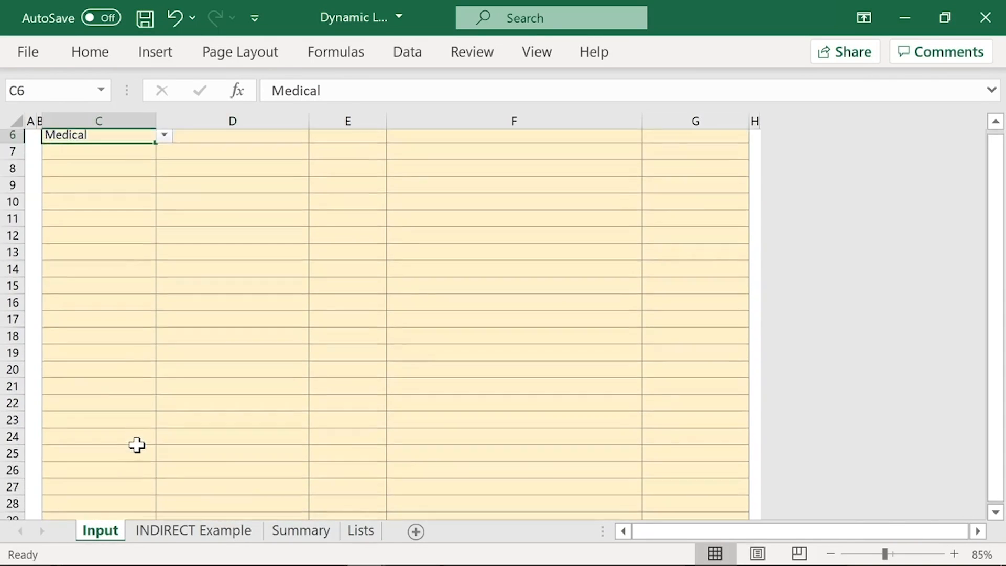
pyautogui.keyDown('shift'); pyautogui.click(109, 422); pyautogui.keyUp('shift')
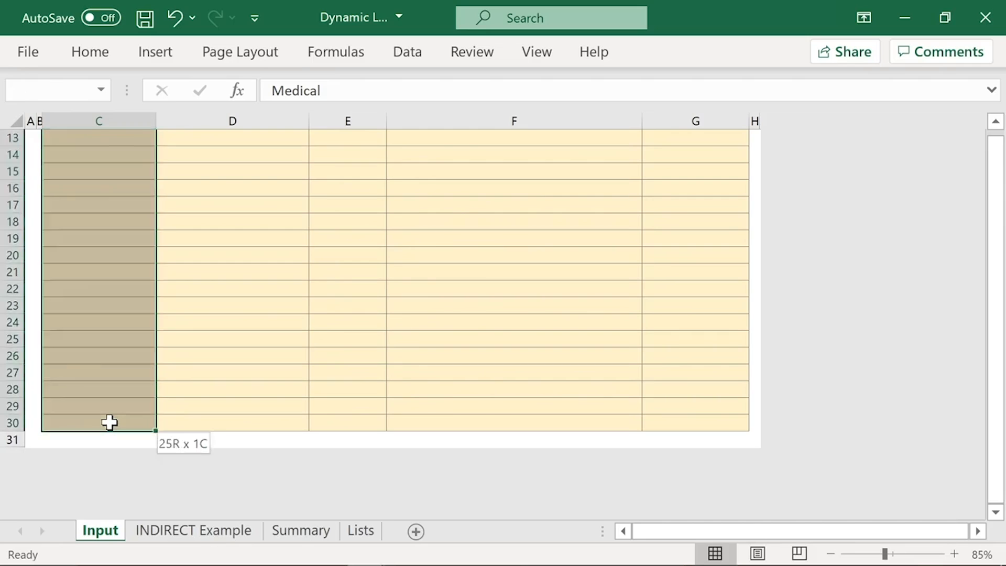
pyautogui.scroll(4, 109, 422)
pyautogui.hotkey('alt', 'a')
pyautogui.press('v')
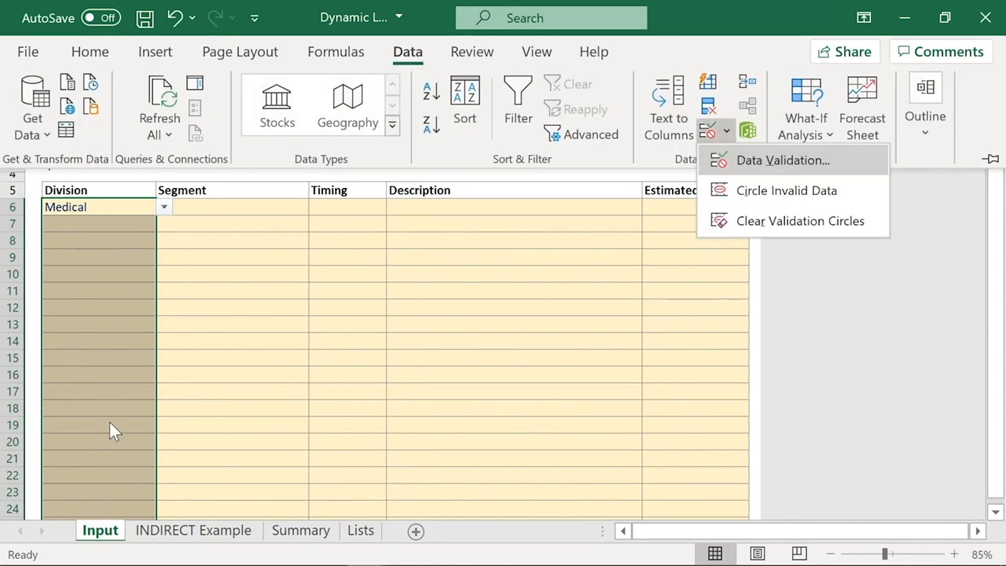
pyautogui.press('v')
pyautogui.click(360, 530)
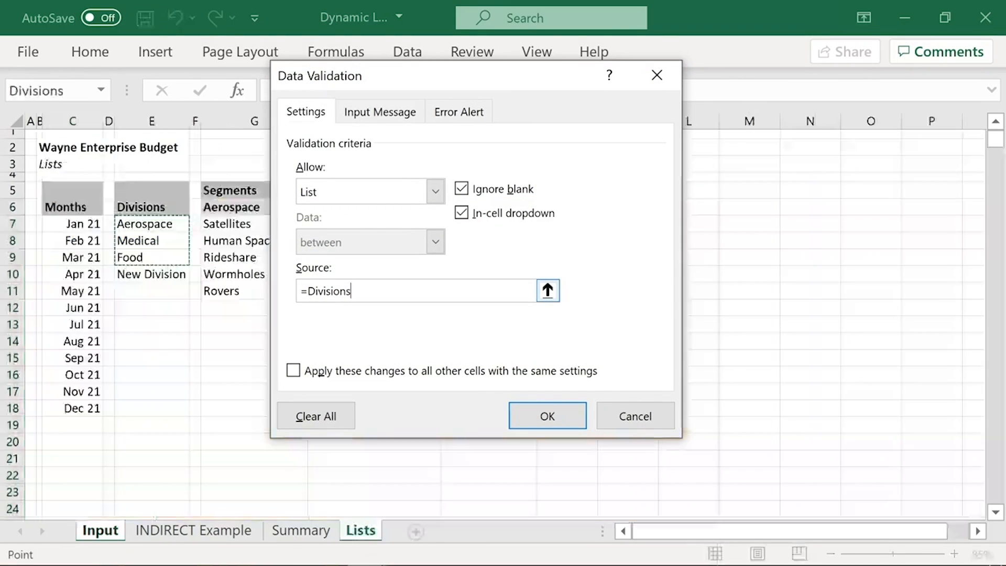
pyautogui.click(547, 290)
pyautogui.write('+')
pyautogui.moveTo(150, 224); pyautogui.dragTo(152, 274)
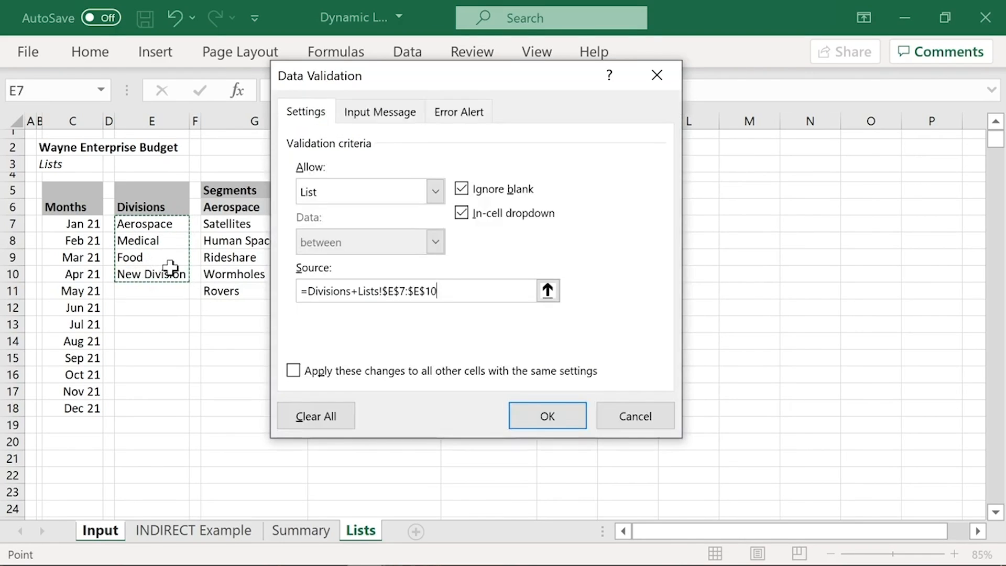
pyautogui.click(655, 412)
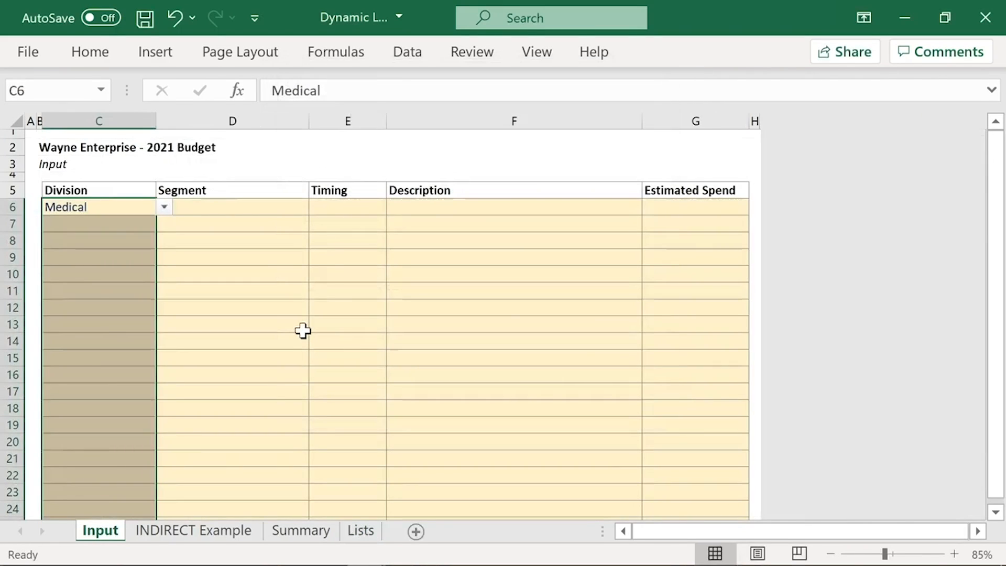
# Step: Highlight the full Division input range C6:C30 on the Input sheet
pyautogui.hotkey('ctrl', 'Home')
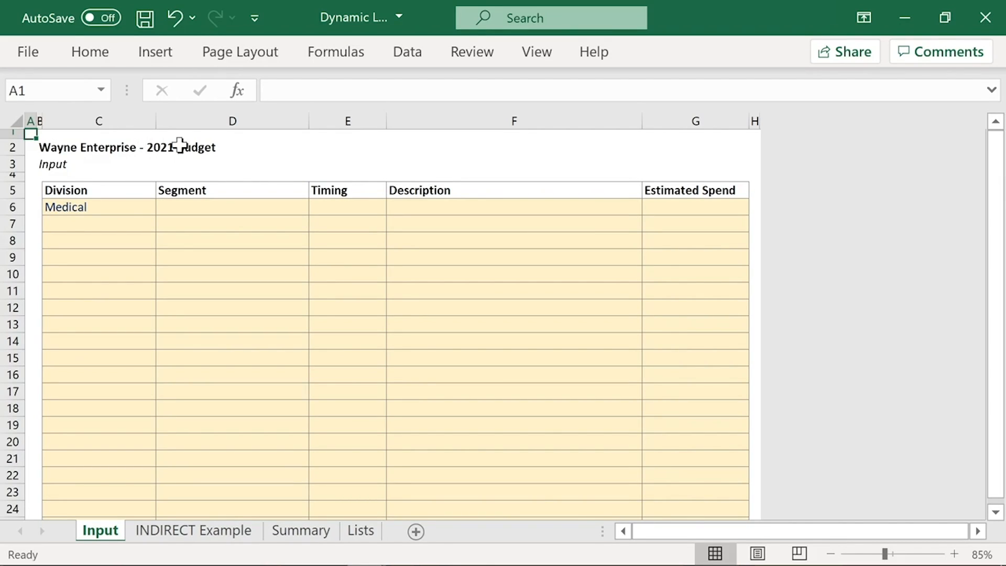
pyautogui.click(108, 205)
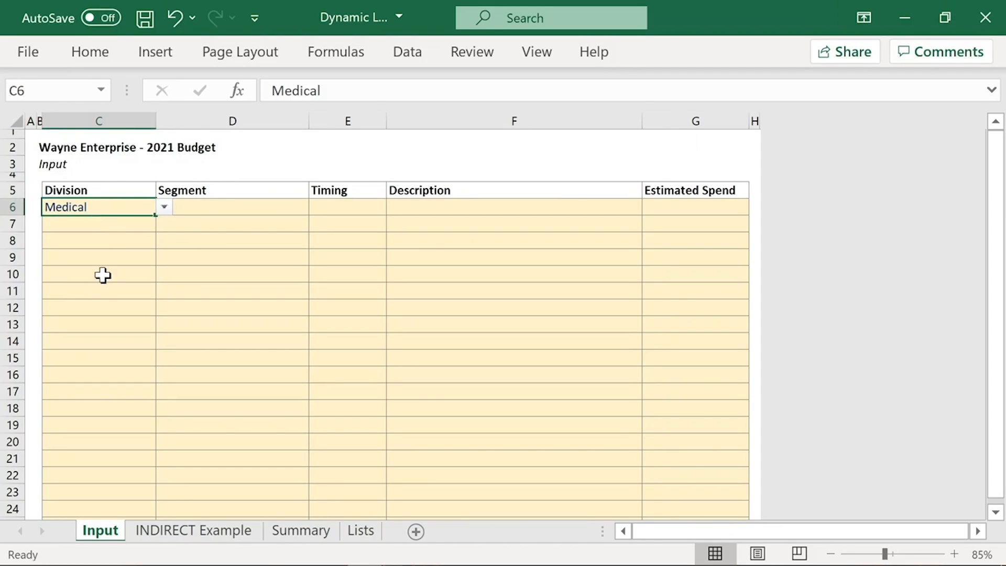
pyautogui.scroll(-3, 103, 288)
pyautogui.keyDown('shift'); pyautogui.click(117, 468); pyautogui.keyUp('shift')
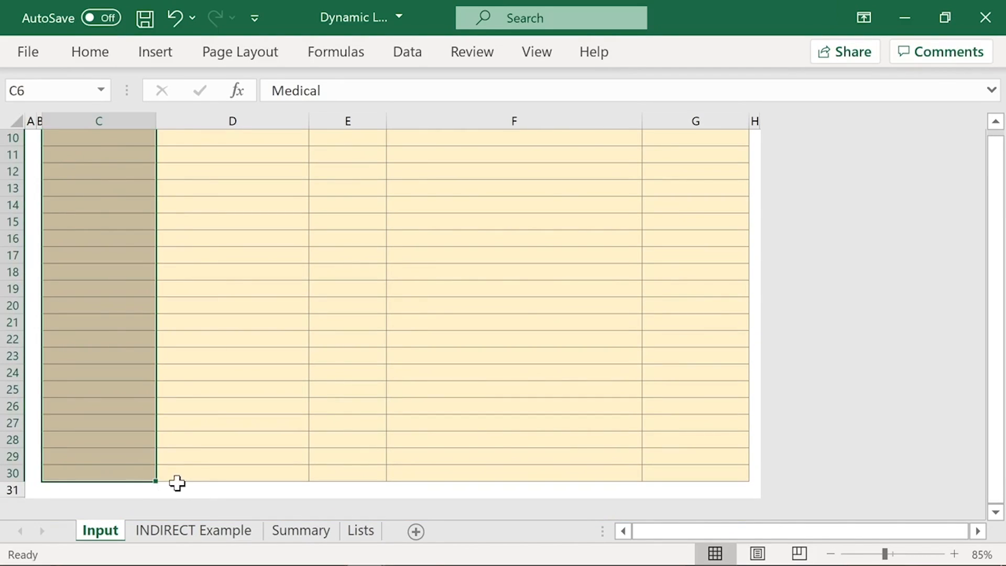
pyautogui.scroll(3, 166, 440)
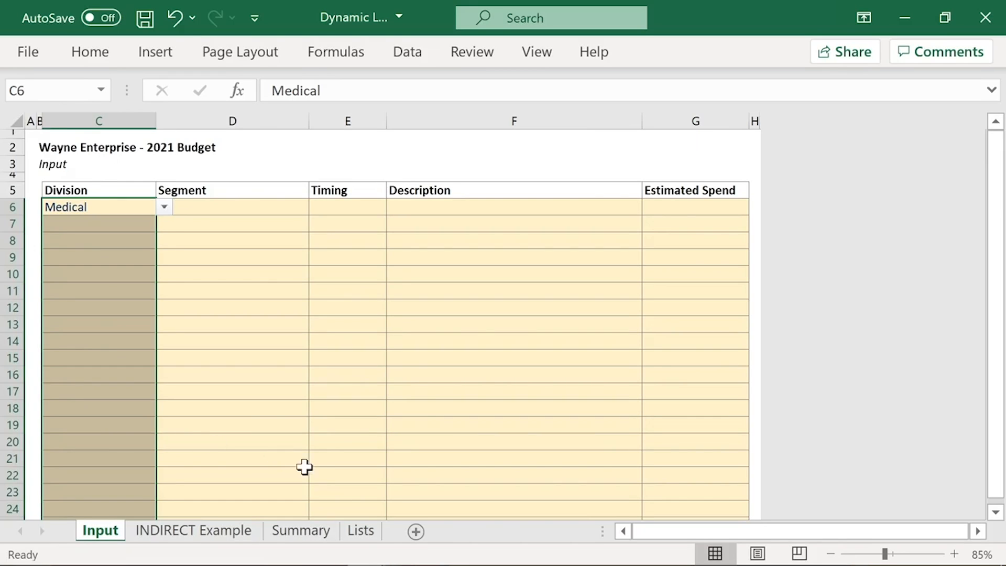
# Step: Point the Divisions name at Lists cells E7:E10 in the Name Manager so the range includes New Division
pyautogui.click(361, 531)
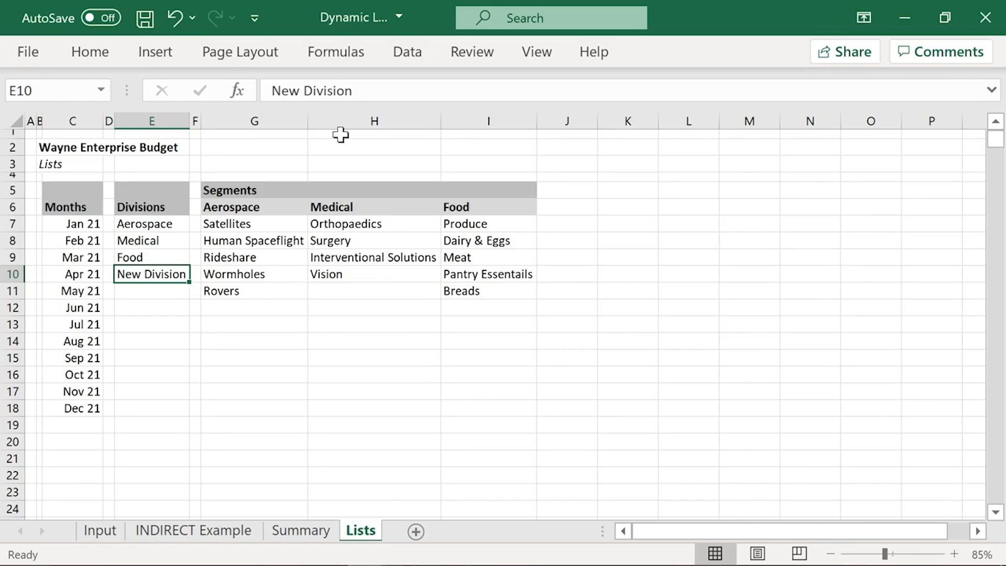
pyautogui.click(336, 52)
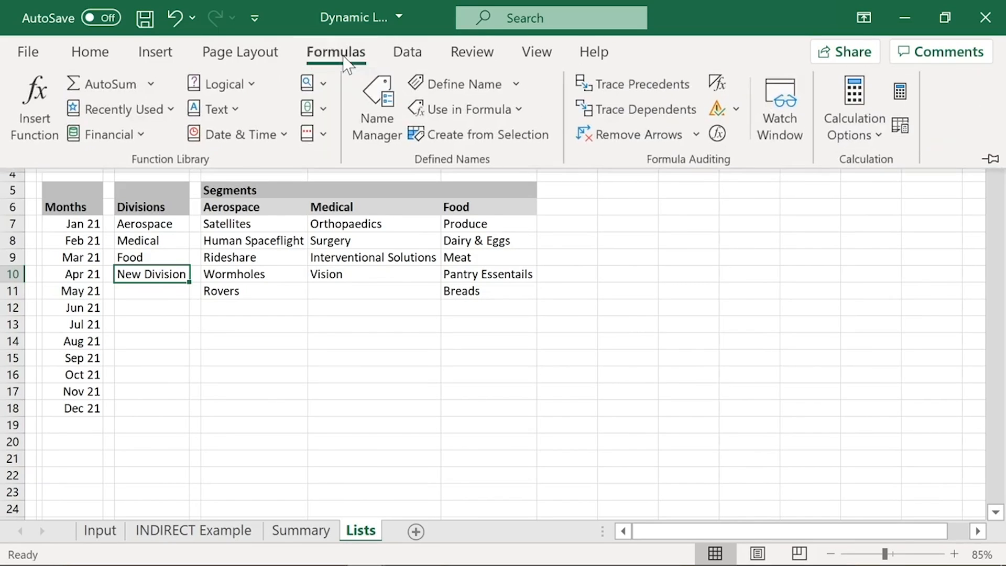
pyautogui.click(372, 102)
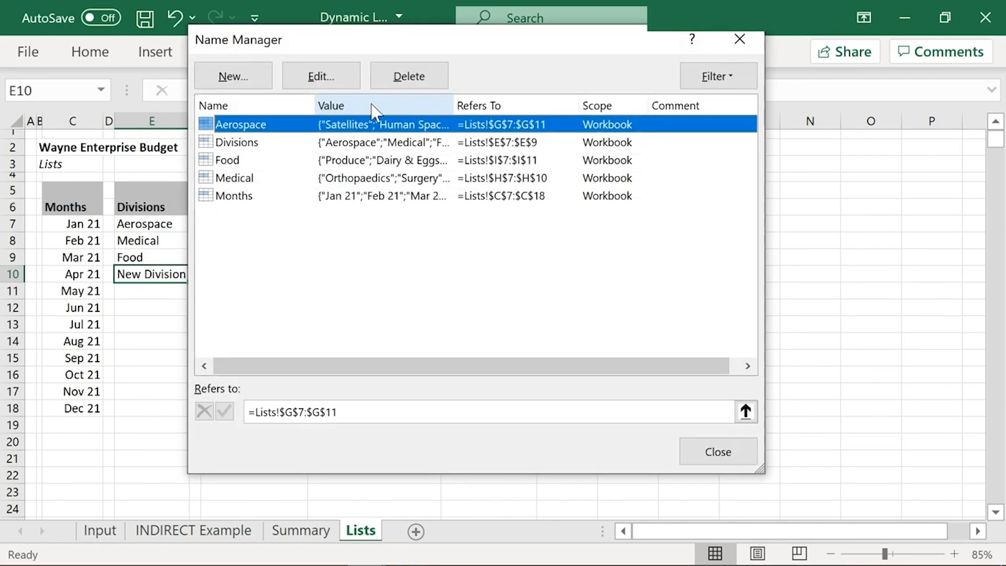
pyautogui.click(251, 144)
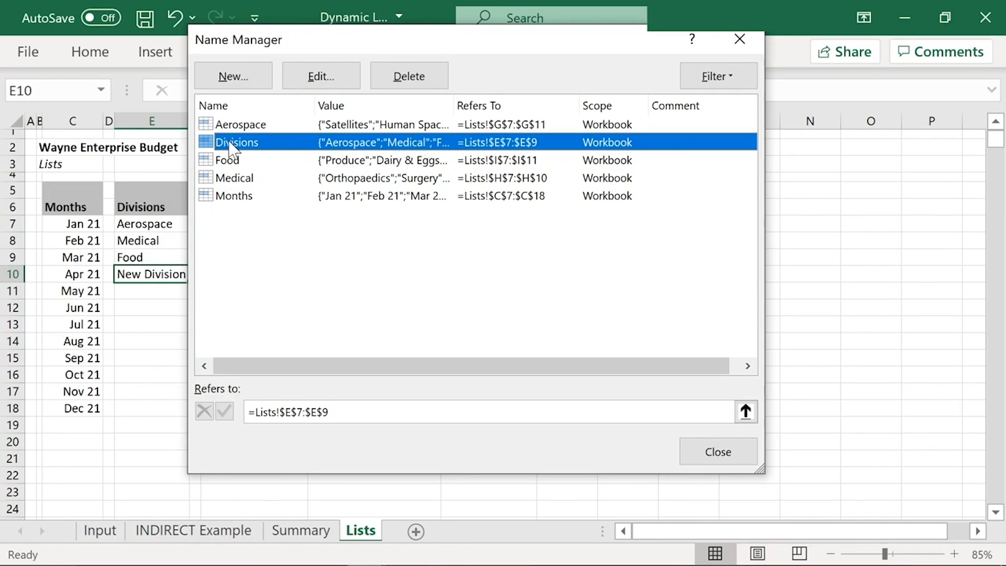
pyautogui.click(746, 414)
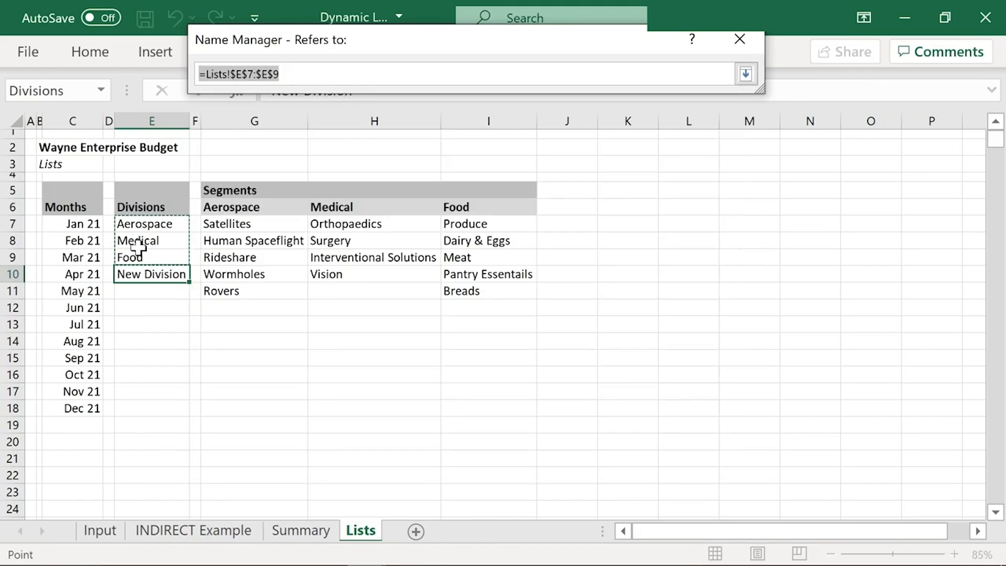
pyautogui.moveTo(150, 225); pyautogui.dragTo(148, 276)
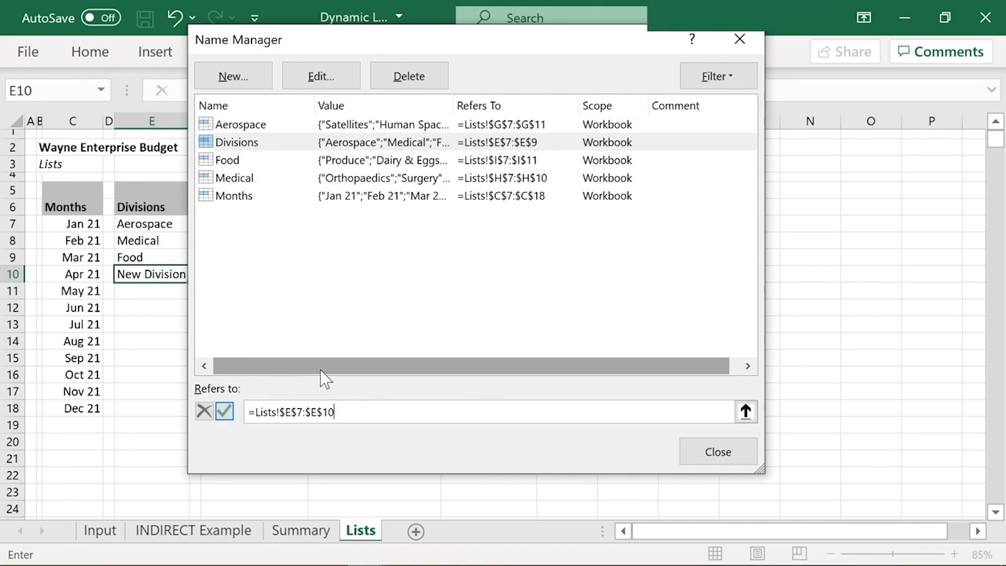
# Step: Point the Divisions name back at Lists cells E7:E9 and delete New Division from cell E10
pyautogui.click(745, 411)
pyautogui.click(146, 224)
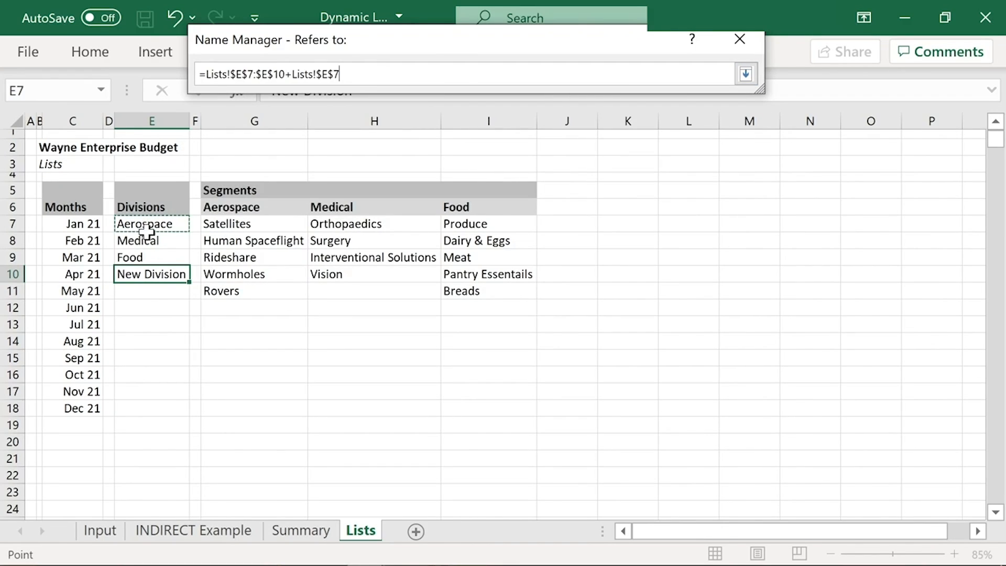
pyautogui.moveTo(198, 74); pyautogui.dragTo(387, 81)
pyautogui.press('BackSpace')
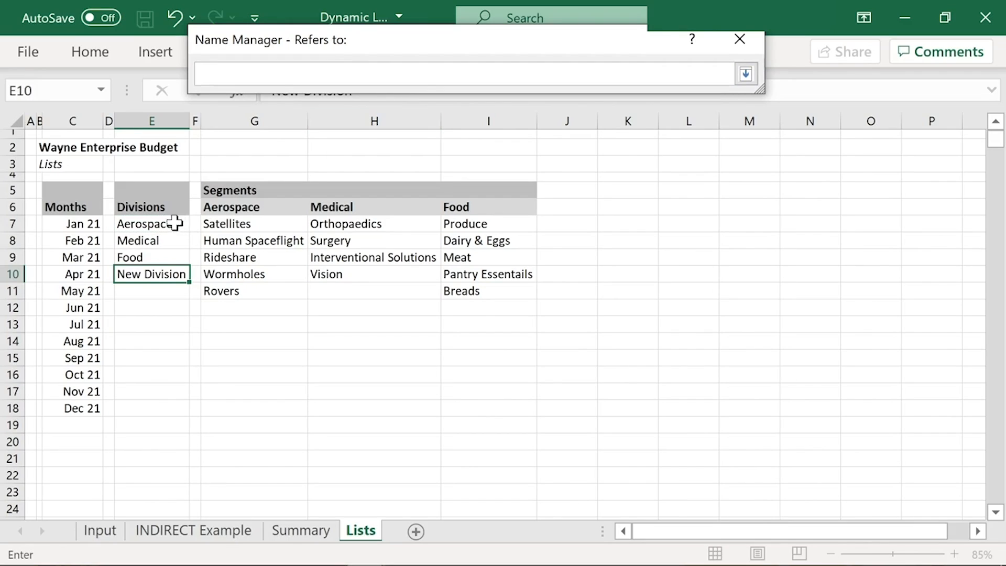
pyautogui.moveTo(172, 220); pyautogui.dragTo(162, 255)
pyautogui.click(754, 80)
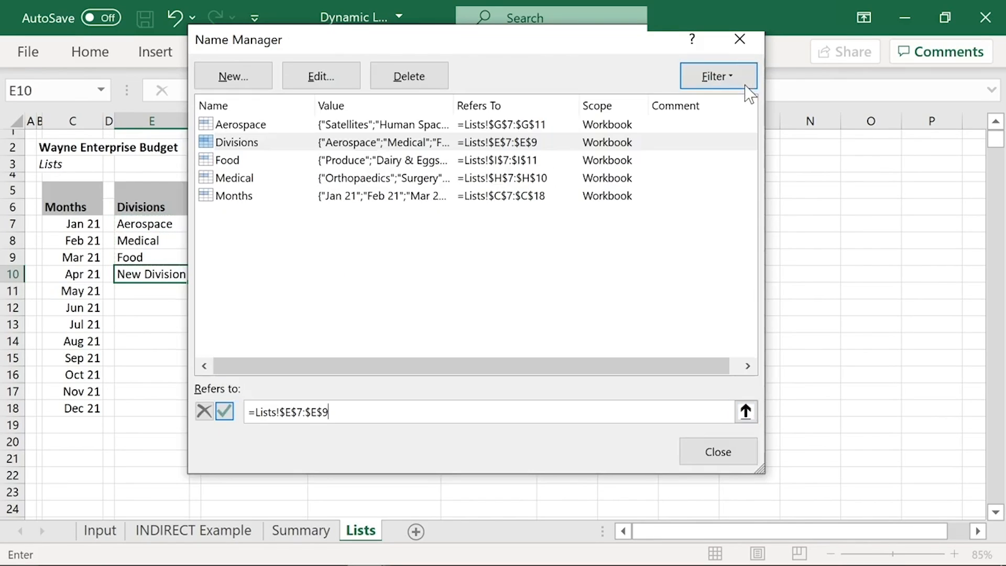
pyautogui.click(224, 411)
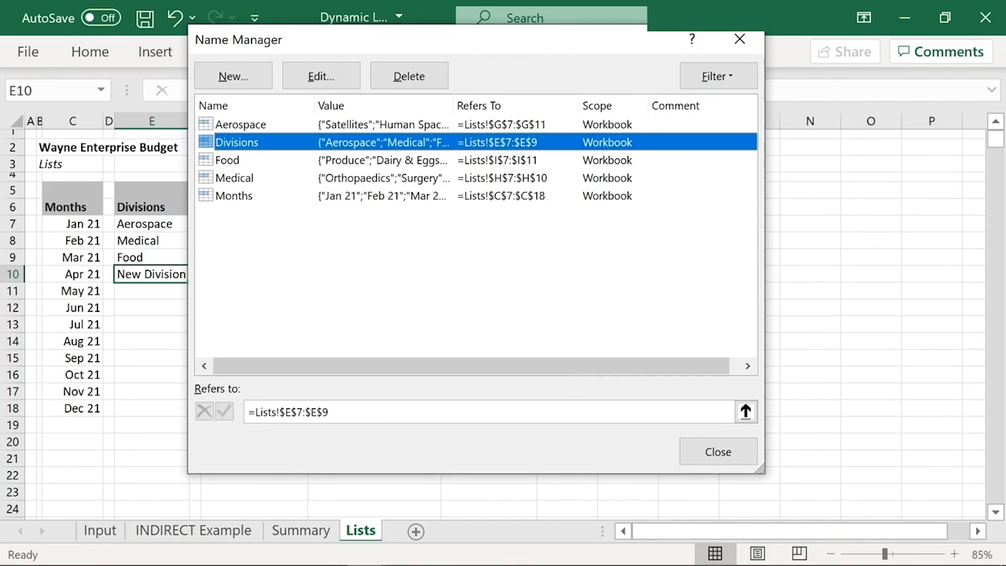
pyautogui.click(704, 448)
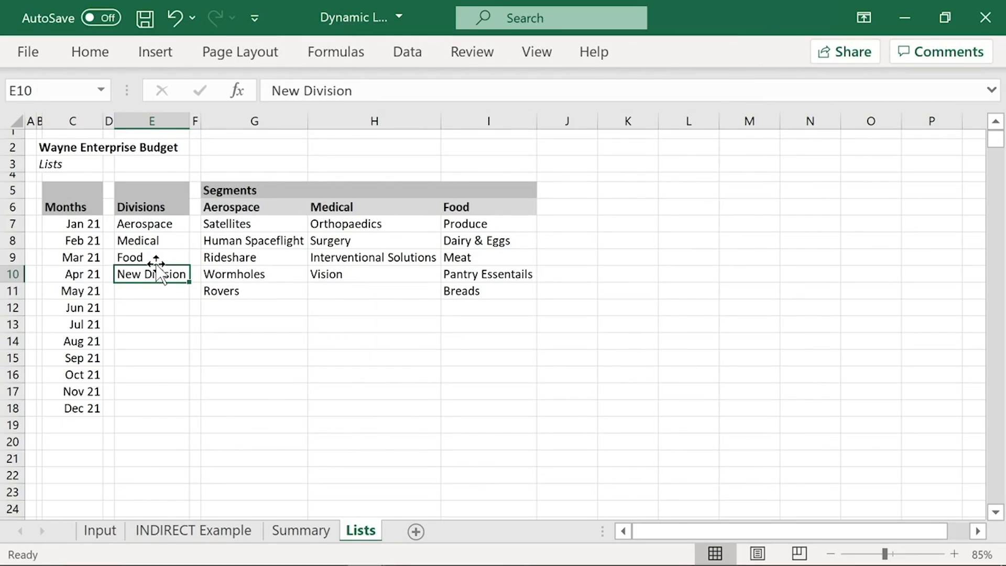
pyautogui.press('Delete')
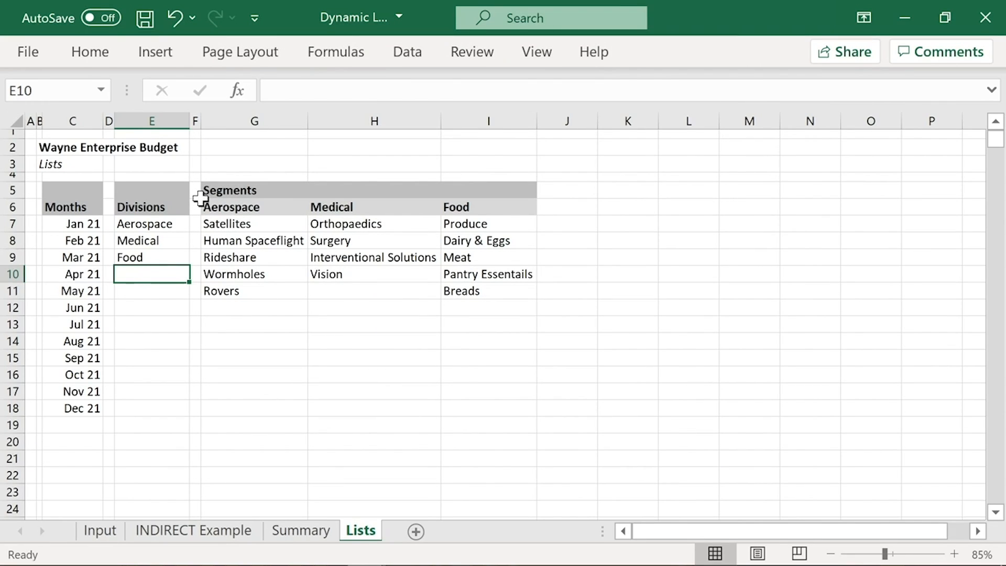
# Step: Add list data validation with the source =Medical to Segment cell D6 on the Input sheet and check its choices
pyautogui.click(103, 533)
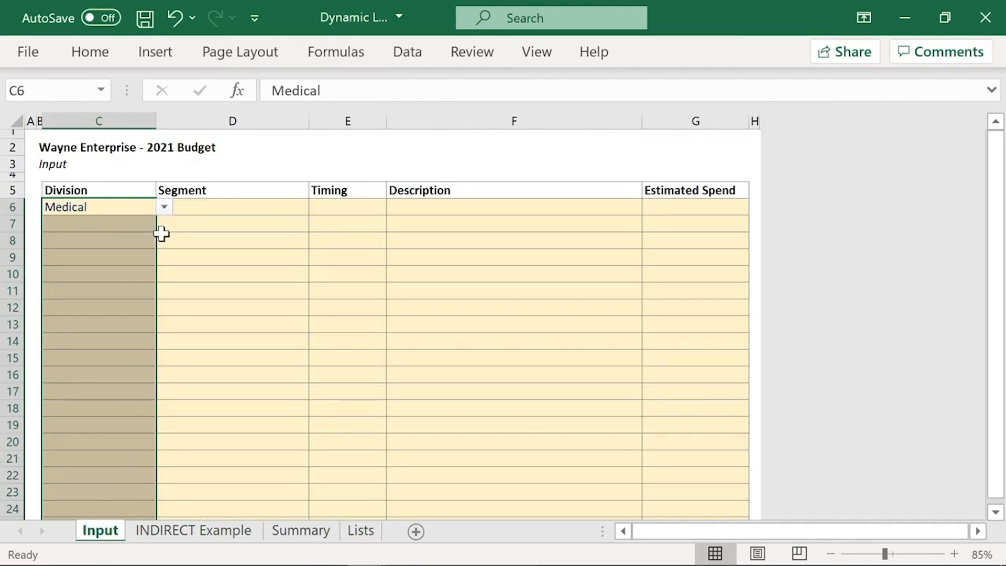
pyautogui.click(273, 204)
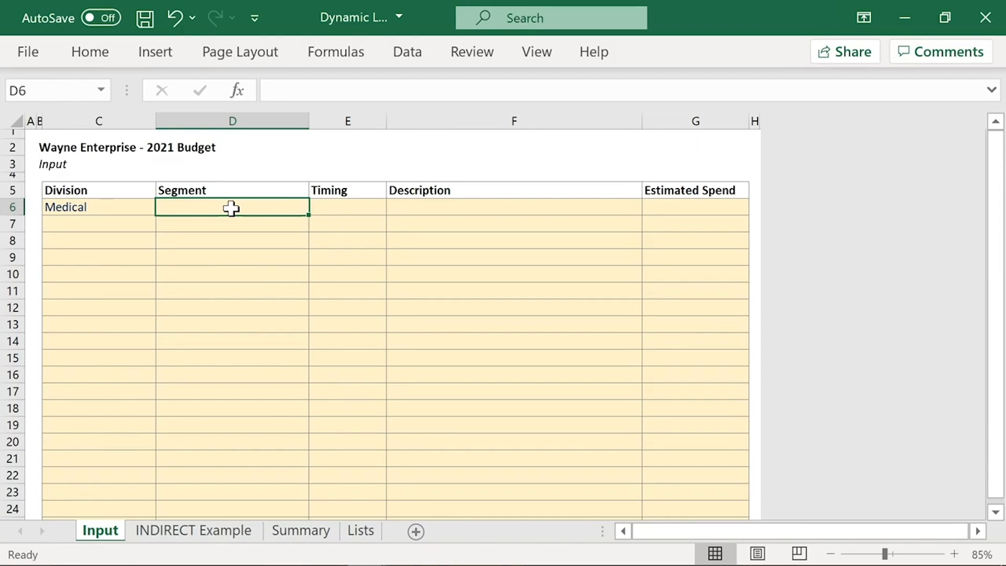
pyautogui.click(405, 53)
pyautogui.click(707, 128)
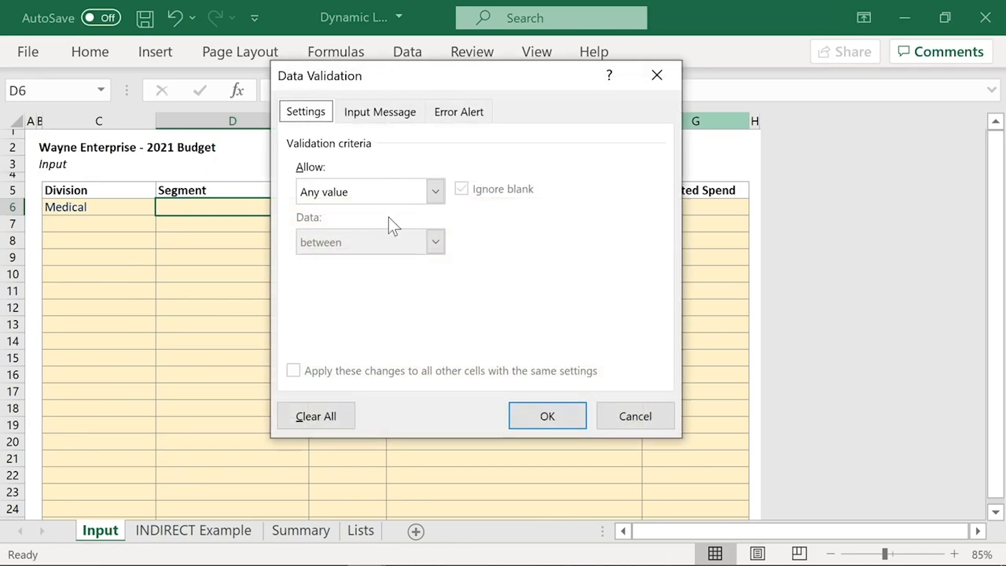
pyautogui.click(330, 199)
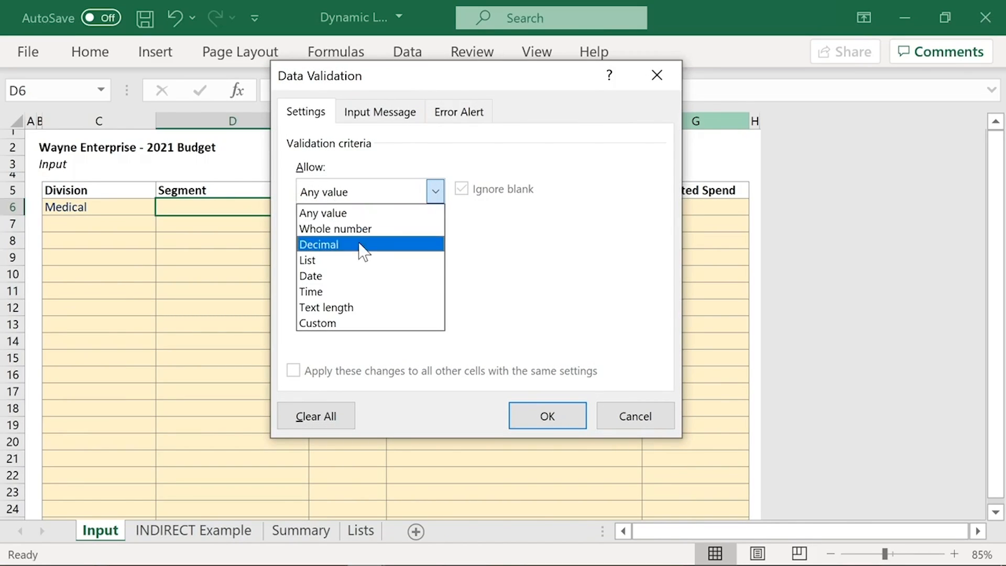
pyautogui.click(343, 260)
pyautogui.click(309, 290)
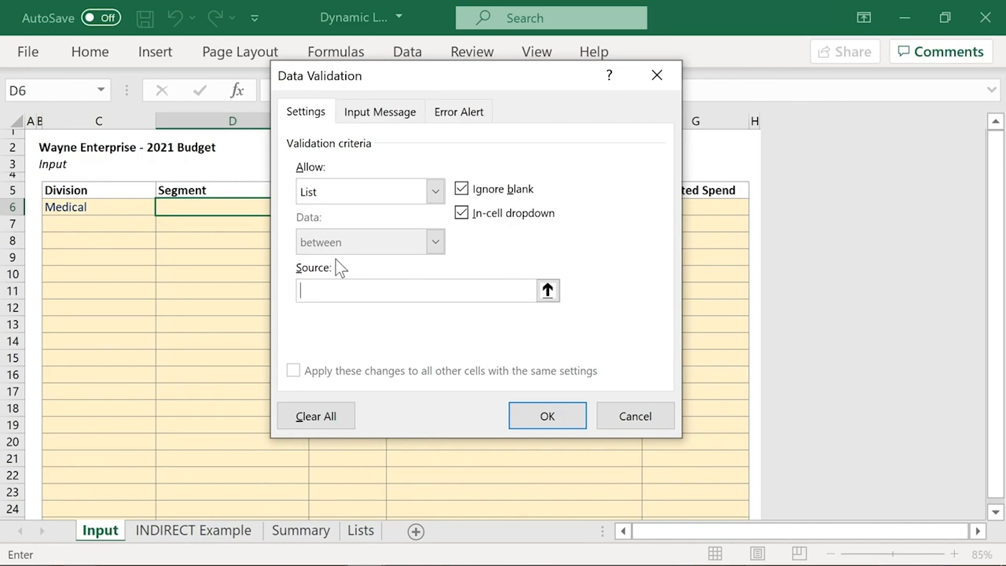
pyautogui.write('=Medical')
pyautogui.click(558, 415)
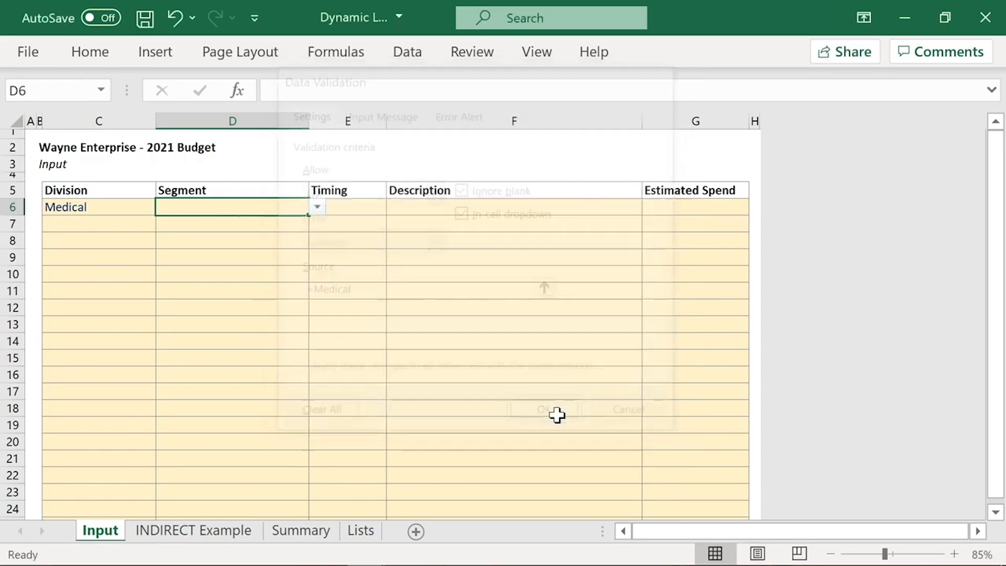
pyautogui.click(317, 207)
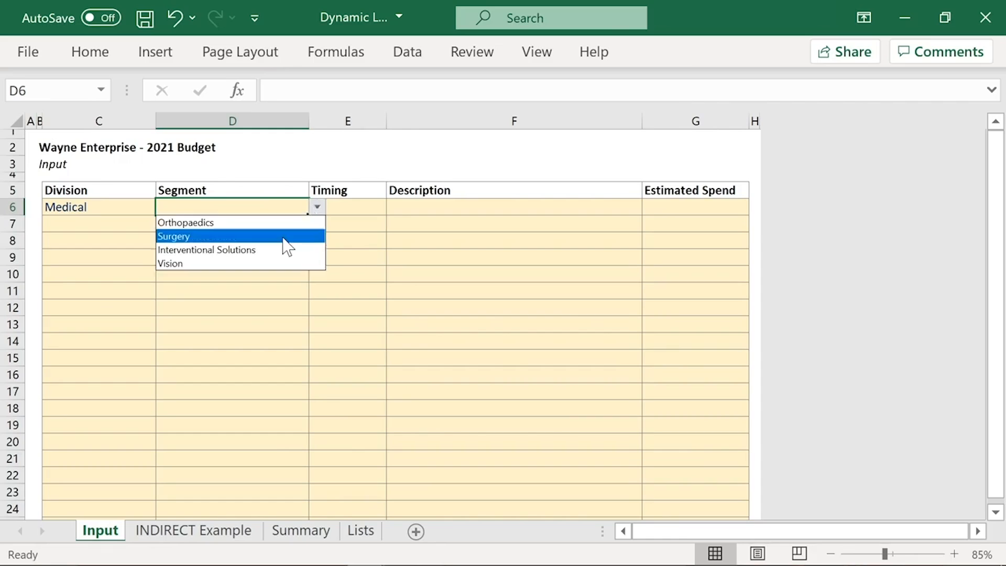
pyautogui.click(282, 209)
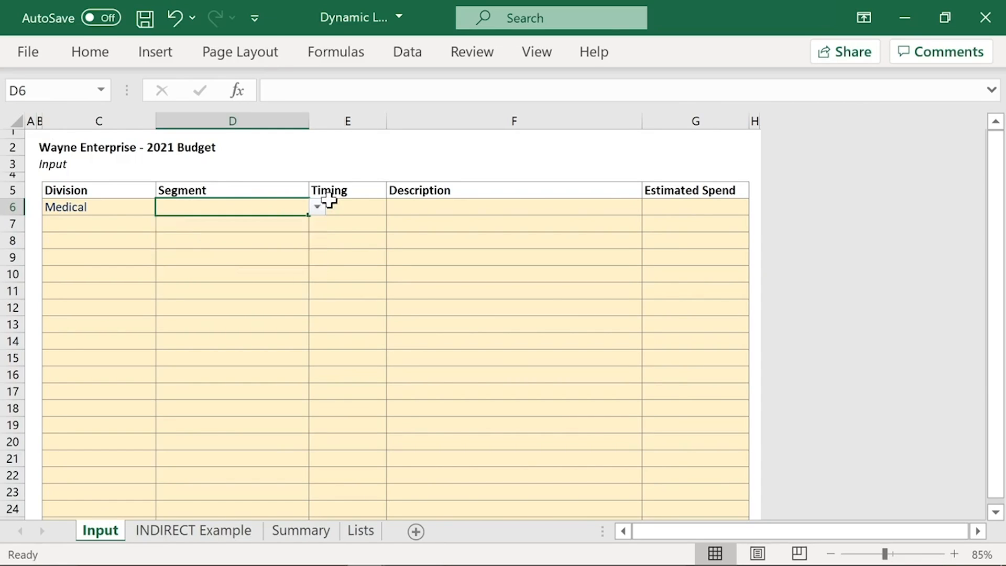
# Step: Change the Division in C6 to Aerospace and check which Segment choices D6 offers
pyautogui.click(90, 206)
pyautogui.click(164, 207)
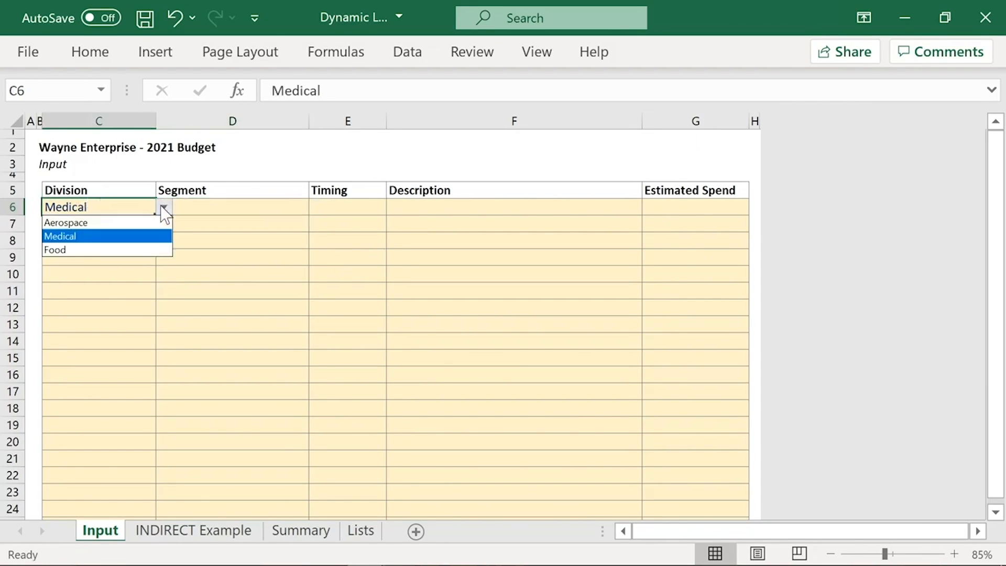
pyautogui.click(138, 219)
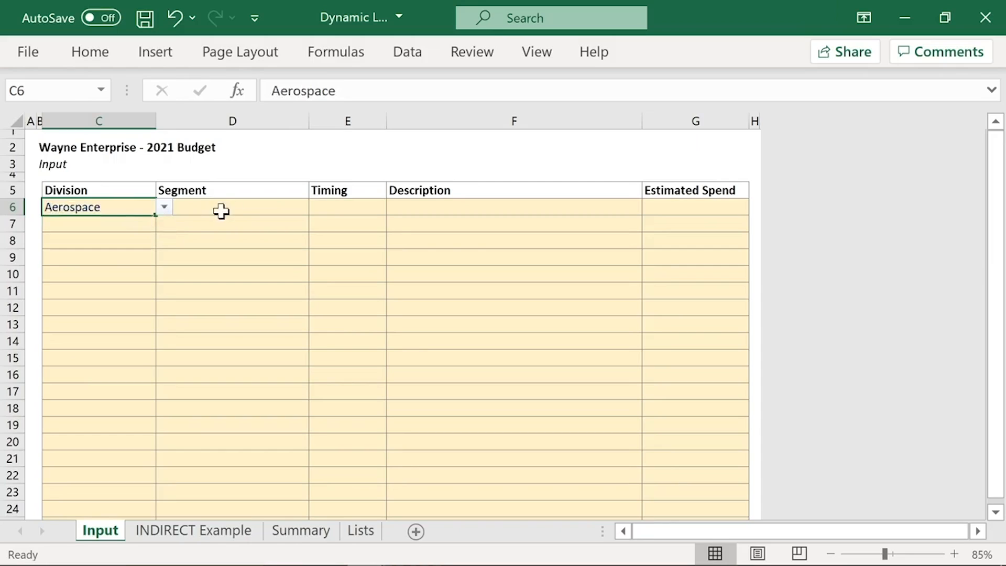
pyautogui.click(301, 206)
pyautogui.click(319, 208)
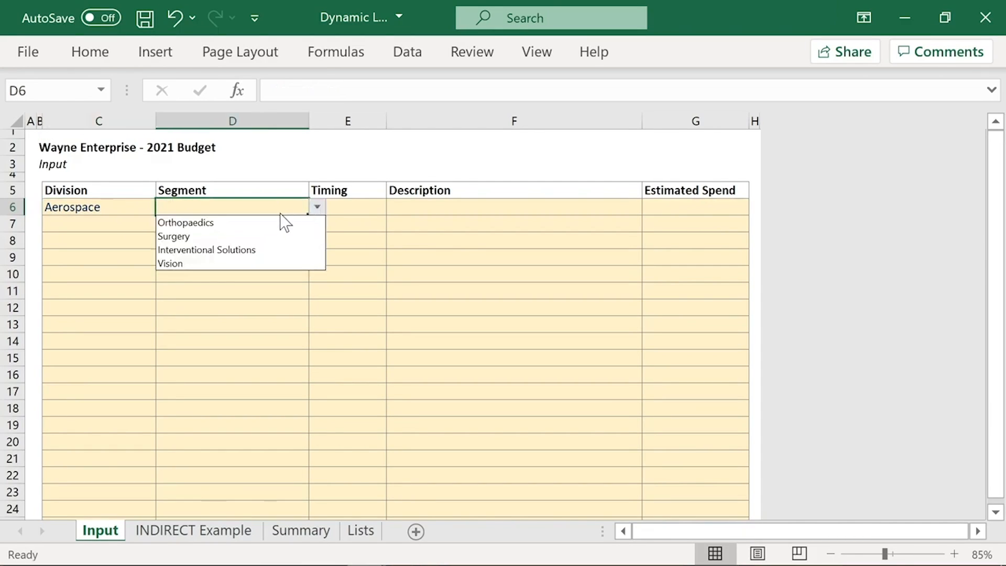
pyautogui.click(248, 202)
# Step: Review the data validation source of Segment cell D6 without changing it
pyautogui.click(415, 53)
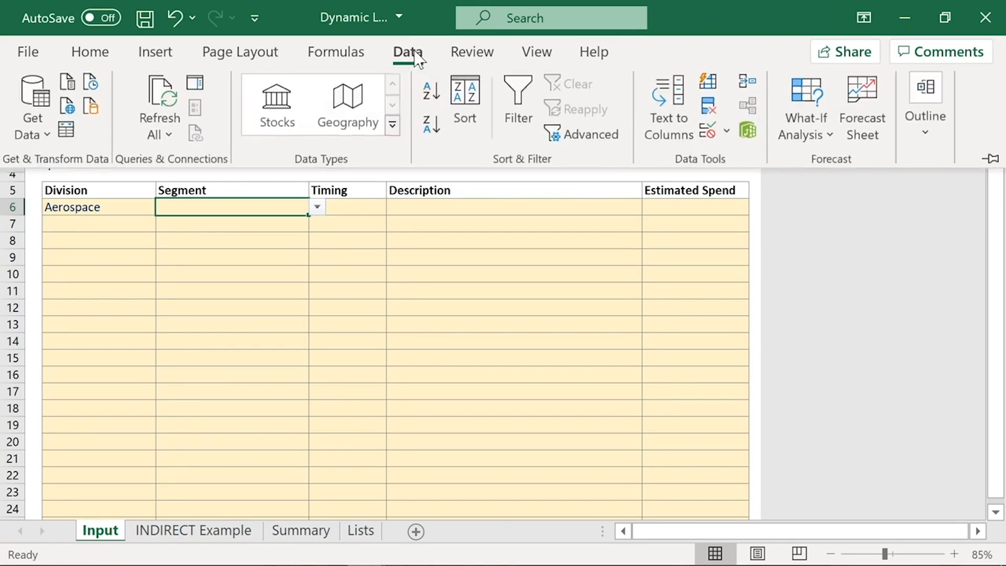
pyautogui.click(707, 129)
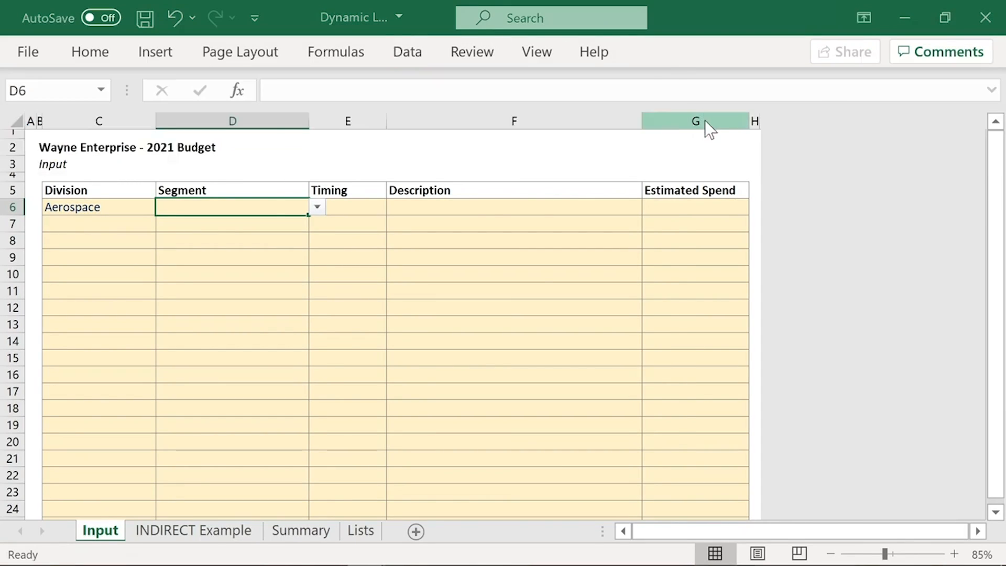
pyautogui.click(348, 291)
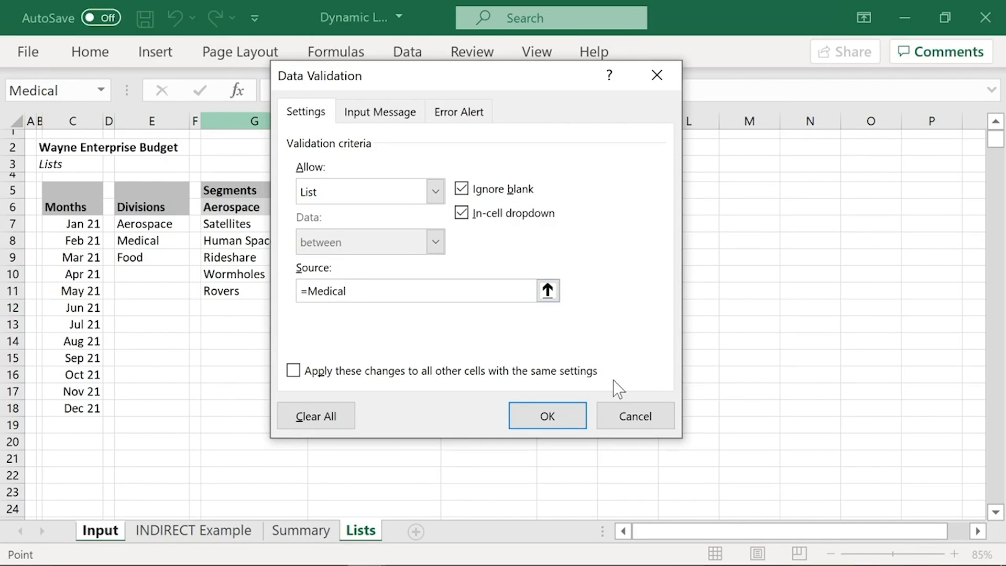
pyautogui.click(624, 418)
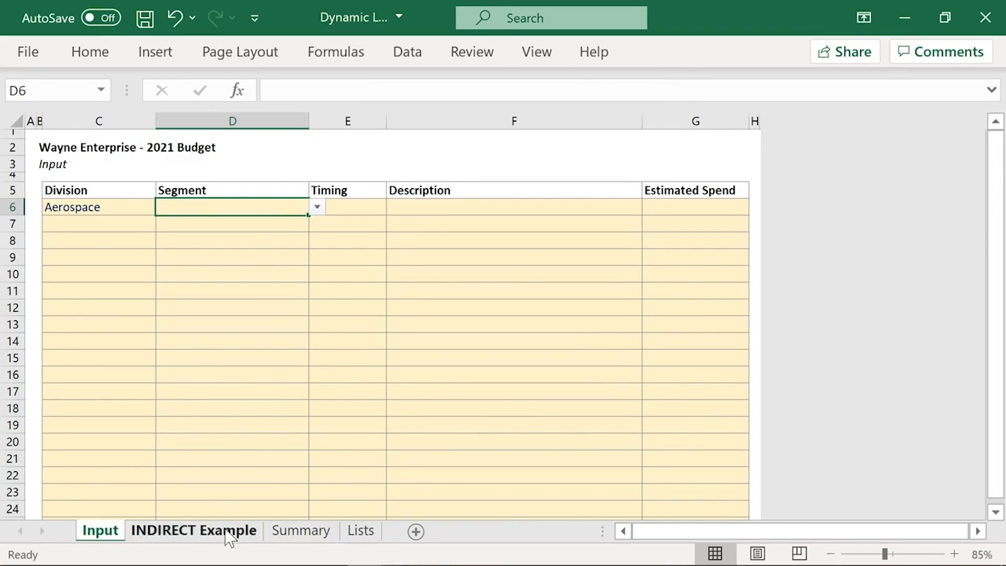
# Step: Enter the direct reference =F13 in the Contents of Cell field D6 on the INDIRECT Example sheet
pyautogui.click(202, 543)
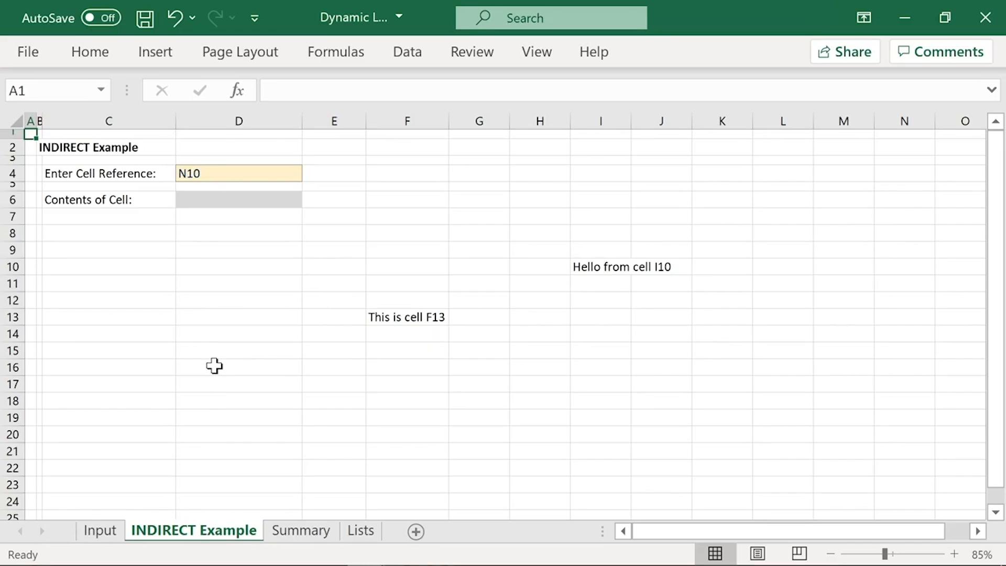
pyautogui.click(407, 318)
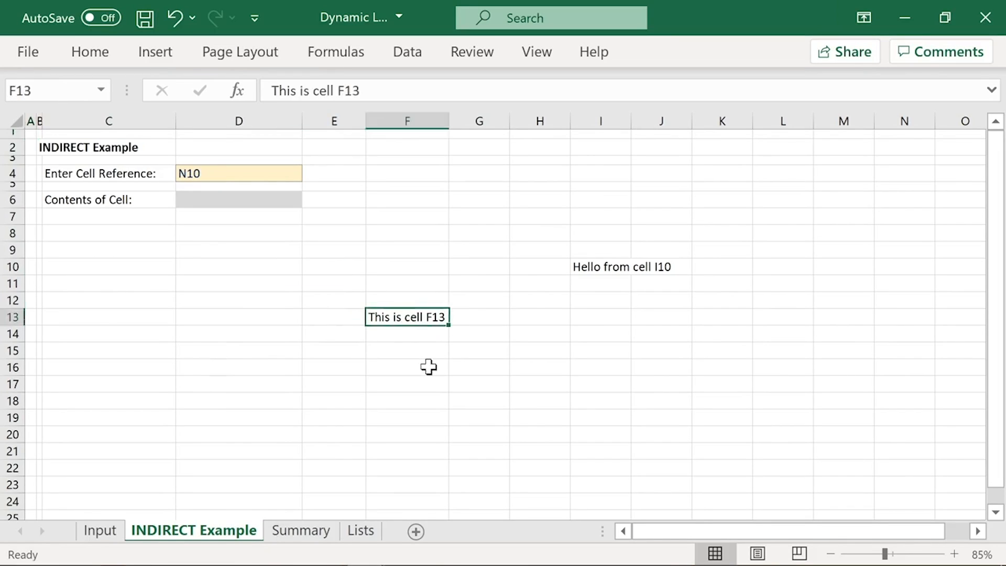
pyautogui.click(242, 199)
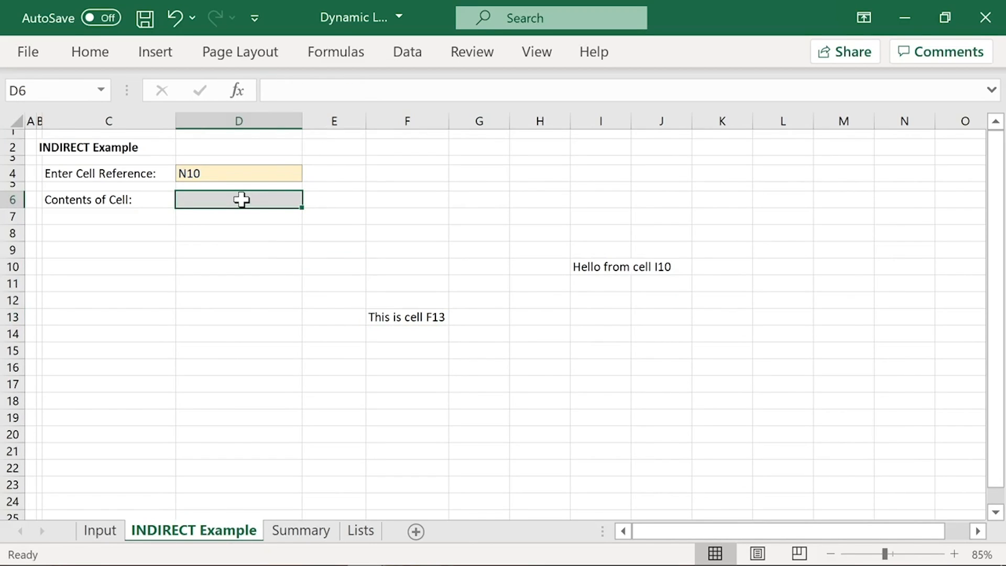
pyautogui.write('=')
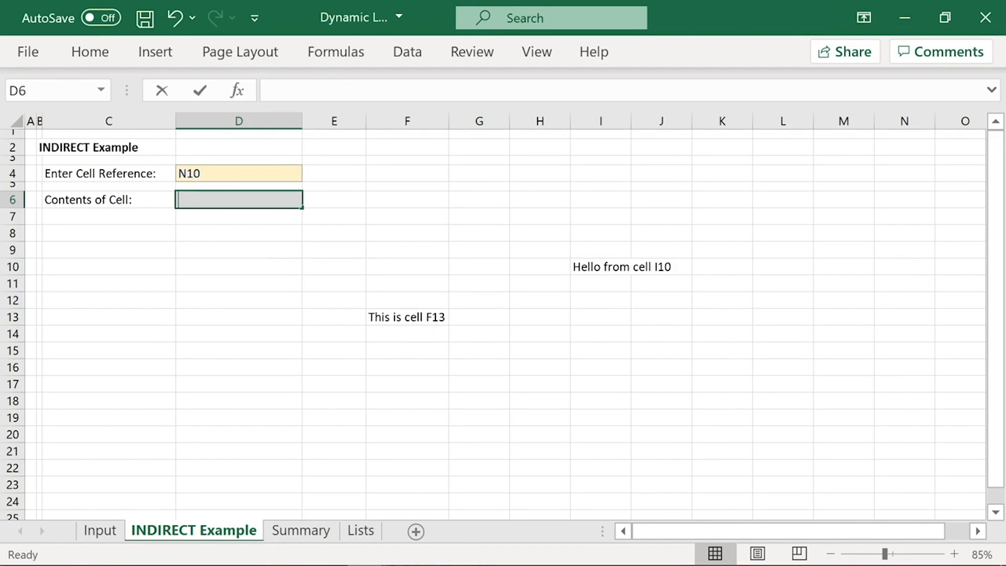
pyautogui.write('F13')
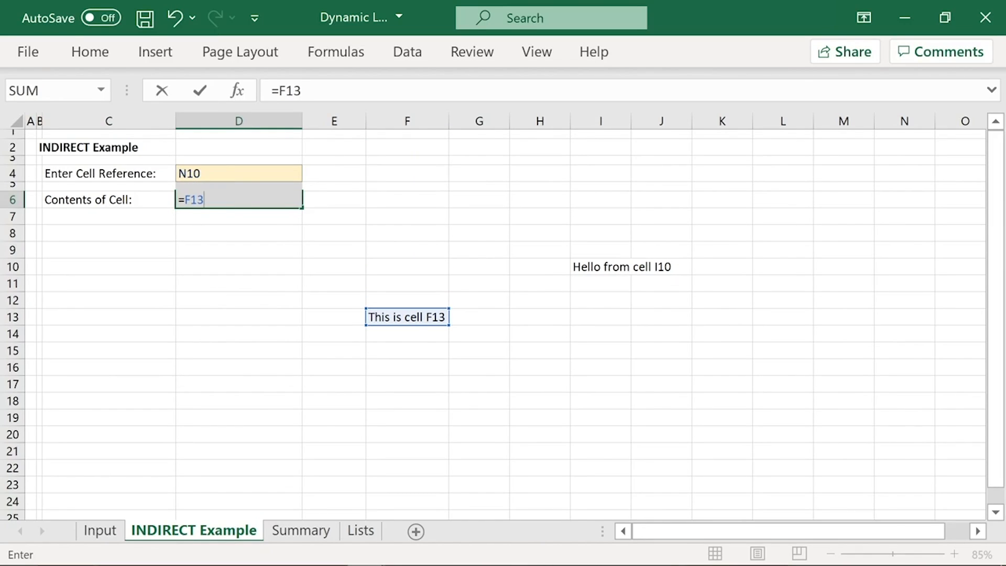
pyautogui.press('Return')
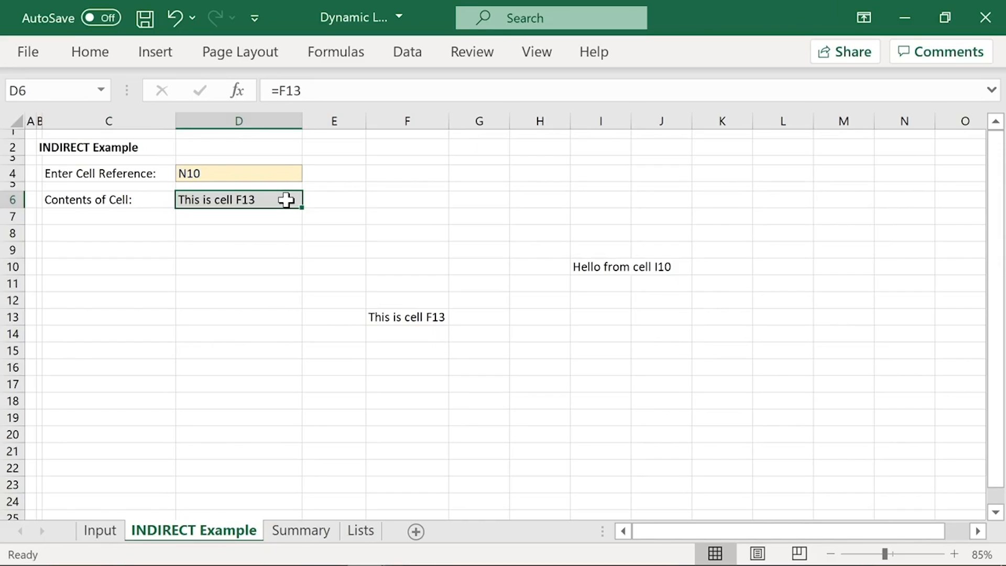
# Step: Enter I10 as the cell reference in D4 and compare it with the formula in D6
pyautogui.click(251, 173)
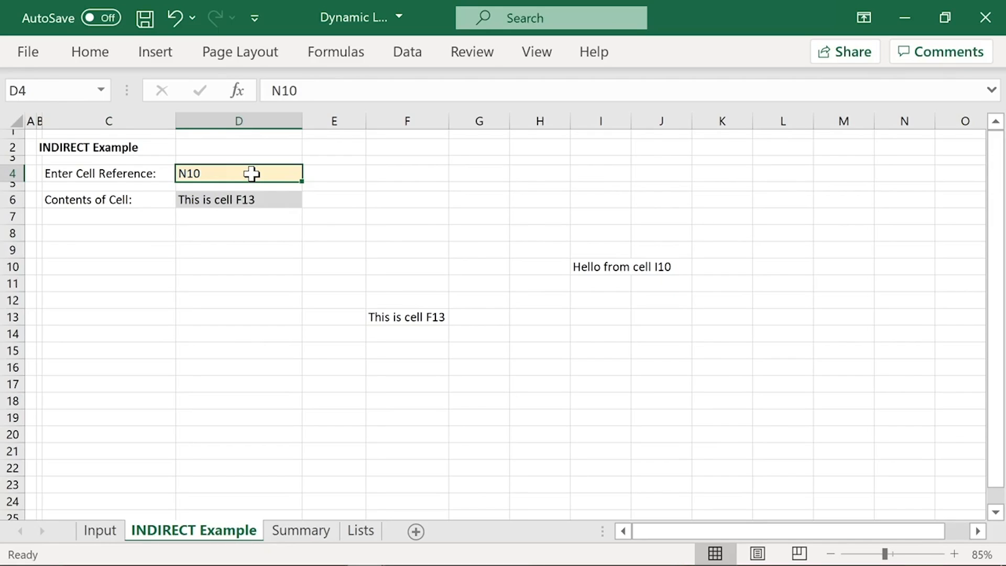
pyautogui.write('I10')
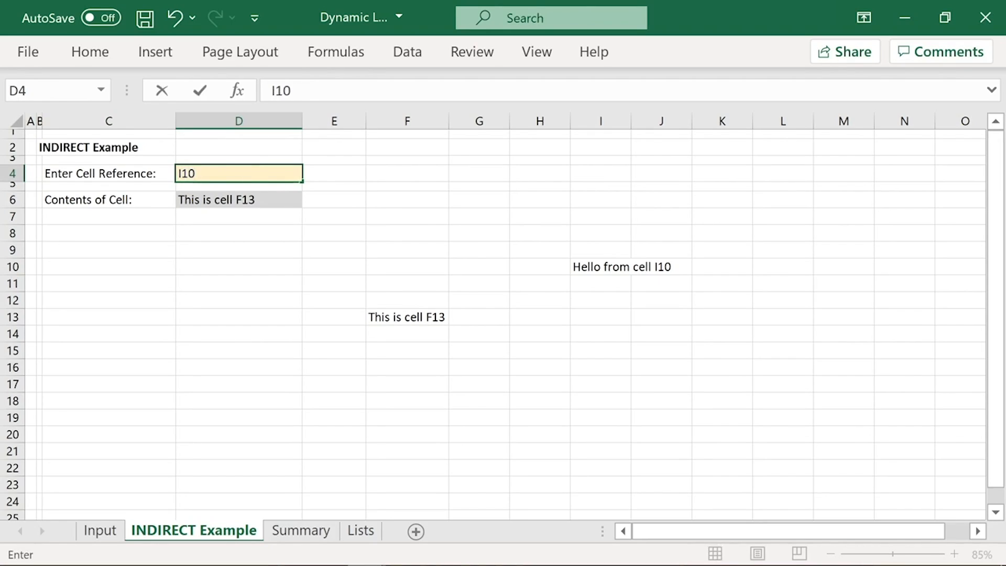
pyautogui.press('Return')
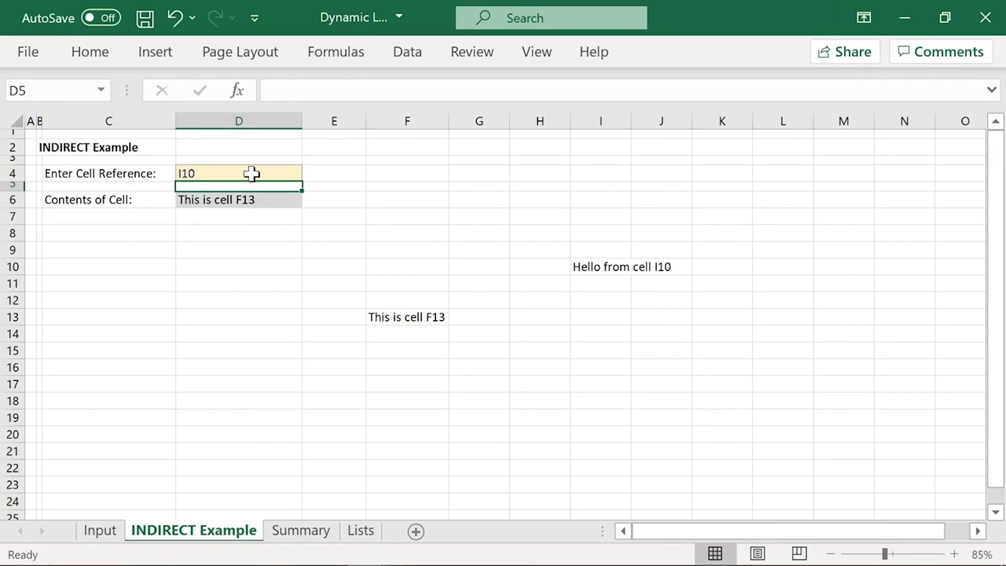
pyautogui.click(271, 199)
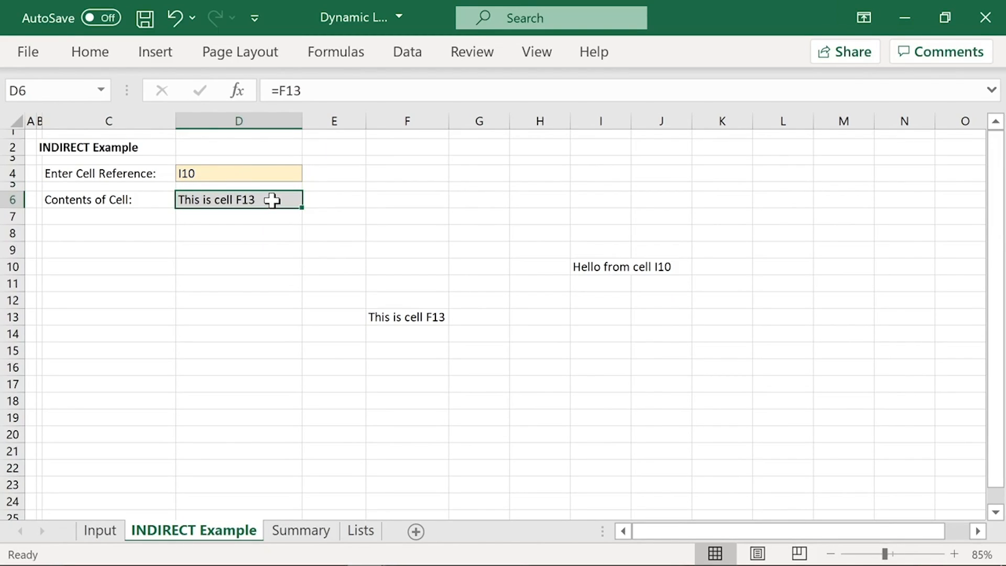
pyautogui.click(270, 171)
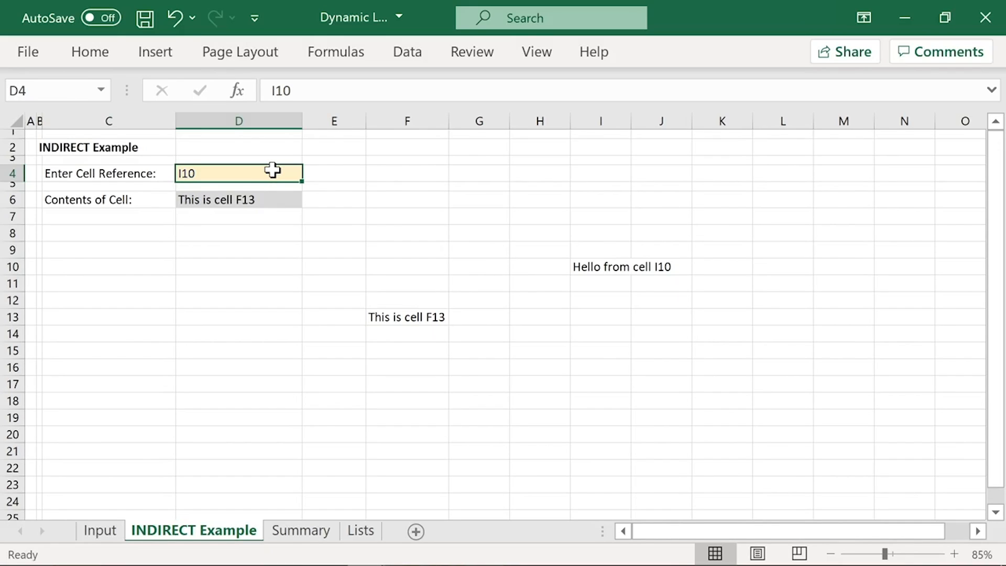
# Step: Replace the Contents of Cell formula in D6 with =INDIRECT(D4)
pyautogui.click(265, 202)
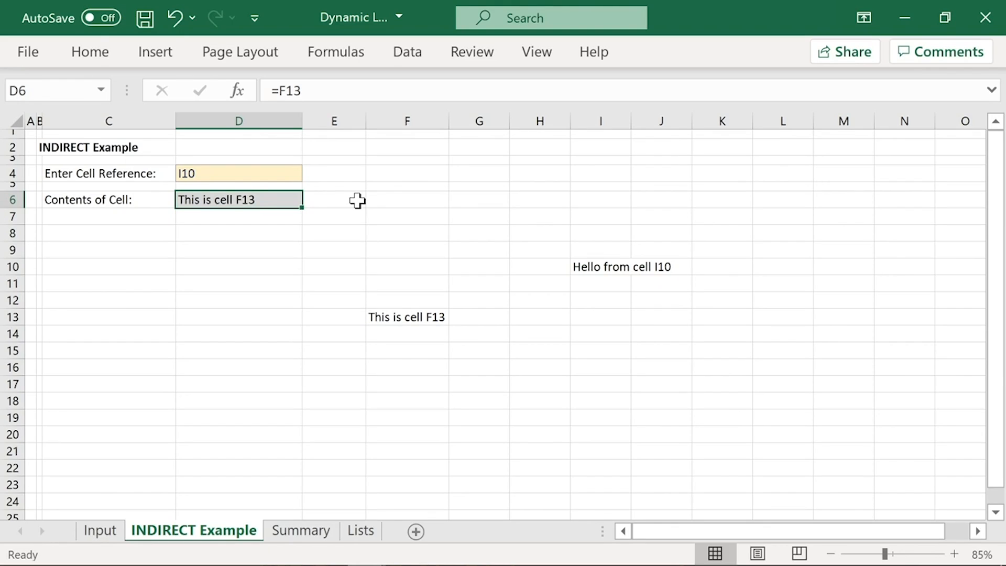
pyautogui.write('=INDIRE')
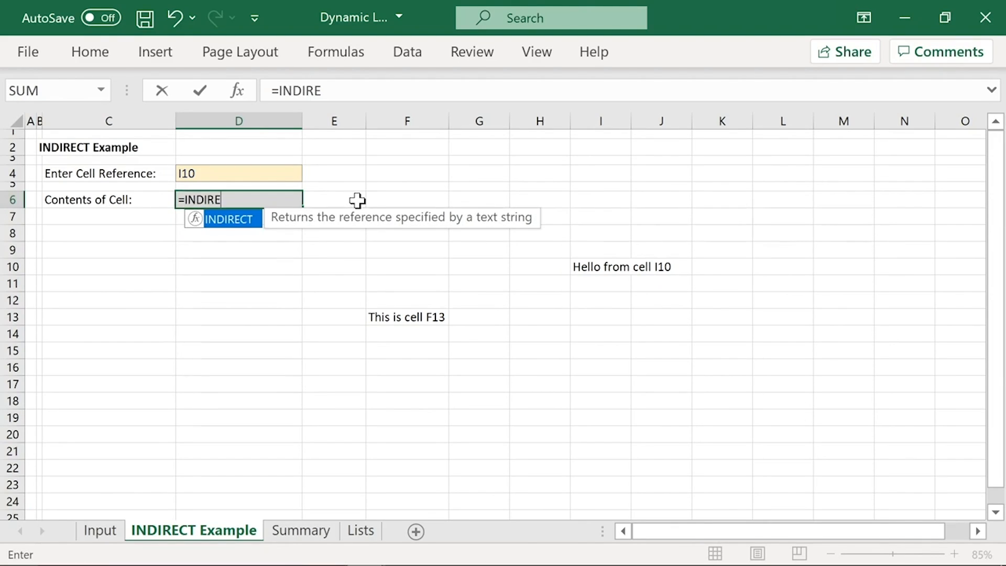
pyautogui.write('CT(')
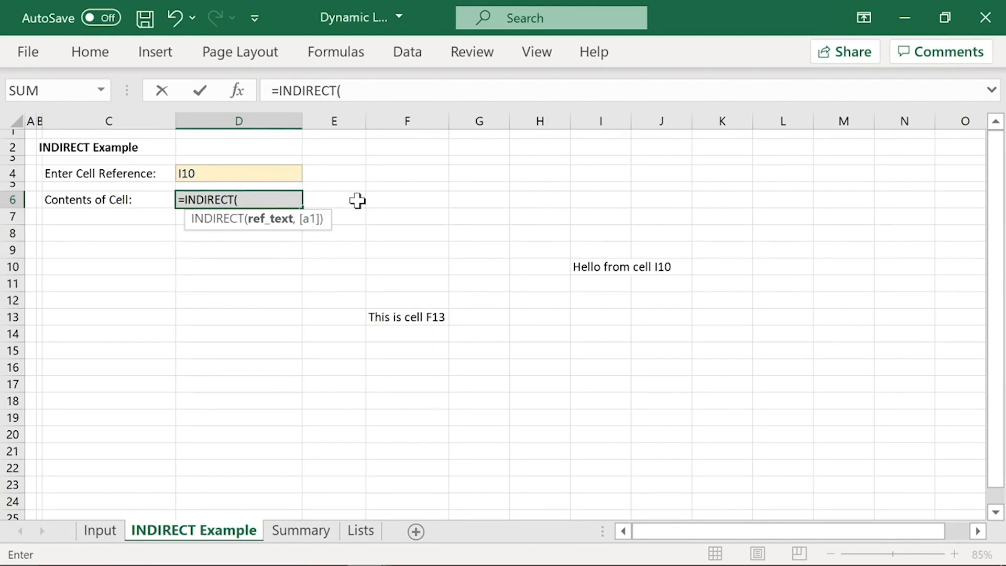
pyautogui.click(242, 173)
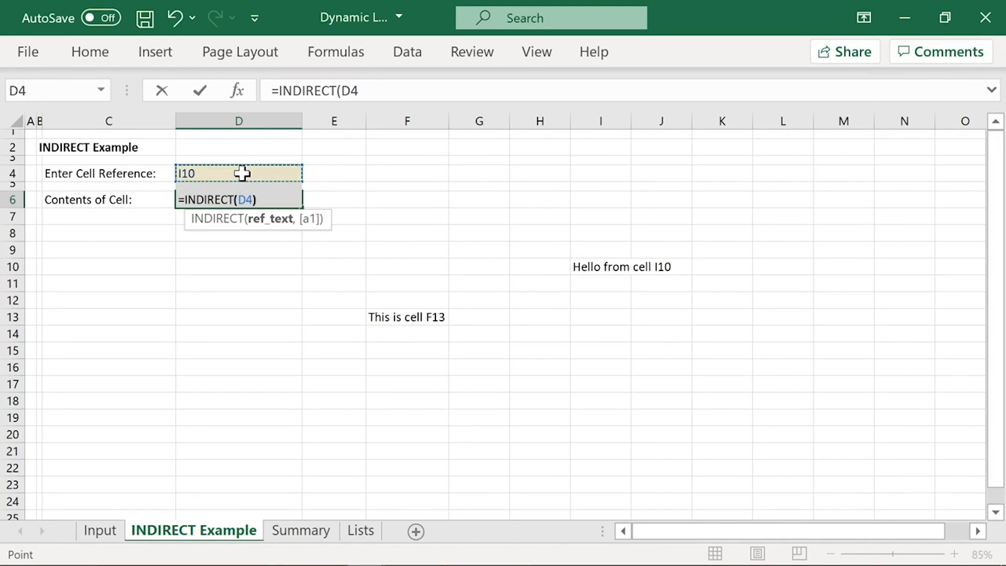
pyautogui.write(')')
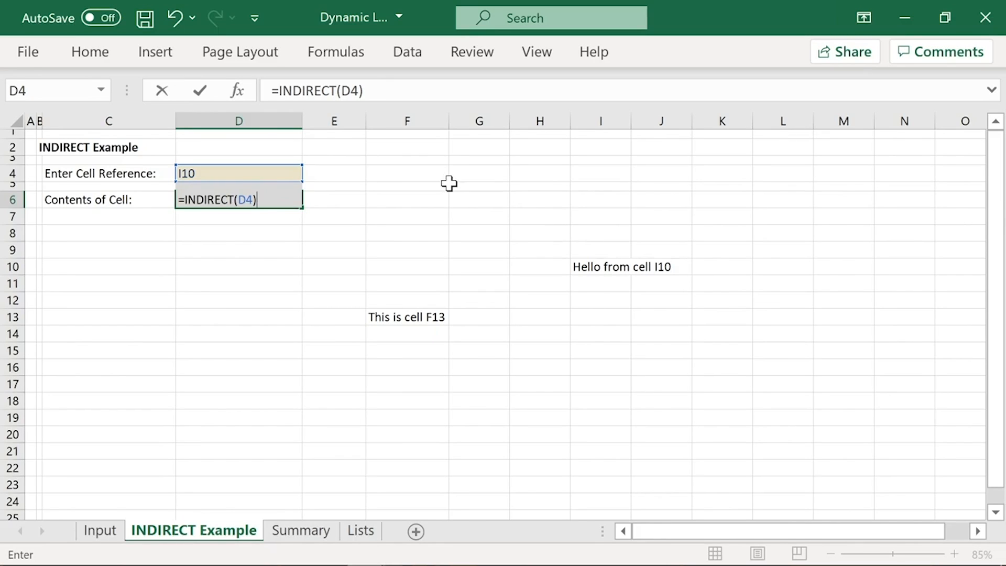
pyautogui.press('Return')
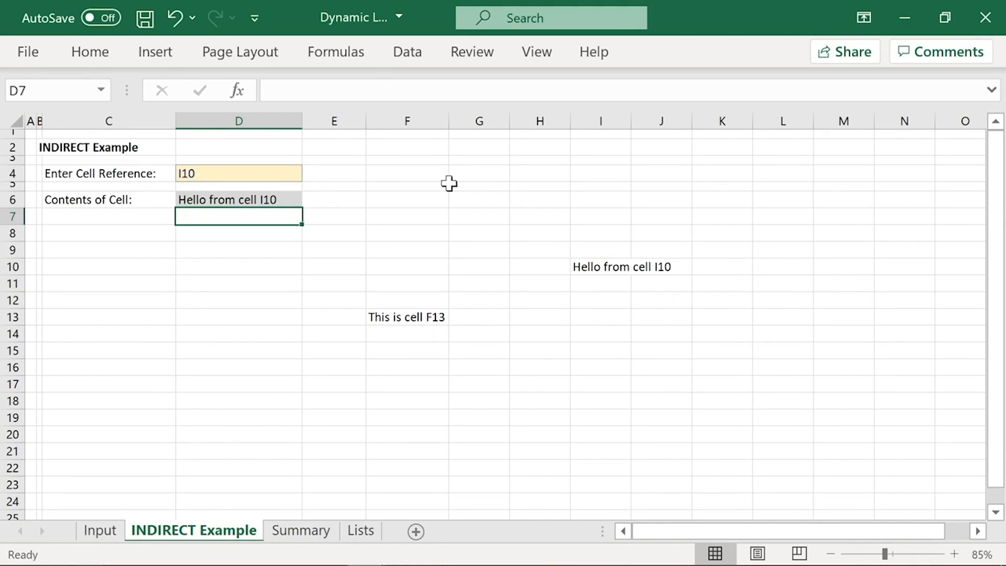
# Step: Enter F13 as the cell reference in D4 and check the INDIRECT result and formula in D6
pyautogui.press('Up')
pyautogui.press('Up')
pyautogui.press('Up')
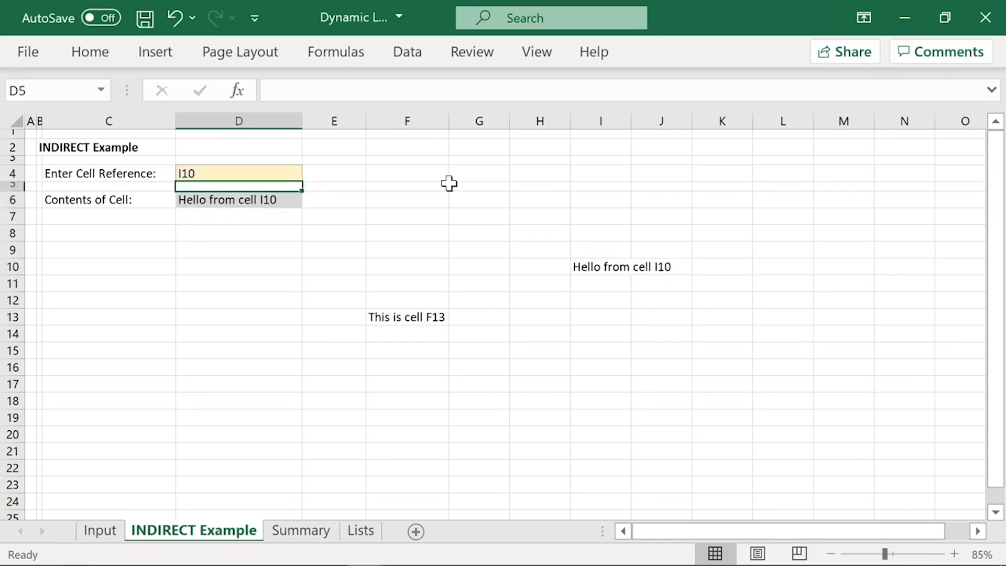
pyautogui.write('F13')
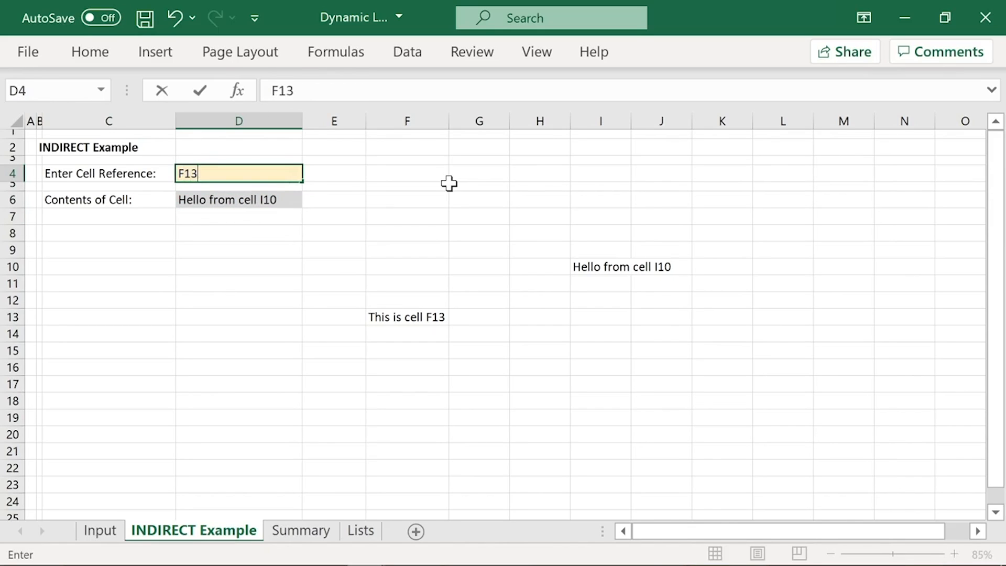
pyautogui.press('Return')
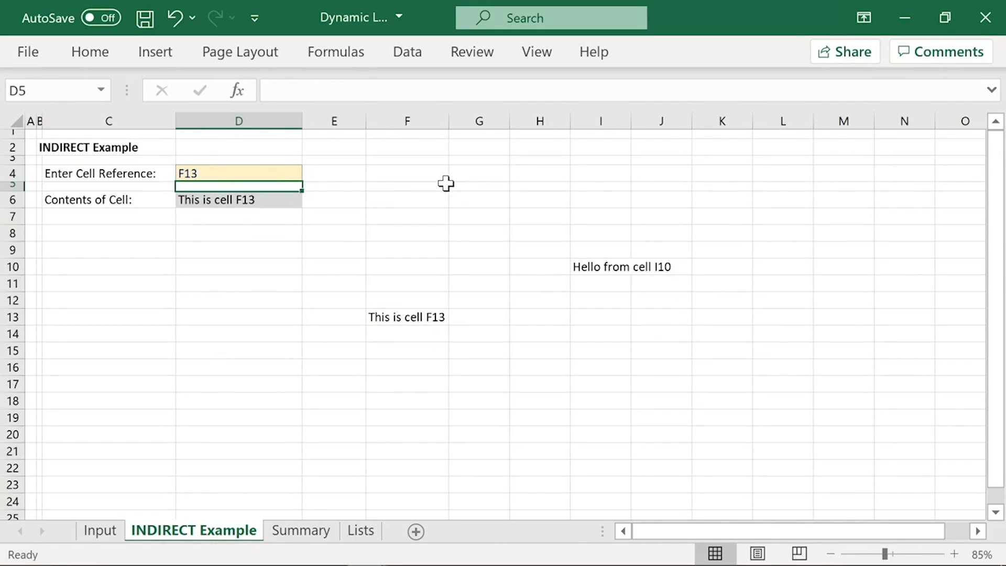
pyautogui.click(272, 200)
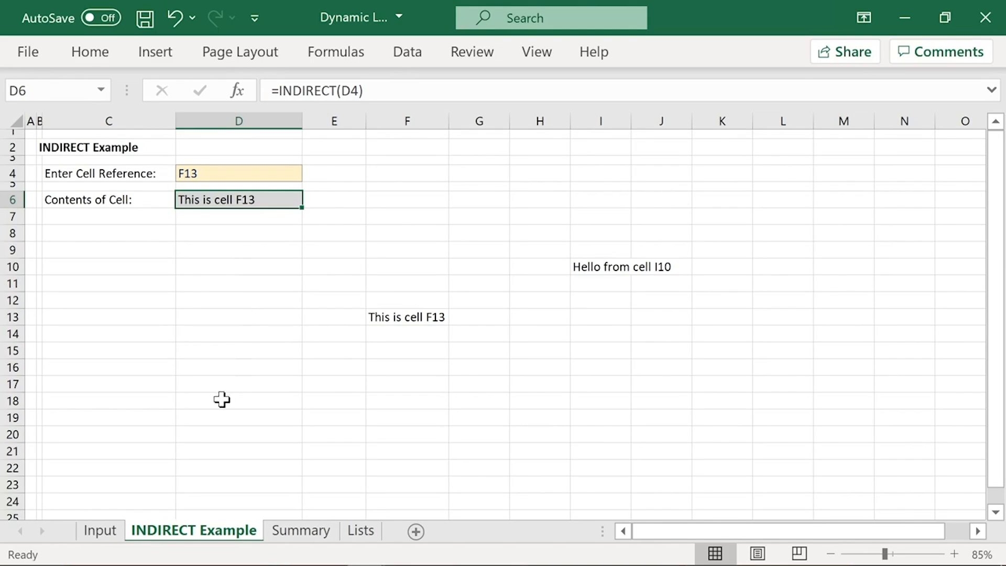
# Step: Open data validation for Segment cells D6:D30 on the Input sheet, extending the existing rule to the cells without validation
pyautogui.click(120, 533)
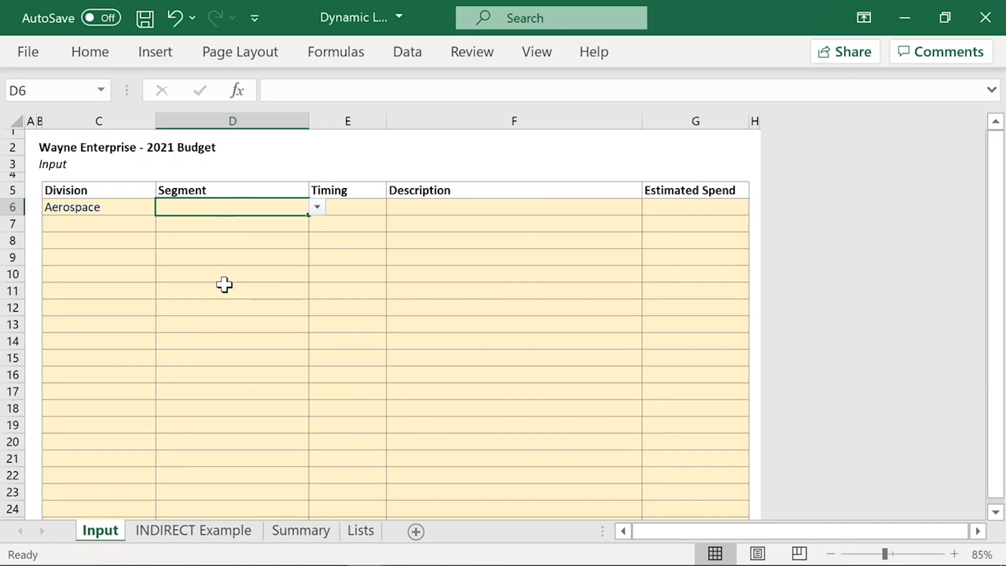
pyautogui.scroll(-6, 225, 284)
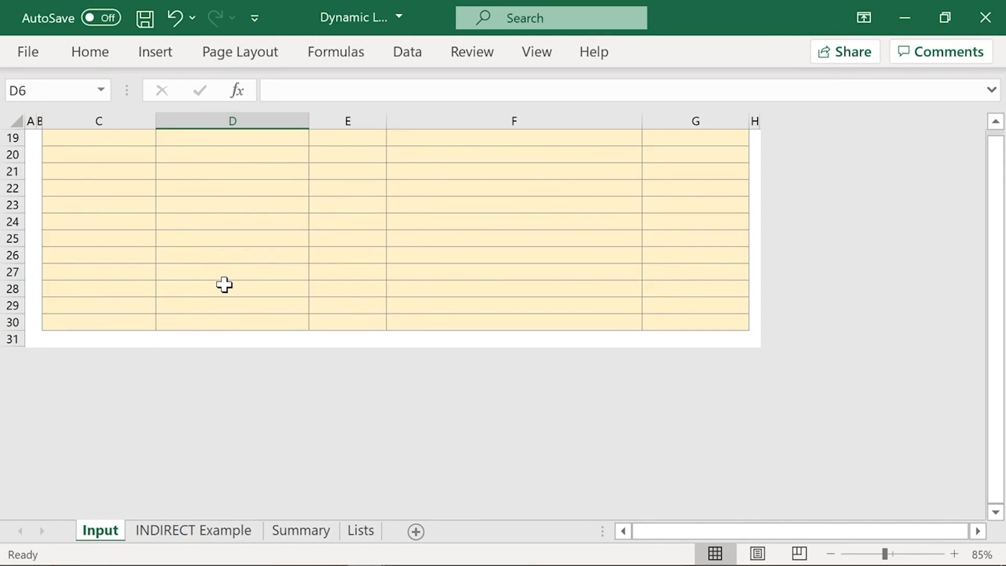
pyautogui.keyDown('shift'); pyautogui.click(233, 324); pyautogui.keyUp('shift')
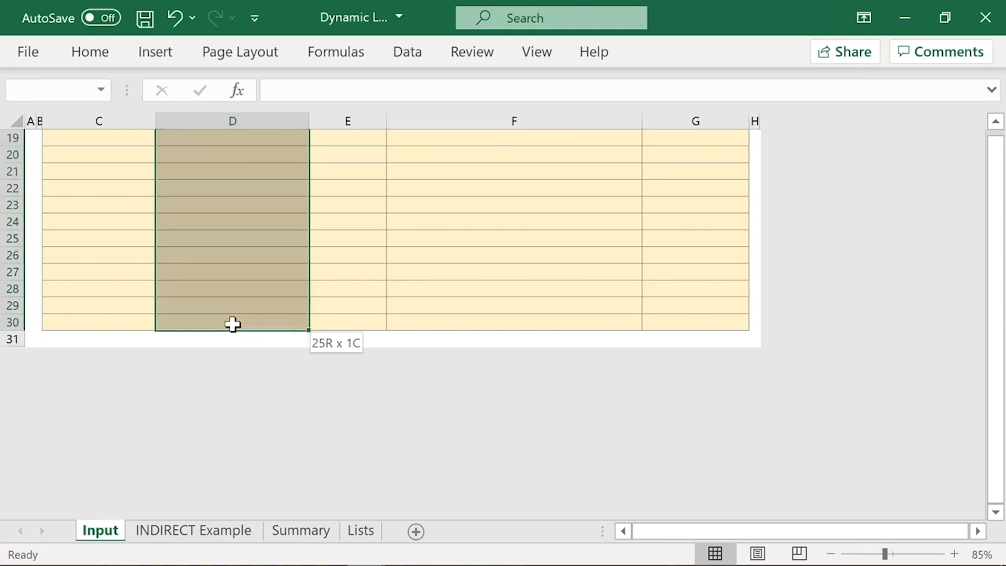
pyautogui.scroll(6, 232, 323)
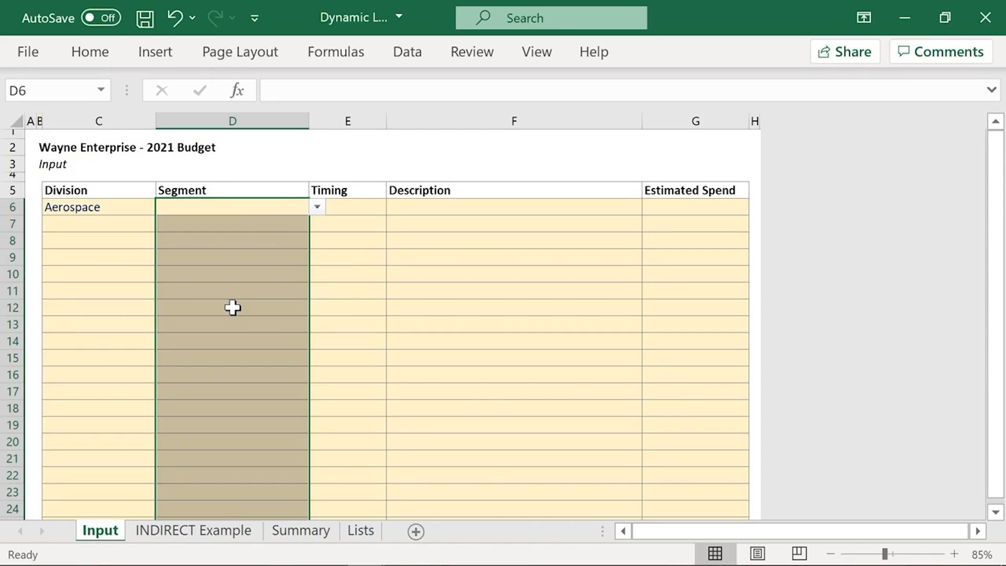
pyautogui.click(426, 55)
pyautogui.click(707, 131)
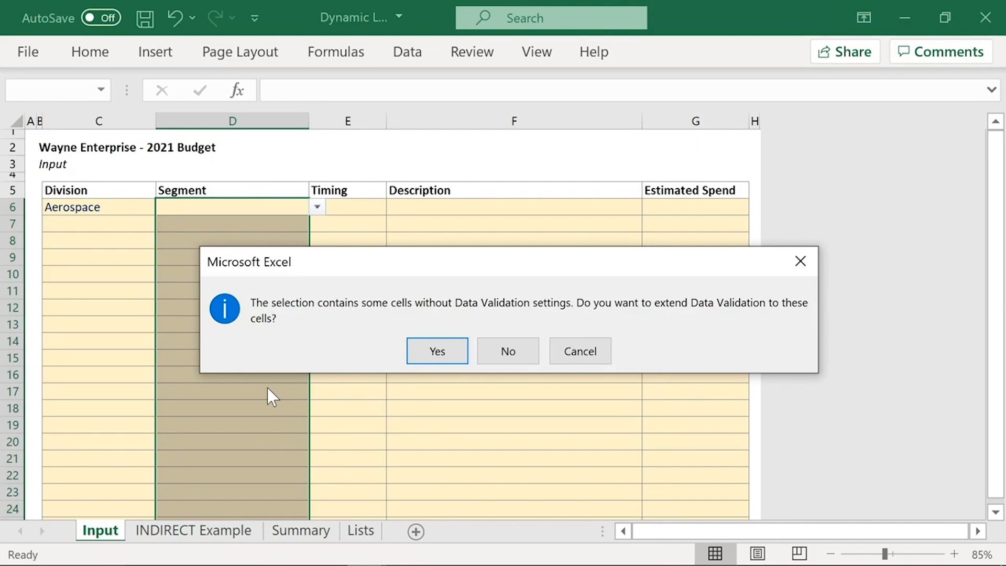
pyautogui.click(437, 351)
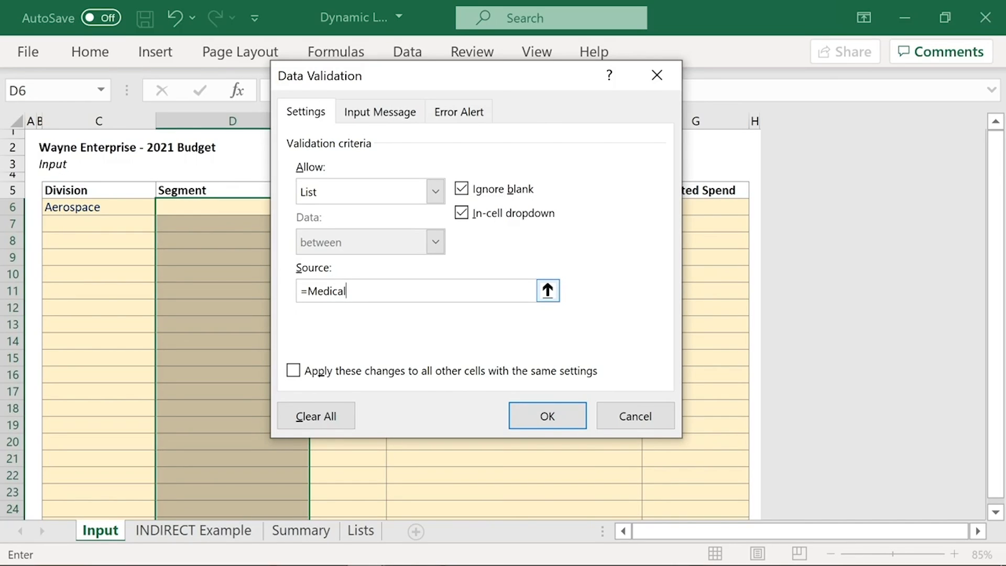
# Step: Replace the Segment list's validation source with =INDIRECT(C6) and apply it to the selected cells
pyautogui.moveTo(353, 290); pyautogui.dragTo(259, 285)
pyautogui.press('BackSpace')
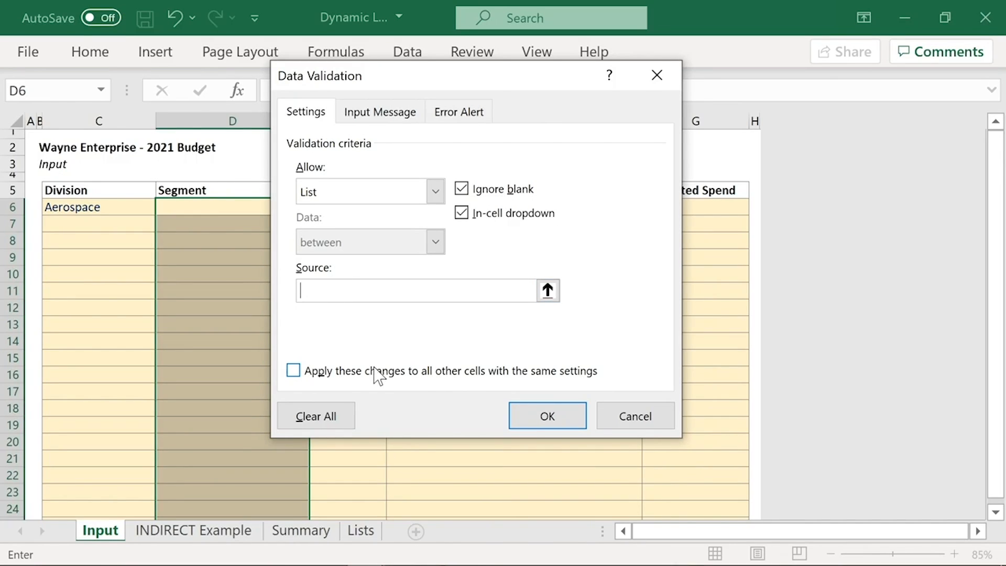
pyautogui.write('=INDIRECT(C')
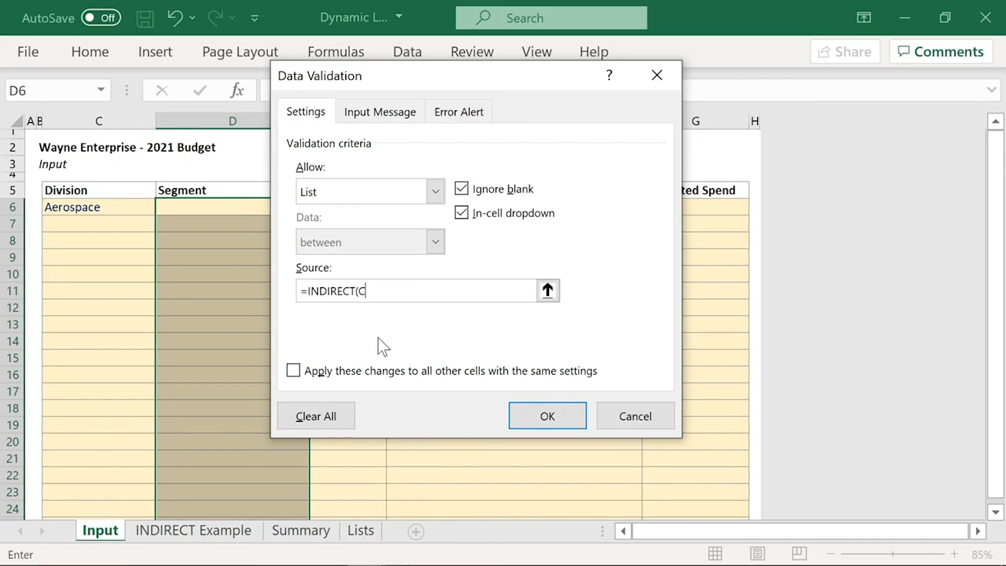
pyautogui.write('6)')
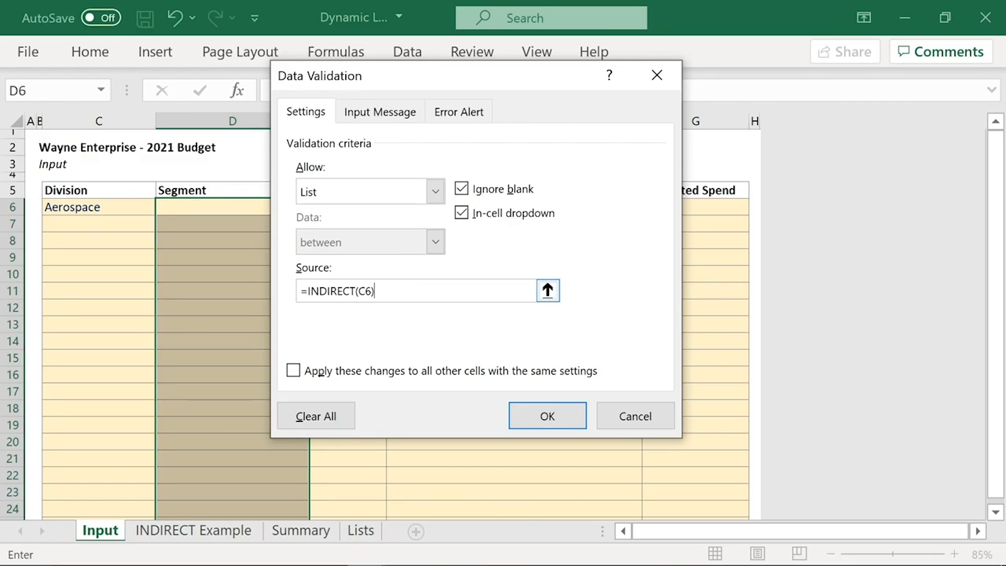
pyautogui.click(548, 417)
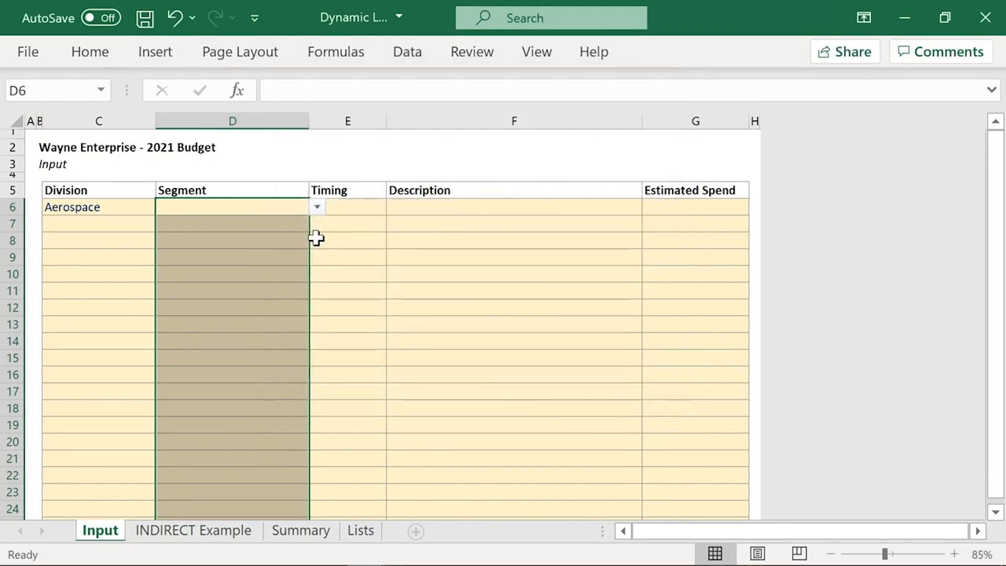
# Step: Check the Segment choices D6 offers for the Aerospace division without picking one
pyautogui.click(283, 210)
pyautogui.click(318, 208)
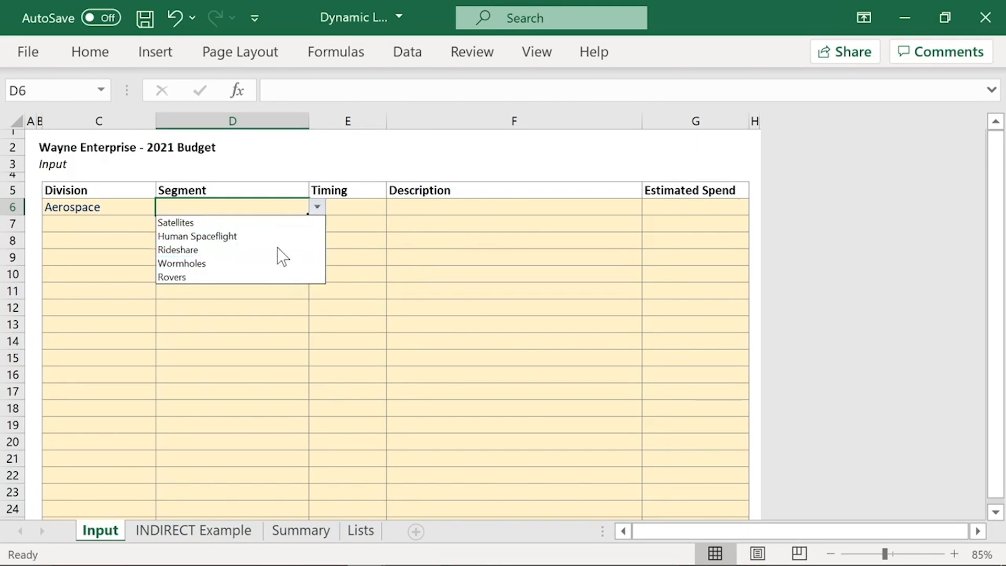
pyautogui.click(276, 204)
# Step: Change the Division in C6 to Food and check the Segment choices offered in D6
pyautogui.click(94, 206)
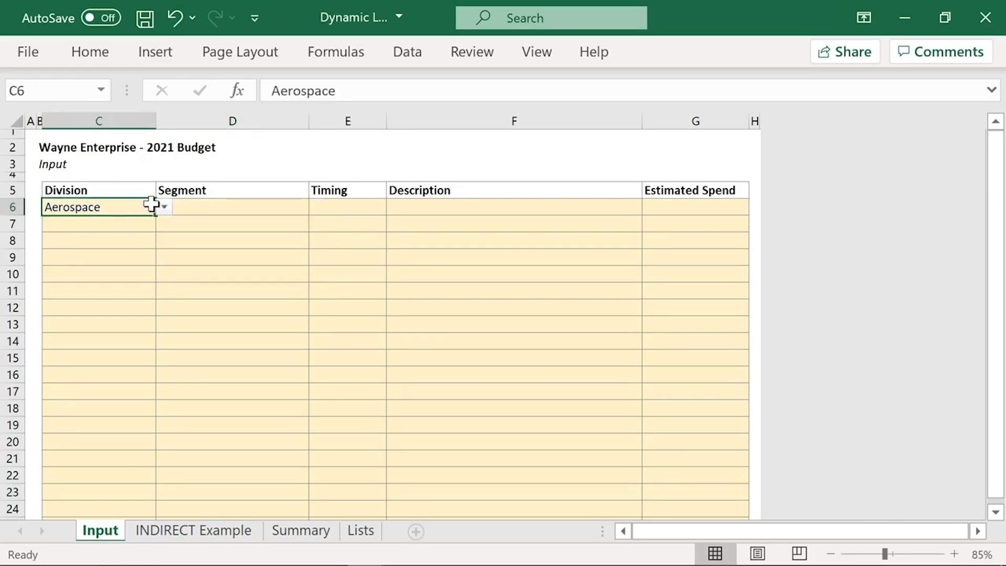
pyautogui.click(164, 207)
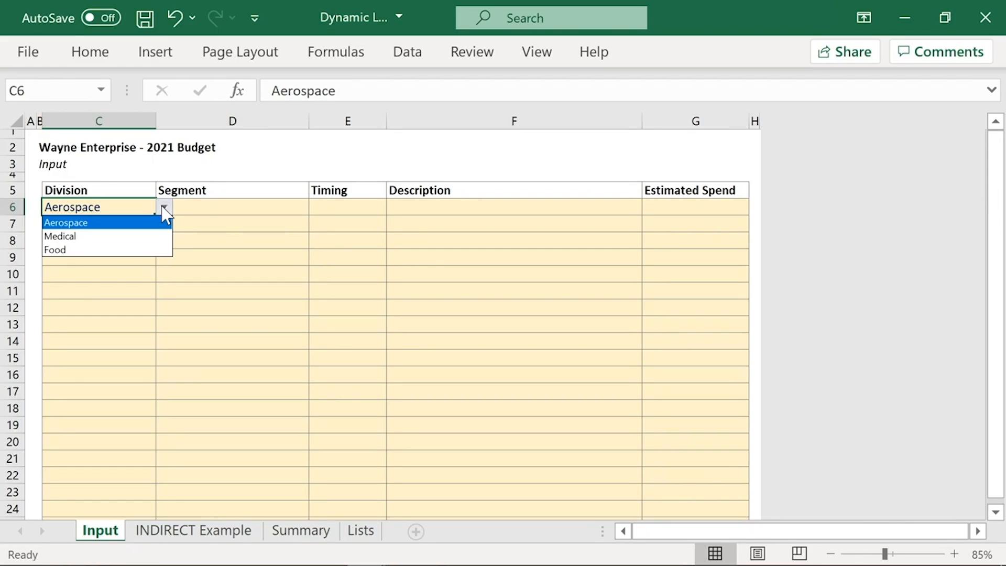
pyautogui.click(129, 250)
pyautogui.click(292, 207)
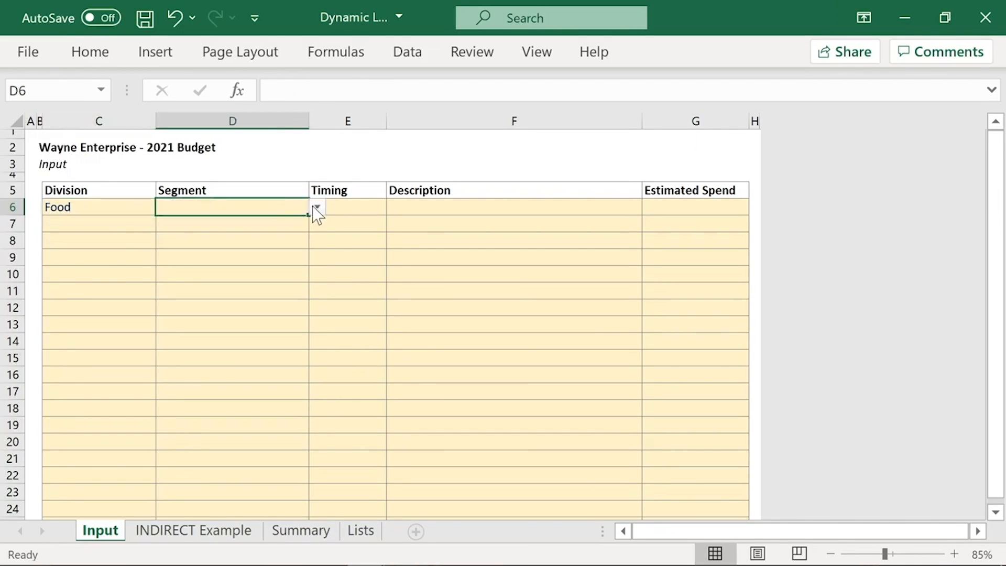
pyautogui.click(317, 207)
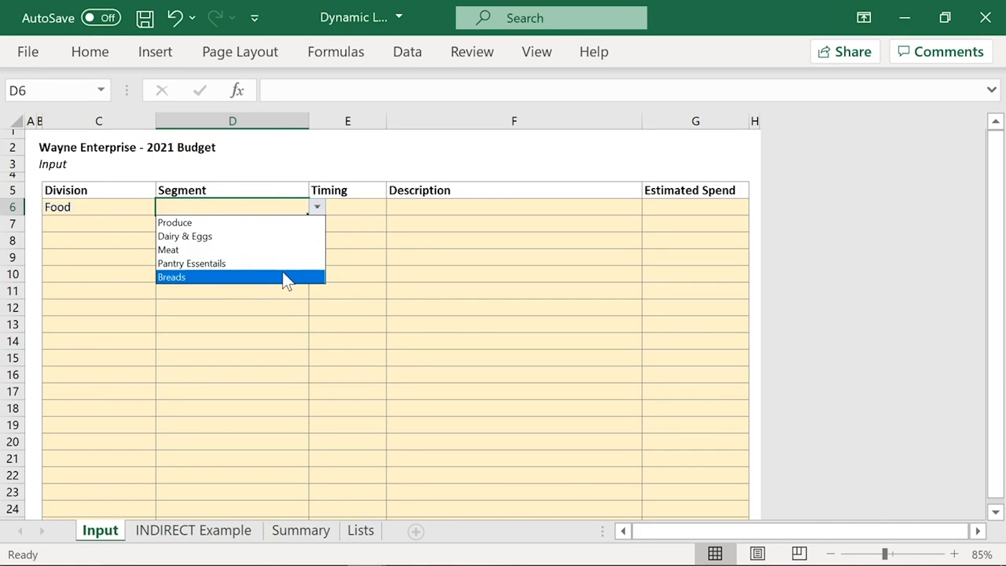
pyautogui.click(273, 205)
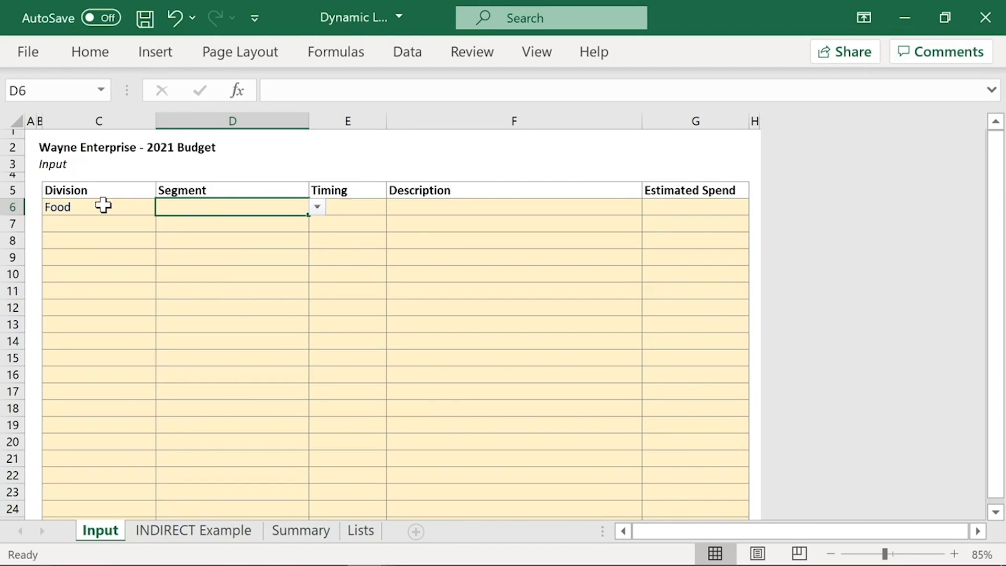
pyautogui.click(104, 206)
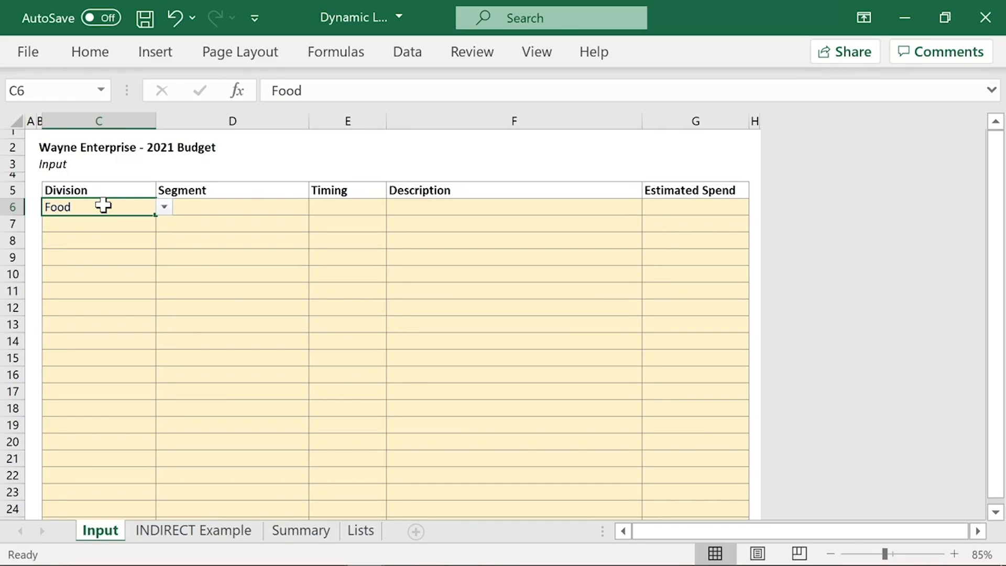
pyautogui.click(291, 209)
pyautogui.click(319, 208)
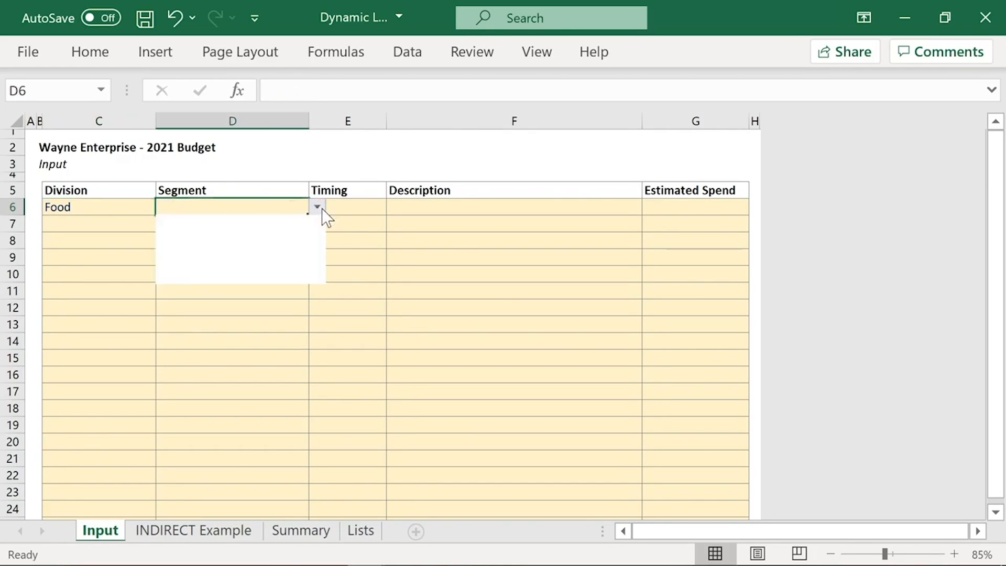
pyautogui.click(279, 203)
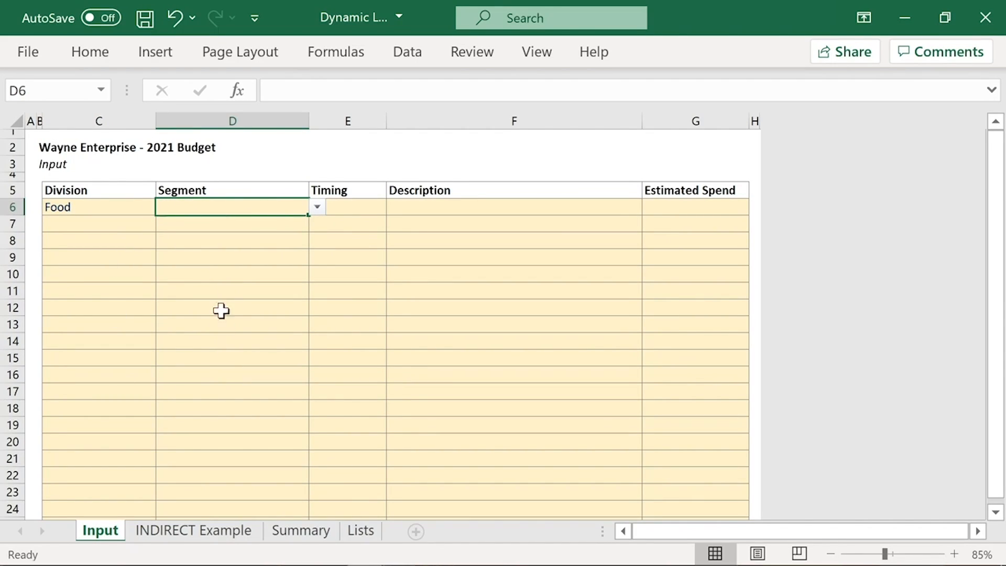
# Step: Set the Division in C7 to Medical and check the Segment choices offered in D7
pyautogui.click(120, 226)
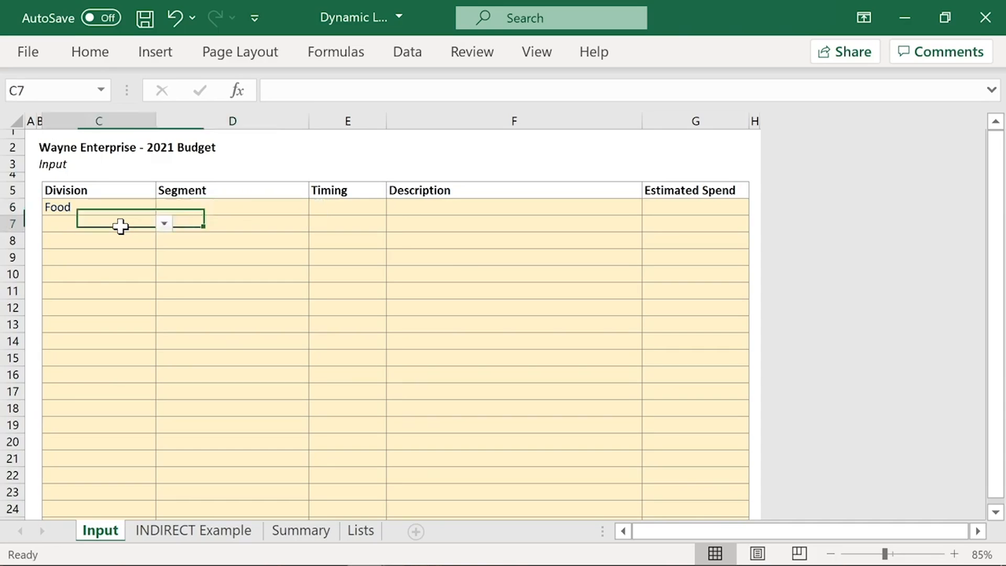
pyautogui.click(166, 224)
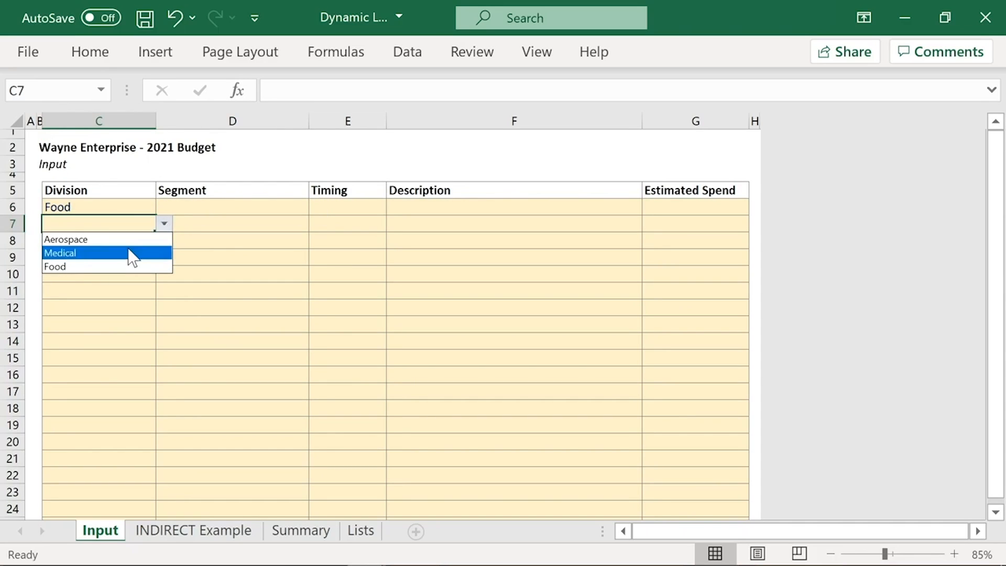
pyautogui.click(132, 253)
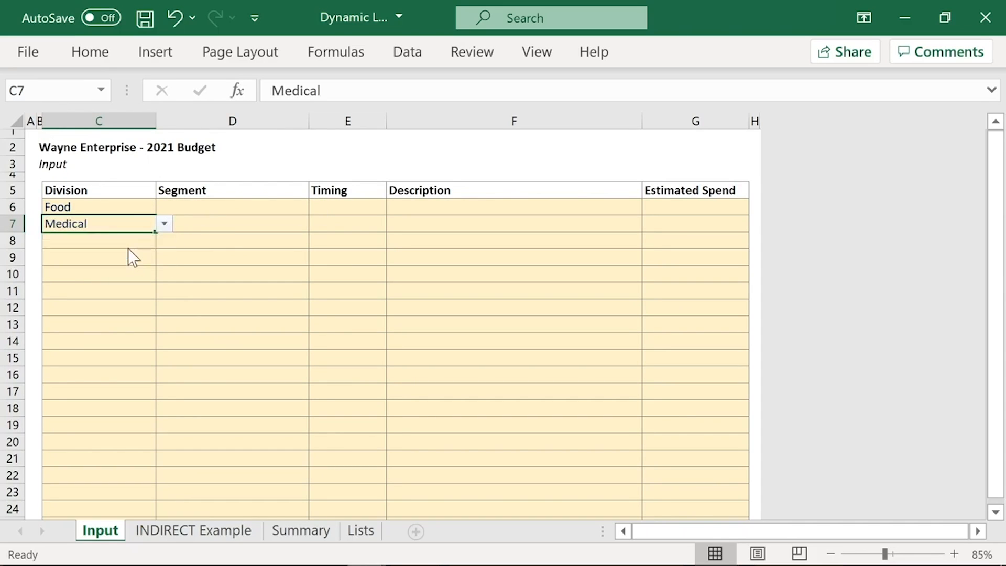
pyautogui.click(216, 224)
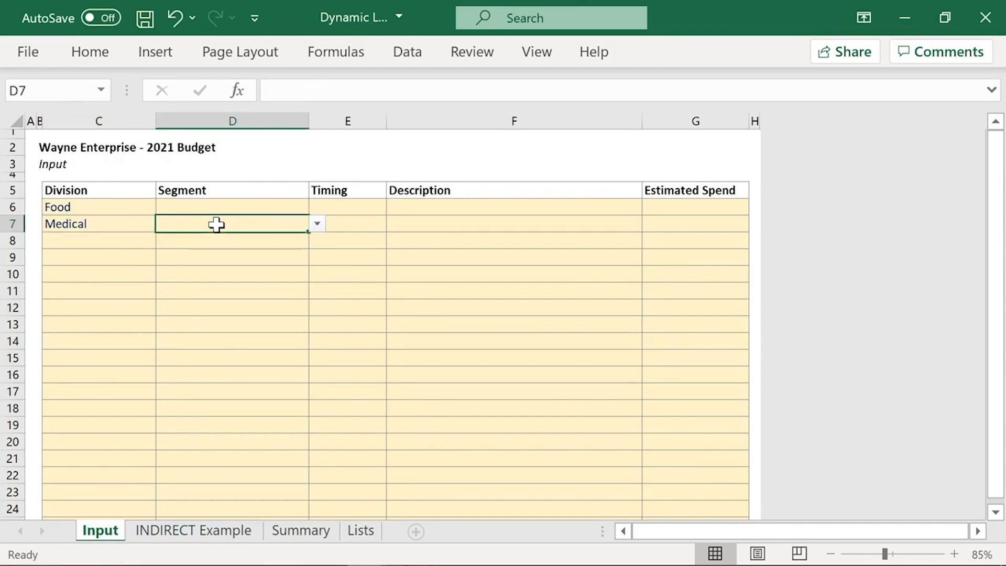
pyautogui.click(317, 224)
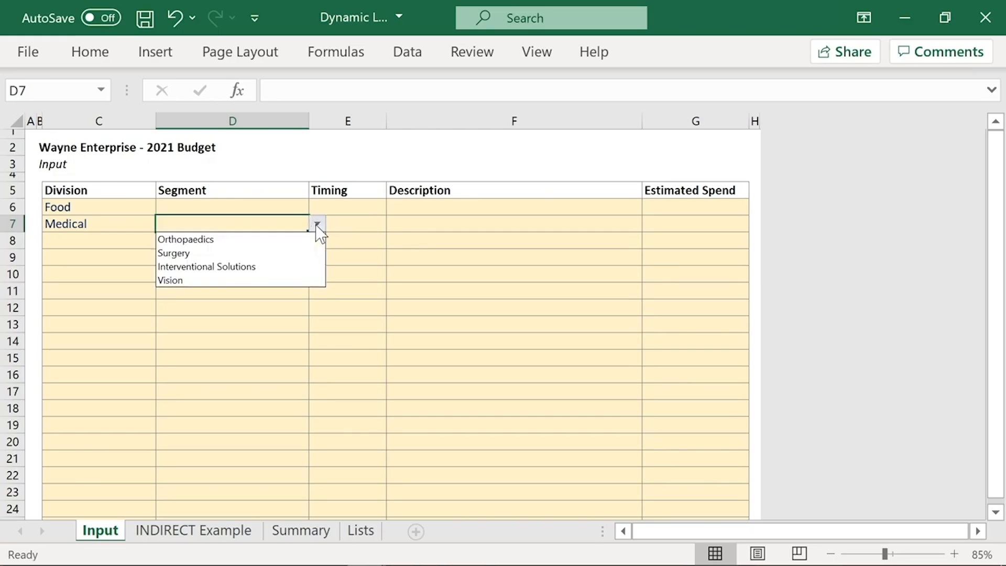
pyautogui.click(234, 220)
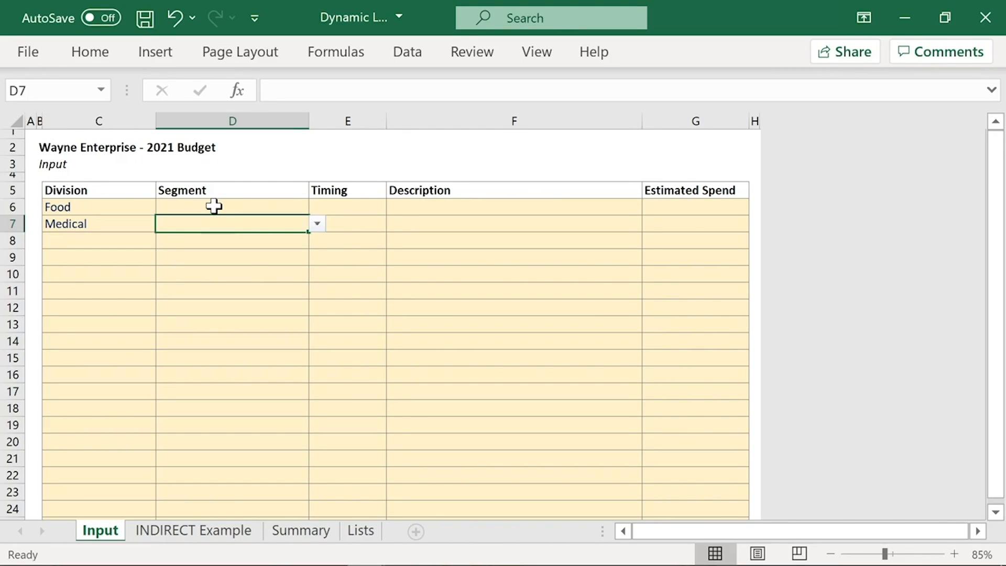
# Step: Select the Segment cells D6:D30 and inspect their data validation source without changing it
pyautogui.click(213, 206)
pyautogui.scroll(-1, 216, 347)
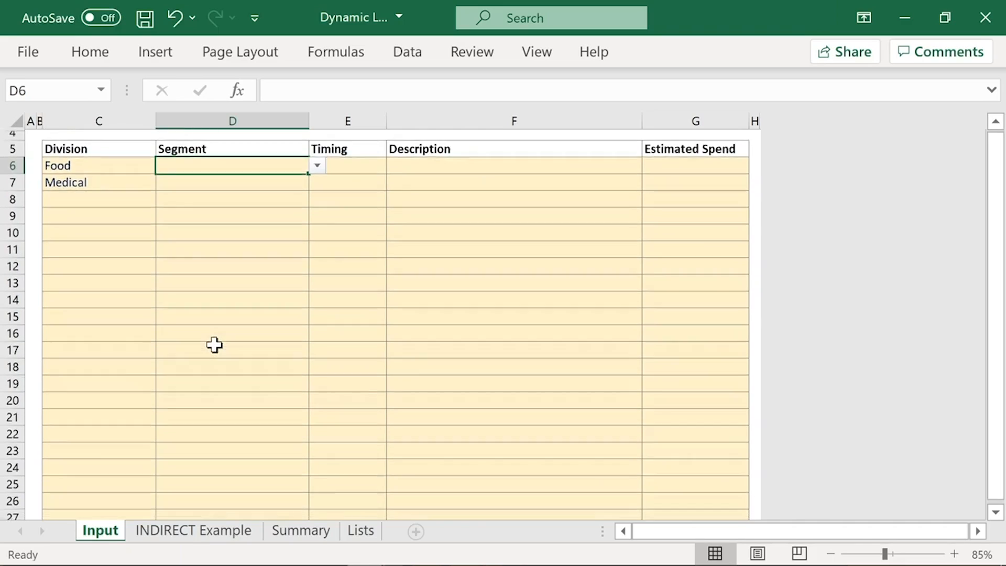
pyautogui.scroll(-2, 214, 344)
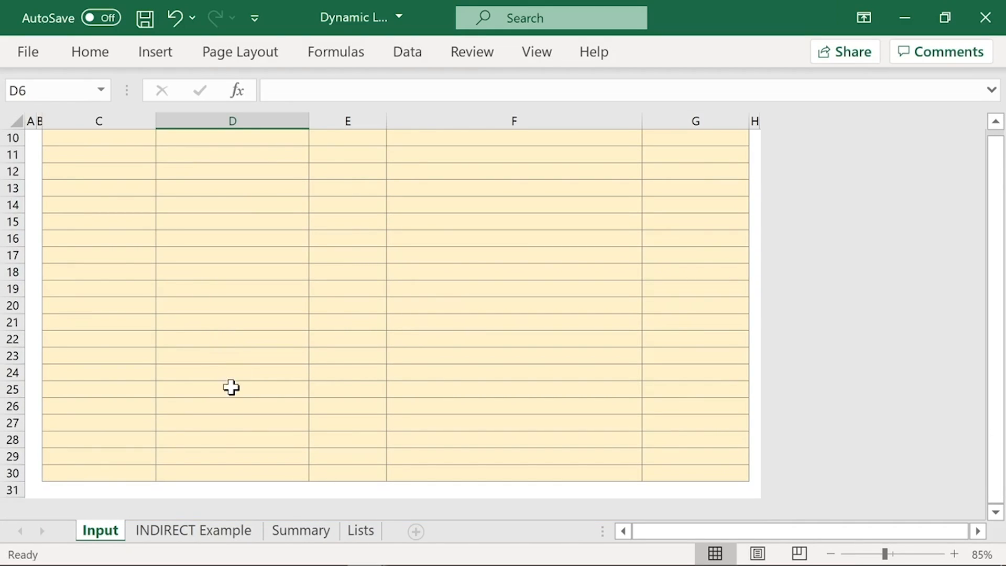
pyautogui.keyDown('shift'); pyautogui.click(204, 474); pyautogui.keyUp('shift')
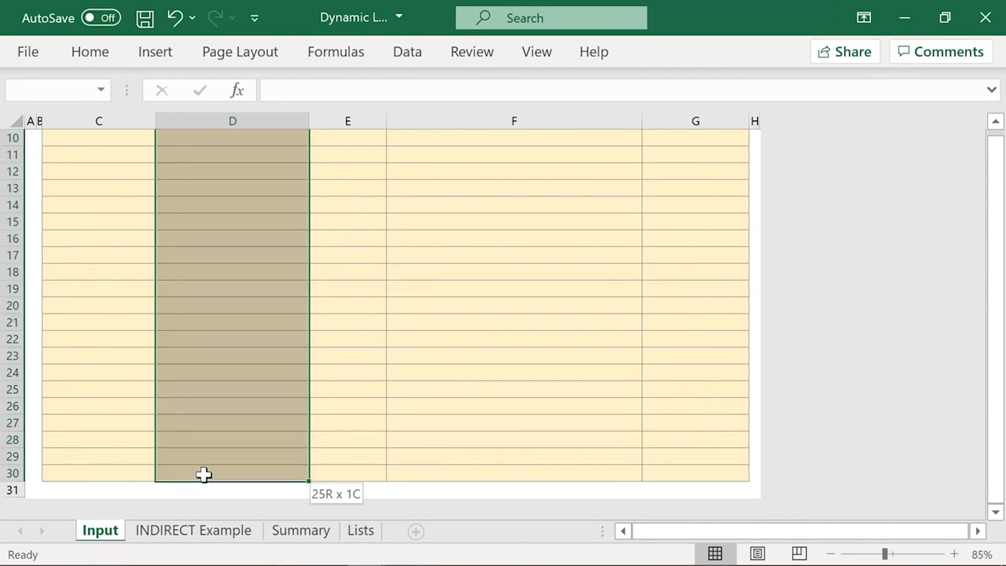
pyautogui.scroll(3, 216, 406)
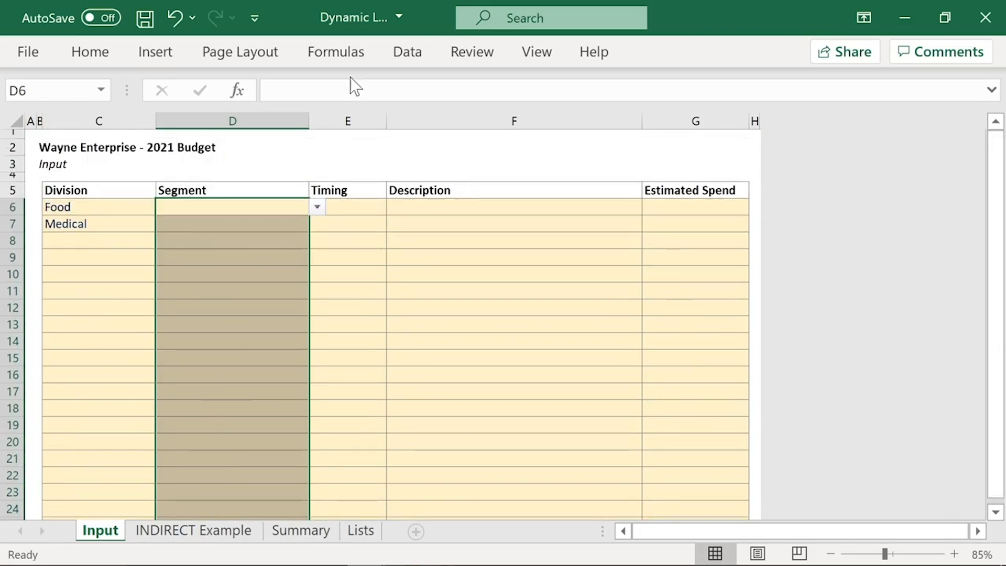
pyautogui.click(412, 53)
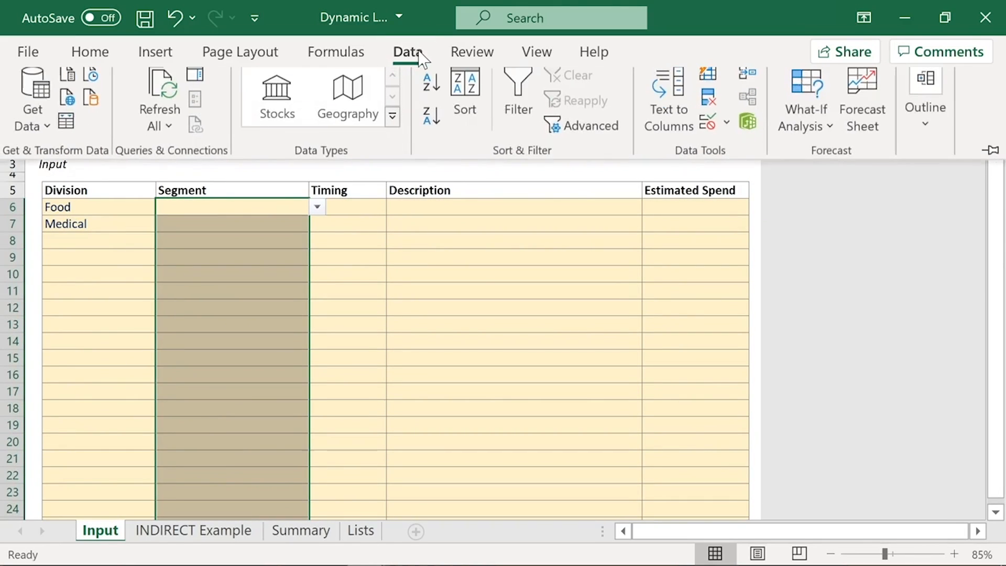
pyautogui.click(709, 134)
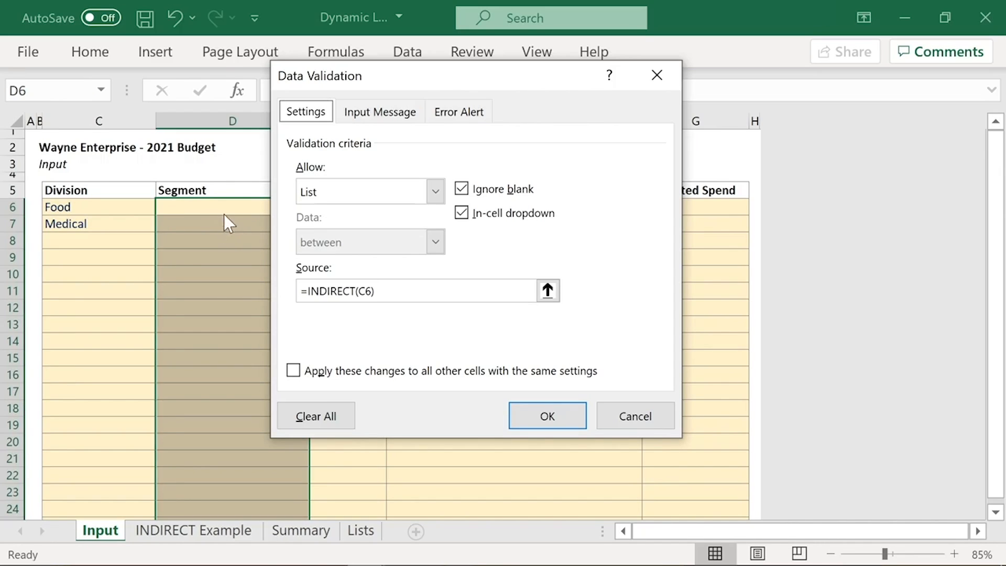
pyautogui.click(637, 423)
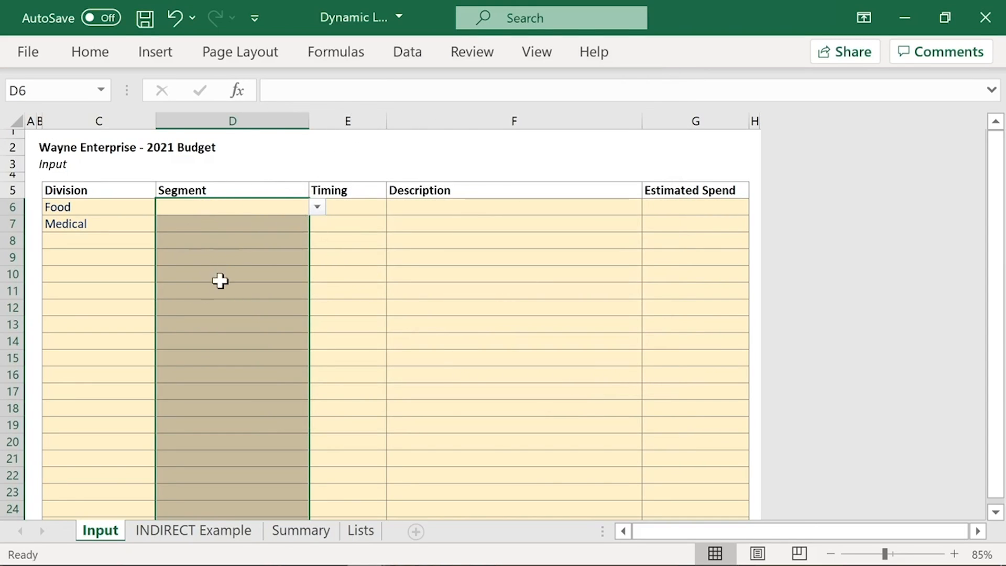
# Step: Inspect the data validation source of Segment cell D9 to see which division cell it references, leaving it as is
pyautogui.click(228, 147)
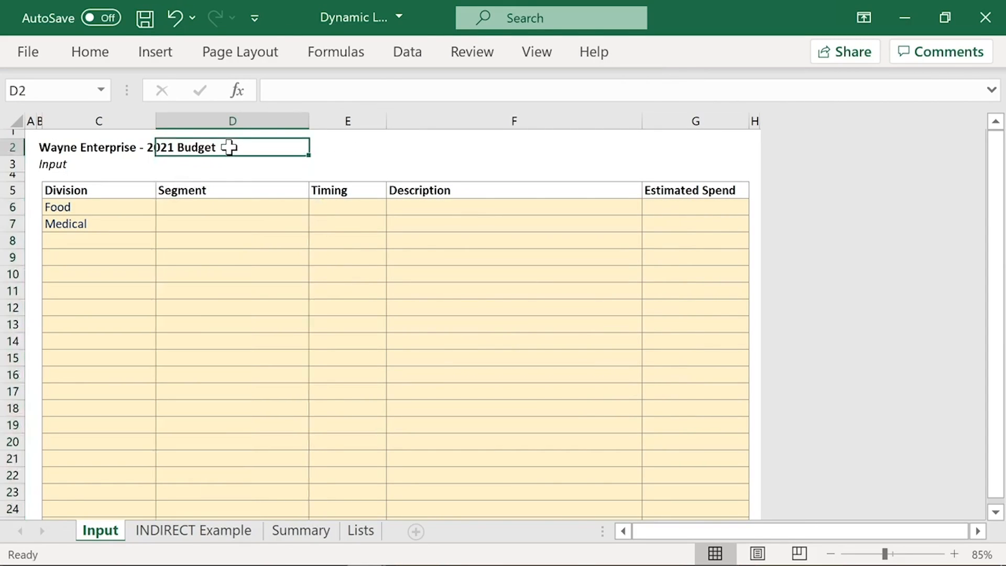
pyautogui.click(214, 257)
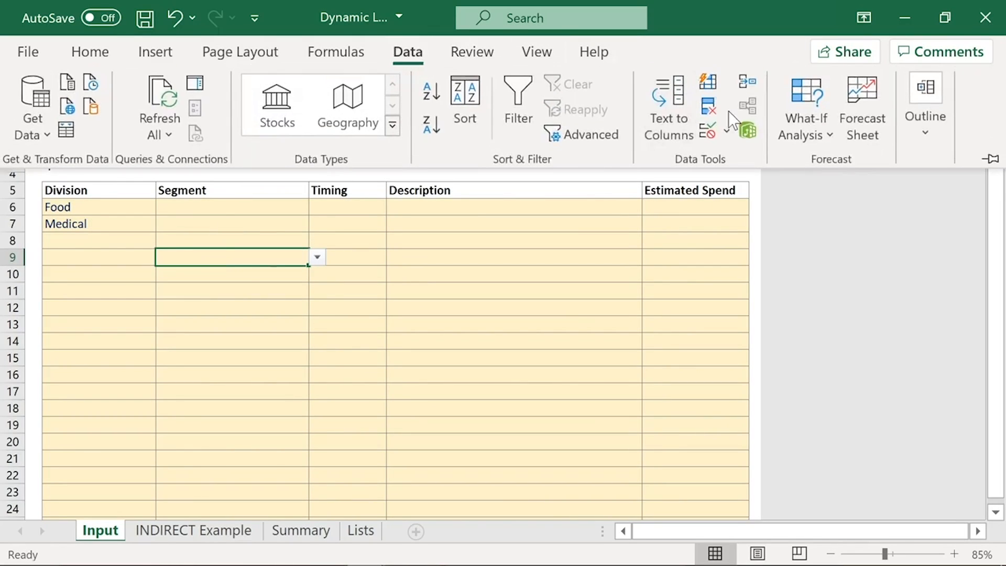
pyautogui.click(709, 131)
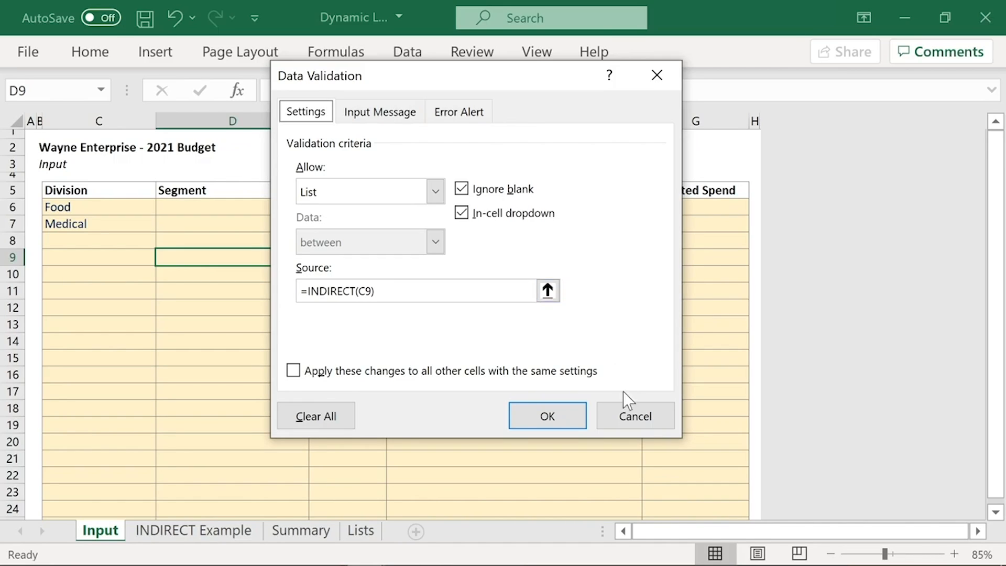
pyautogui.click(624, 415)
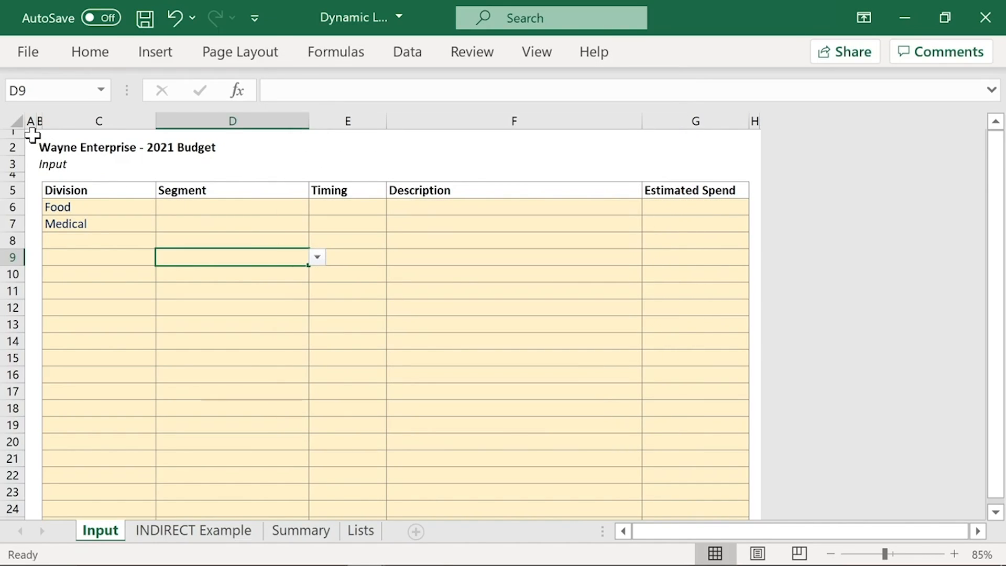
pyautogui.click(136, 240)
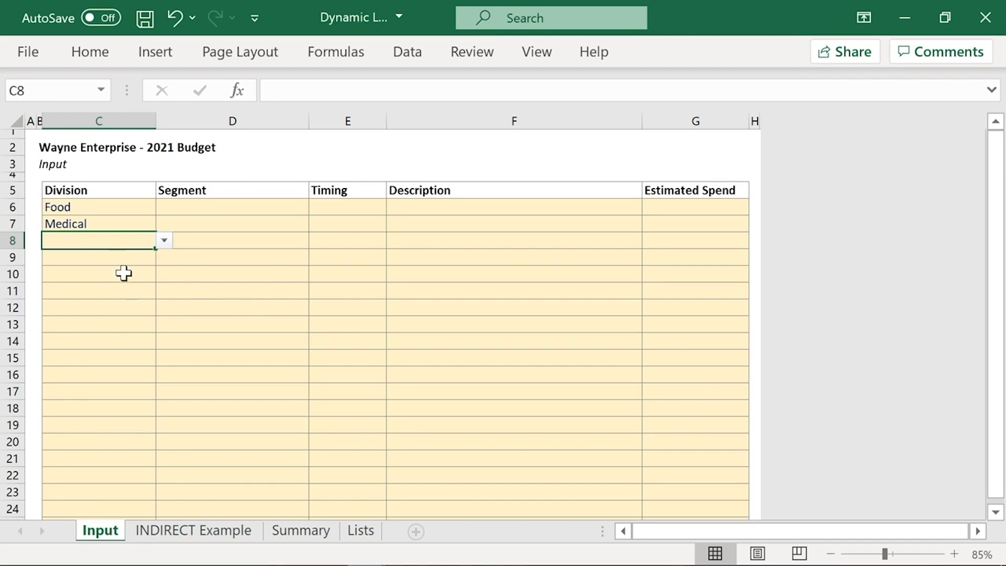
pyautogui.moveTo(124, 274); pyautogui.dragTo(195, 464)
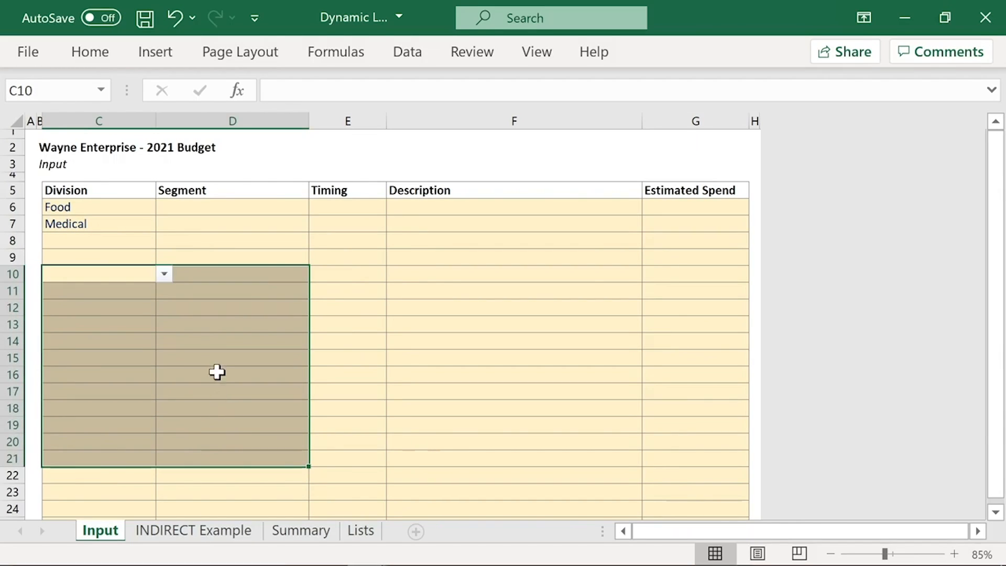
pyautogui.click(233, 295)
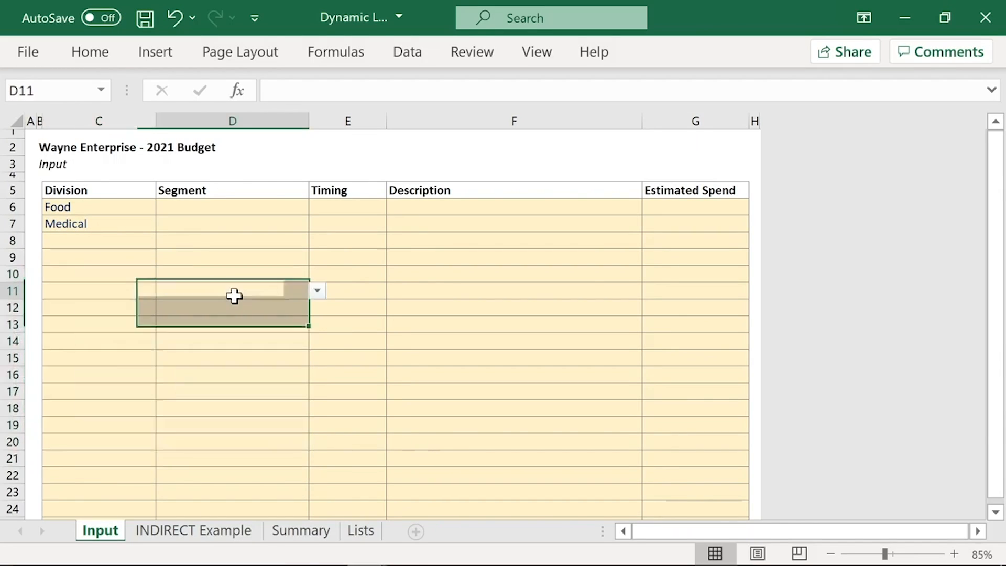
# Step: Set the Division in C14 to Aerospace and check the Segment choices offered in D14 without picking one
pyautogui.click(110, 343)
pyautogui.click(164, 341)
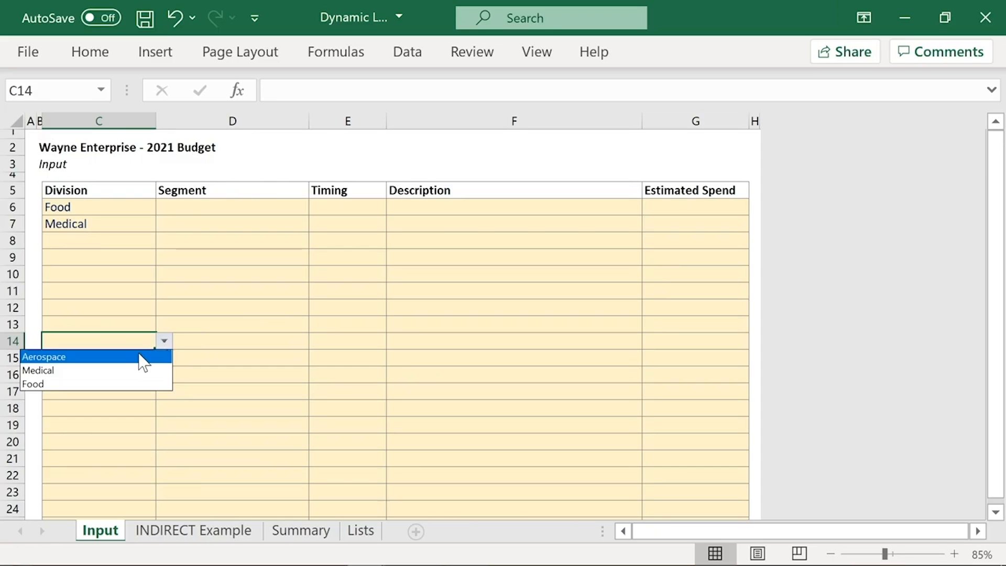
pyautogui.click(143, 362)
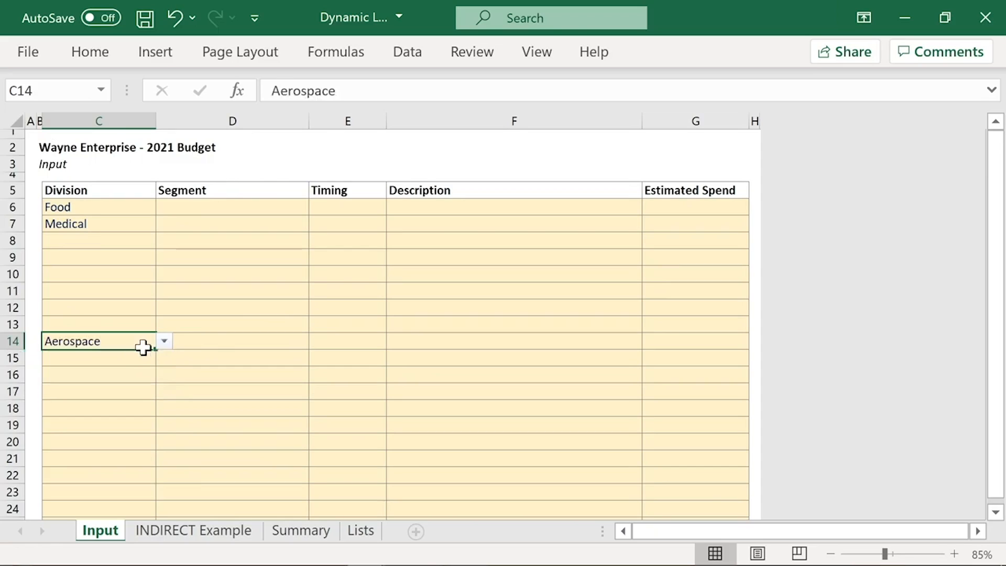
pyautogui.click(217, 341)
pyautogui.click(316, 341)
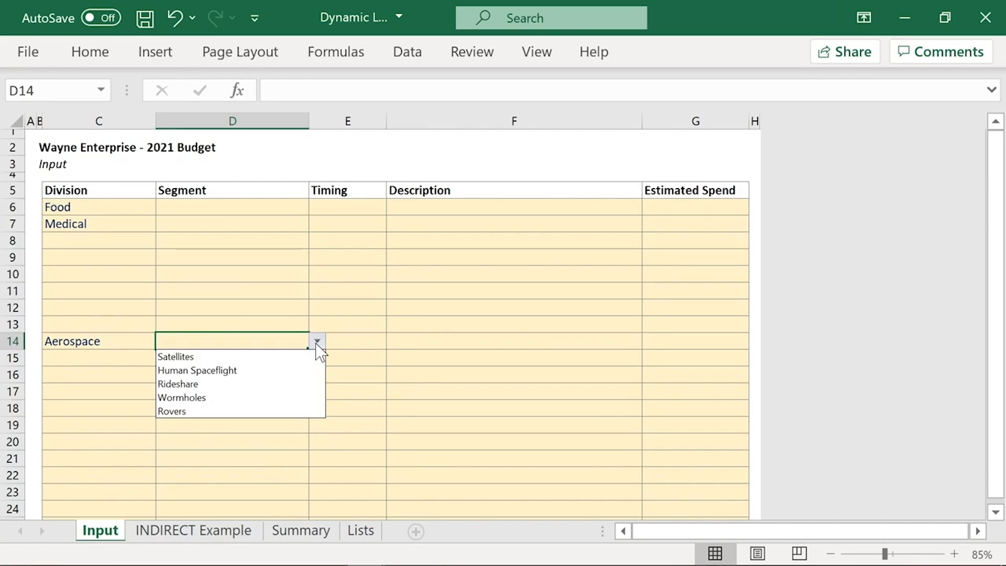
pyautogui.click(186, 342)
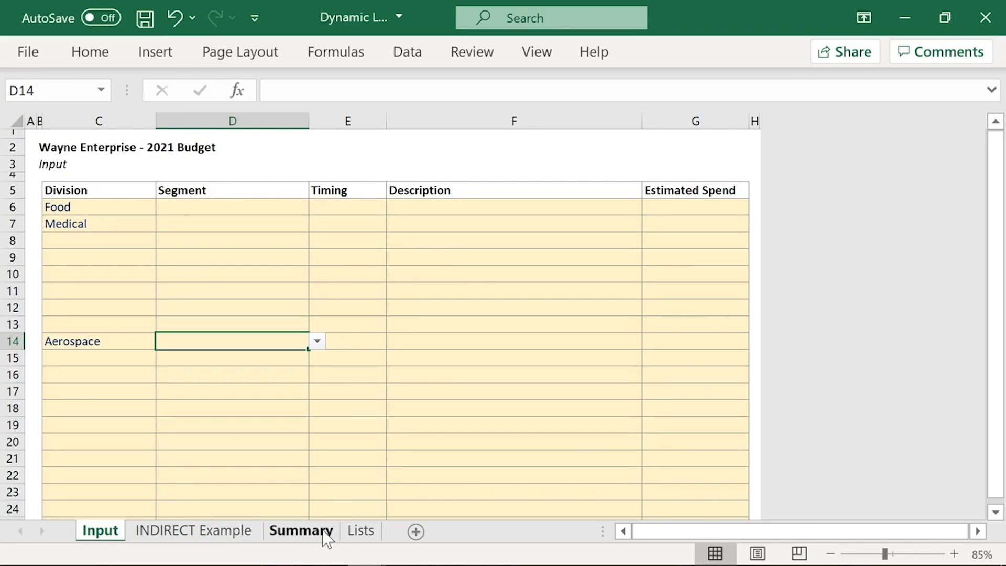
# Step: Review the Divisions and Segments lists on the Lists sheet and their defined names in the Name Manager
pyautogui.click(361, 531)
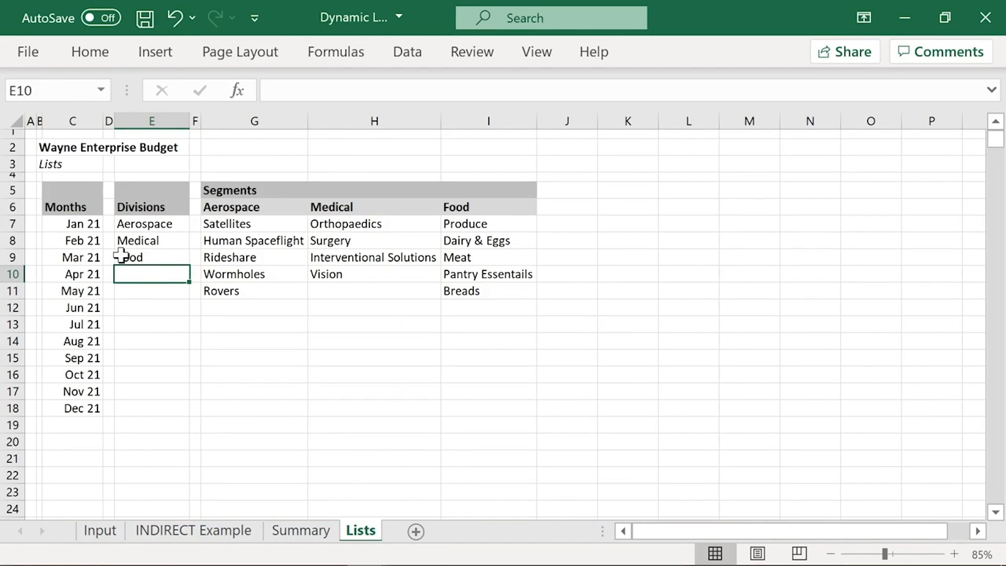
pyautogui.moveTo(140, 271); pyautogui.dragTo(139, 303)
pyautogui.moveTo(229, 258); pyautogui.dragTo(404, 361)
pyautogui.click(276, 327)
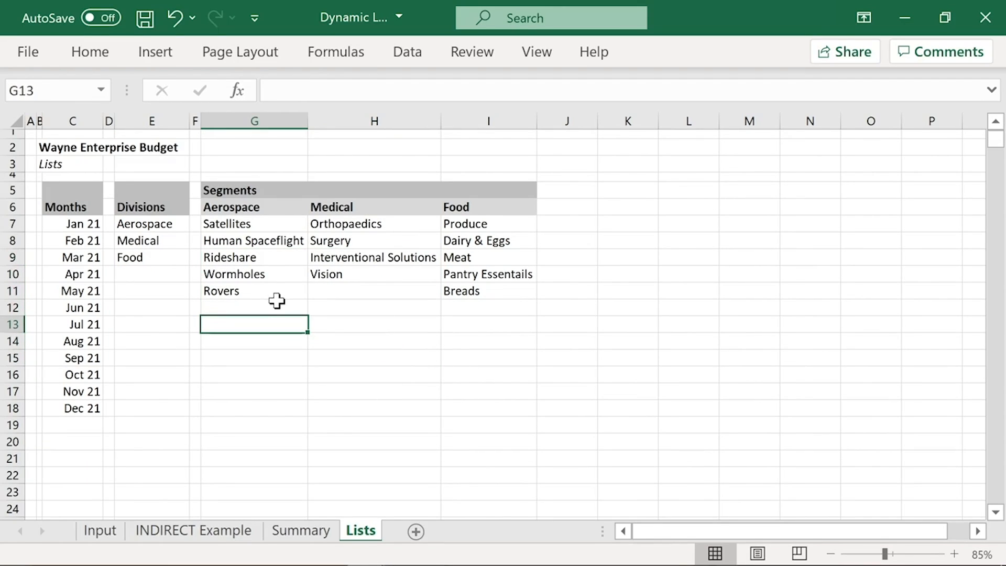
pyautogui.click(336, 52)
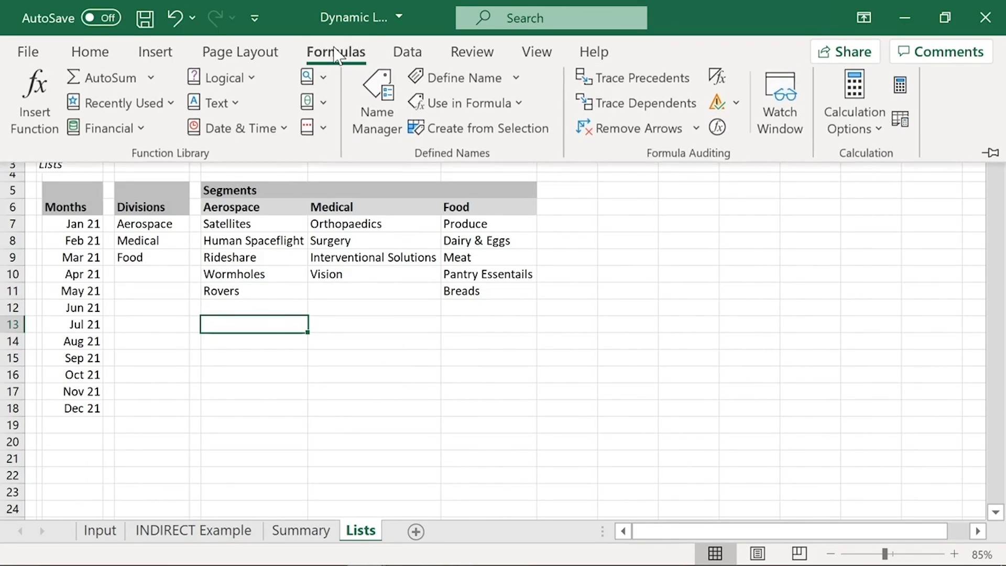
pyautogui.click(381, 111)
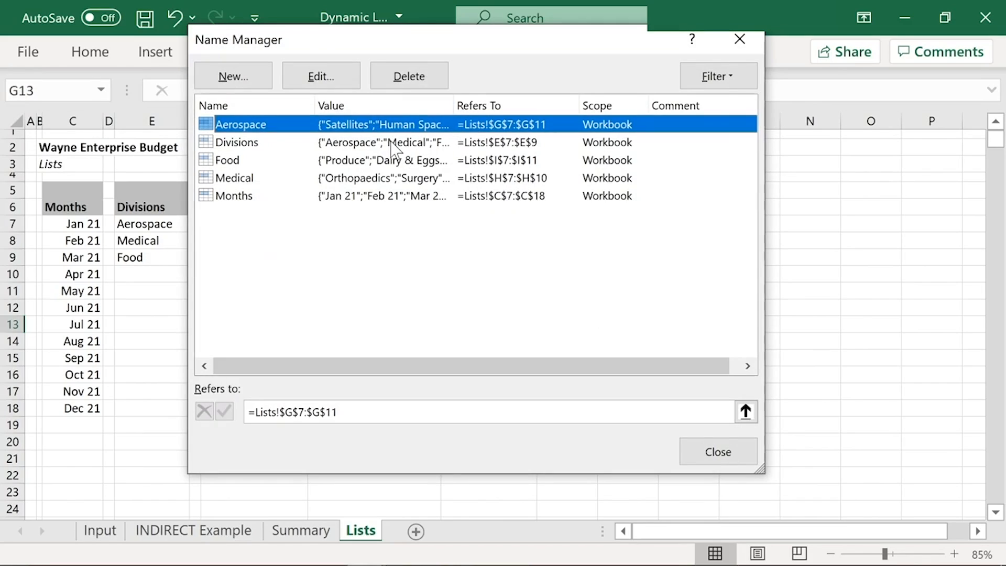
pyautogui.click(394, 146)
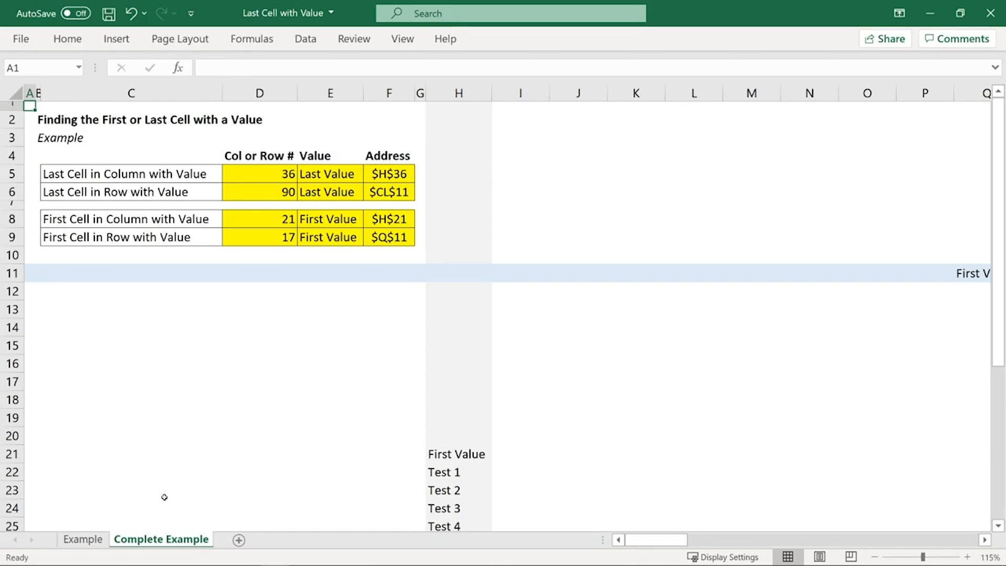
# Step: In the Last Cell with Value workbook, examine row 11 of the Example sheet from its first to its last value
pyautogui.click(90, 540)
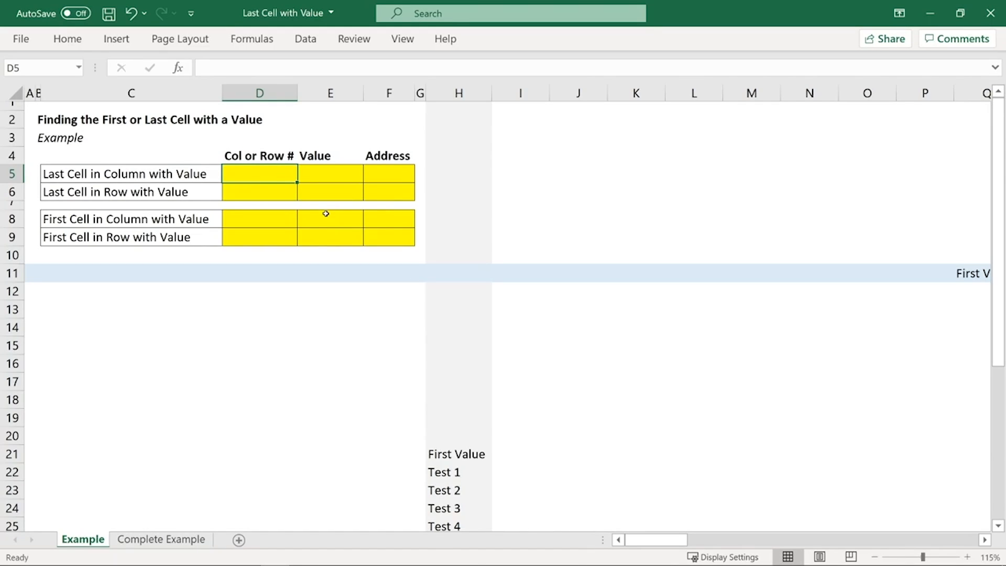
pyautogui.click(12, 272)
pyautogui.click(548, 273)
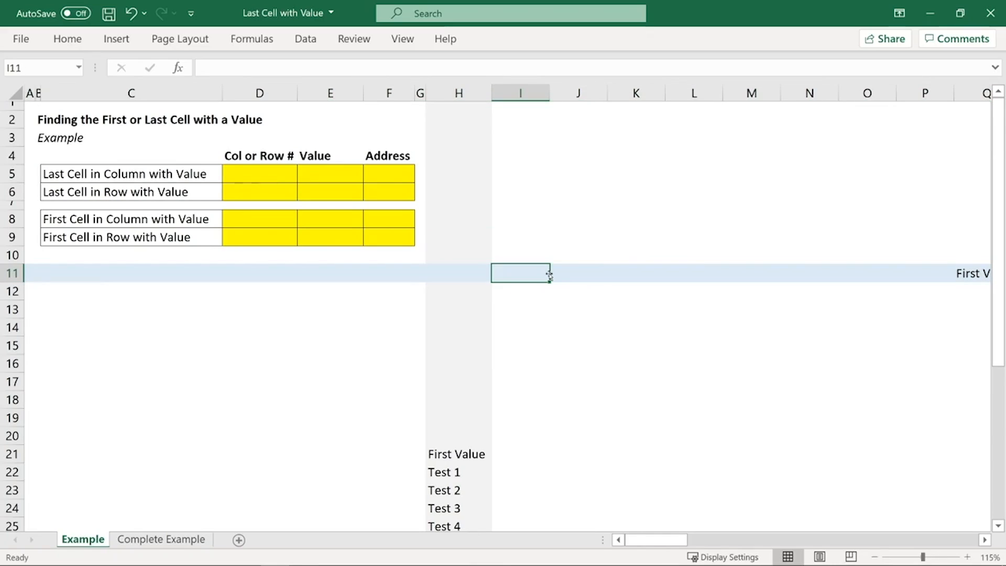
pyautogui.hotkey('ctrl', 'Right')
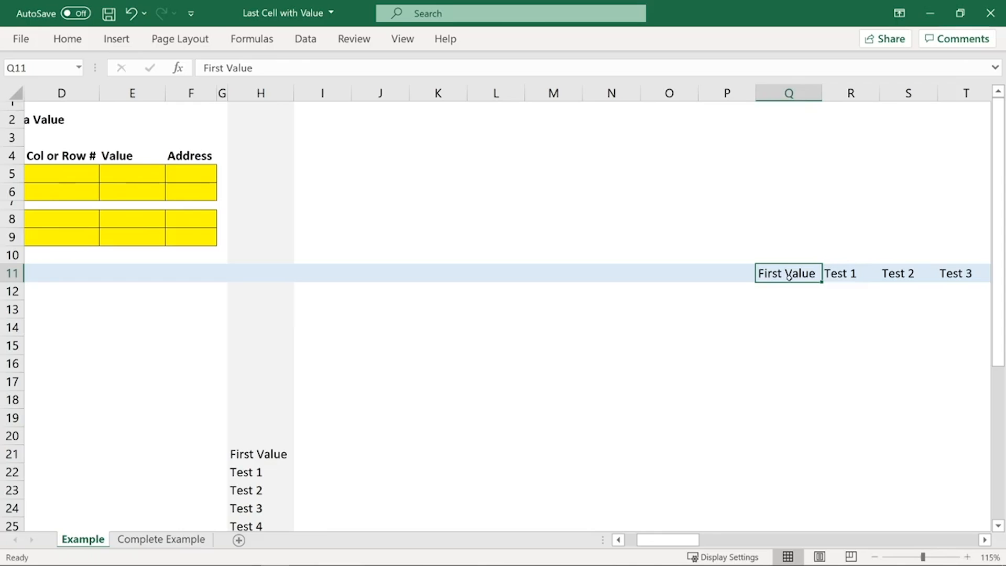
pyautogui.press('Right')
pyautogui.press('Right')
pyautogui.press('Right')
pyautogui.press('Right')
pyautogui.press('Right')
pyautogui.press('Right')
pyautogui.press('Right')
pyautogui.press('Right')
pyautogui.press('Right')
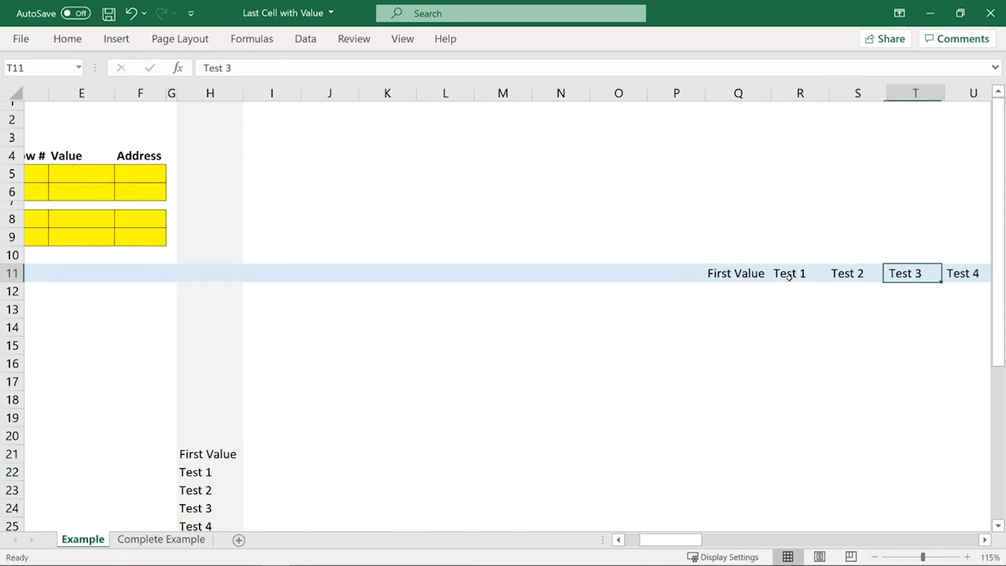
pyautogui.press('Right')
pyautogui.press('Right')
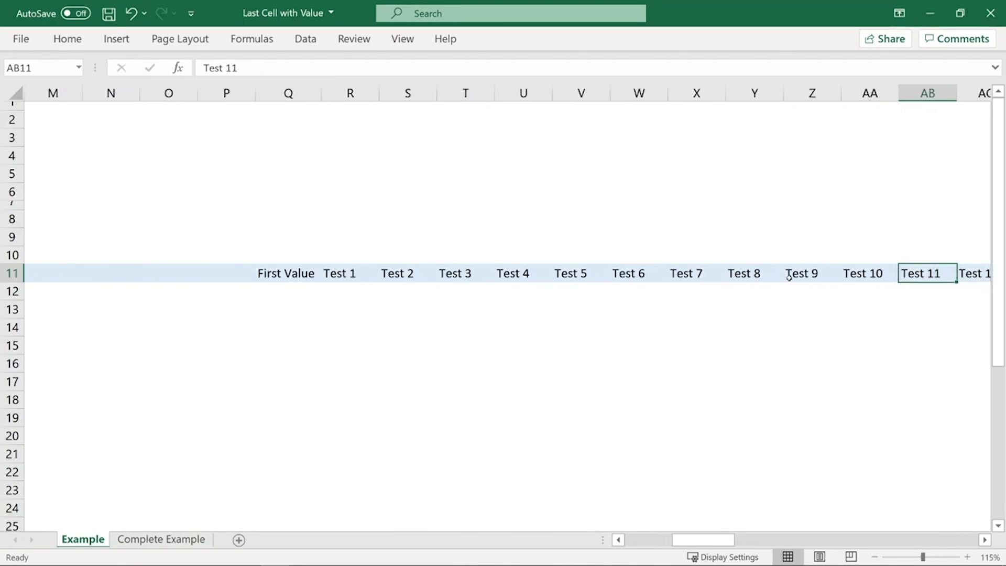
pyautogui.hotkey('ctrl', 'Right')
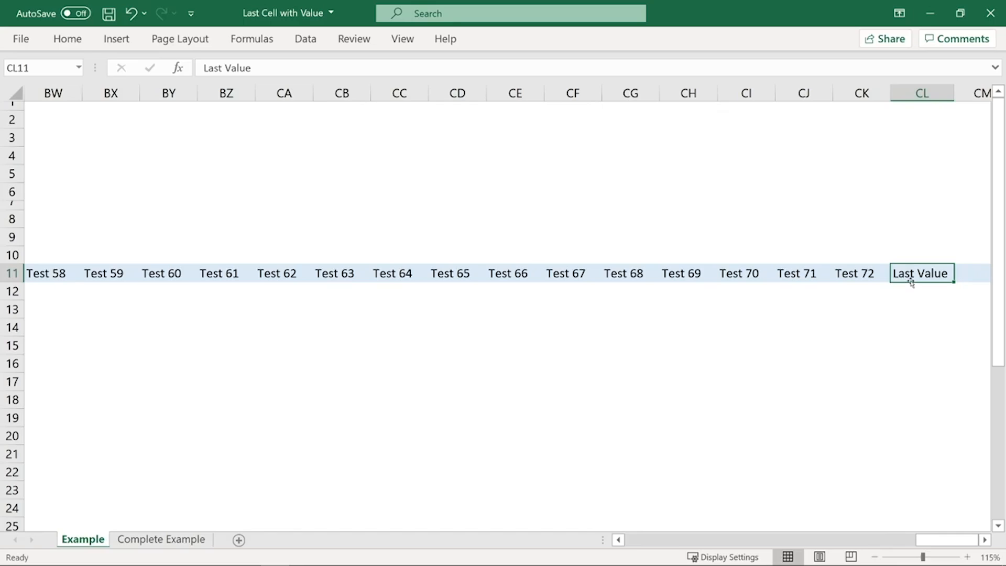
pyautogui.press('Home')
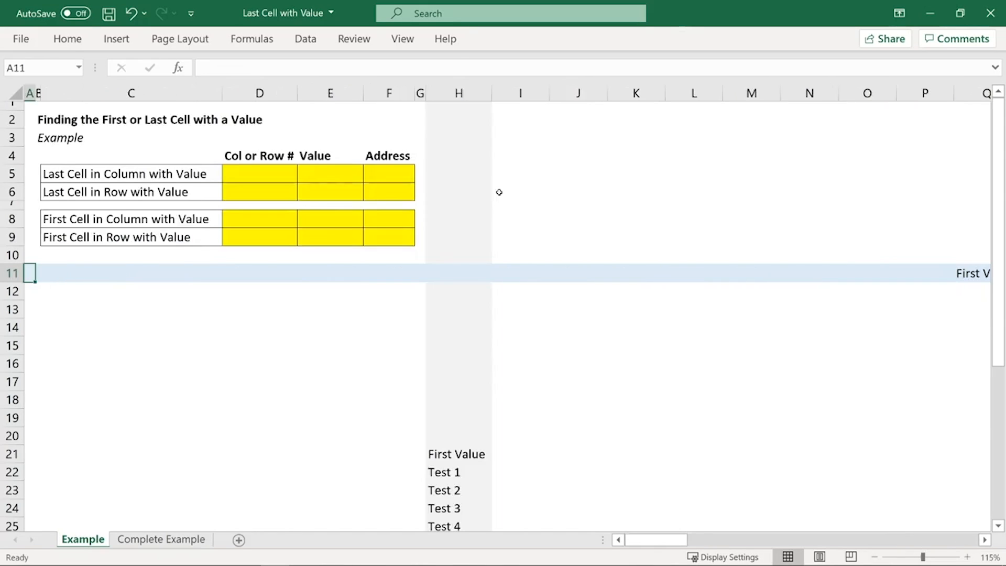
# Step: Examine the column H entries through the last value on the Example sheet, and open the Complete Example sheet
pyautogui.click(457, 93)
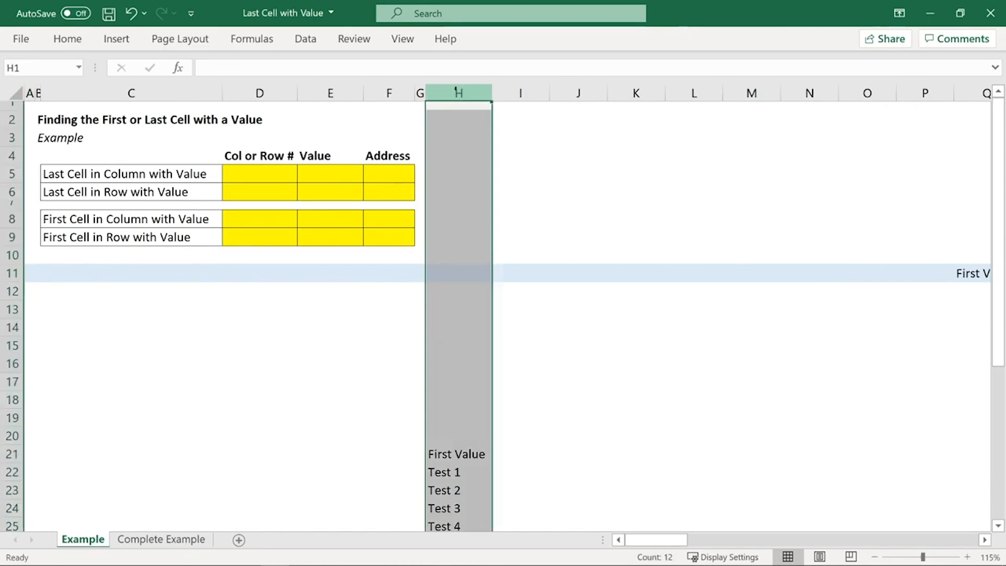
pyautogui.scroll(-3, 454, 208)
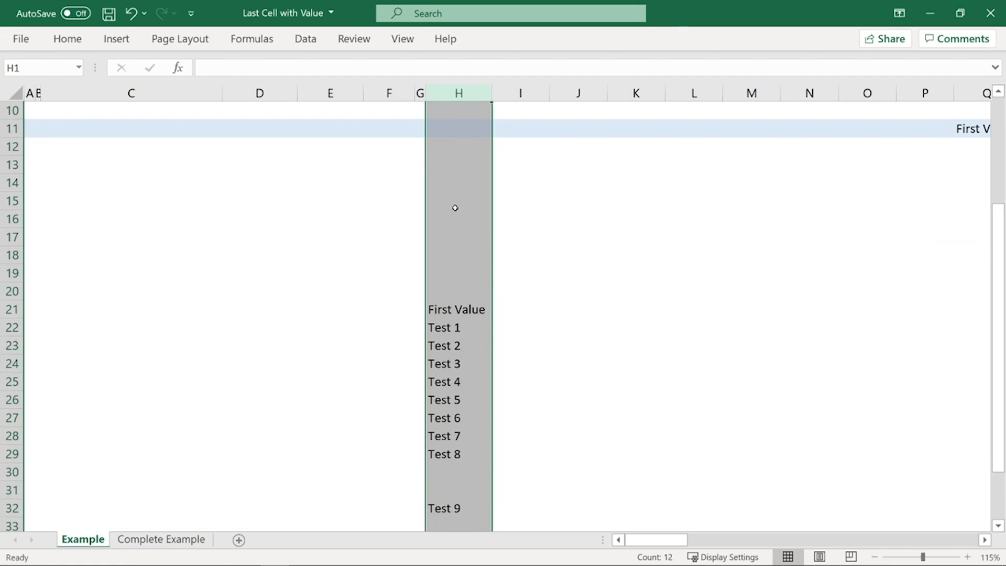
pyautogui.scroll(-3, 455, 208)
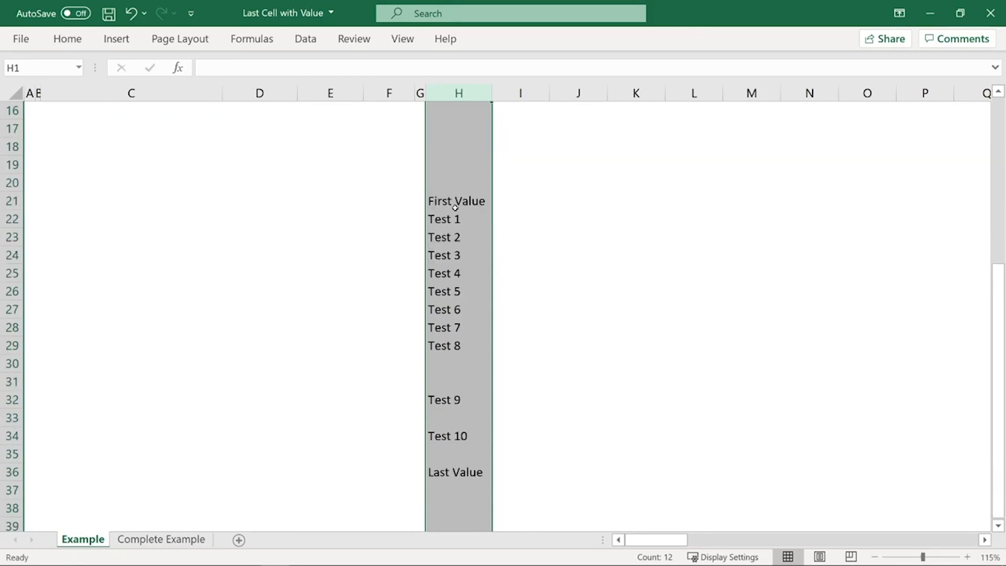
pyautogui.click(455, 204)
pyautogui.scroll(6, 454, 208)
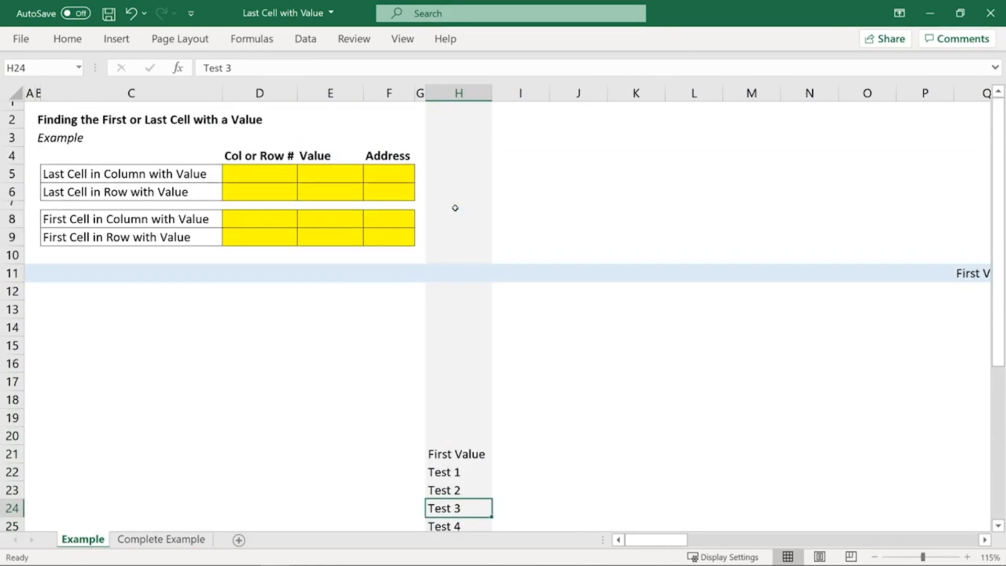
pyautogui.click(187, 539)
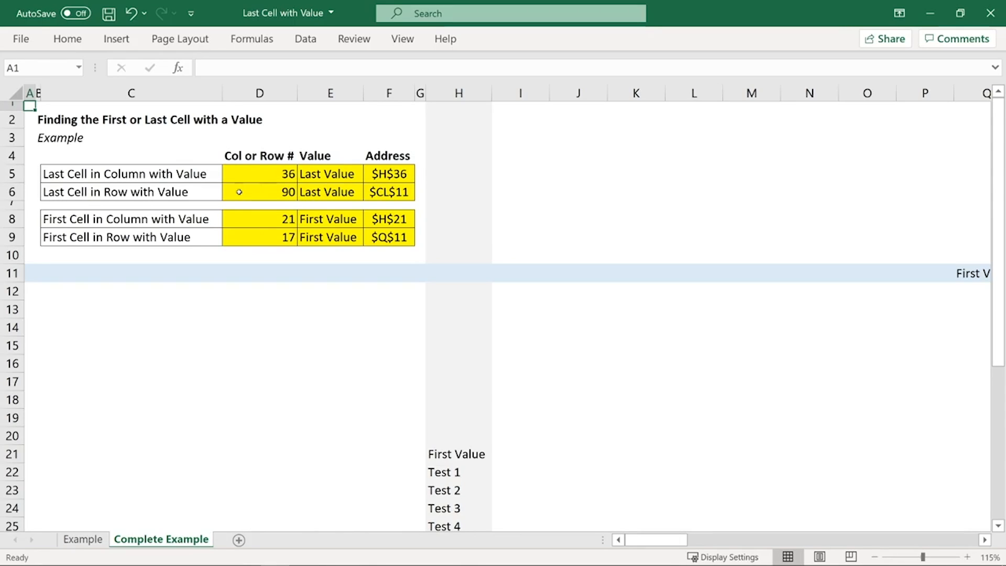
# Step: Examine column H on the Complete Example sheet down to its last value in H36
pyautogui.click(481, 93)
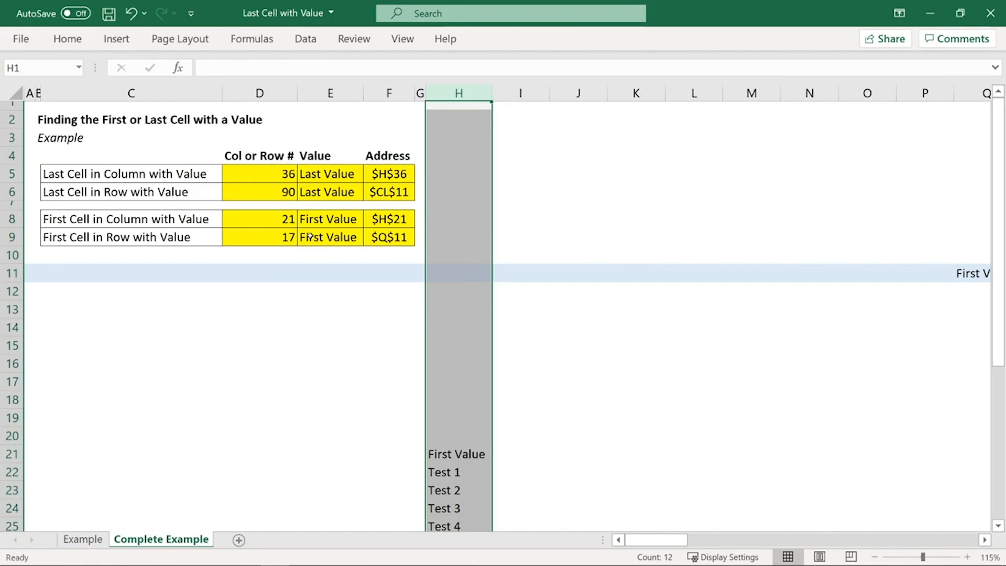
pyautogui.scroll(-7, 418, 320)
pyautogui.click(458, 364)
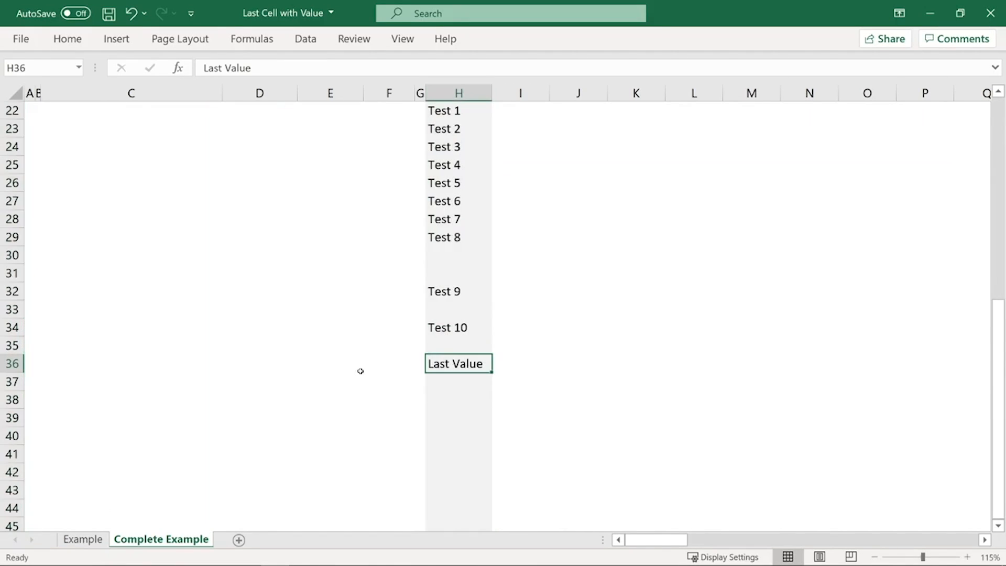
pyautogui.scroll(7, 360, 370)
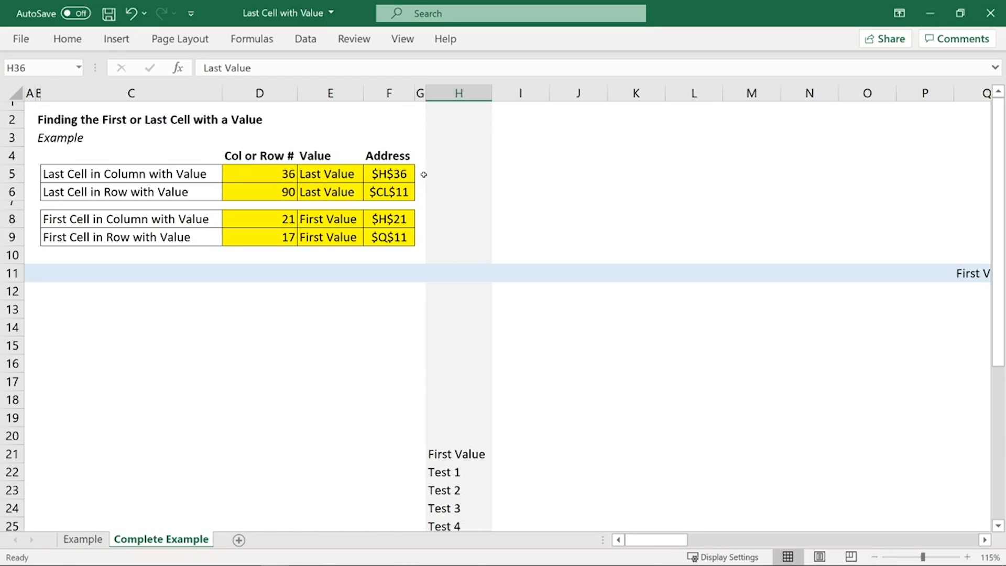
pyautogui.click(477, 86)
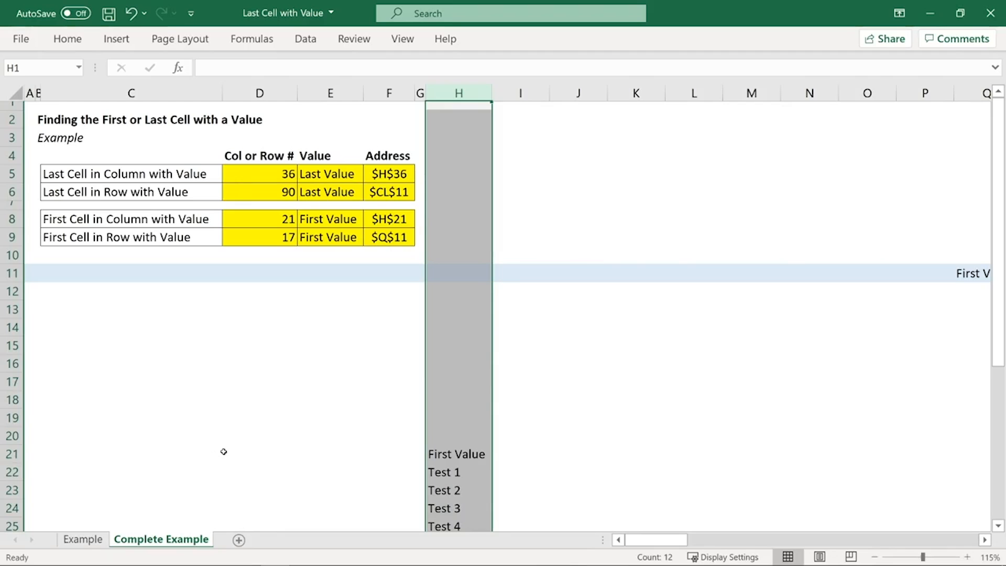
# Step: On the Example sheet, start the D5 formula with the non-blank test =(H:H<>"") covering all of column H
pyautogui.click(91, 544)
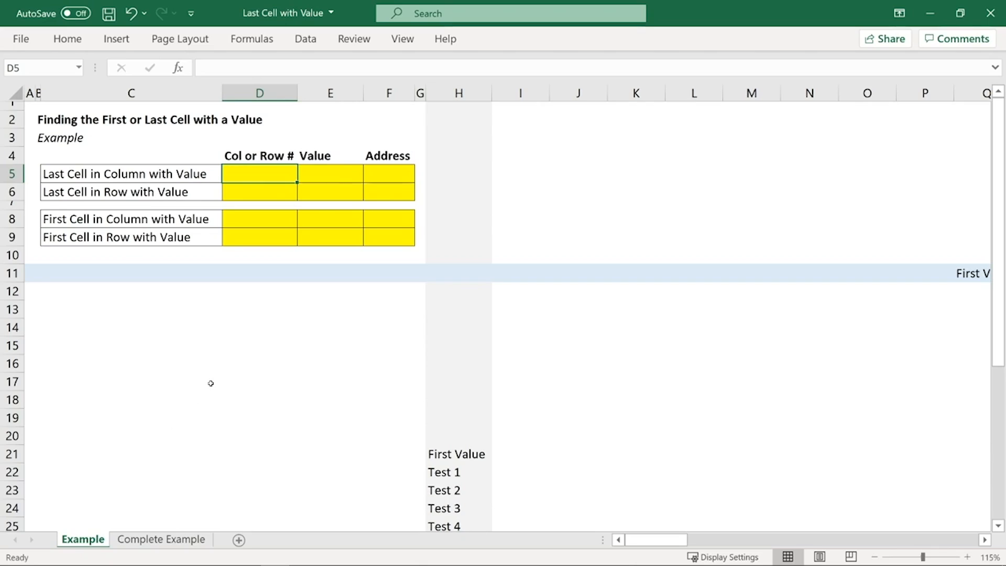
pyautogui.write('=')
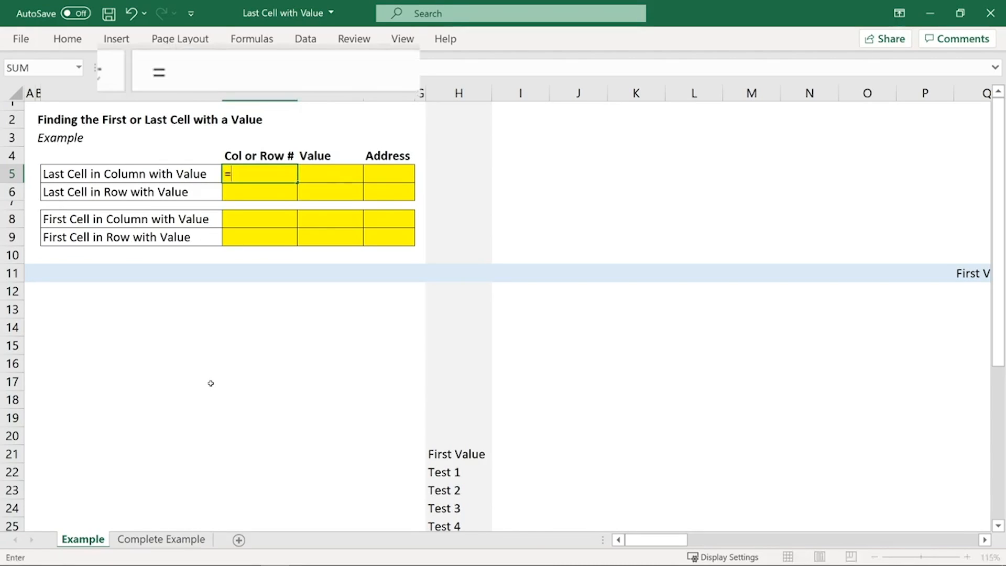
pyautogui.write('(')
pyautogui.click(463, 93)
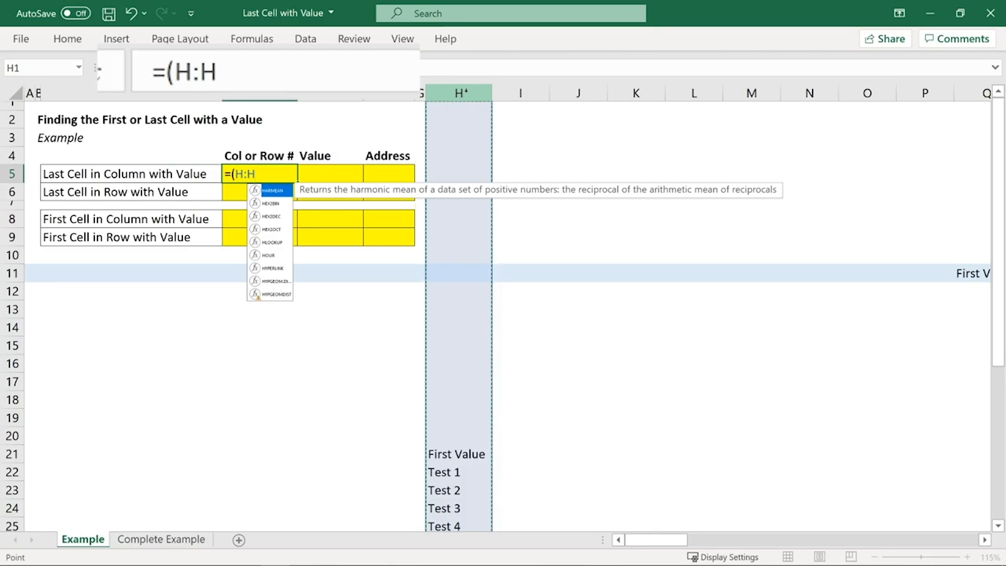
pyautogui.write('<>')
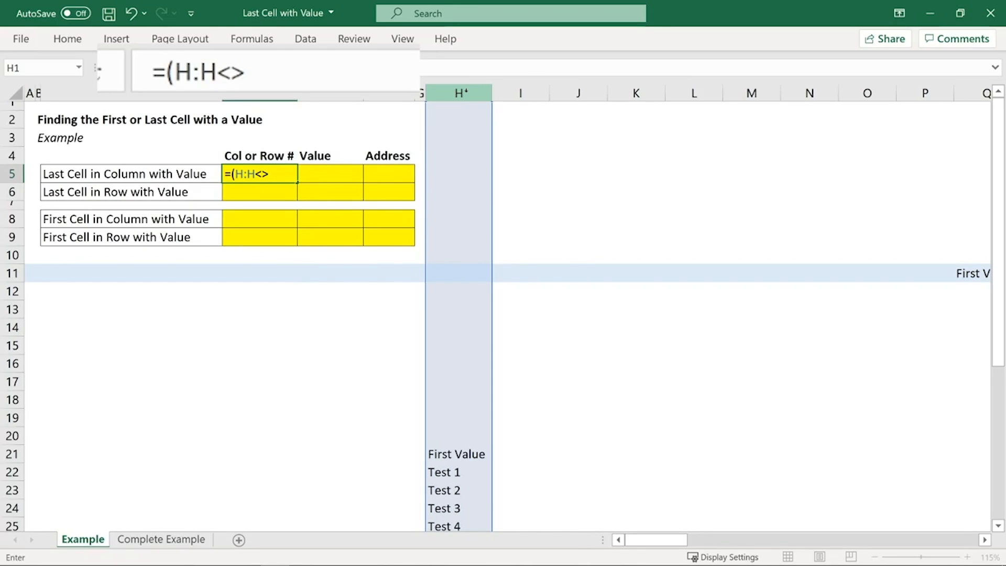
pyautogui.write('"")')
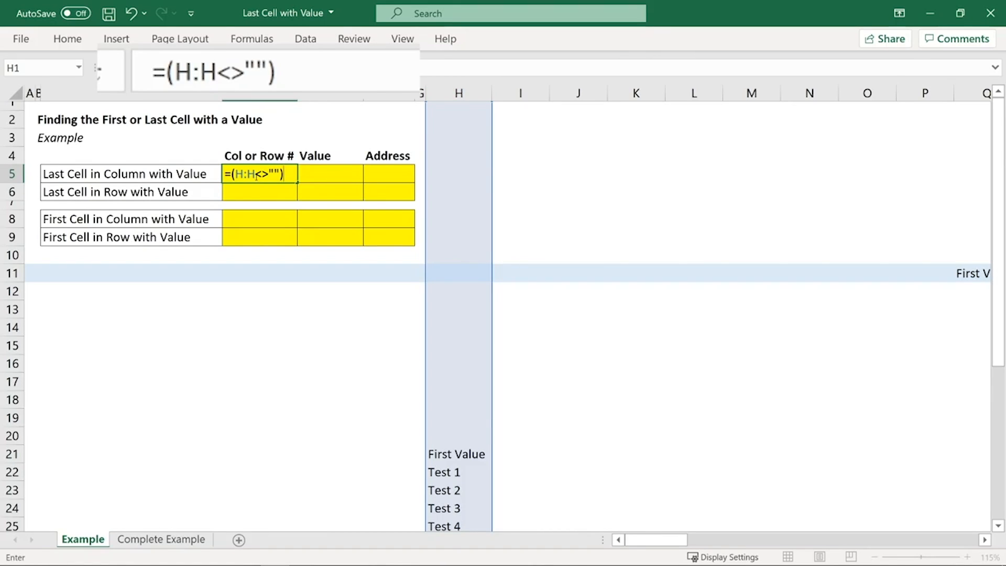
# Step: Review the H:H reference and the <>"" comparison in the D5 formula against the blank and filled cells of column H
pyautogui.moveTo(256, 175); pyautogui.dragTo(234, 174)
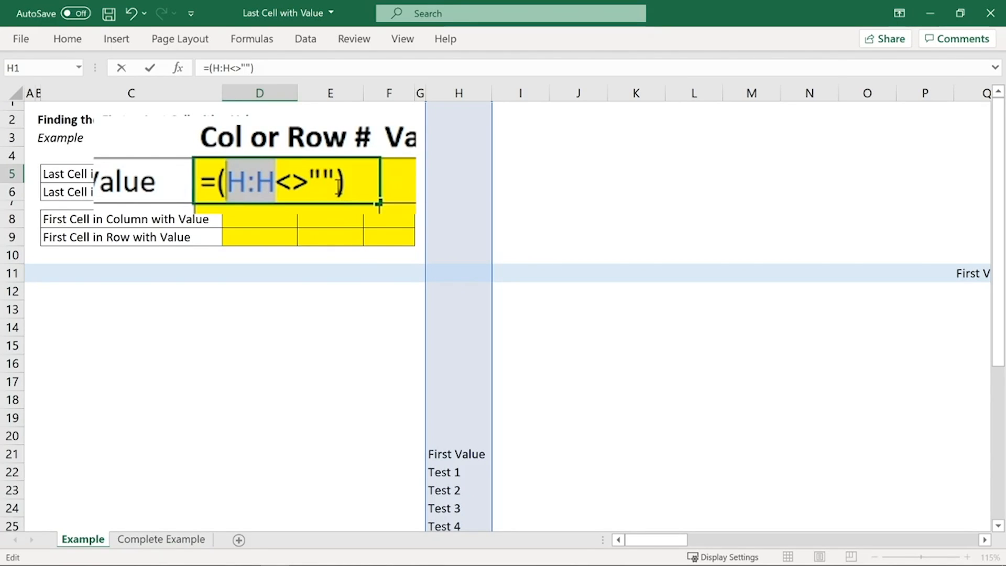
pyautogui.moveTo(336, 181); pyautogui.dragTo(284, 190)
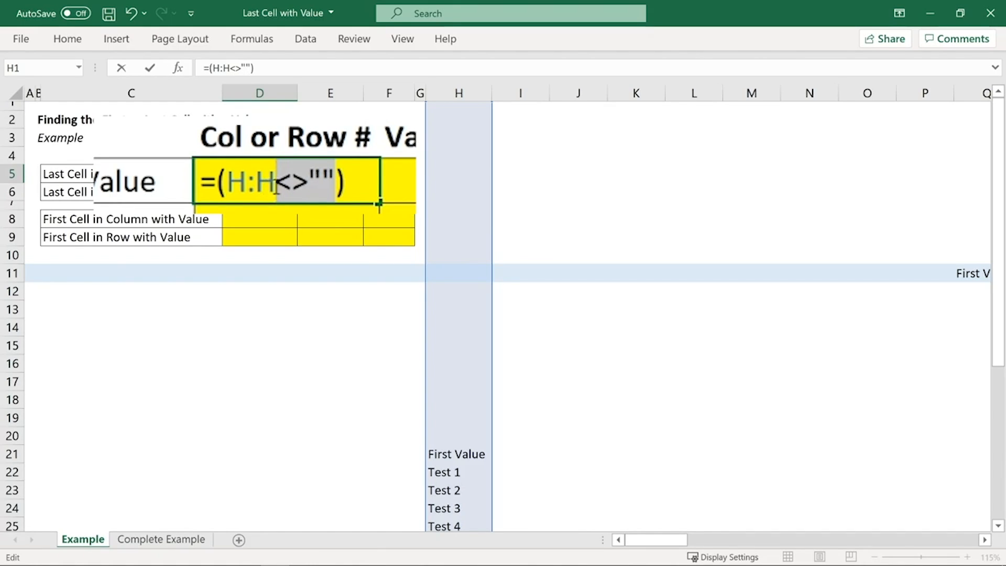
pyautogui.moveTo(277, 185); pyautogui.dragTo(309, 184)
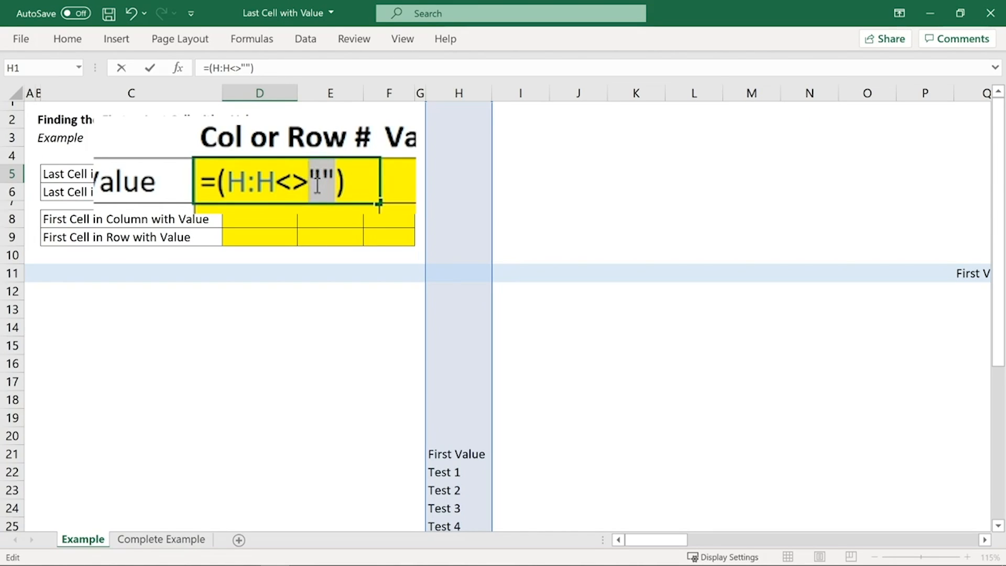
pyautogui.moveTo(277, 187); pyautogui.dragTo(313, 188)
pyautogui.moveTo(277, 184); pyautogui.dragTo(226, 184)
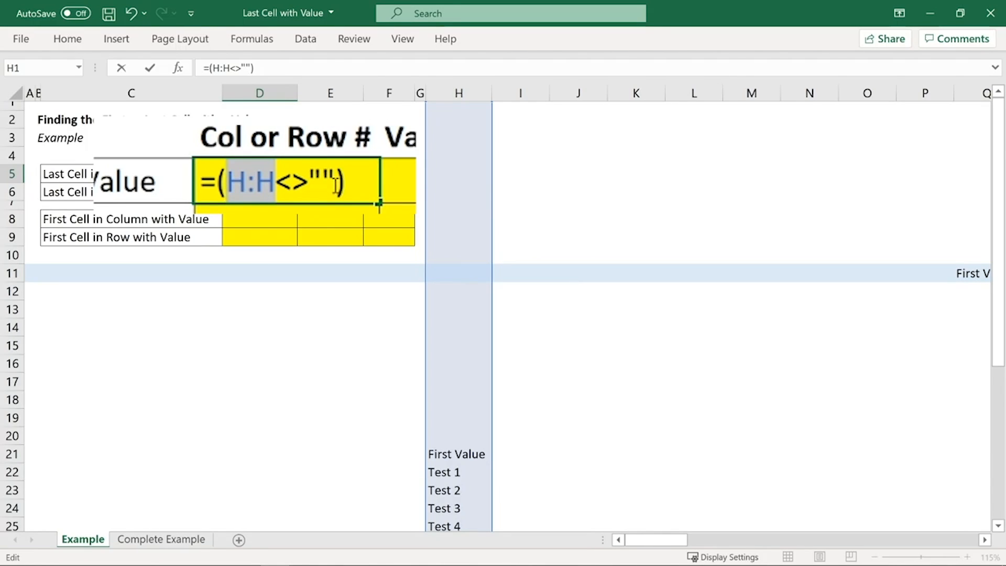
pyautogui.moveTo(337, 186); pyautogui.dragTo(277, 186)
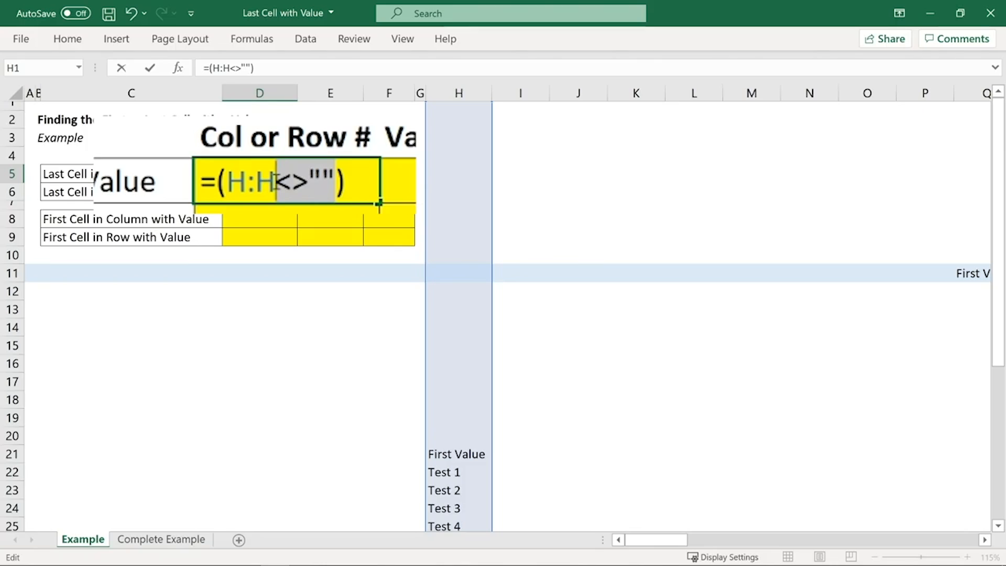
pyautogui.moveTo(275, 186); pyautogui.dragTo(227, 186)
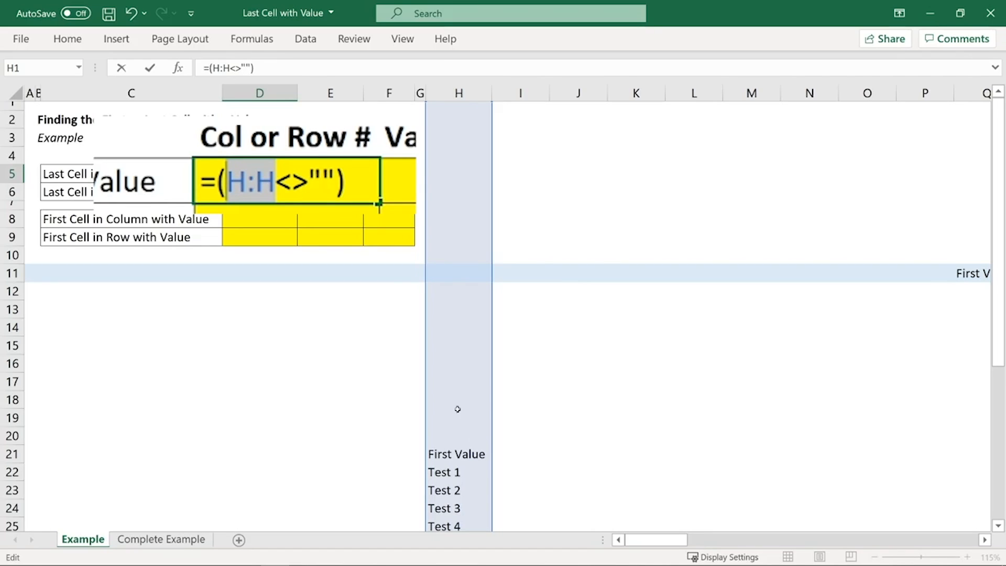
pyautogui.moveTo(349, 182); pyautogui.dragTo(217, 182)
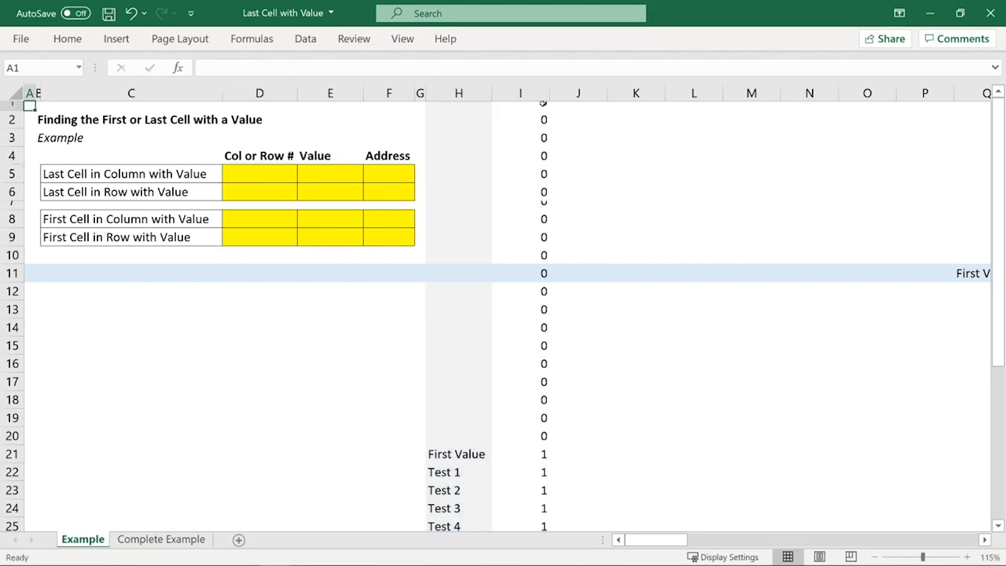
pyautogui.moveTo(543, 103); pyautogui.dragTo(478, 465)
pyautogui.scroll(-5, 544, 456)
pyautogui.scroll(3, 542, 472)
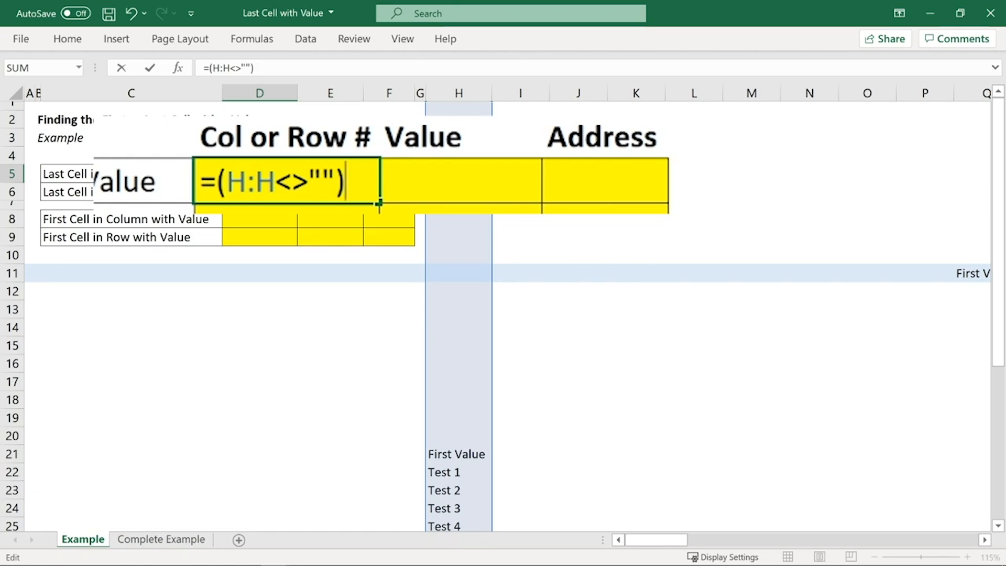
# Step: Extend the D5 formula to multiply the test by the row numbers, making it =(H:H<>"")*ROW(H:H)
pyautogui.write('*ROW')
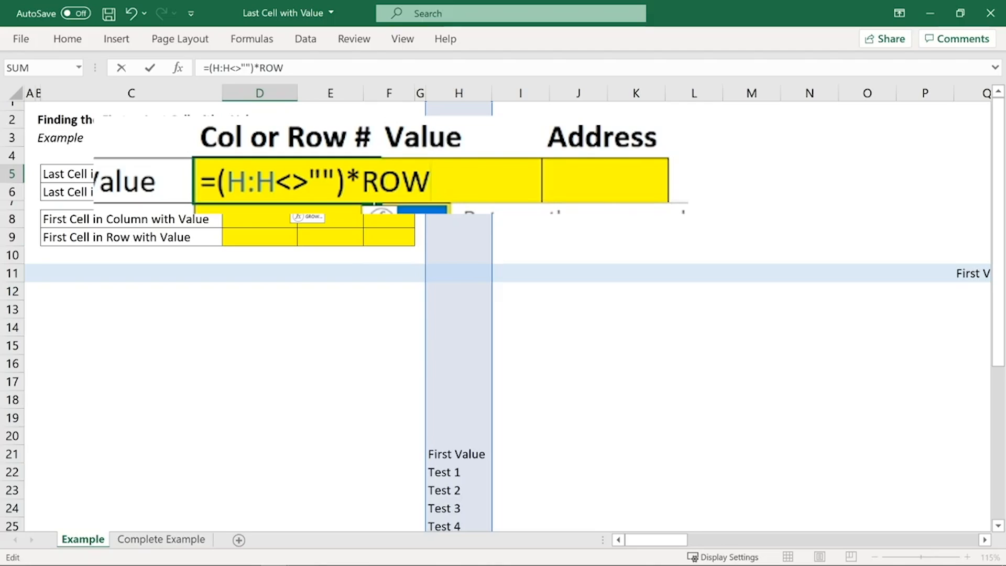
pyautogui.write('(')
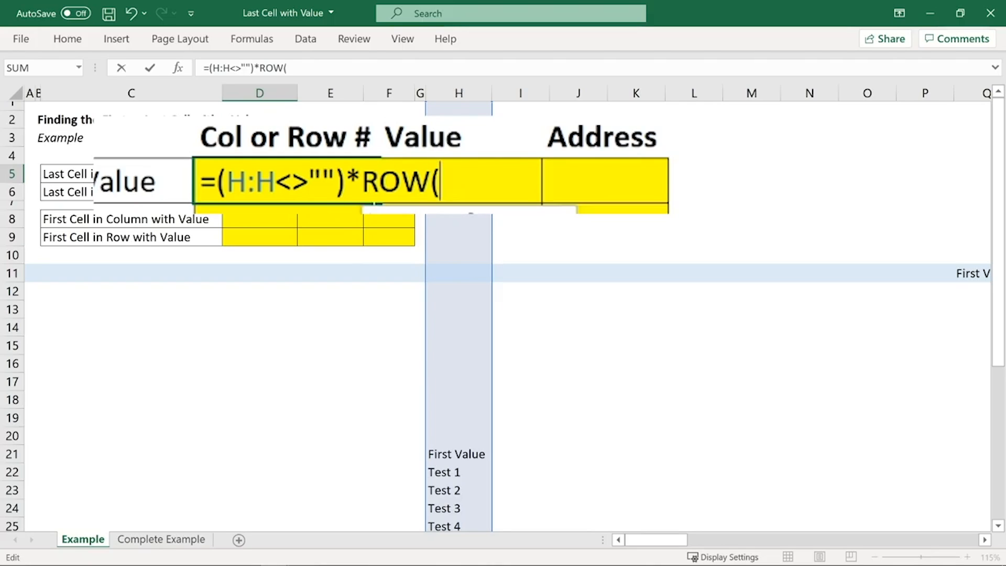
pyautogui.click(455, 93)
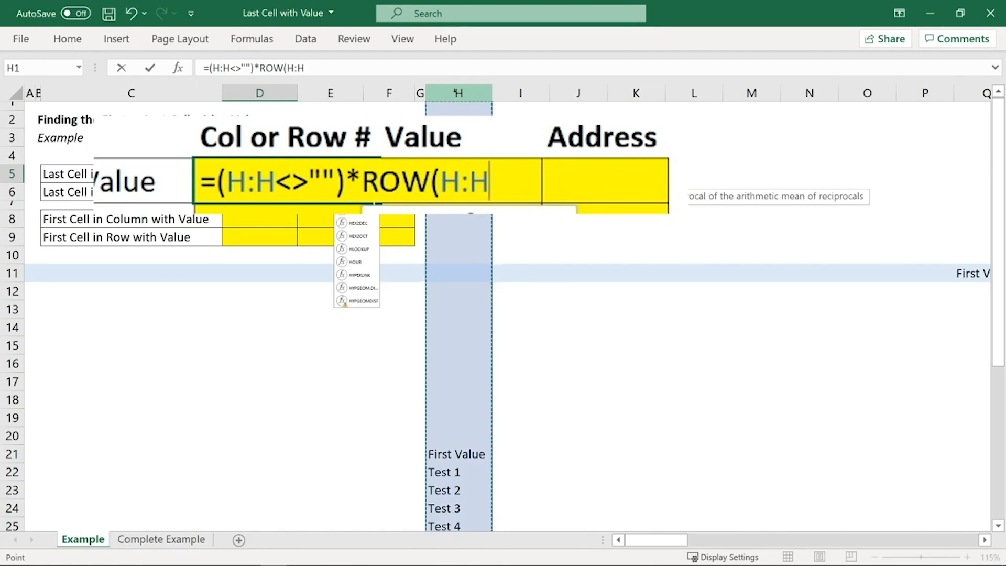
pyautogui.write(')')
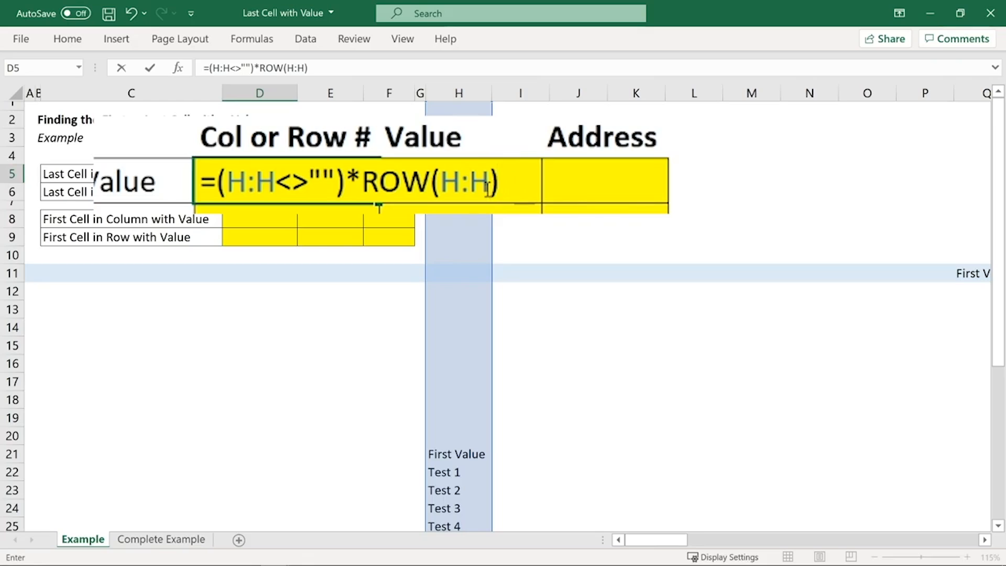
# Step: Review the ROW(H:H) part and the non-blank test as the two factors of the D5 formula
pyautogui.moveTo(492, 186); pyautogui.dragTo(440, 186)
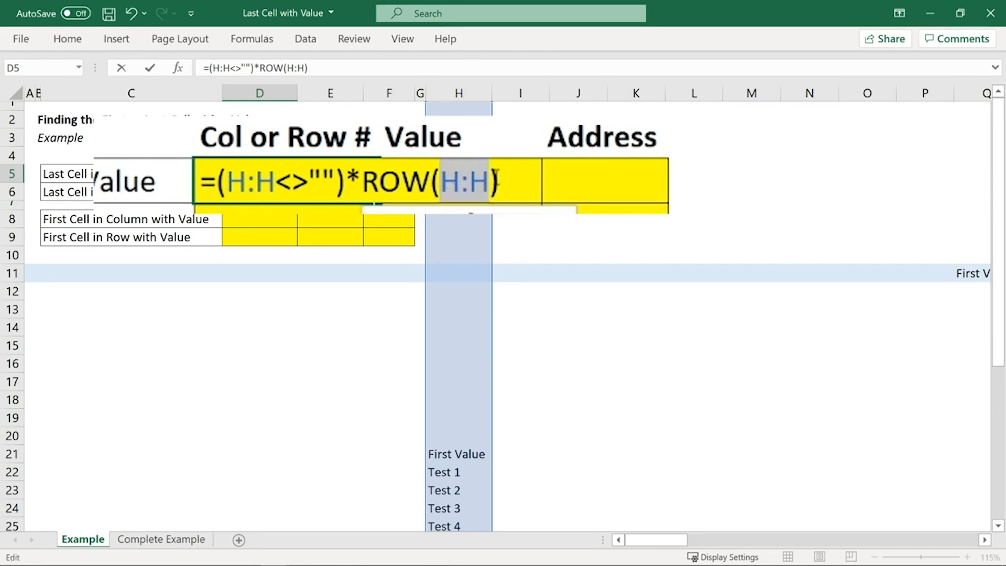
pyautogui.click(491, 187)
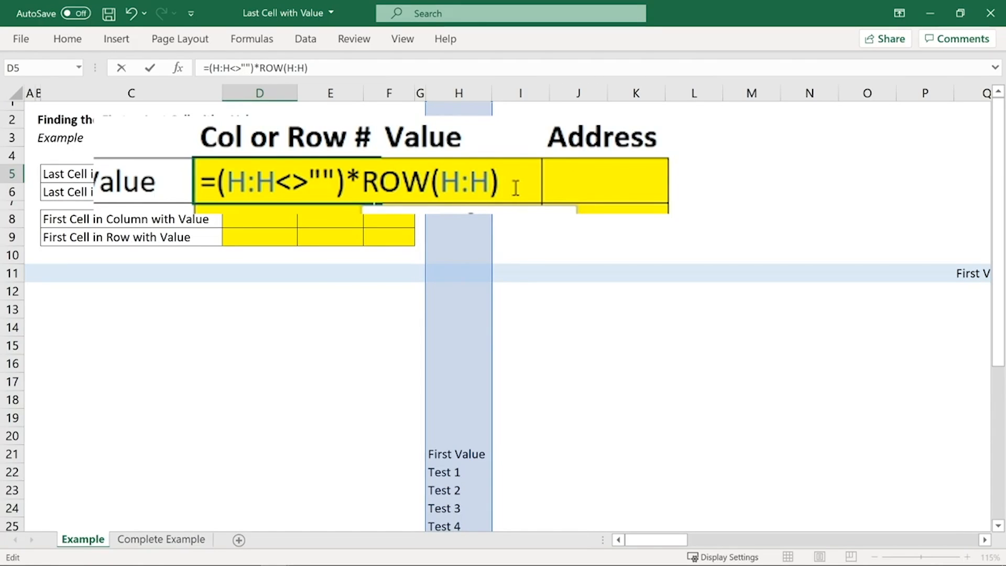
pyautogui.moveTo(499, 186); pyautogui.dragTo(361, 184)
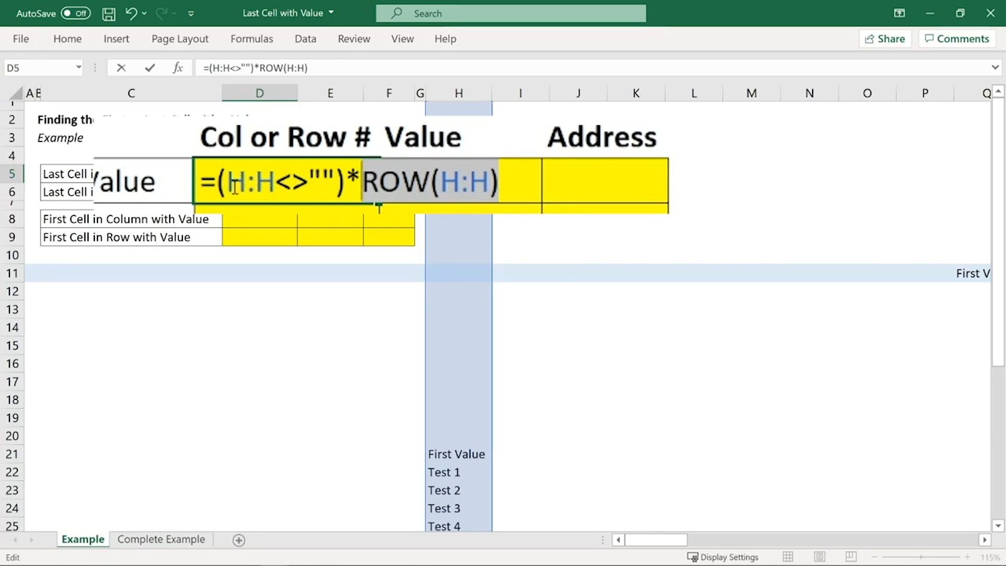
pyautogui.moveTo(216, 184); pyautogui.dragTo(349, 187)
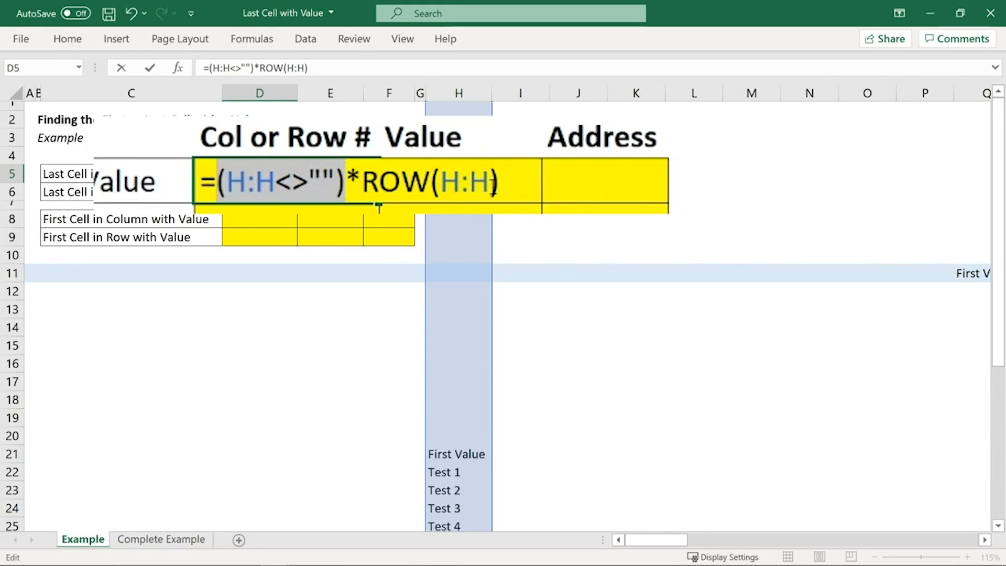
pyautogui.moveTo(503, 186); pyautogui.dragTo(370, 202)
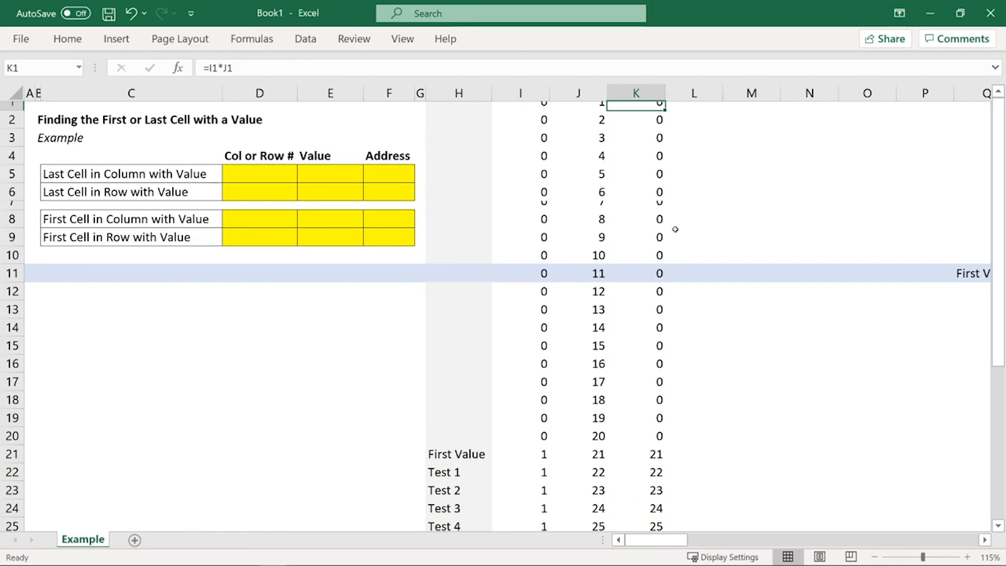
# Step: In the Book1 workbook, examine helper columns I, J and K beside column H, from the blank rows through K36
pyautogui.click(524, 90)
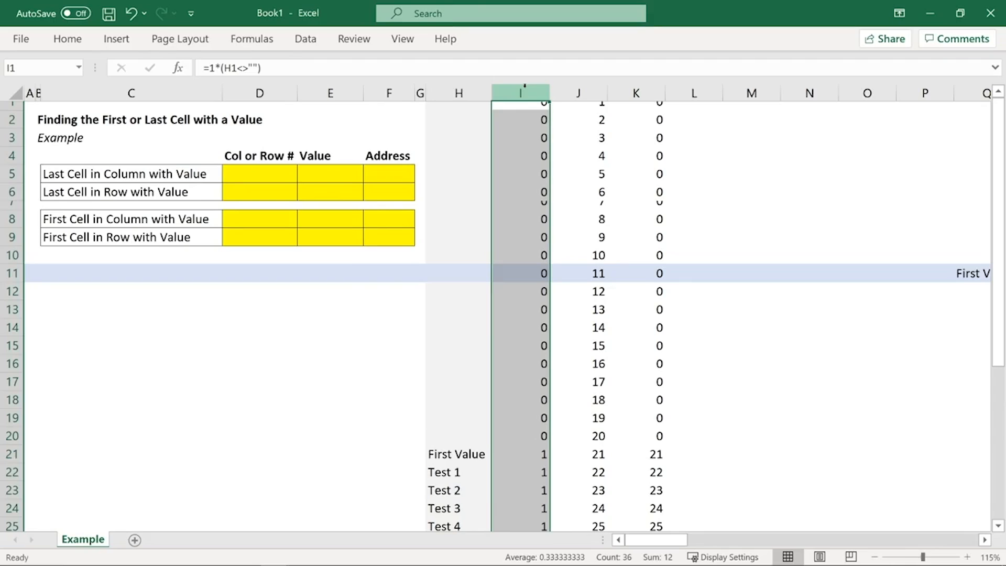
pyautogui.click(461, 92)
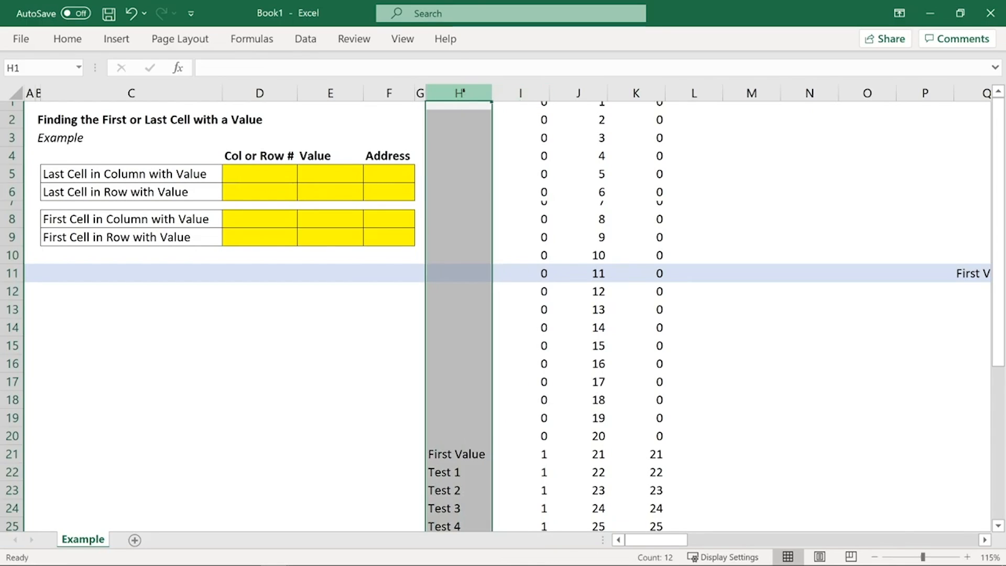
pyautogui.click(534, 90)
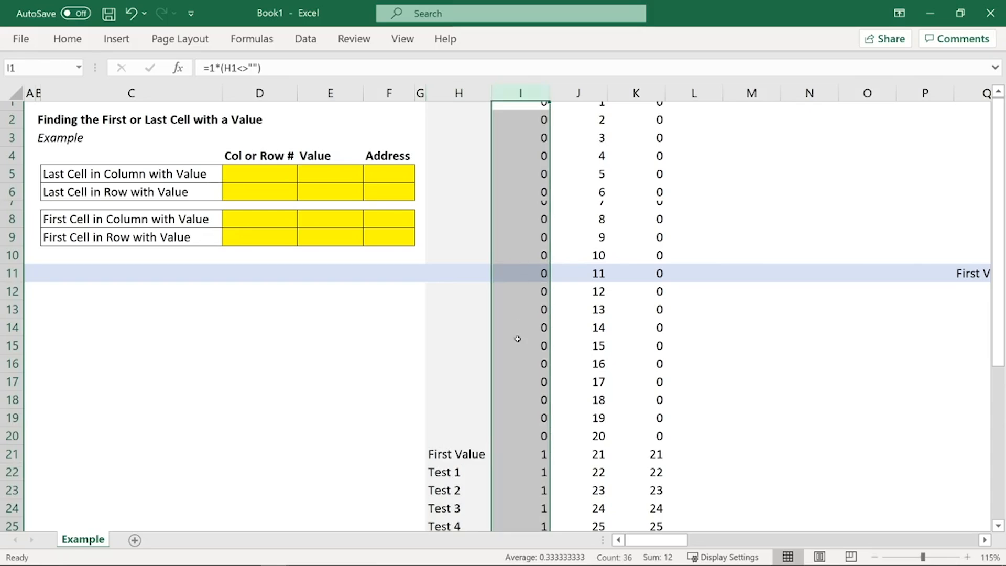
pyautogui.moveTo(530, 454); pyautogui.dragTo(450, 507)
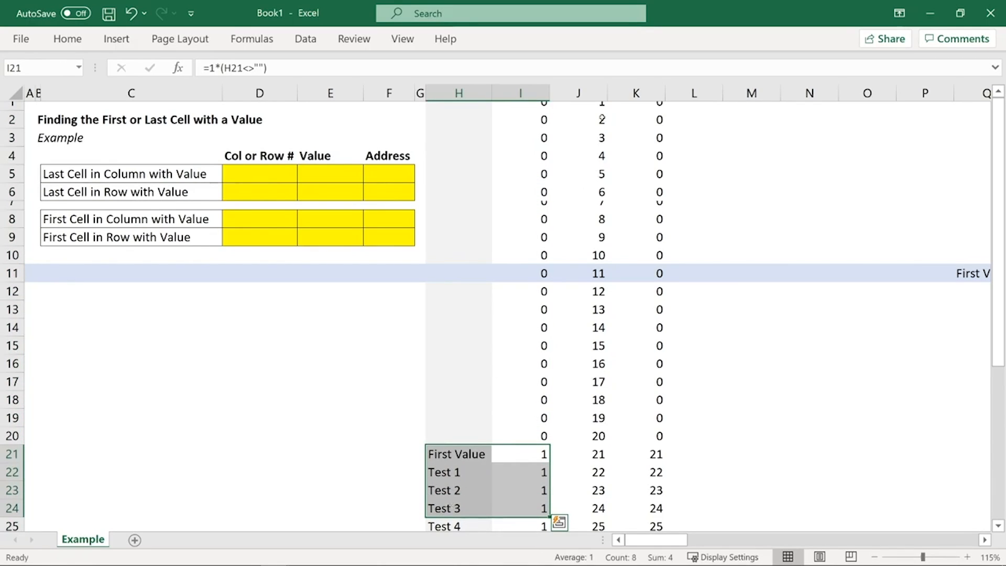
pyautogui.click(592, 87)
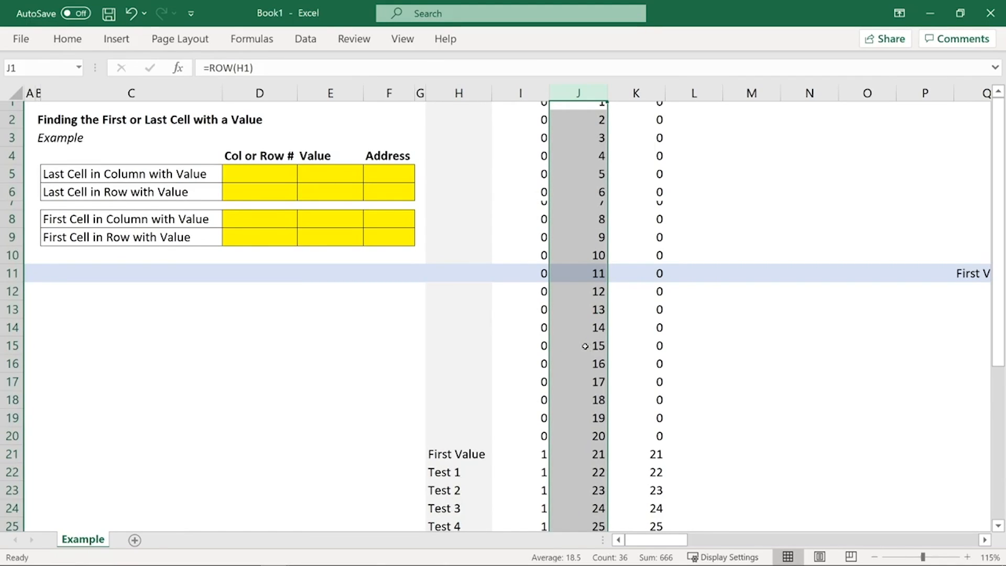
pyautogui.moveTo(528, 92); pyautogui.dragTo(587, 93)
pyautogui.click(636, 93)
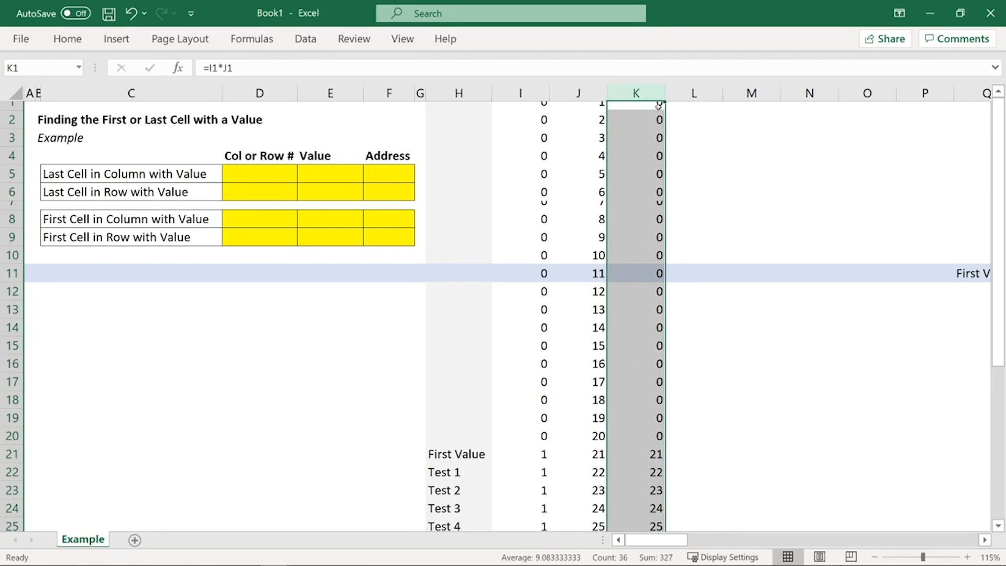
pyautogui.moveTo(650, 105); pyautogui.dragTo(445, 440)
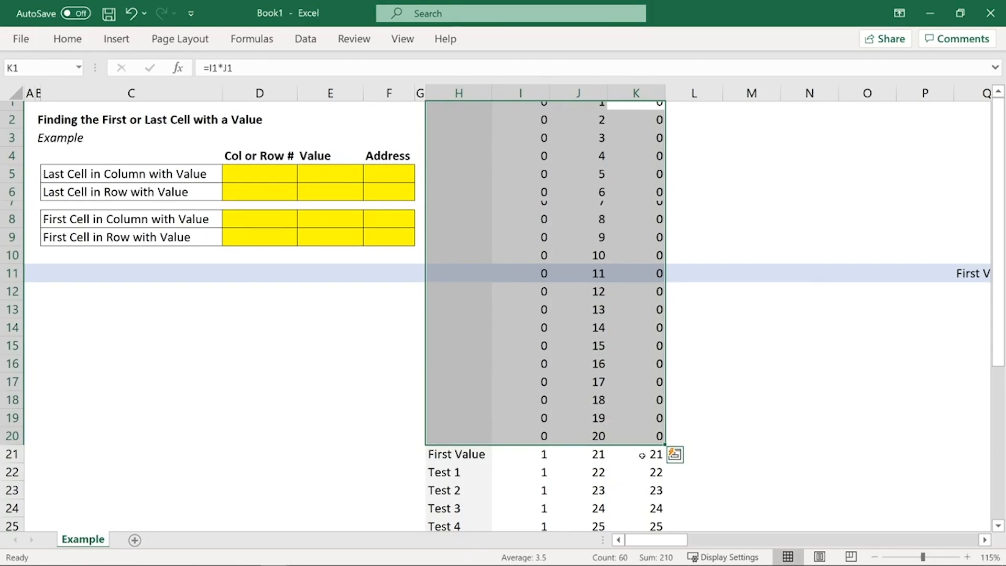
pyautogui.moveTo(644, 452); pyautogui.dragTo(460, 510)
pyautogui.scroll(-4, 464, 485)
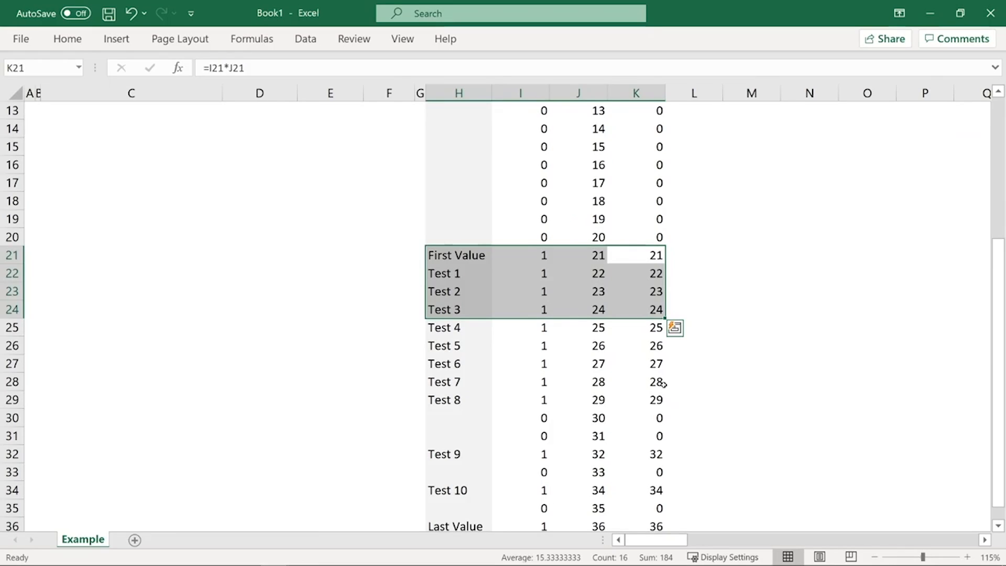
pyautogui.click(649, 525)
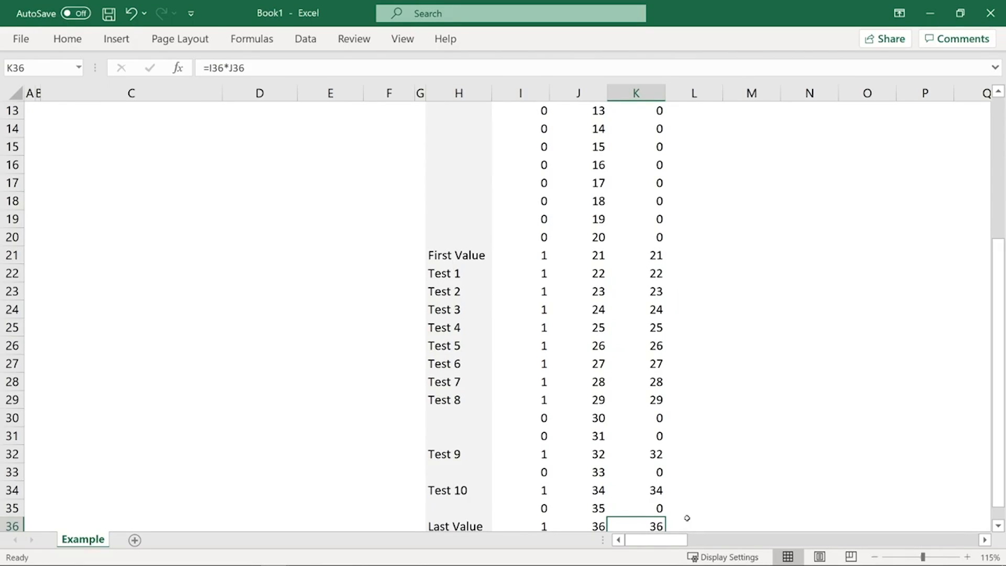
# Step: Examine the column K products in Book1 from K1 down past row 36, including the zeros beside blank column H cells
pyautogui.moveTo(660, 523); pyautogui.dragTo(557, 527)
pyautogui.hotkey('ctrl', 'c')
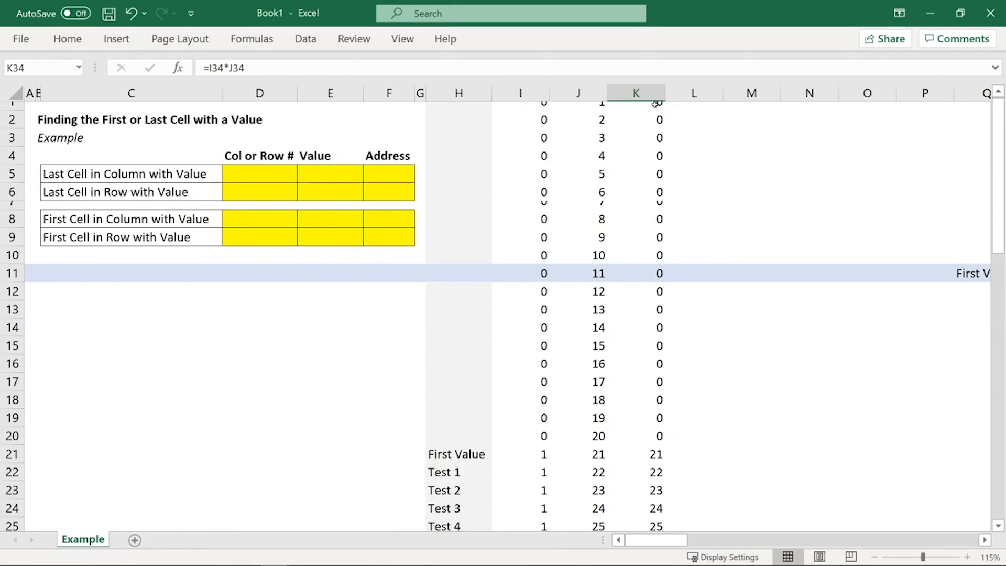
pyautogui.moveTo(655, 104); pyautogui.dragTo(655, 472)
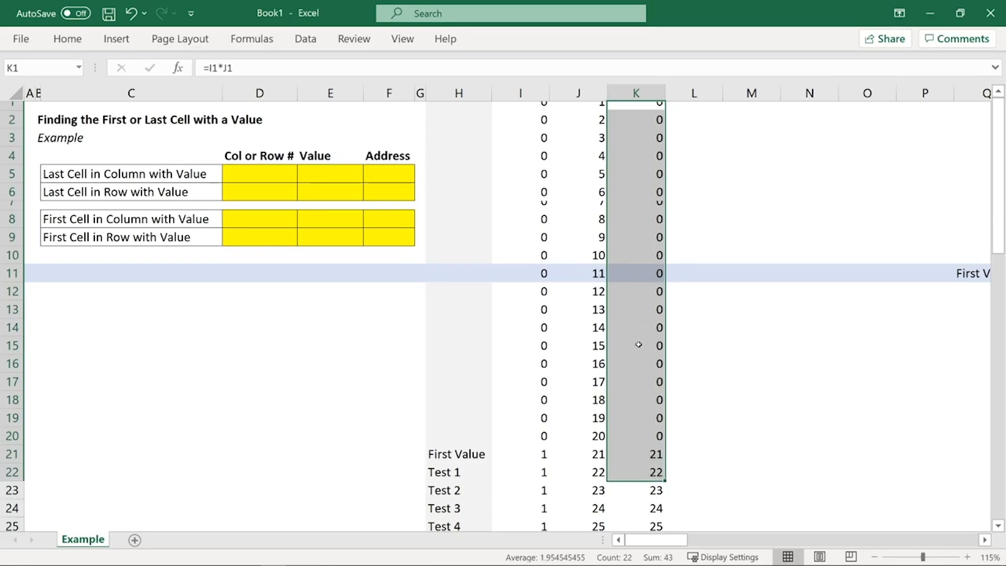
pyautogui.scroll(-4, 644, 414)
pyautogui.scroll(-2, 646, 488)
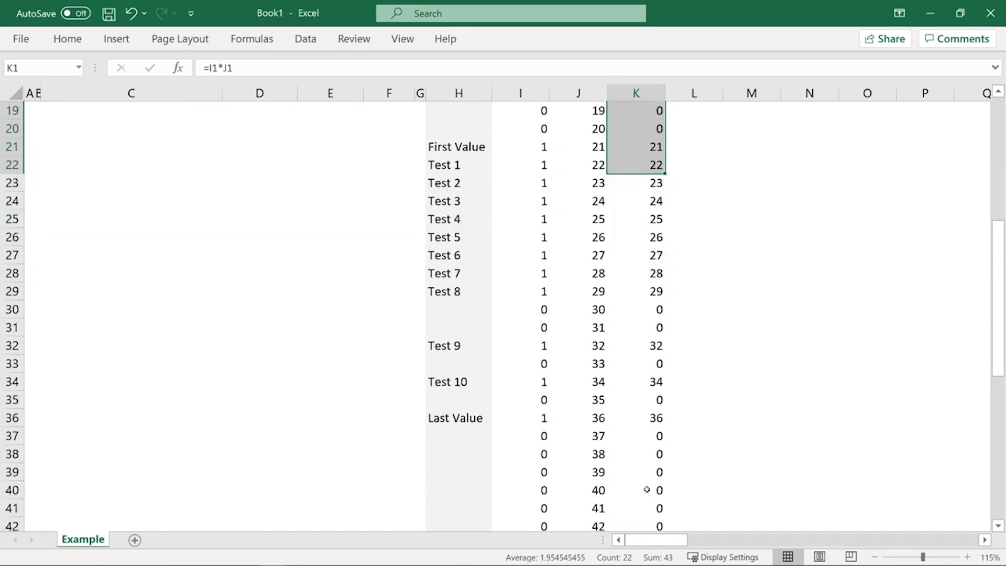
pyautogui.keyDown('shift'); pyautogui.click(646, 488); pyautogui.keyUp('shift')
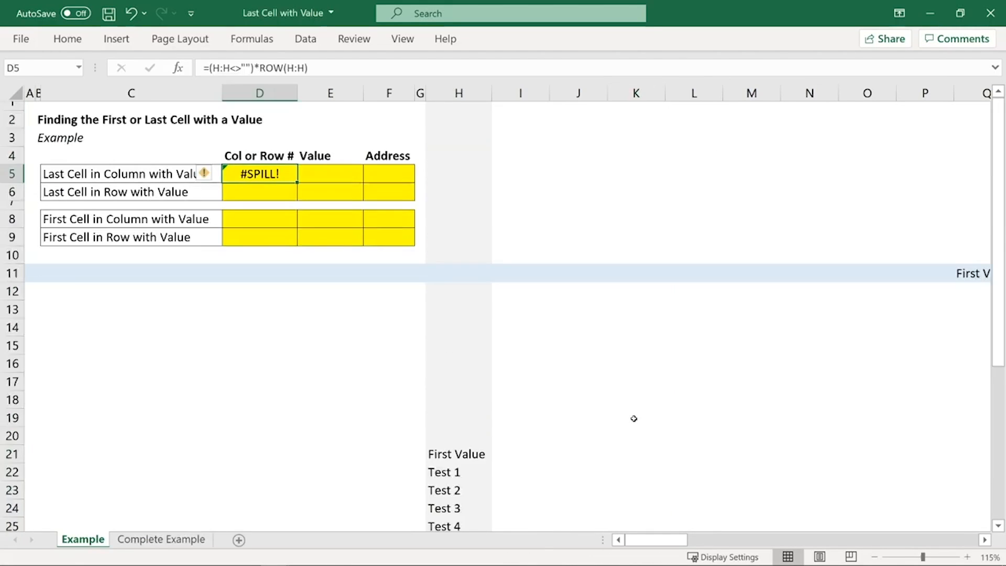
# Step: In the Last Cell with Value workbook, wrap the D5 formula in MAX, making it =MAX((H:H<>"")*ROW(H:H)), and reselect D5
pyautogui.click(207, 68)
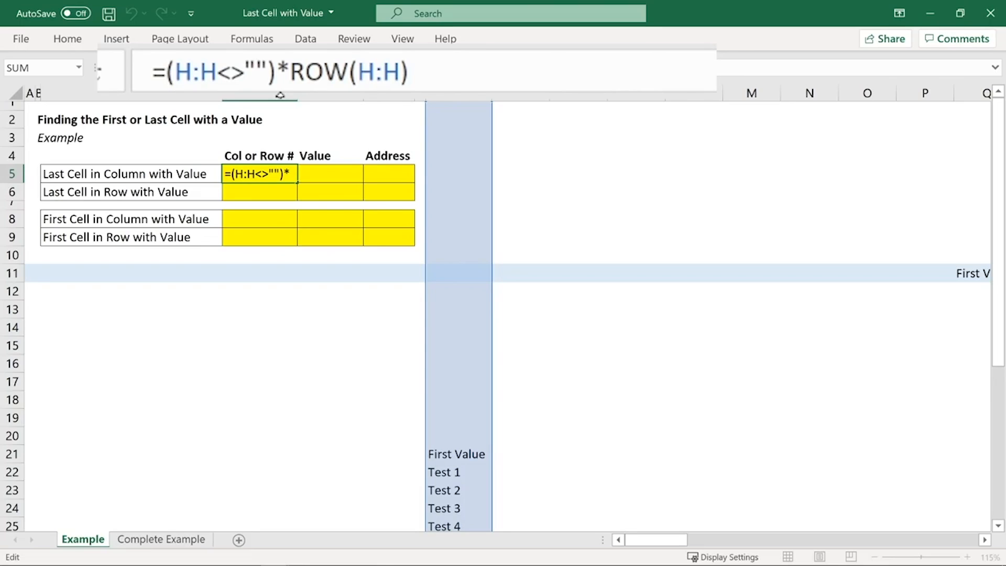
pyautogui.moveTo(472, 70); pyautogui.dragTo(167, 78)
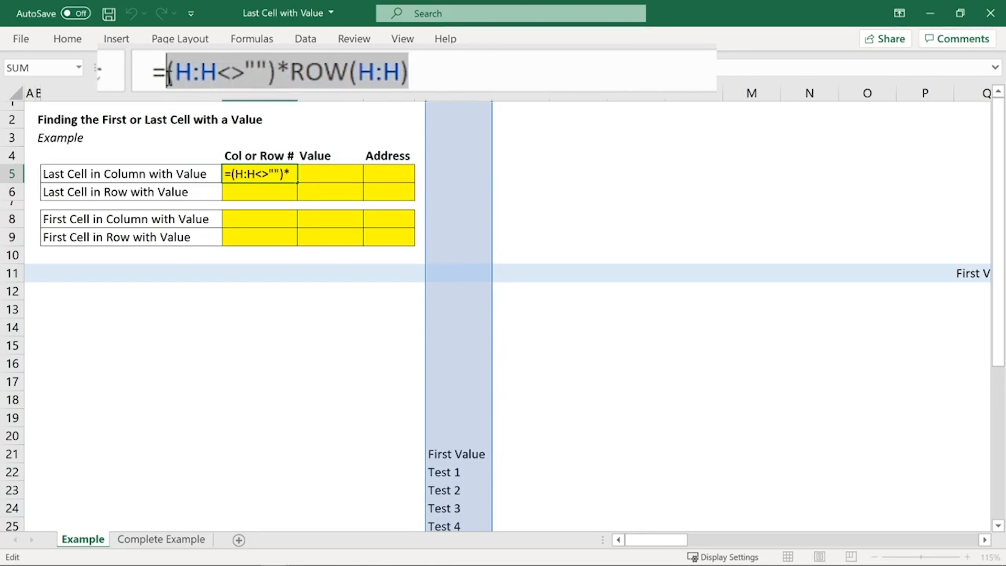
pyautogui.click(487, 78)
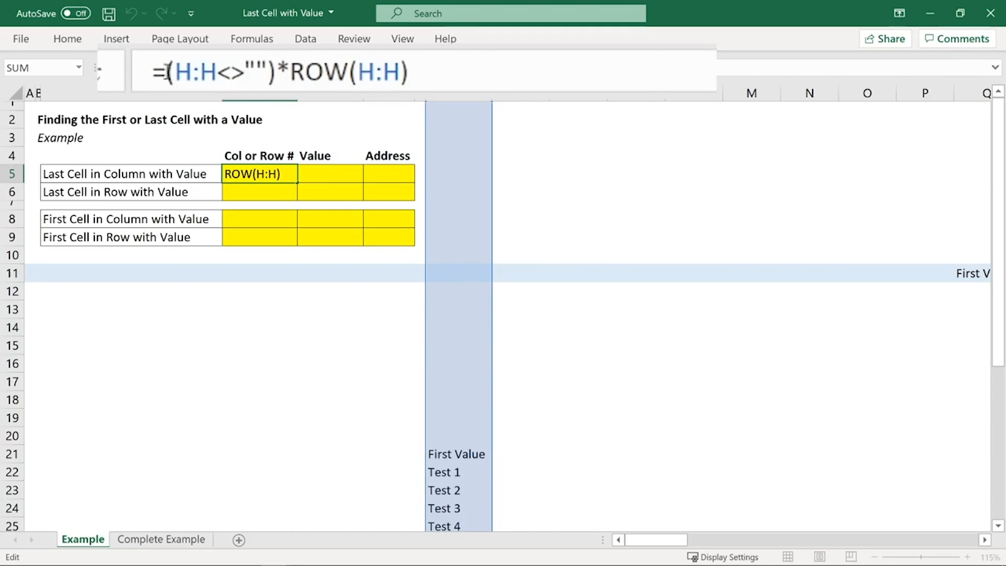
pyautogui.click(165, 72)
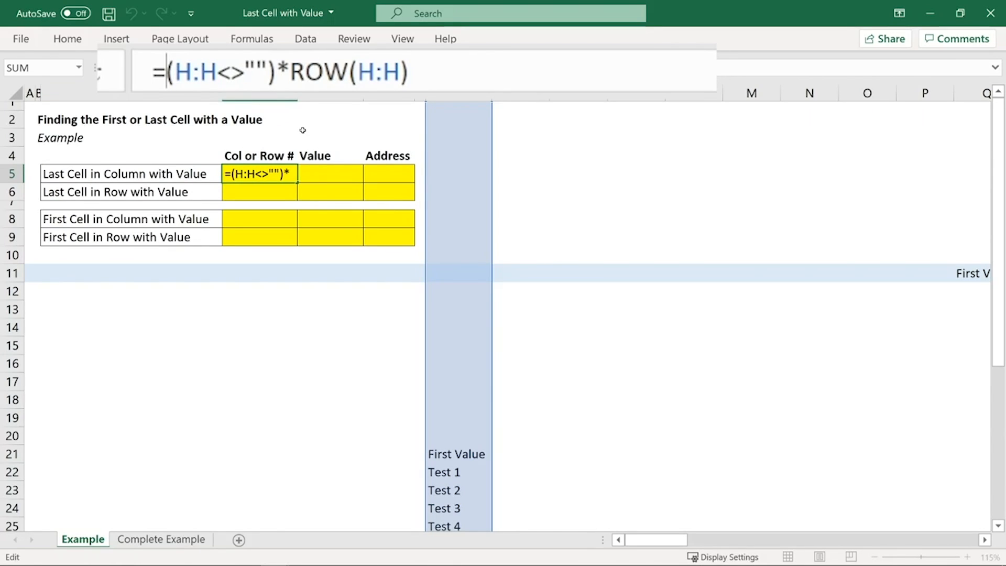
pyautogui.write('MAX')
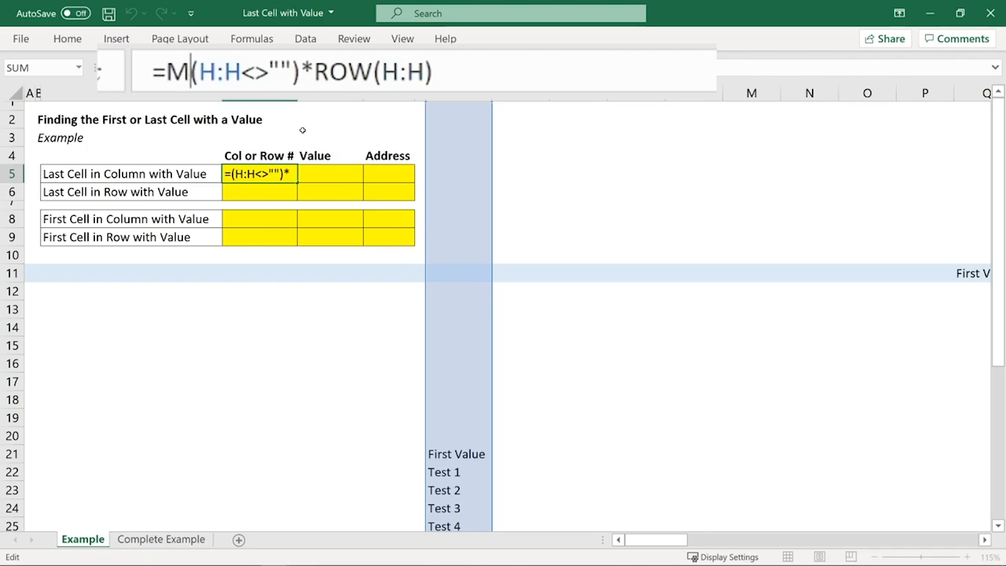
pyautogui.write('(')
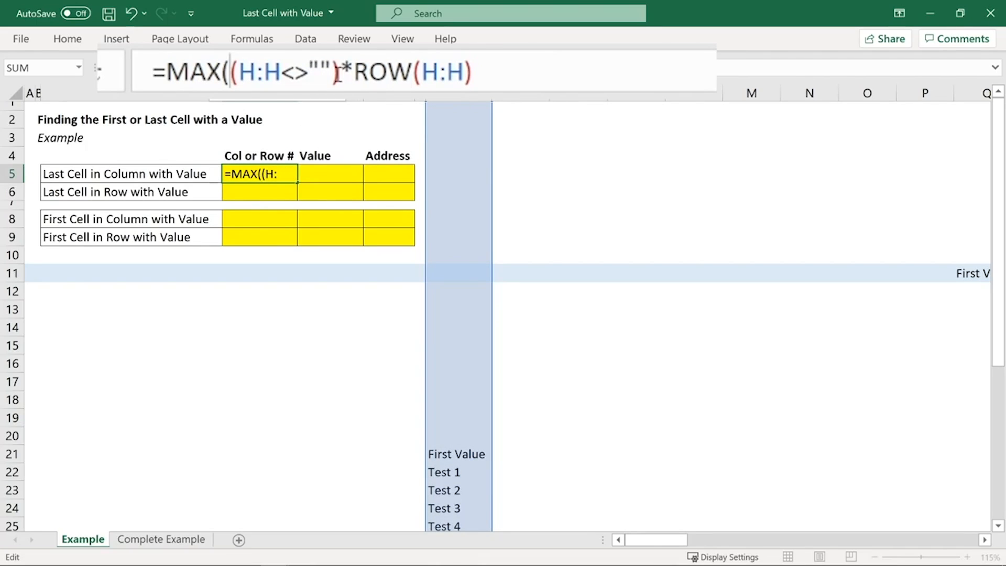
pyautogui.click(589, 76)
pyautogui.write(')')
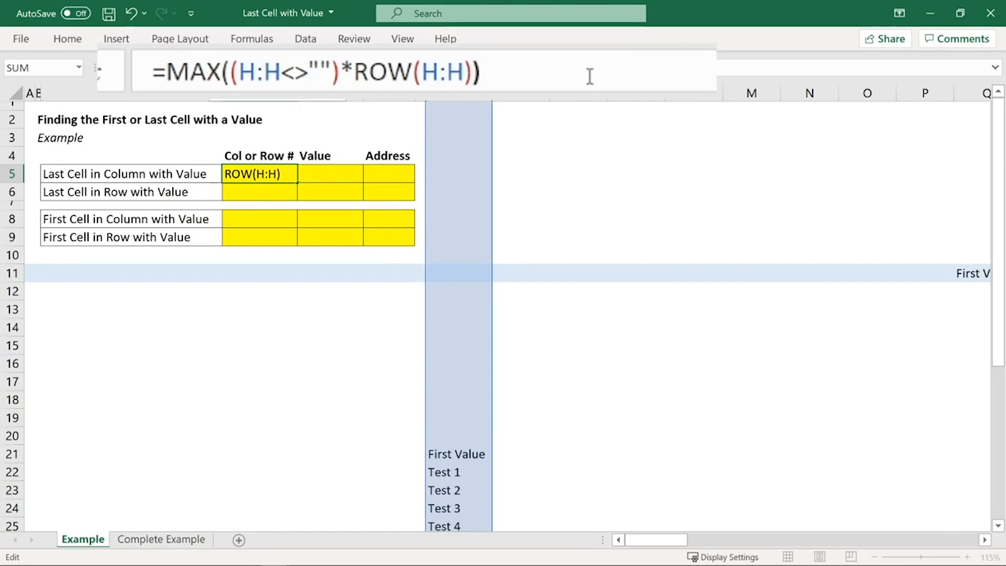
pyautogui.press('Return')
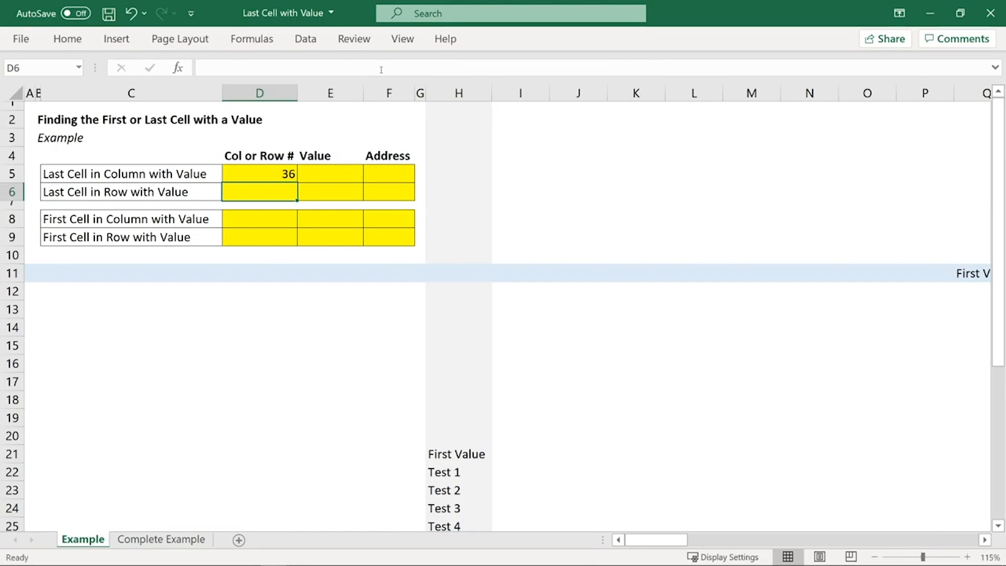
pyautogui.press('Up')
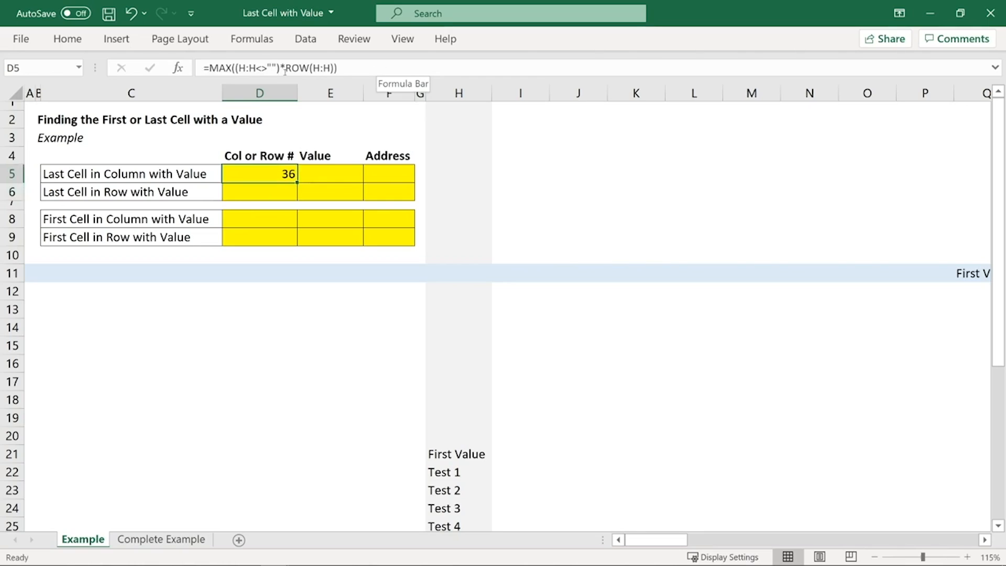
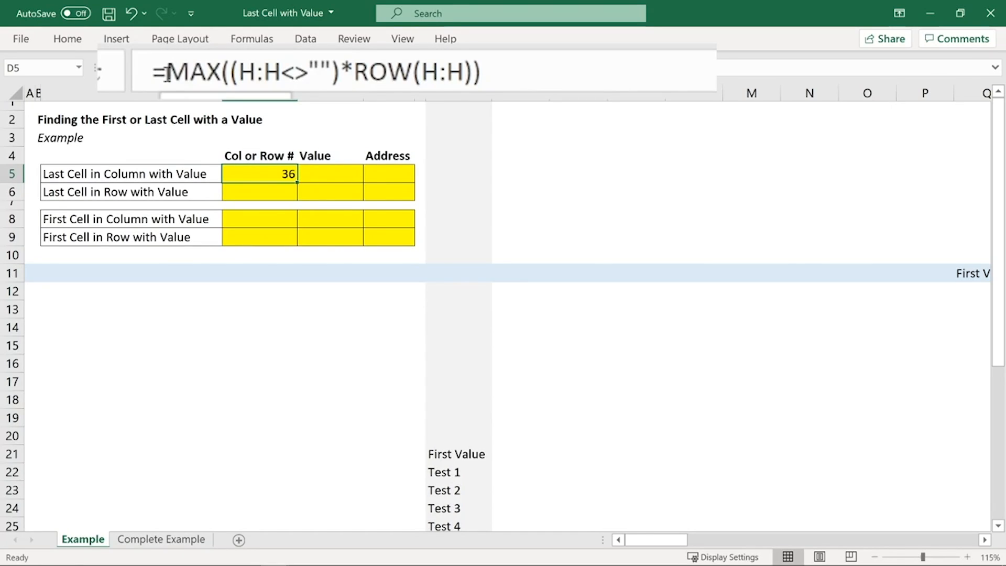
# Step: Wrap the D5 formula in SUMPRODUCT, making it =SUMPRODUCT(MAX((H:H<>"")*ROW(H:H))), and reselect D5
pyautogui.click(166, 74)
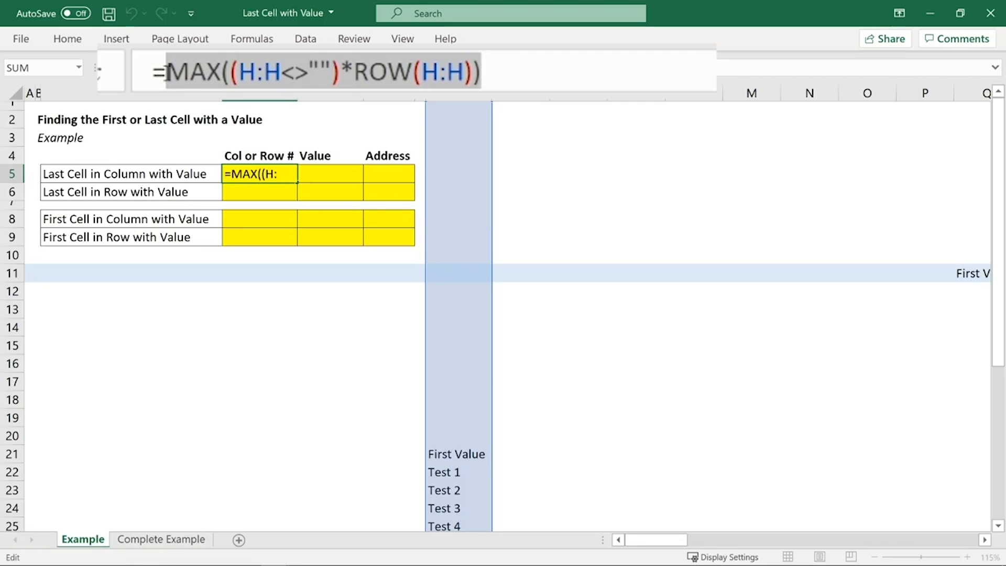
pyautogui.click(442, 72)
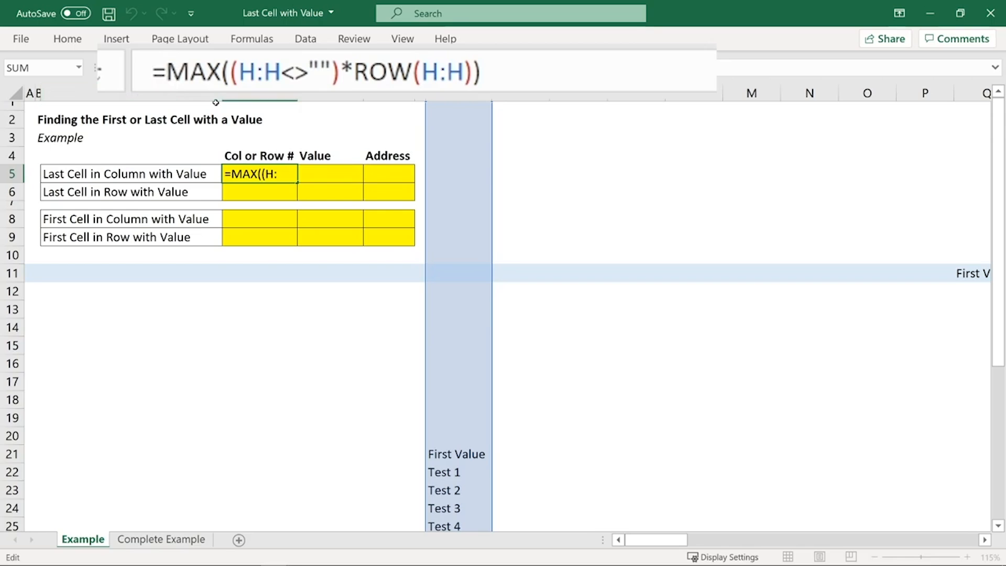
pyautogui.write('SUMPRODUC')
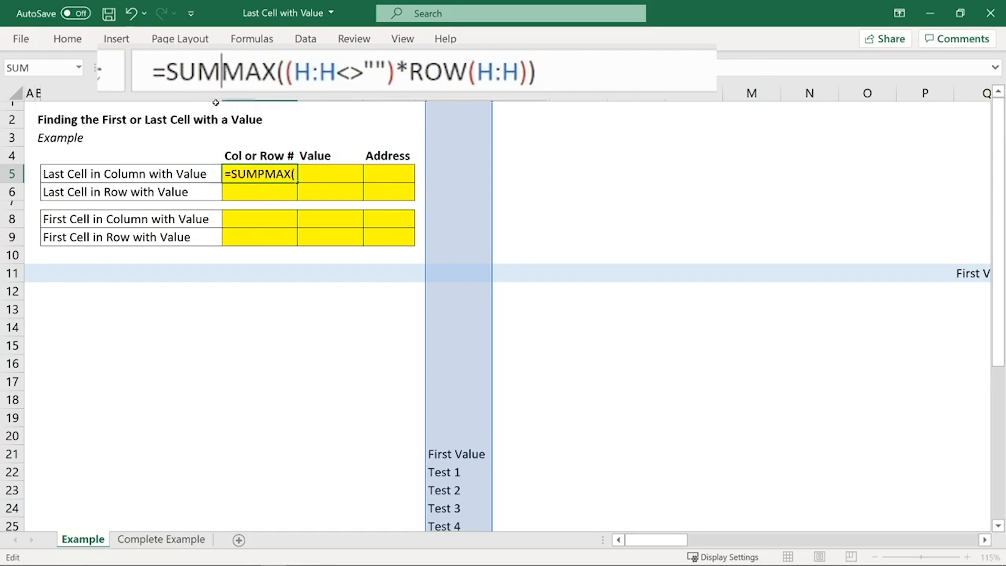
pyautogui.write('T(')
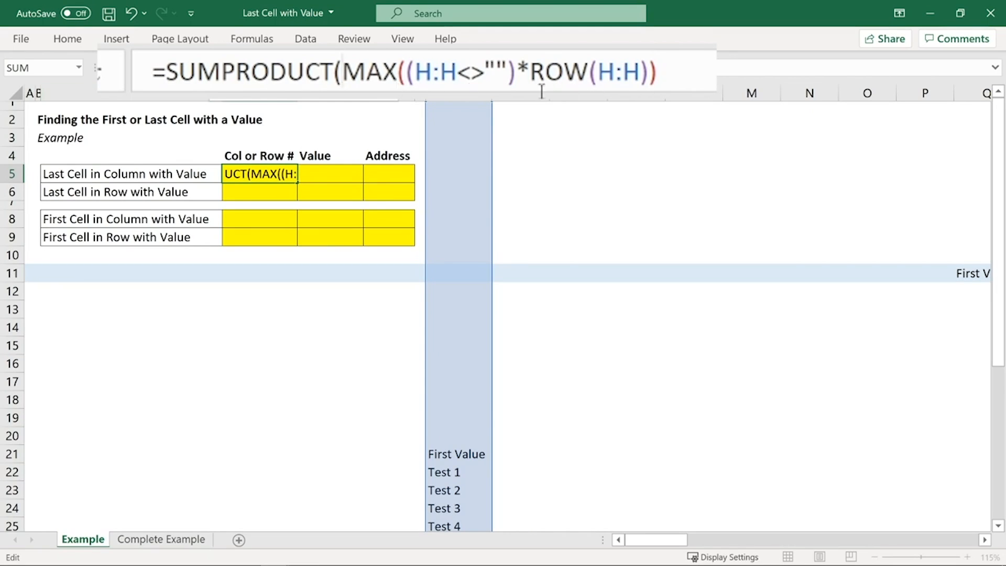
pyautogui.press('End')
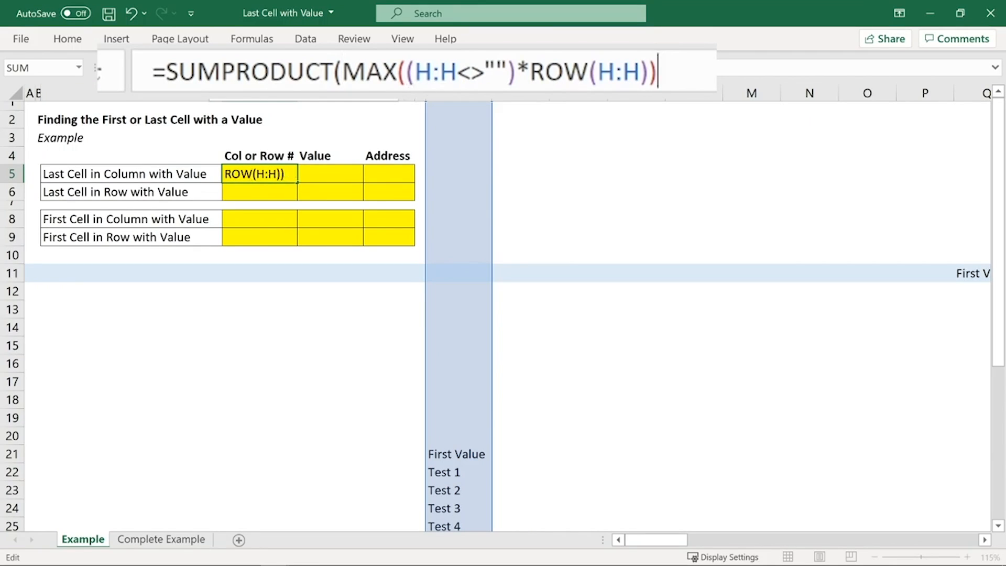
pyautogui.write(')')
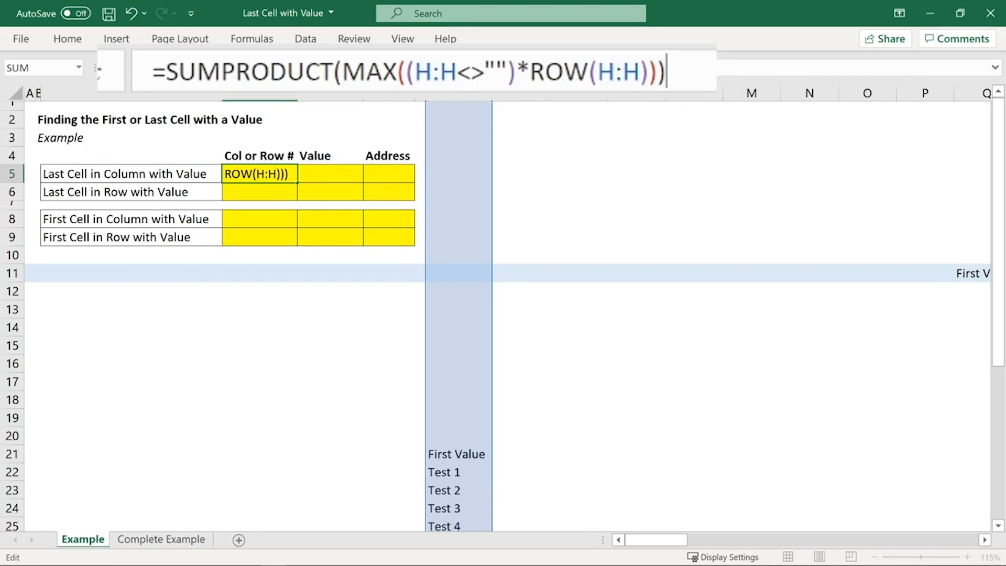
pyautogui.press('Return')
pyautogui.press('Up')
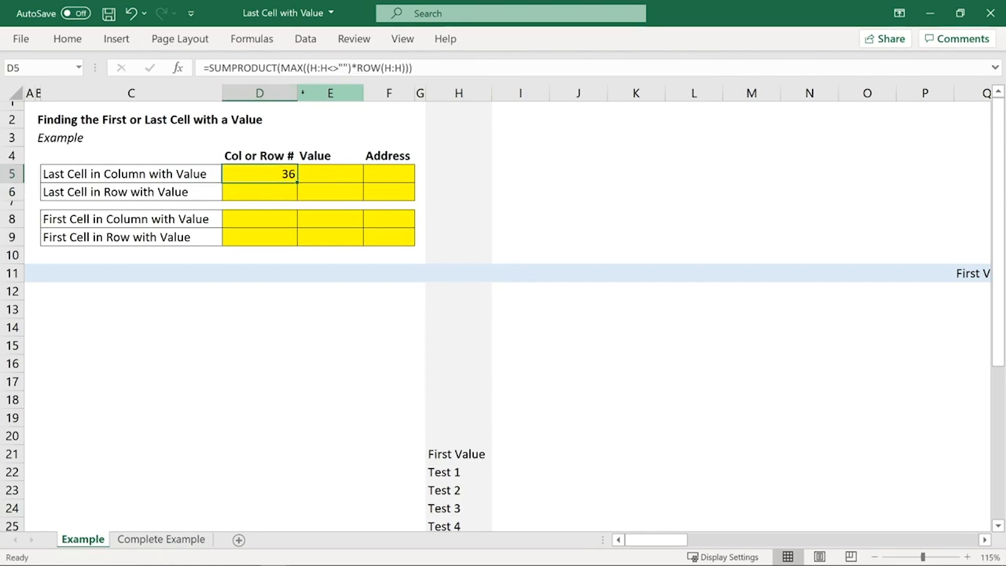
# Step: Examine the SUMPRODUCT wrapper and its arguments in the D5 formula, leaving the formula as it is
pyautogui.doubleClick(273, 67)
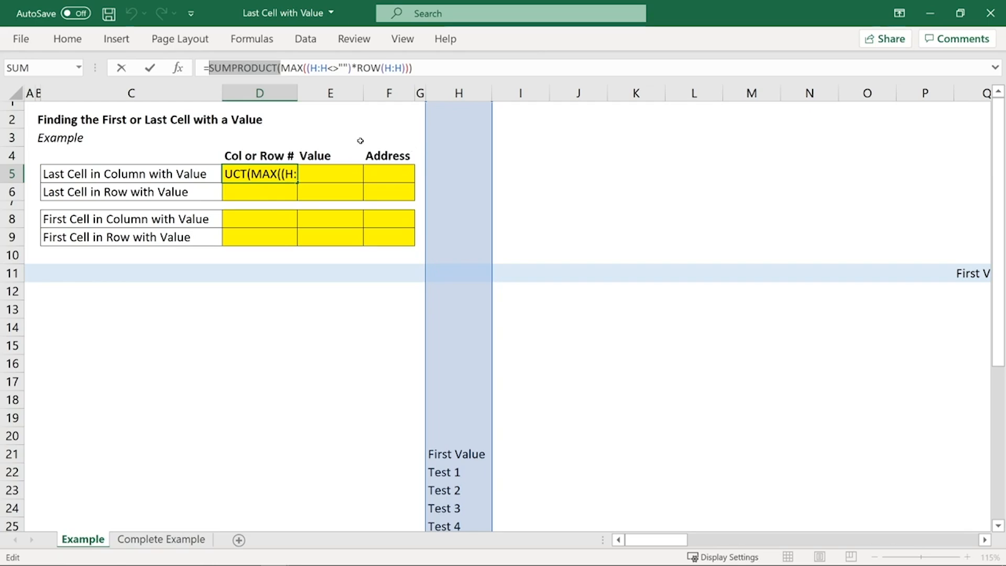
pyautogui.press('Right')
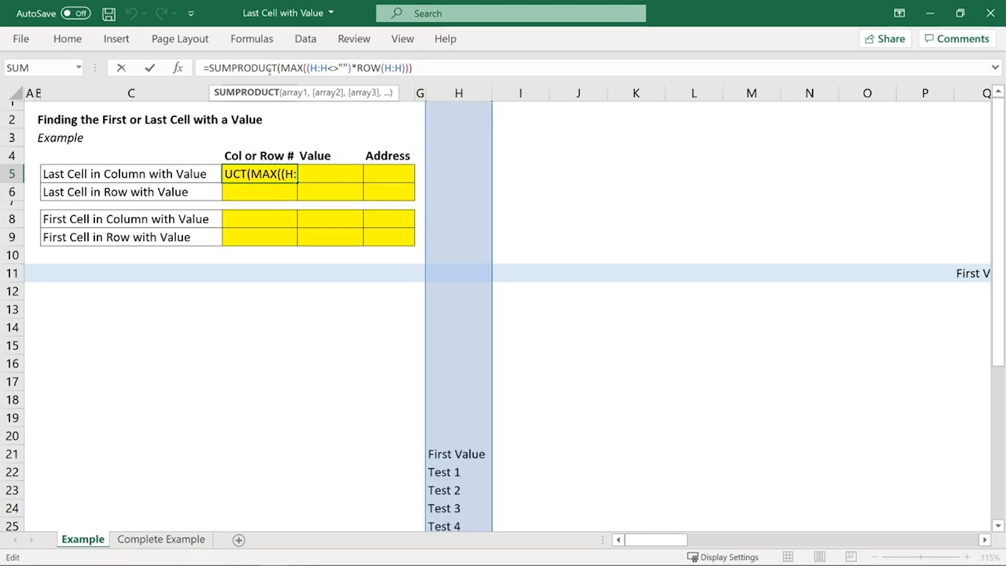
pyautogui.hotkey('ctrl', 'Return')
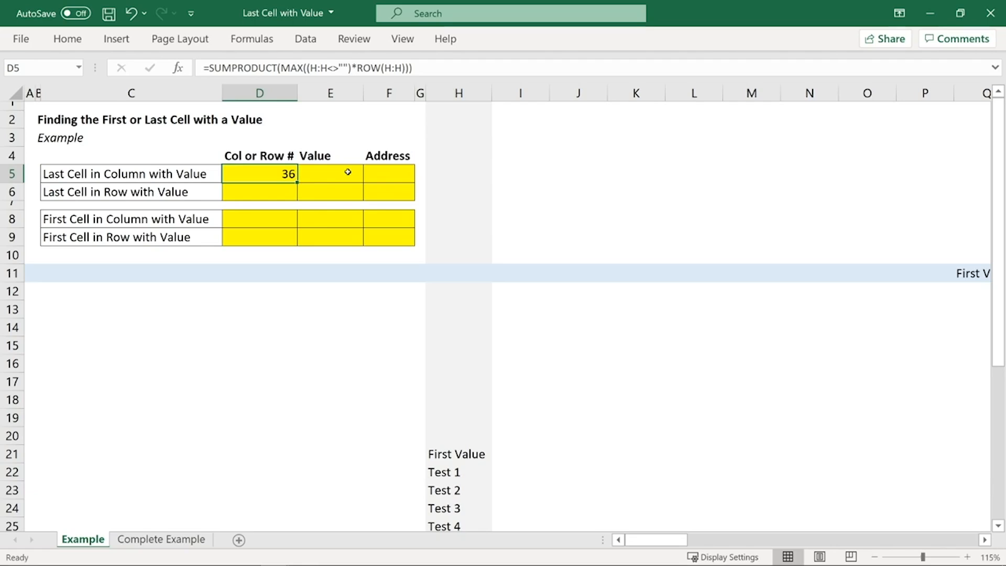
# Step: Enter =INDEX(H:H,D5) in E5 to return the value of the last filled cell in column H
pyautogui.doubleClick(347, 172)
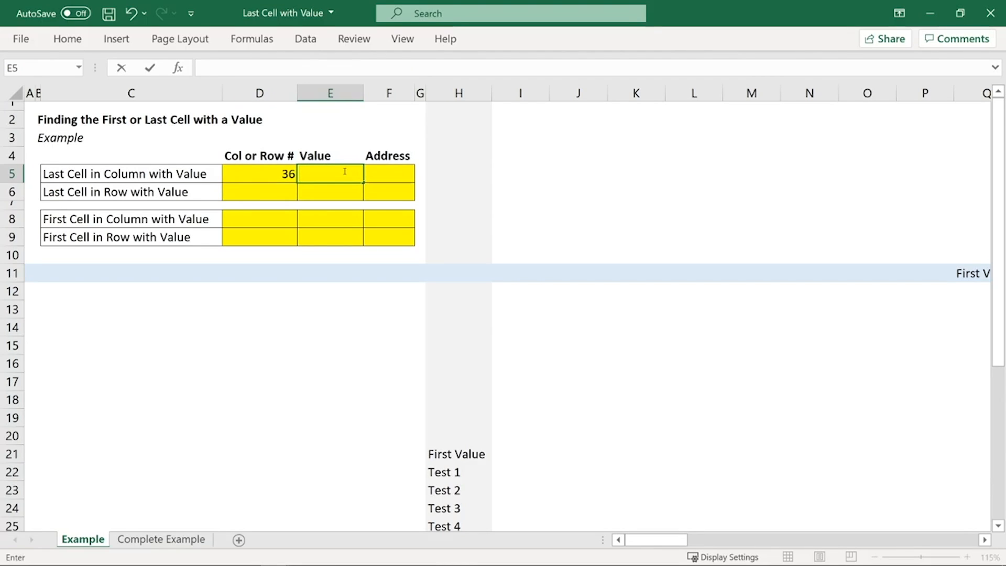
pyautogui.write('=')
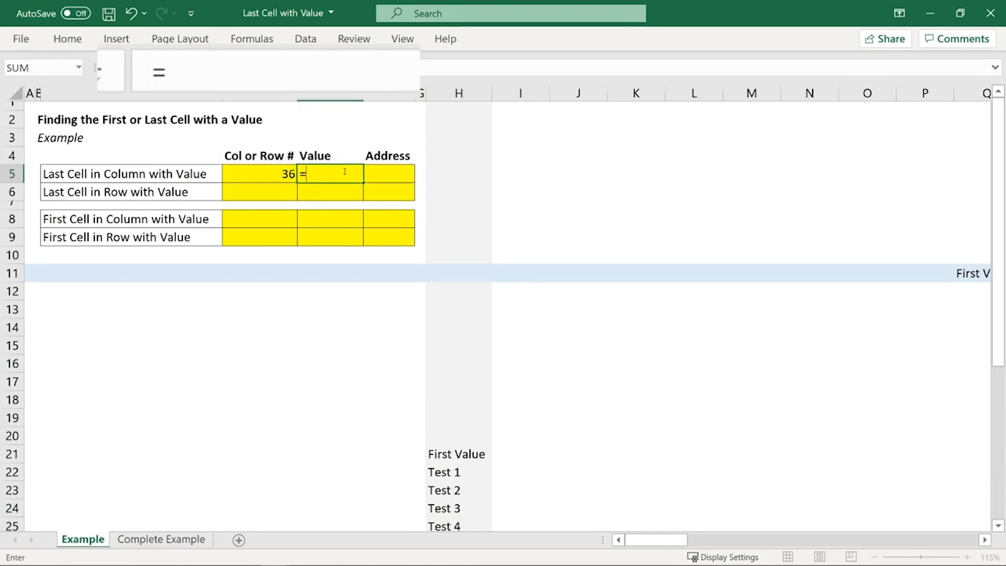
pyautogui.write('INDEX(')
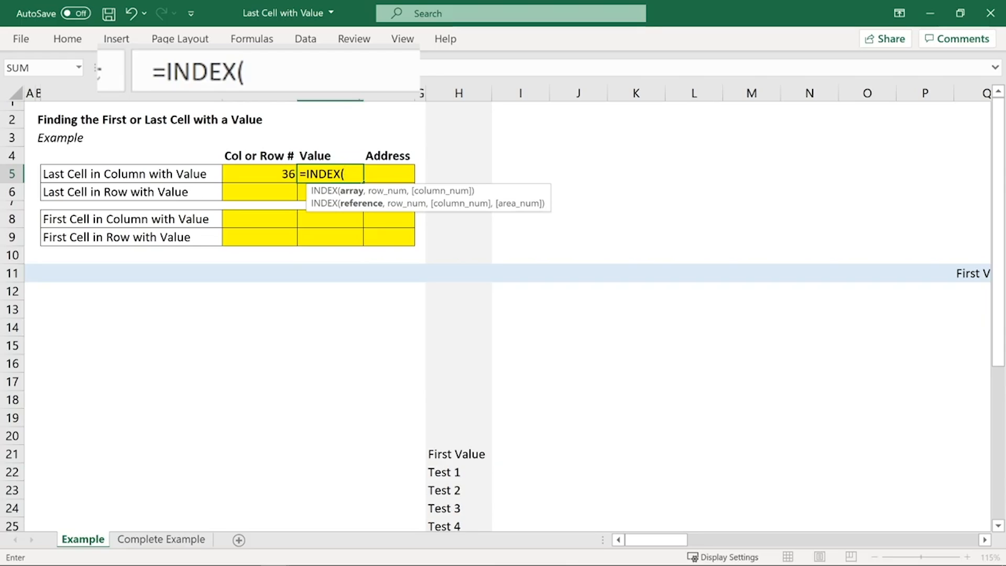
pyautogui.click(463, 92)
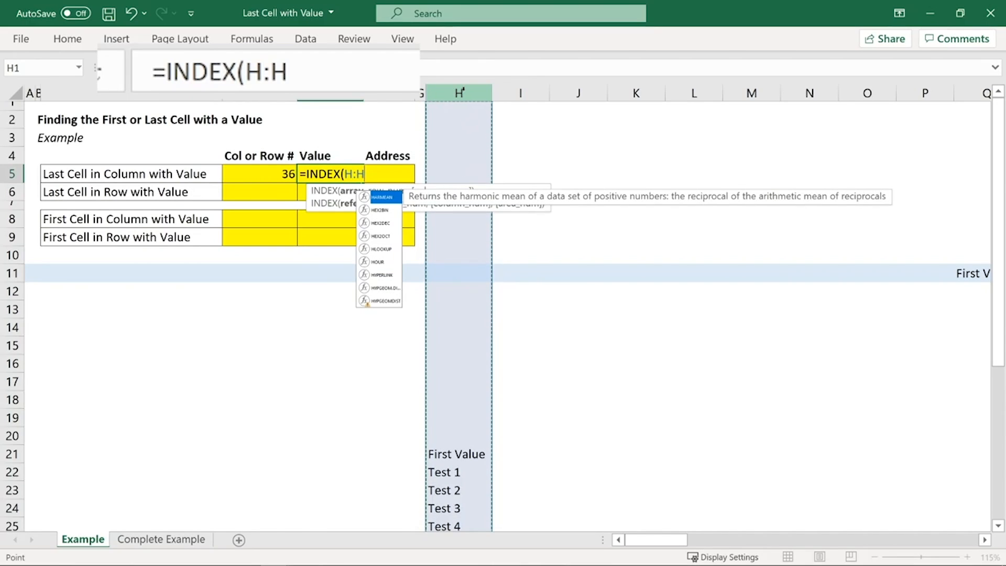
pyautogui.write(',')
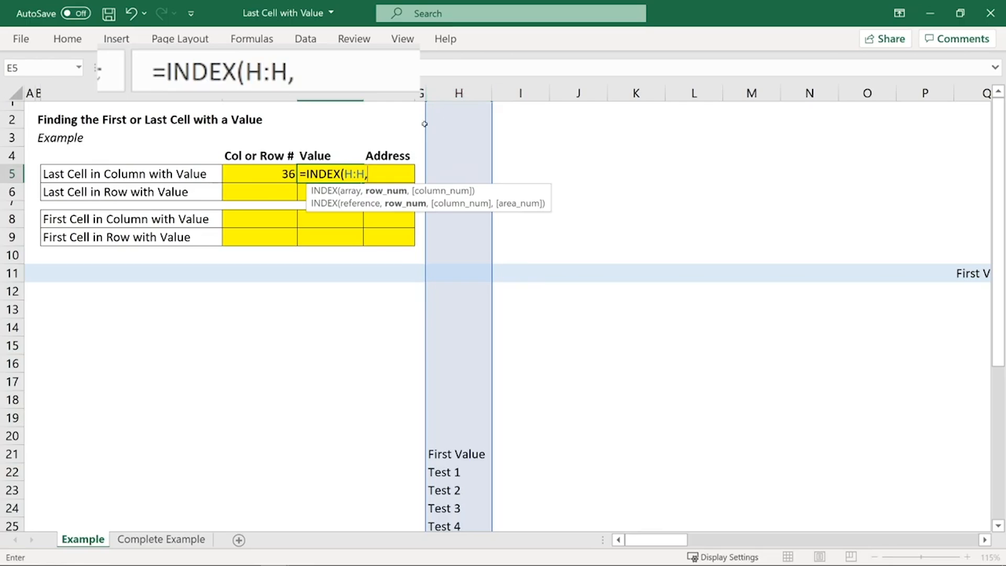
pyautogui.click(244, 173)
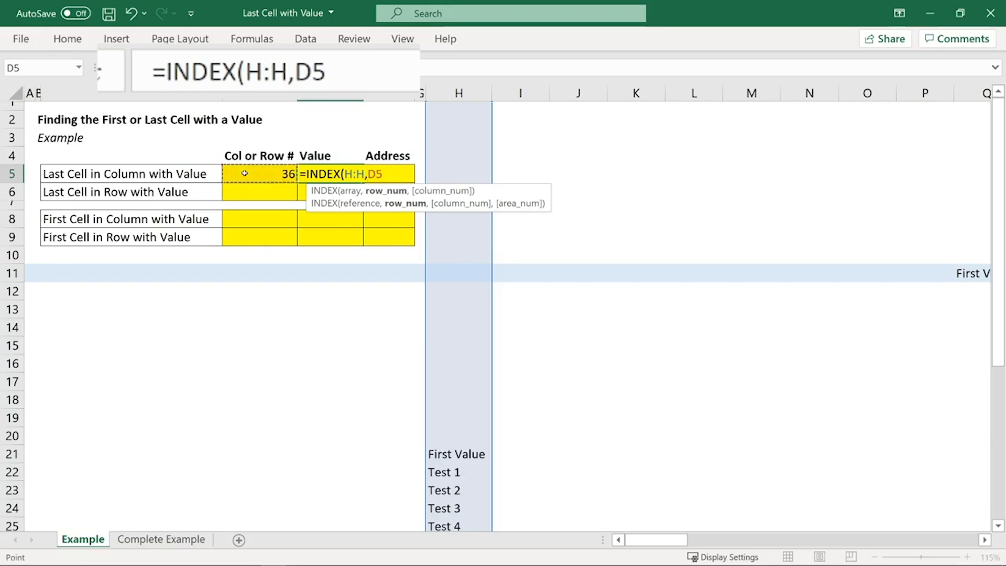
pyautogui.write(')')
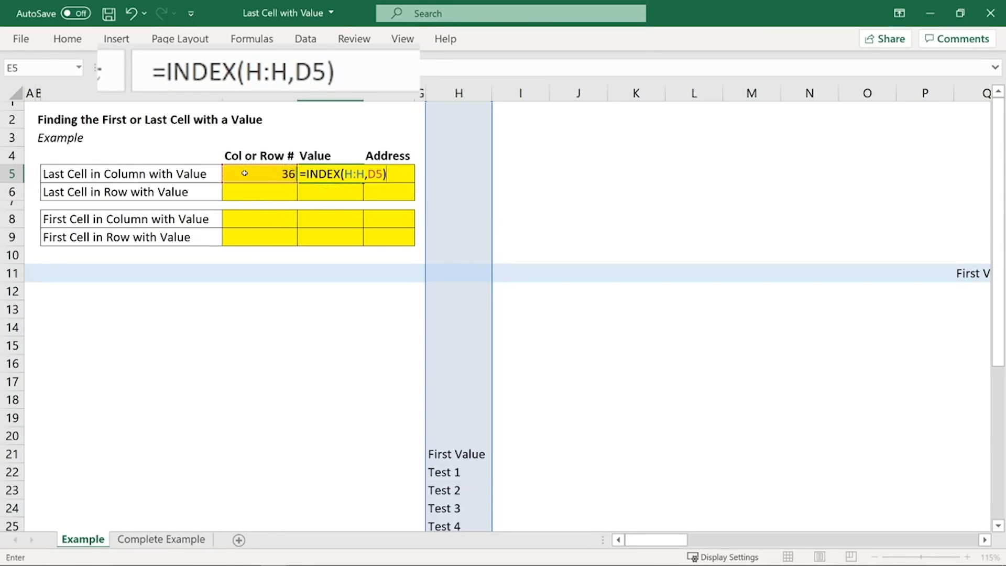
pyautogui.press('Return')
pyautogui.press('Up')
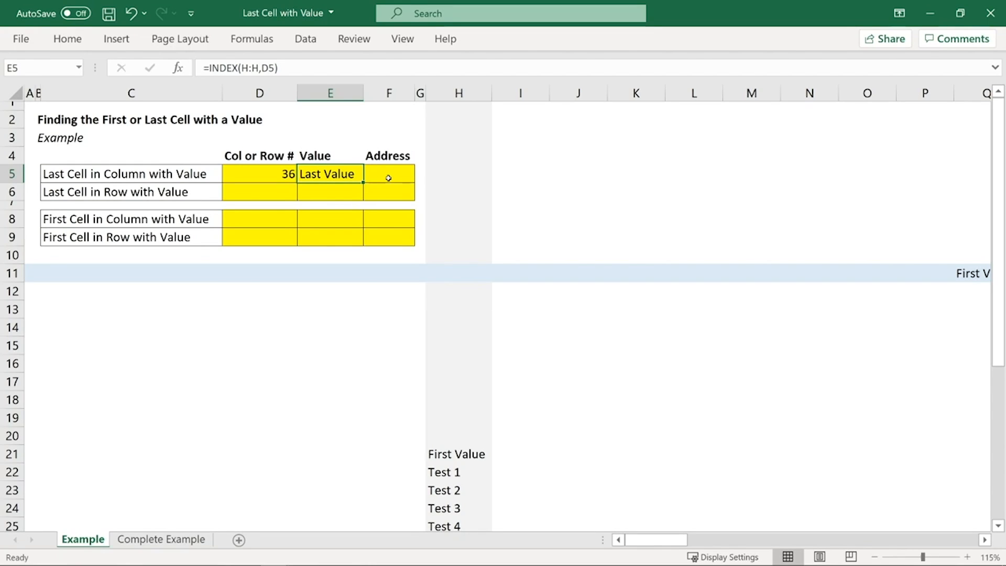
# Step: Start a CELL formula in F5 with "address" as the info type
pyautogui.click(406, 172)
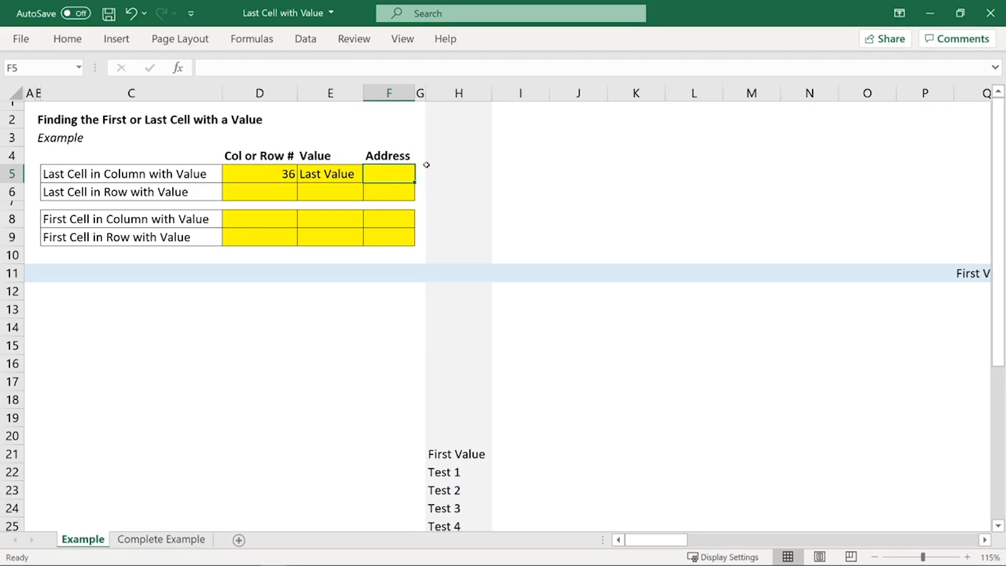
pyautogui.write('=')
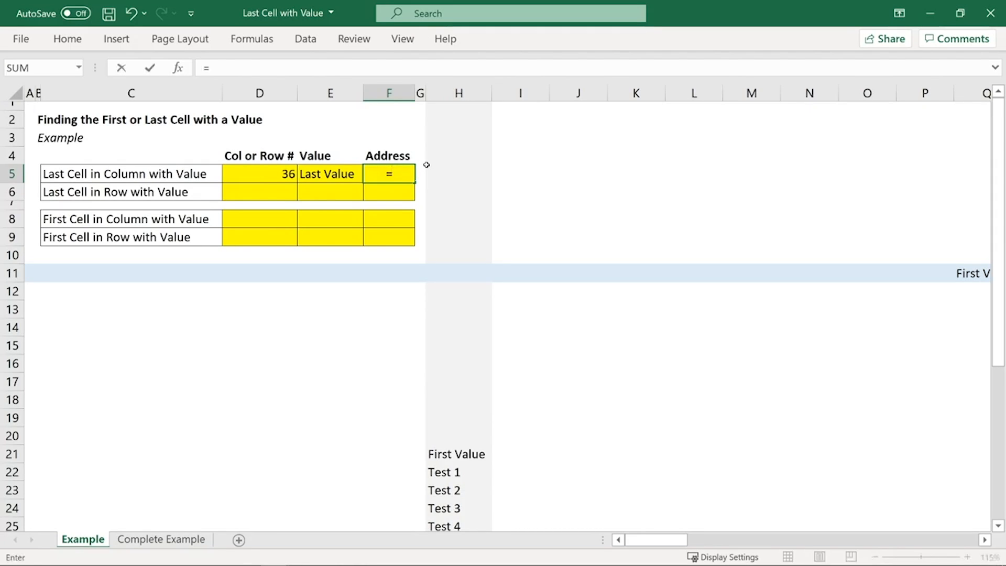
pyautogui.write('CELL')
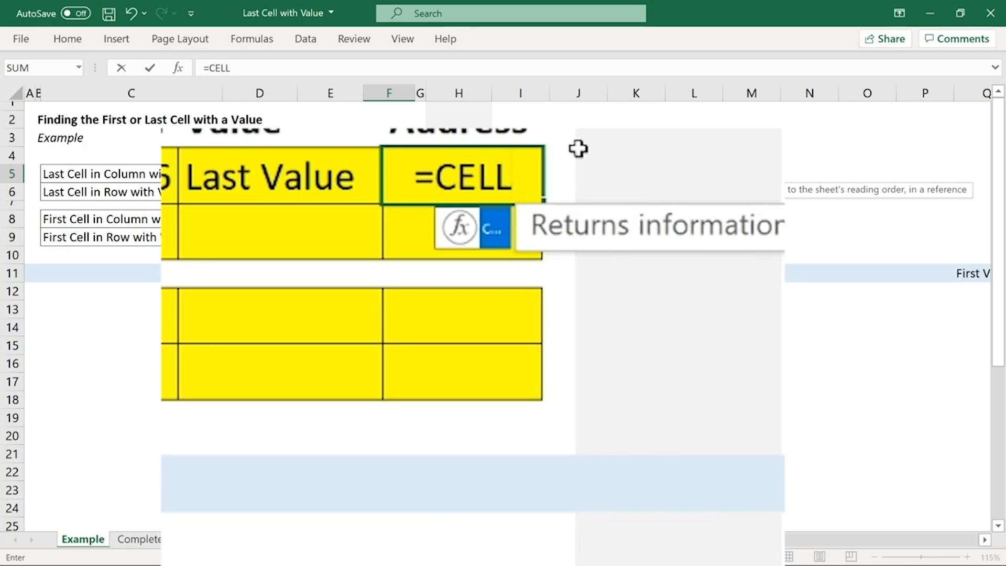
pyautogui.write('(')
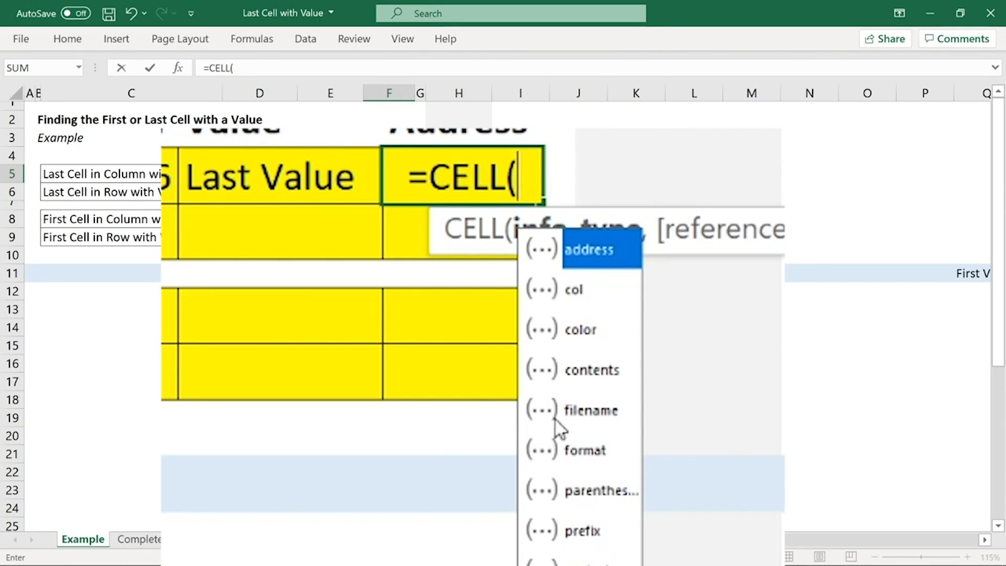
pyautogui.doubleClick(593, 247)
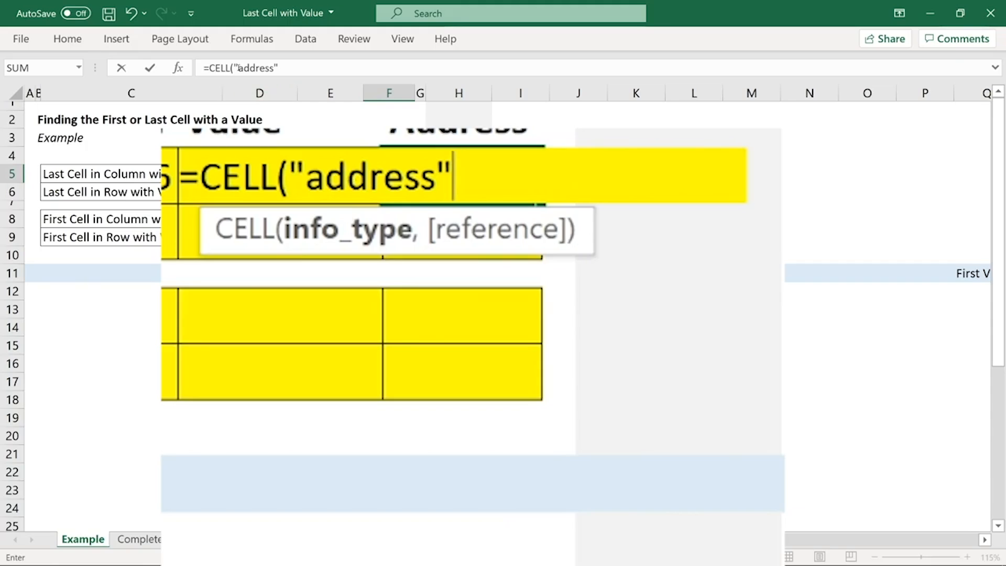
pyautogui.click(298, 67)
pyautogui.write(',')
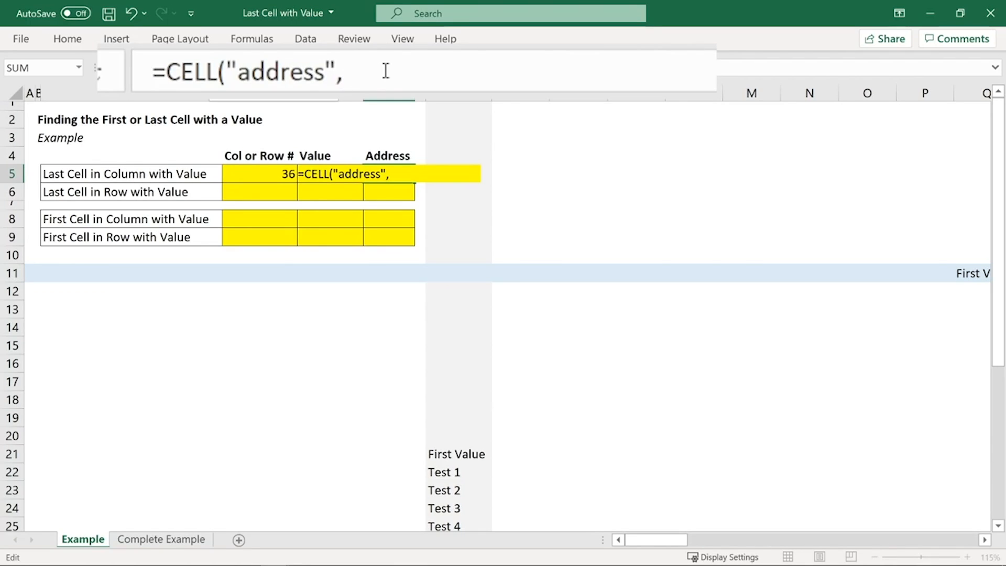
# Step: Complete the F5 formula with INDEX(H:H,D5) as the reference, making it =CELL("address",INDEX(H:H,D5))
pyautogui.write('INDEX')
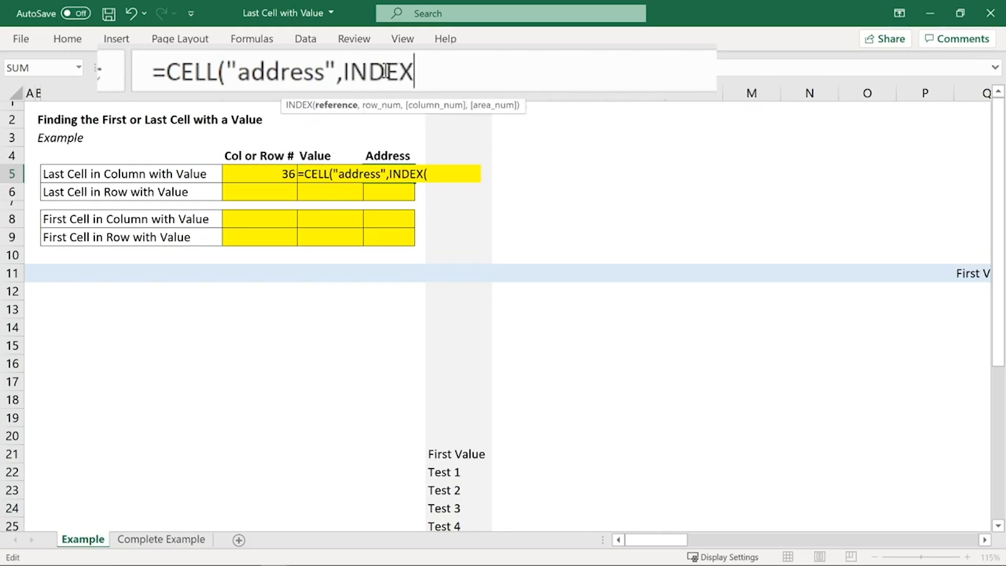
pyautogui.write('(')
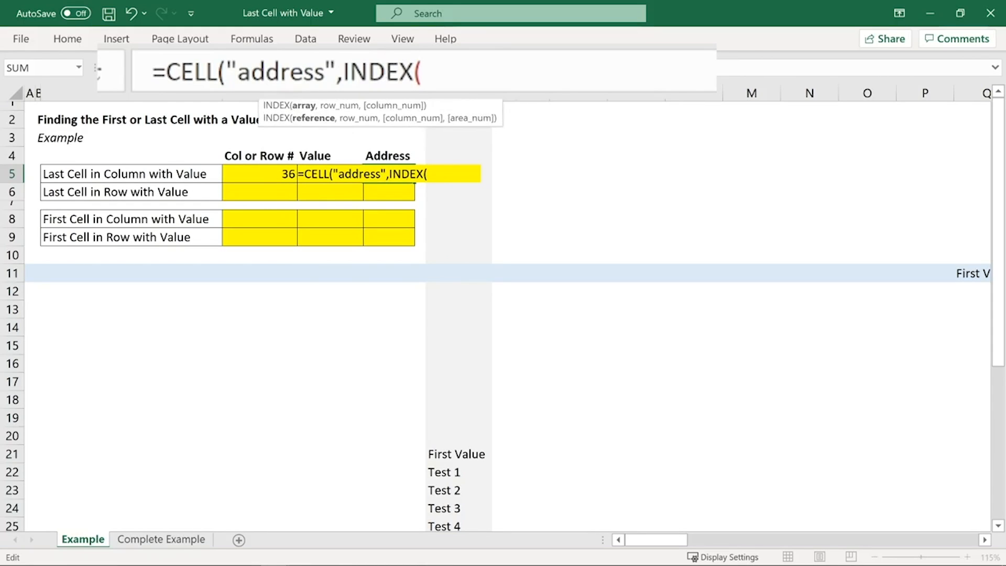
pyautogui.click(458, 94)
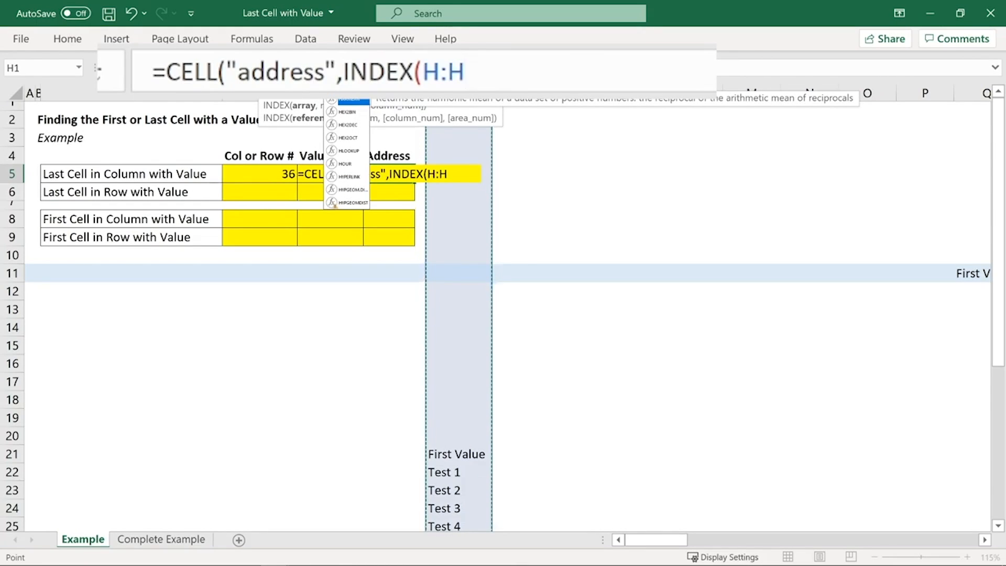
pyautogui.write(',')
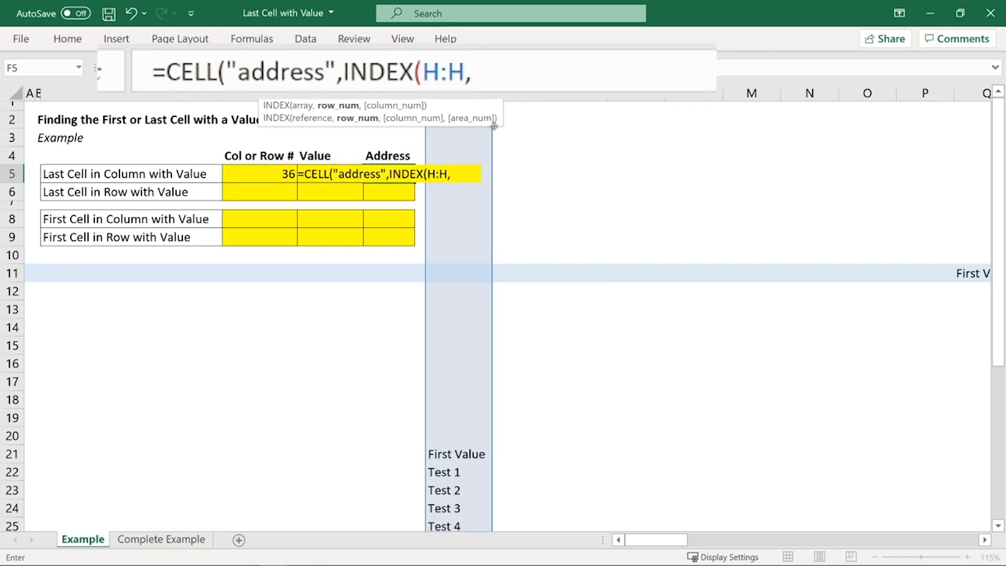
pyautogui.click(276, 176)
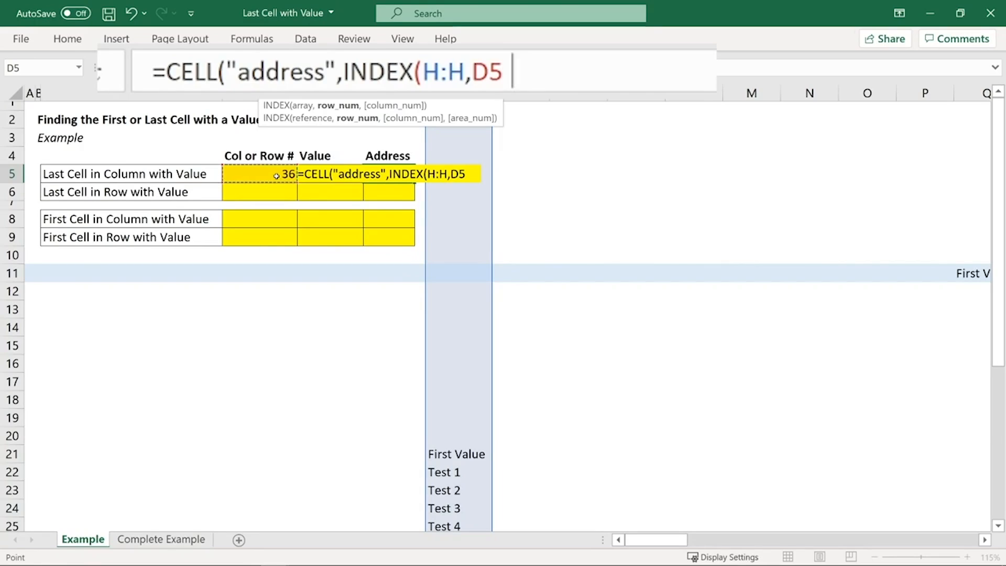
pyautogui.write(')')
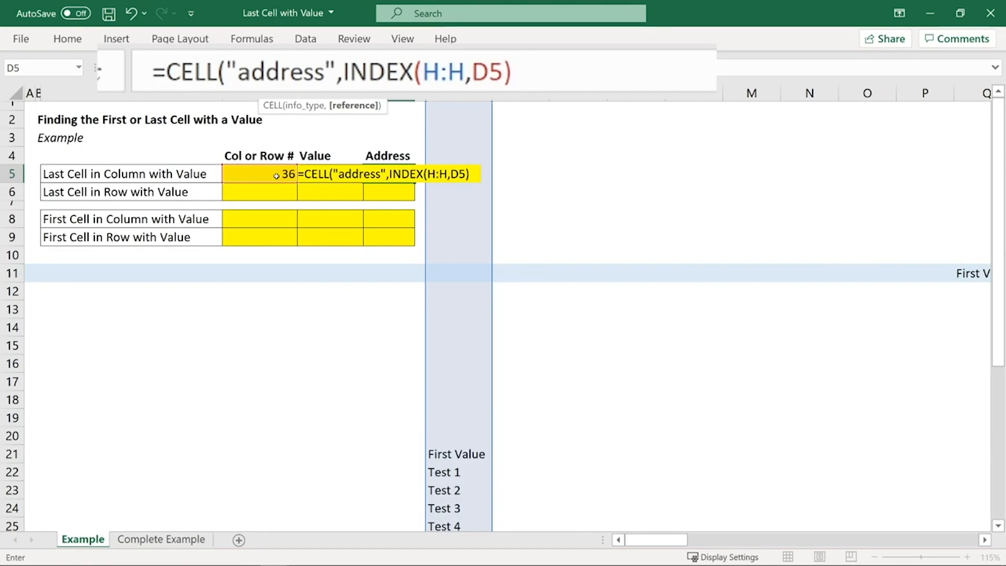
pyautogui.write(')')
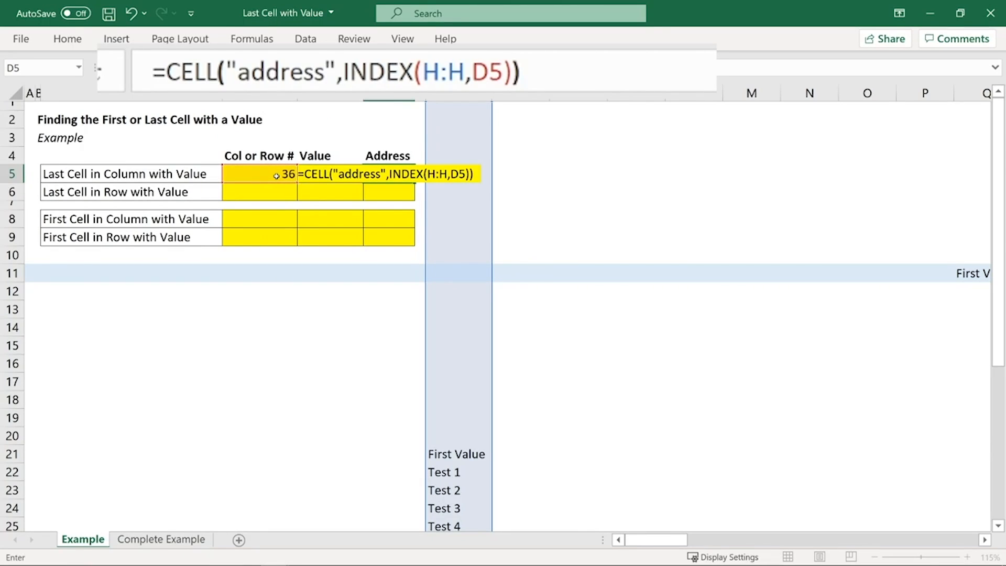
pyautogui.press('Return')
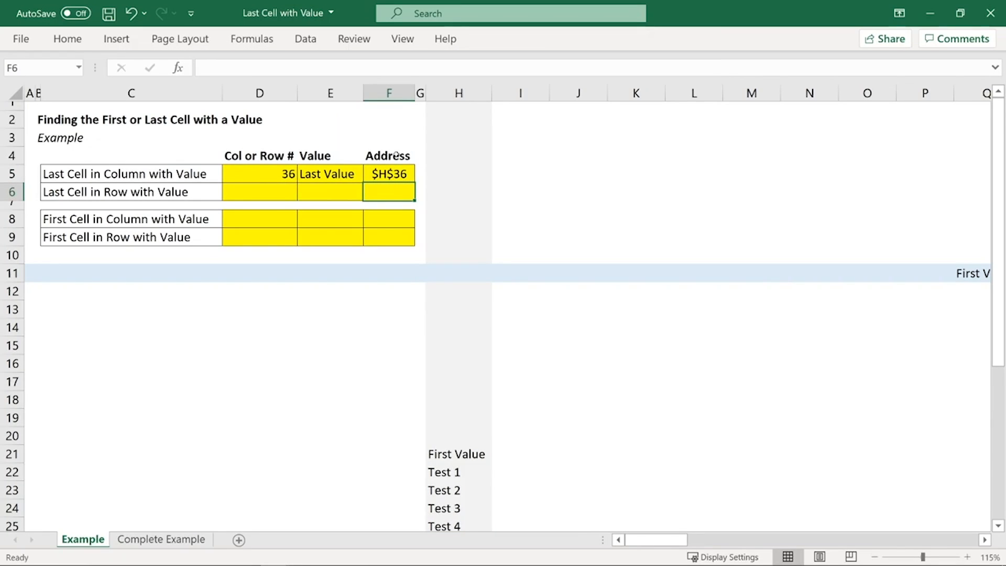
# Step: Review the column H references in the D5 formula, and select row 11 as the row counterpart
pyautogui.click(246, 174)
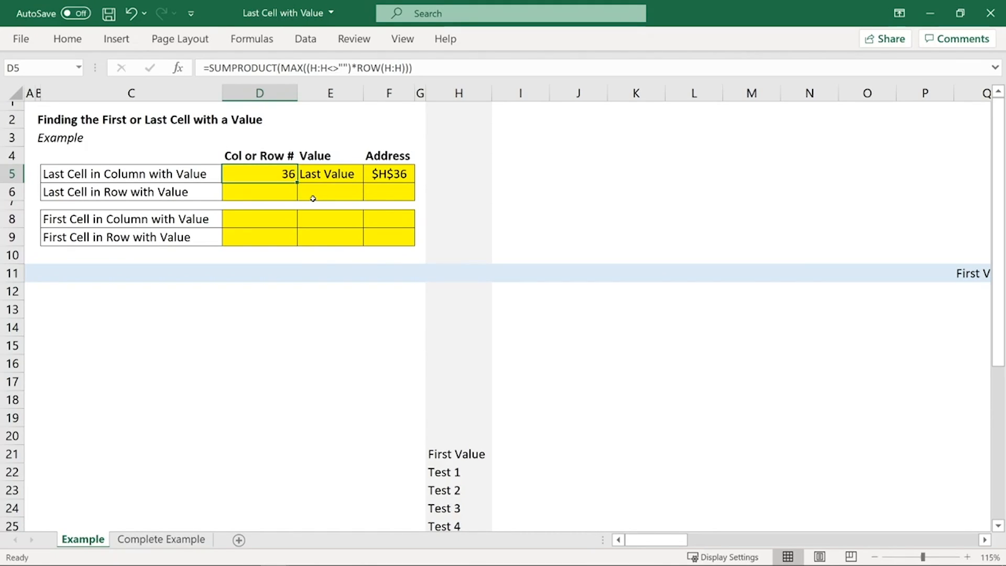
pyautogui.doubleClick(320, 68)
pyautogui.press('Return')
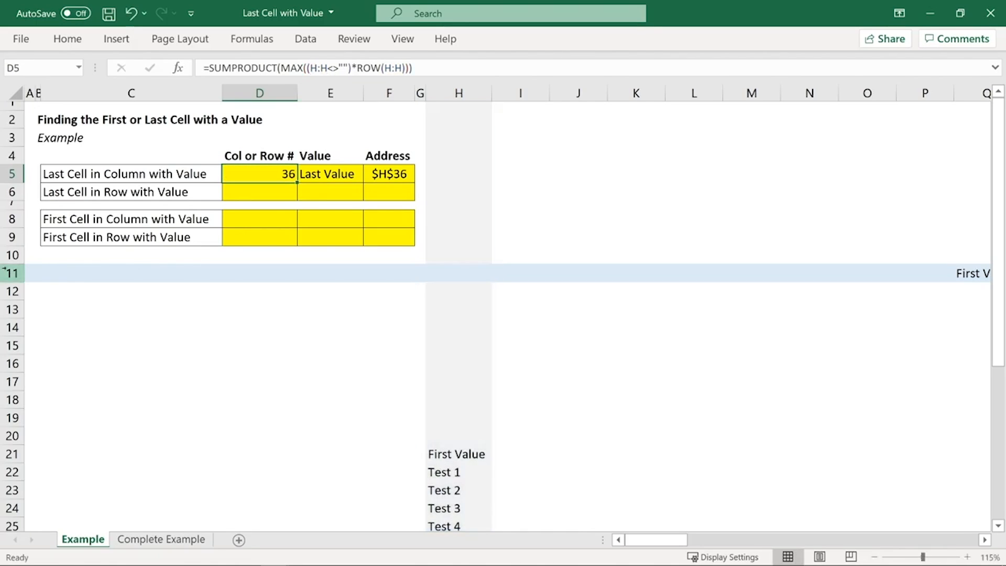
pyautogui.click(238, 265)
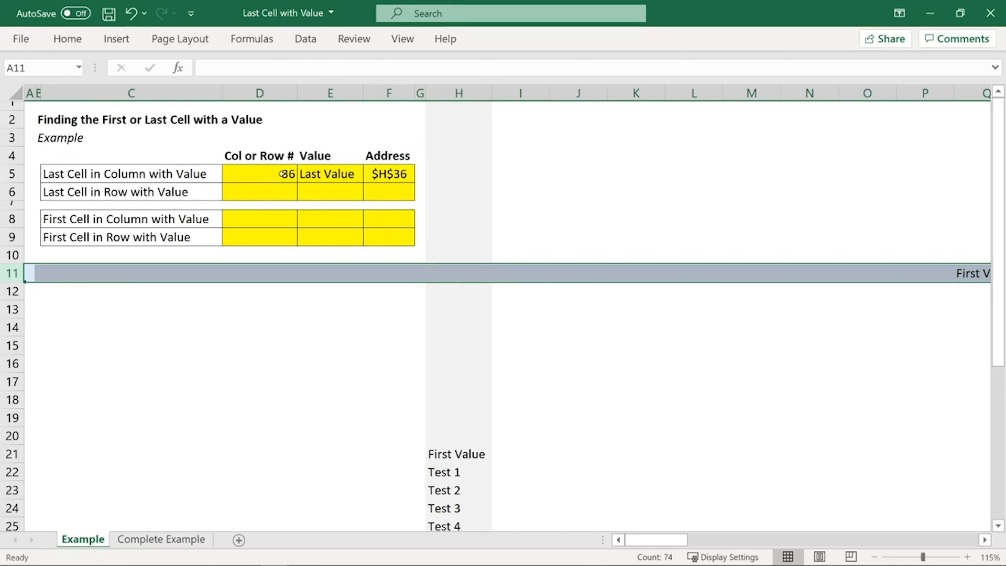
# Step: Copy the formulas in D5:F5 to D6:F6 for the last cell in the row
pyautogui.moveTo(281, 174); pyautogui.dragTo(391, 174)
pyautogui.hotkey('ctrl', 'c')
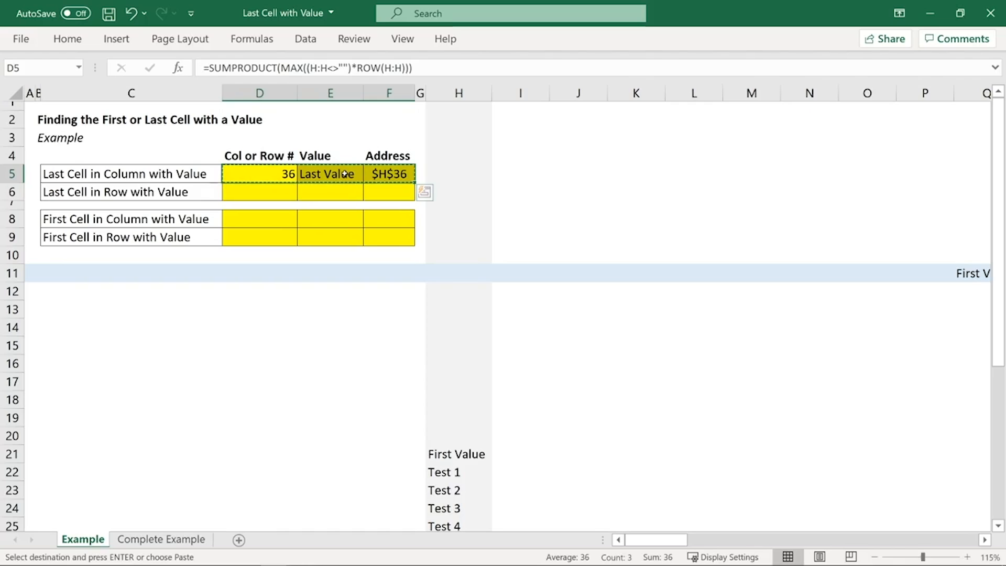
pyautogui.click(271, 192)
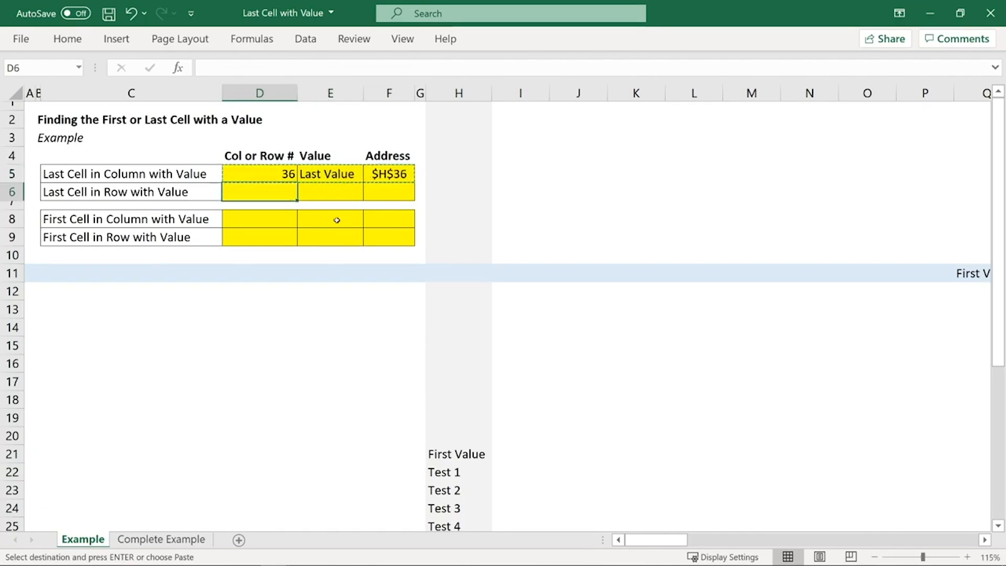
pyautogui.hotkey('ctrl', 'v')
pyautogui.press('Escape')
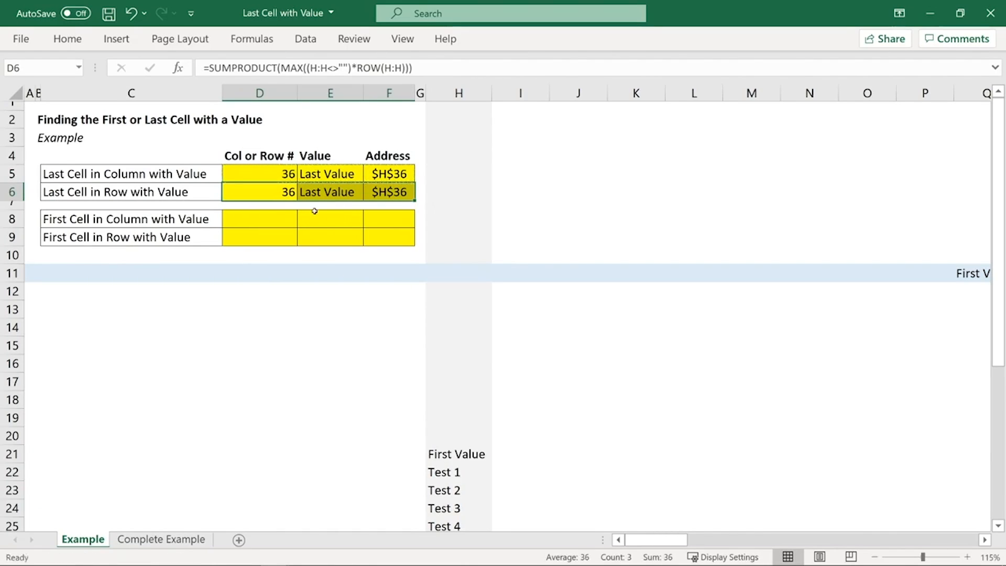
pyautogui.click(287, 193)
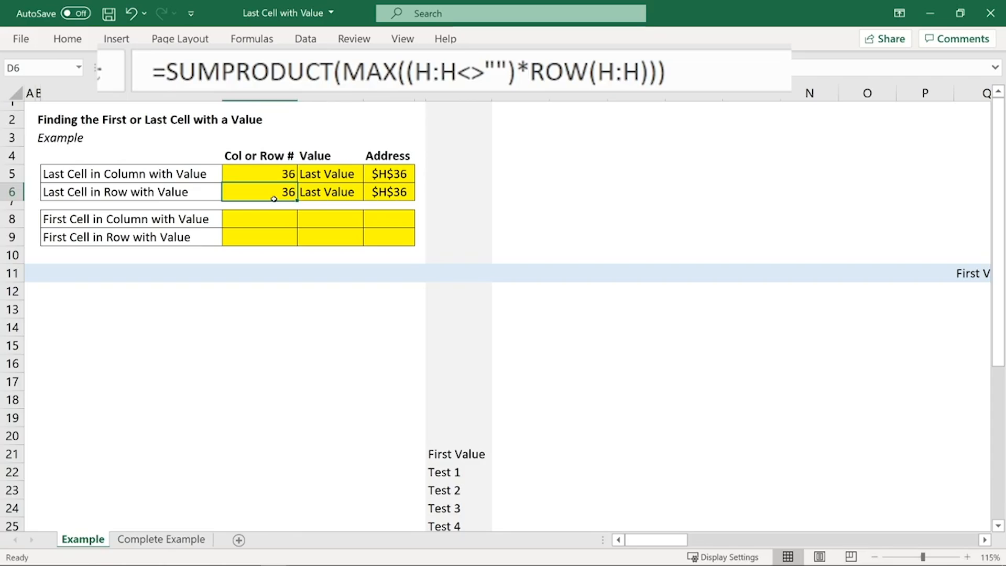
pyautogui.click(452, 71)
pyautogui.press('BackSpace')
pyautogui.press('BackSpace')
pyautogui.press('BackSpace')
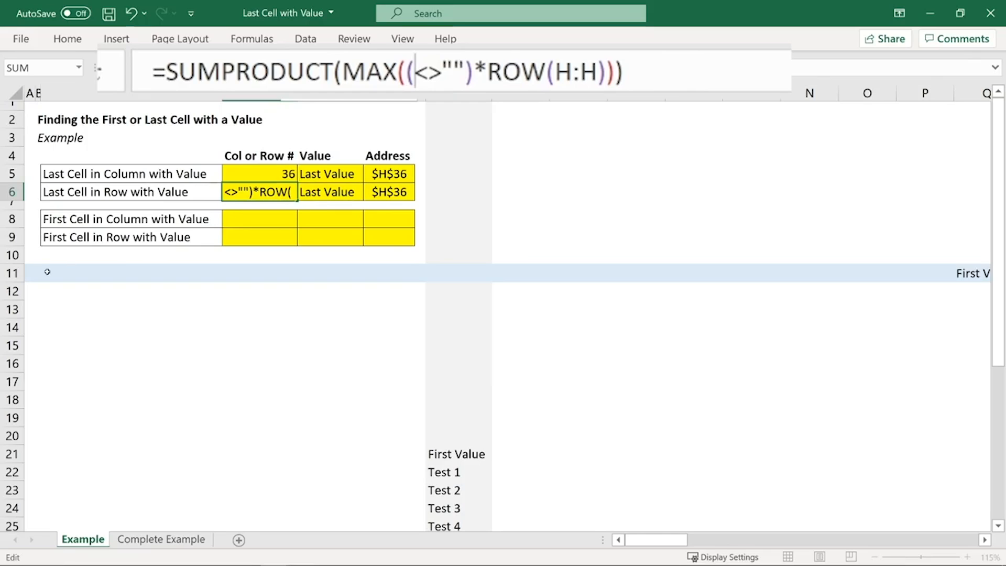
pyautogui.click(12, 273)
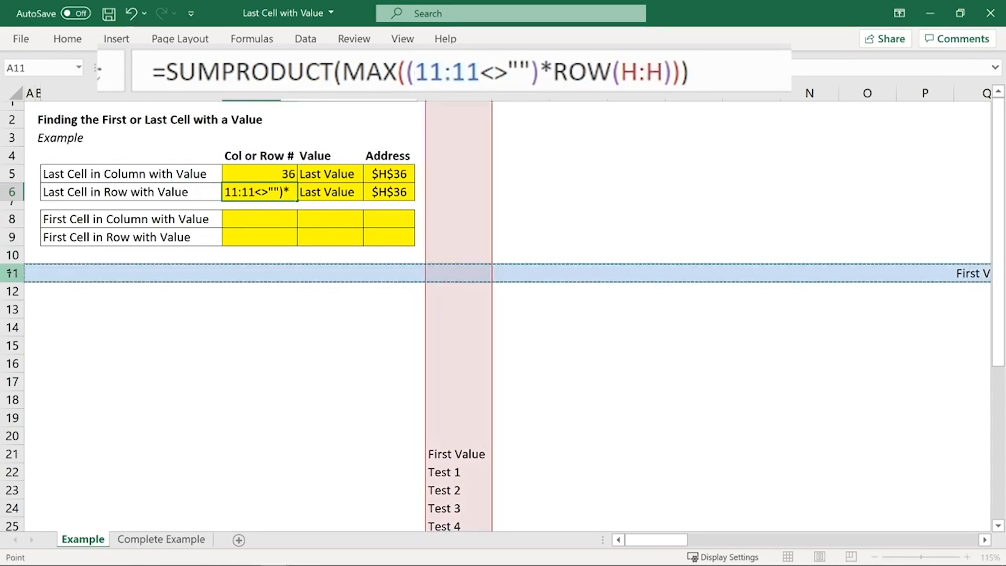
pyautogui.press('Escape')
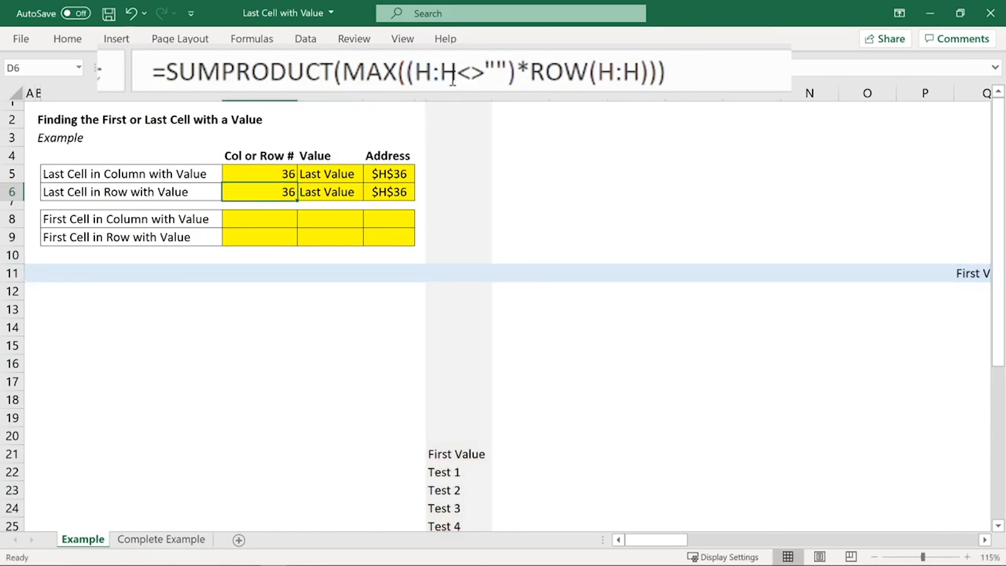
# Step: Replace both H:H references in the D6 formula with row 11 (11:11)
pyautogui.moveTo(456, 73); pyautogui.dragTo(415, 73)
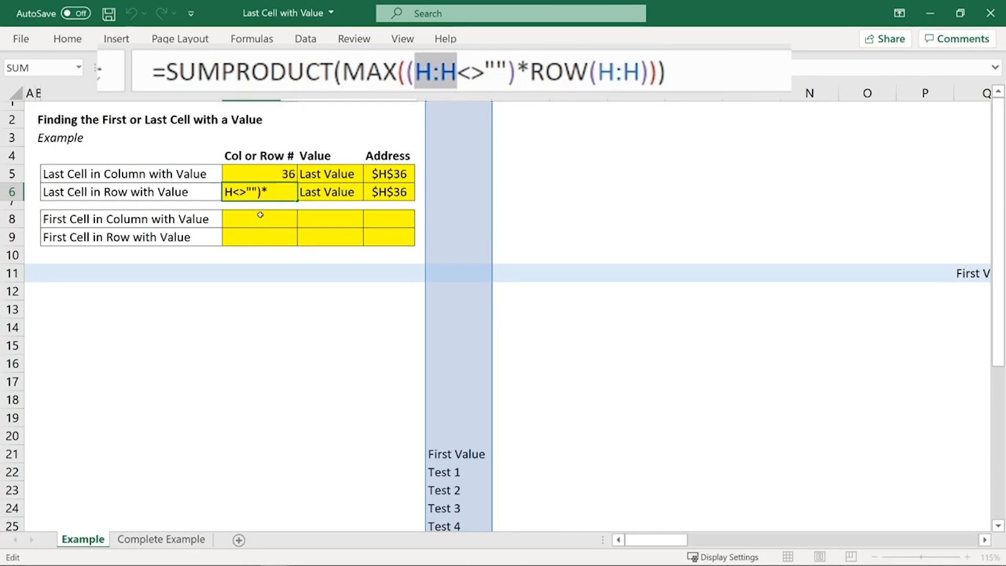
pyautogui.press('Delete')
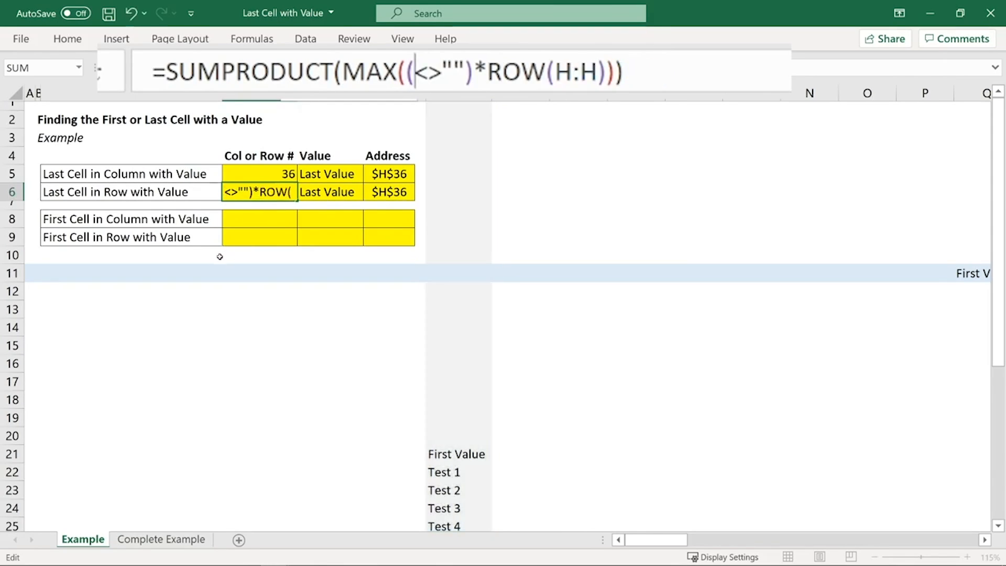
pyautogui.click(4, 273)
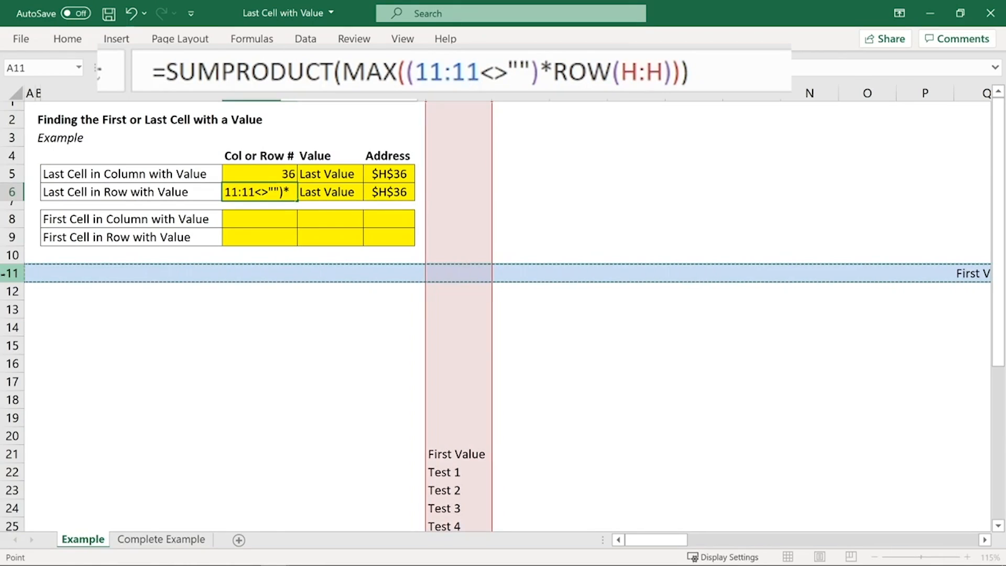
pyautogui.moveTo(663, 73); pyautogui.dragTo(623, 73)
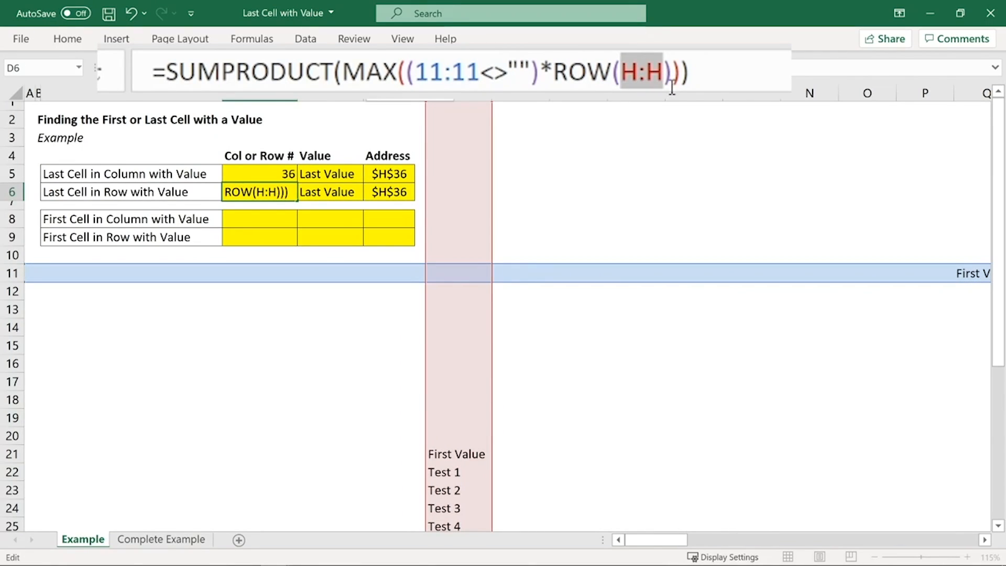
pyautogui.press('BackSpace')
pyautogui.click(10, 273)
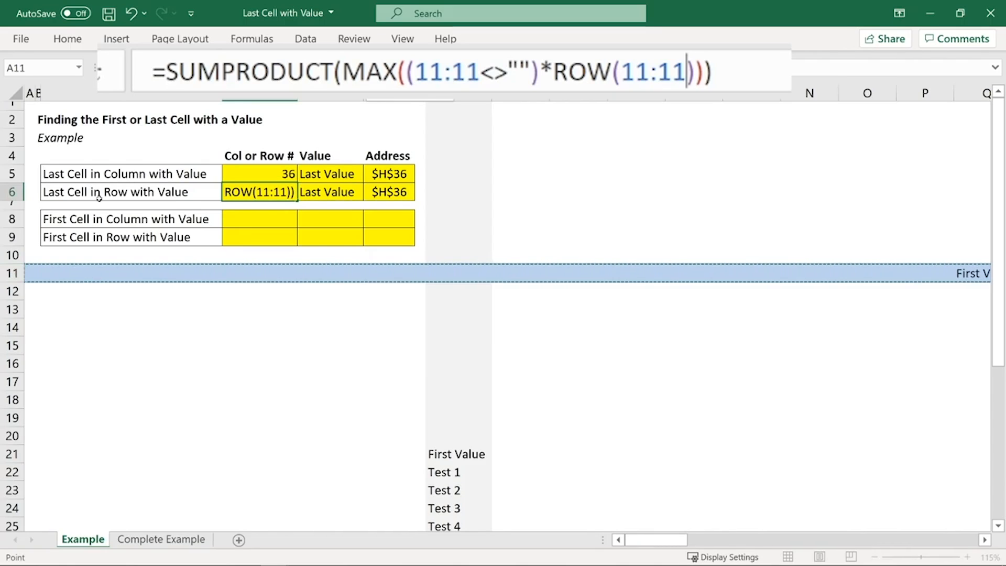
# Step: Replace ROW with COLUMN in D6, making the formula =SUMPRODUCT(MAX((11:11<>"")*COLUMN(11:11)))
pyautogui.click(613, 74)
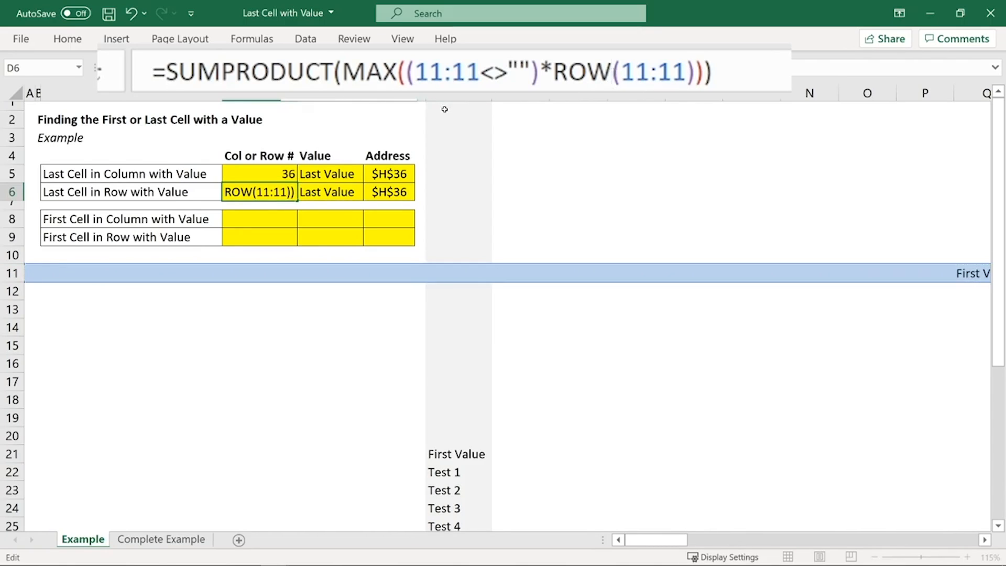
pyautogui.press('BackSpace')
pyautogui.press('BackSpace')
pyautogui.press('BackSpace')
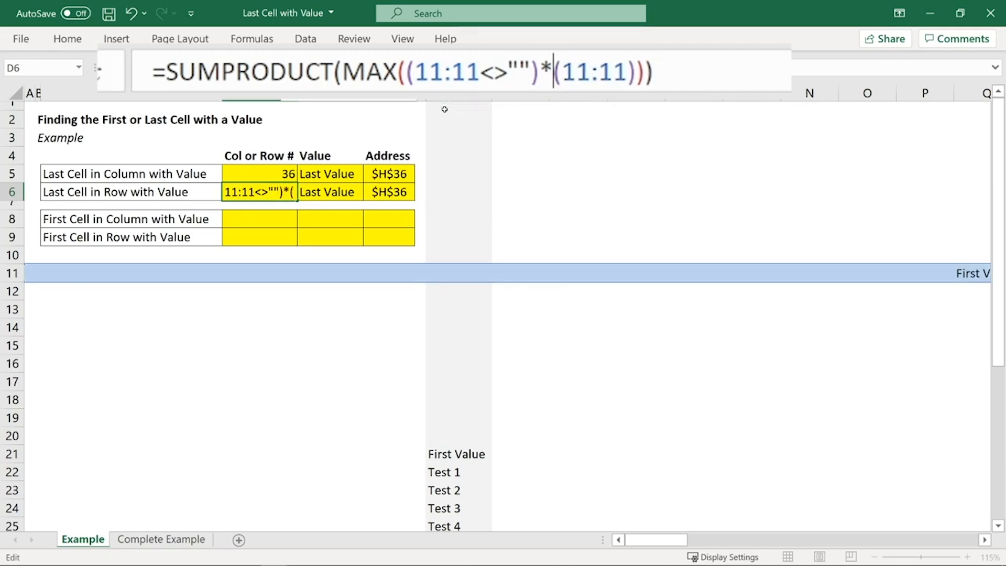
pyautogui.write('COLUMN')
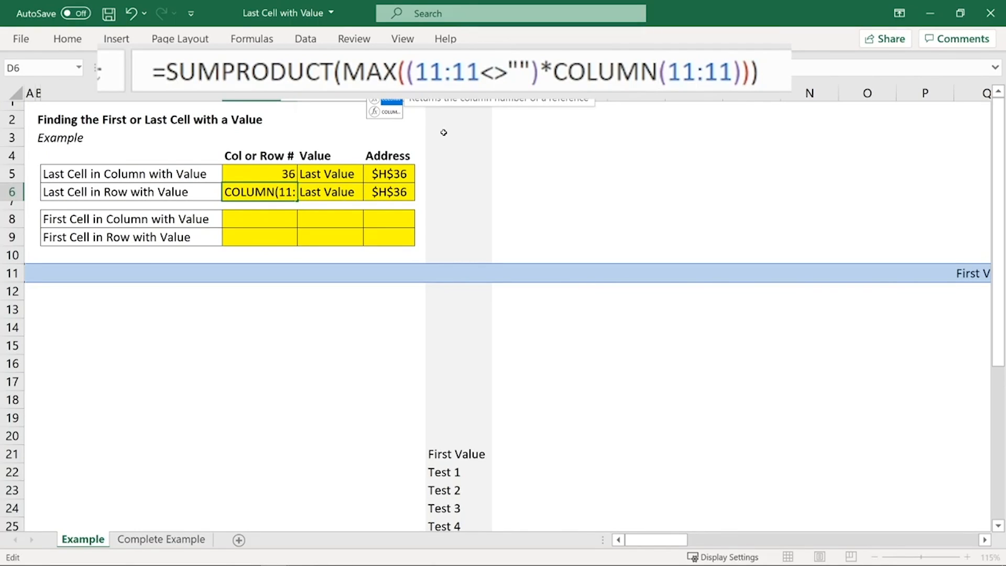
pyautogui.press('Return')
# Step: Compare the D6 result with the column holding the last filled cell in row 11, selecting column CL
pyautogui.click(272, 189)
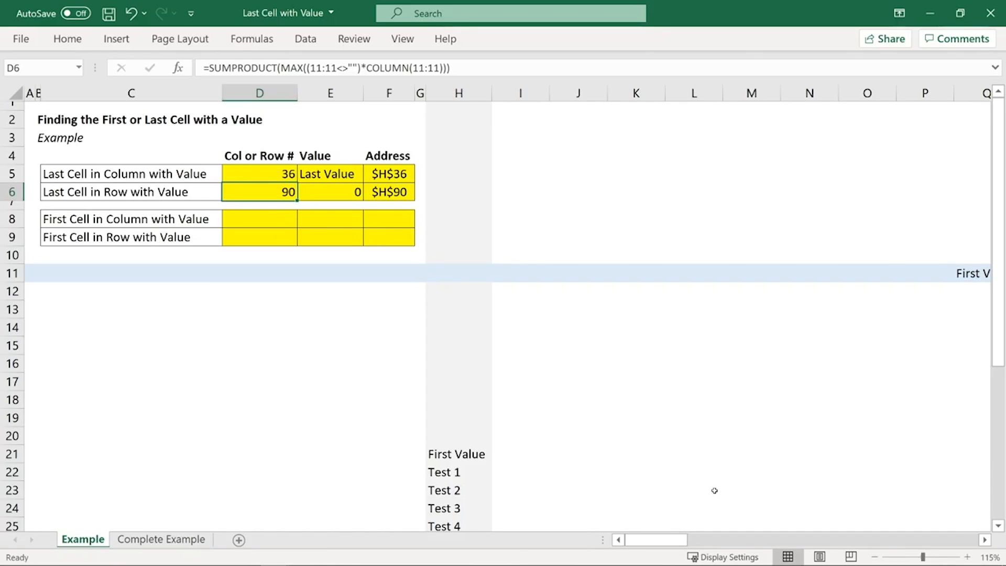
pyautogui.moveTo(660, 540); pyautogui.dragTo(971, 518)
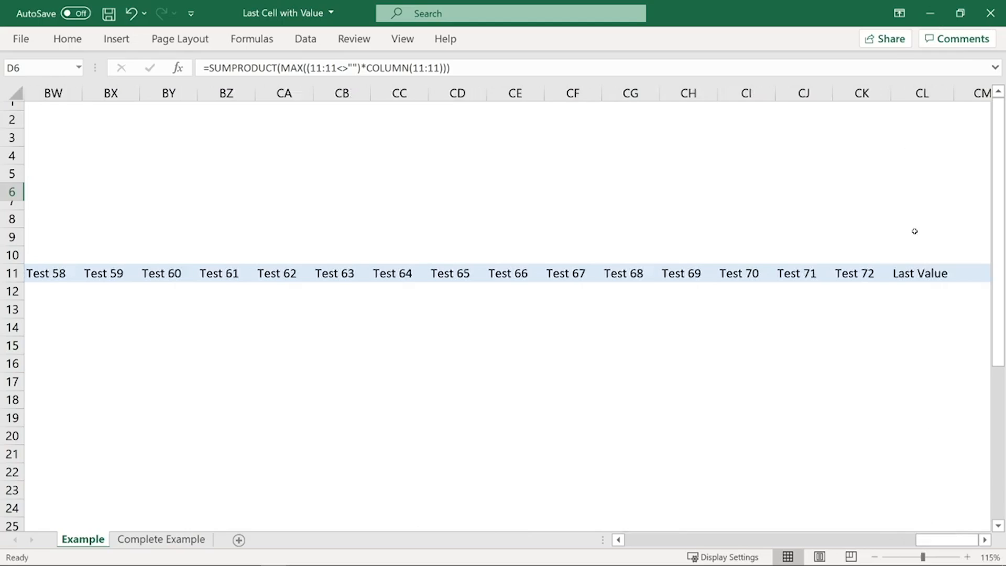
pyautogui.click(922, 93)
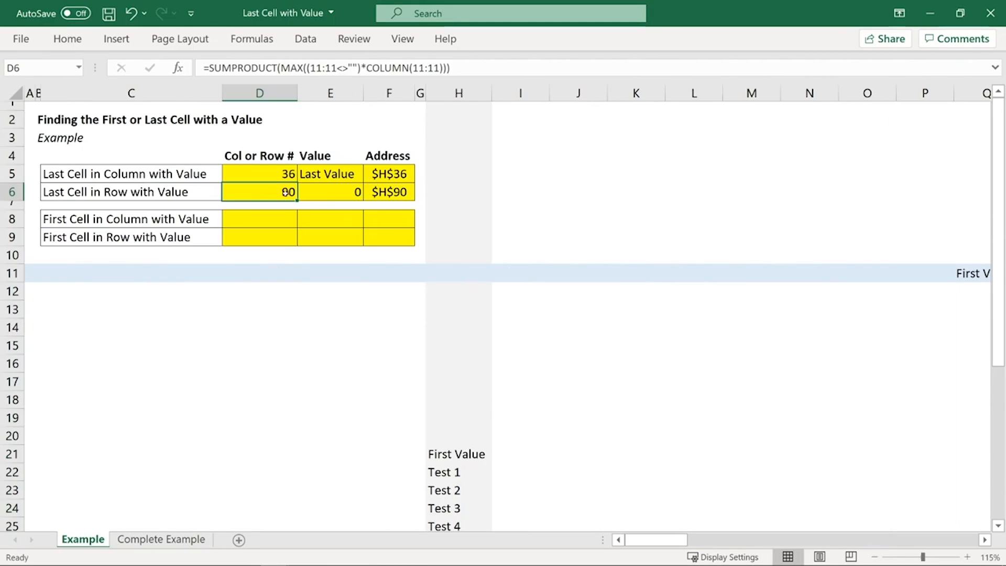
# Step: Replace the H:H reference in E6 with row 11, making the formula =INDEX(11:11,D6)
pyautogui.click(331, 197)
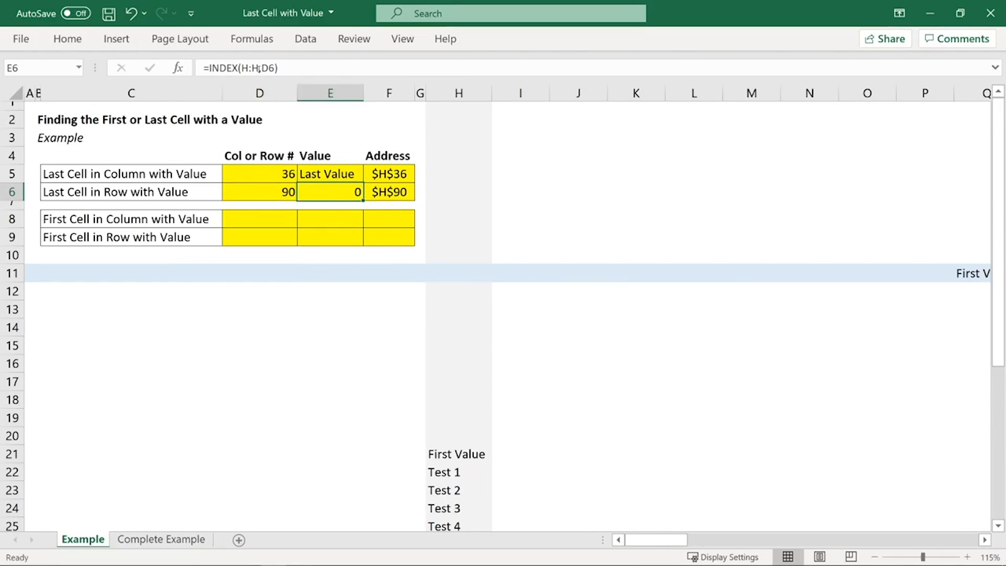
pyautogui.click(258, 68)
pyautogui.press('BackSpace')
pyautogui.press('BackSpace')
pyautogui.press('BackSpace')
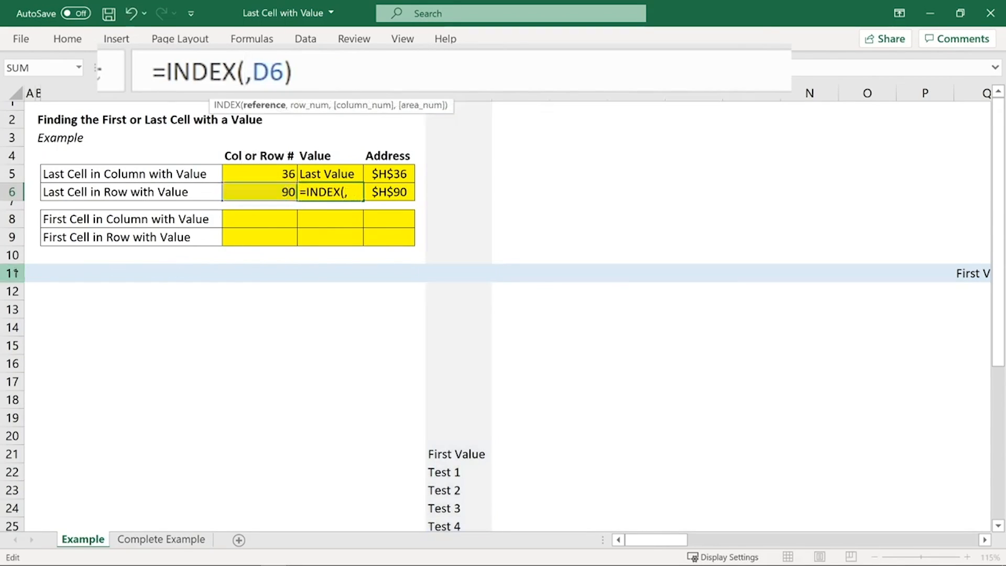
pyautogui.click(21, 272)
pyautogui.press('Return')
# Step: Replace the H:H reference in F6 with row 11, making the formula =CELL("address",INDEX(11:11,D6))
pyautogui.click(397, 192)
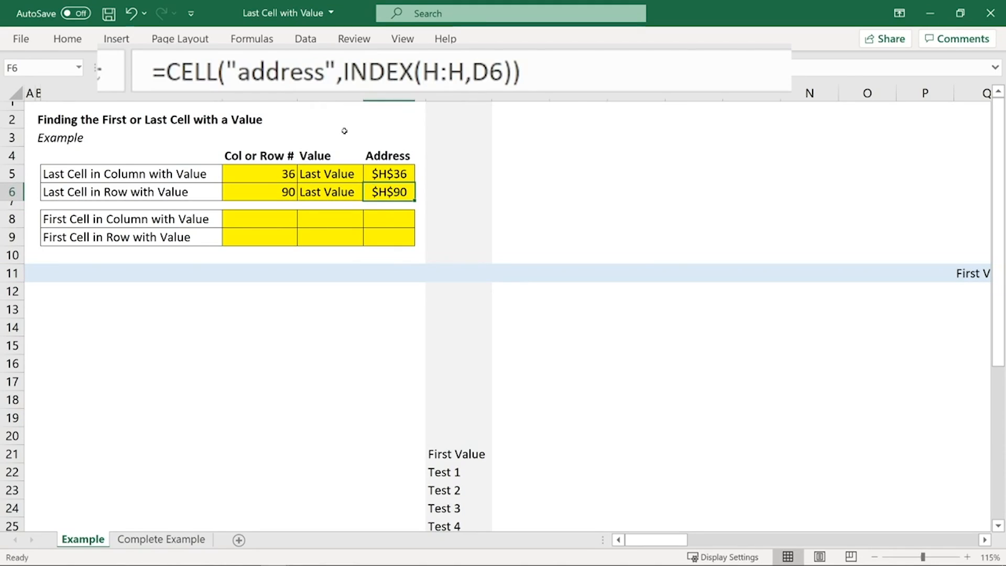
pyautogui.click(462, 60)
pyautogui.press('BackSpace')
pyautogui.press('BackSpace')
pyautogui.press('BackSpace')
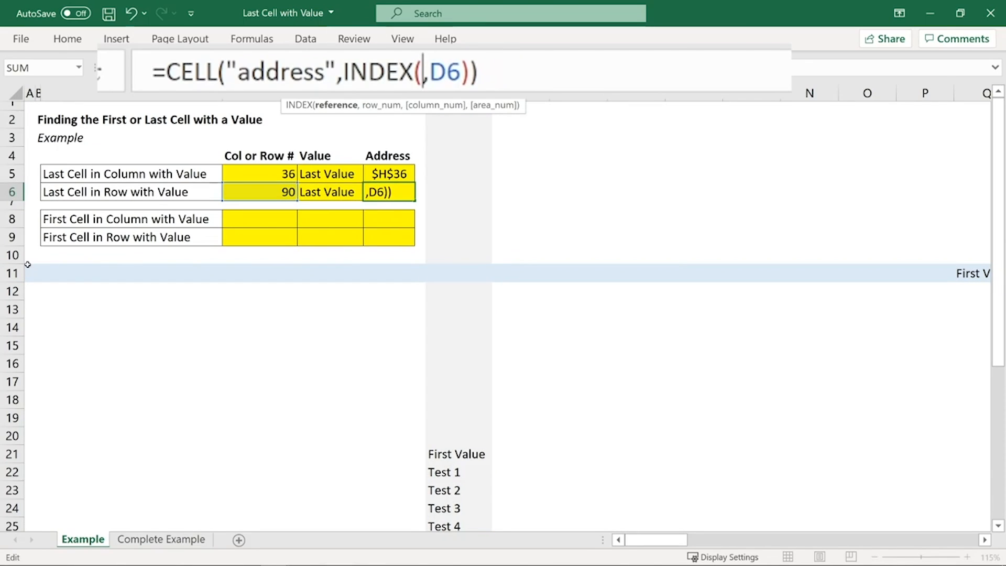
pyautogui.click(16, 273)
pyautogui.press('Return')
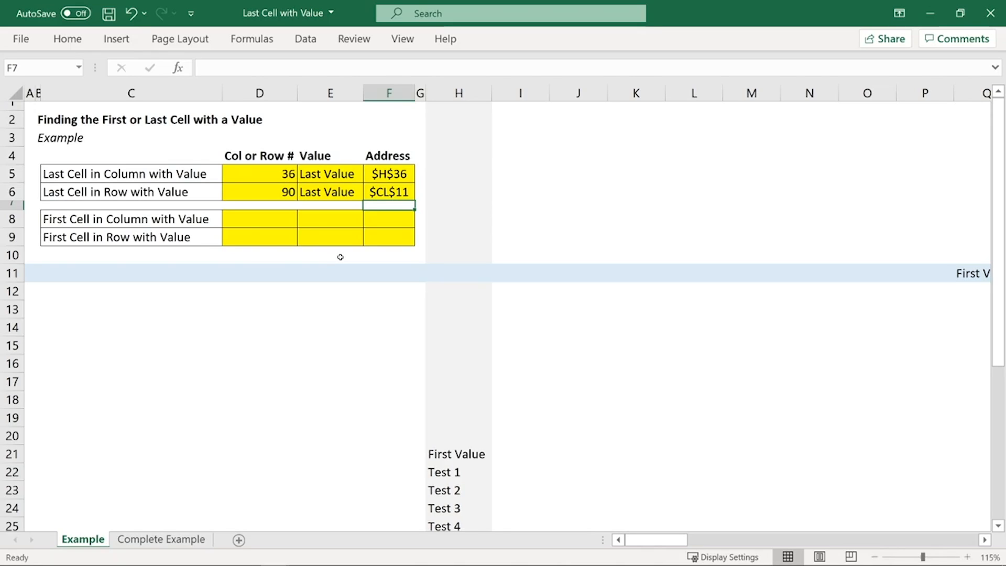
pyautogui.press('Up')
pyautogui.press('Up')
pyautogui.press('Left')
pyautogui.press('Left')
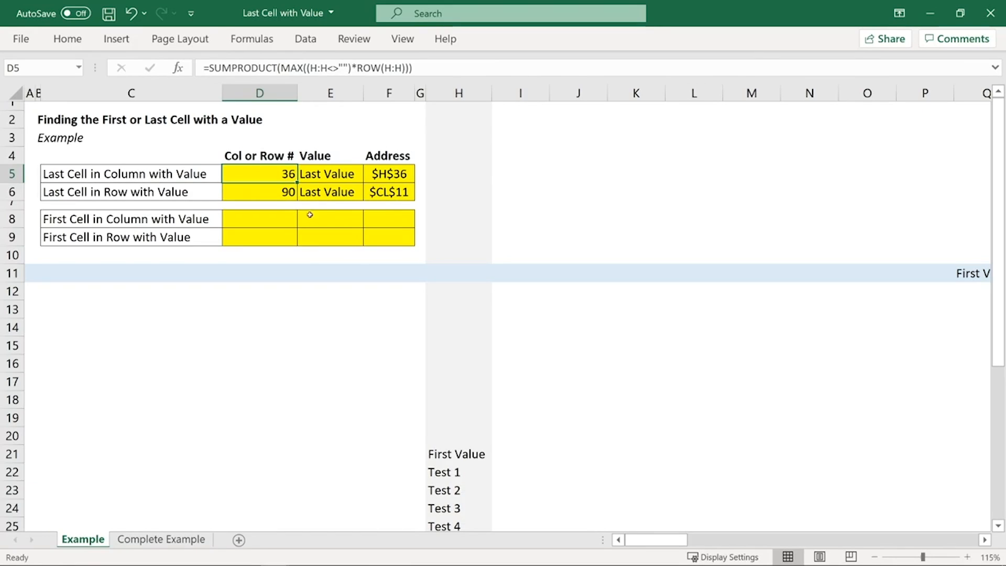
pyautogui.doubleClick(303, 68)
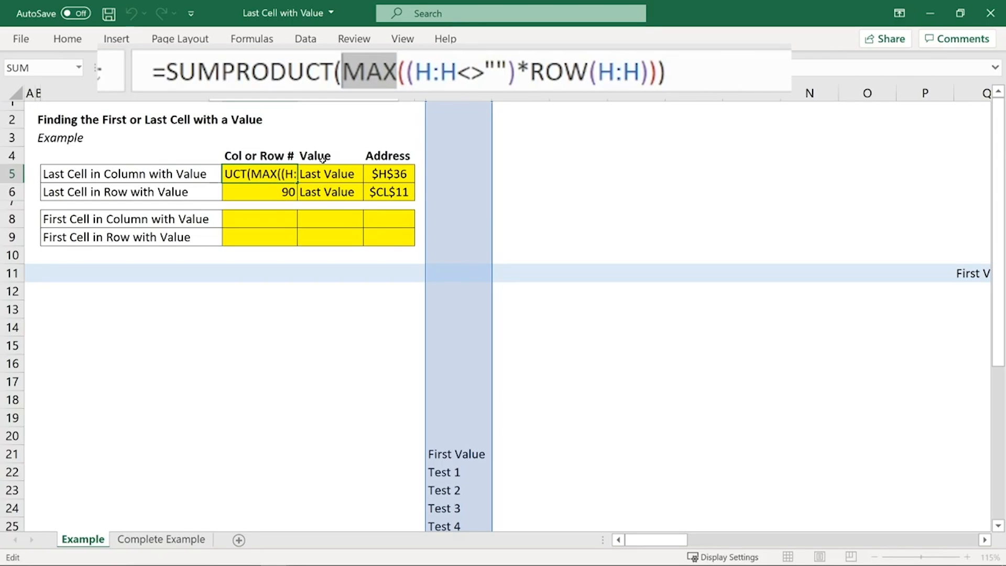
pyautogui.write('MIN')
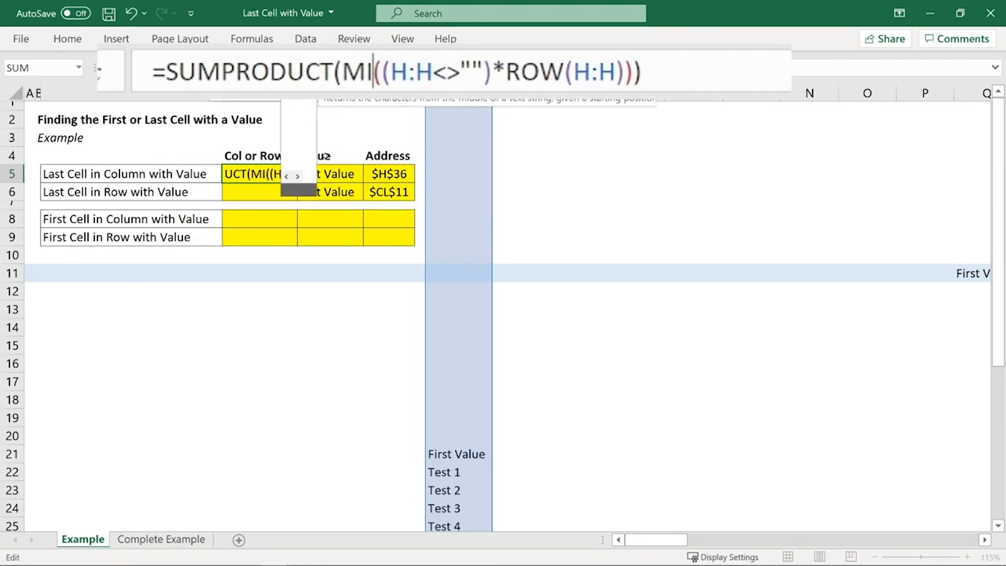
pyautogui.press('Escape')
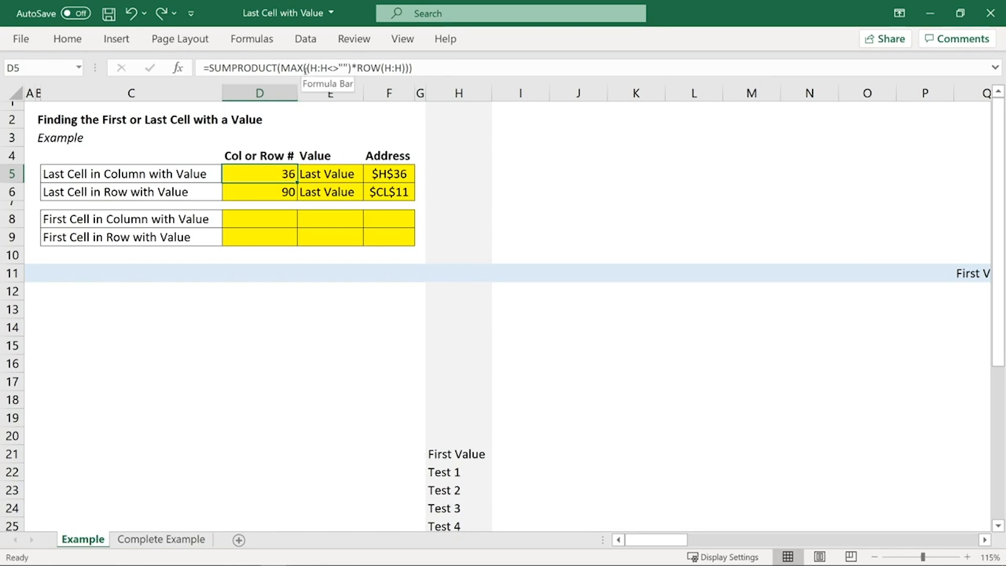
# Step: Examine the array inside MAX in D5, and in the Book1 workbook the column K products for empty and filled rows
pyautogui.moveTo(306, 70); pyautogui.dragTo(406, 68)
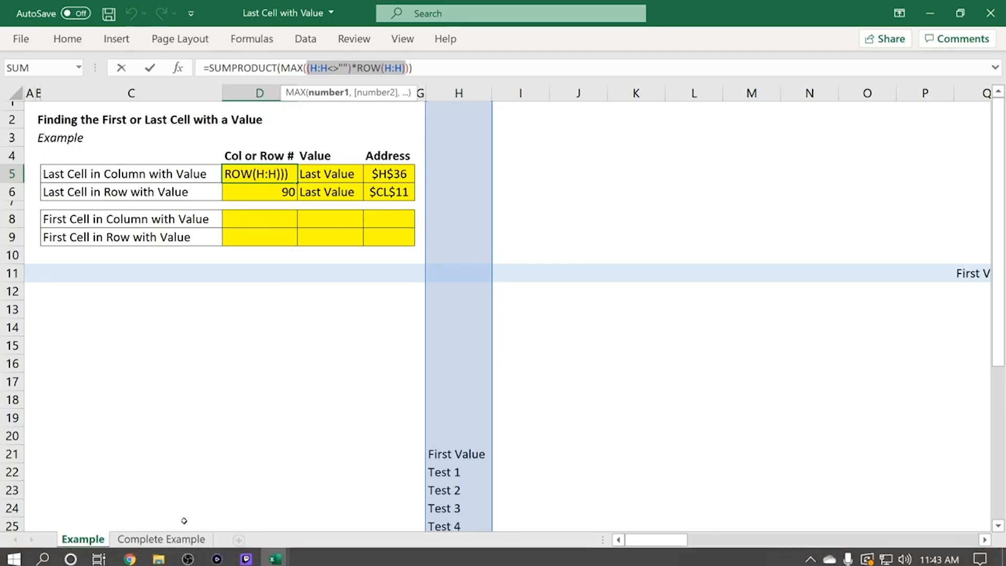
pyautogui.press('Escape')
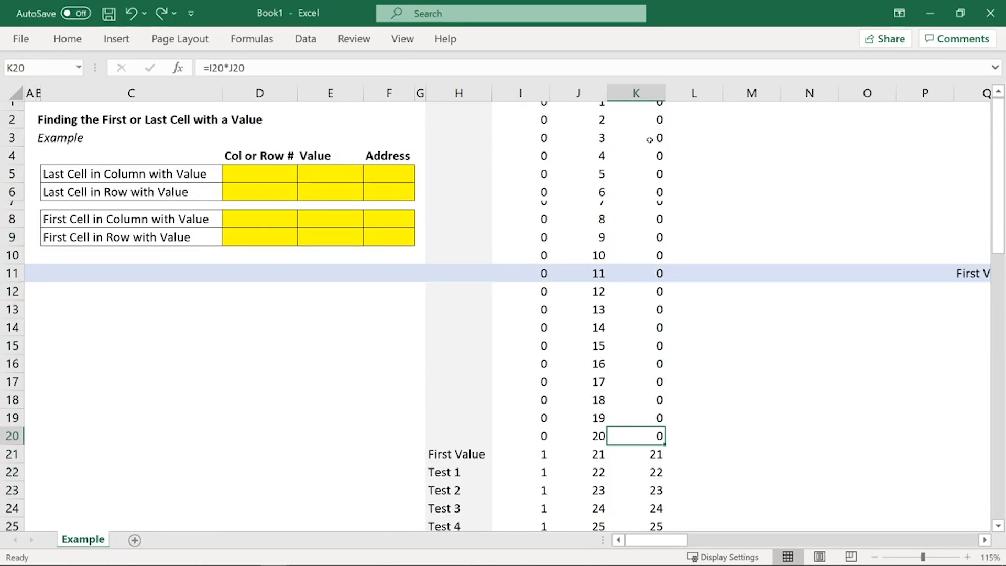
pyautogui.moveTo(649, 121); pyautogui.dragTo(646, 392)
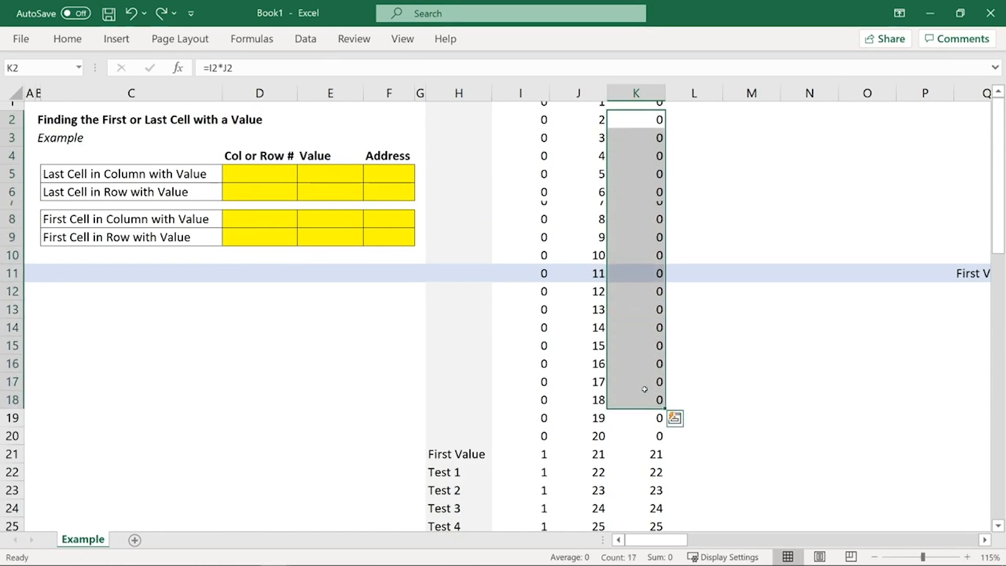
pyautogui.scroll(-2, 643, 386)
pyautogui.click(637, 91)
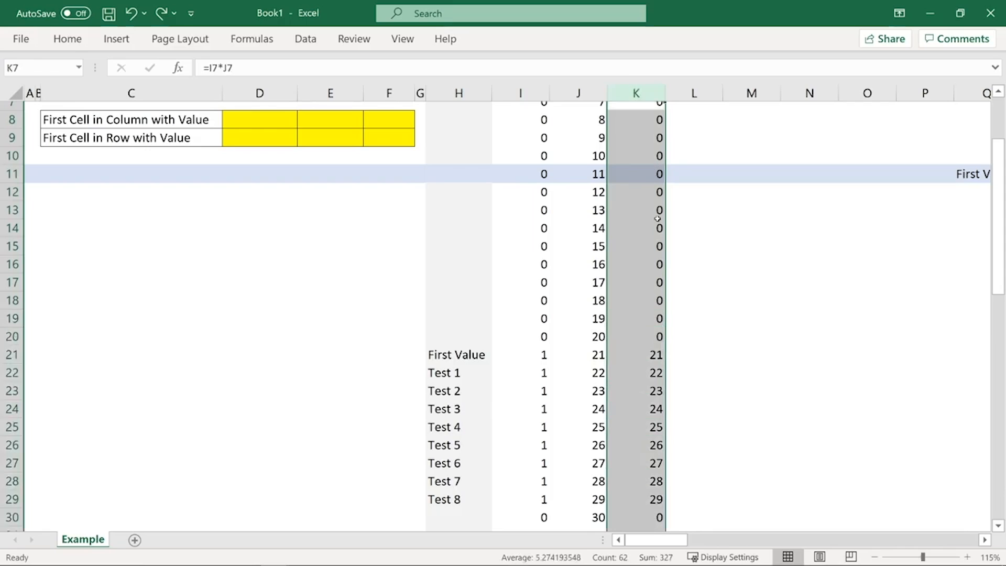
pyautogui.scroll(2, 650, 260)
pyautogui.scroll(-2, 650, 260)
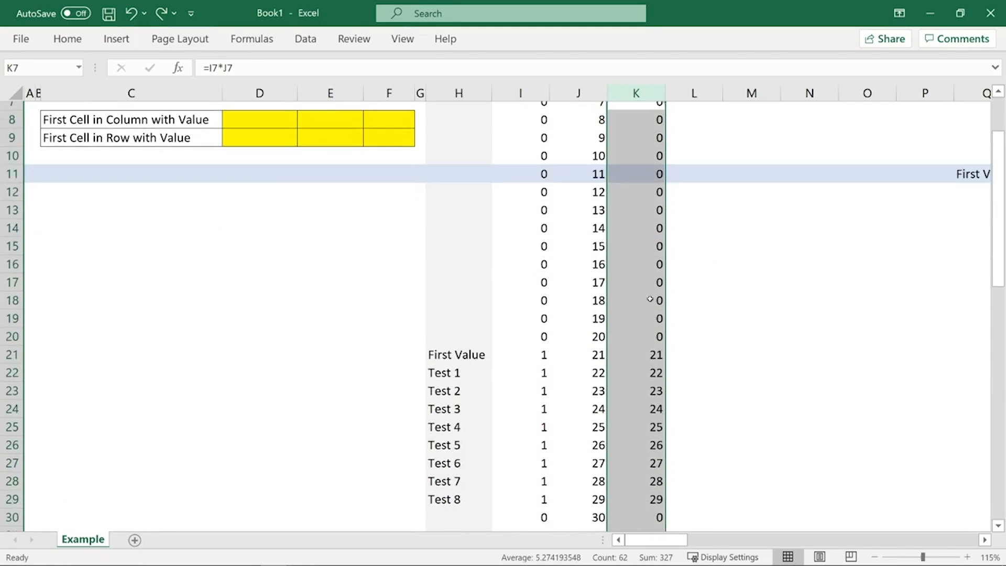
pyautogui.click(650, 354)
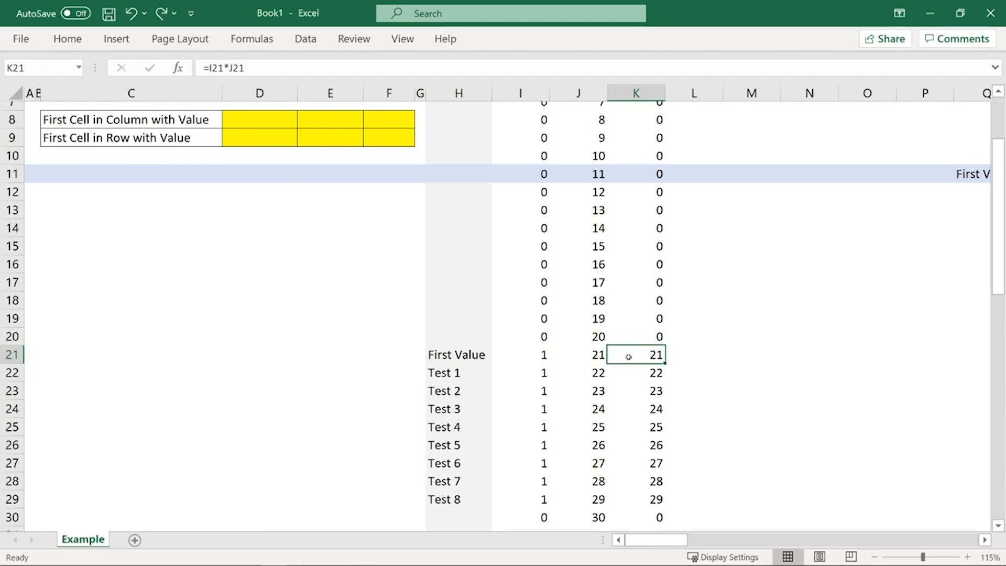
pyautogui.scroll(2, 628, 356)
pyautogui.moveTo(639, 123); pyautogui.dragTo(640, 339)
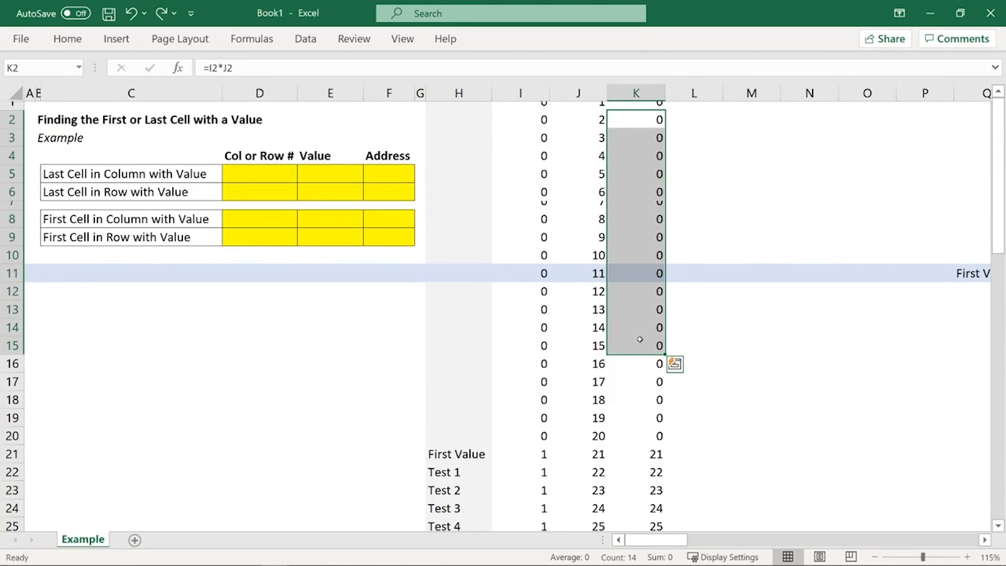
pyautogui.scroll(-2, 640, 340)
pyautogui.scroll(-1, 640, 340)
pyautogui.moveTo(652, 355); pyautogui.dragTo(655, 445)
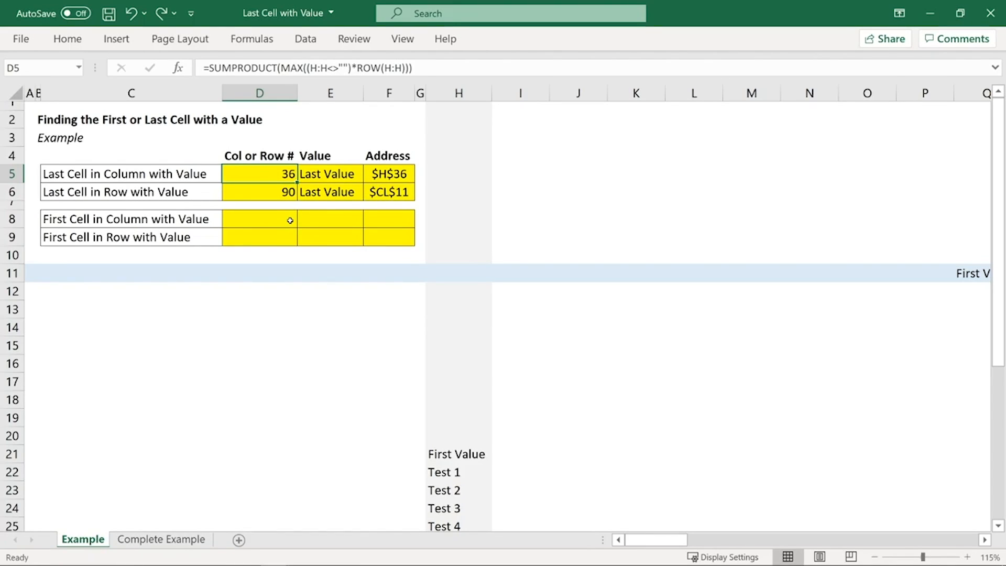
# Step: In the Book1 workbook, examine the column I flags for empty and filled cells of column H, ending at I21 beside First Value
pyautogui.click(290, 220)
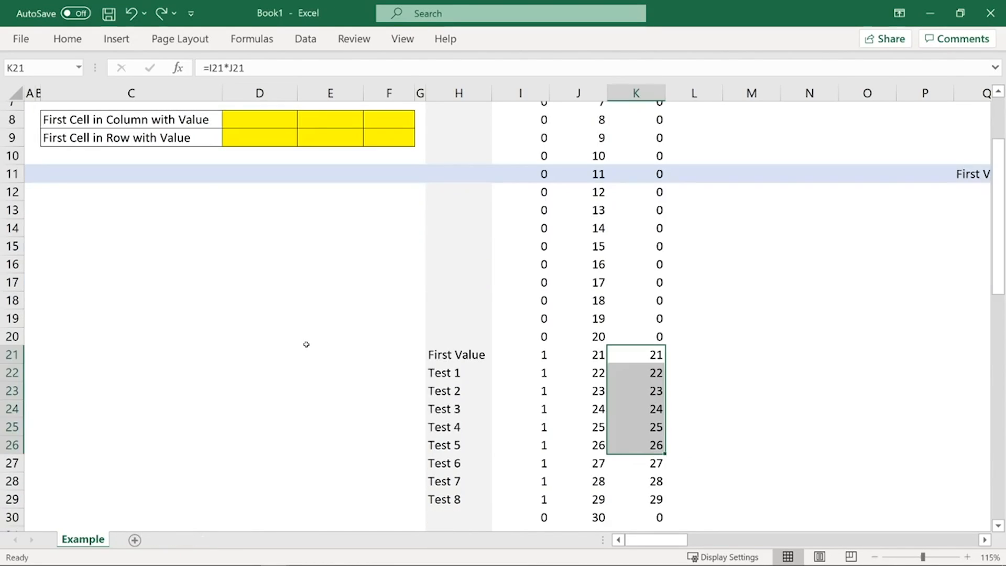
pyautogui.click(609, 275)
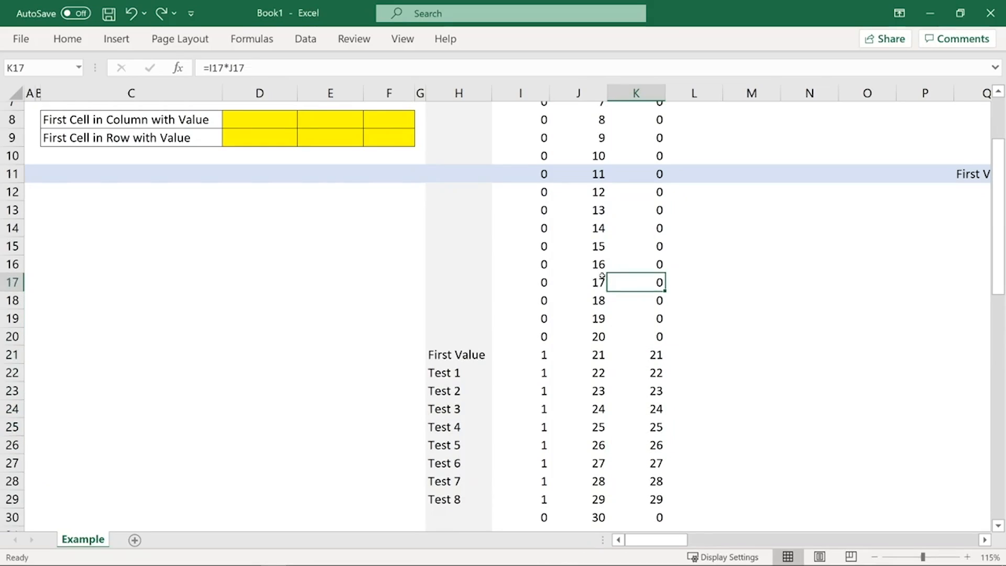
pyautogui.scroll(2, 619, 314)
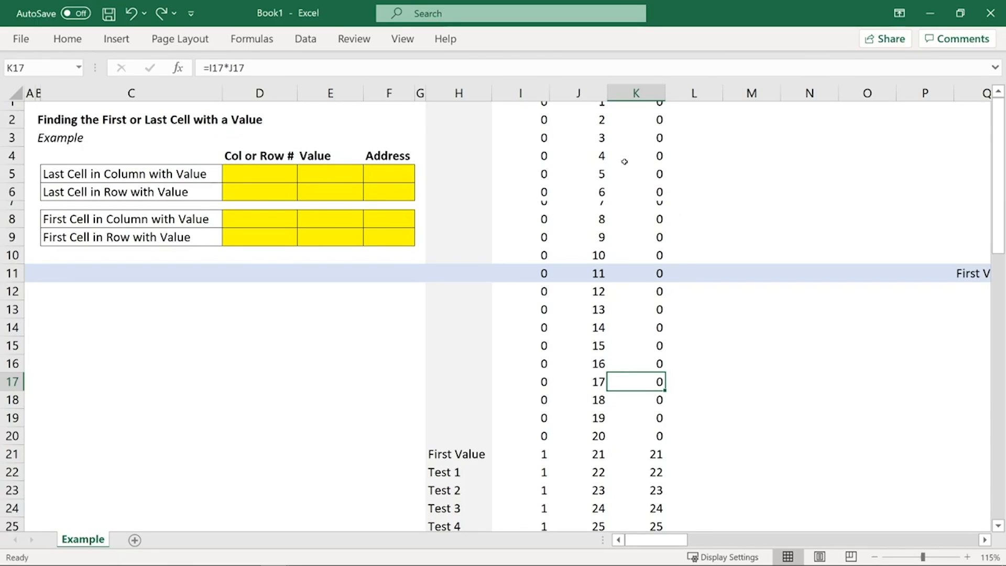
pyautogui.click(521, 90)
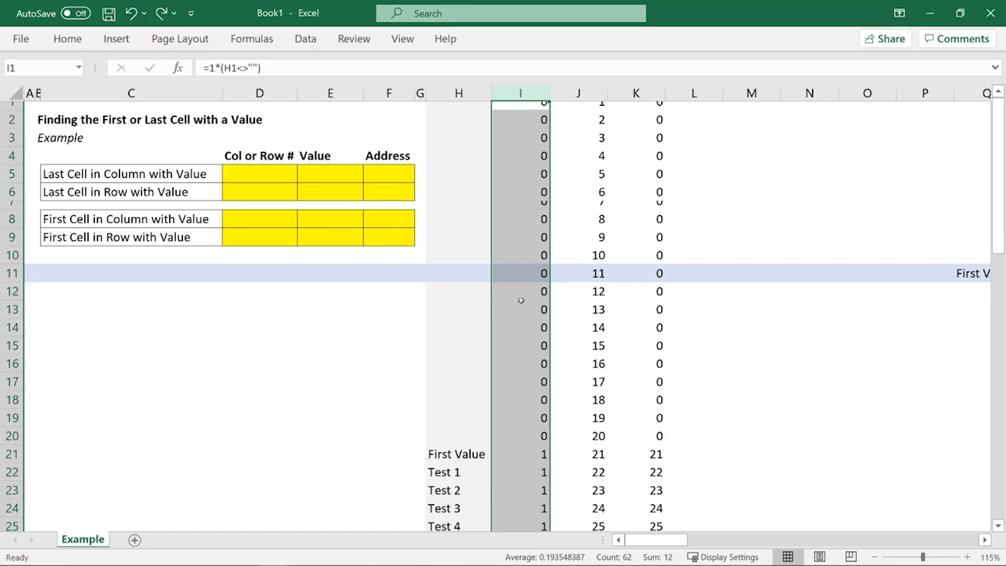
pyautogui.moveTo(523, 108); pyautogui.dragTo(518, 419)
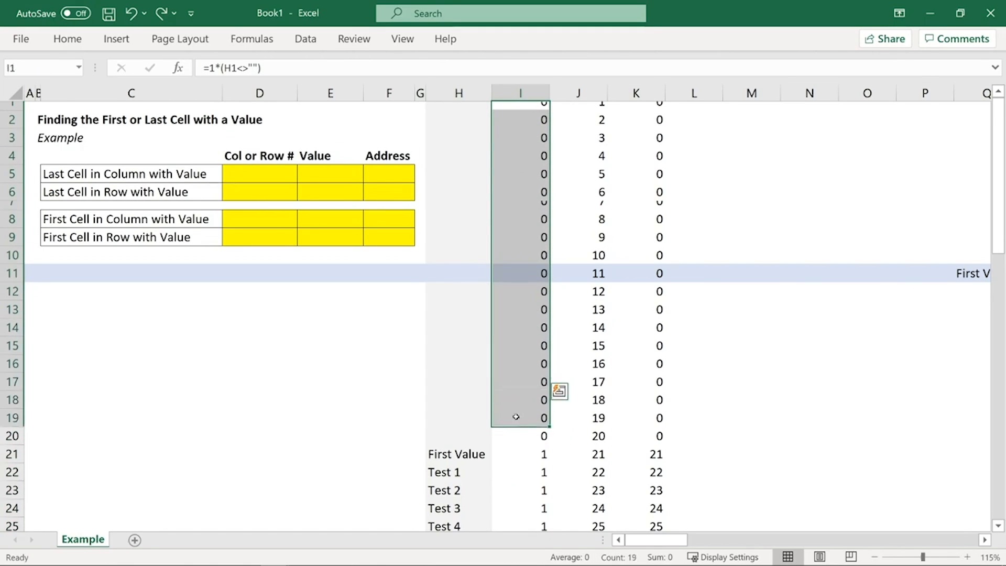
pyautogui.scroll(-4, 523, 372)
pyautogui.scroll(-2, 523, 372)
pyautogui.scroll(1, 523, 369)
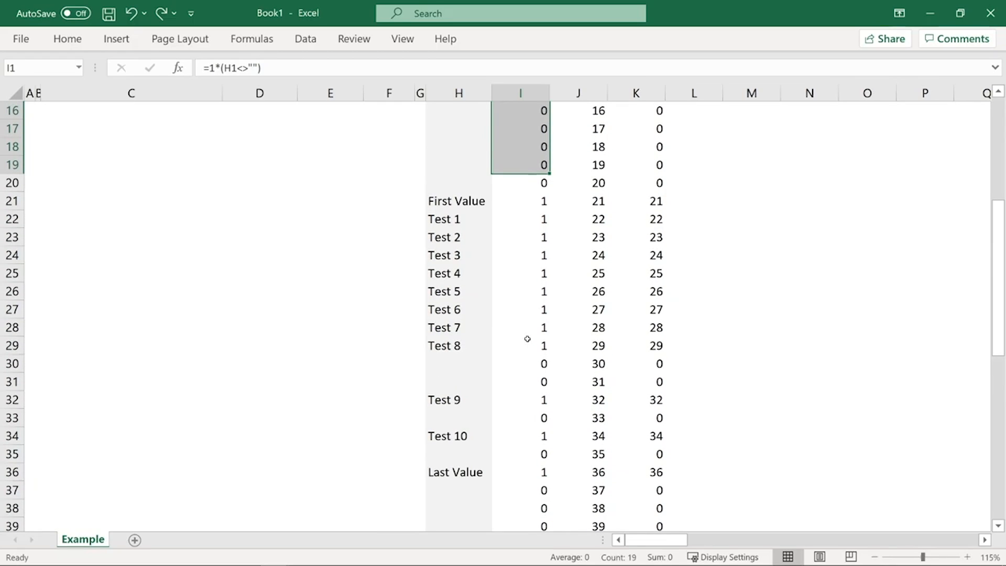
pyautogui.scroll(5, 527, 338)
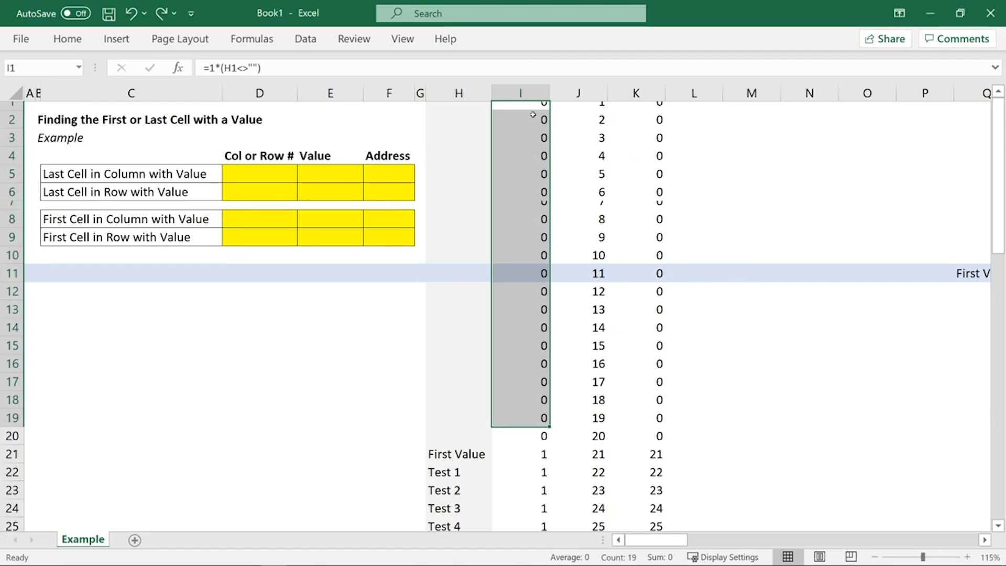
pyautogui.click(535, 89)
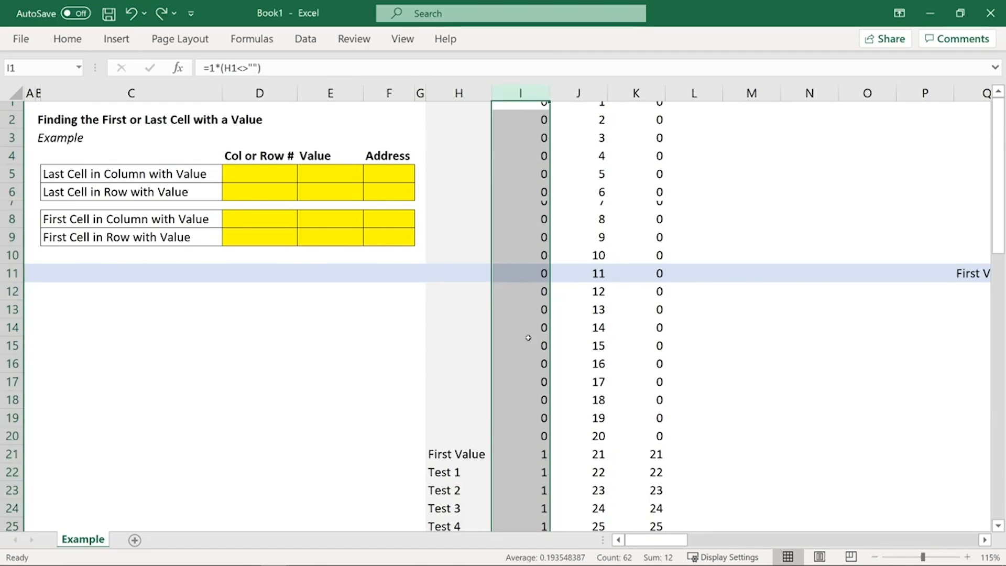
pyautogui.click(531, 452)
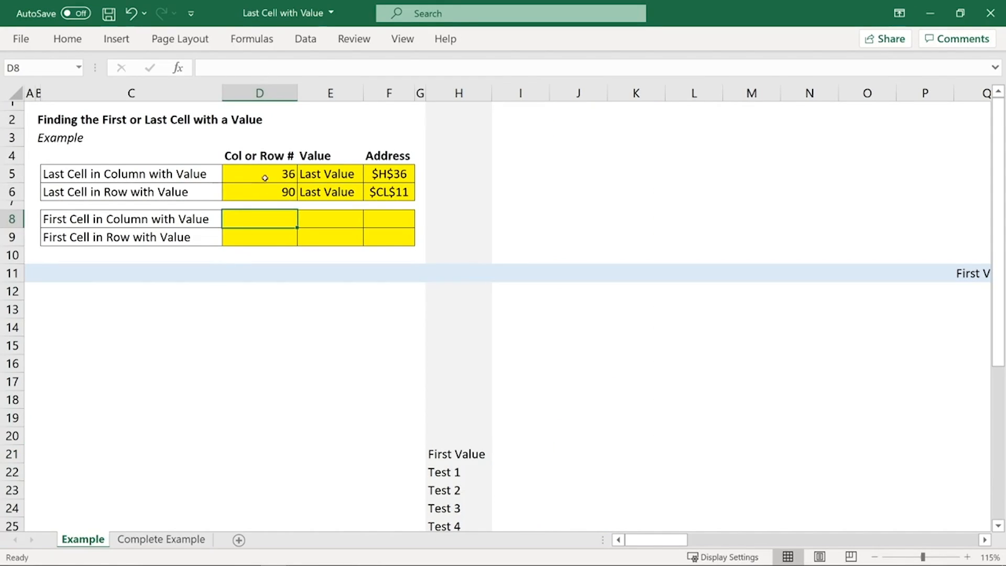
# Step: Examine the H:H<>"" and ROW(H:H) parts of the D5 formula, leaving it unedited, and compare them with column I in Book1
pyautogui.click(265, 174)
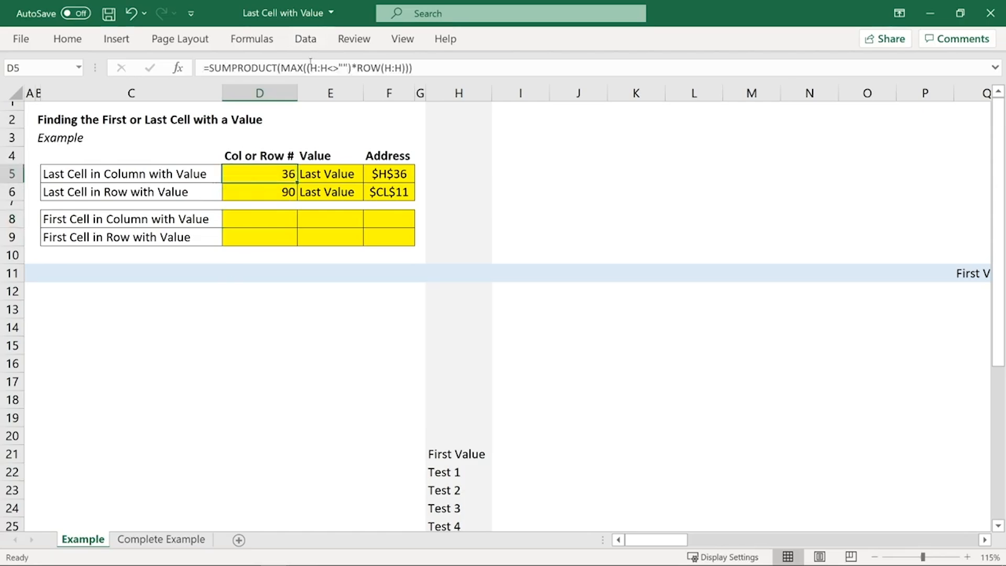
pyautogui.moveTo(311, 61); pyautogui.dragTo(344, 68)
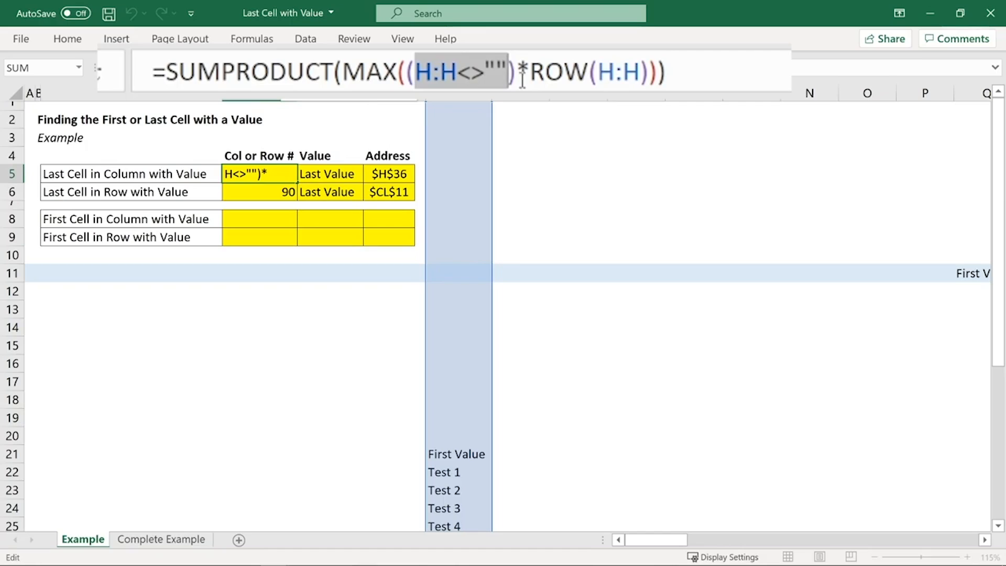
pyautogui.moveTo(529, 72); pyautogui.dragTo(666, 72)
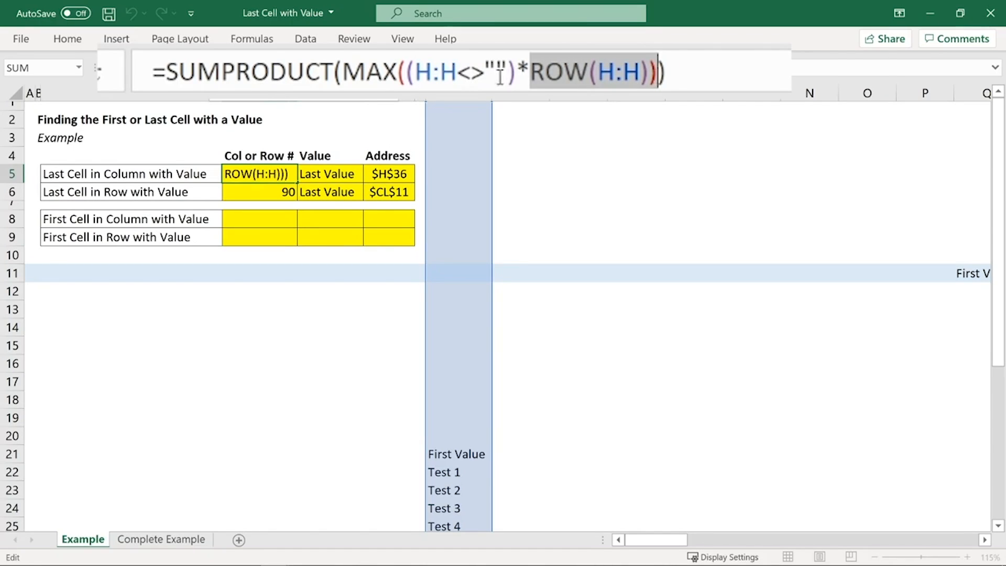
pyautogui.click(508, 75)
pyautogui.moveTo(508, 75); pyautogui.dragTo(416, 75)
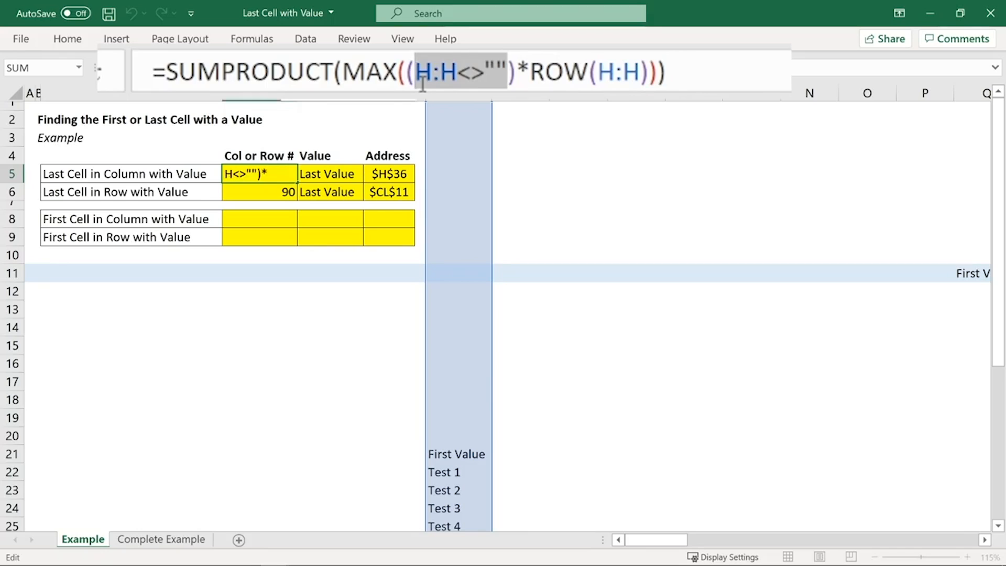
pyautogui.moveTo(648, 73); pyautogui.dragTo(415, 77)
pyautogui.click(511, 77)
pyautogui.press('Escape')
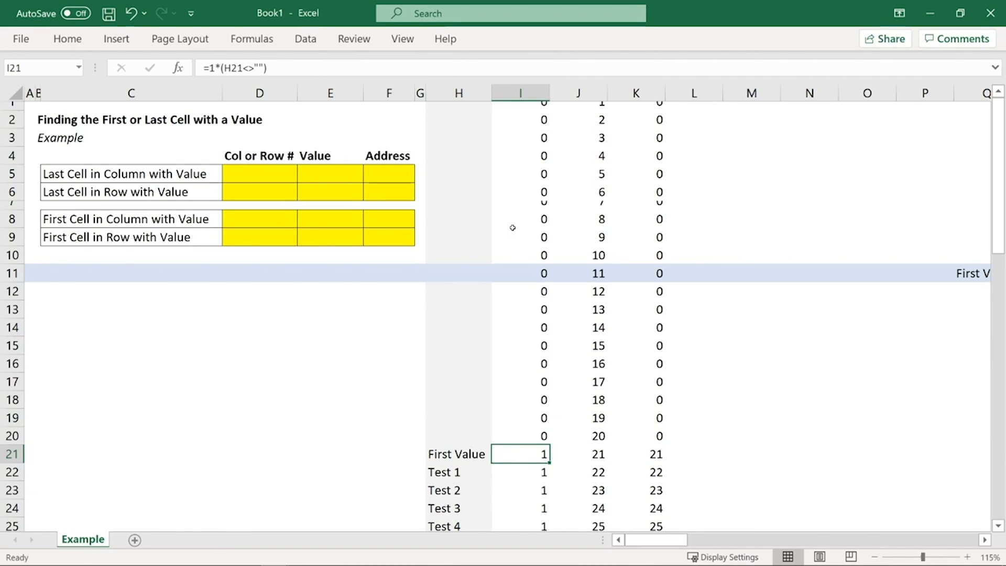
pyautogui.click(520, 93)
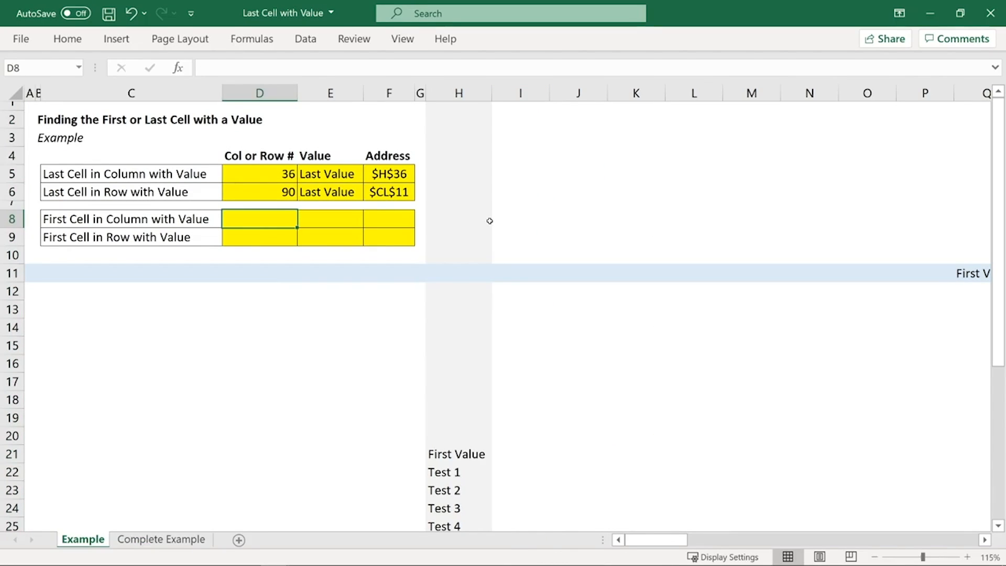
# Step: In the Last Cell with Value workbook, enter =MATCH(TRUE,H:H<>"",0) in D8, using the exact match type
pyautogui.write('=MA')
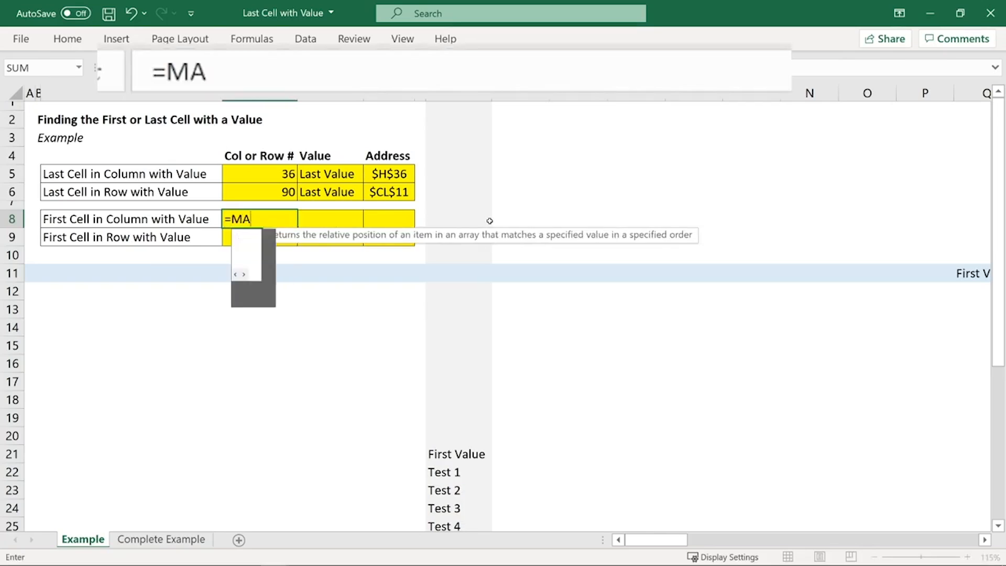
pyautogui.write('TCH(')
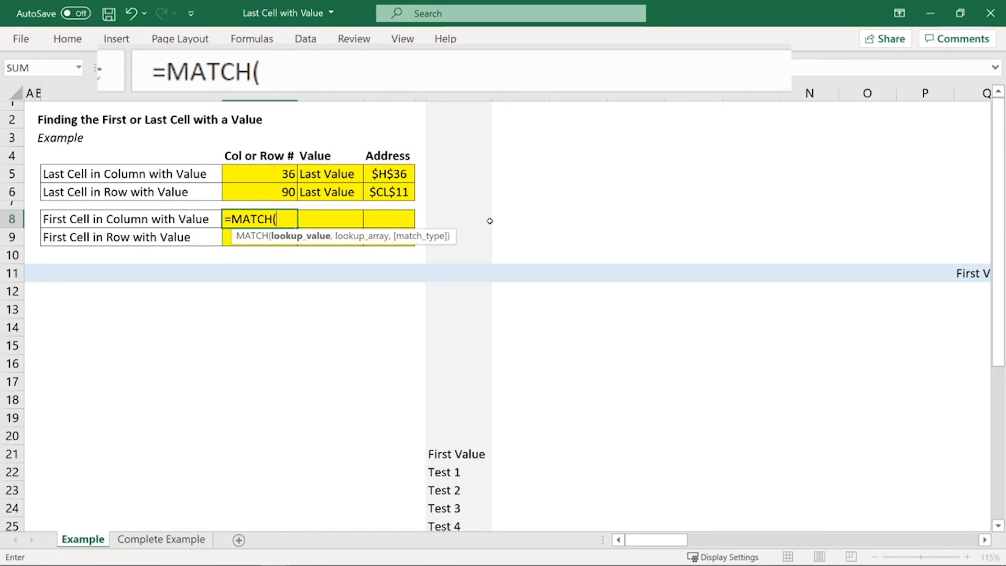
pyautogui.write('TRUE')
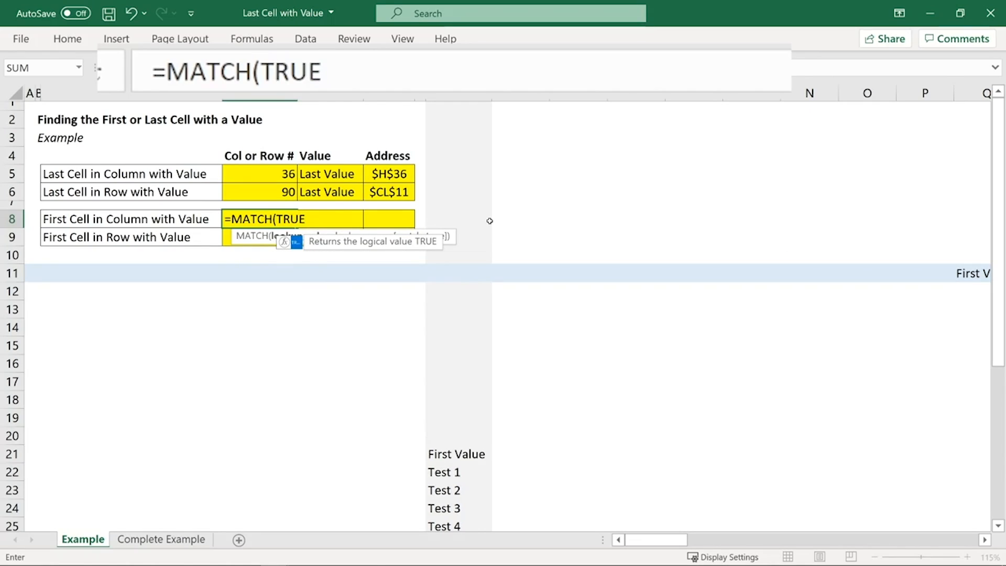
pyautogui.write(',')
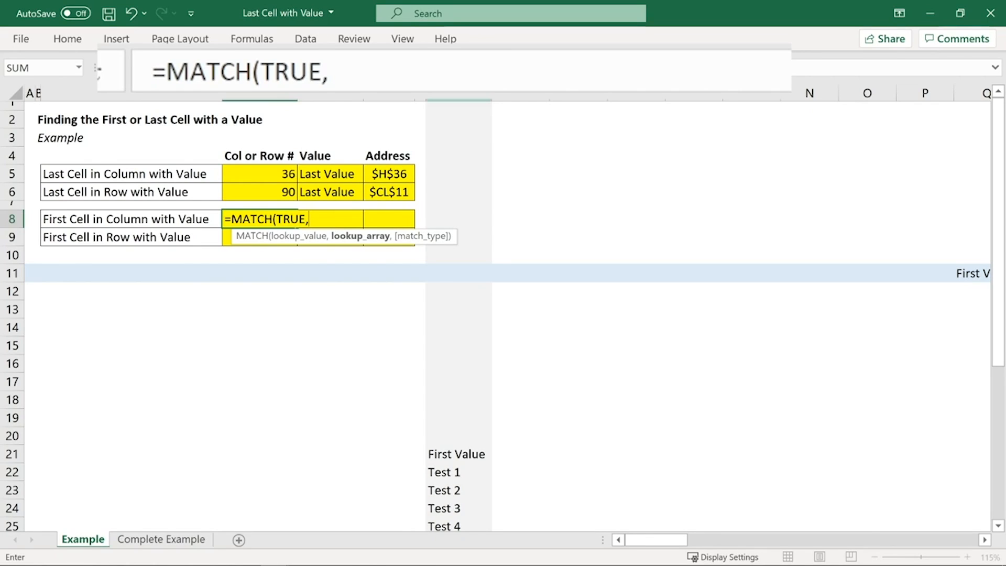
pyautogui.click(459, 99)
pyautogui.write('<>')
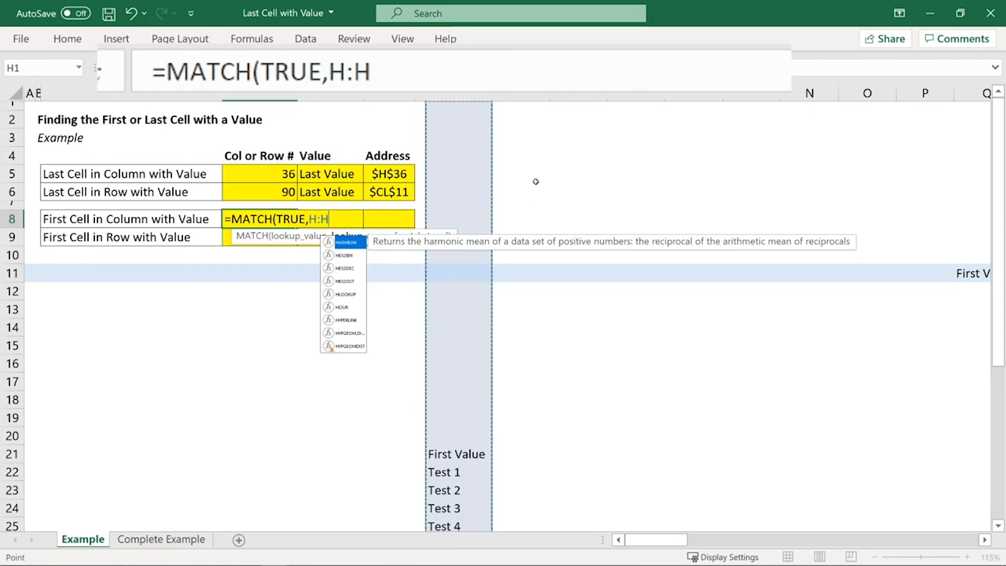
pyautogui.write('""')
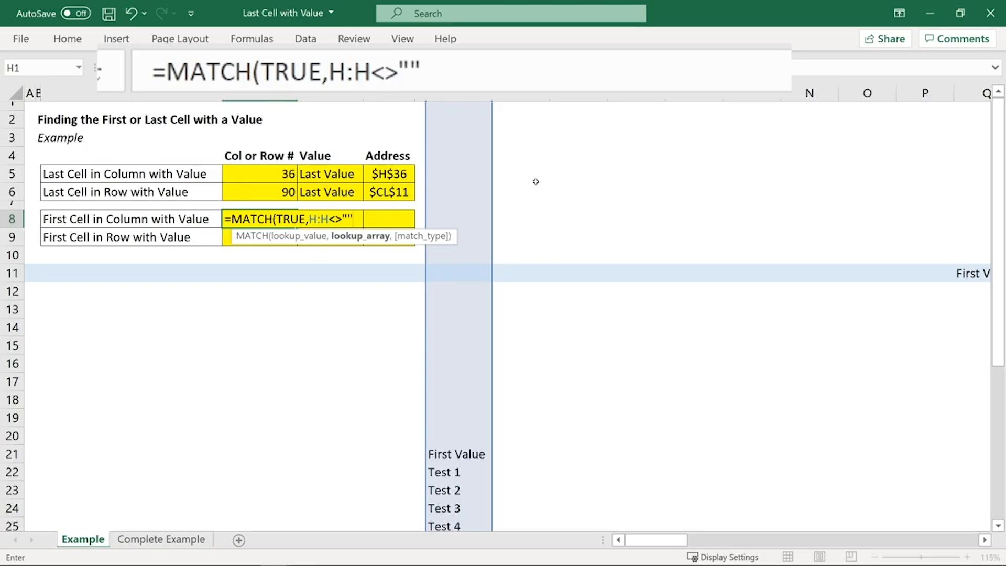
pyautogui.write(',')
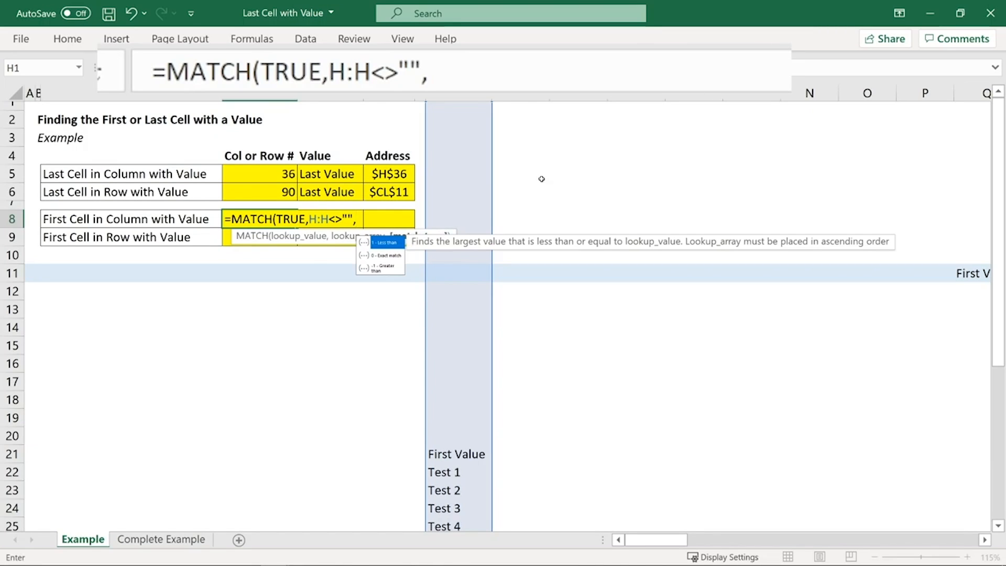
pyautogui.doubleClick(388, 256)
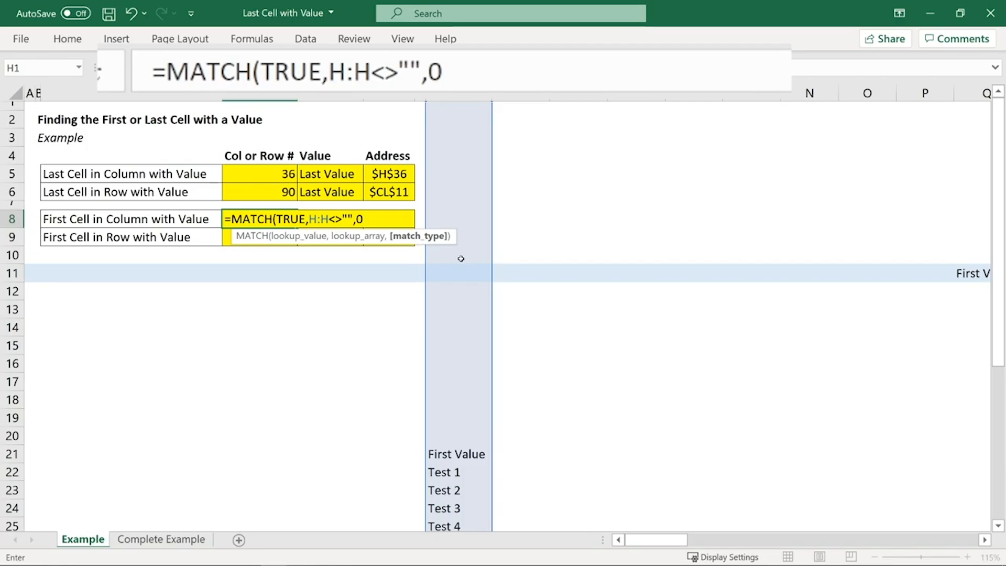
pyautogui.write(')')
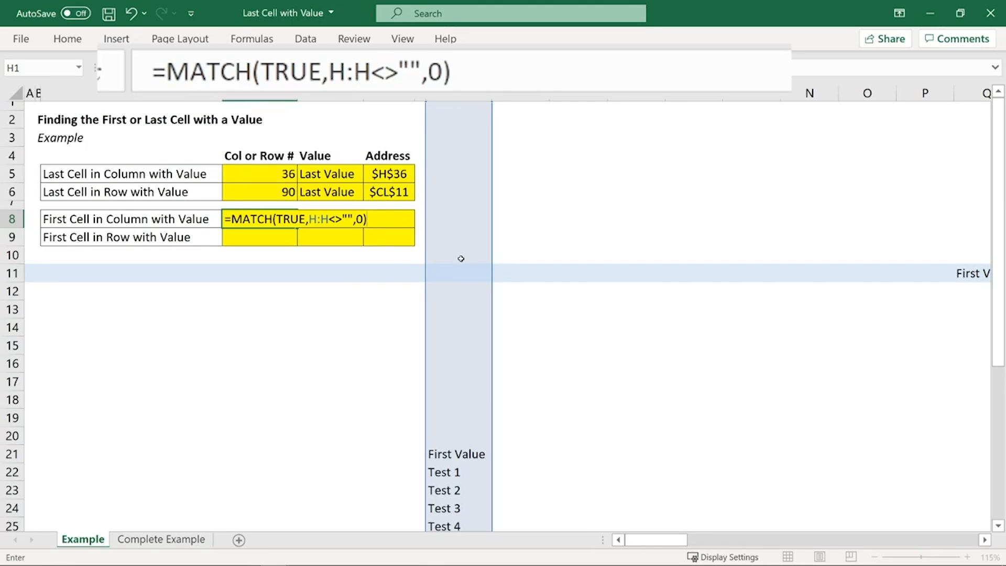
pyautogui.press('Return')
pyautogui.press('Up')
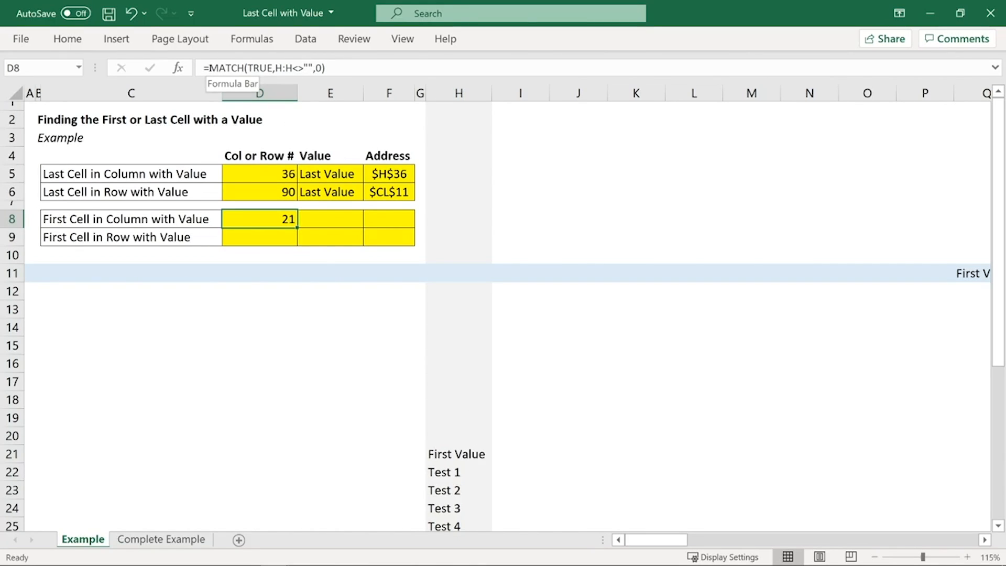
# Step: Wrap the D8 formula in SUMPRODUCT, making it =SUMPRODUCT(MATCH(TRUE,H:H<>"",0))
pyautogui.click(209, 67)
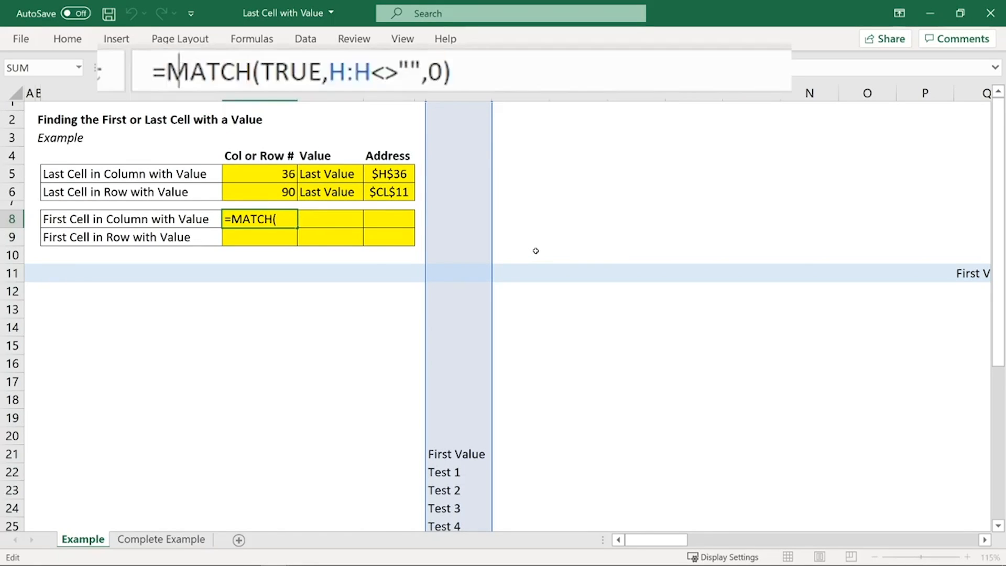
pyautogui.write('SUMPRODUCT(')
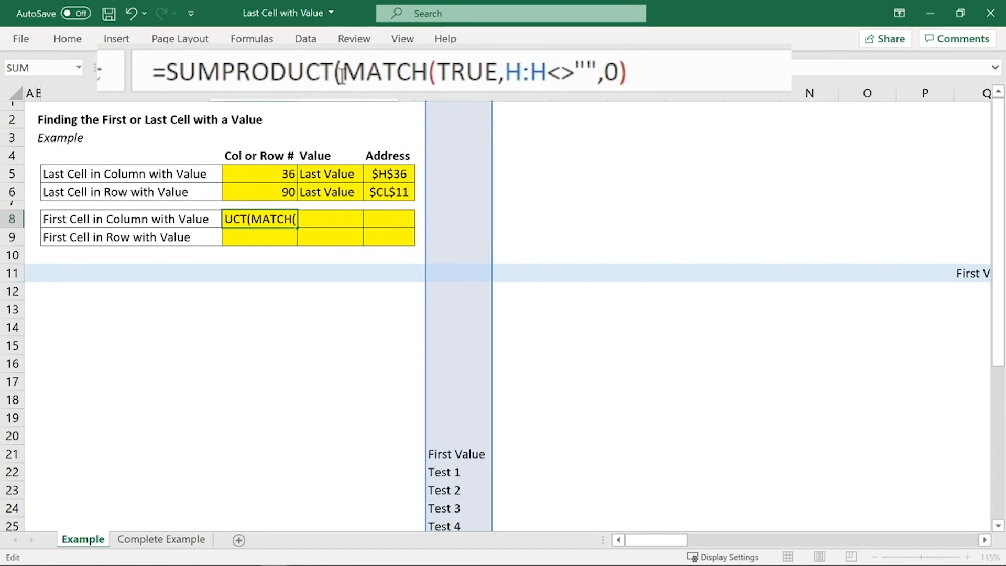
pyautogui.moveTo(342, 72); pyautogui.dragTo(712, 79)
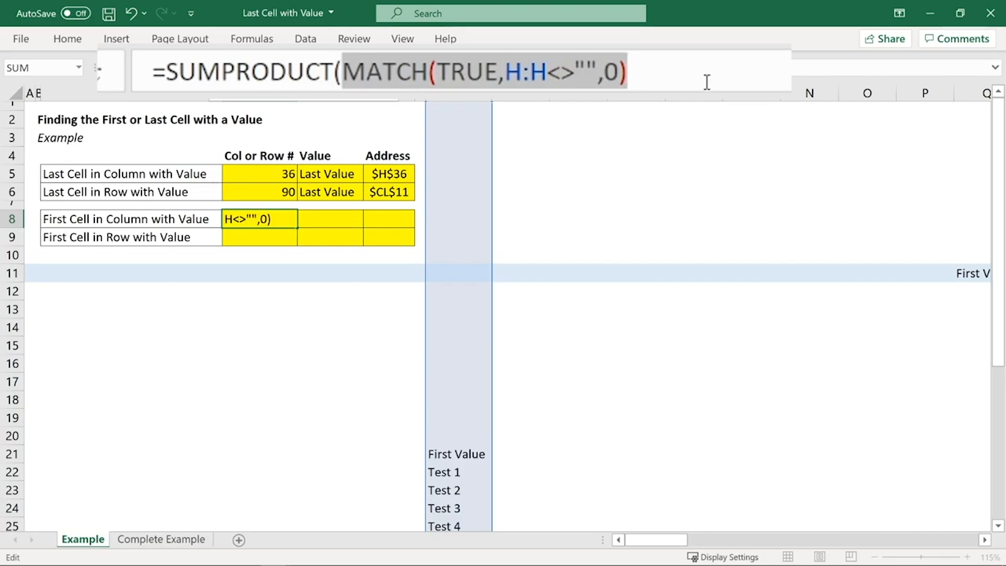
pyautogui.moveTo(338, 79); pyautogui.dragTo(166, 73)
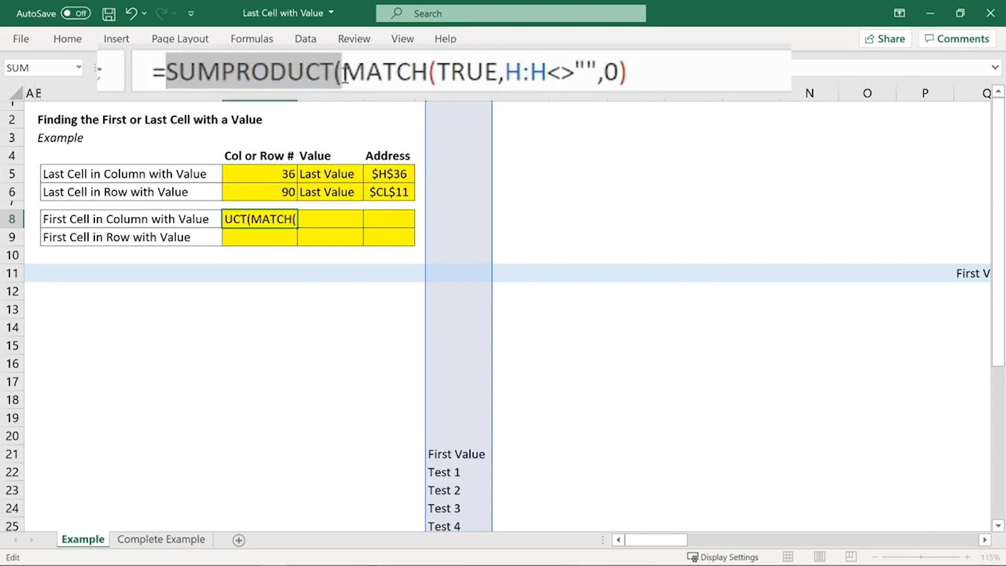
pyautogui.moveTo(342, 76); pyautogui.dragTo(733, 74)
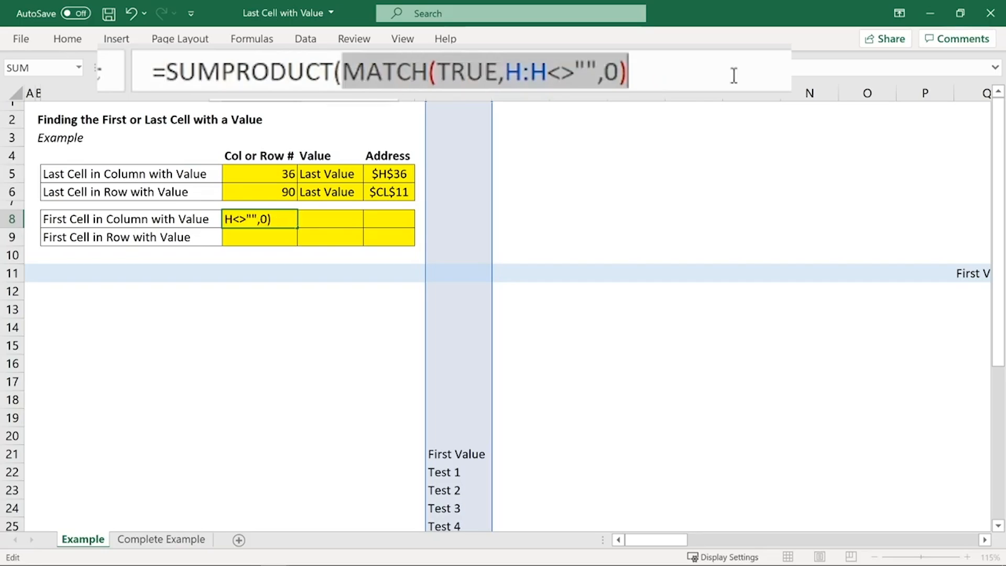
pyautogui.click(733, 74)
pyautogui.write(')')
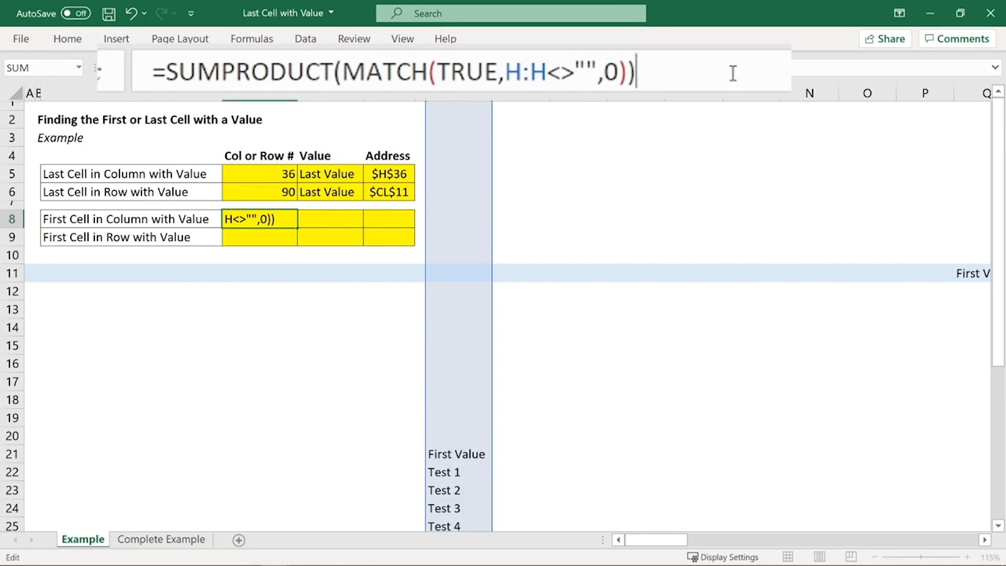
pyautogui.press('Return')
# Step: Copy the value and address formulas from E5:F5 into E8:F8 of the First Cell in Column with Value row
pyautogui.click(336, 175)
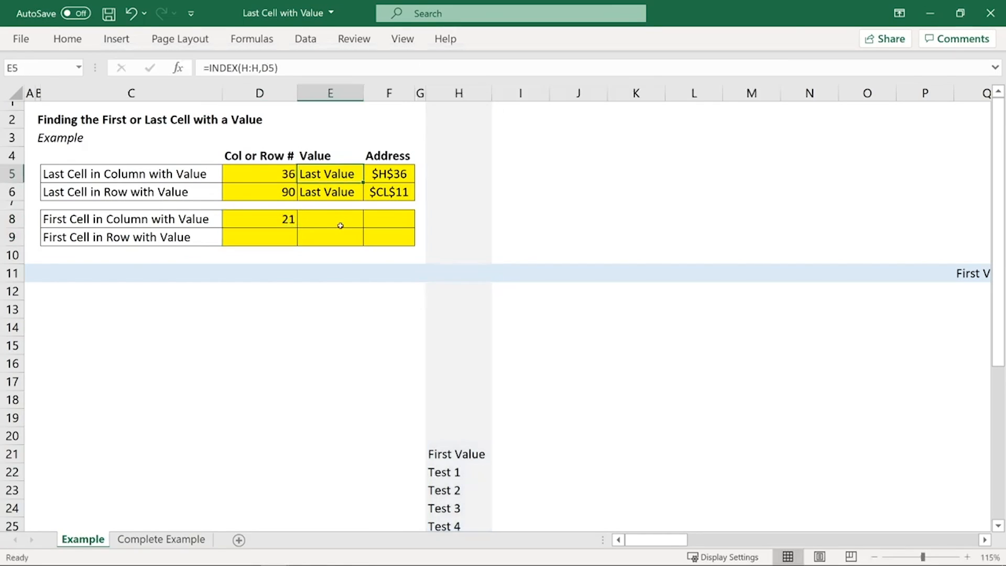
pyautogui.keyDown('shift'); pyautogui.click(393, 174); pyautogui.keyUp('shift')
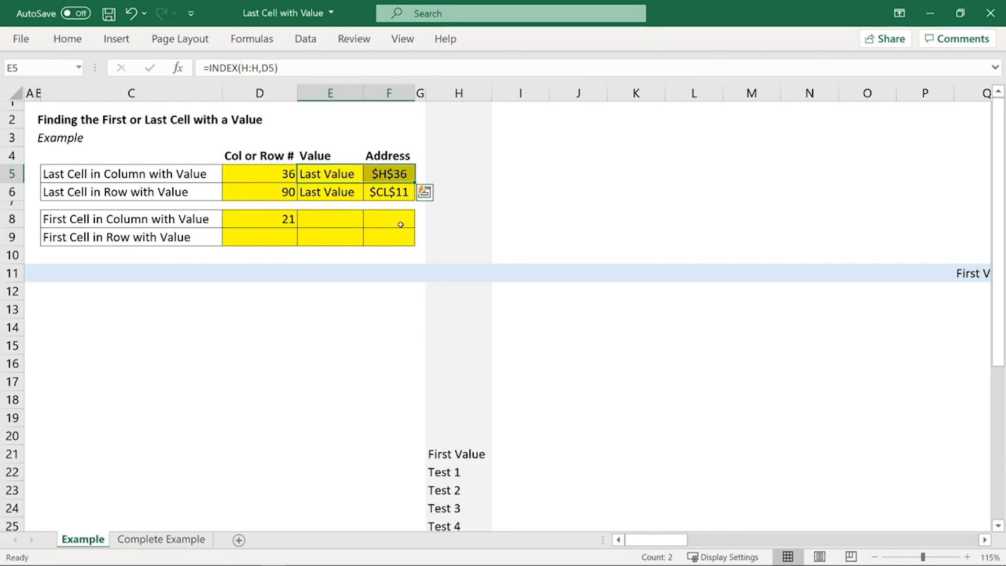
pyautogui.hotkey('ctrl', 'c')
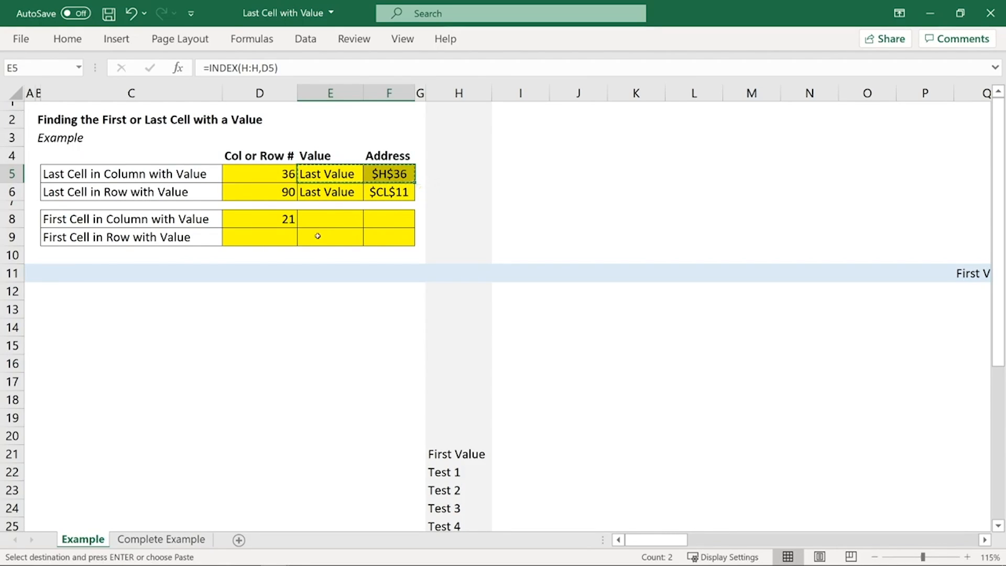
pyautogui.click(346, 227)
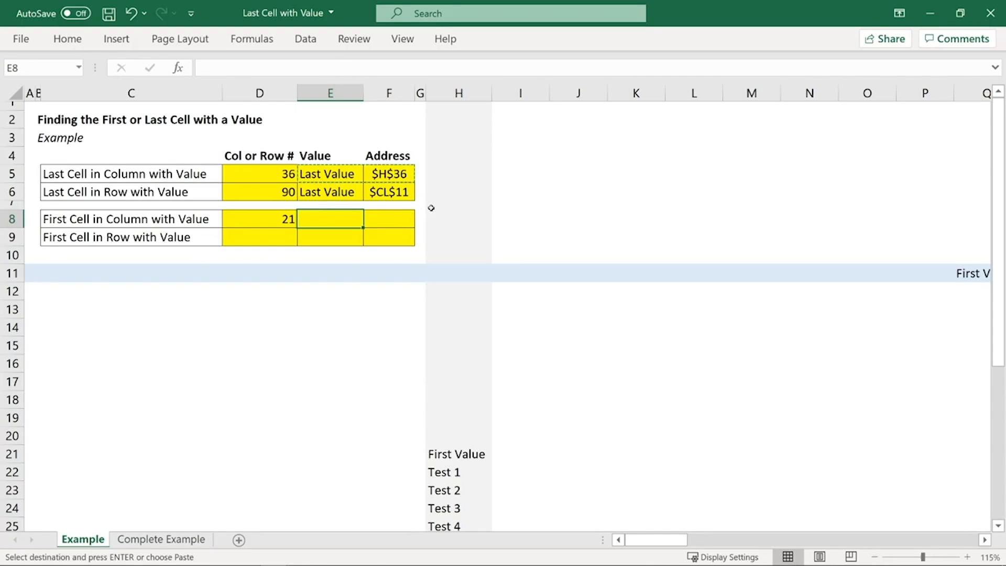
pyautogui.hotkey('ctrl', 'v')
# Step: Examine the E8 and F8 formulas without editing them, and compare the D8 formula's range with column H and row 11
pyautogui.click(350, 220)
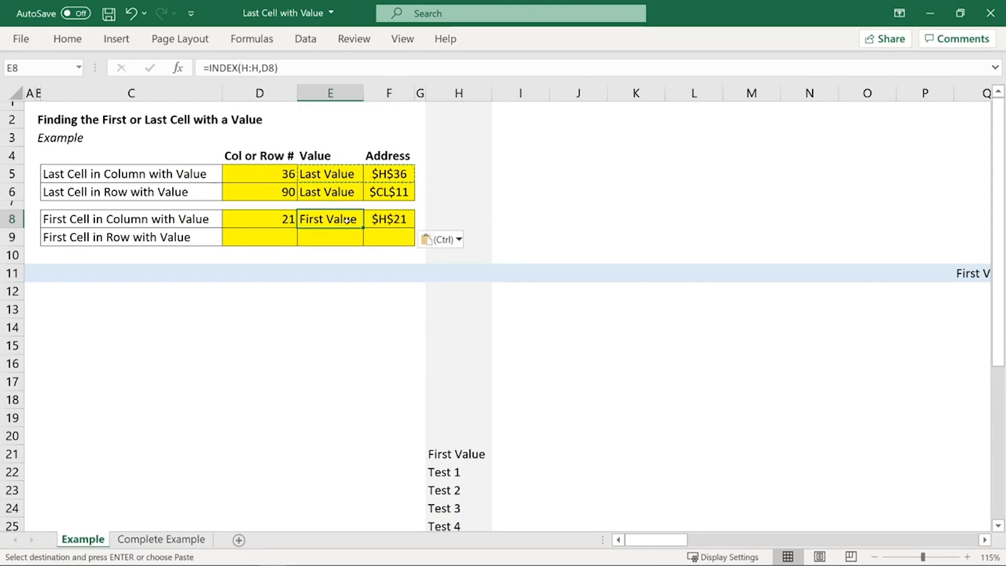
pyautogui.press('F2')
pyautogui.press('Escape')
pyautogui.click(391, 220)
pyautogui.press('F2')
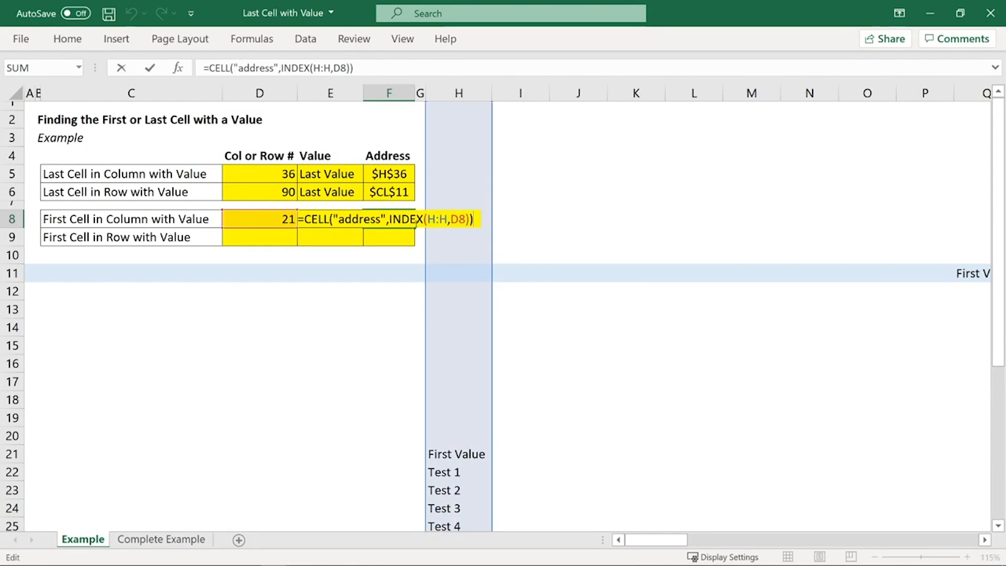
pyautogui.press('Escape')
pyautogui.click(286, 224)
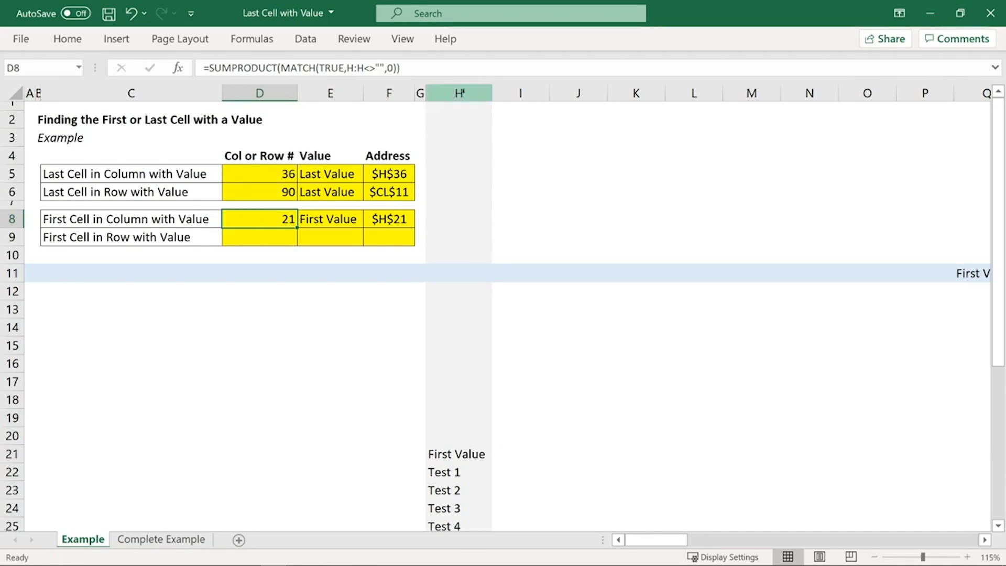
pyautogui.click(459, 93)
pyautogui.click(275, 212)
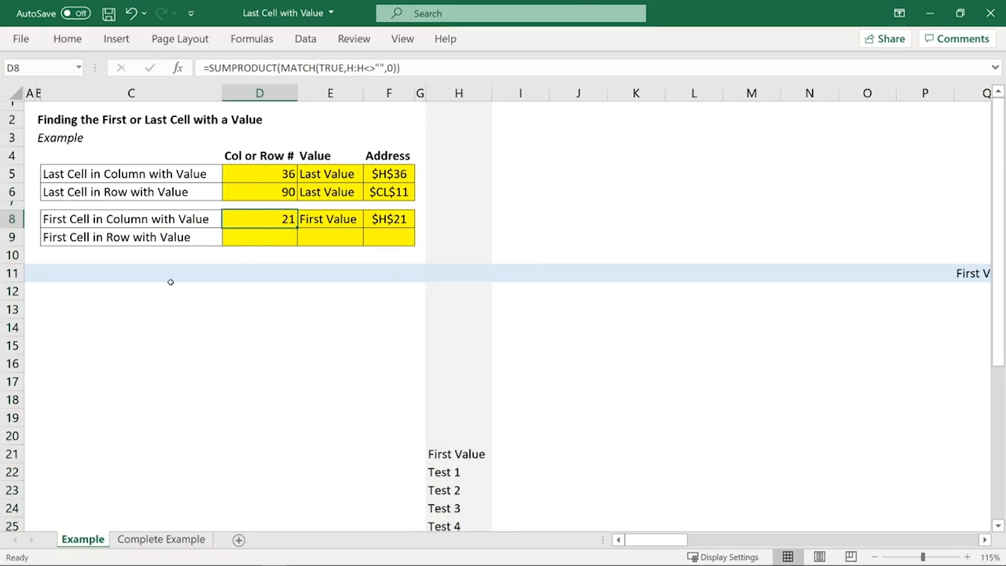
pyautogui.click(10, 273)
# Step: Copy the D8 formula to D9 and point it at row 11, making it =SUMPRODUCT(MATCH(TRUE,11:11<>"",0)), and check against columns A to Q
pyautogui.click(272, 217)
pyautogui.hotkey('ctrl', 'c')
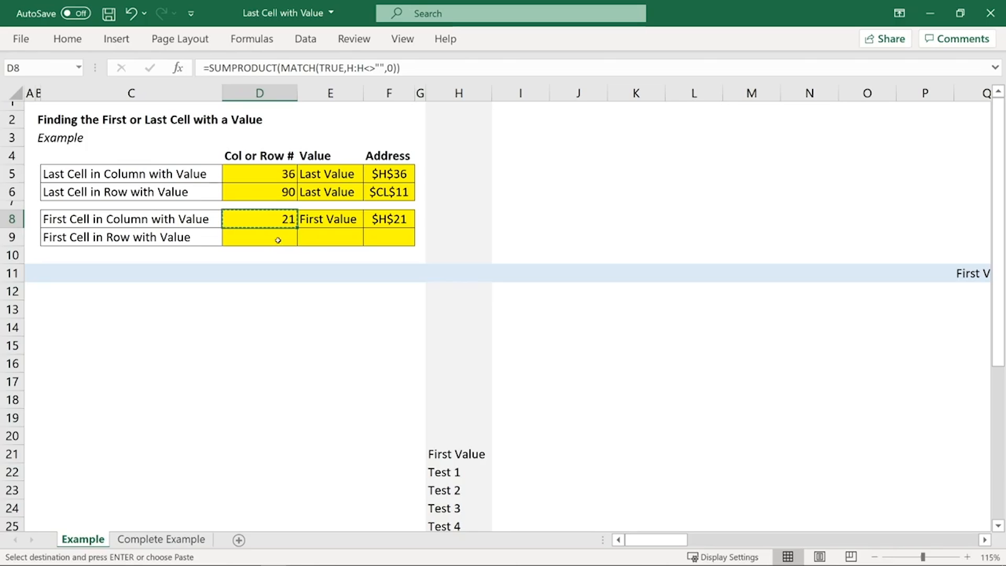
pyautogui.click(278, 240)
pyautogui.hotkey('ctrl', 'v')
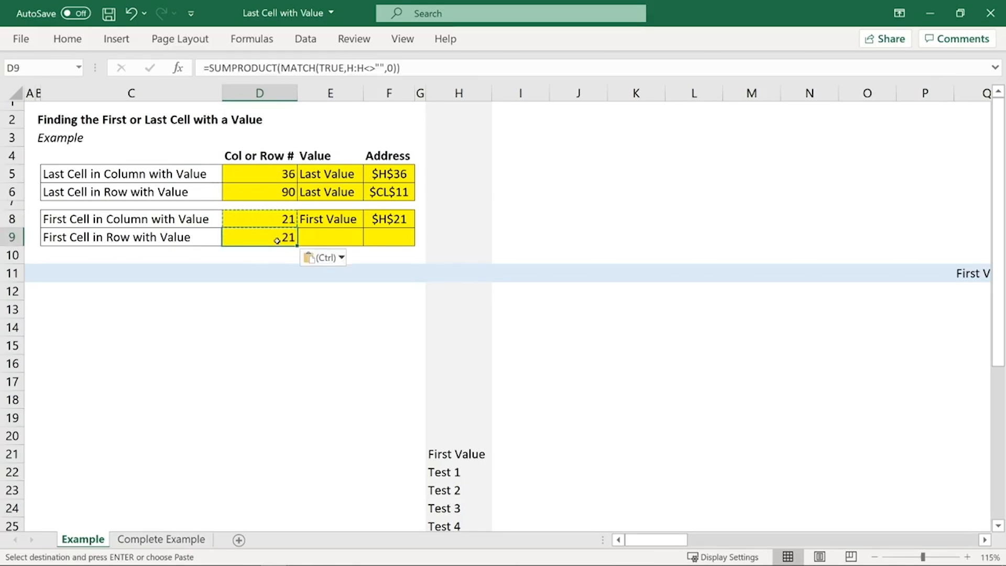
pyautogui.press('F2')
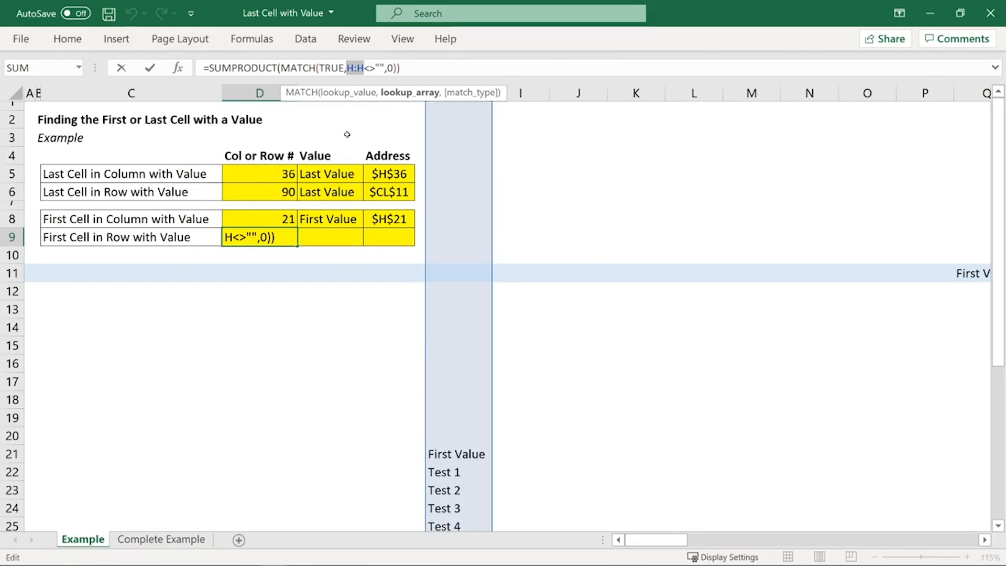
pyautogui.press('BackSpace')
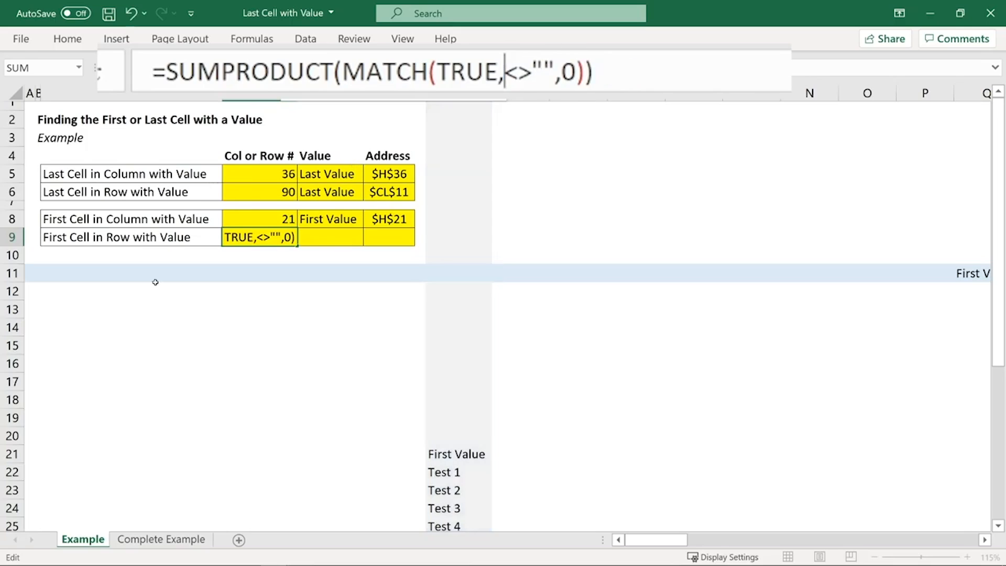
pyautogui.click(12, 273)
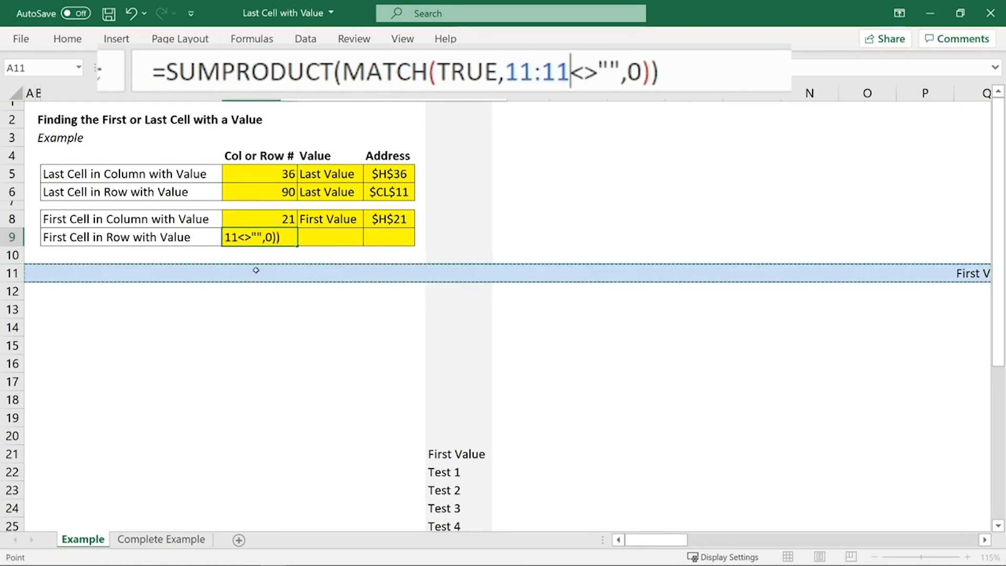
pyautogui.press('Return')
pyautogui.click(289, 237)
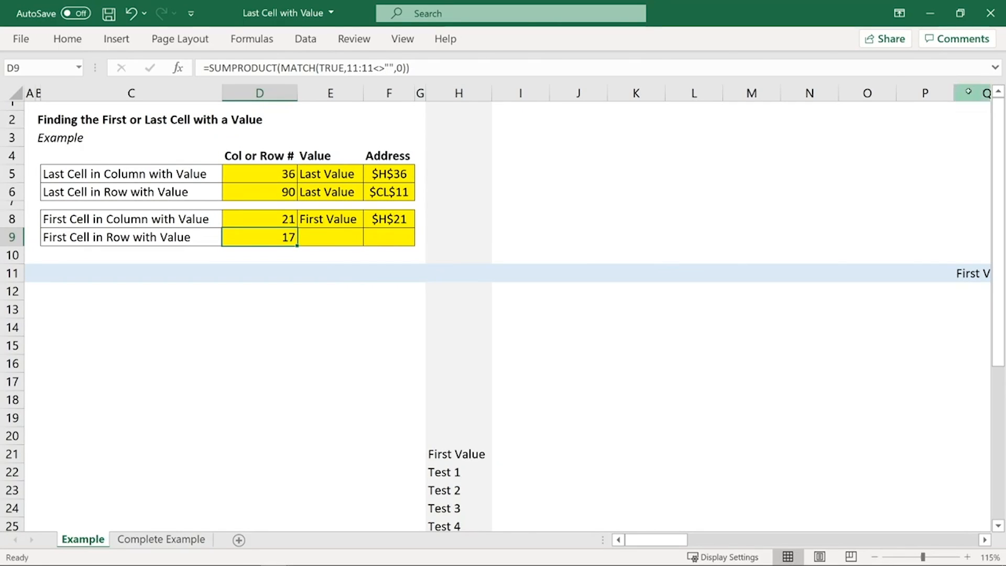
pyautogui.moveTo(968, 91); pyautogui.dragTo(27, 96)
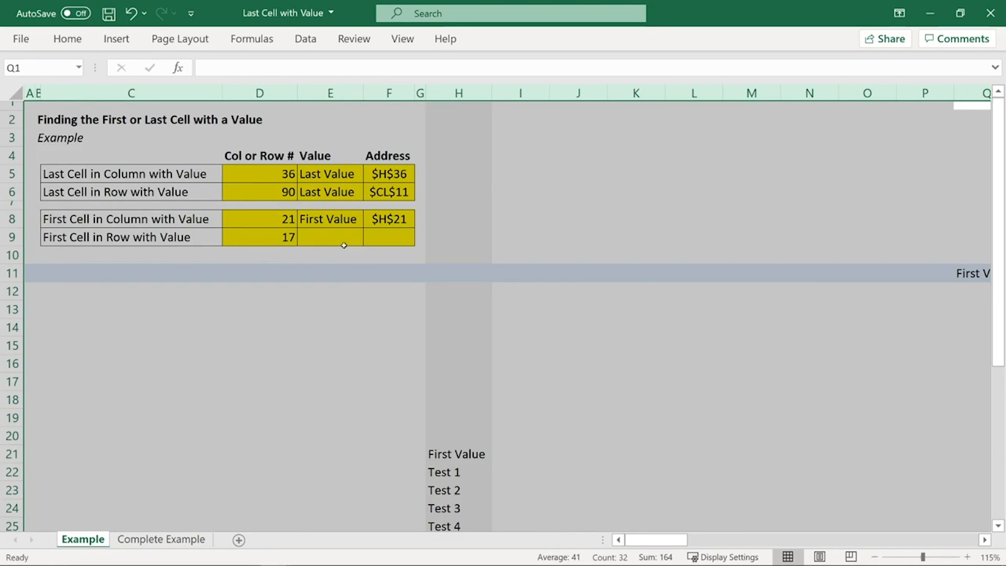
# Step: Copy the value and address formulas from E8:F8 into E9:F9 of the First Cell in Row with Value row
pyautogui.click(319, 216)
pyautogui.hotkey('shift', 'Right')
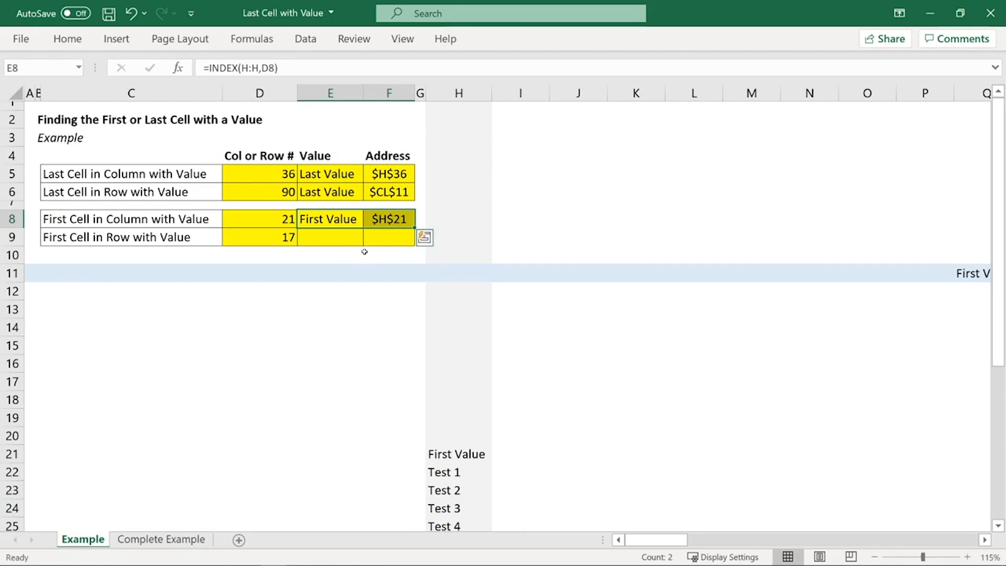
pyautogui.hotkey('ctrl', 'c')
pyautogui.click(334, 241)
pyautogui.hotkey('ctrl', 'v')
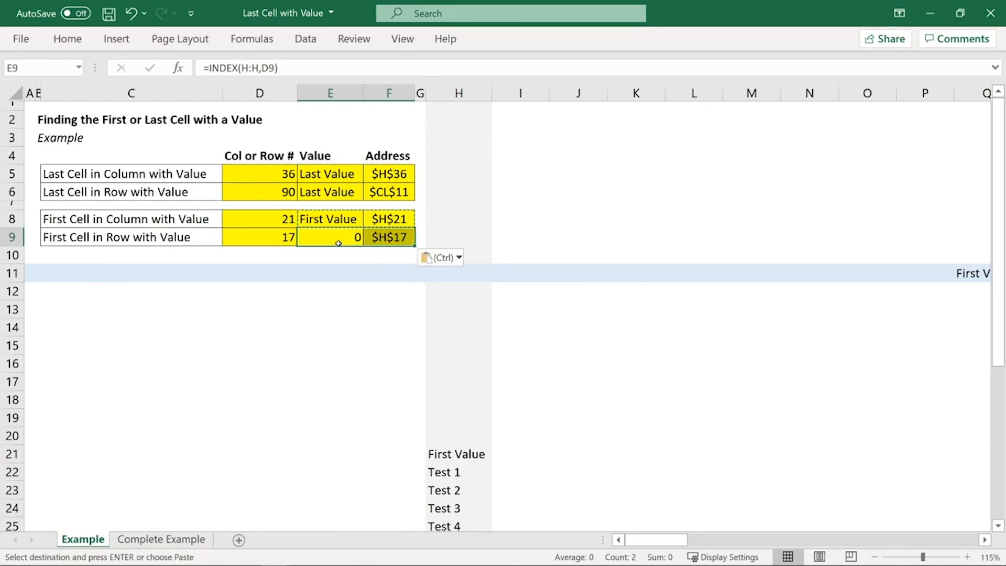
pyautogui.press('Escape')
# Step: Replace H:H with row 11 in the E9 formula, making it =INDEX(11:11,D9)
pyautogui.click(329, 241)
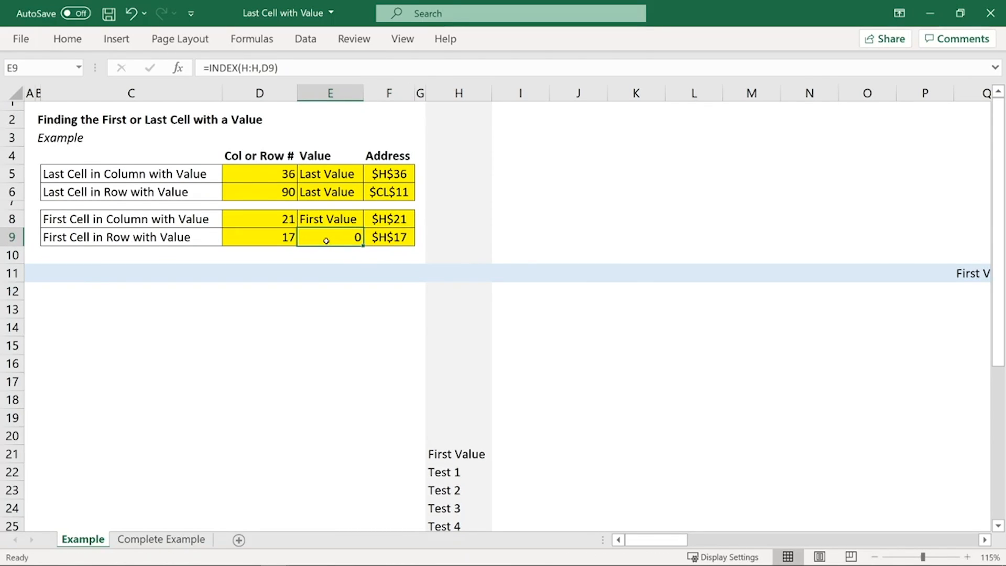
pyautogui.moveTo(258, 68); pyautogui.dragTo(242, 67)
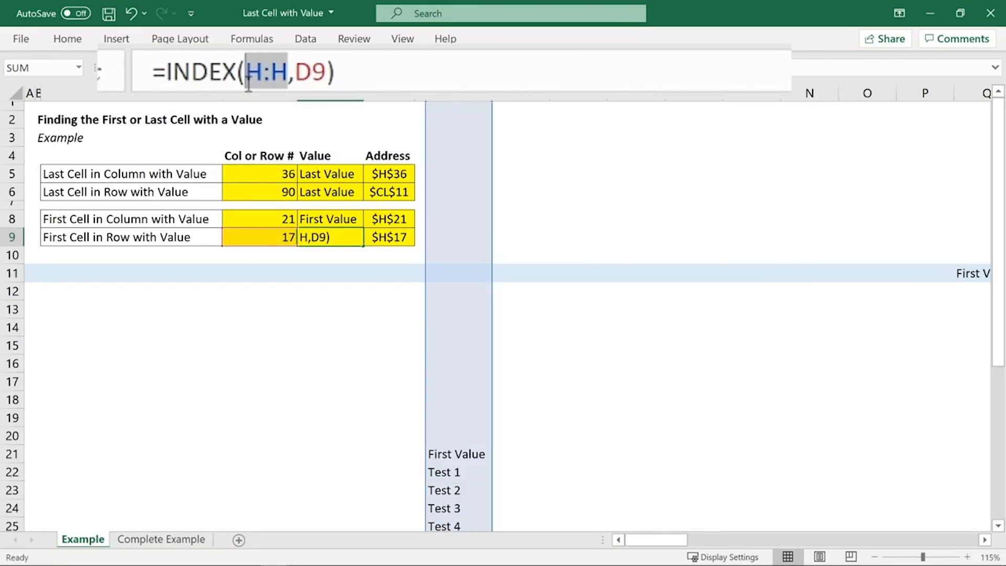
pyautogui.press('BackSpace')
pyautogui.click(11, 273)
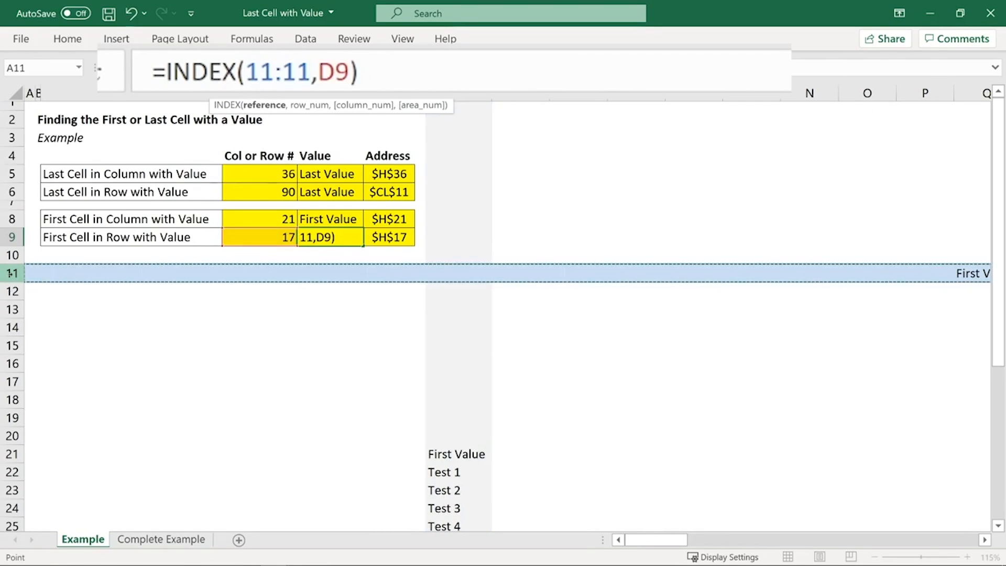
pyautogui.press('Return')
pyautogui.click(345, 236)
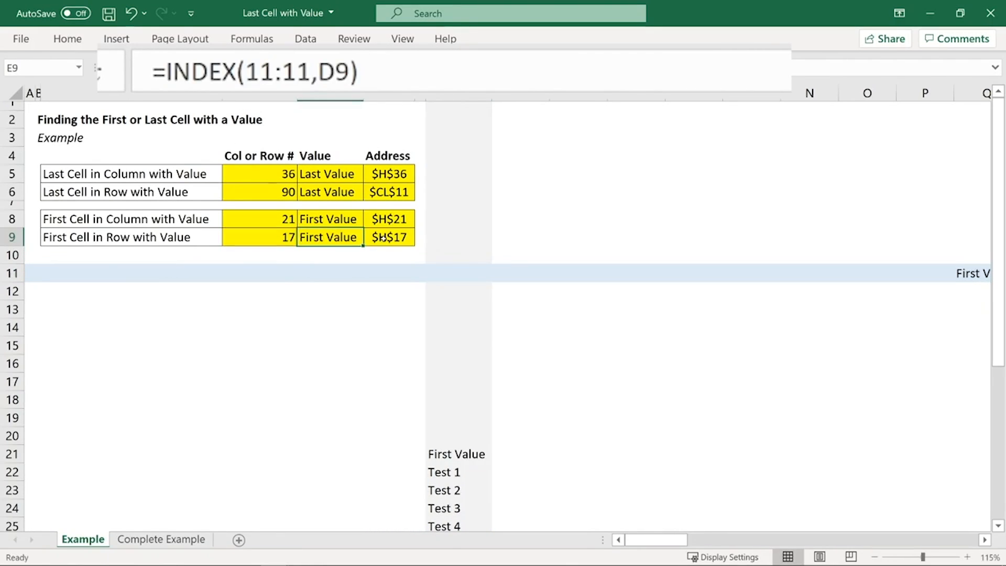
# Step: Replace H:H with row 11 in the F9 address formula, making it =CELL("address",INDEX(11:11,D9))
pyautogui.click(384, 237)
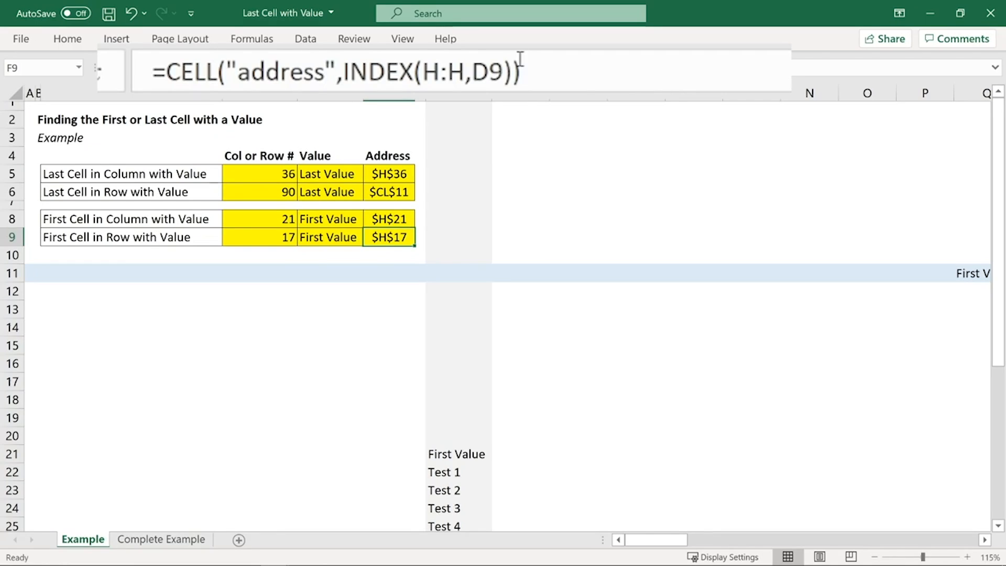
pyautogui.click(467, 72)
pyautogui.press('BackSpace')
pyautogui.press('BackSpace')
pyautogui.press('BackSpace')
pyautogui.click(12, 273)
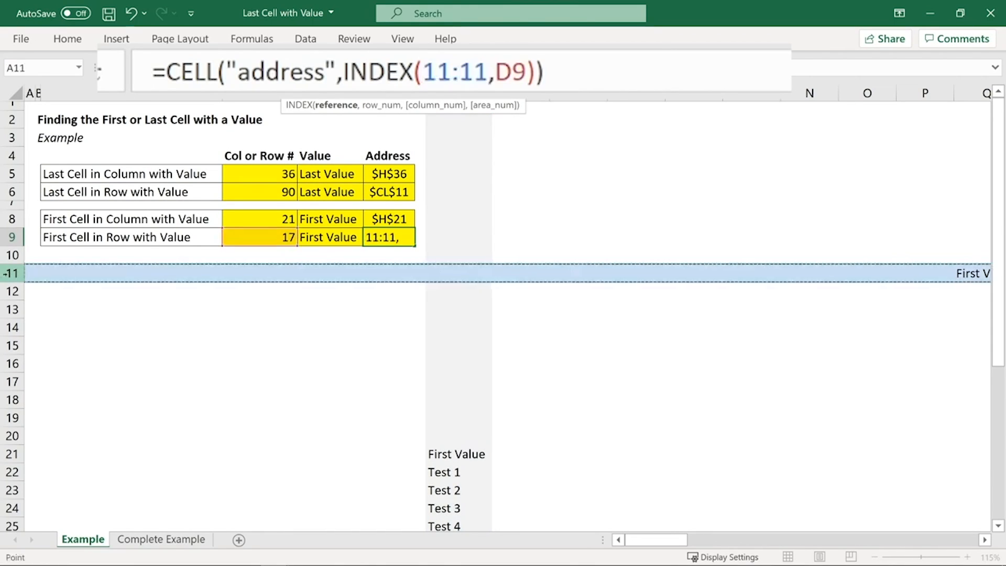
pyautogui.press('Return')
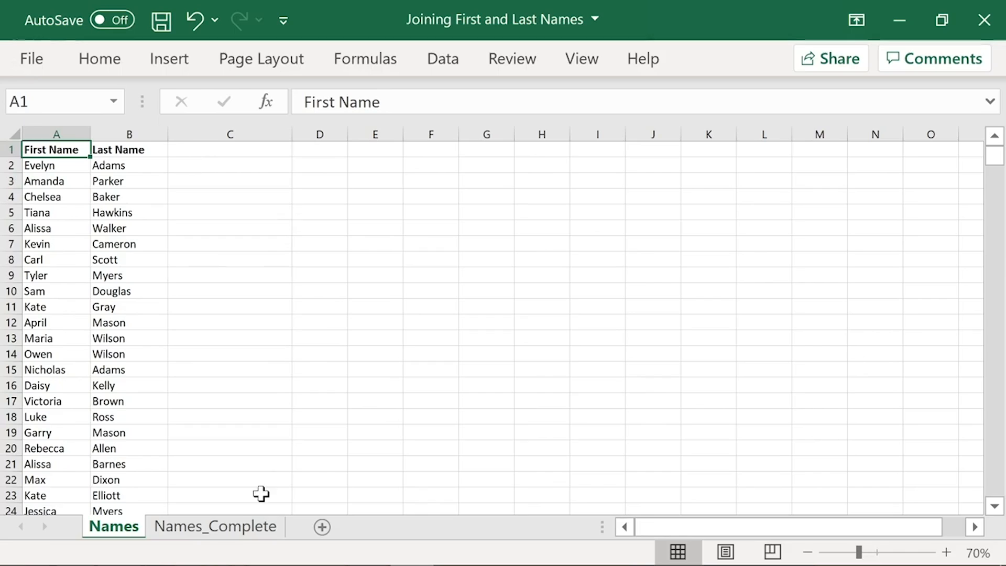
# Step: In the Joining First and Last Names workbook, view the Names_Complete sheet and add the header Full Name in C1 of the Names sheet
pyautogui.click(243, 526)
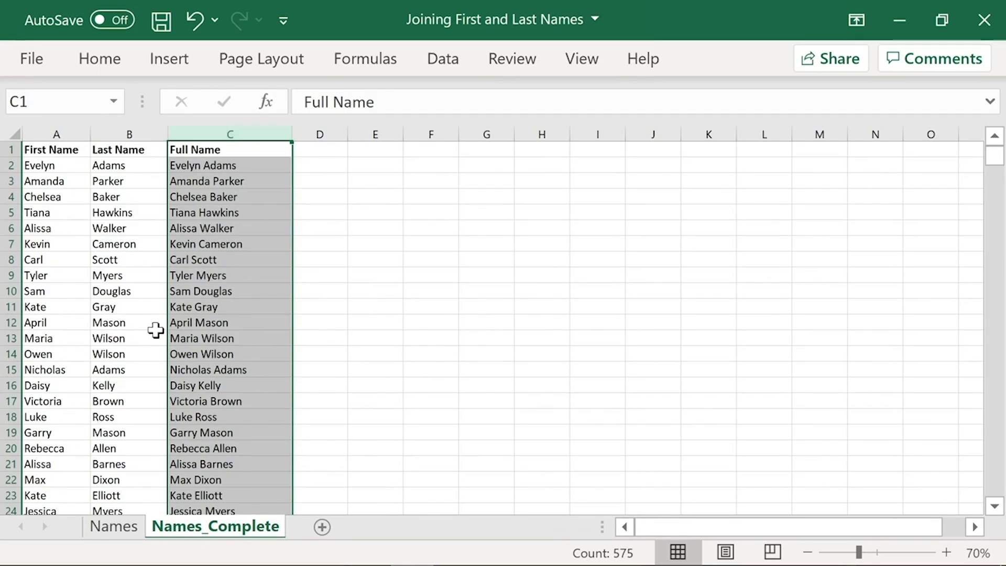
pyautogui.click(116, 526)
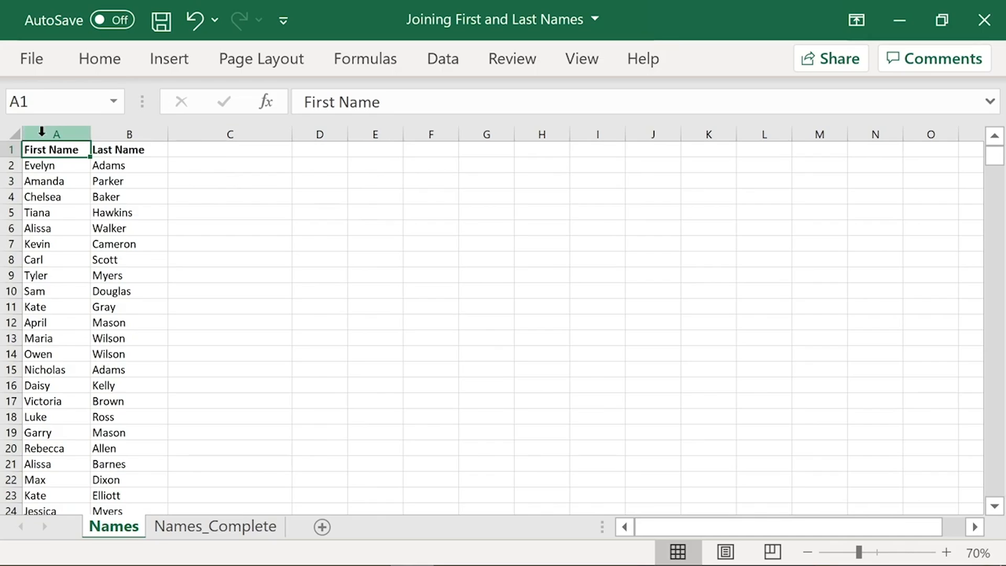
pyautogui.click(233, 150)
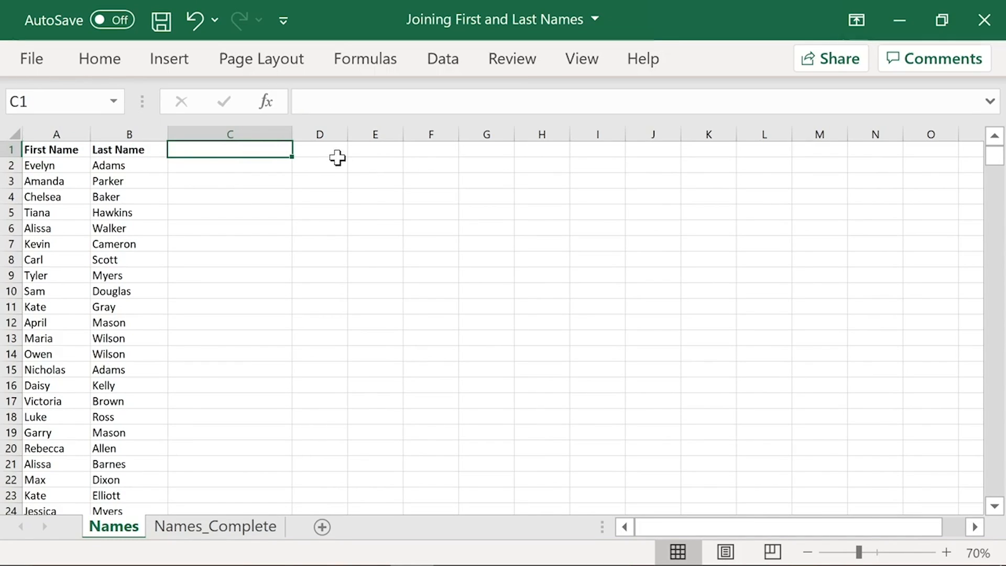
pyautogui.write('Full Name')
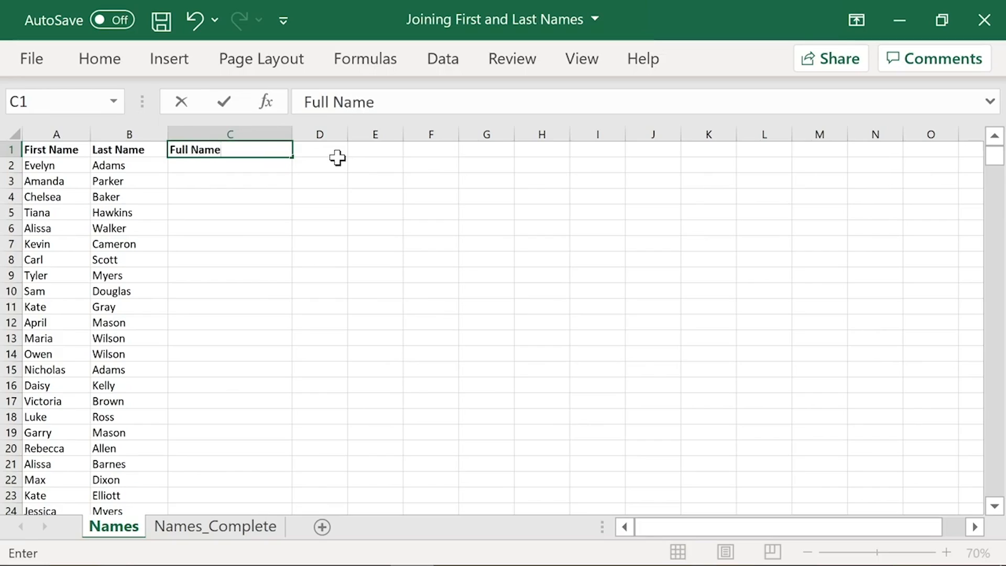
pyautogui.press('Return')
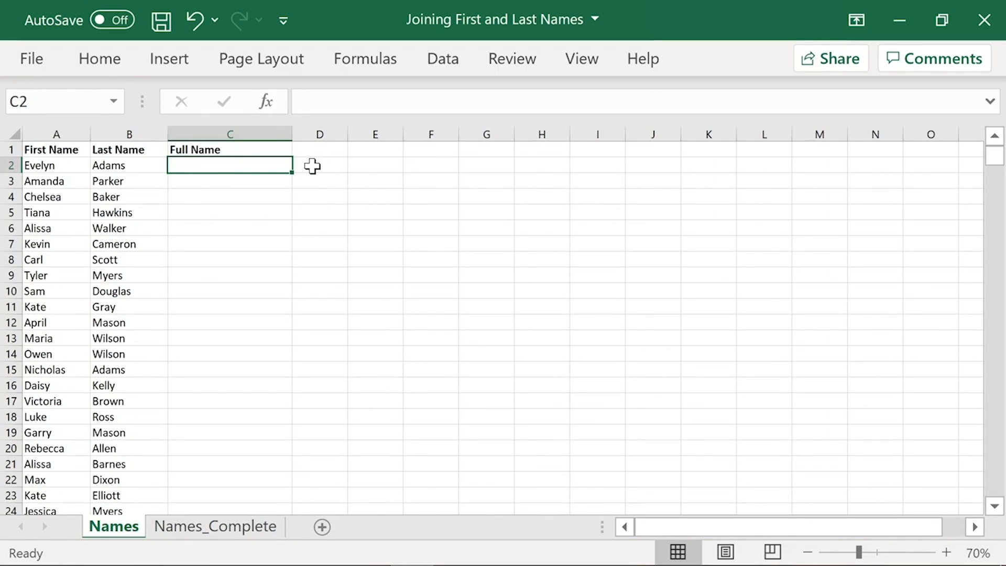
# Step: Enter the formula =CONCATENATE(A2,B2) in C2 to join the first and last names
pyautogui.write('=CO')
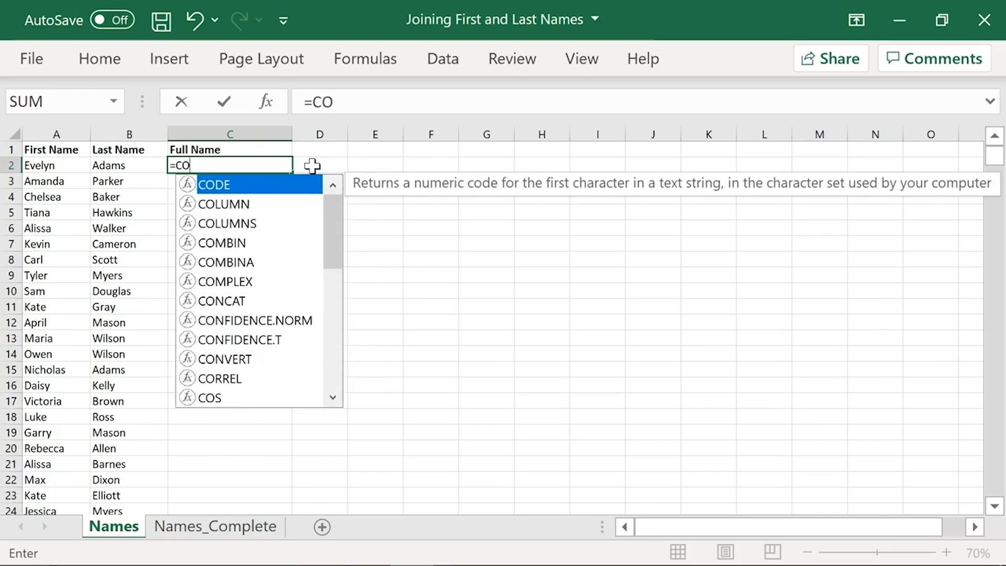
pyautogui.write('NCAT')
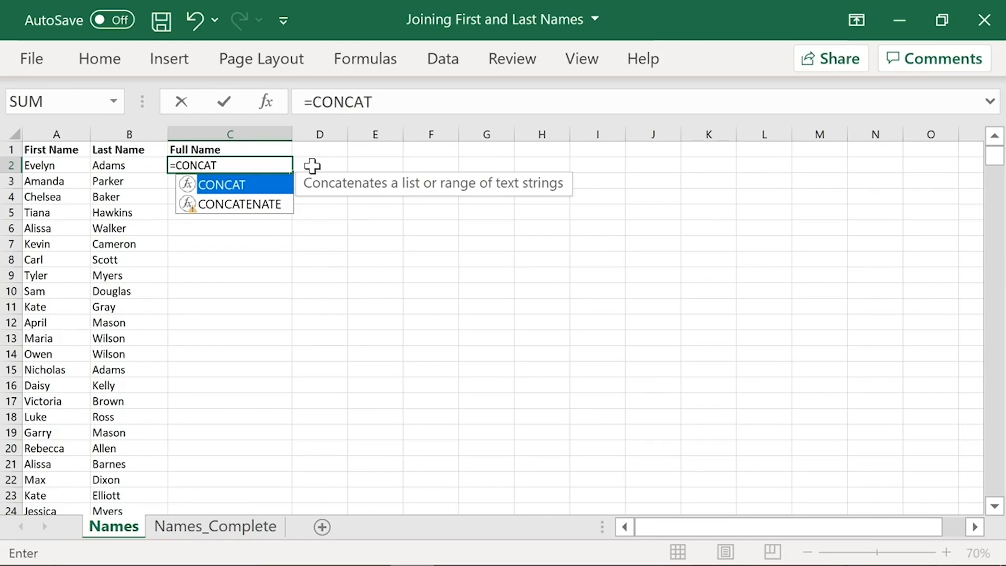
pyautogui.press('Down')
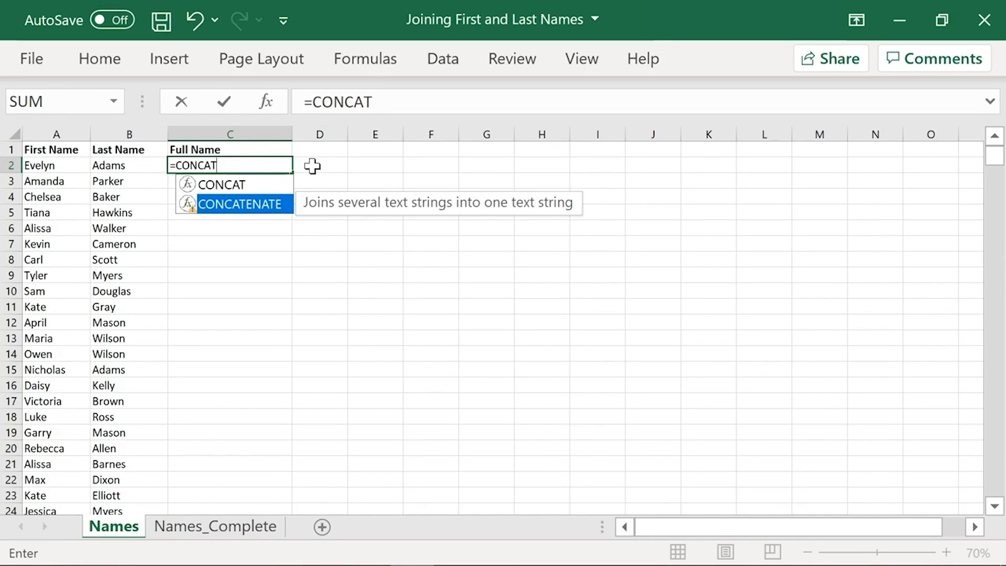
pyautogui.press('Tab')
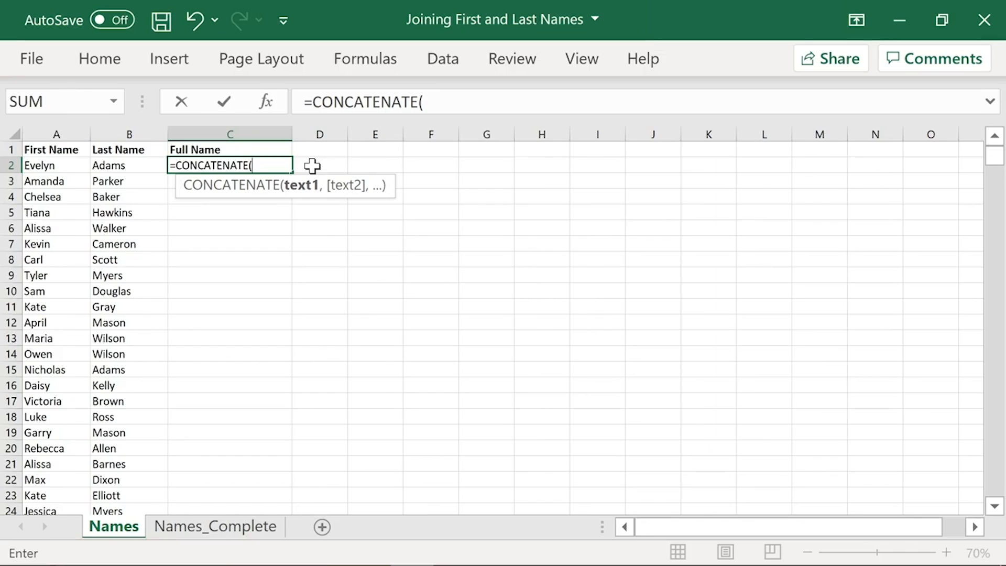
pyautogui.click(61, 165)
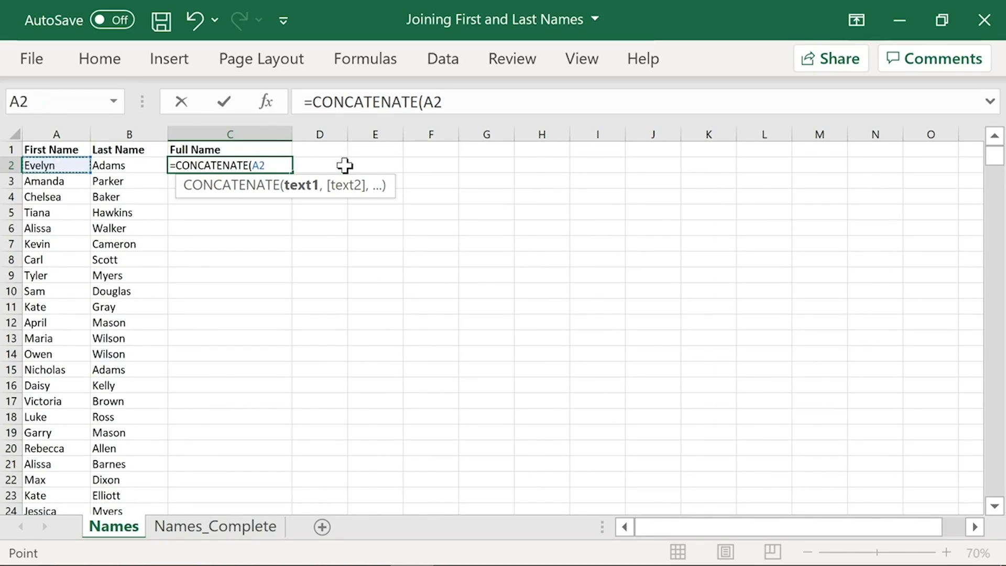
pyautogui.write(',')
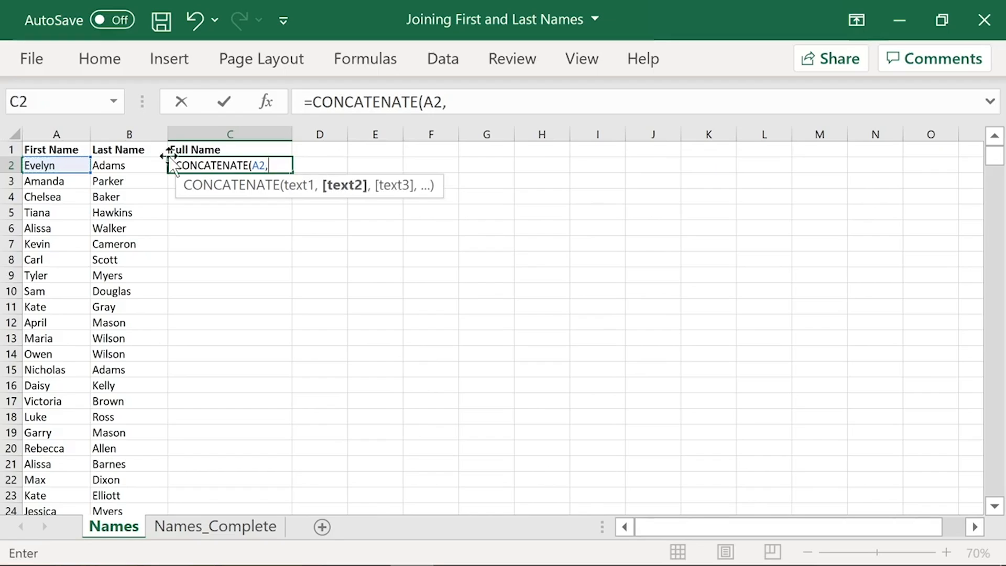
pyautogui.click(129, 164)
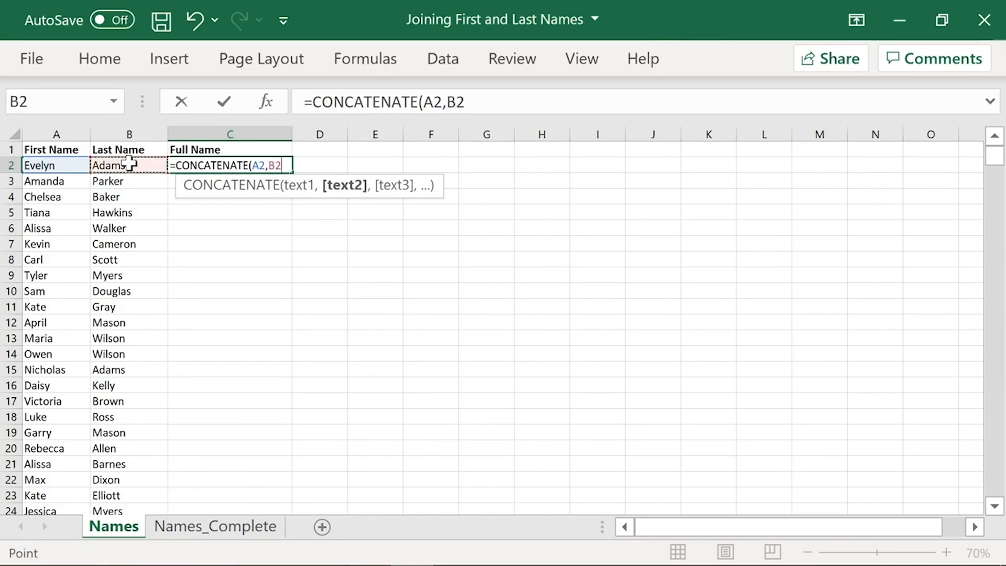
pyautogui.write(')')
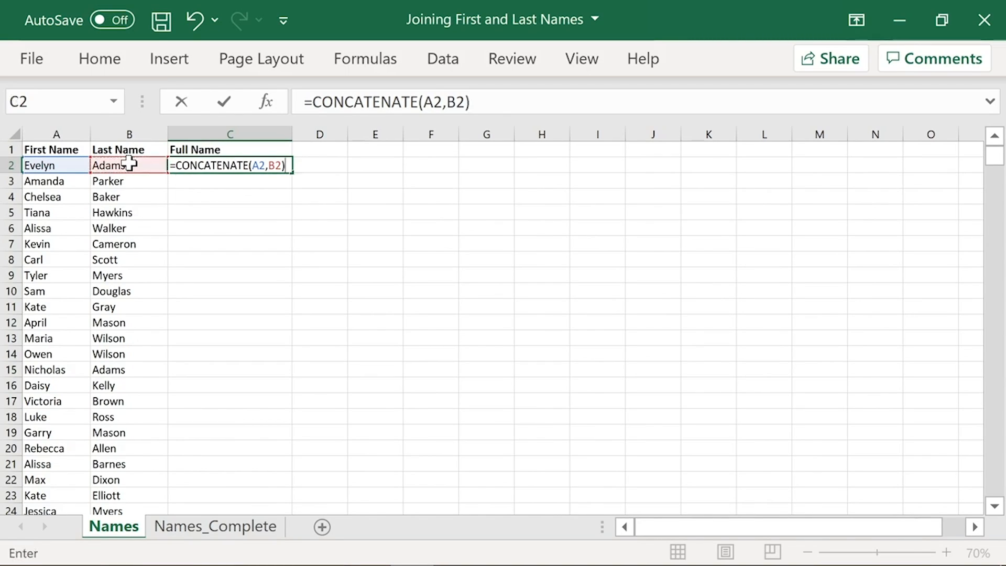
pyautogui.press('Return')
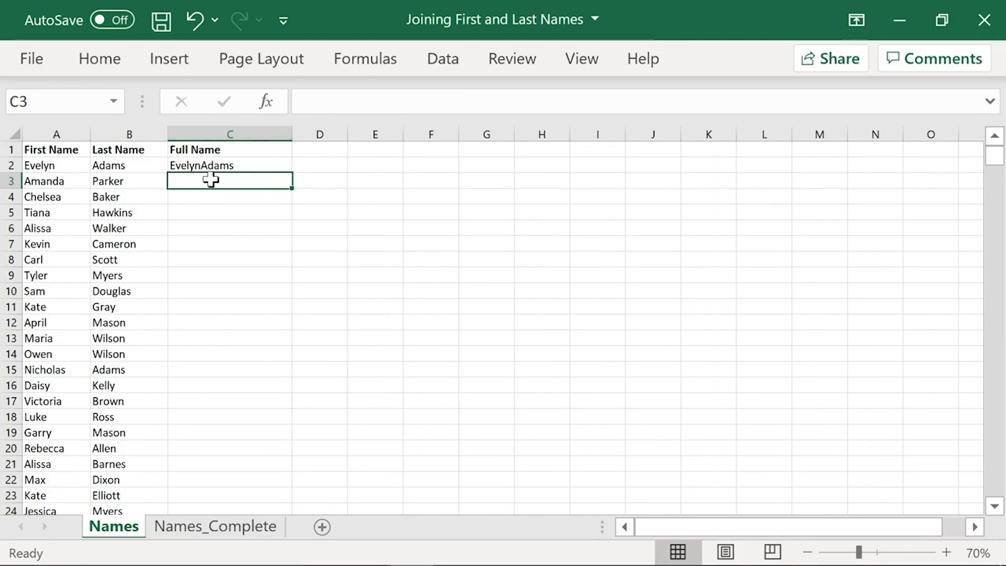
# Step: Insert a quoted space as the second argument of the C2 formula, making it =CONCATENATE(A2," ",B2)
pyautogui.click(263, 164)
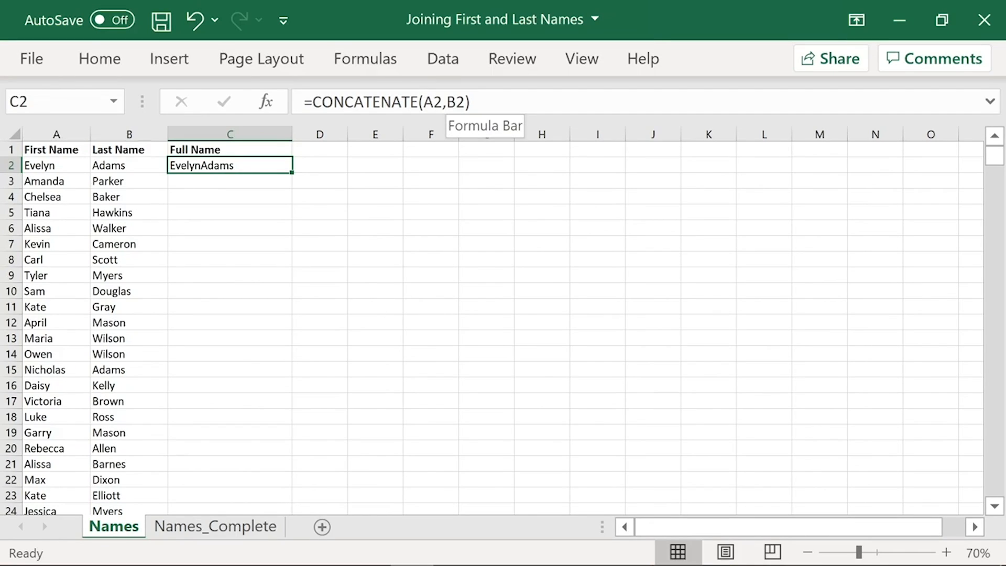
pyautogui.click(446, 101)
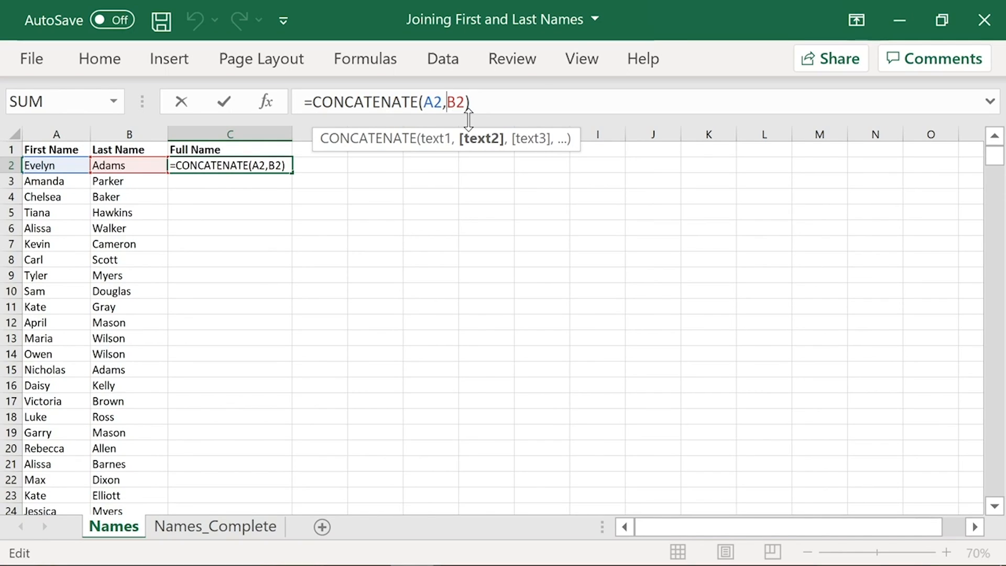
pyautogui.write('" ')
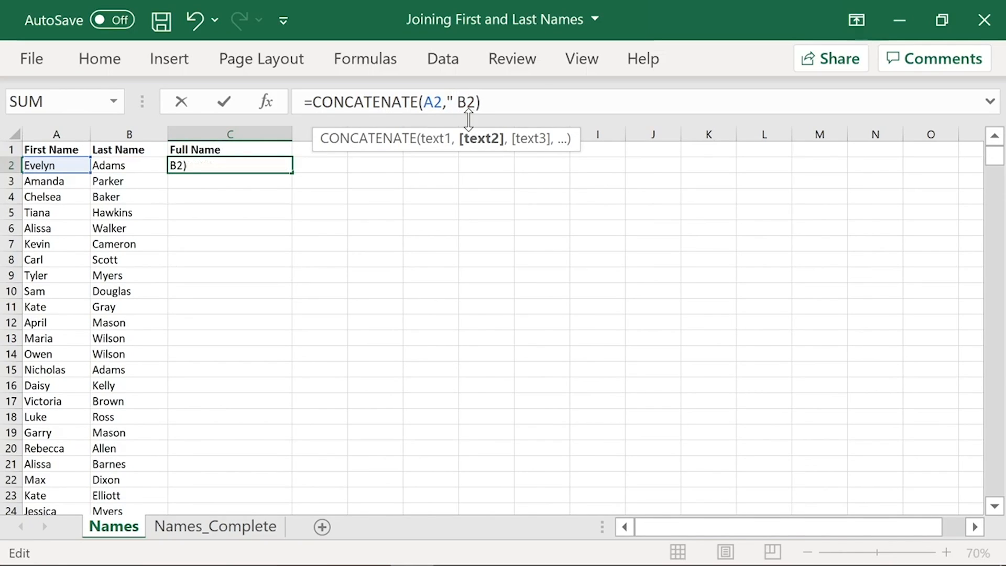
pyautogui.write('"')
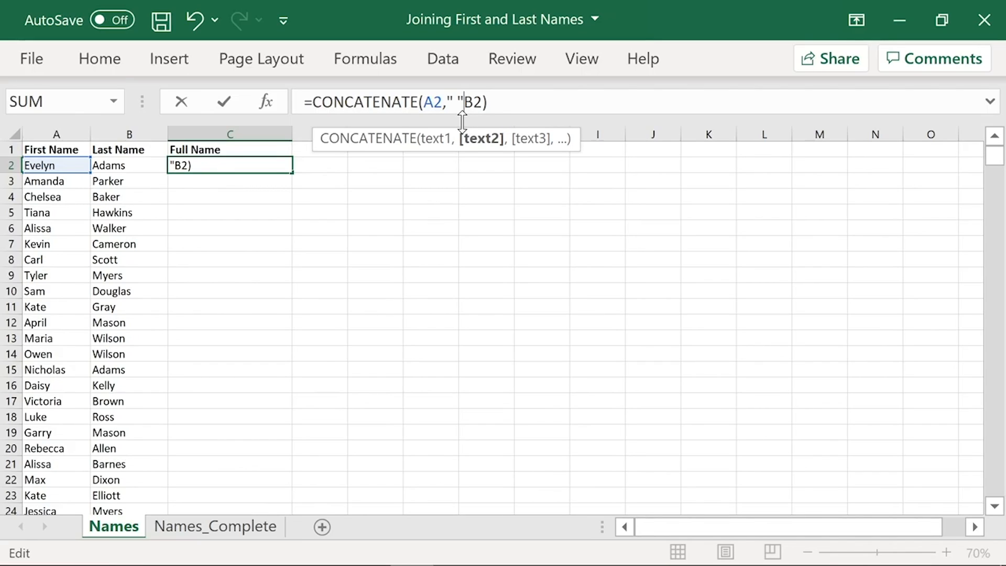
pyautogui.write(',')
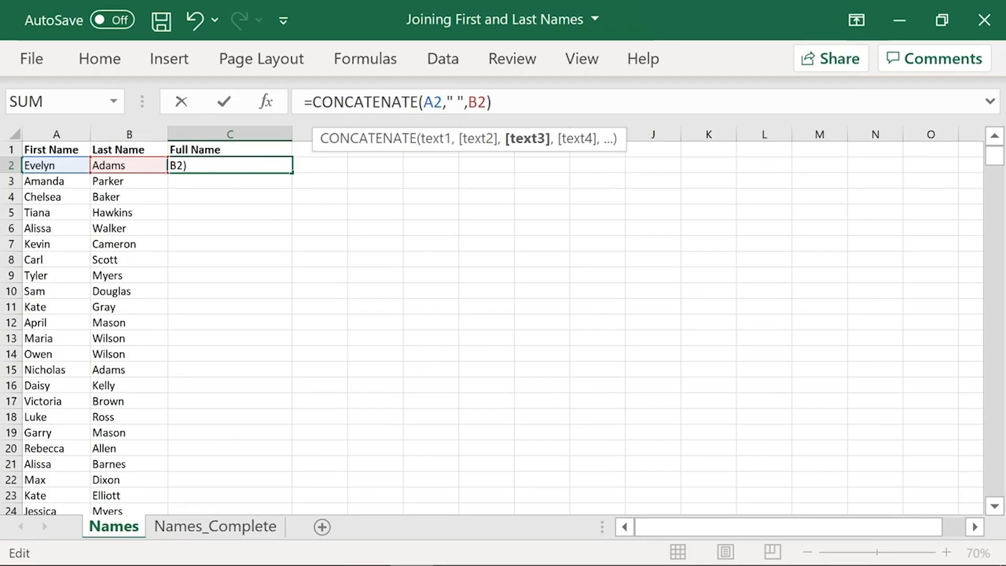
pyautogui.click(433, 102)
pyautogui.click(453, 101)
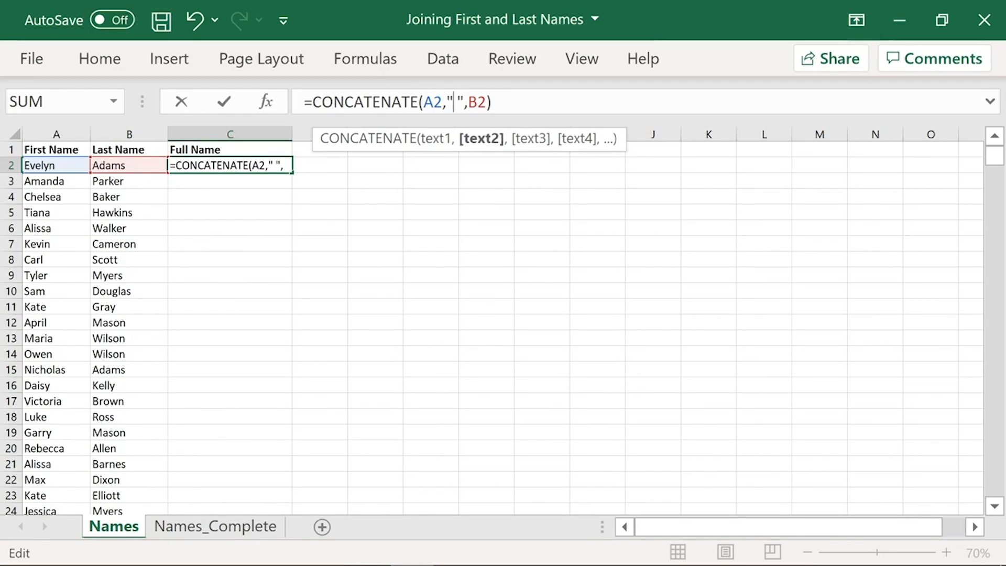
pyautogui.click(477, 102)
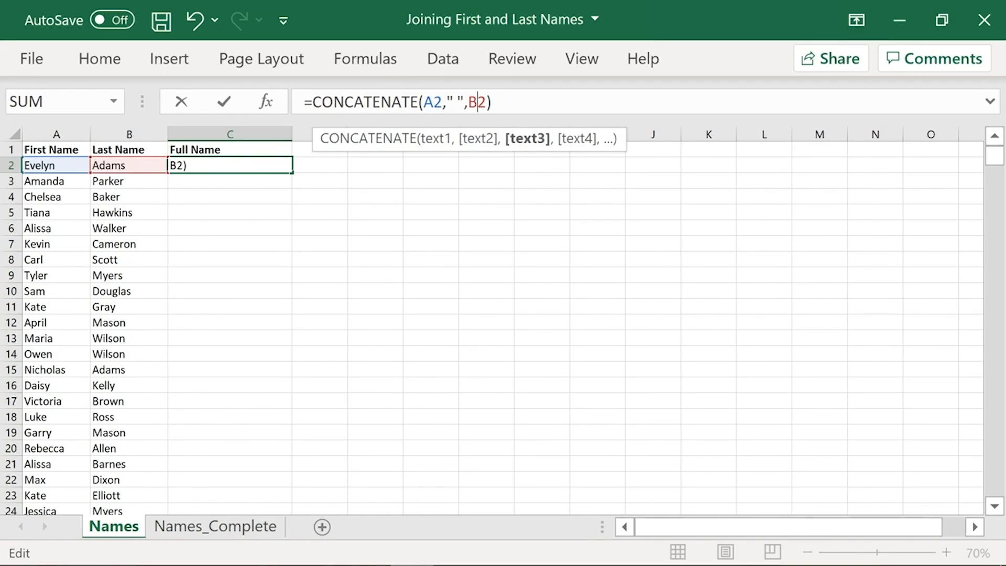
pyautogui.press('Return')
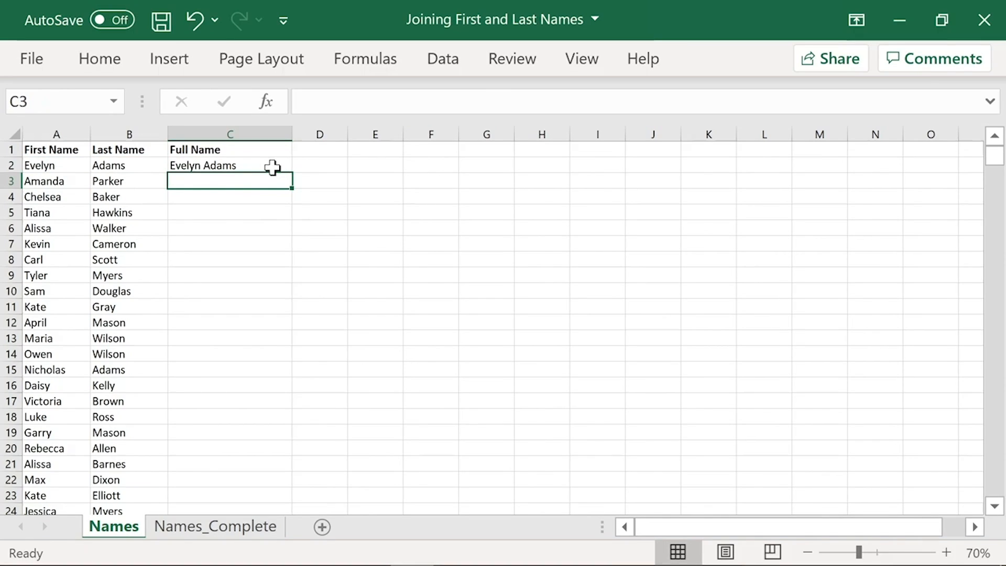
# Step: Fill the CONCATENATE formula from C2 down the Full Name column and review the joined names
pyautogui.click(213, 167)
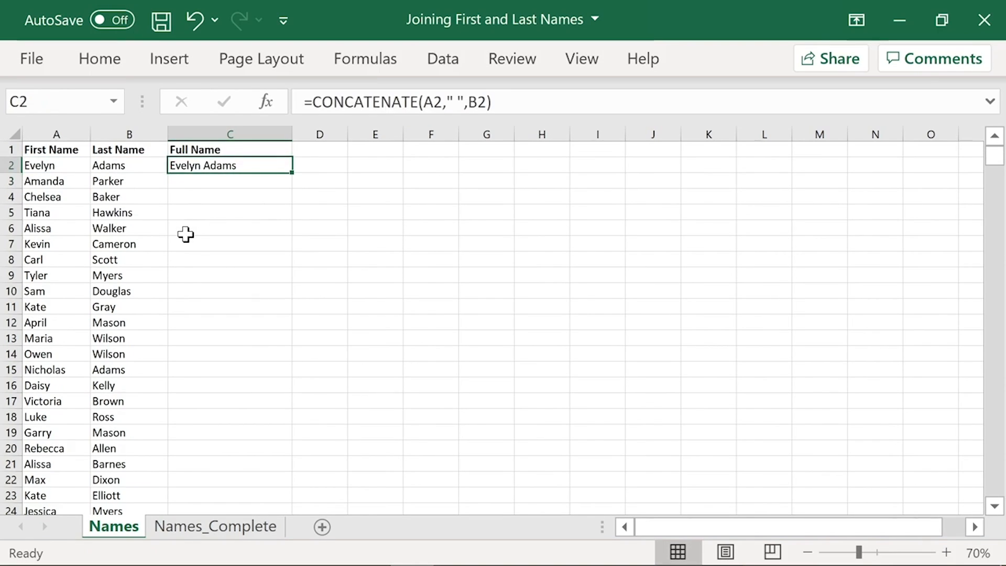
pyautogui.scroll(-19, 196, 253)
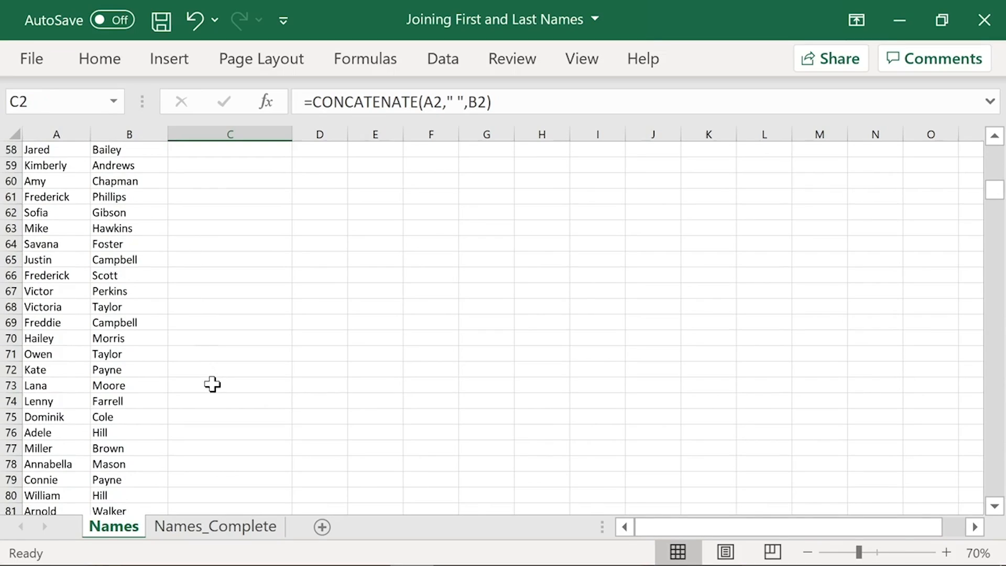
pyautogui.scroll(19, 225, 366)
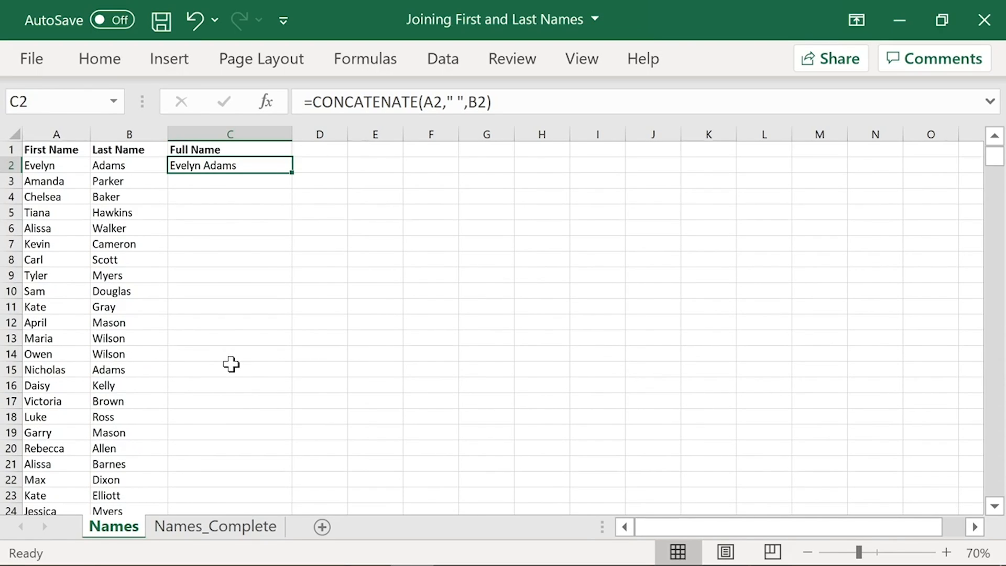
pyautogui.doubleClick(292, 175)
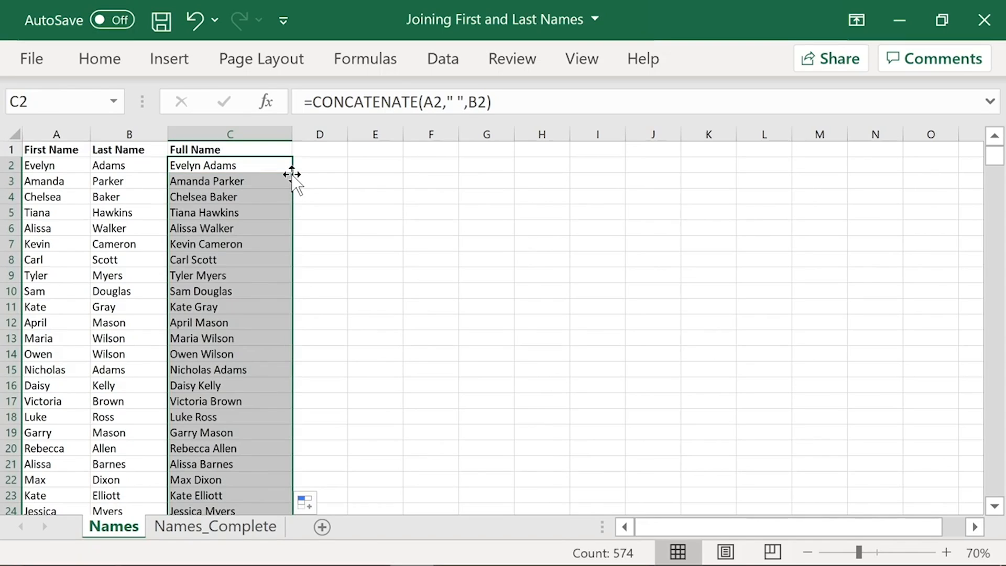
pyautogui.click(231, 144)
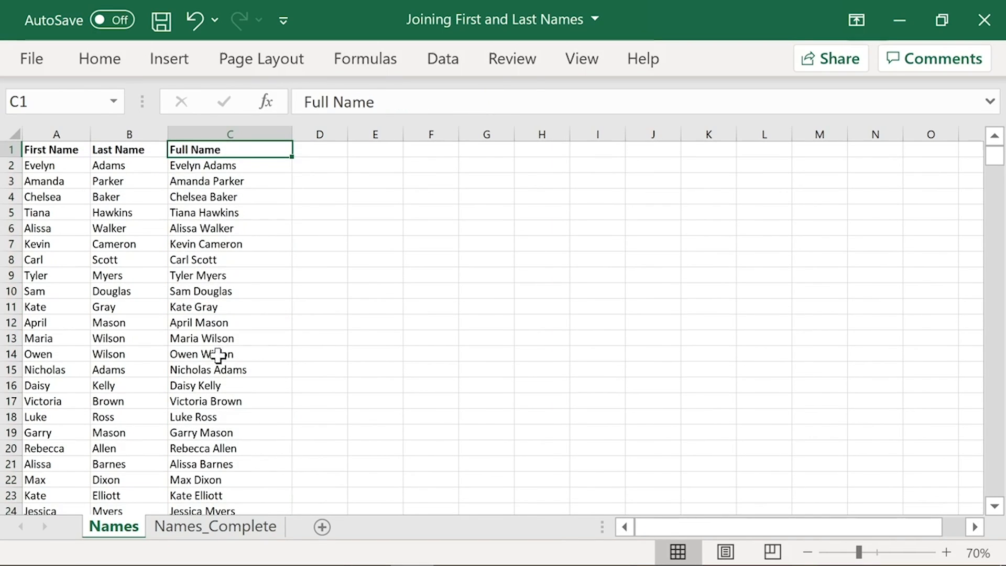
pyautogui.scroll(-6, 219, 356)
pyautogui.scroll(-7, 219, 356)
pyautogui.scroll(13, 220, 359)
# Step: Clear the CONCATENATE formulas from the Full Name column and enter =A2&" "&B2 in C2
pyautogui.click(268, 165)
pyautogui.hotkey('ctrl', 'y')
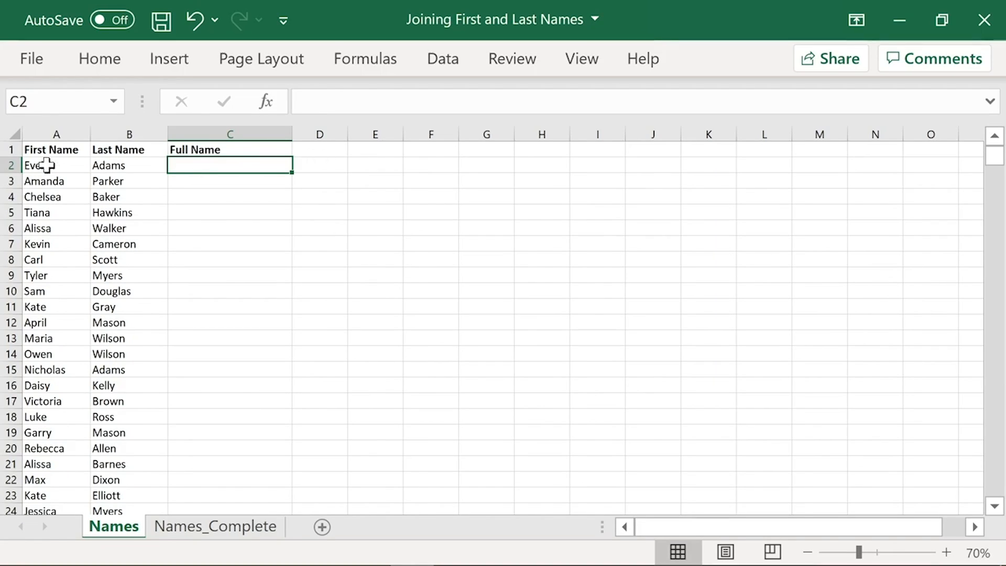
pyautogui.write('=')
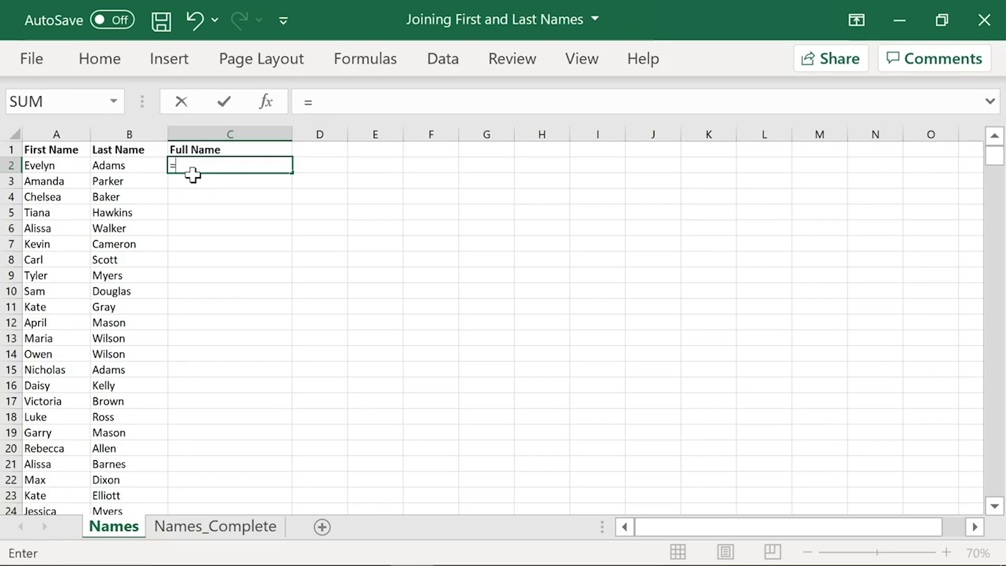
pyautogui.click(62, 164)
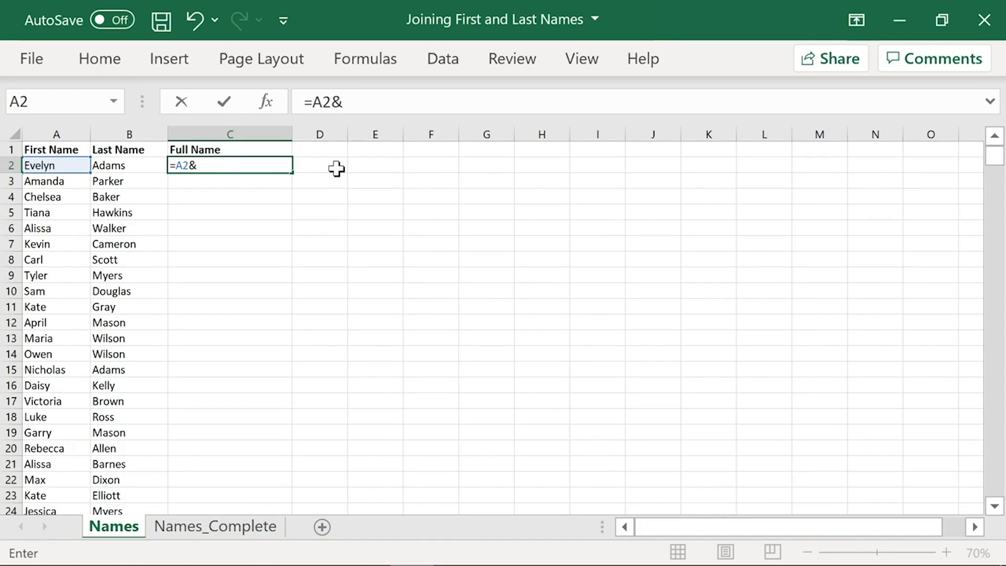
pyautogui.write('" "&')
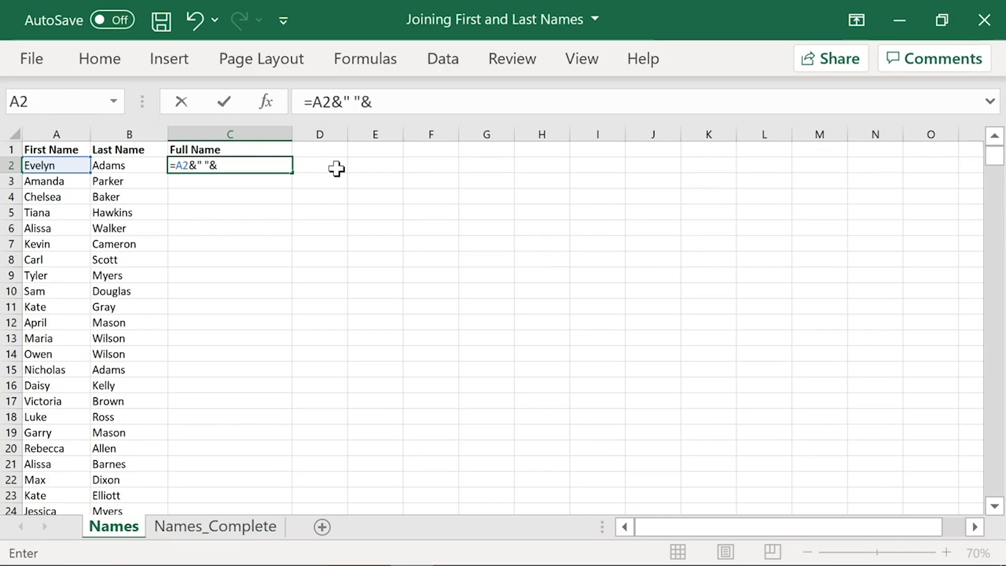
pyautogui.click(110, 167)
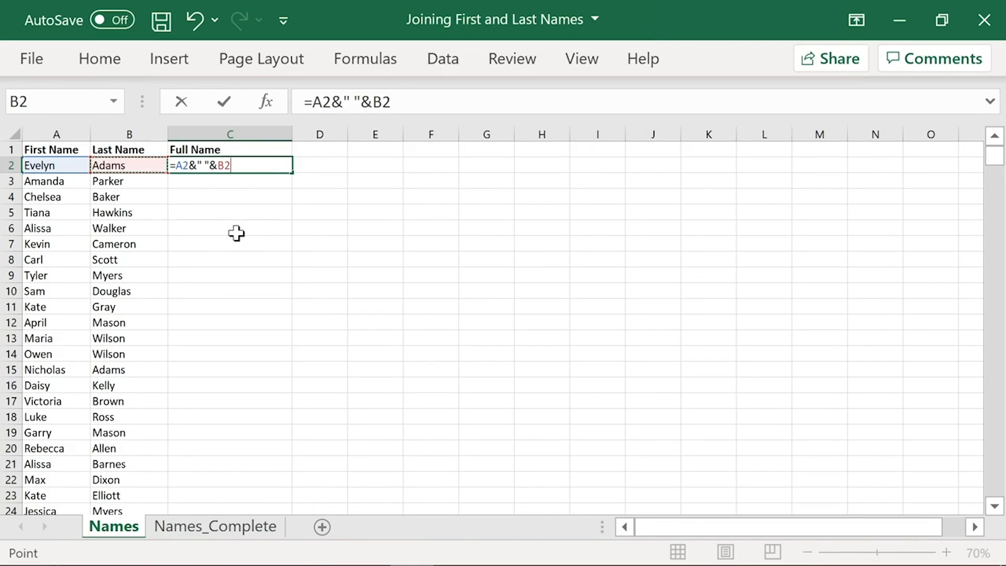
pyautogui.press('Return')
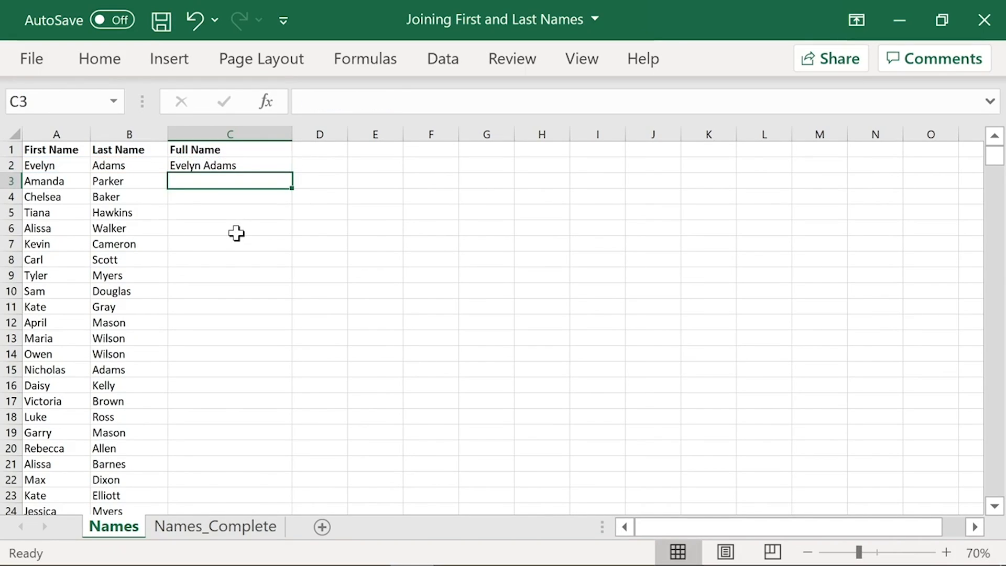
# Step: Fill the ampersand formula from C2 down the Full Name column and check the joined names
pyautogui.click(250, 165)
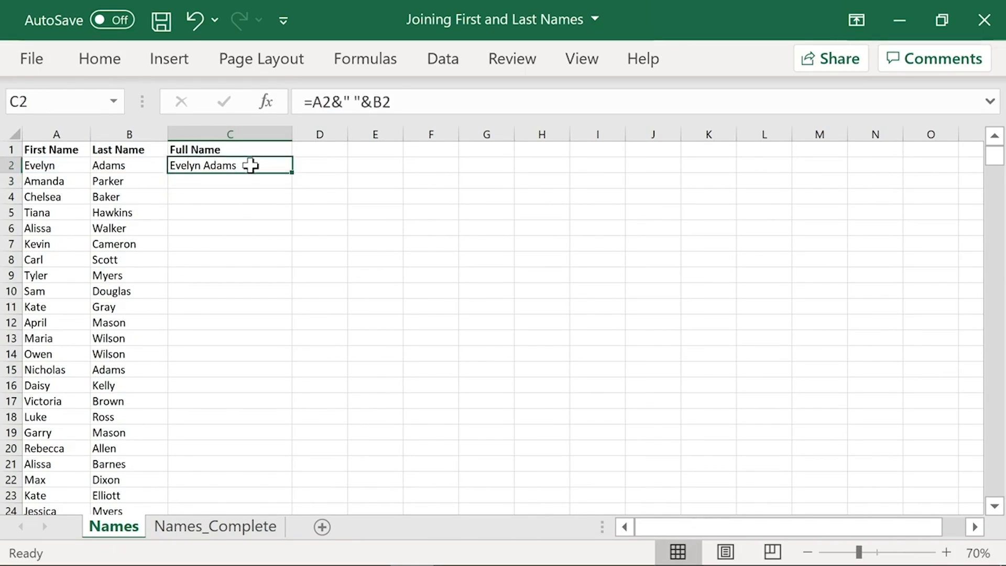
pyautogui.doubleClick(290, 172)
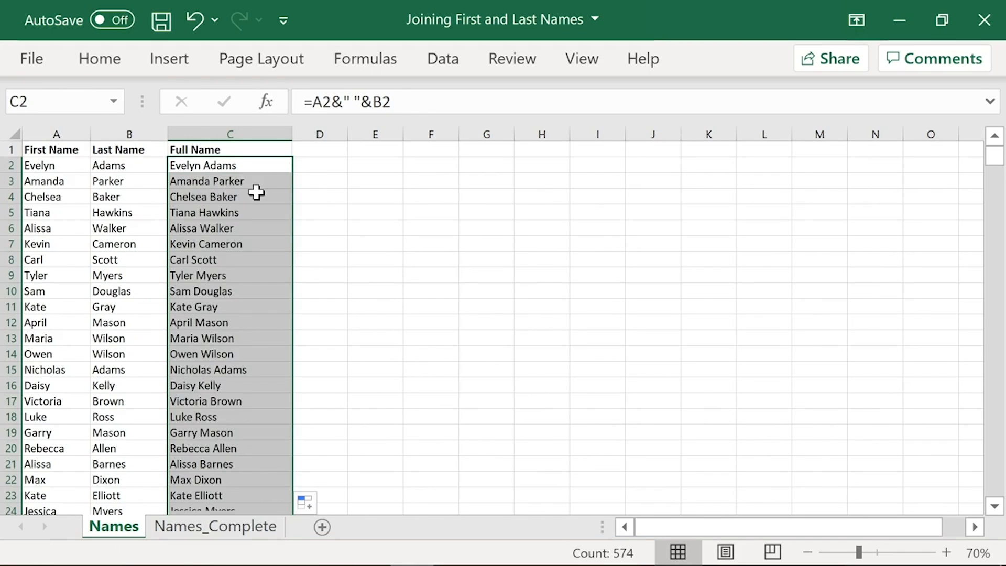
pyautogui.scroll(-1, 193, 343)
pyautogui.scroll(-15, 193, 343)
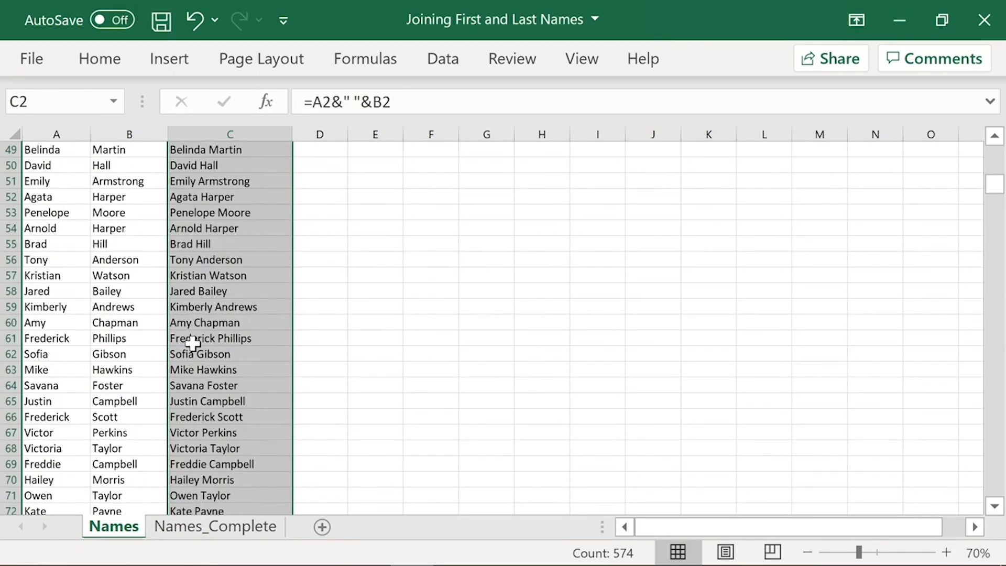
pyautogui.scroll(1, 194, 343)
pyautogui.scroll(15, 193, 344)
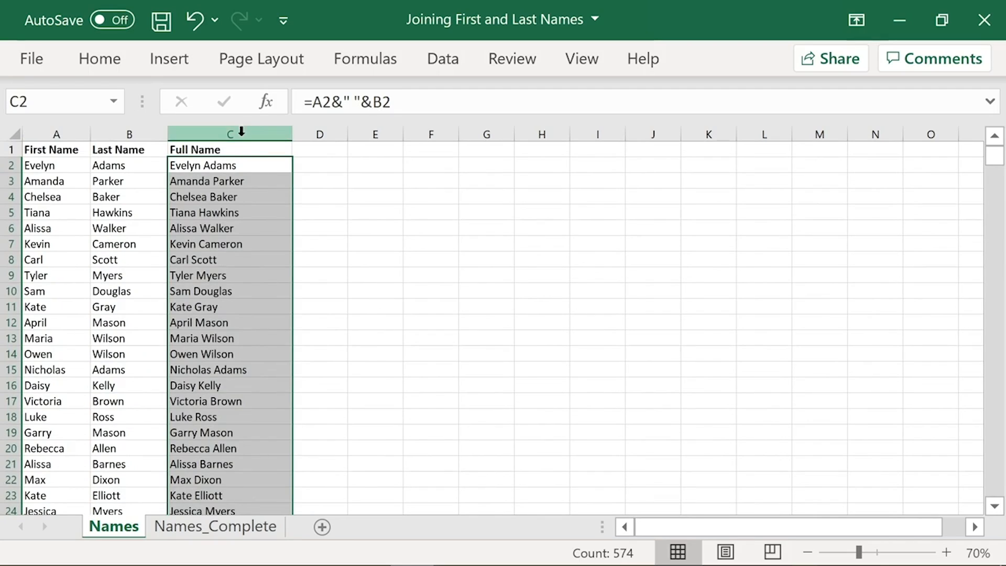
pyautogui.click(235, 165)
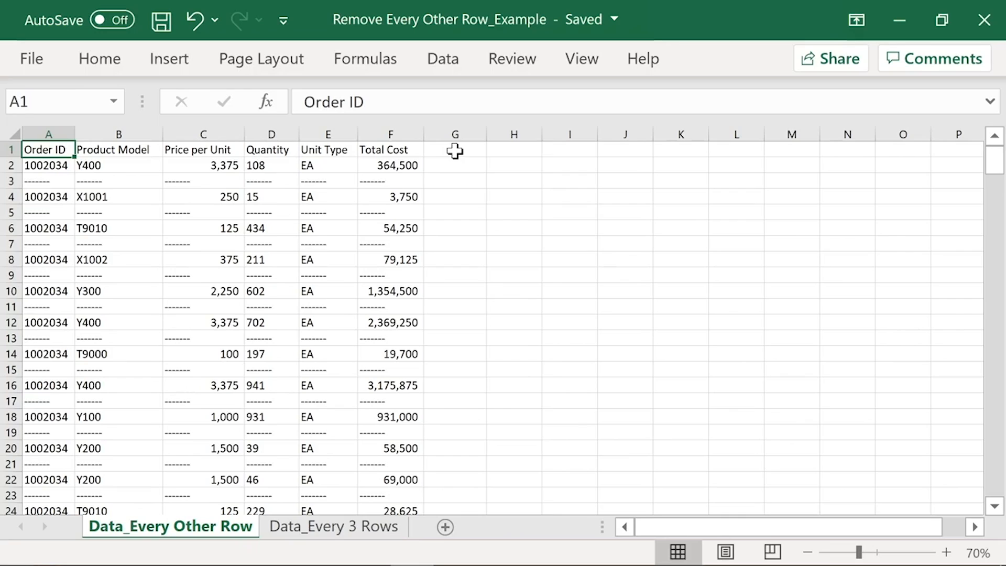
# Step: Enter the alternating flags 1, 0, 1, 0 in G2:G5 beside the order data
pyautogui.click(453, 167)
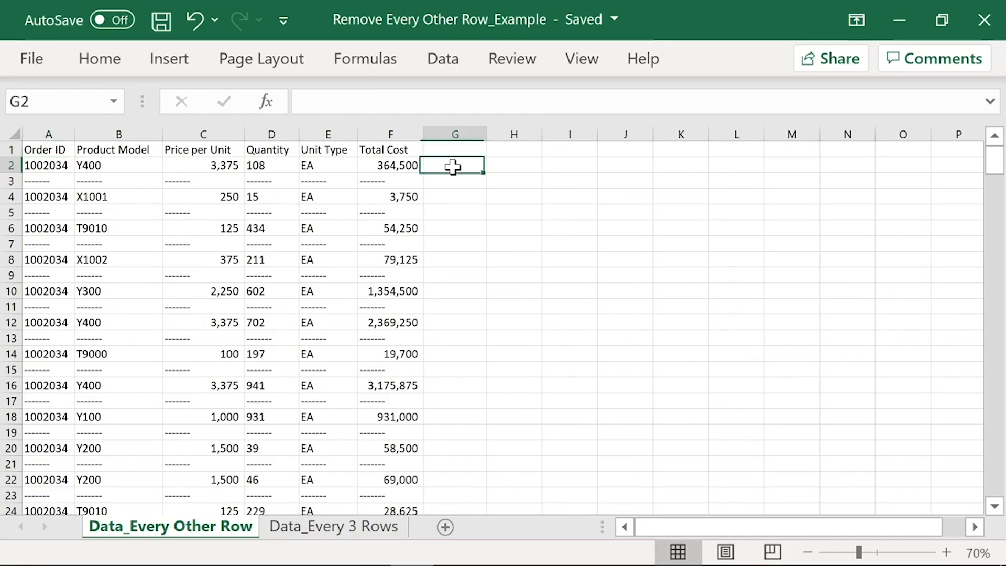
pyautogui.write('1')
pyautogui.press('Return')
pyautogui.write('0')
pyautogui.press('Return')
pyautogui.write('10')
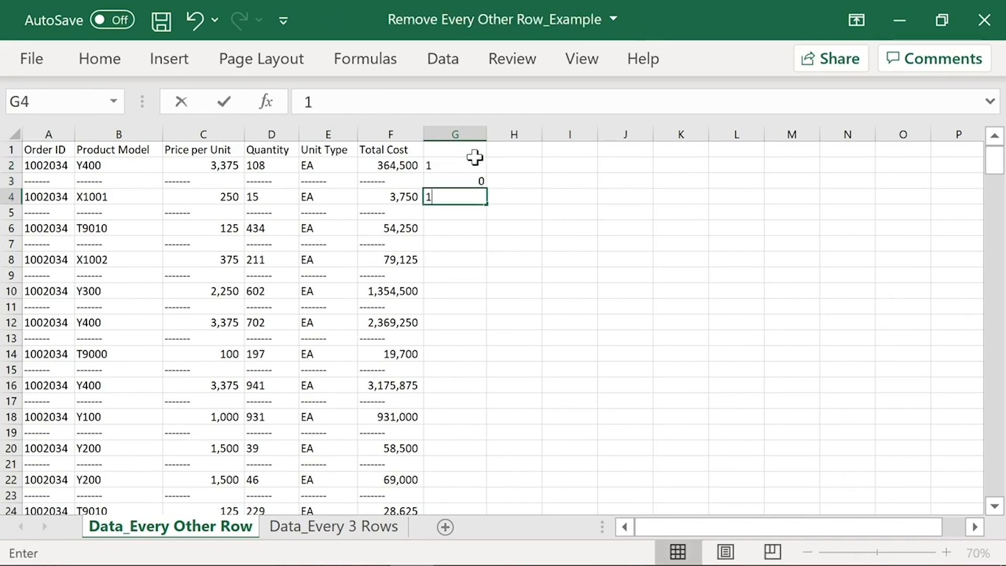
pyautogui.press('Return')
pyautogui.write('0')
pyautogui.press('Return')
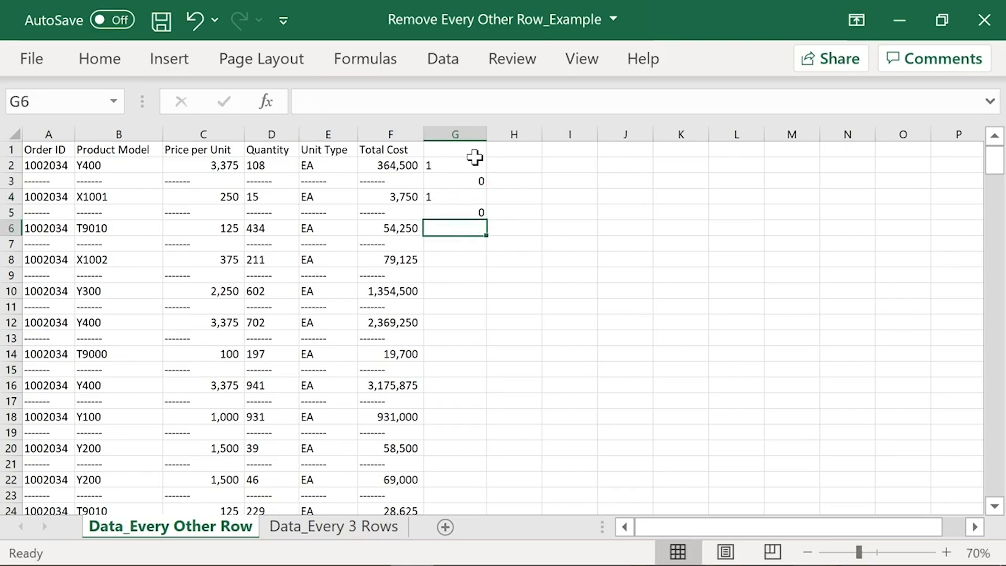
pyautogui.moveTo(472, 167); pyautogui.dragTo(469, 369)
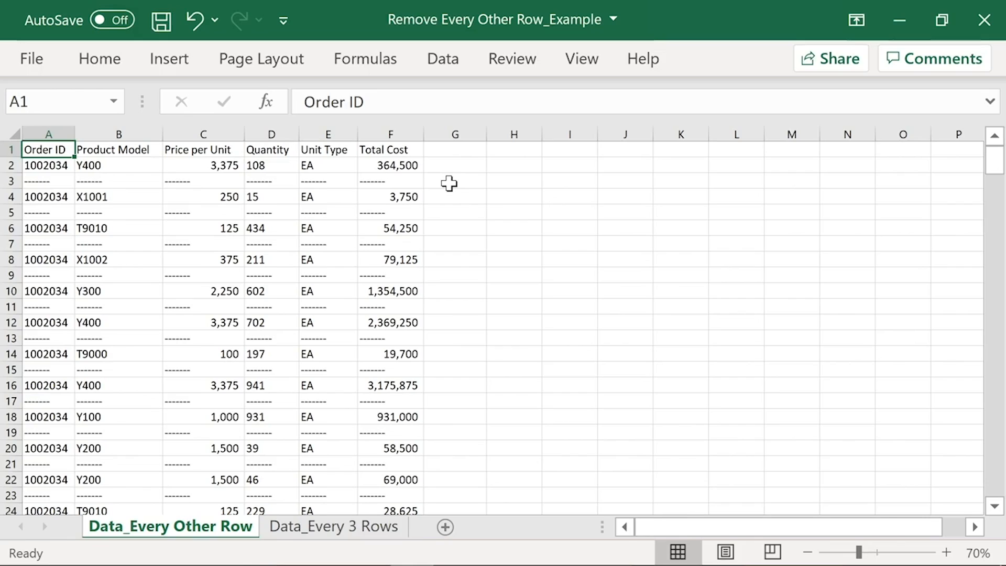
# Step: Examine the alternating pattern of order rows and dashed separator rows, from row 2 through row 11
pyautogui.click(10, 181)
pyautogui.click(9, 212)
pyautogui.click(10, 242)
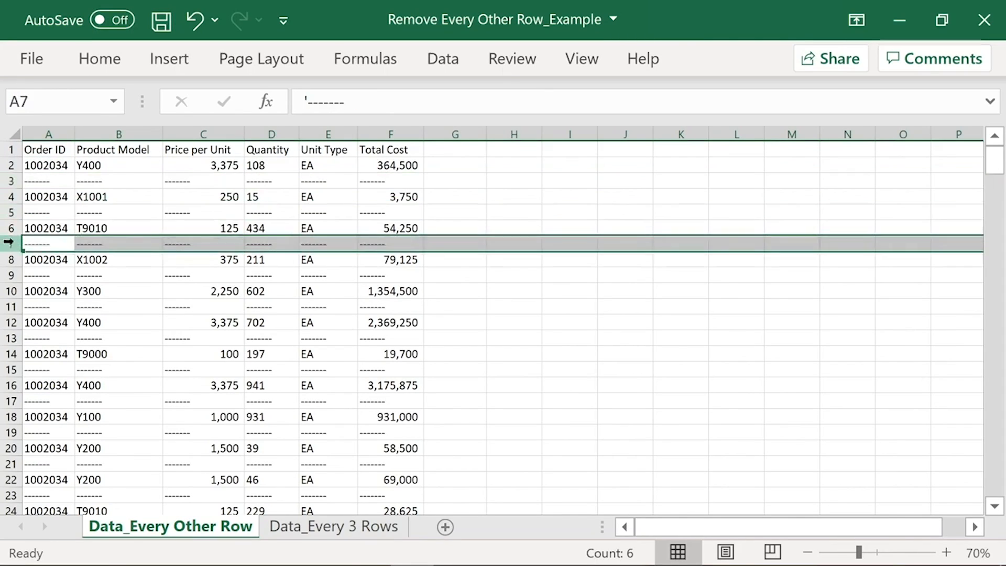
pyautogui.click(10, 275)
pyautogui.click(5, 308)
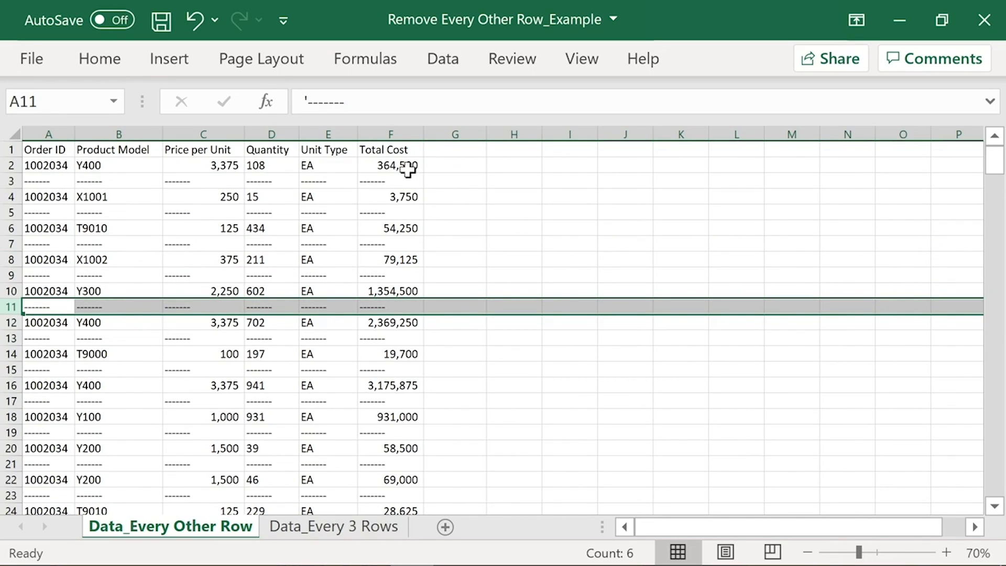
pyautogui.moveTo(406, 166); pyautogui.dragTo(272, 165)
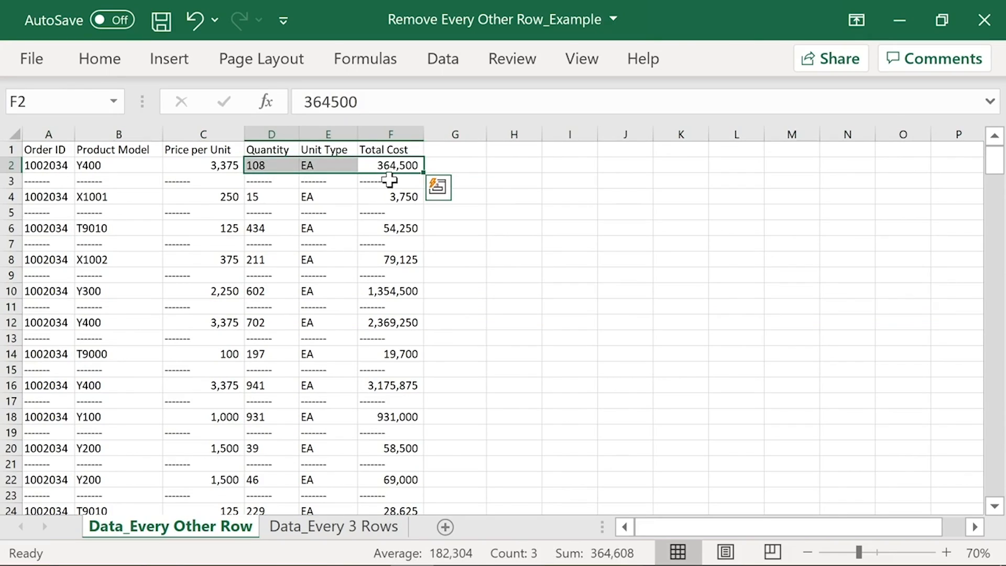
pyautogui.moveTo(390, 180); pyautogui.dragTo(266, 181)
pyautogui.moveTo(373, 195); pyautogui.dragTo(303, 194)
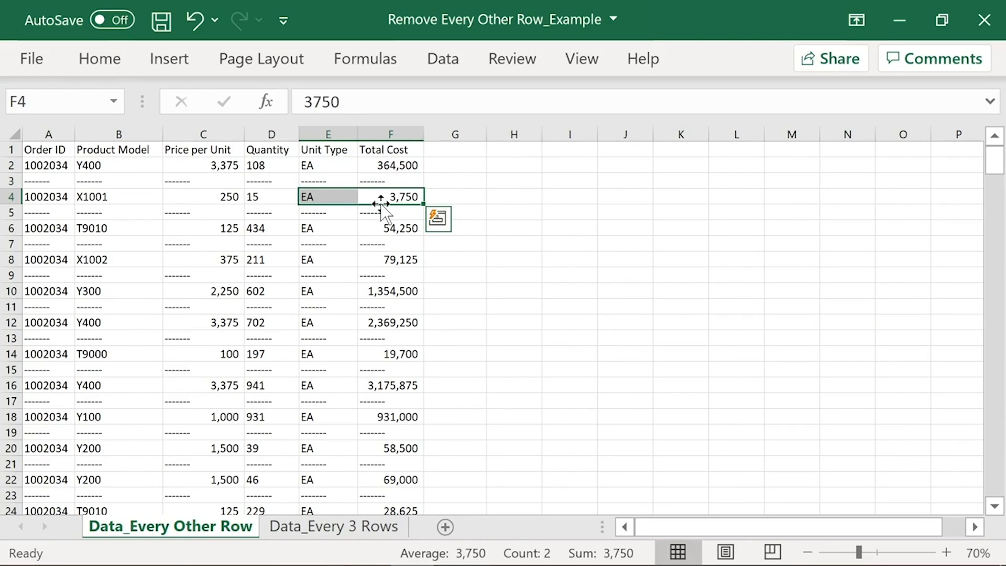
pyautogui.moveTo(387, 212); pyautogui.dragTo(265, 212)
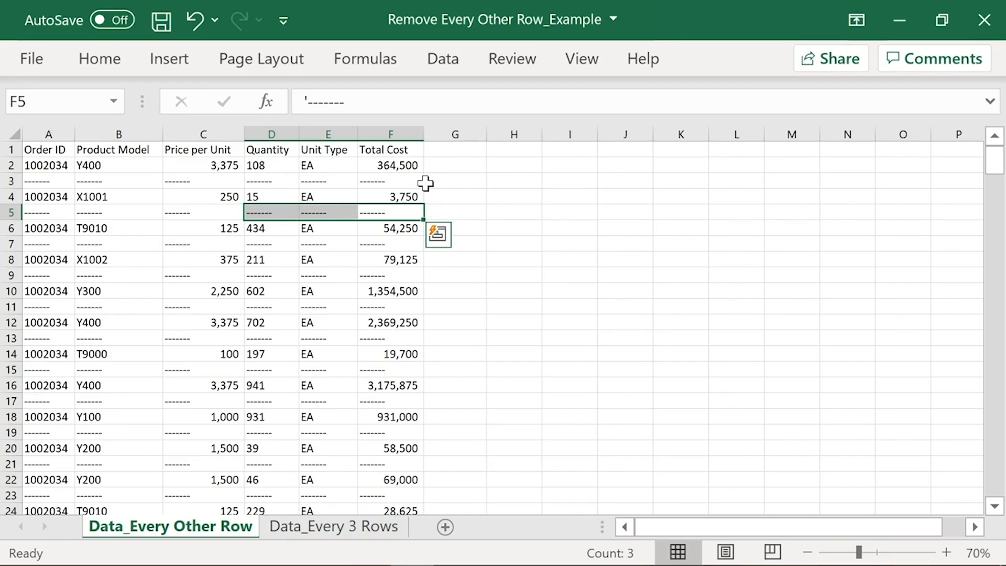
pyautogui.moveTo(407, 163); pyautogui.dragTo(245, 181)
# Step: Leave G2 blank and enter Delete in G3 as the flag for the first dashed row
pyautogui.click(438, 164)
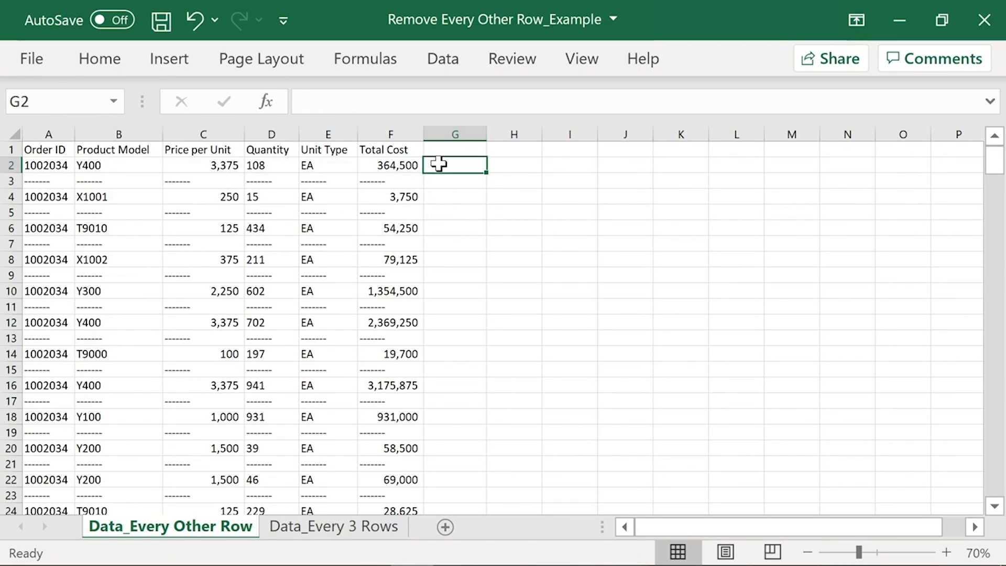
pyautogui.click(451, 181)
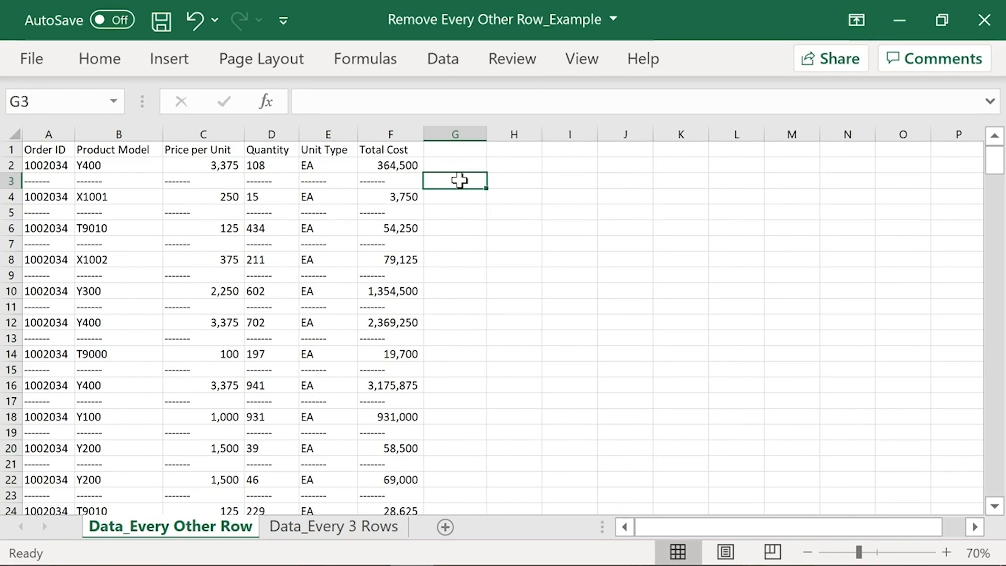
pyautogui.write('Delete')
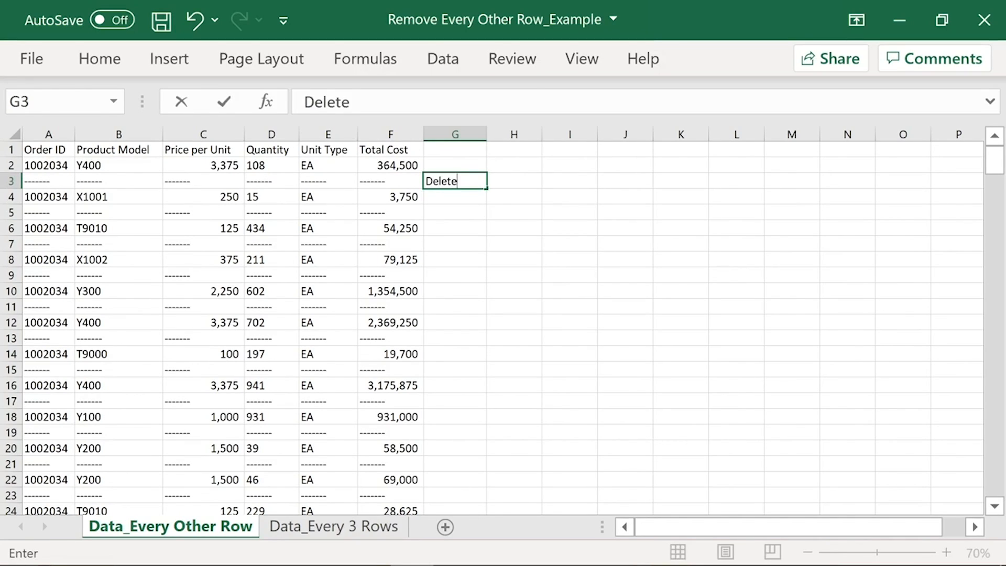
pyautogui.press('Return')
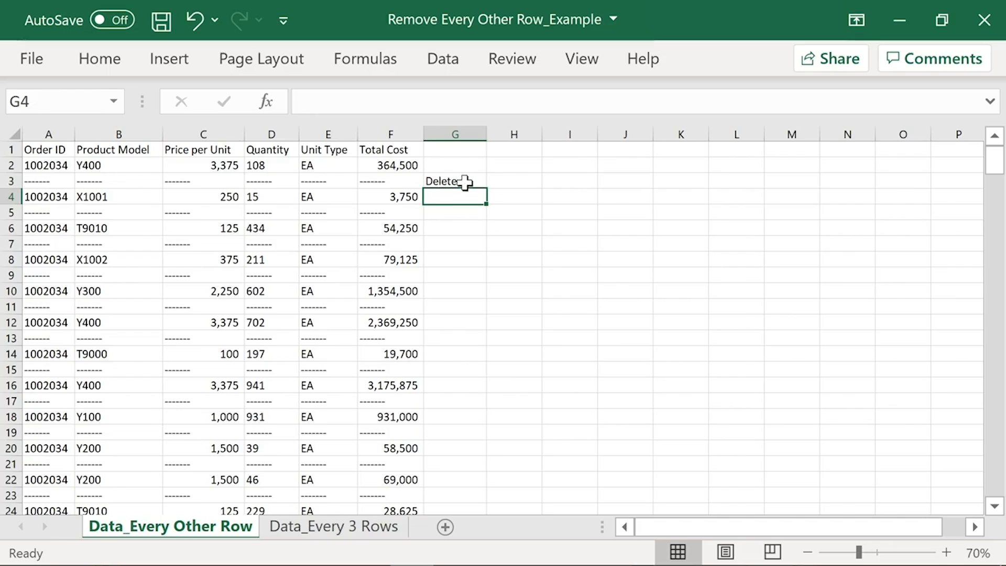
# Step: Try X as the flag in G3, and change it back to Delete
pyautogui.click(465, 182)
pyautogui.write('X')
pyautogui.press('Return')
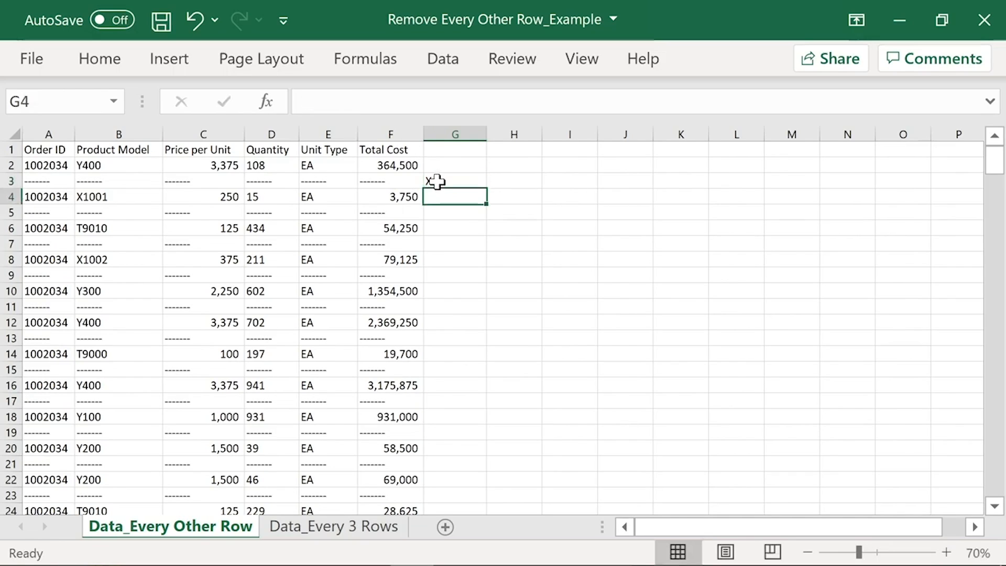
pyautogui.click(437, 181)
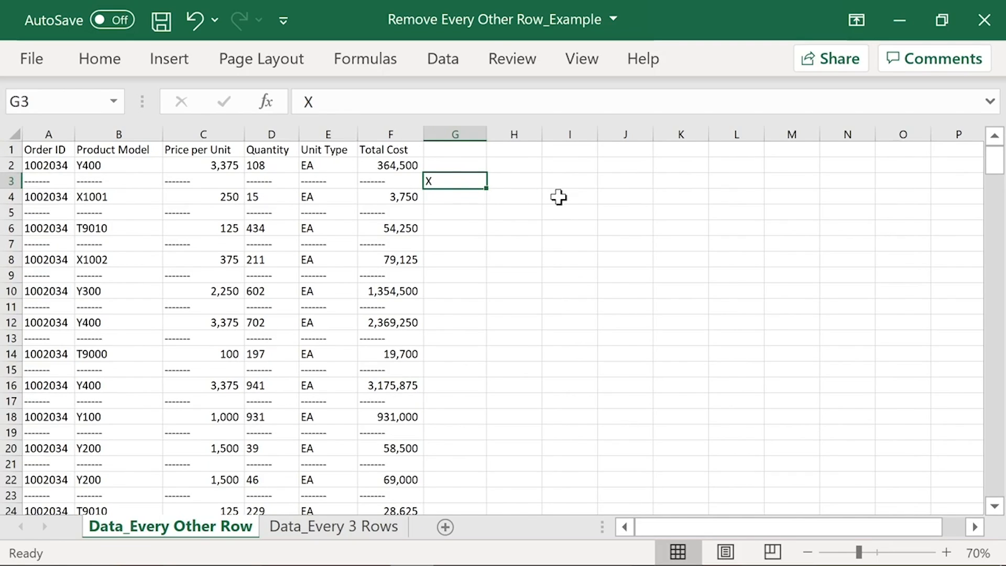
pyautogui.write('Delete')
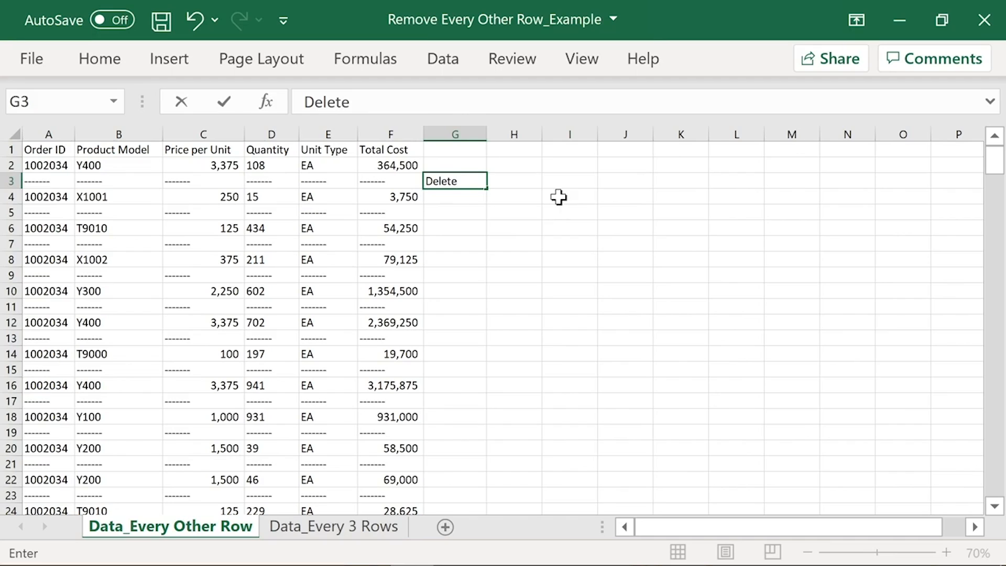
pyautogui.press('Return')
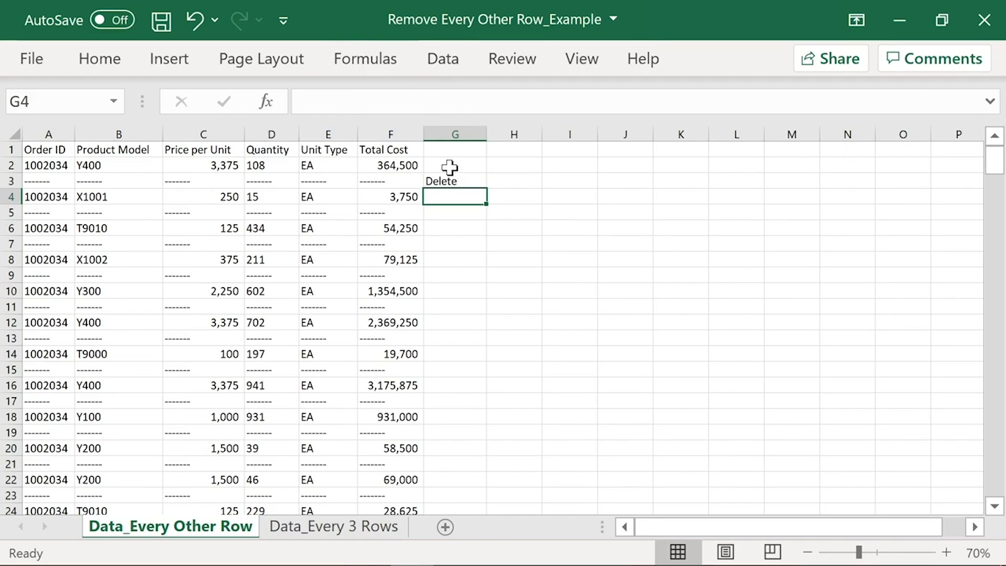
# Step: Fill the blank and Delete pattern from G2:G3 down column G to the end of the data and check the flags
pyautogui.scroll(-20, 444, 334)
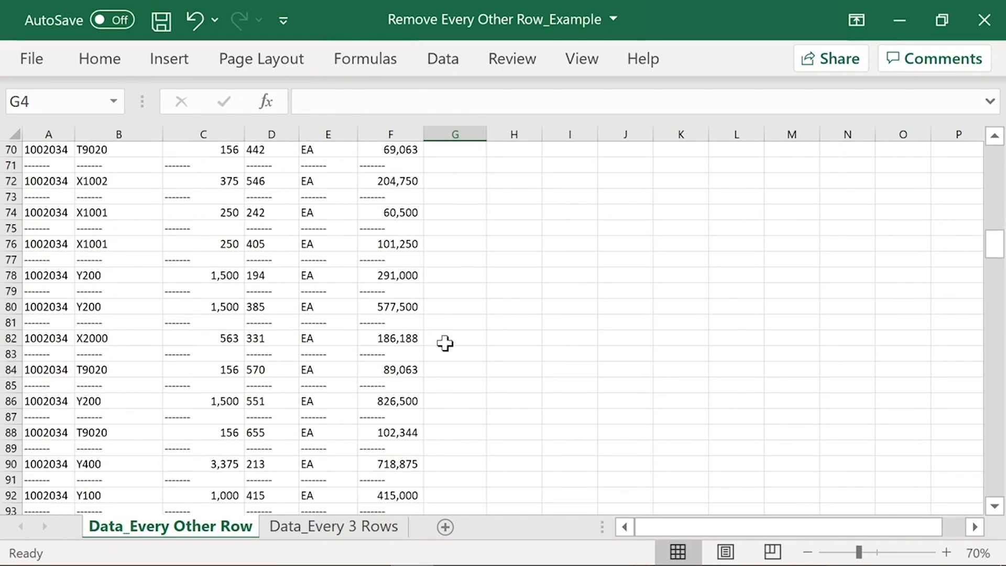
pyautogui.scroll(-7, 451, 392)
pyautogui.scroll(20, 450, 392)
pyautogui.moveTo(457, 166); pyautogui.dragTo(459, 173)
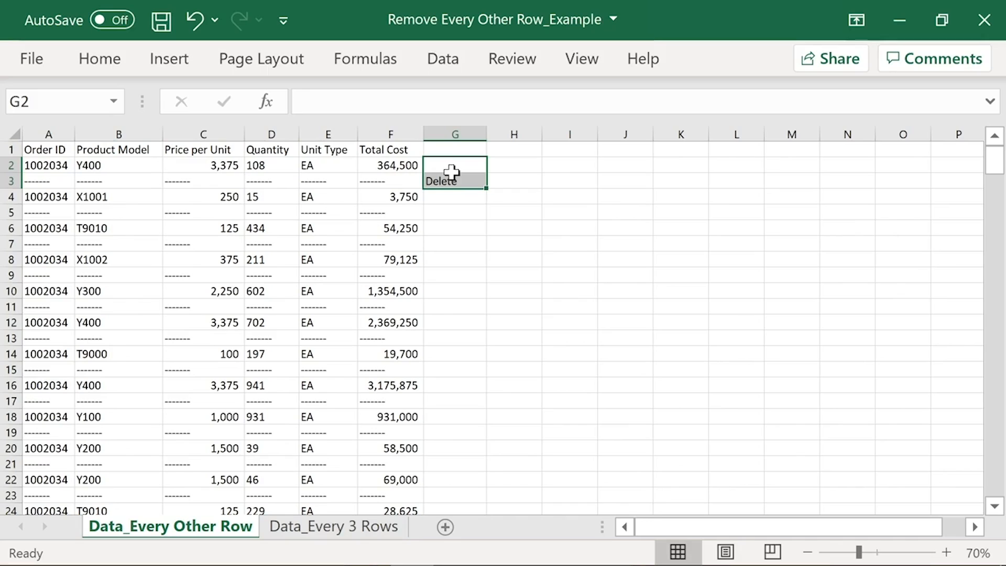
pyautogui.doubleClick(488, 190)
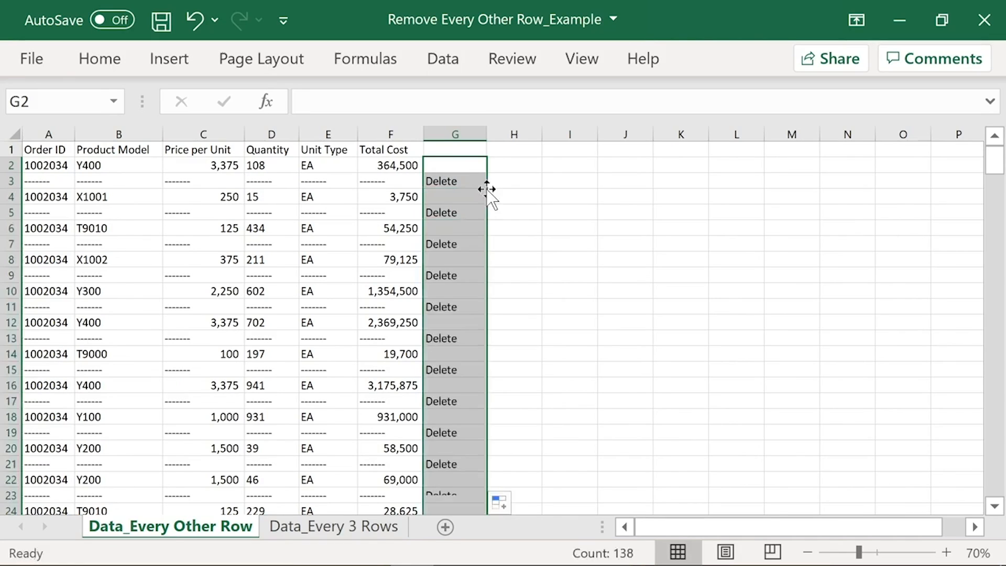
pyautogui.moveTo(456, 165); pyautogui.dragTo(448, 183)
pyautogui.click(457, 179)
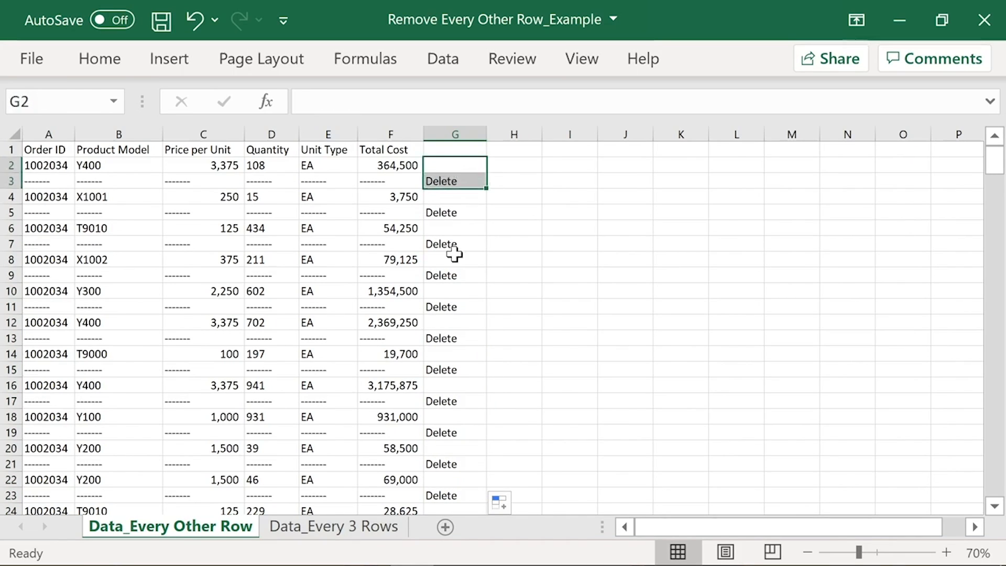
pyautogui.scroll(-15, 469, 425)
pyautogui.scroll(15, 469, 425)
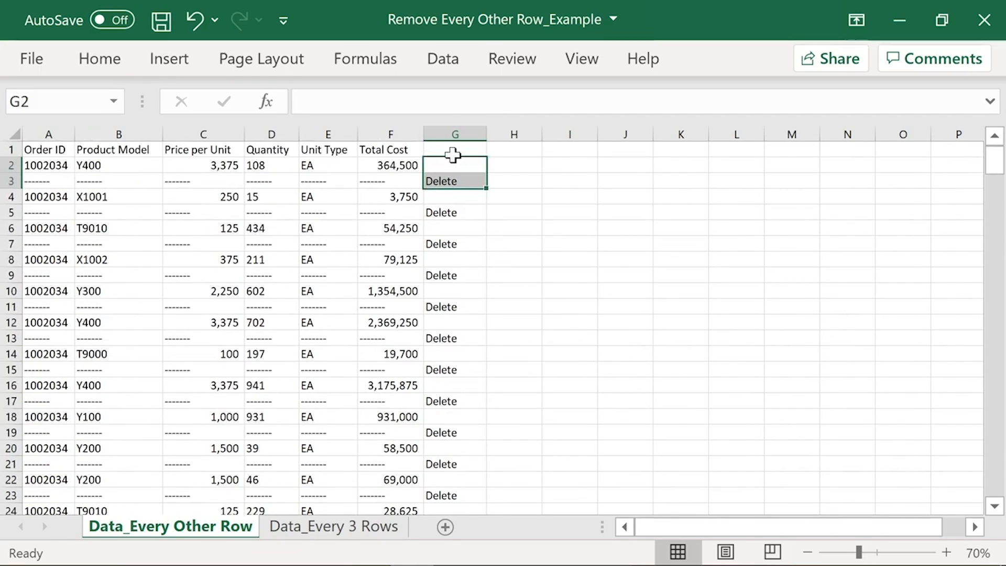
# Step: Select only the cells holding constants in column G with Go To Special
pyautogui.click(454, 127)
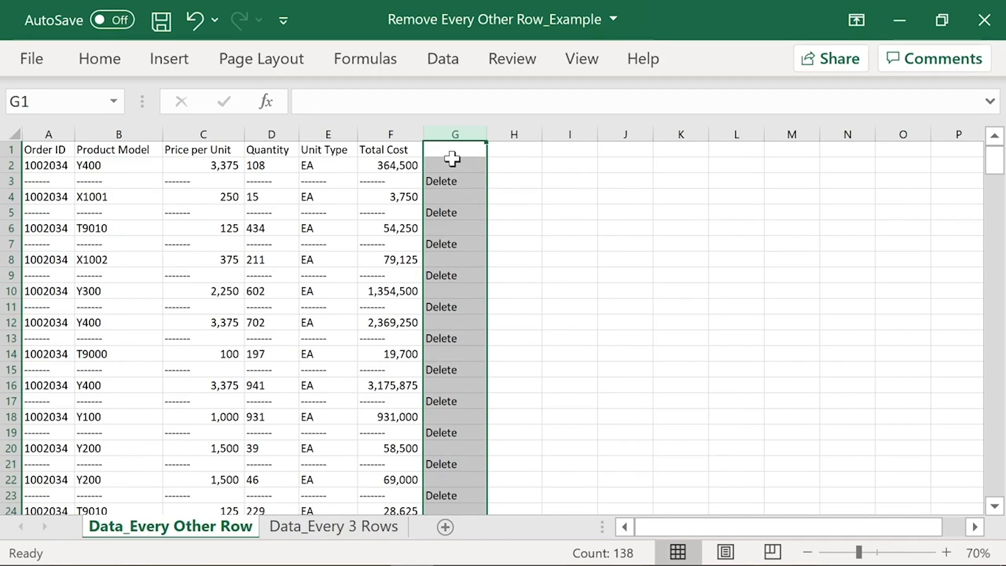
pyautogui.click(95, 59)
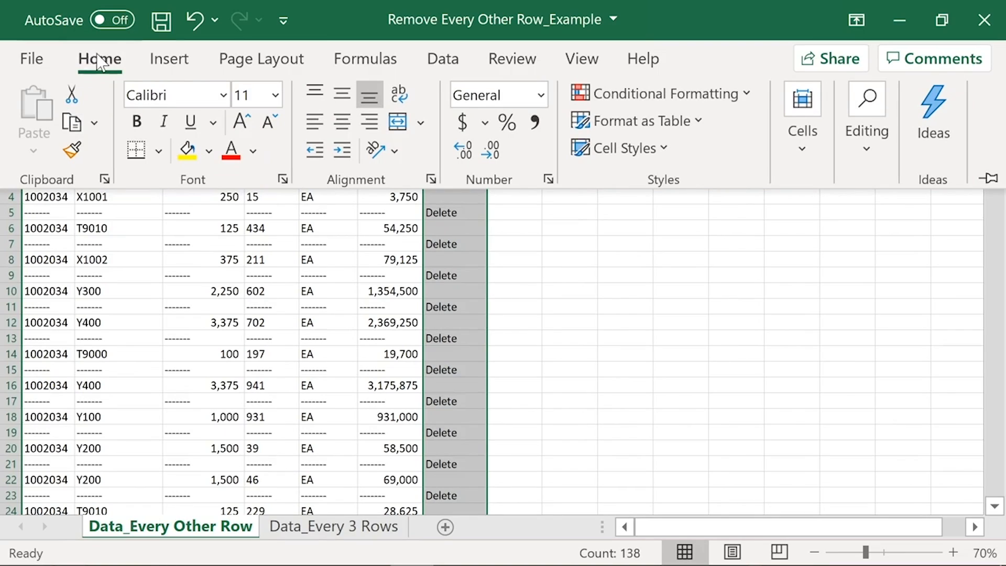
pyautogui.click(872, 140)
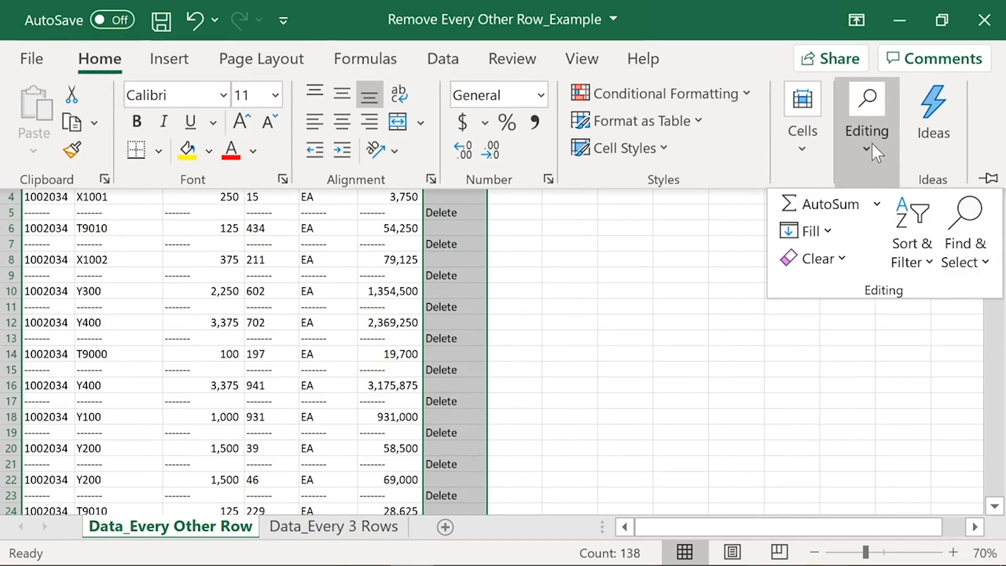
pyautogui.click(970, 259)
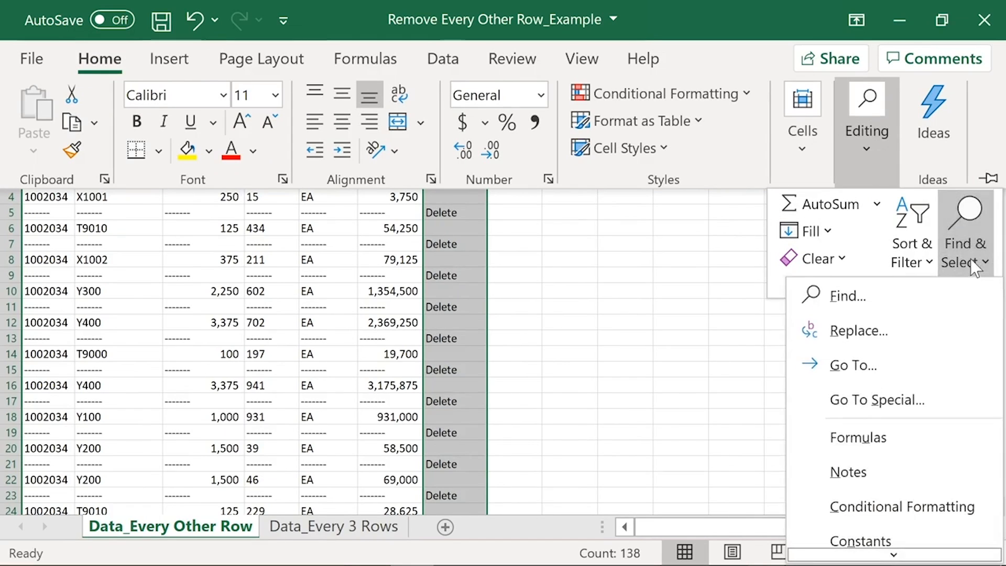
pyautogui.click(910, 401)
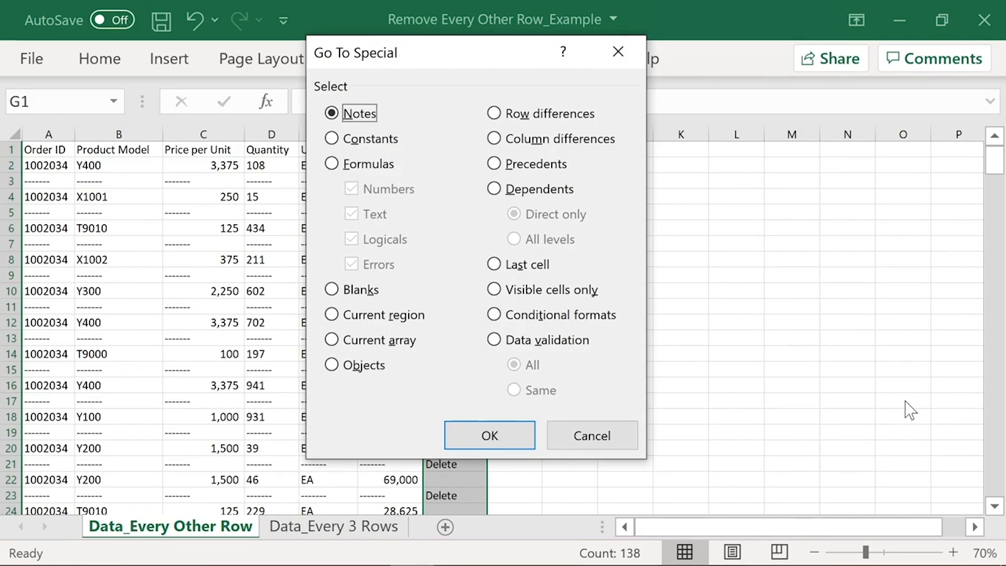
pyautogui.click(330, 139)
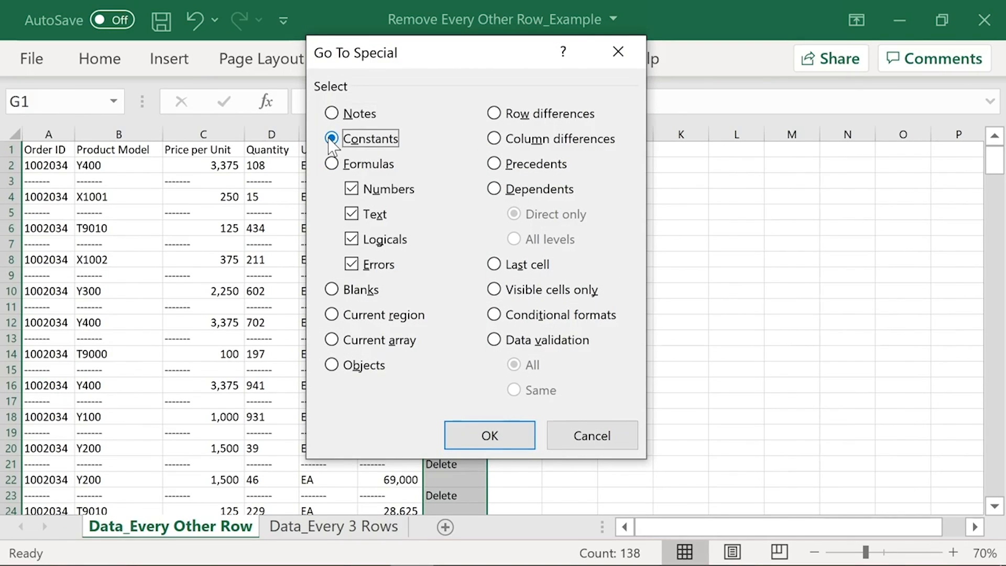
pyautogui.click(476, 434)
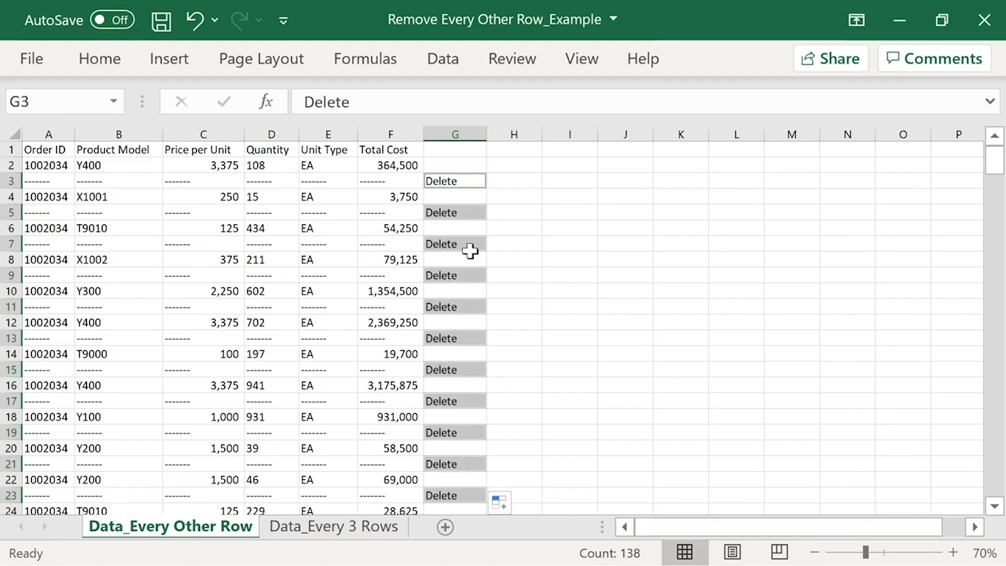
# Step: Delete the entire sheet rows of the selected Delete cells
pyautogui.click(104, 62)
pyautogui.click(796, 159)
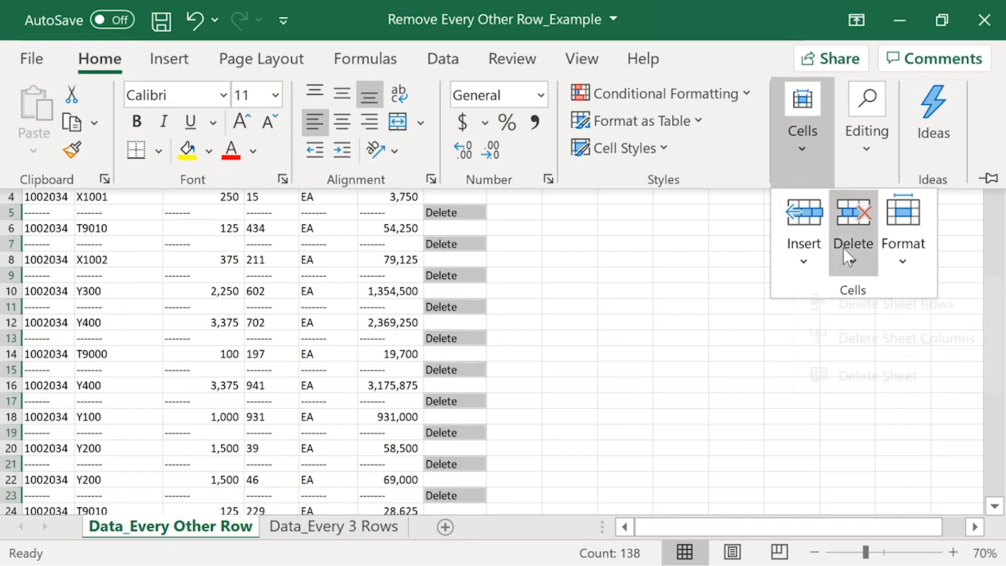
pyautogui.click(853, 250)
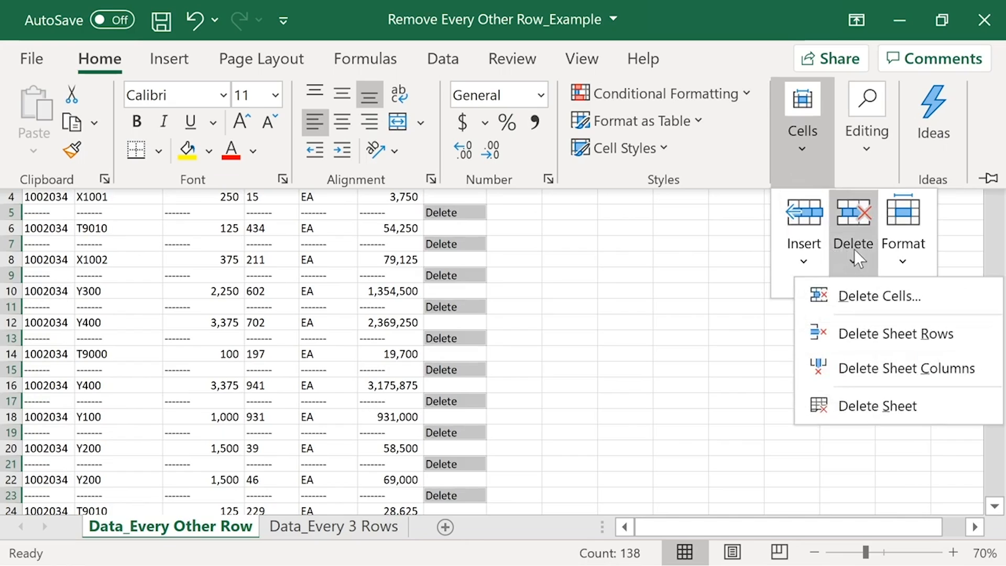
pyautogui.click(849, 333)
pyautogui.click(546, 263)
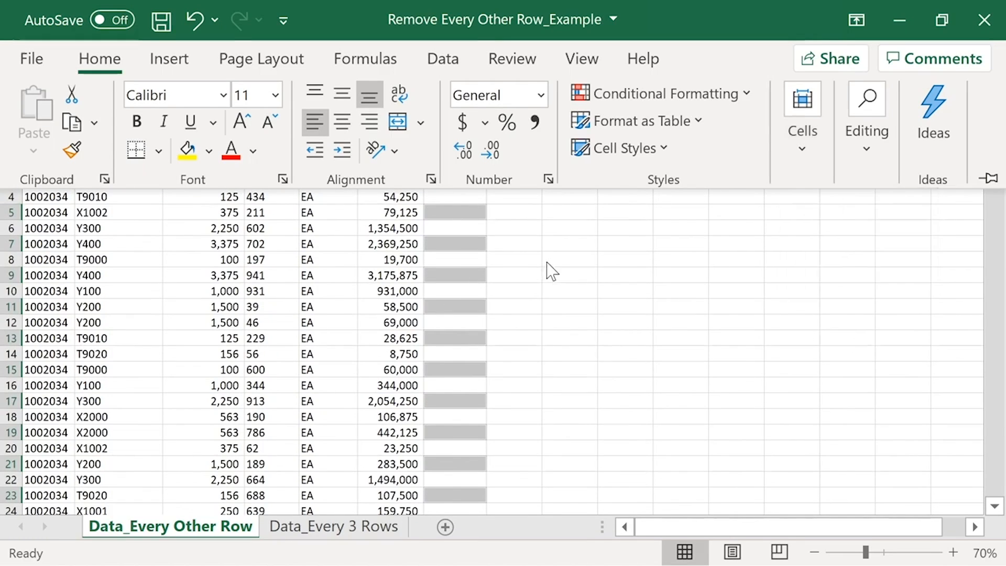
pyautogui.click(546, 264)
# Step: Check the remaining order rows for leftover dashed rows and undo the last change
pyautogui.scroll(-18, 488, 342)
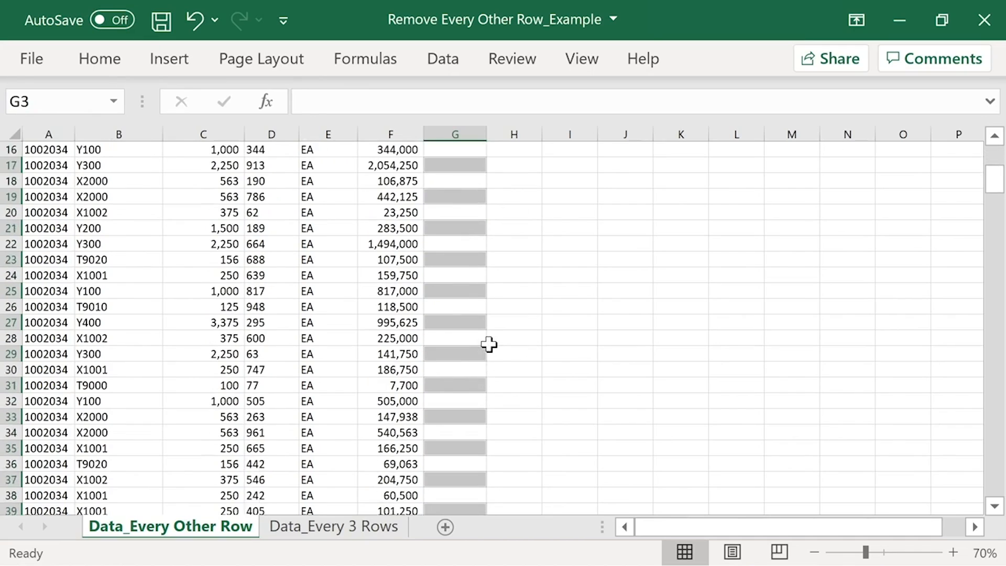
pyautogui.scroll(-5, 488, 344)
pyautogui.click(492, 337)
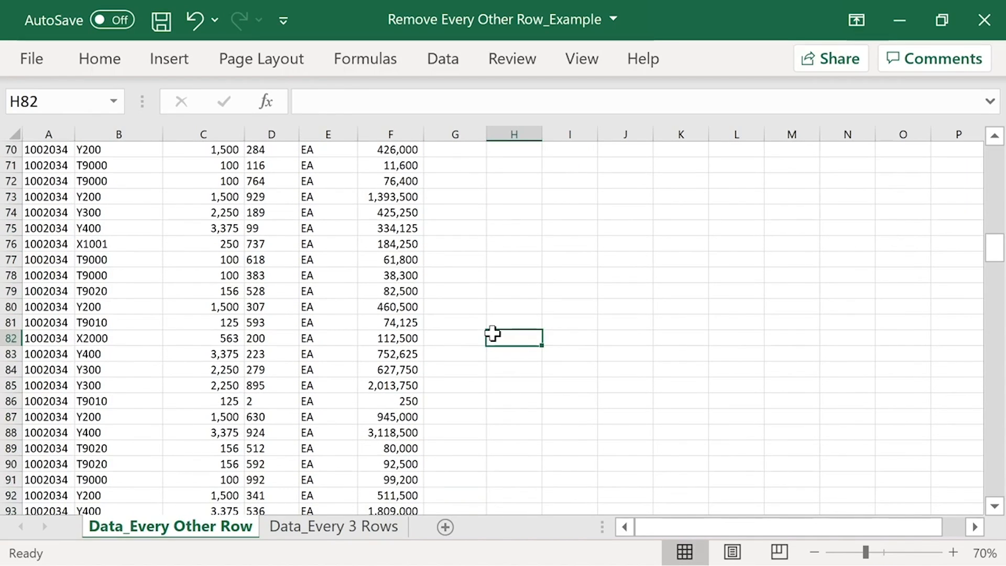
pyautogui.hotkey('ctrl', 'z')
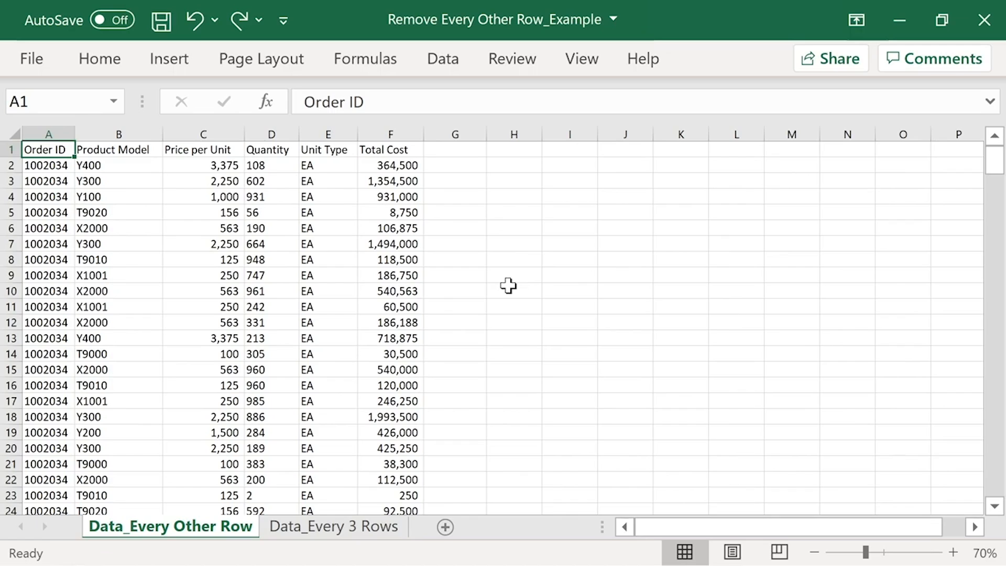
# Step: Open the Data_Every 3 Rows sheet and examine how the dashed rows repeat among the order rows
pyautogui.click(467, 132)
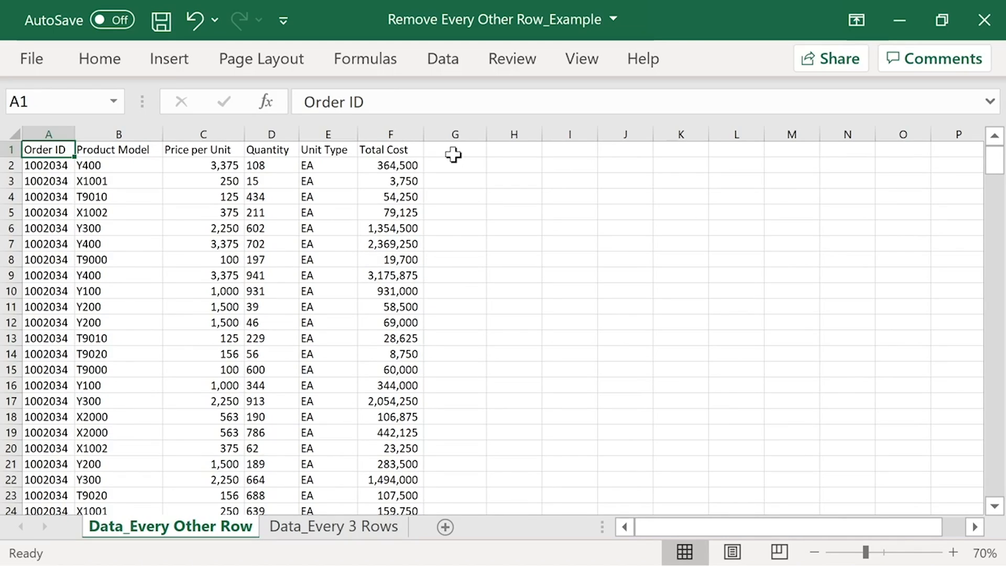
pyautogui.click(332, 526)
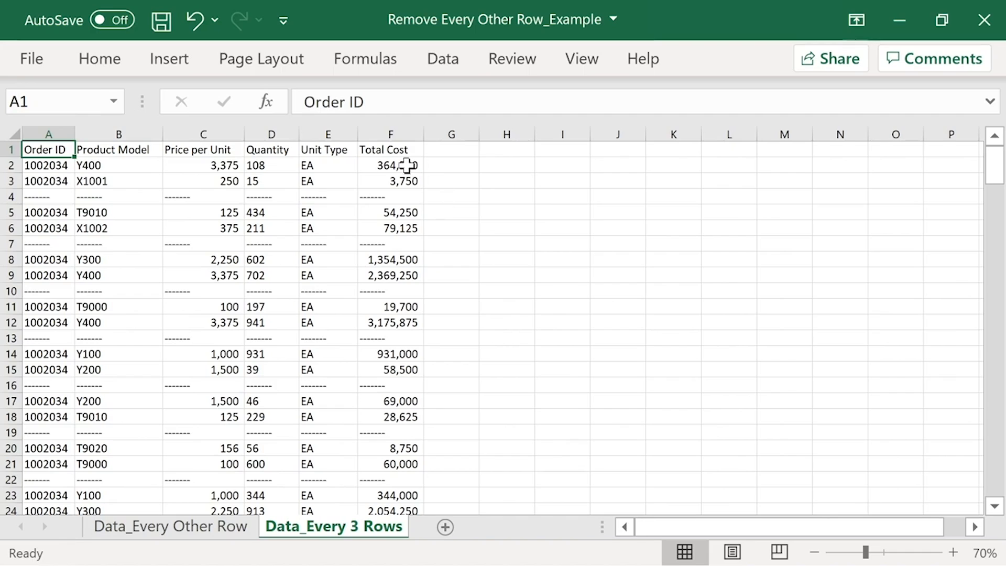
pyautogui.moveTo(409, 161); pyautogui.dragTo(429, 181)
pyautogui.click(404, 197)
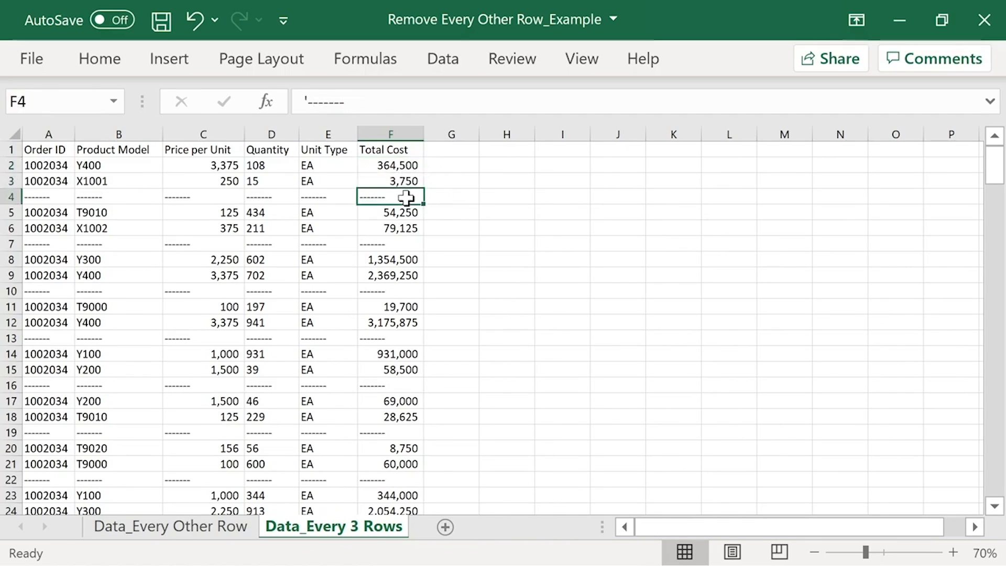
pyautogui.moveTo(411, 214); pyautogui.dragTo(407, 230)
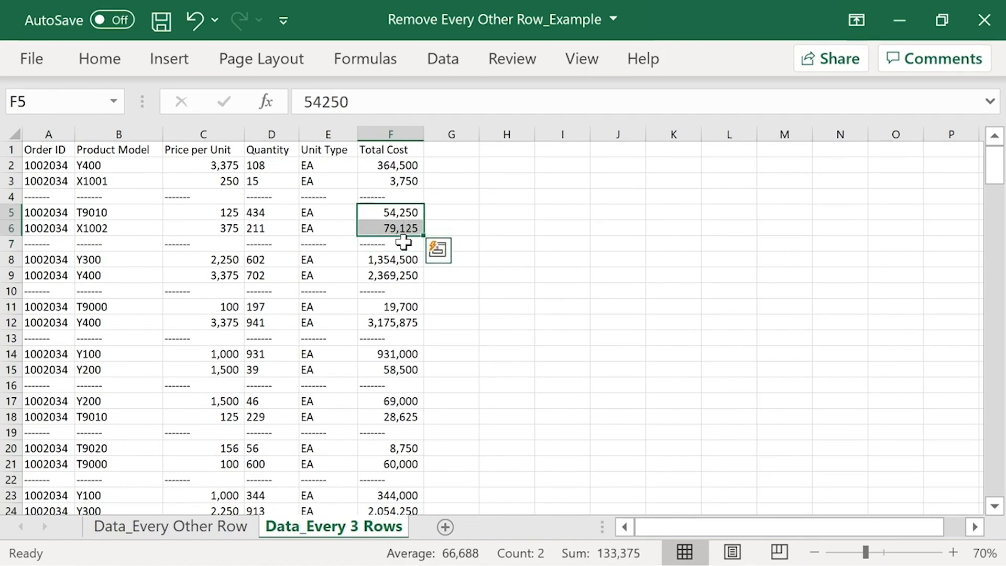
pyautogui.click(403, 243)
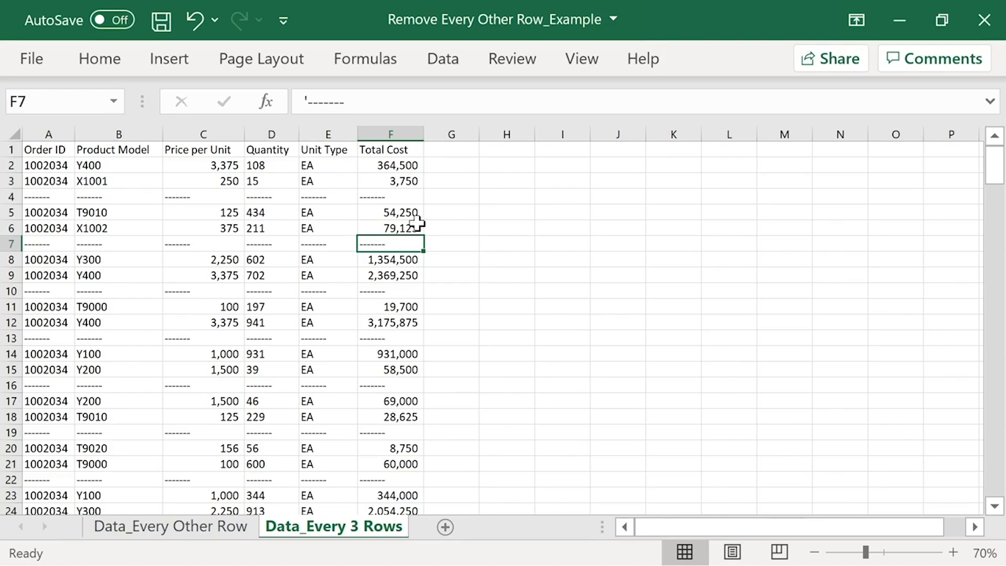
# Step: Flag the first dashed row with delete in G4 and fill the G2:G4 pattern down column G to the data's end
pyautogui.click(455, 199)
pyautogui.write('delete')
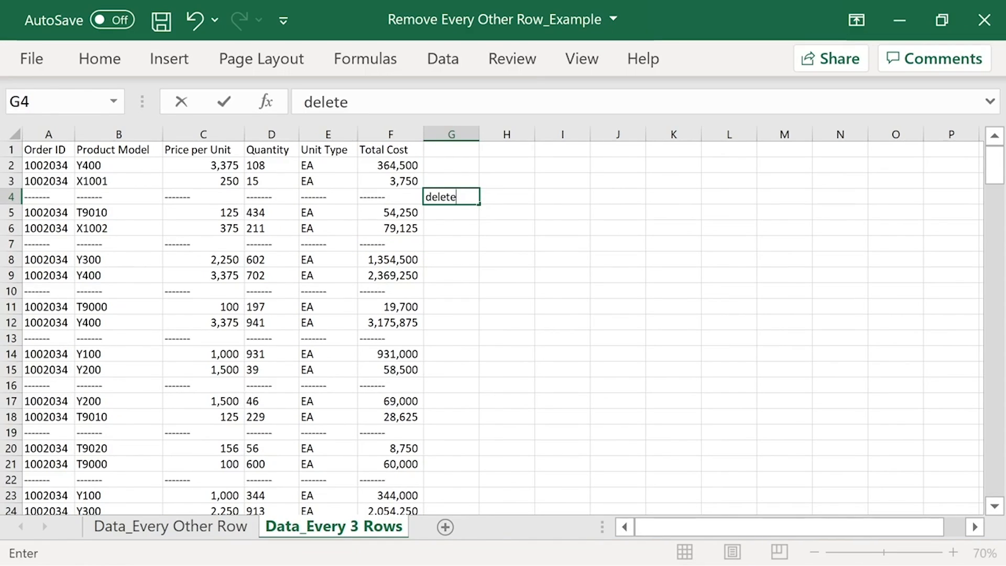
pyautogui.press('Return')
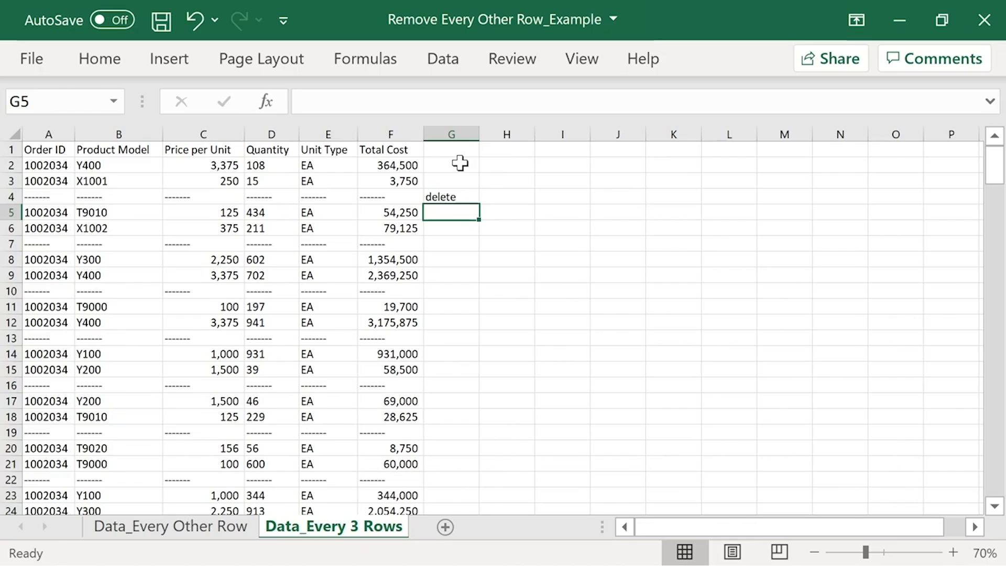
pyautogui.moveTo(460, 164); pyautogui.dragTo(460, 198)
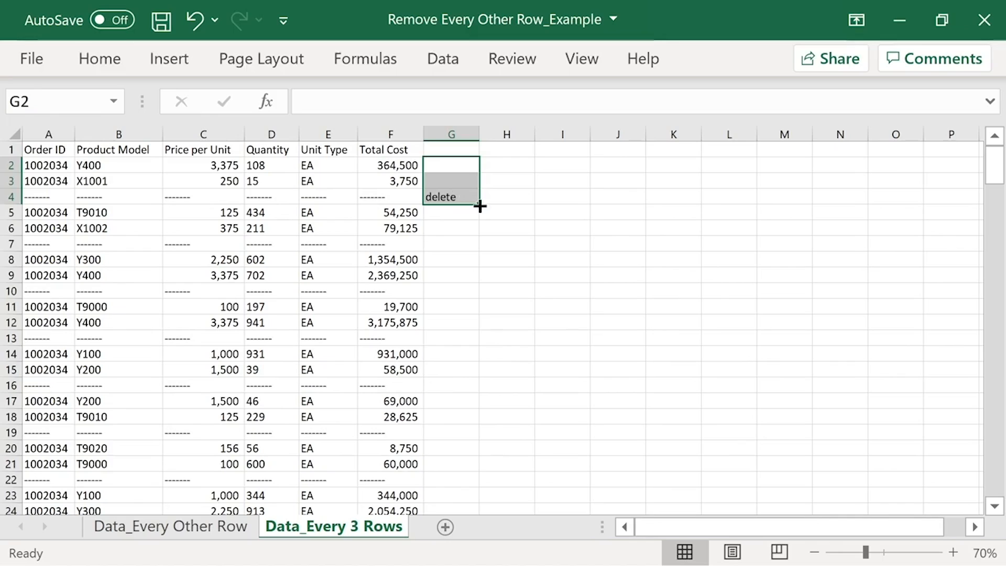
pyautogui.doubleClick(480, 206)
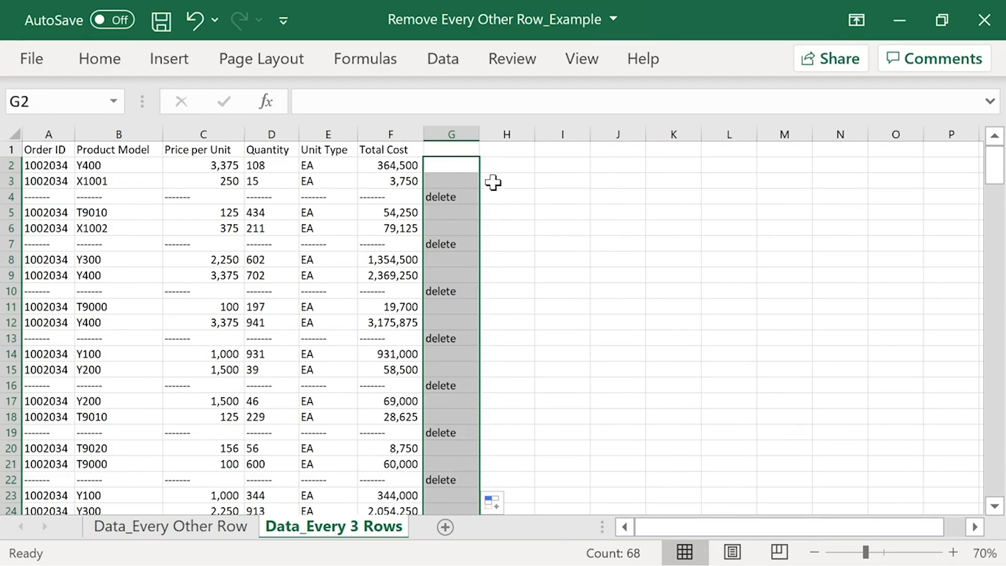
# Step: Select only the cells holding constants in column G with Go To Special
pyautogui.click(450, 134)
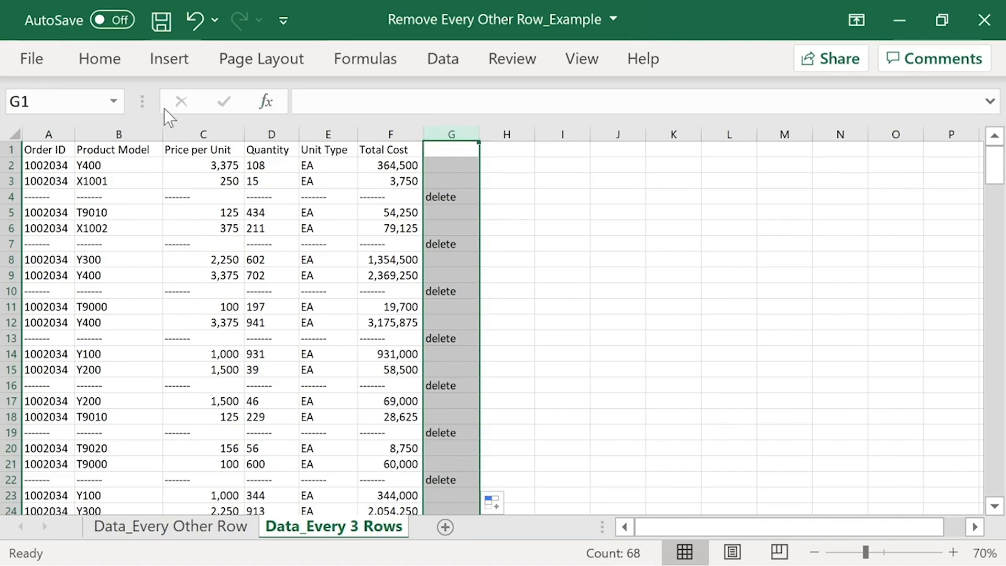
pyautogui.click(93, 60)
pyautogui.click(867, 133)
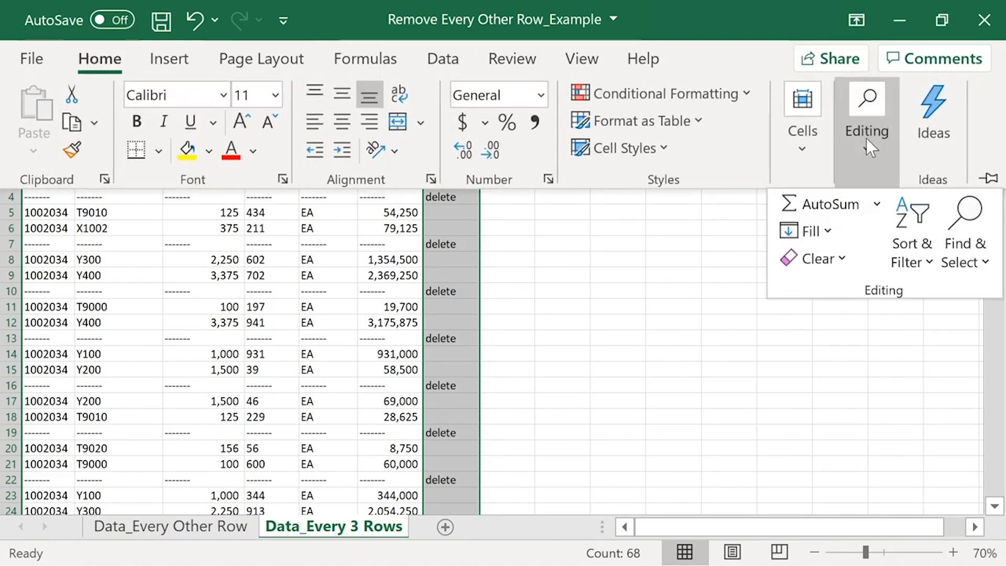
pyautogui.click(966, 262)
pyautogui.click(891, 400)
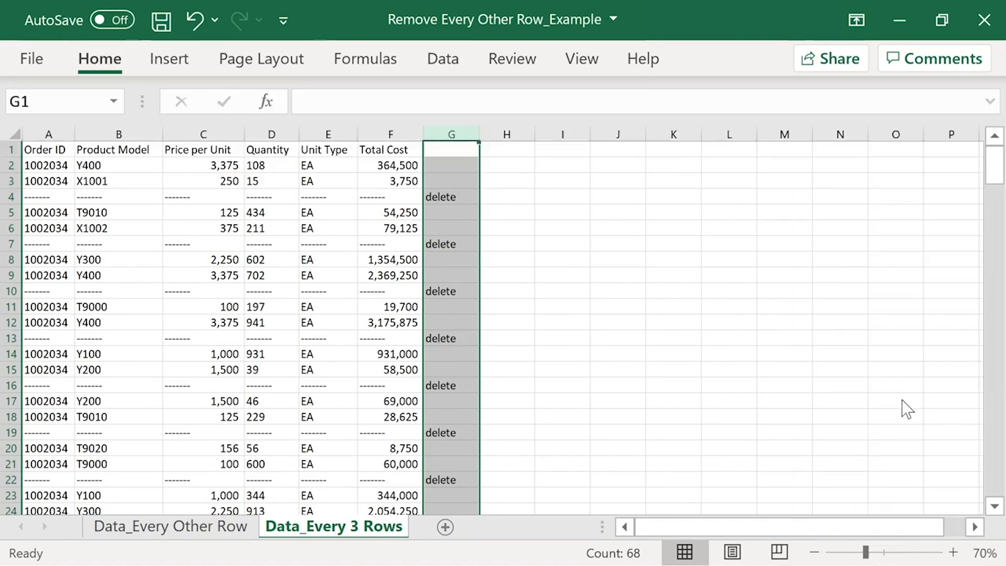
pyautogui.click(368, 138)
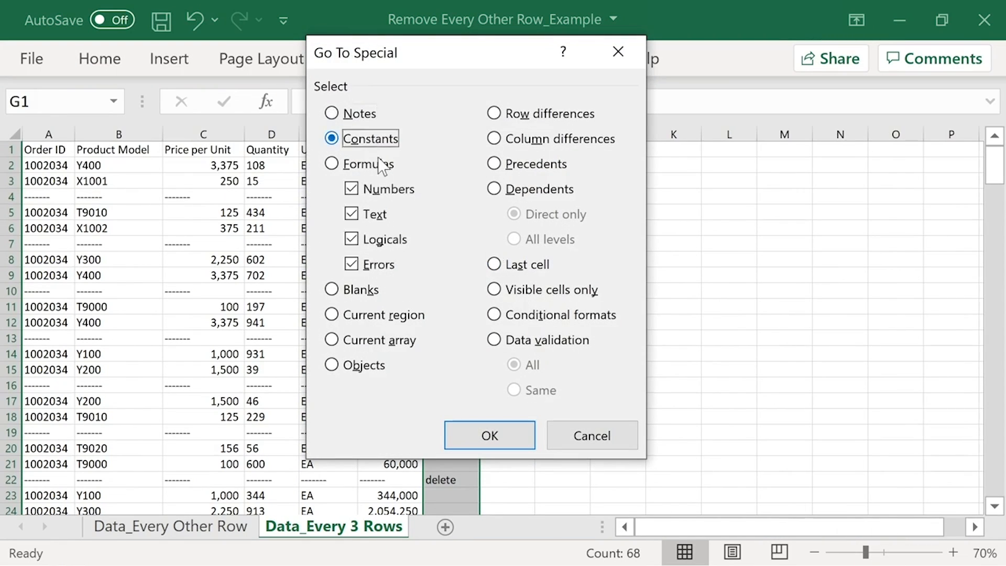
pyautogui.click(503, 436)
# Step: Delete the entire sheet rows of the selected delete cells on Data_Every 3 Rows
pyautogui.click(98, 60)
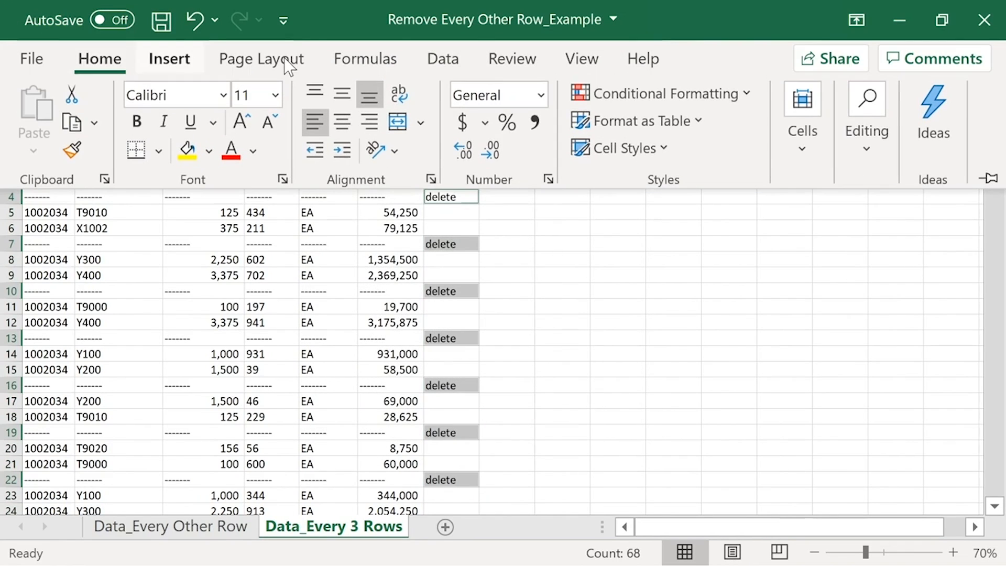
pyautogui.click(796, 148)
pyautogui.click(853, 225)
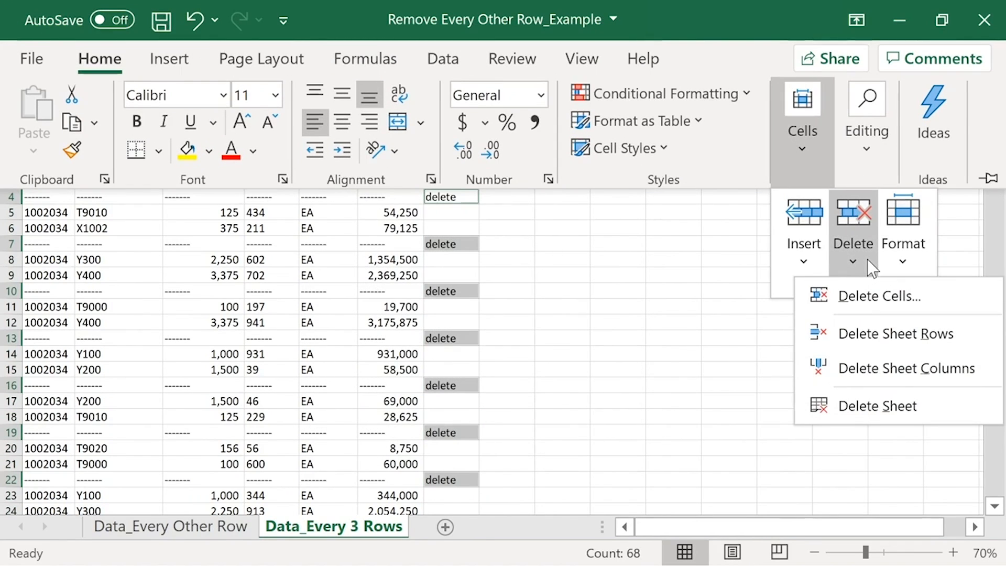
pyautogui.click(863, 334)
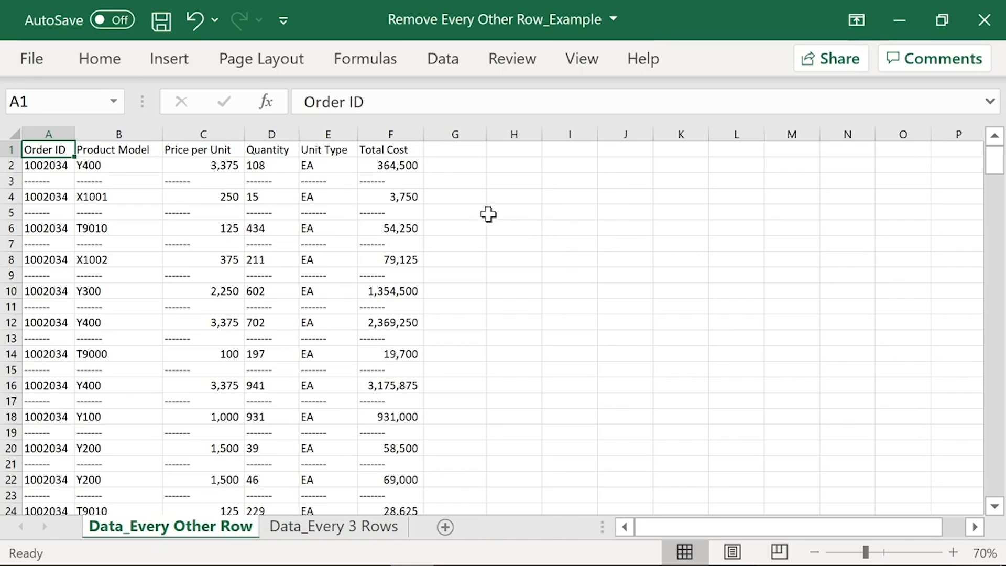
# Step: On Data_Every Other Row, enter delete in G3 and fill the G2:G3 pattern down column G to the data's end
pyautogui.click(460, 182)
pyautogui.write('delete')
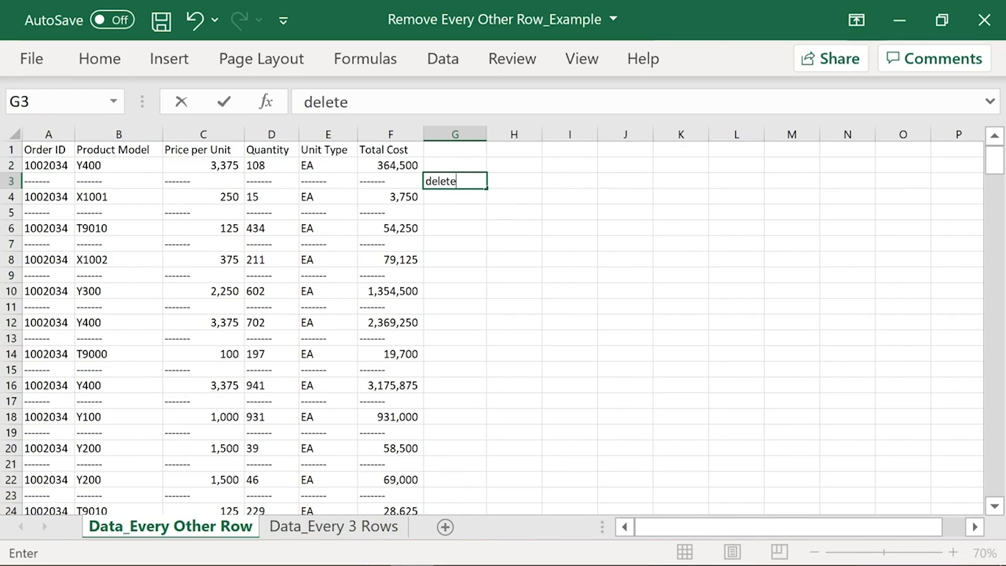
pyautogui.press('Return')
pyautogui.click(459, 180)
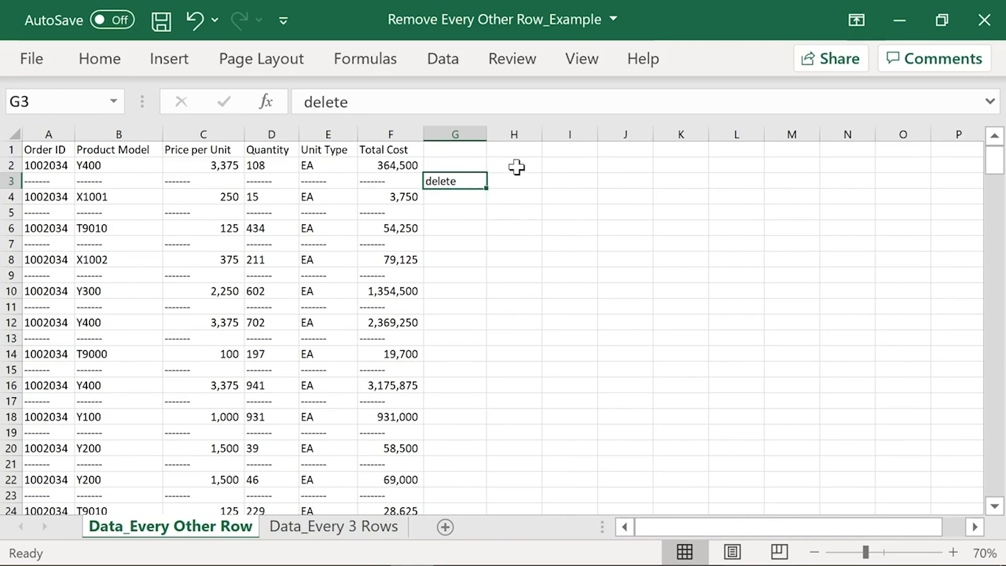
pyautogui.moveTo(463, 181); pyautogui.dragTo(460, 164)
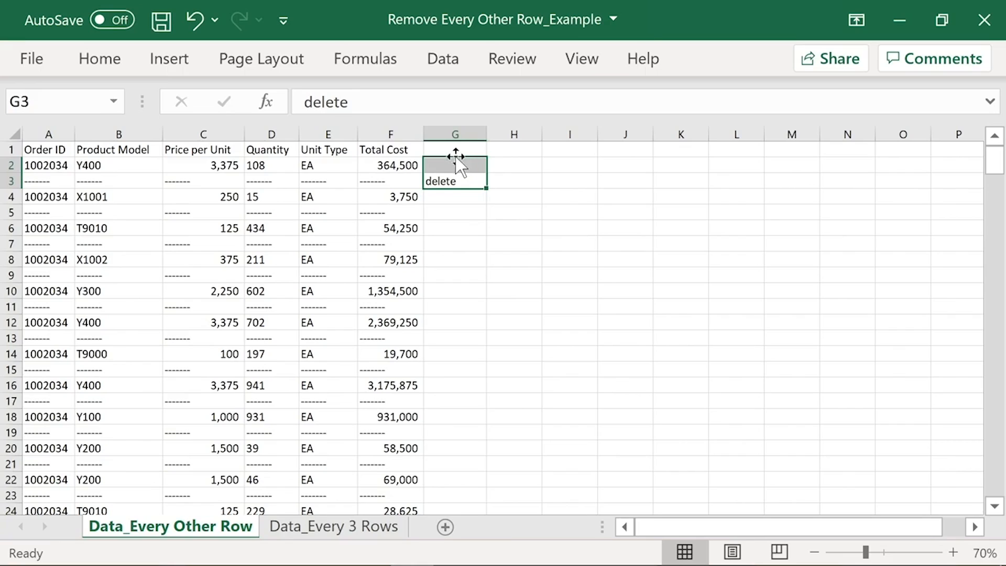
pyautogui.doubleClick(487, 189)
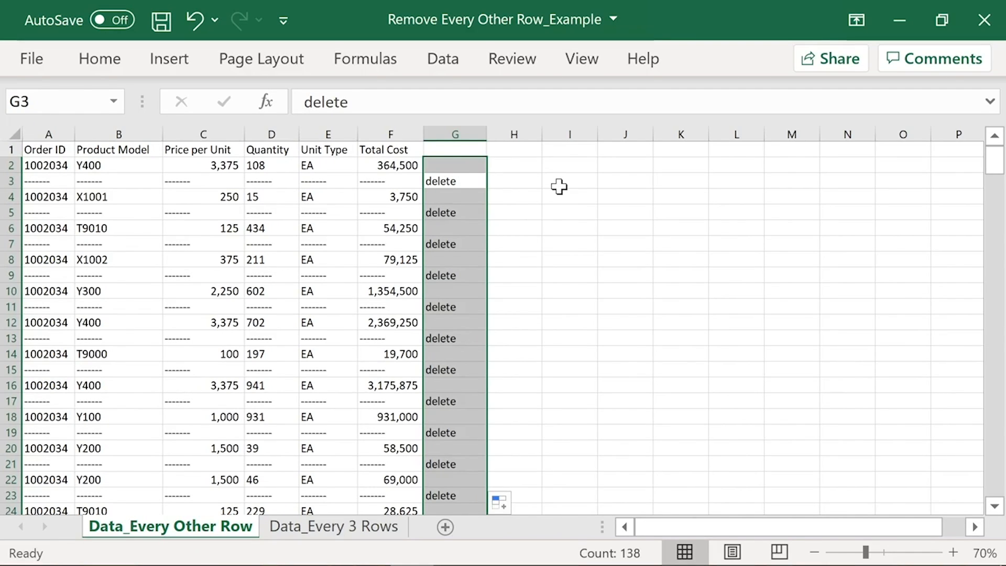
# Step: Select only the constants among the filled column G cells using Go To Special
pyautogui.press('alt')
pyautogui.press('h')
pyautogui.press('f')
pyautogui.press('d')
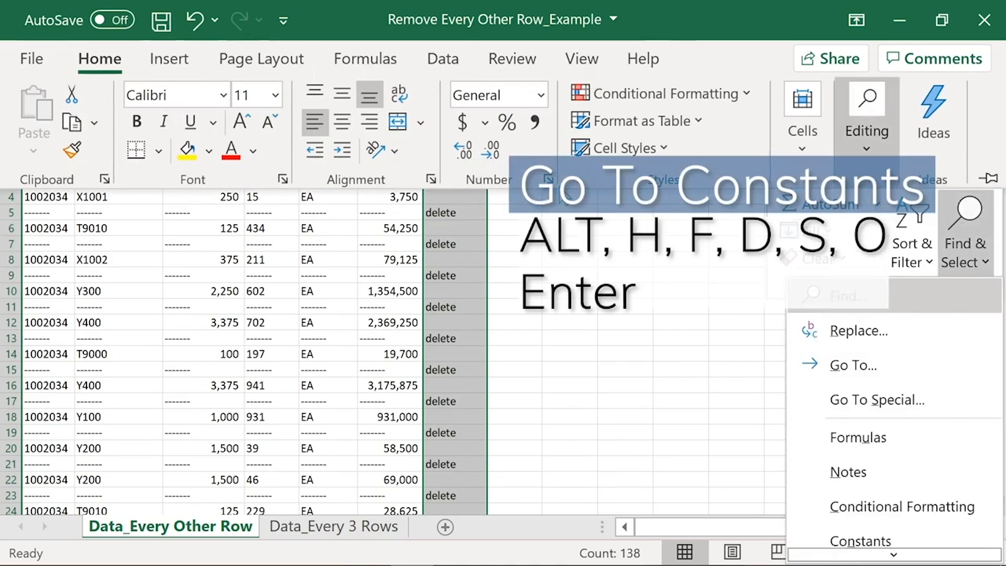
pyautogui.press('s')
pyautogui.press('o')
pyautogui.press('Return')
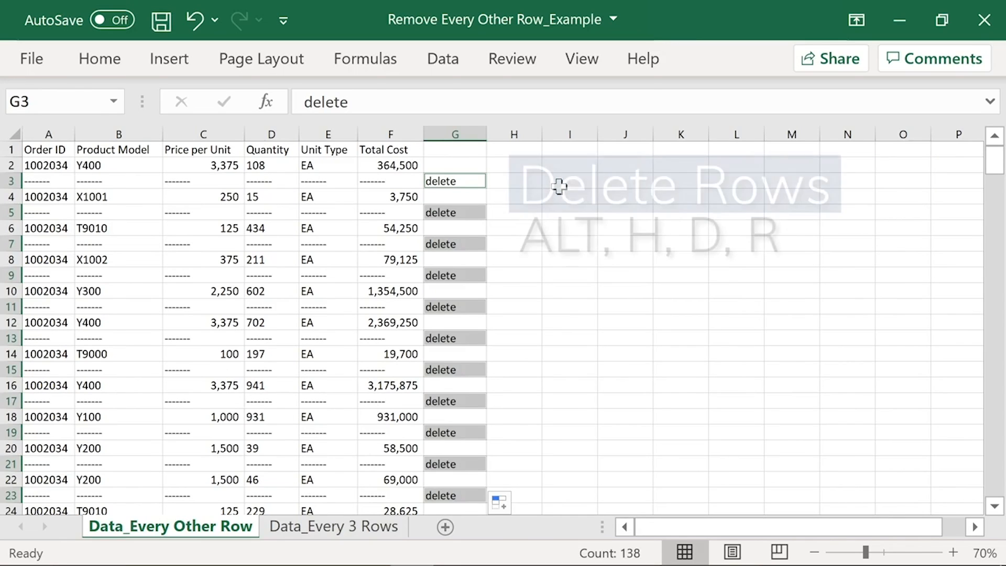
# Step: Delete the entire sheet rows of the selected delete cells and return to cell A1
pyautogui.press('alt')
pyautogui.press('h')
pyautogui.press('d')
pyautogui.press('r')
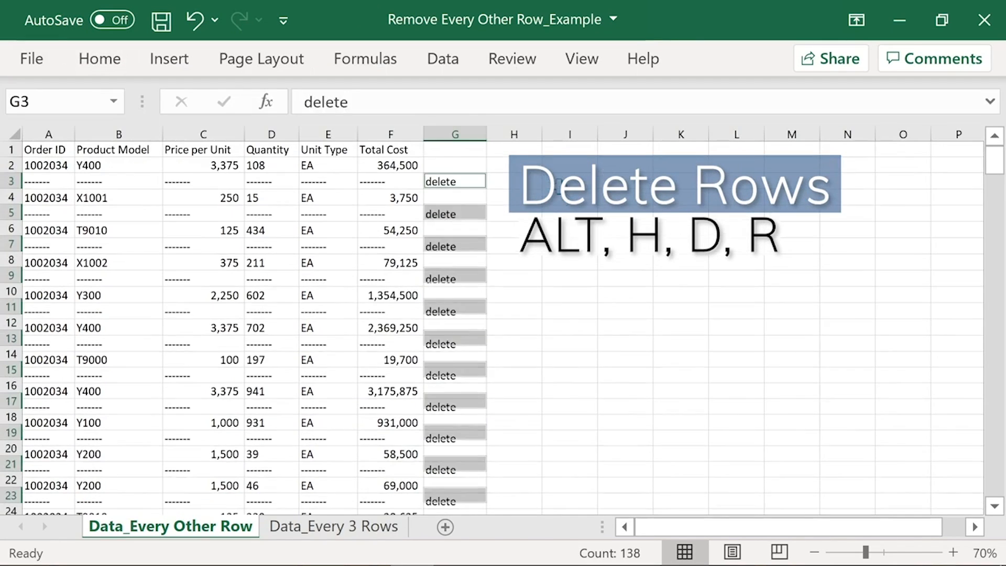
pyautogui.hotkey('ctrl', 'Home')
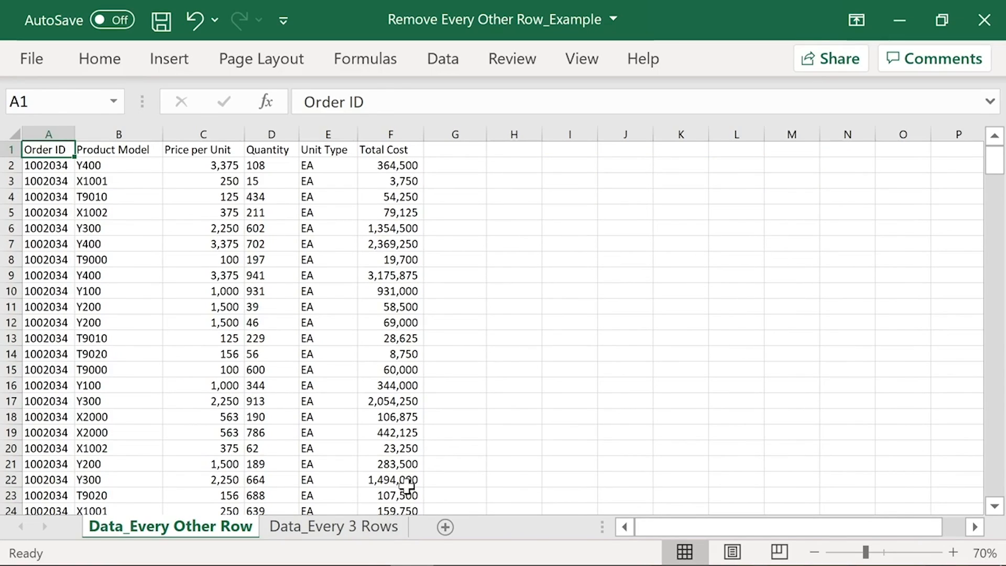
# Step: On Data_Every 3 Rows, enter delete in G4 and fill the G2:G4 pattern down column G to the data's end
pyautogui.click(383, 528)
pyautogui.write("'delete")
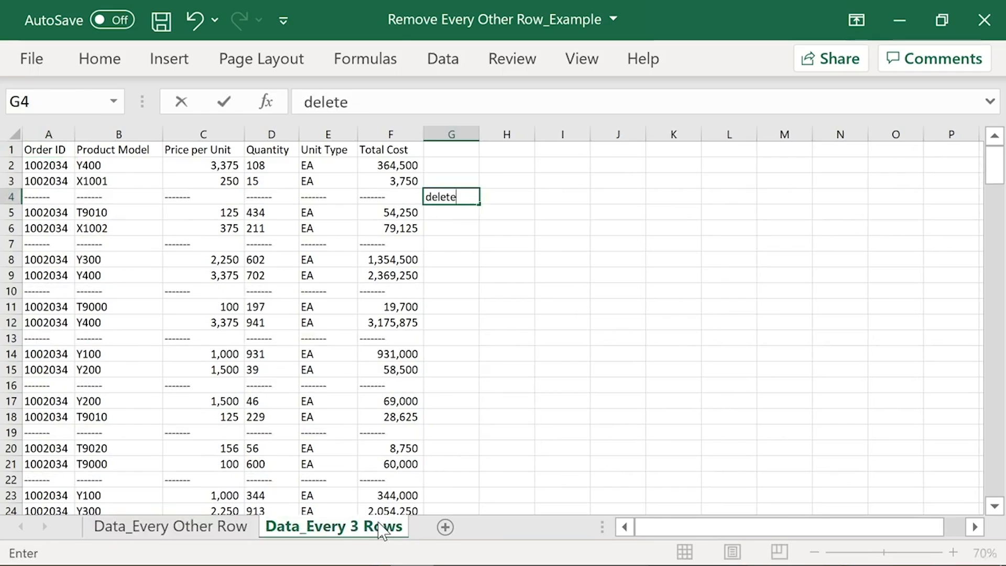
pyautogui.hotkey('shift', 'Up')
pyautogui.hotkey('shift', 'Up')
pyautogui.hotkey('shift', 'Up')
pyautogui.hotkey('shift', 'Down')
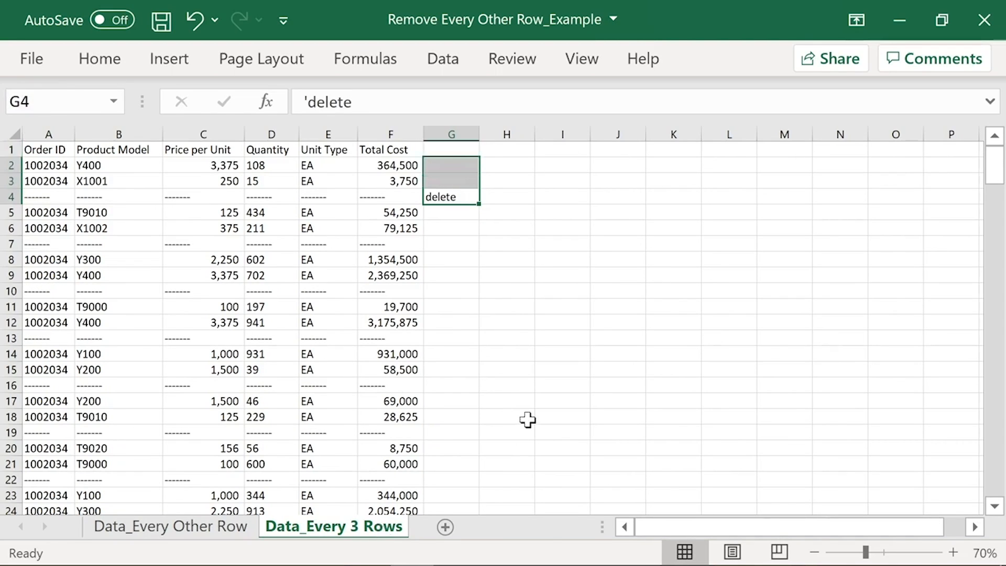
pyautogui.doubleClick(478, 203)
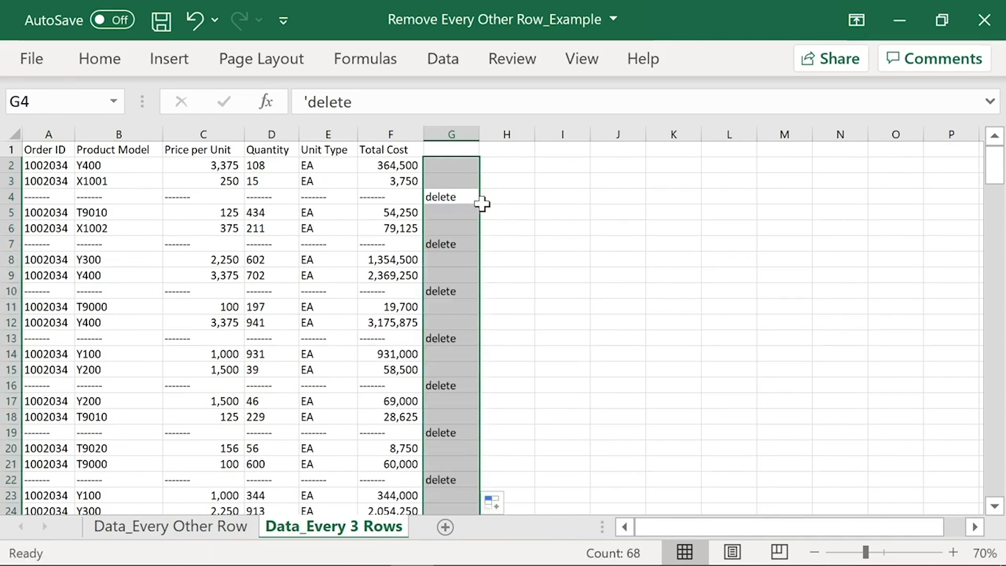
# Step: Select the constants in the filled column G cells, delete their entire sheet rows and return to cell A1
pyautogui.hotkey('alt', 'h')
pyautogui.press('f')
pyautogui.press('d')
pyautogui.press('s')
pyautogui.press('o')
pyautogui.press('Return')
pyautogui.hotkey('alt', 'h')
pyautogui.press('d')
pyautogui.press('r')
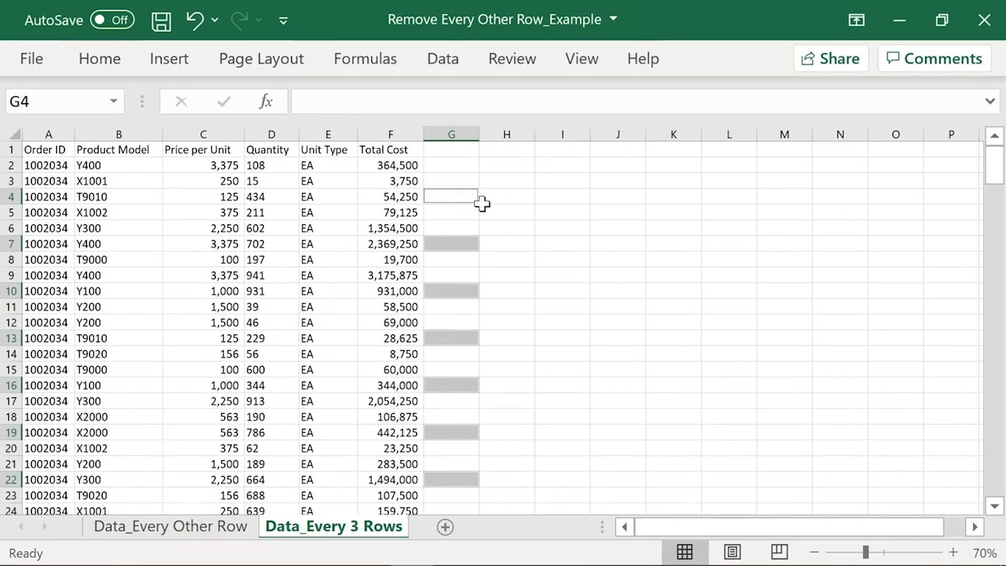
pyautogui.hotkey('ctrl', 'Home')
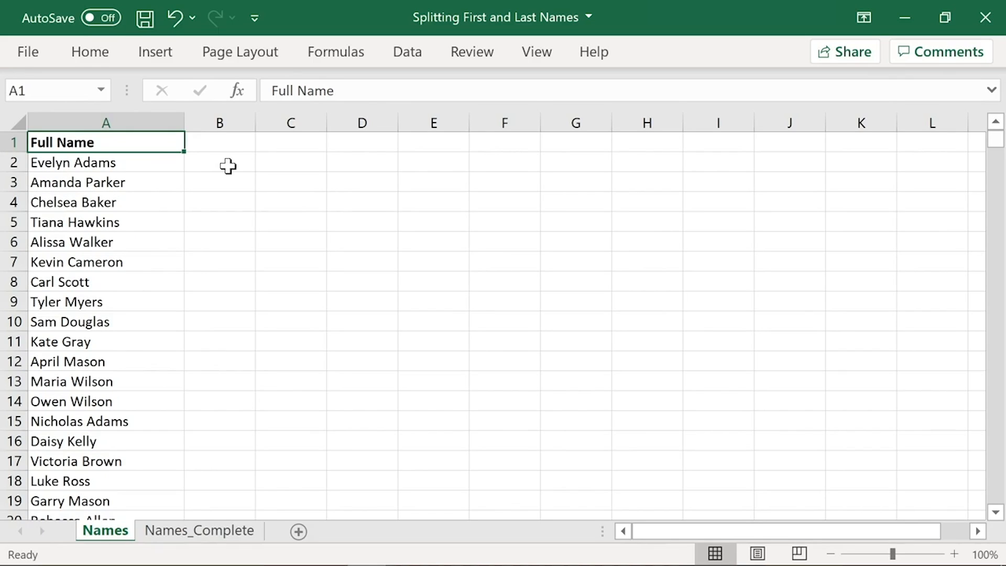
# Step: View the separate First and Last columns on the Names_Complete sheet and return to the Names sheet
pyautogui.click(224, 534)
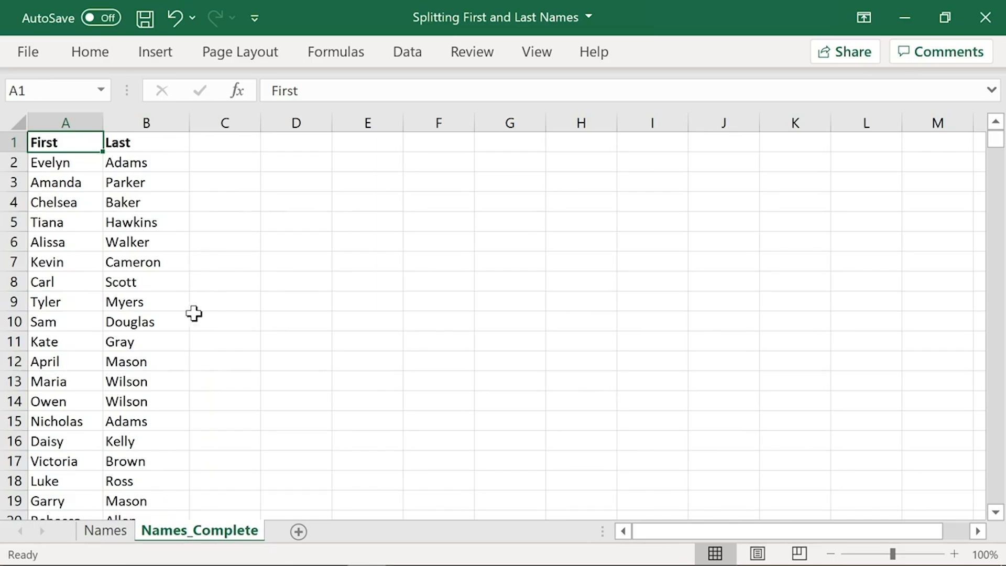
pyautogui.click(105, 530)
# Step: Select column A on the Names sheet and start converting its text to columns
pyautogui.click(138, 120)
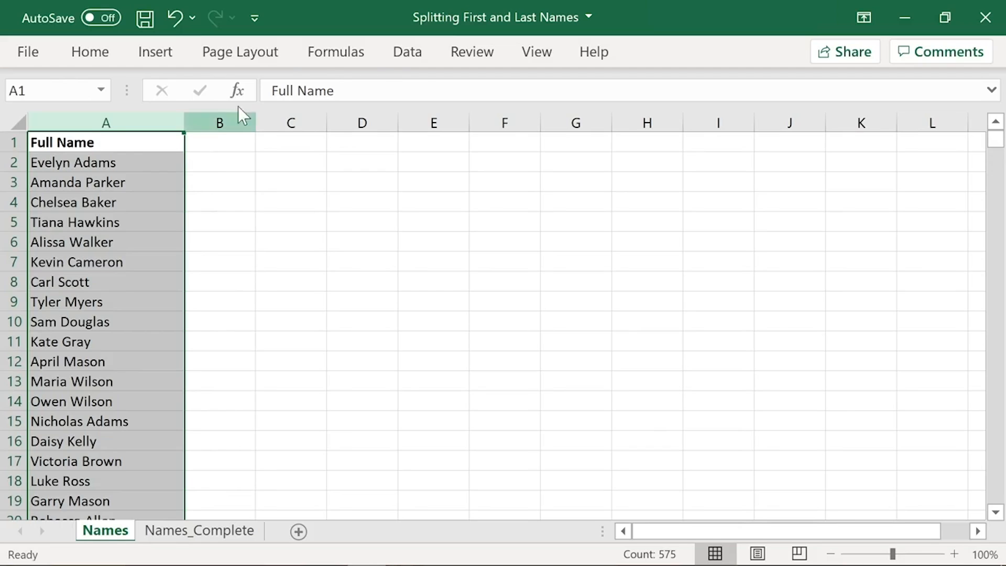
pyautogui.click(398, 59)
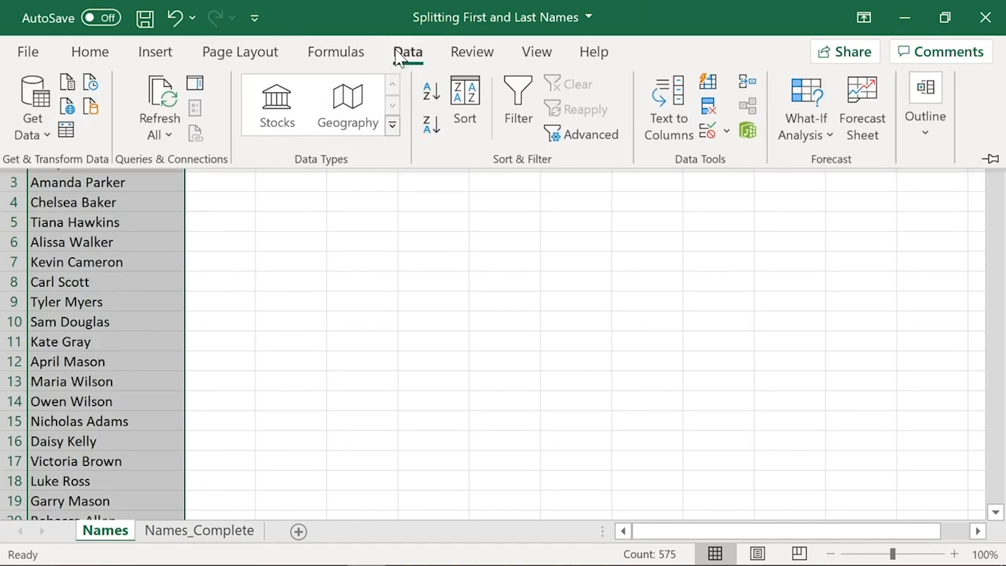
pyautogui.click(656, 125)
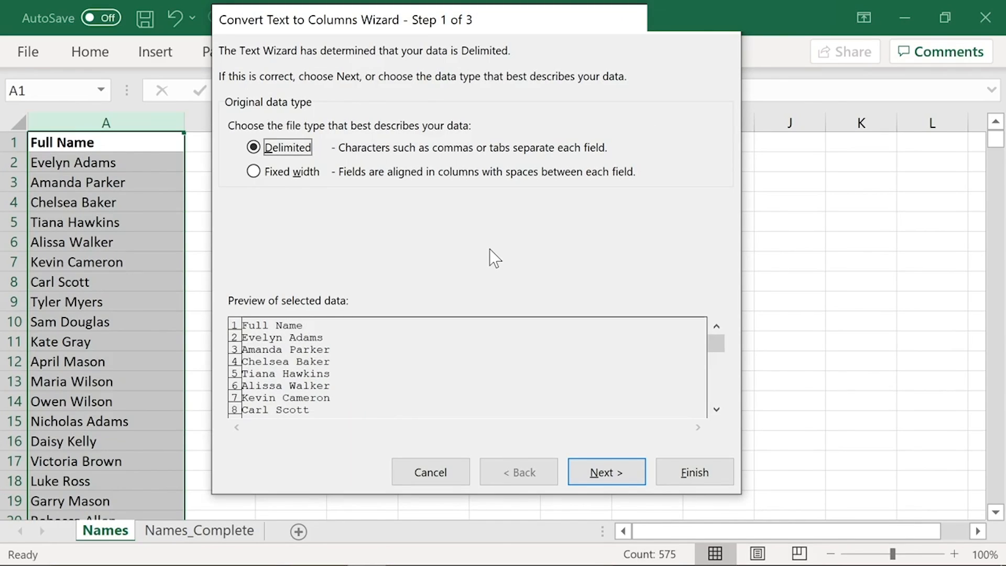
# Step: Try a fixed-width split with the column break moved to about position 5, and return to the data type choice
pyautogui.click(291, 171)
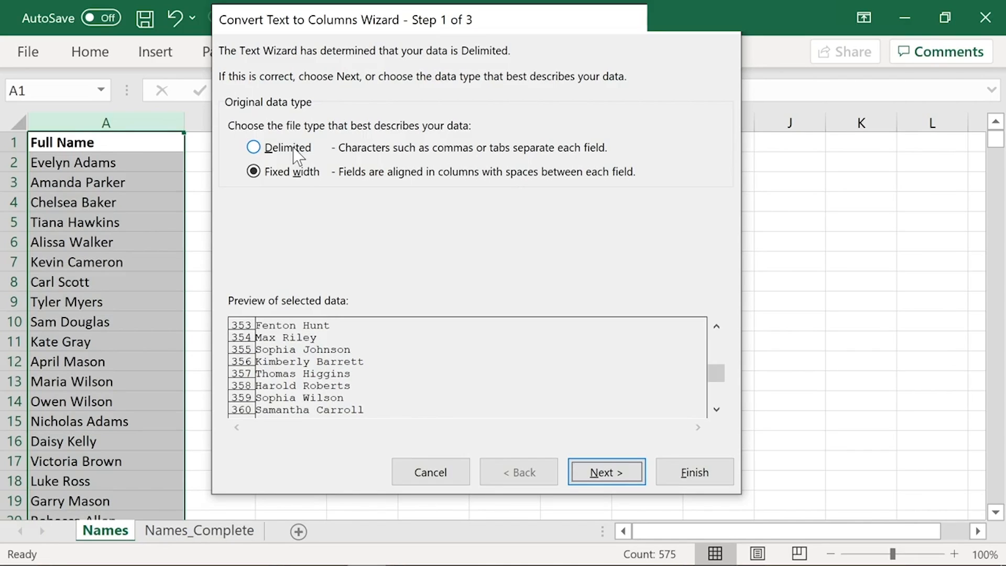
pyautogui.click(607, 473)
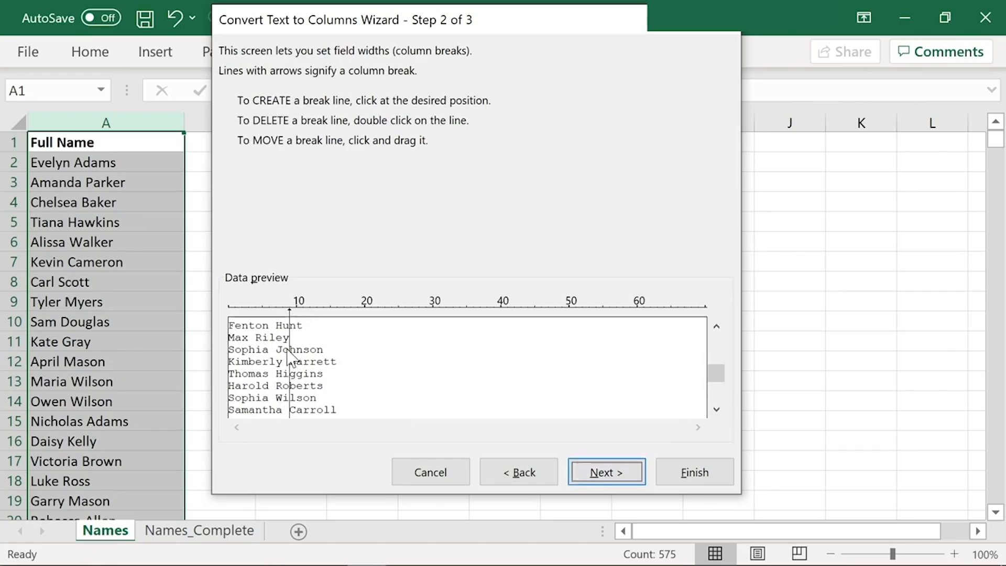
pyautogui.moveTo(295, 359); pyautogui.dragTo(264, 359)
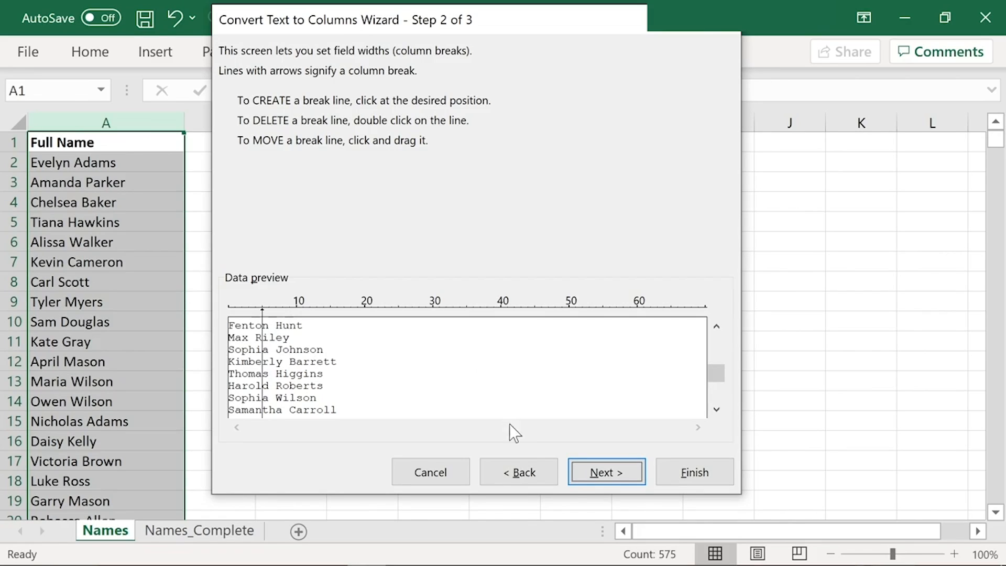
pyautogui.click(540, 474)
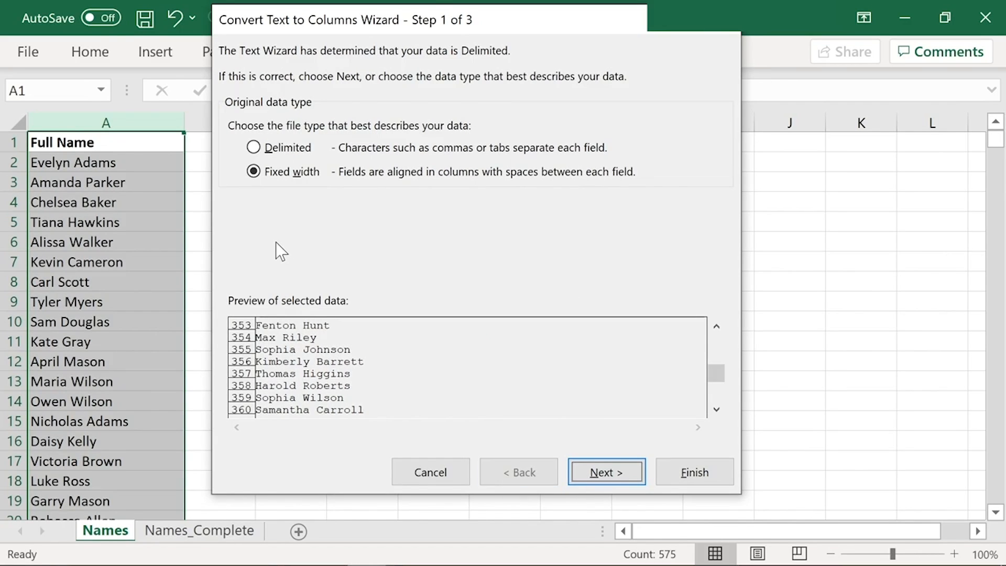
# Step: Choose Delimited as the data type and set Space as the only delimiter
pyautogui.click(259, 149)
pyautogui.click(610, 474)
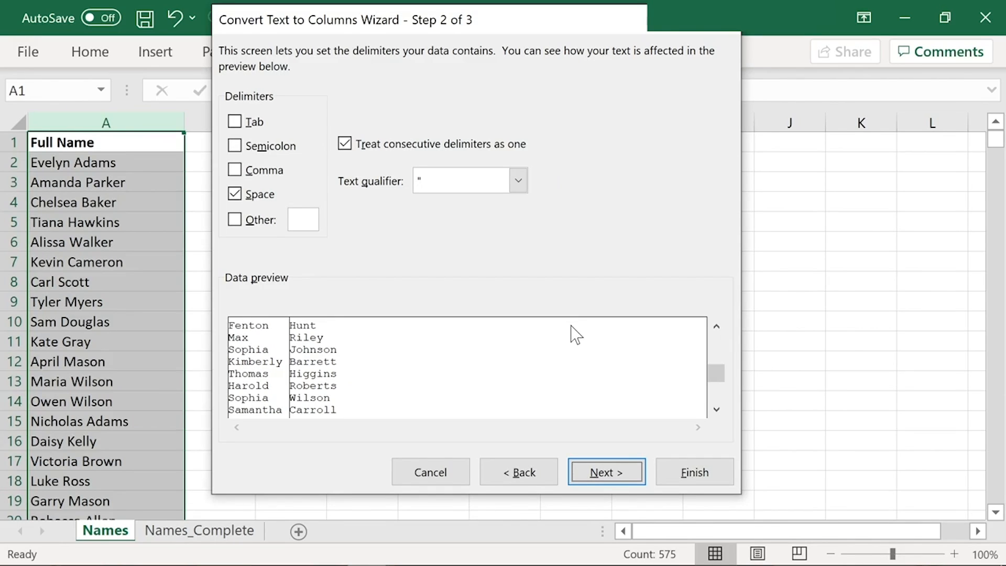
pyautogui.click(235, 194)
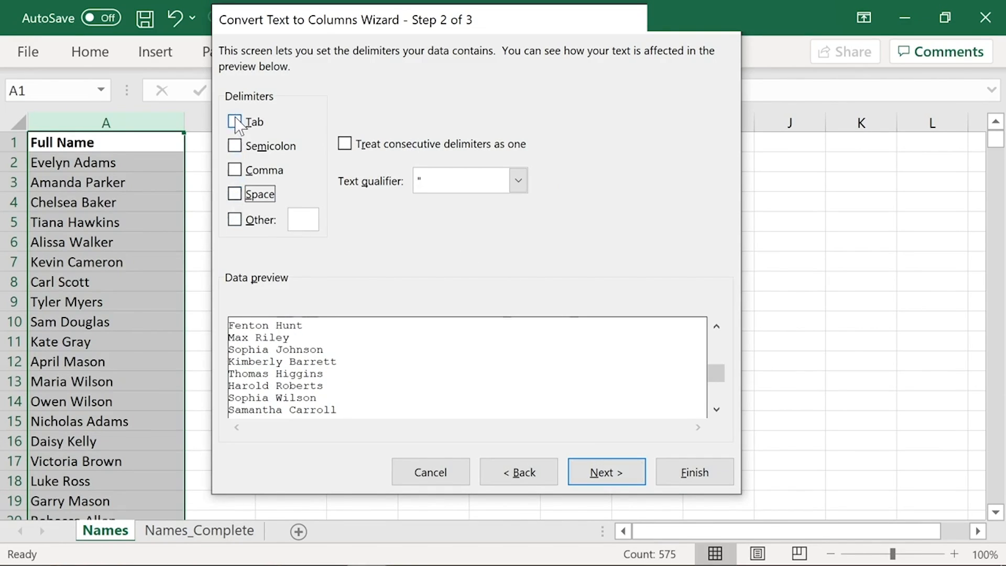
pyautogui.click(235, 121)
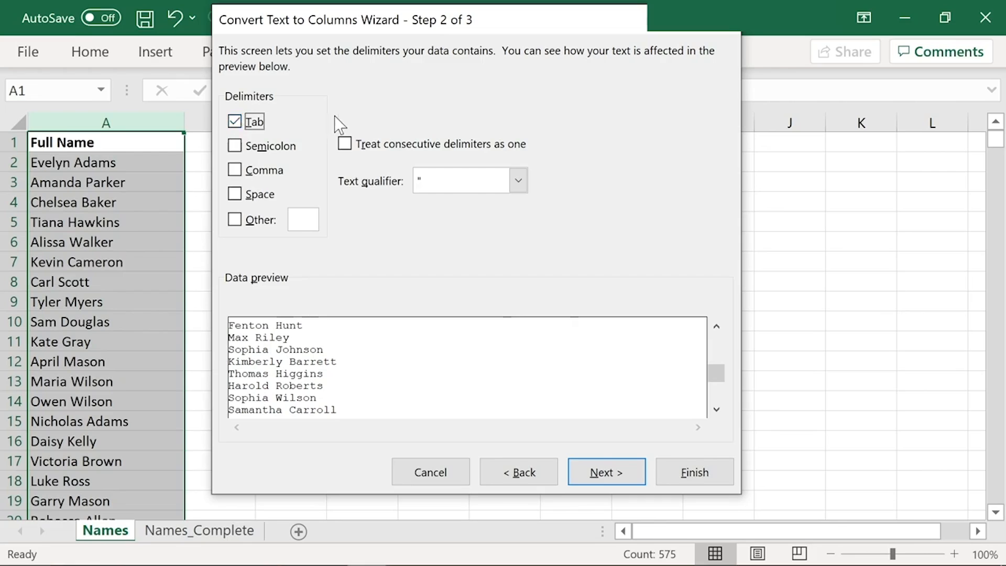
pyautogui.click(235, 122)
pyautogui.click(239, 197)
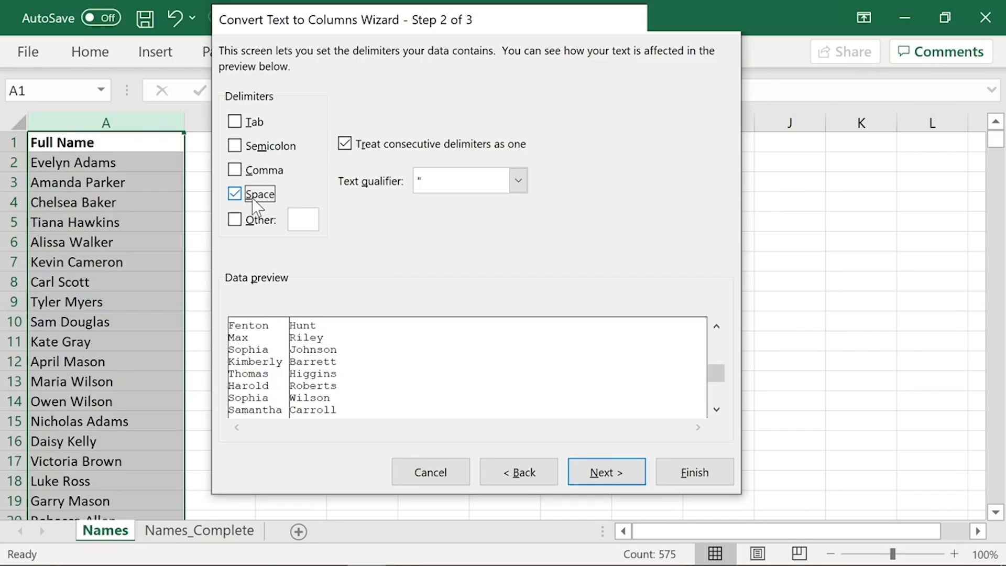
# Step: Check the split names in the data preview and finish the conversion
pyautogui.moveTo(718, 373); pyautogui.dragTo(717, 364)
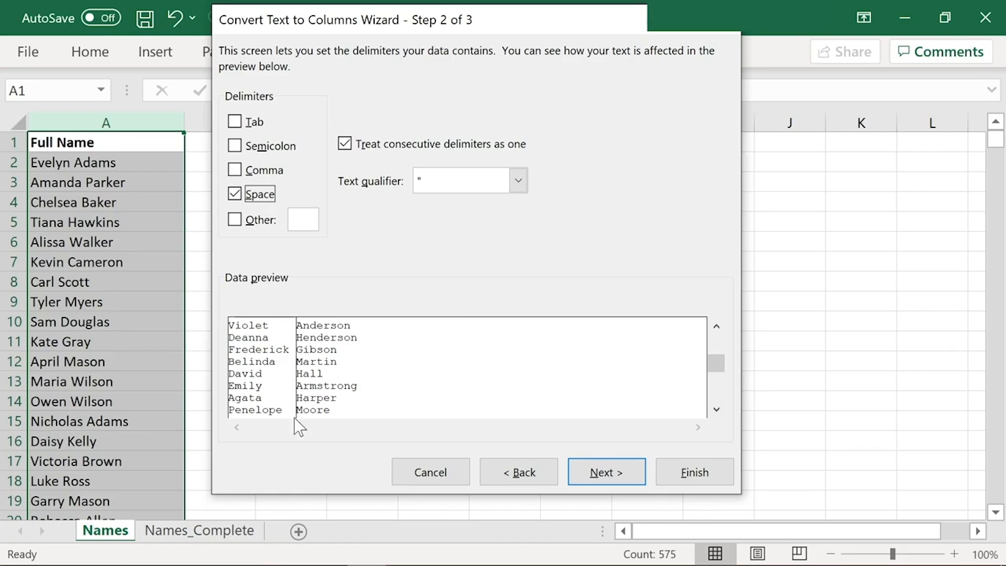
pyautogui.scroll(-3, 716, 409)
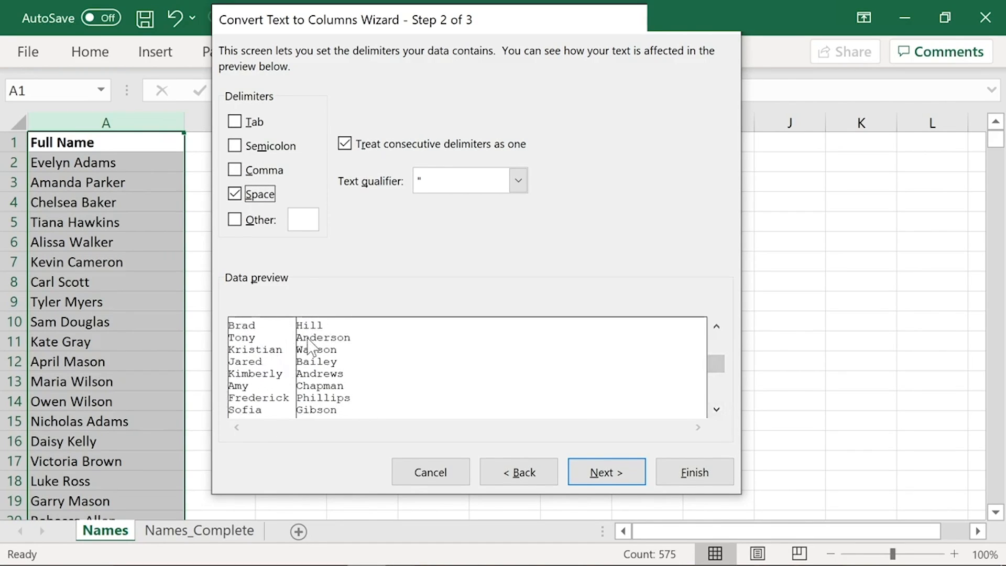
pyautogui.click(546, 399)
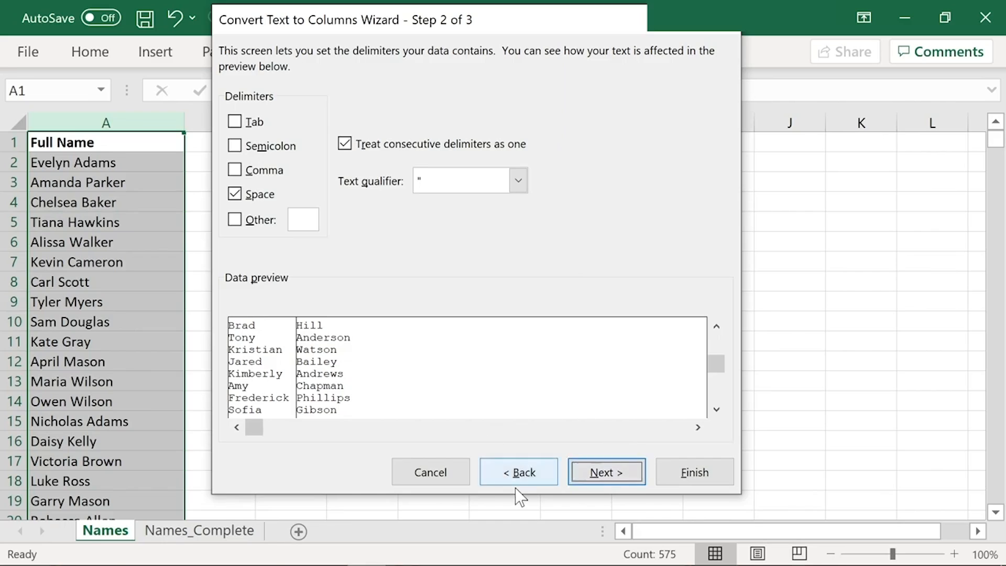
pyautogui.click(697, 472)
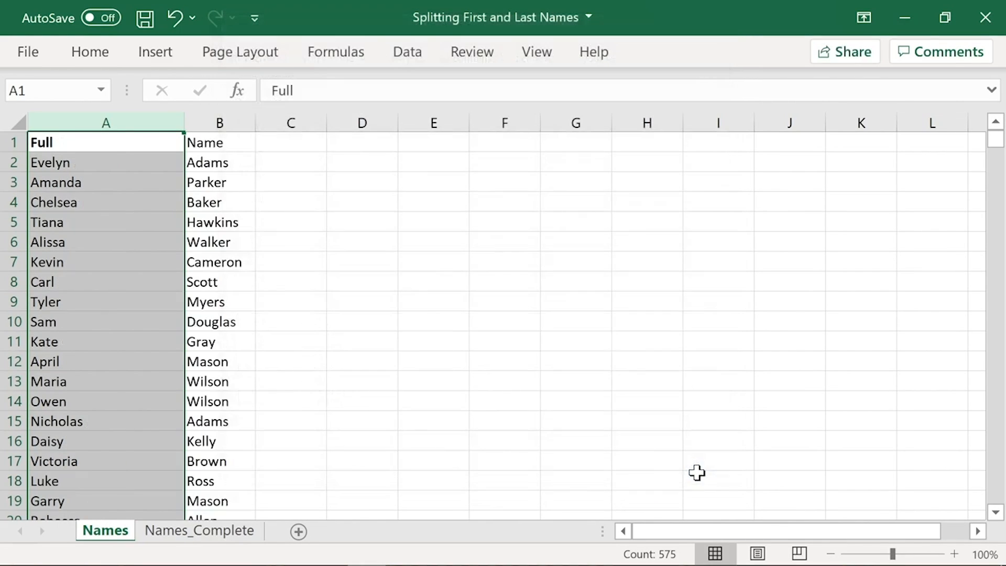
# Step: Inspect the split names in row 2 and the two header cells A1 and B1
pyautogui.click(128, 162)
pyautogui.click(220, 162)
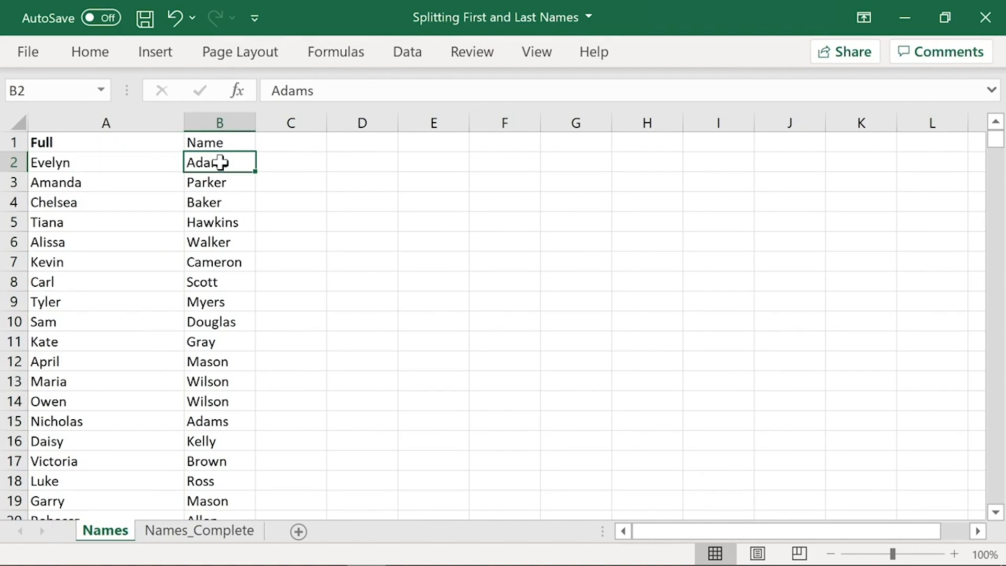
pyautogui.click(267, 166)
pyautogui.moveTo(115, 147); pyautogui.dragTo(213, 145)
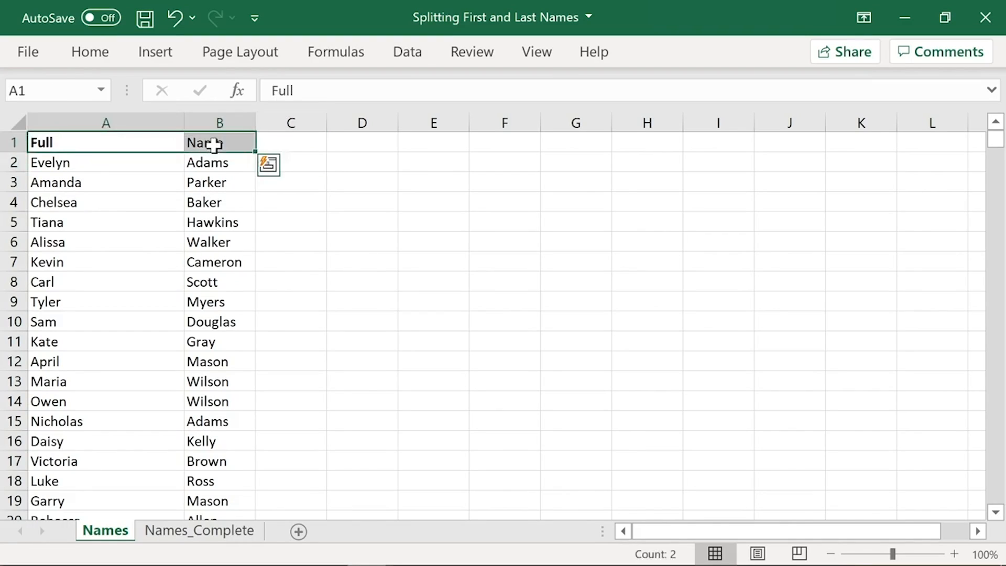
pyautogui.click(97, 142)
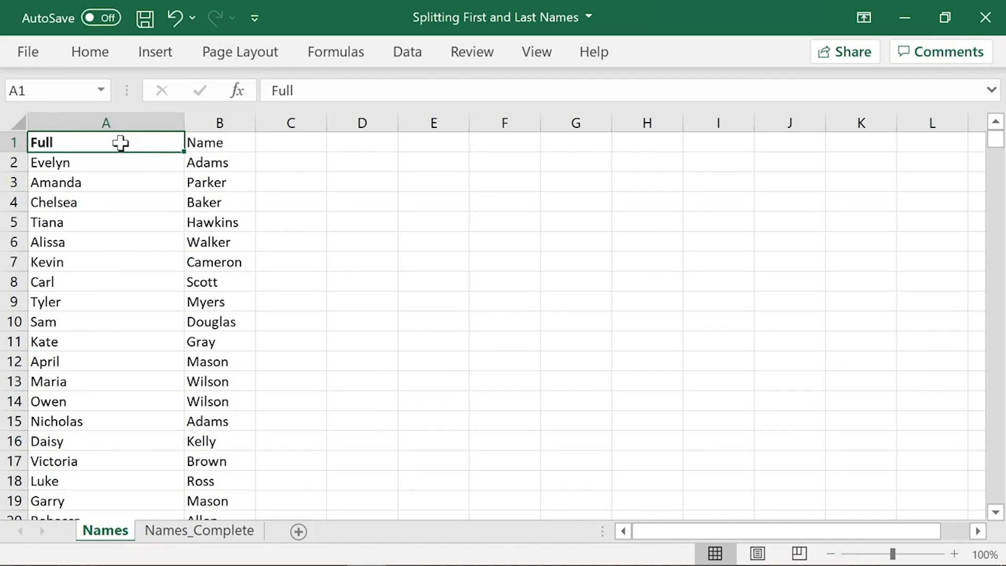
pyautogui.click(195, 147)
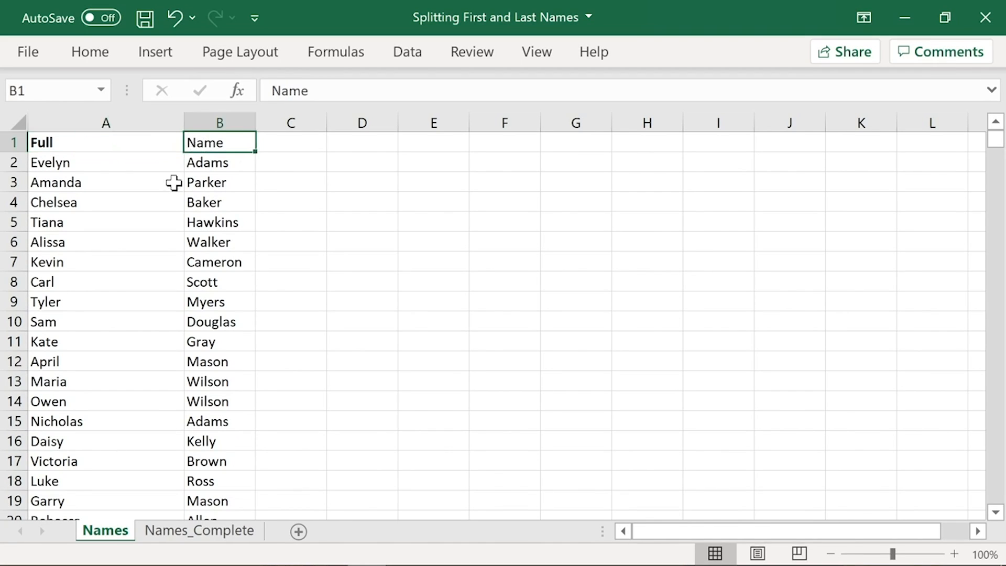
# Step: Enter the header First in A1 and Last in B1
pyautogui.click(124, 142)
pyautogui.write('First')
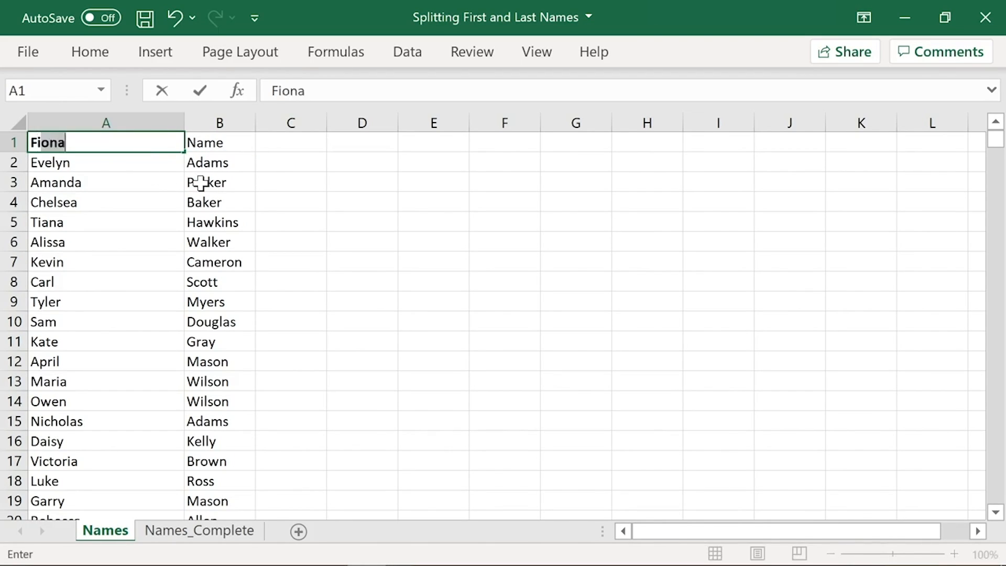
pyautogui.press('Tab')
pyautogui.write('Last')
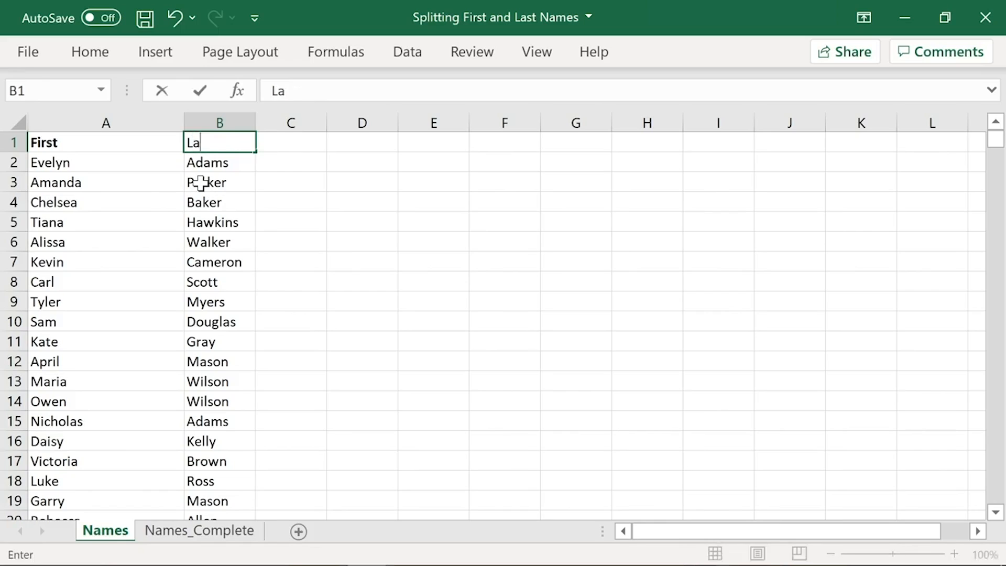
pyautogui.press('Return')
pyautogui.press('Up')
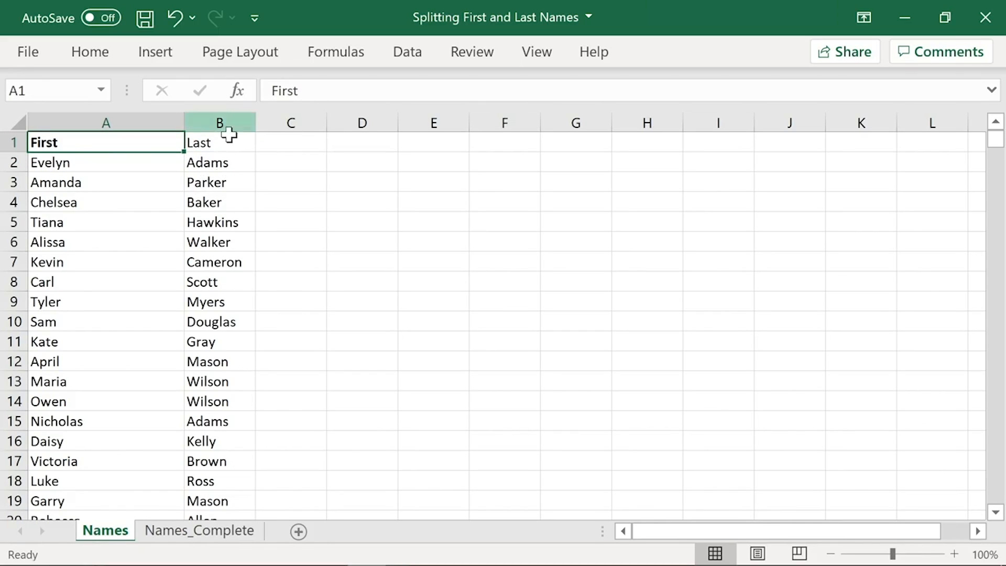
# Step: Make the Last header in B1 bold and autofit the widths of columns A and B
pyautogui.click(247, 146)
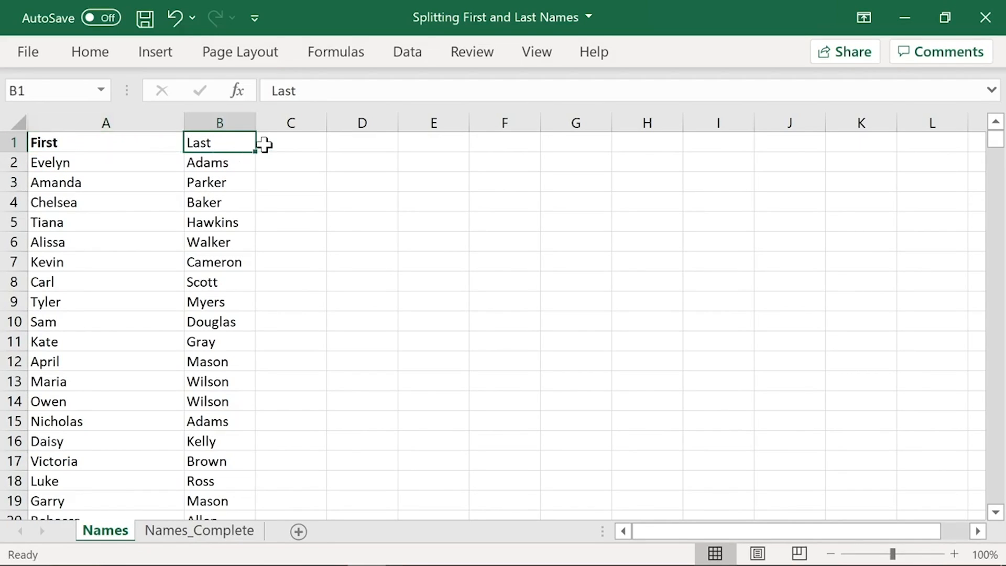
pyautogui.hotkey('ctrl', 'b')
pyautogui.doubleClick(183, 121)
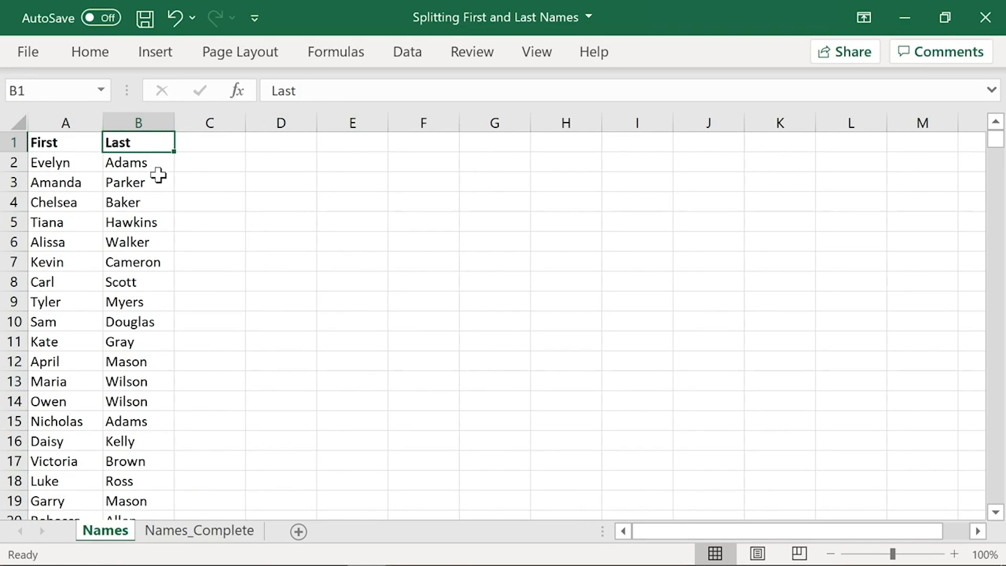
pyautogui.doubleClick(174, 122)
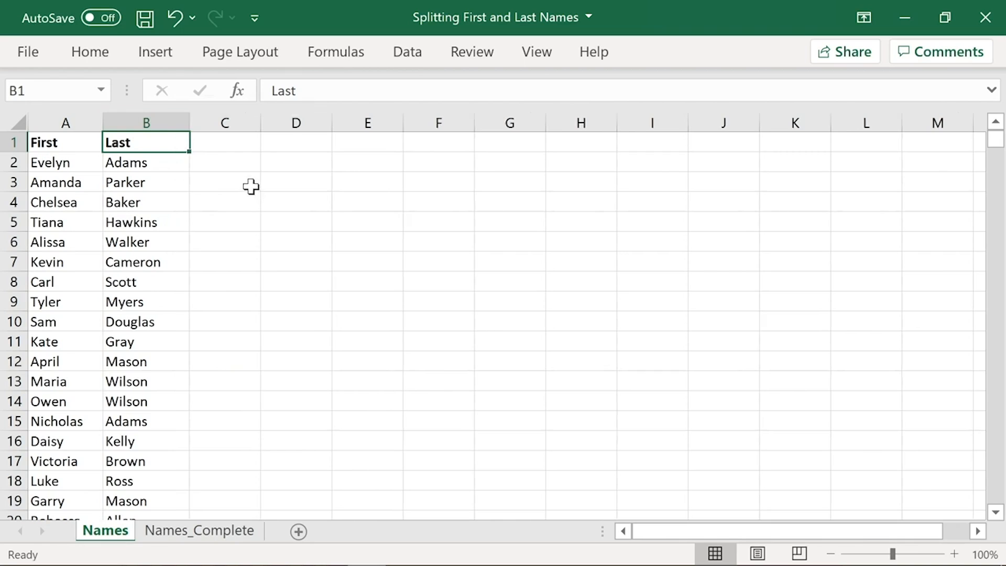
# Step: Look through the split first and last names down the sheet and return to row 1
pyautogui.scroll(-17, 238, 348)
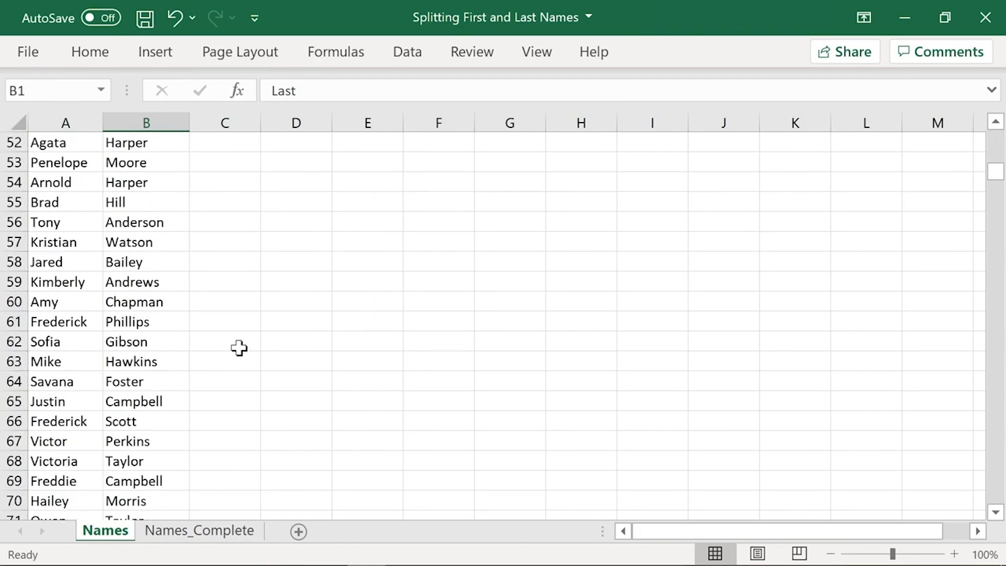
pyautogui.scroll(-9, 238, 348)
pyautogui.scroll(10, 220, 372)
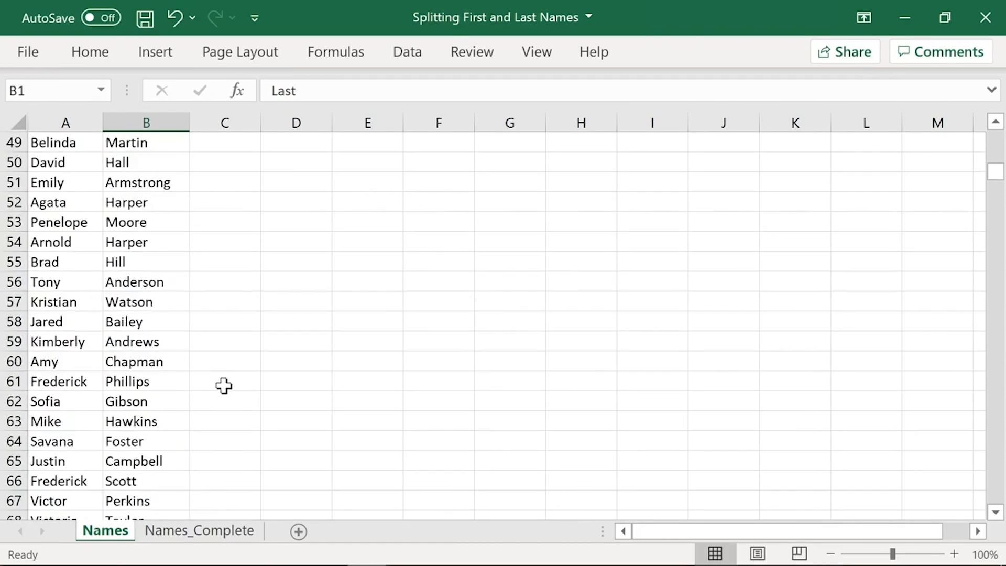
pyautogui.scroll(16, 224, 385)
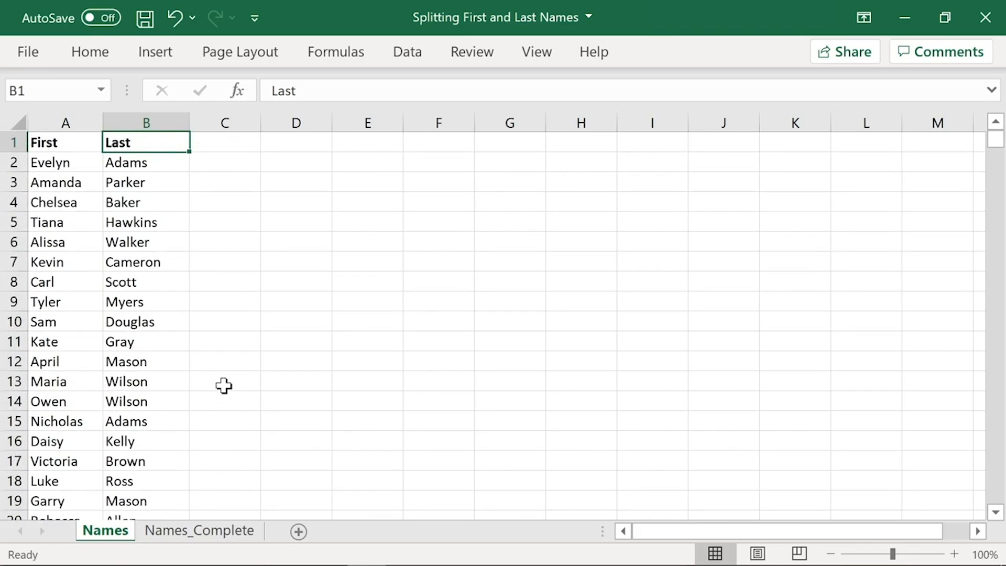
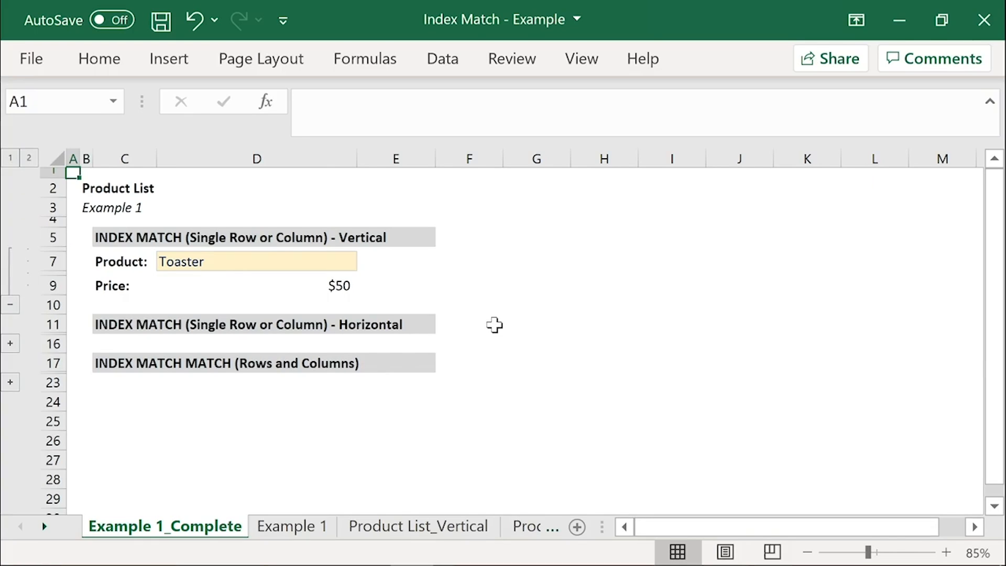
# Step: Look at the Product List_Vertical sheet and set the product in D7 of Example 1_Complete to T800
pyautogui.click(455, 528)
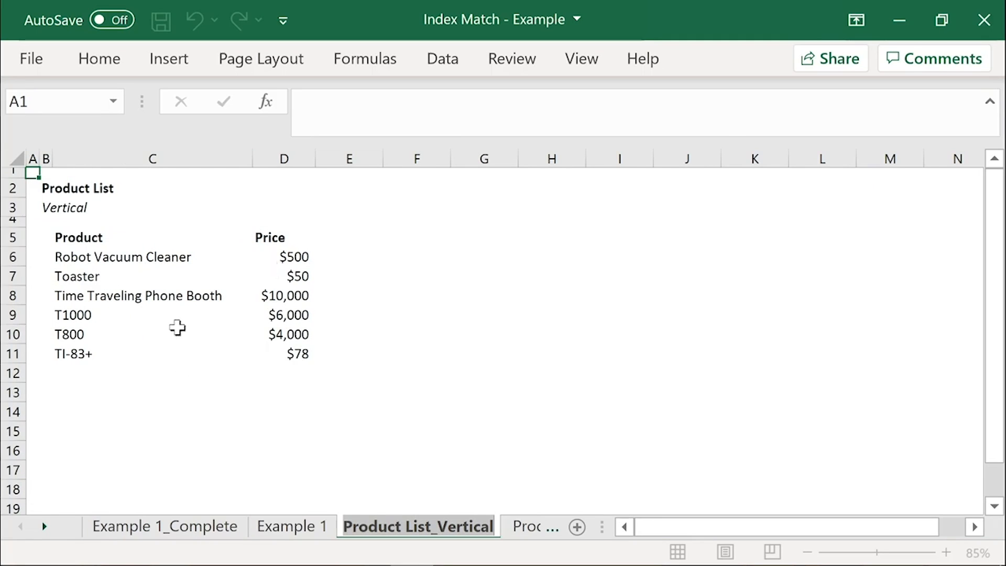
pyautogui.click(222, 530)
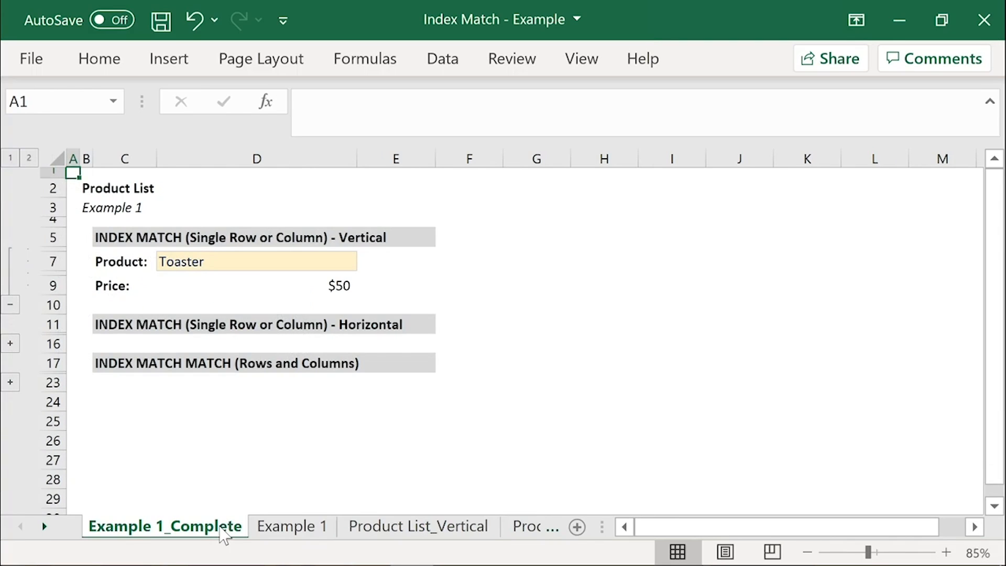
pyautogui.click(301, 266)
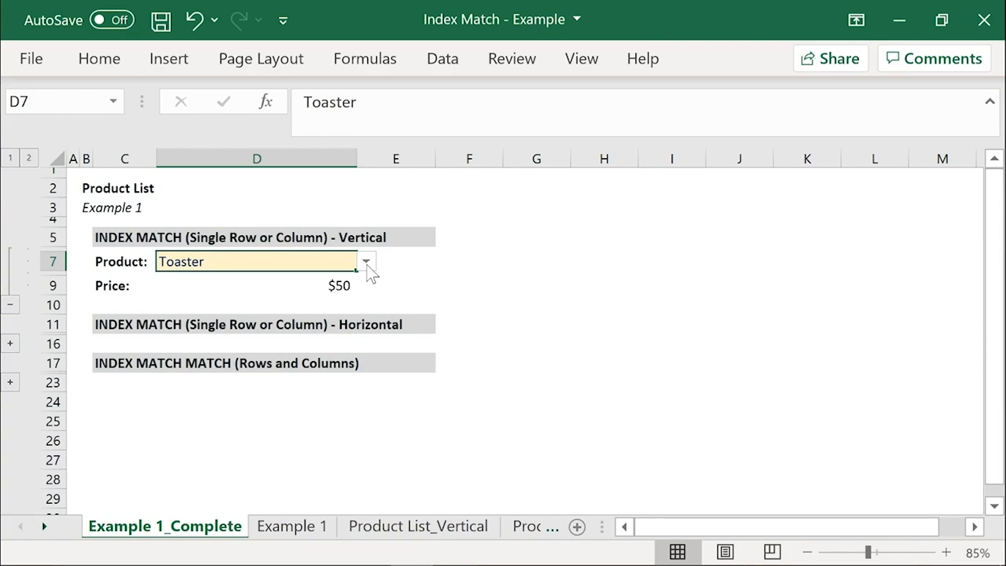
pyautogui.click(366, 263)
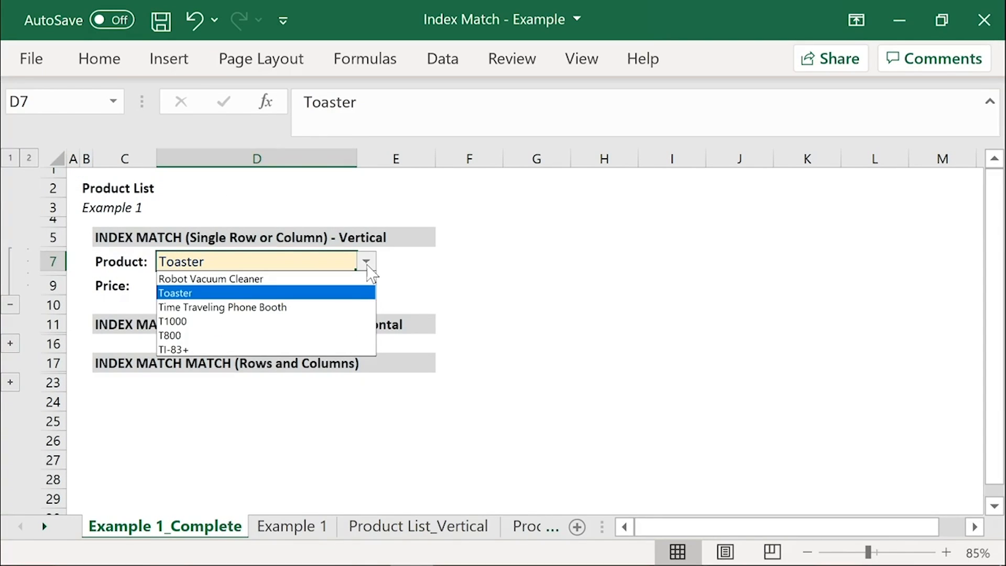
pyautogui.click(332, 338)
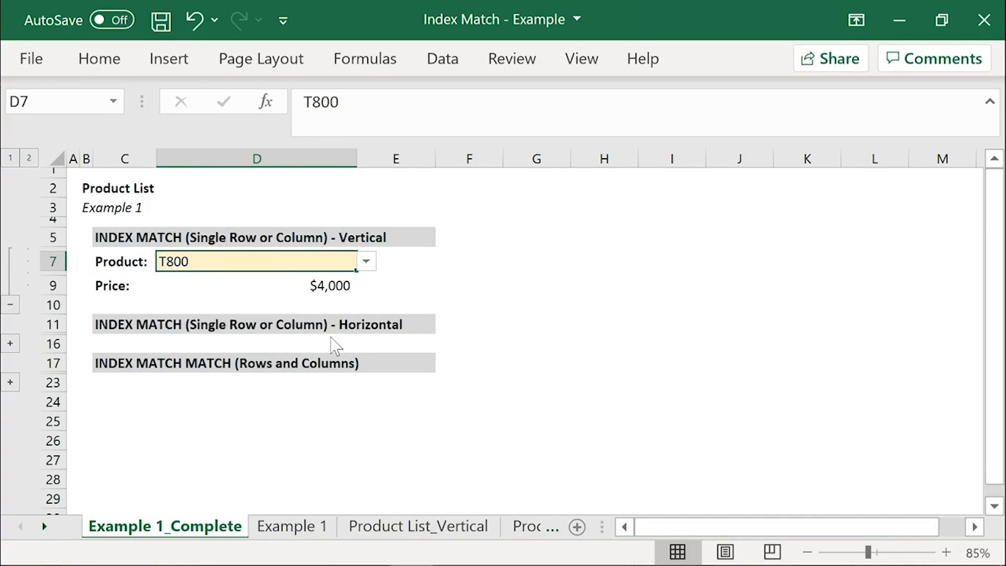
# Step: Examine the price formula in D9 and the Product List_Vertical and Product List_Horizontal sheets, returning to Example 1_Complete
pyautogui.click(237, 287)
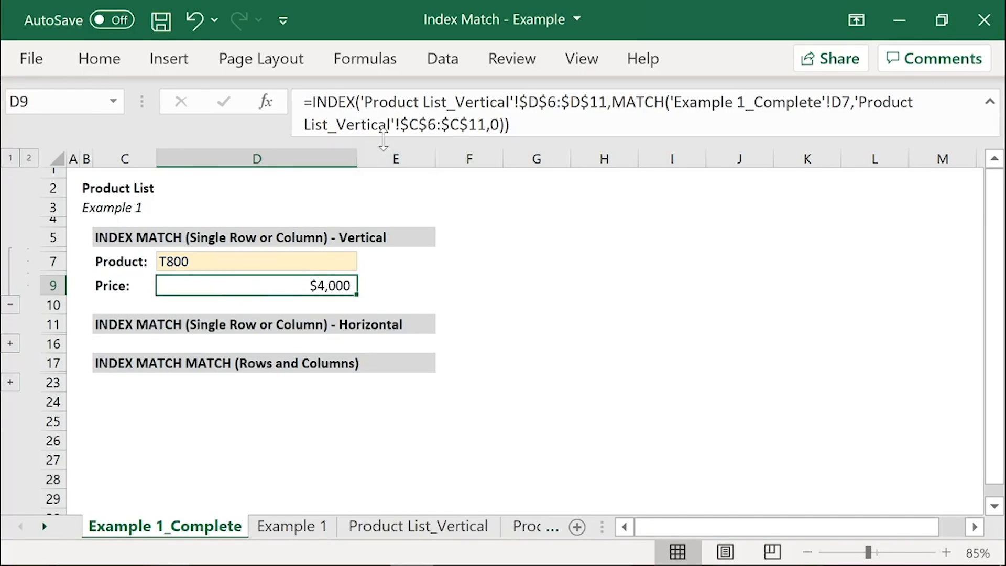
pyautogui.moveTo(382, 138); pyautogui.dragTo(383, 116)
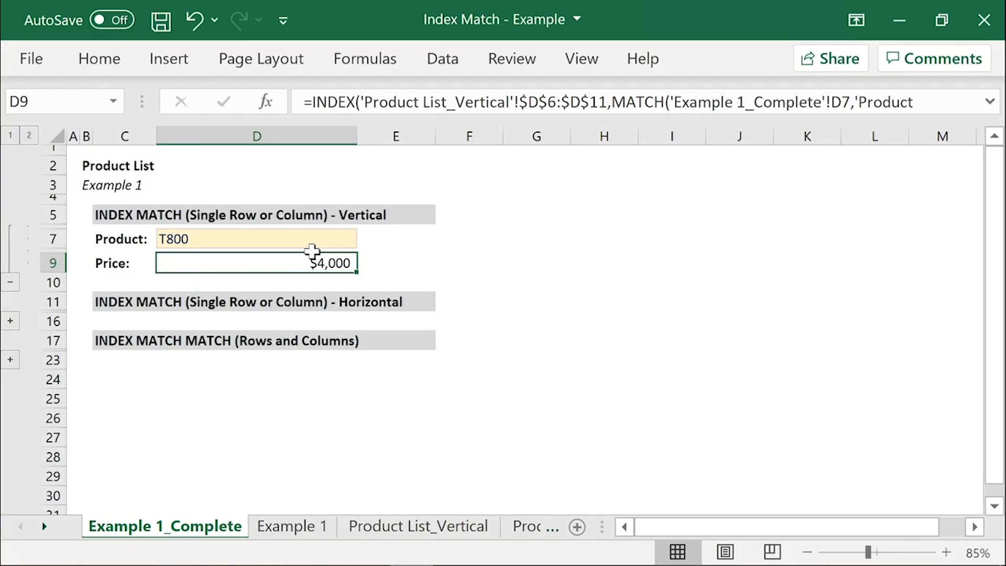
pyautogui.click(434, 528)
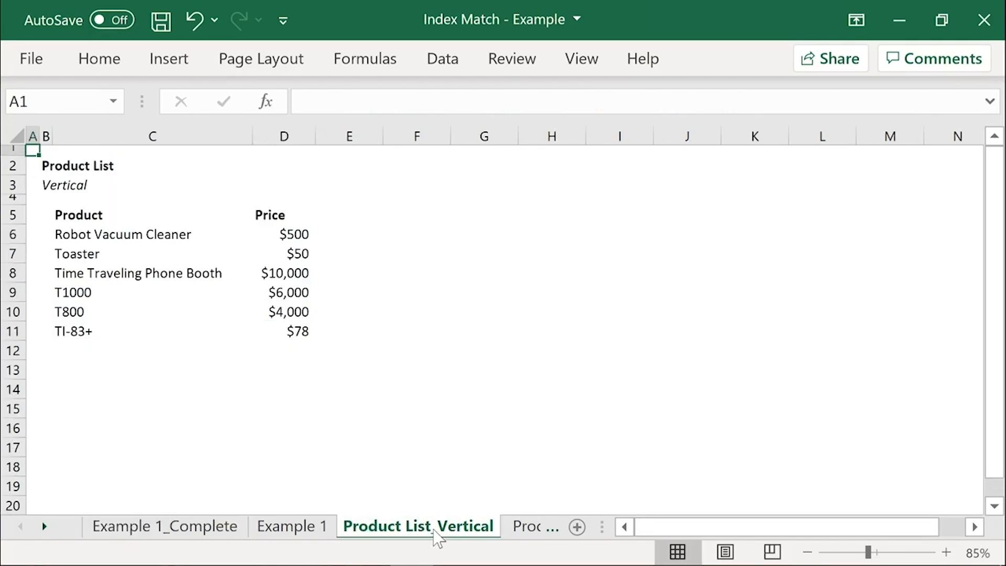
pyautogui.click(529, 526)
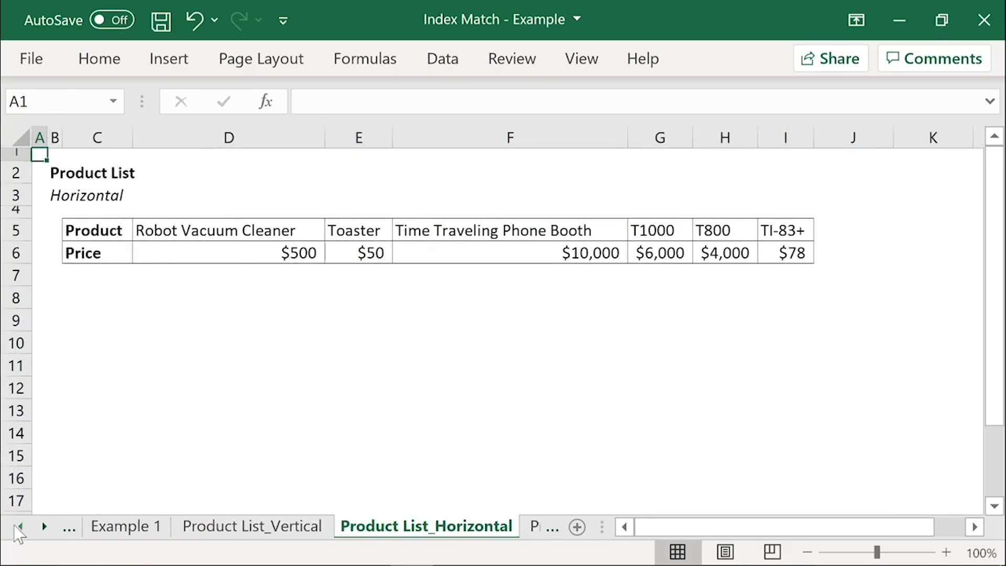
pyautogui.click(20, 527)
pyautogui.click(105, 528)
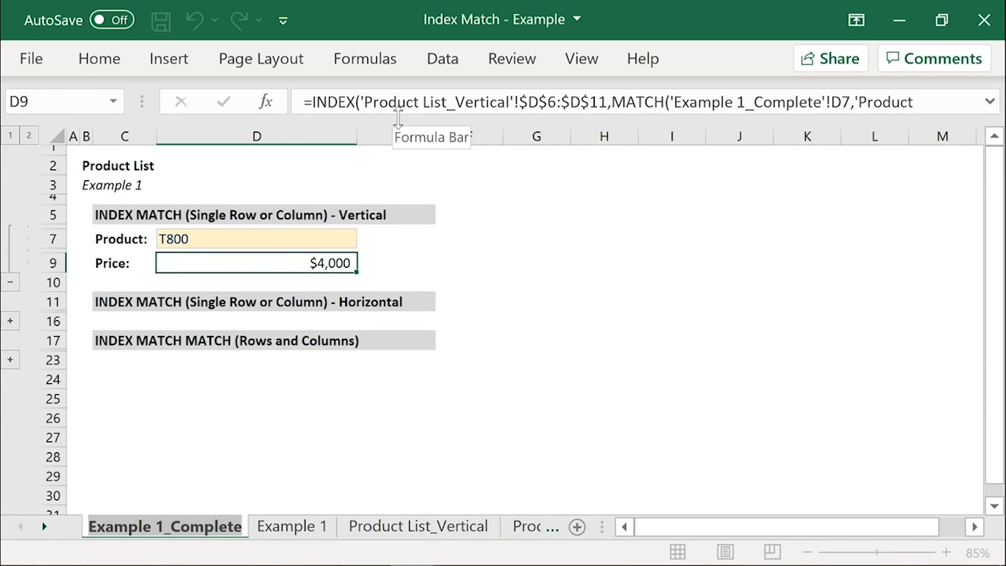
# Step: Expand the formula bar and highlight the Product List_Vertical sheet reference inside the INDEX formula of D9
pyautogui.moveTo(400, 116); pyautogui.dragTo(399, 134)
pyautogui.moveTo(360, 102); pyautogui.dragTo(503, 103)
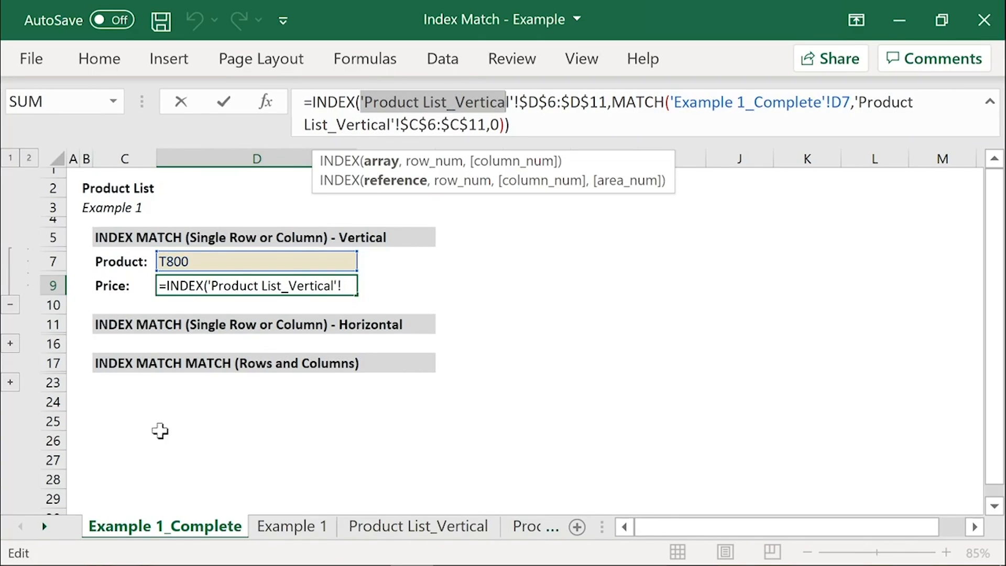
pyautogui.press('Return')
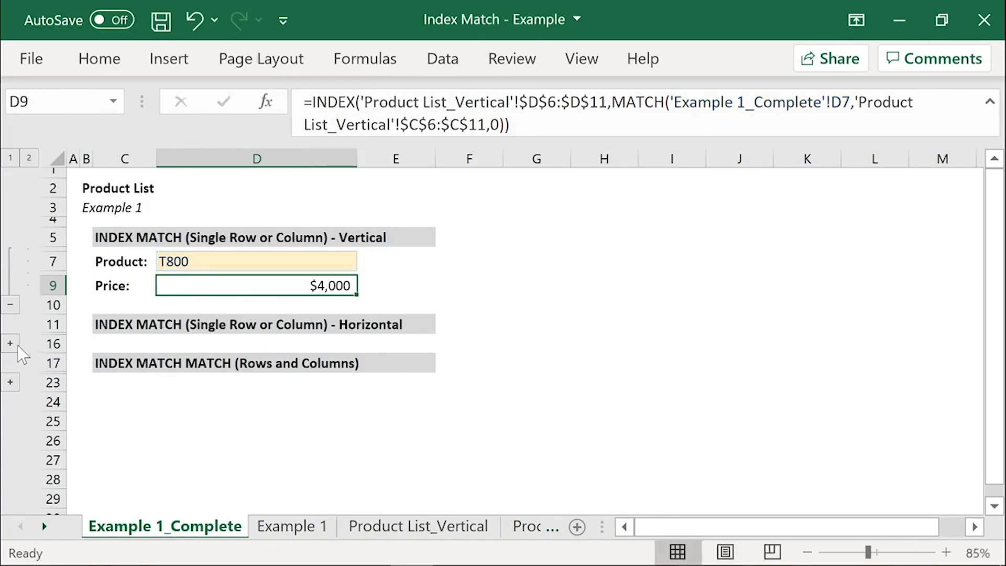
# Step: Collapse the vertical example, expand the horizontal INDEX MATCH example and set its product in D13 to TI-83+
pyautogui.click(11, 304)
pyautogui.click(10, 295)
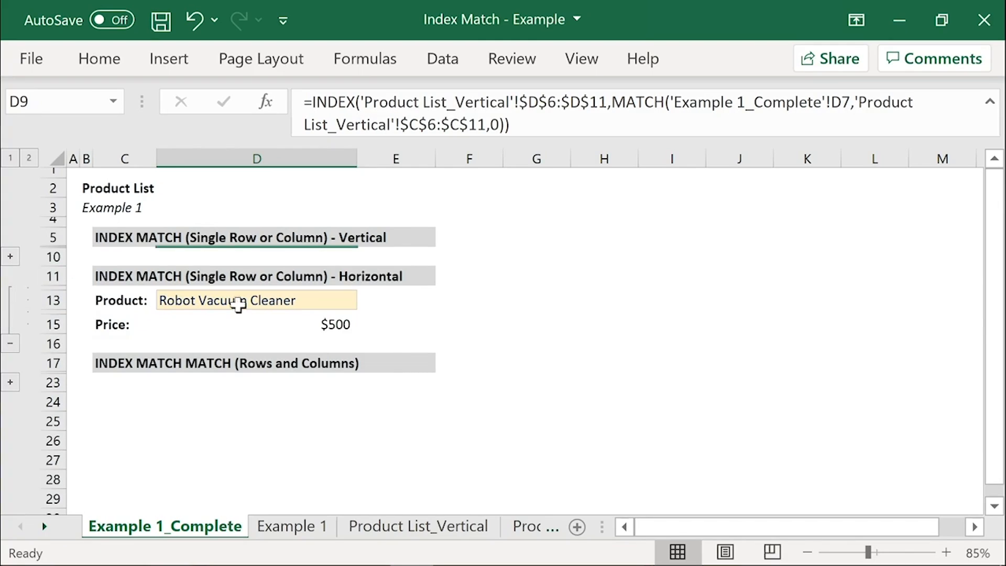
pyautogui.click(234, 314)
pyautogui.click(236, 320)
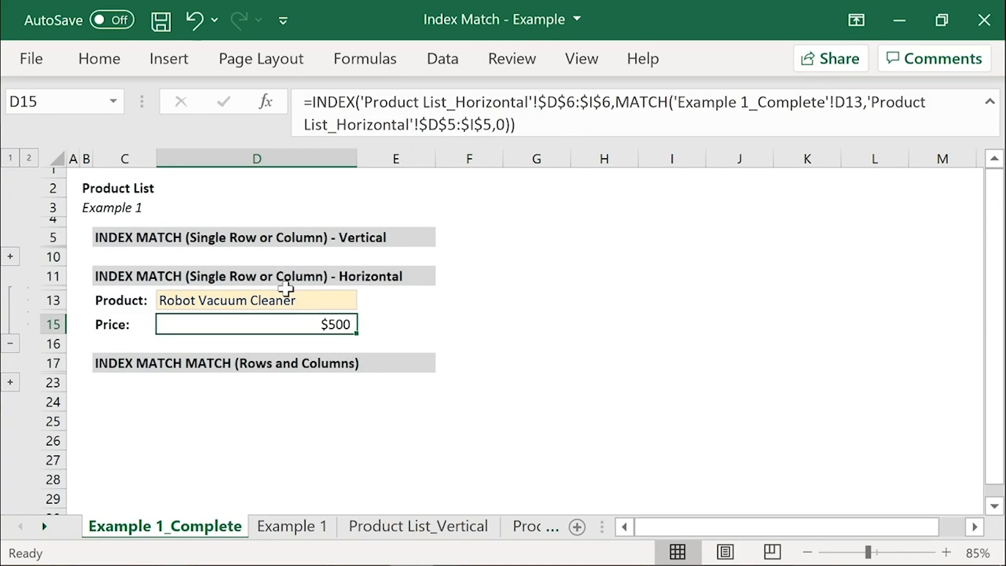
pyautogui.click(272, 302)
pyautogui.click(372, 302)
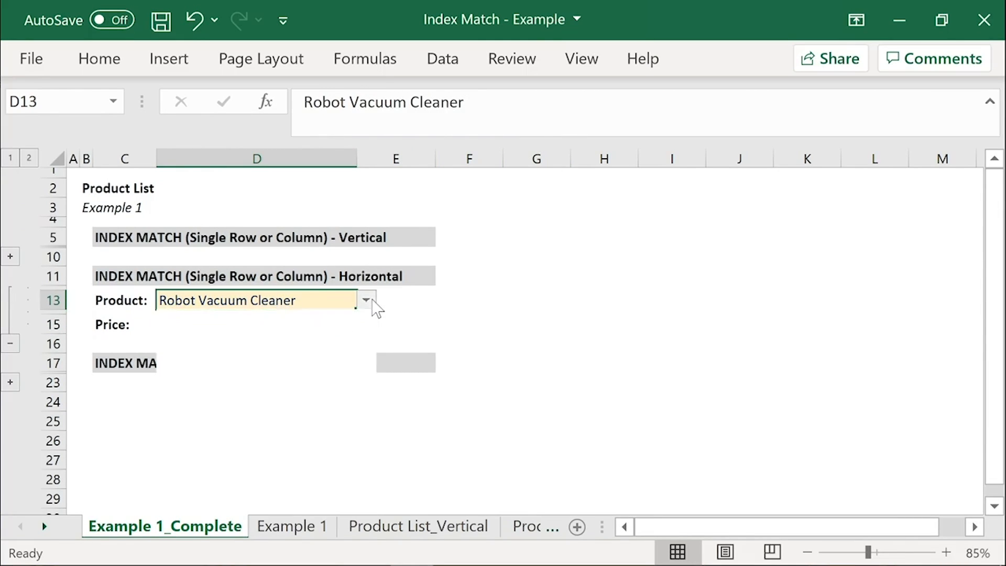
pyautogui.click(260, 390)
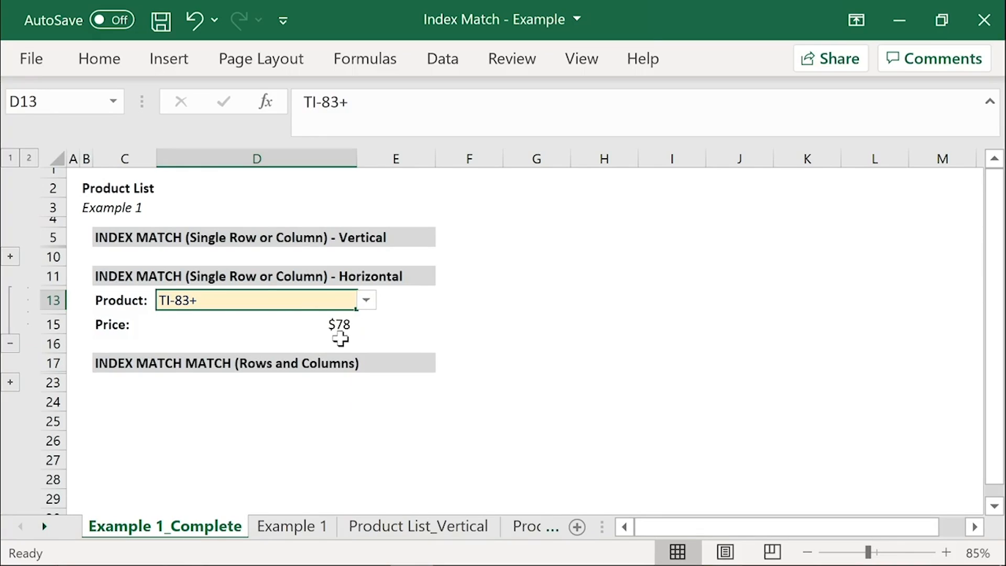
# Step: Examine the price formula in D15 and its source table on Product List_Horizontal, returning to Example 1_Complete
pyautogui.click(319, 325)
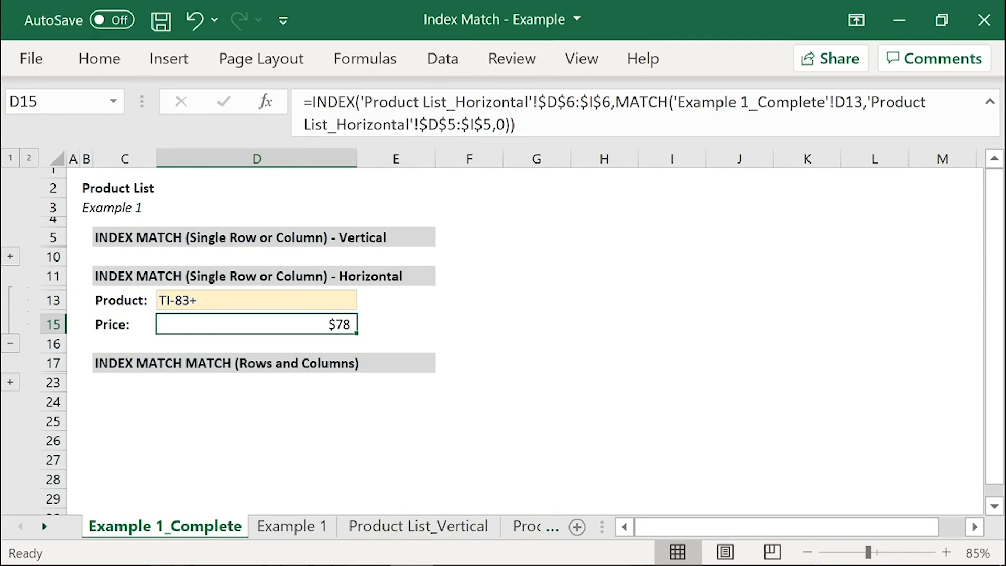
pyautogui.click(526, 528)
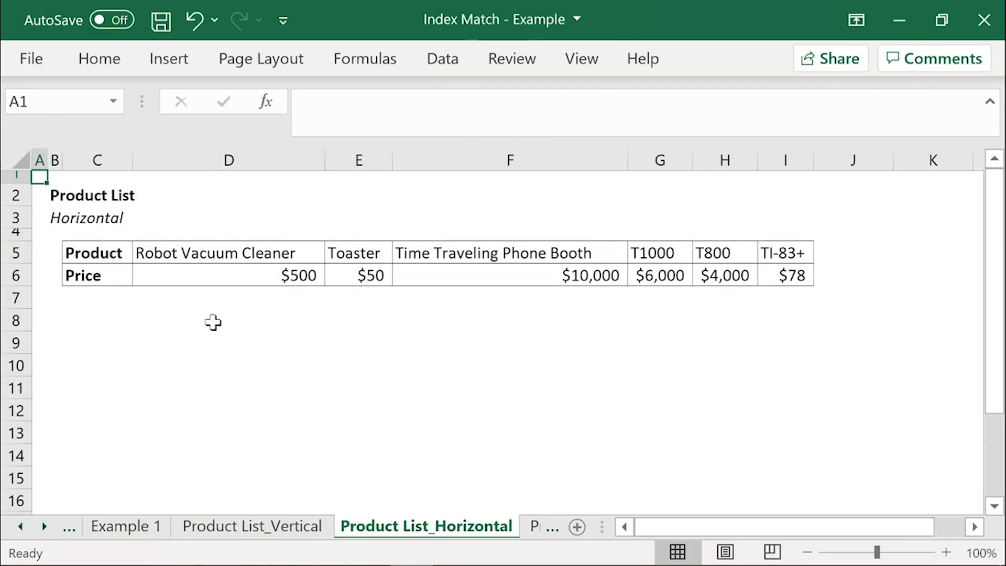
pyautogui.click(69, 527)
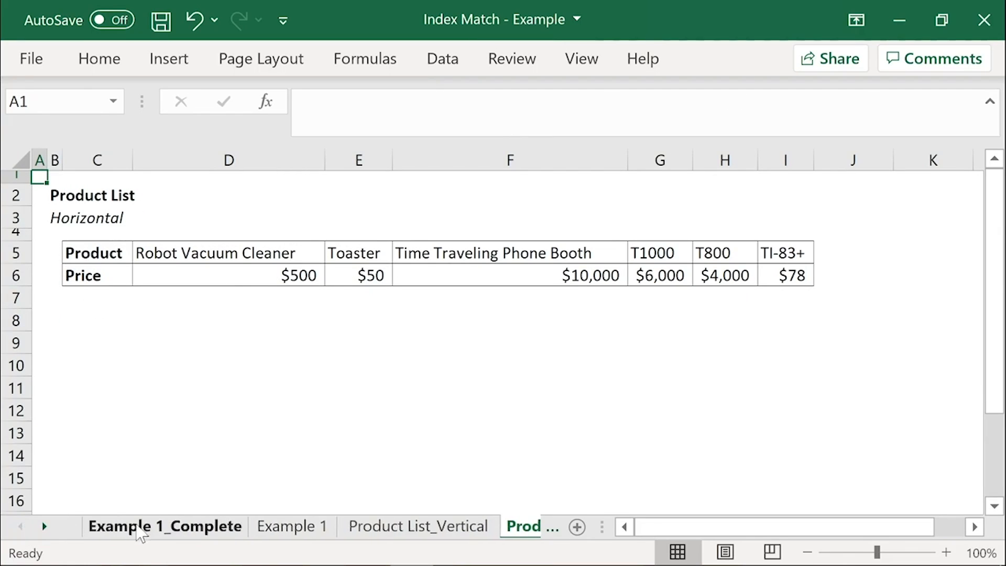
pyautogui.click(171, 527)
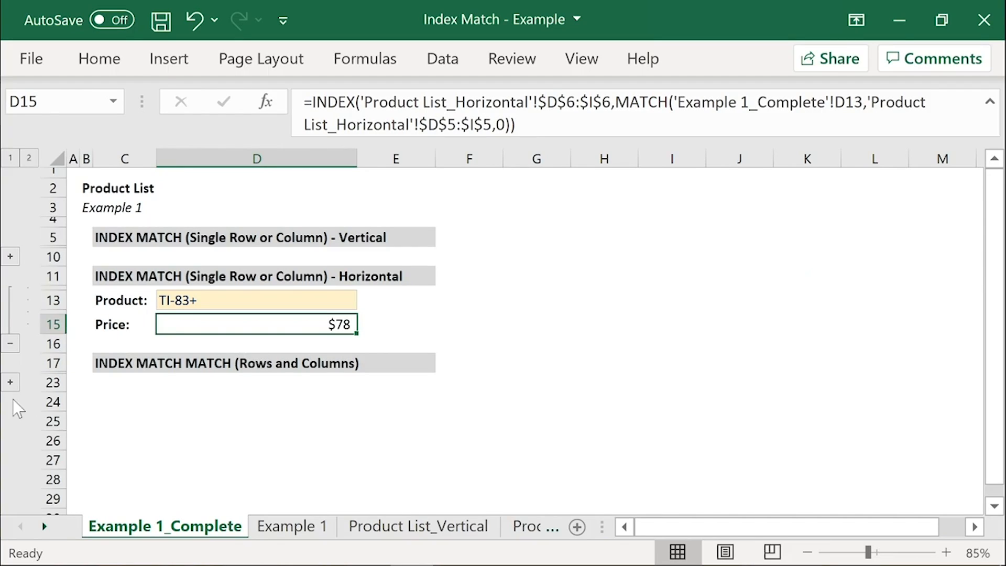
# Step: Collapse the horizontal example, expand the INDEX MATCH MATCH example and select its product cell D19
pyautogui.click(10, 344)
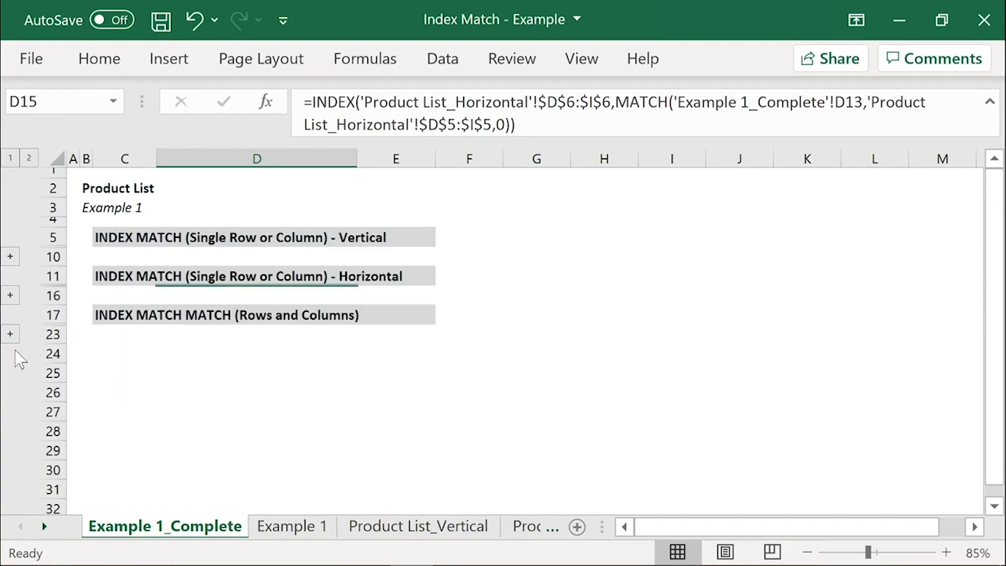
pyautogui.click(15, 337)
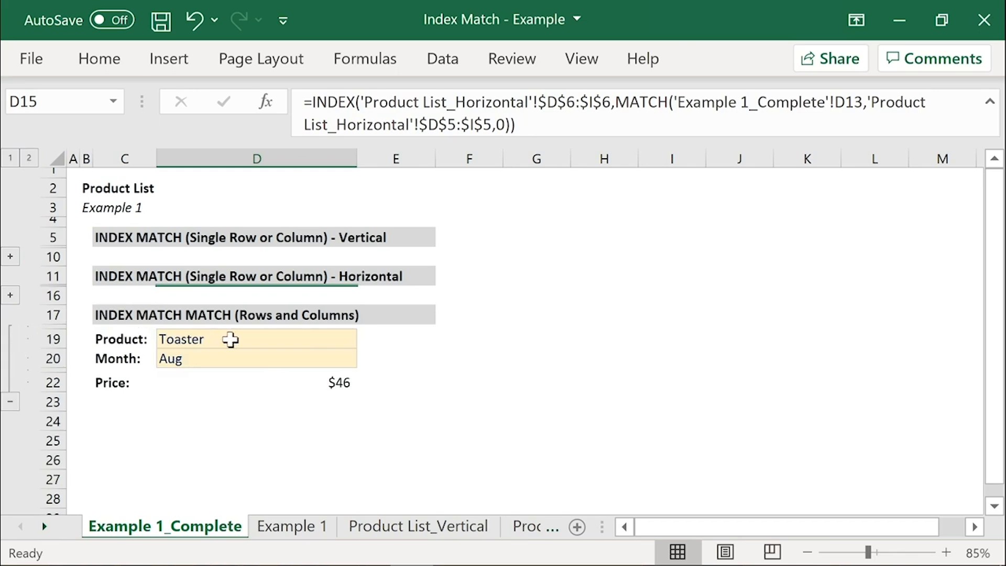
pyautogui.click(231, 340)
# Step: On Product List_Complex, examine the product names in C7:C12 and the monthly prices across row 7
pyautogui.click(45, 526)
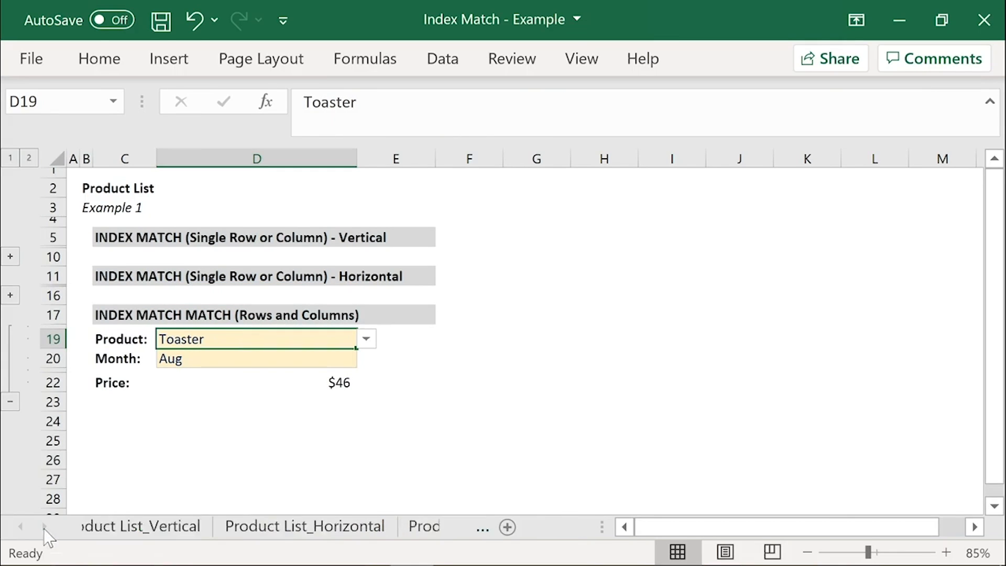
pyautogui.click(392, 528)
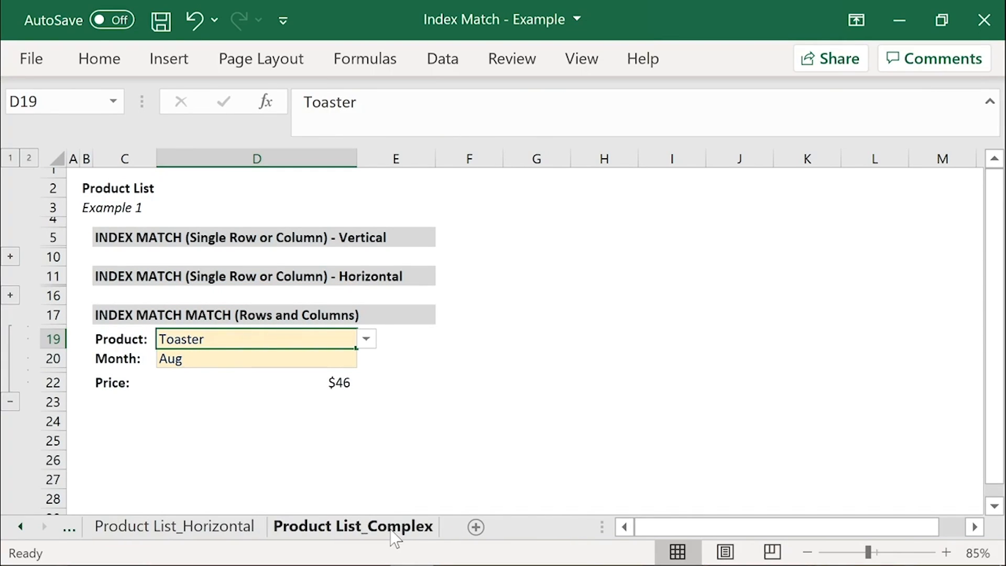
pyautogui.click(313, 529)
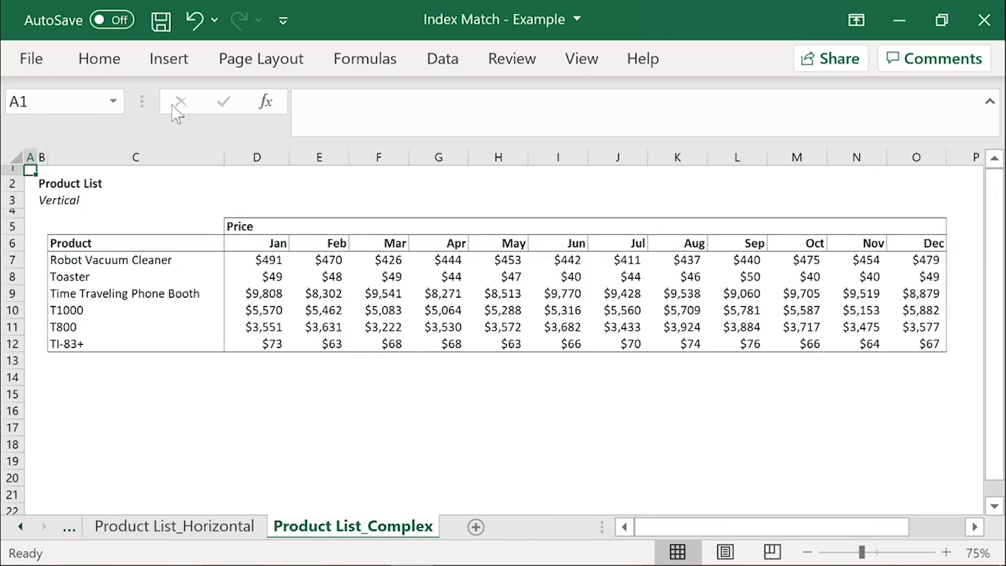
pyautogui.moveTo(149, 254); pyautogui.dragTo(170, 343)
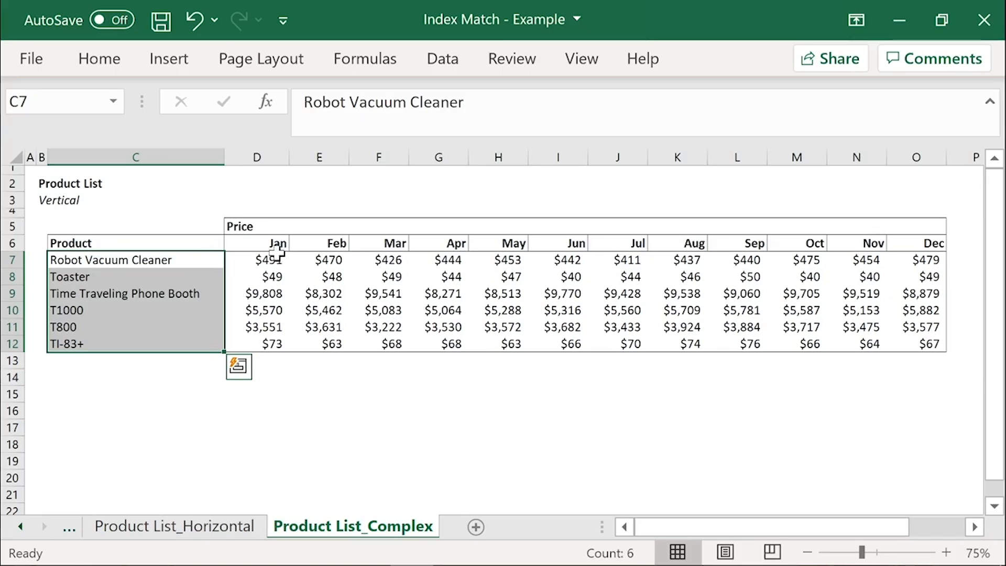
pyautogui.moveTo(262, 259); pyautogui.dragTo(932, 259)
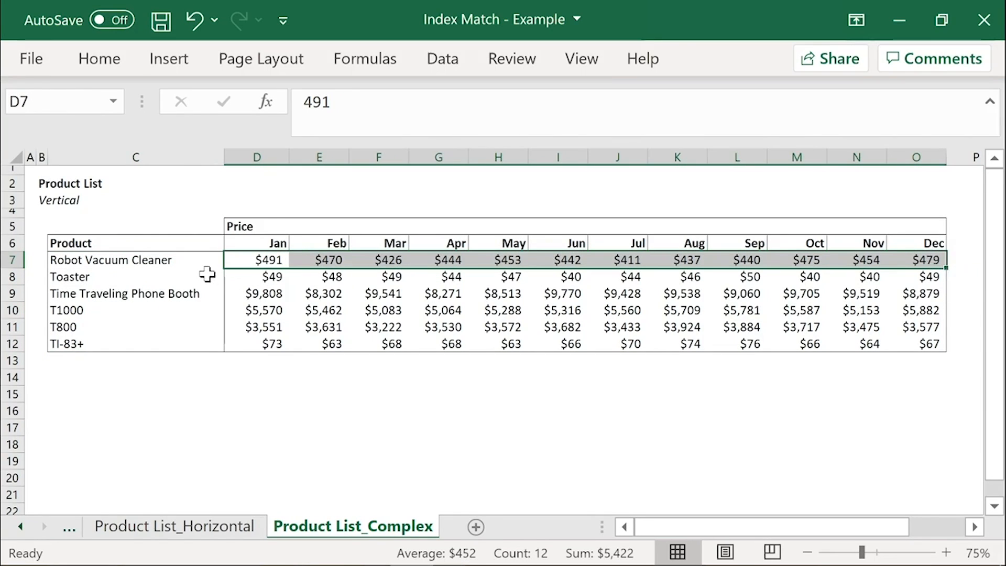
pyautogui.click(274, 261)
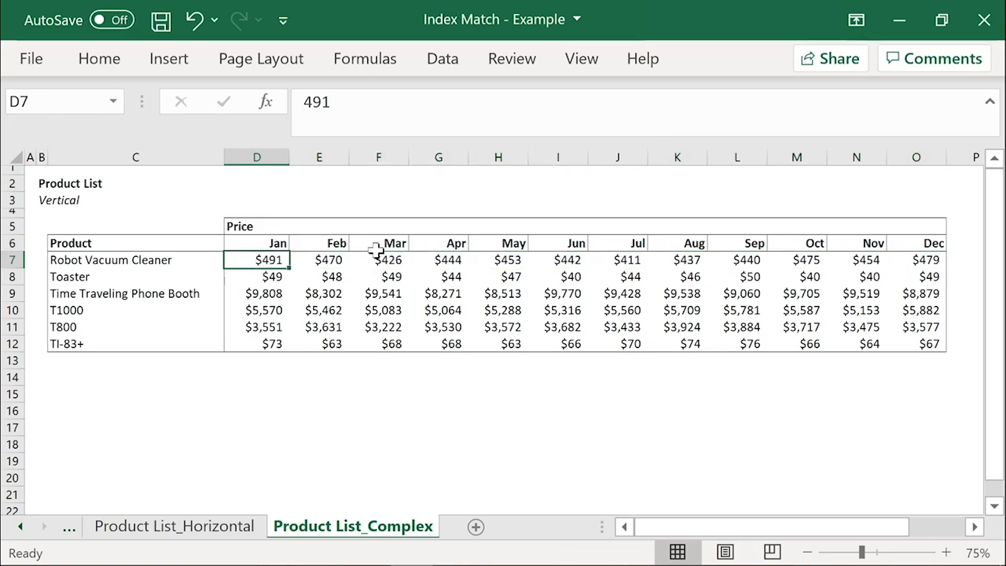
pyautogui.click(337, 262)
pyautogui.click(398, 260)
pyautogui.click(439, 260)
pyautogui.click(532, 259)
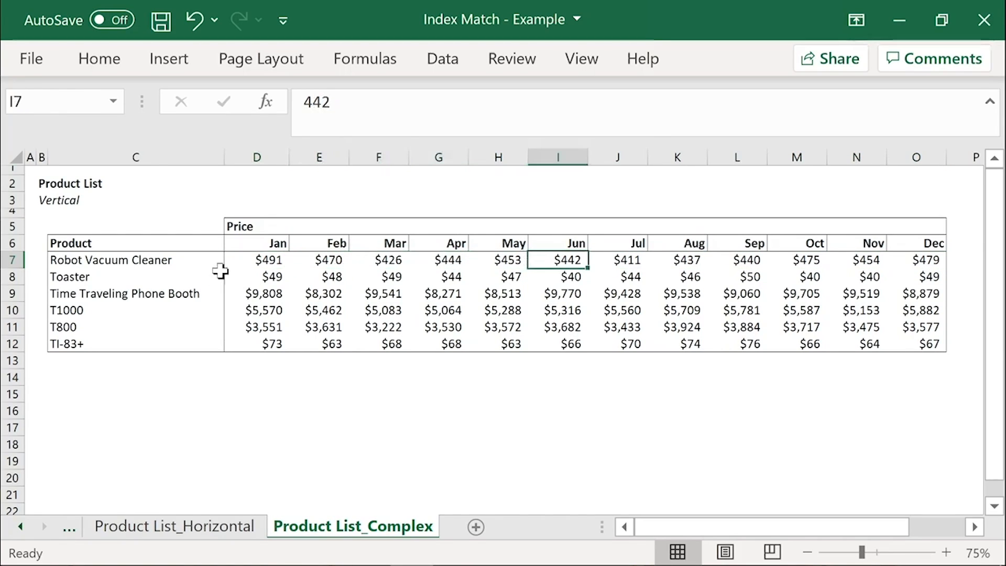
pyautogui.moveTo(178, 264); pyautogui.dragTo(169, 347)
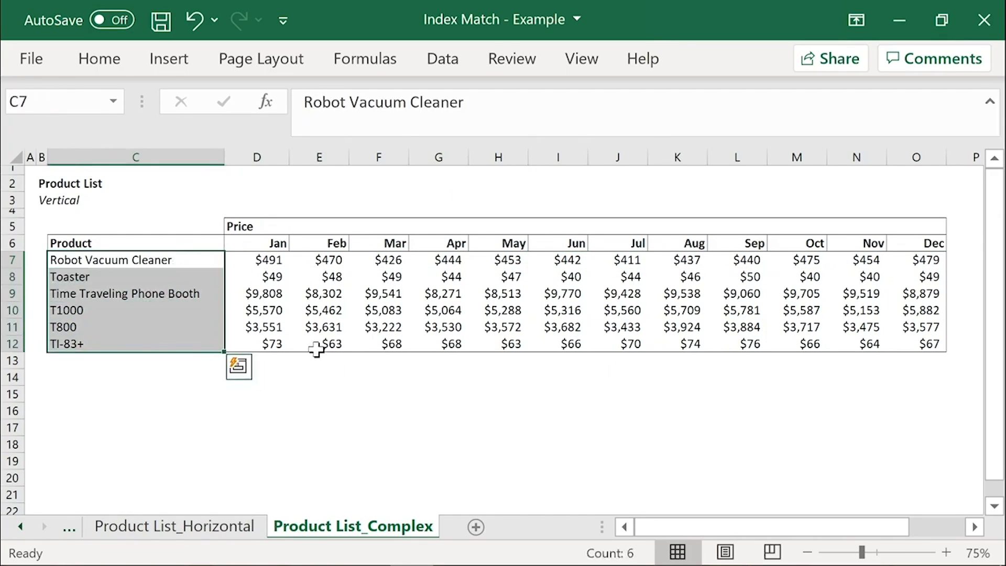
pyautogui.hotkey('ctrl', 'Home')
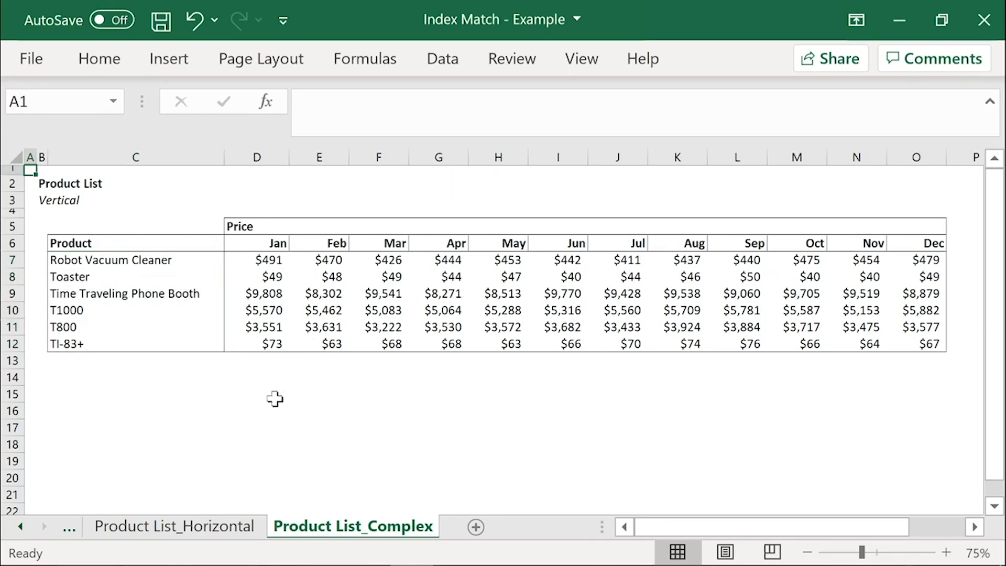
# Step: Return to Example 1_Complete and set the INDEX MATCH MATCH product in D19 to T800 and the month in D20 to Oct
pyautogui.click(20, 526)
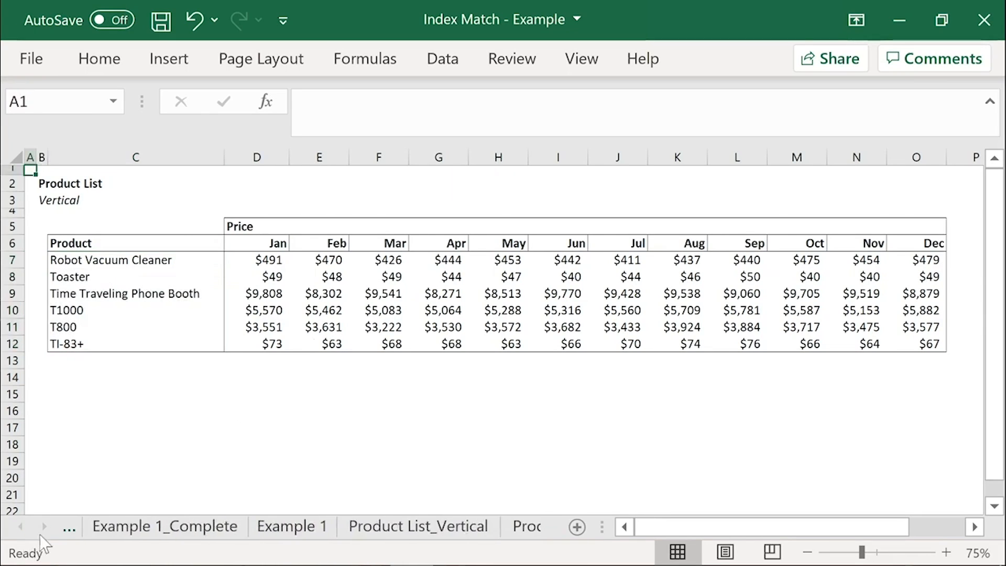
pyautogui.click(152, 527)
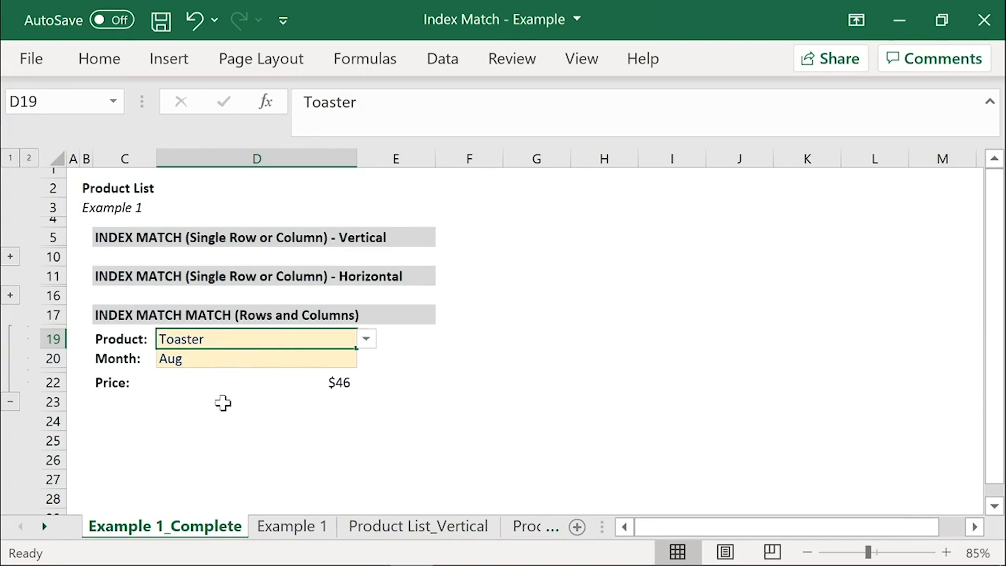
pyautogui.click(367, 339)
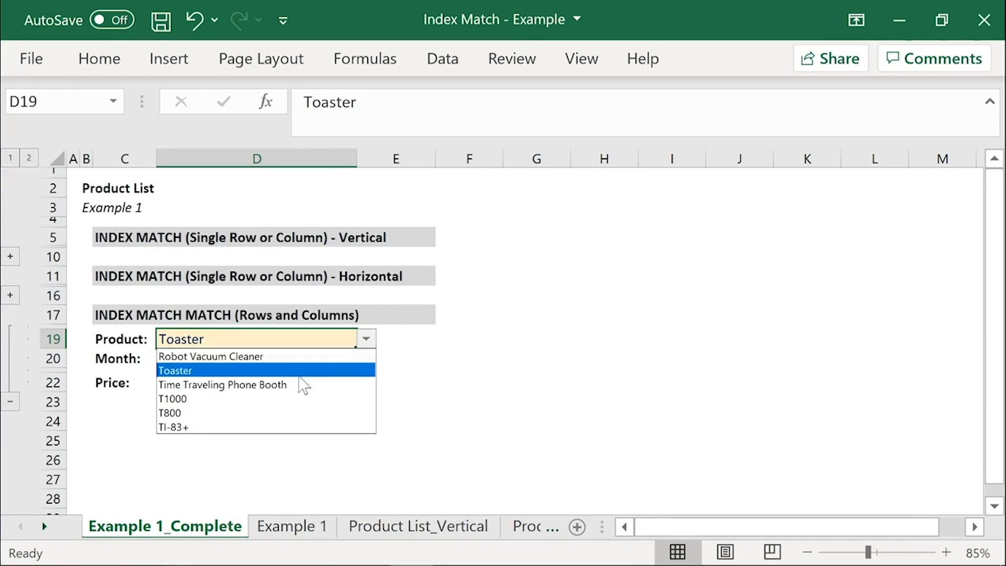
pyautogui.click(267, 411)
pyautogui.click(287, 356)
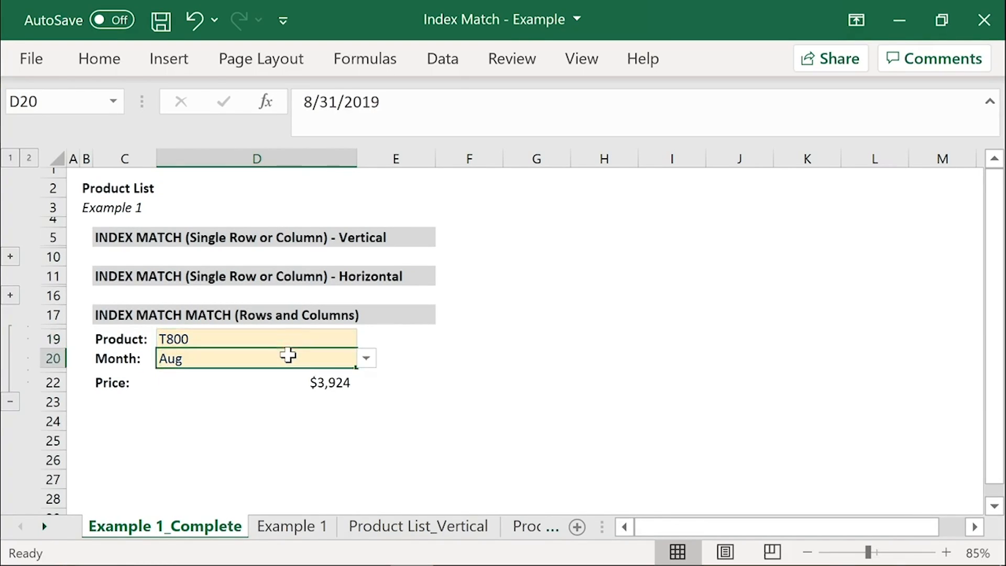
pyautogui.click(366, 358)
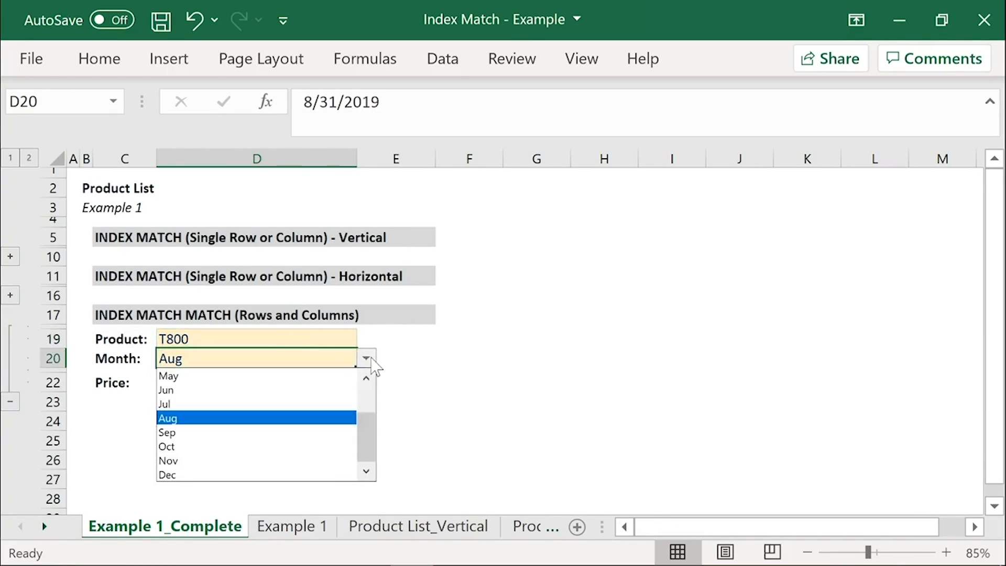
pyautogui.click(279, 449)
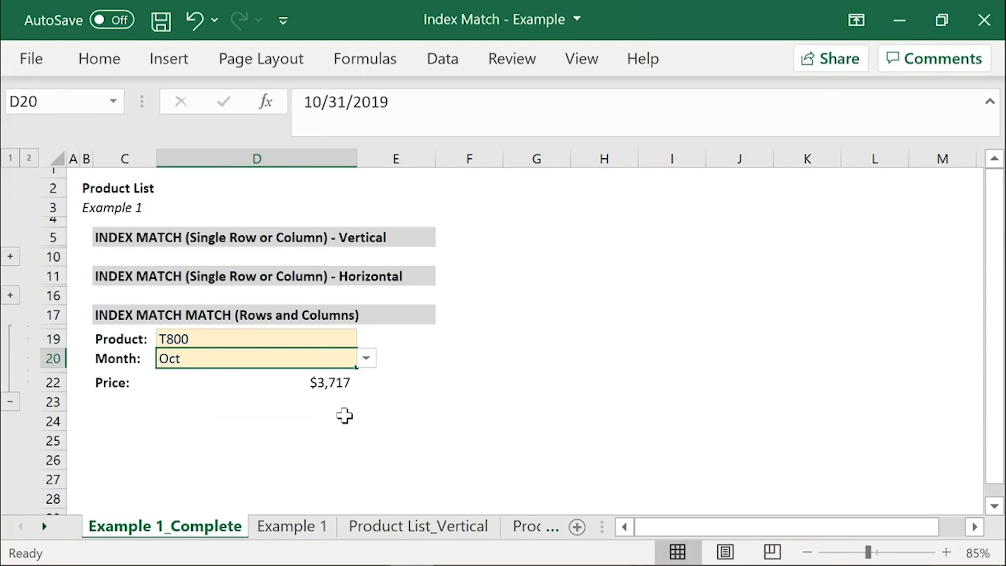
# Step: Examine the product in D19, the month in D20 and the price formula in D22, returning to cell A1
pyautogui.click(186, 339)
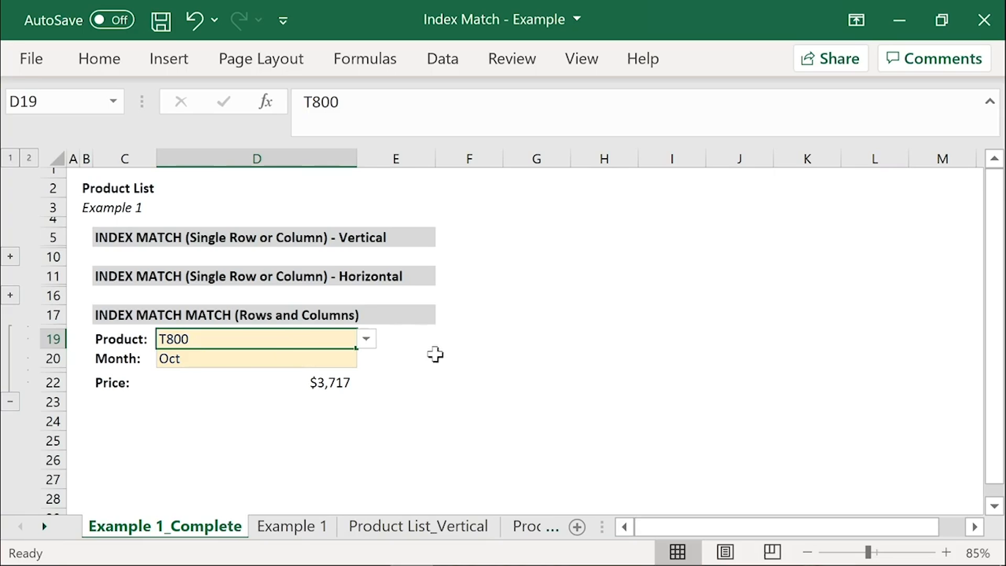
pyautogui.click(306, 362)
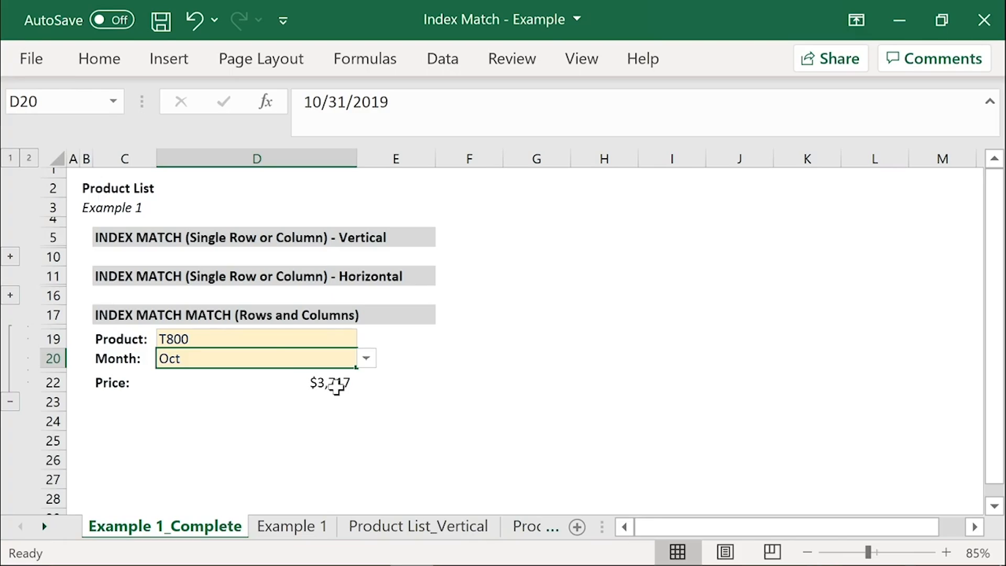
pyautogui.click(307, 385)
pyautogui.click(183, 361)
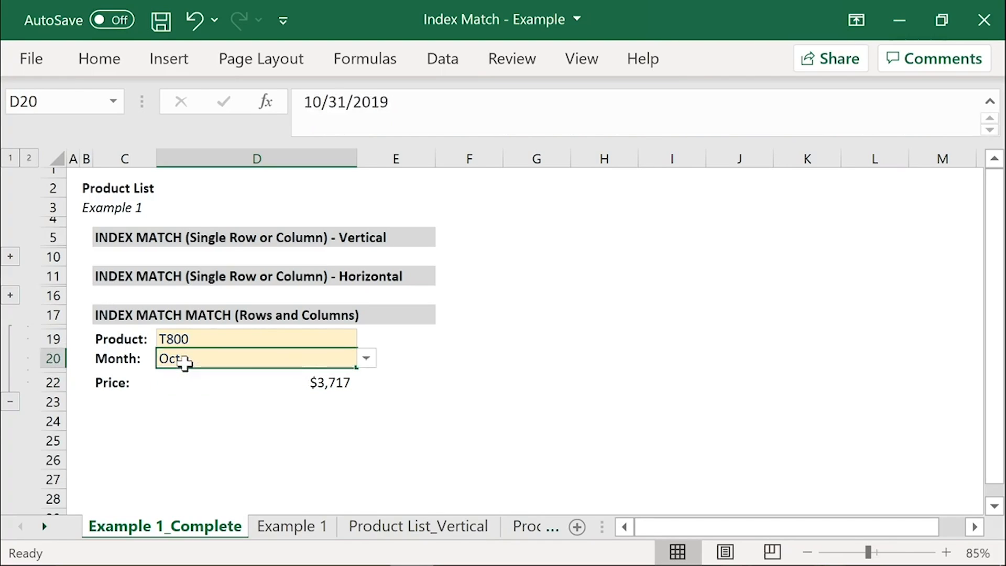
pyautogui.hotkey('ctrl', 'Home')
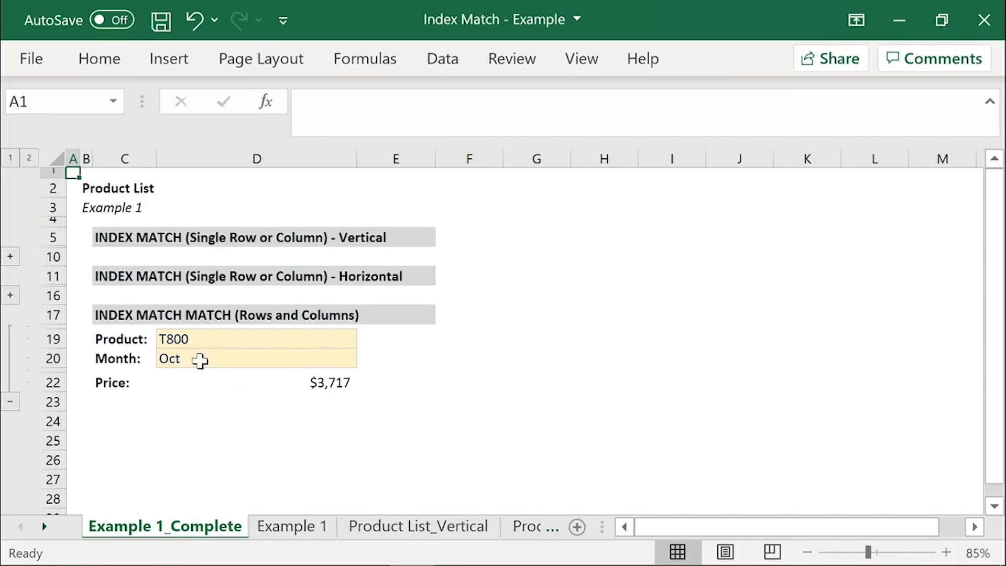
# Step: Expand the horizontal and vertical INDEX MATCH examples and review the price formulas in D22, D15 and D9
pyautogui.click(10, 296)
pyautogui.click(10, 256)
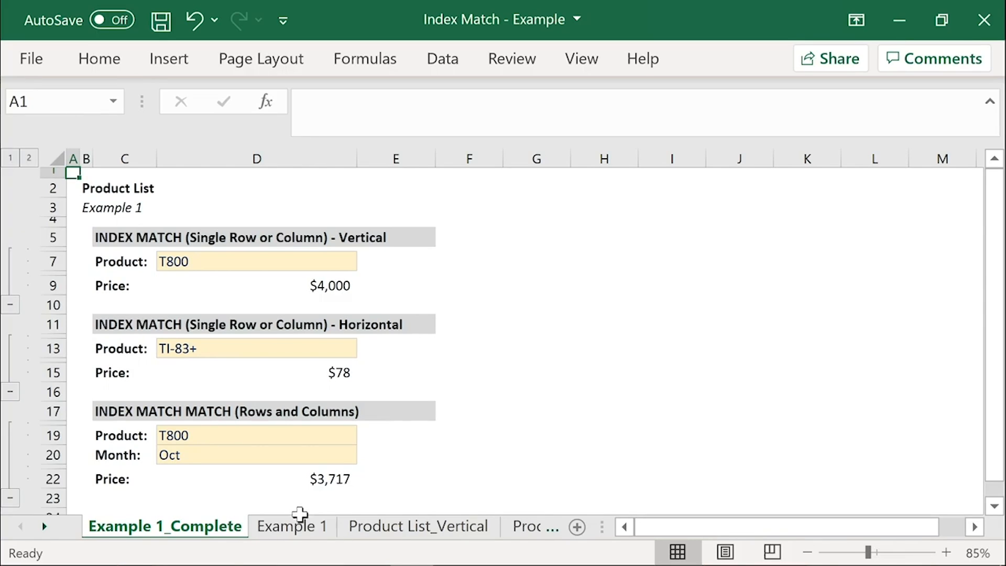
pyautogui.click(335, 478)
pyautogui.click(342, 374)
pyautogui.click(341, 285)
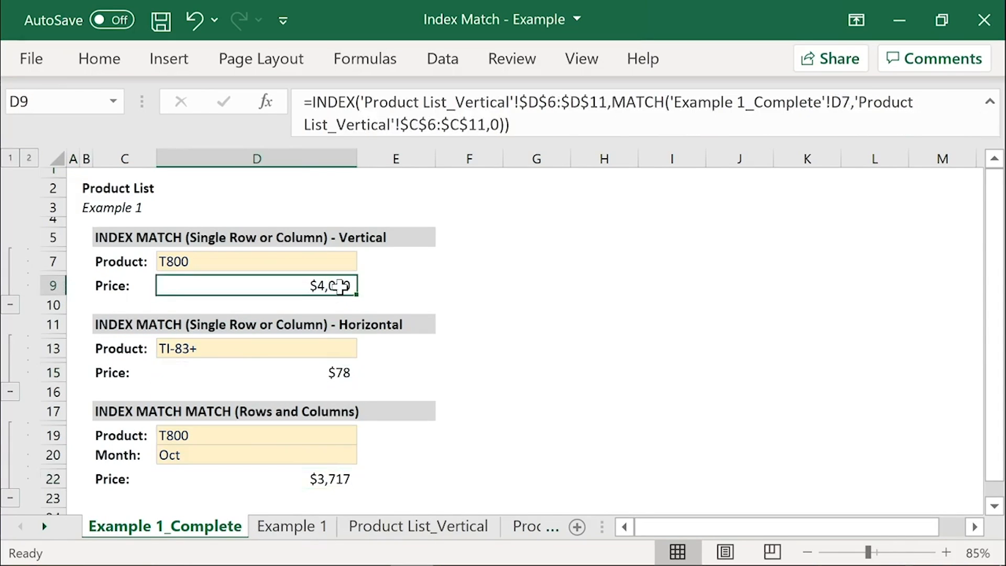
# Step: Open the Example 1 sheet and look over the yellow price cells D9, D15 and D22
pyautogui.click(291, 526)
pyautogui.click(268, 283)
pyautogui.click(330, 374)
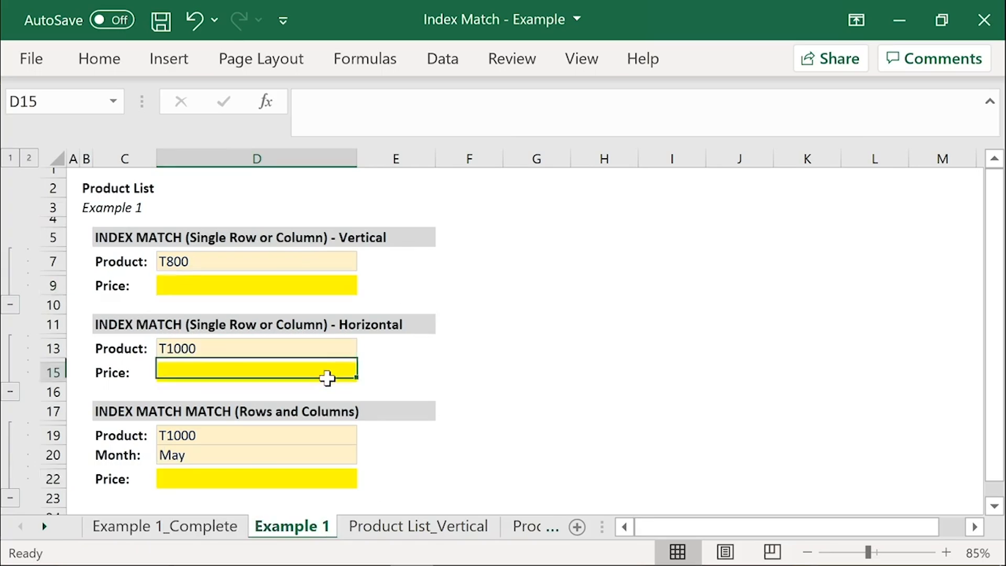
pyautogui.click(333, 483)
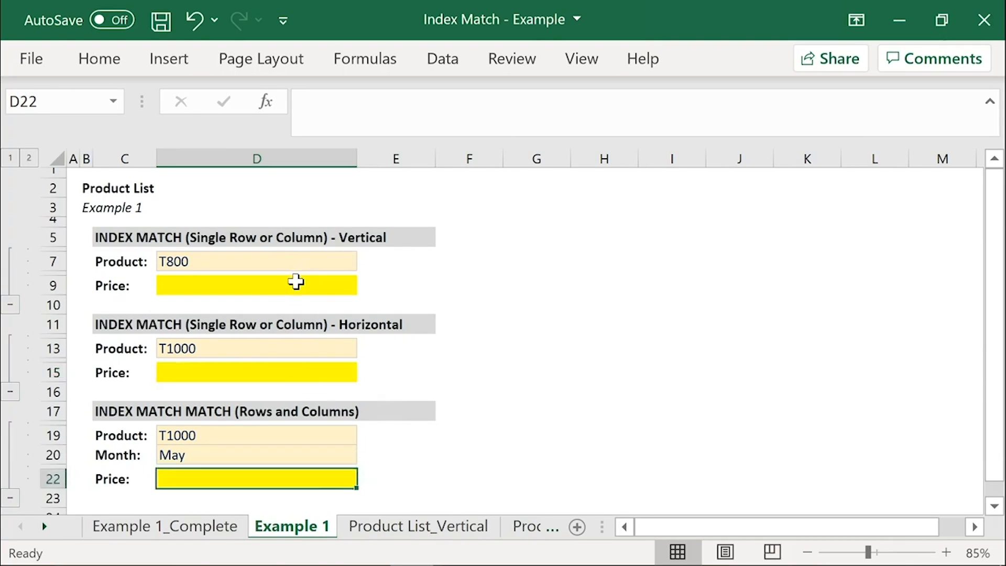
pyautogui.click(279, 290)
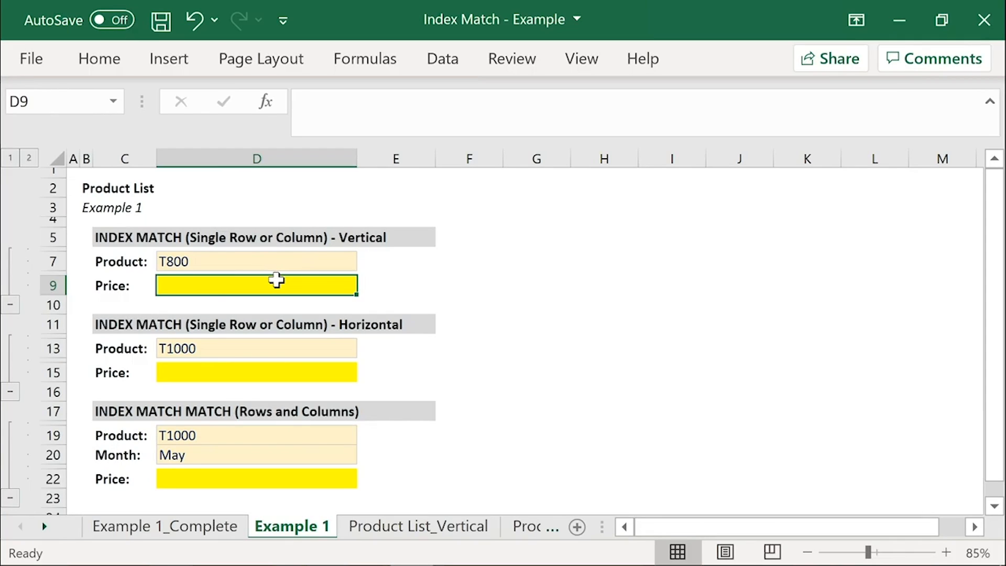
# Step: Choose T800 from the product list in D7 of the vertical example
pyautogui.click(339, 260)
pyautogui.click(366, 261)
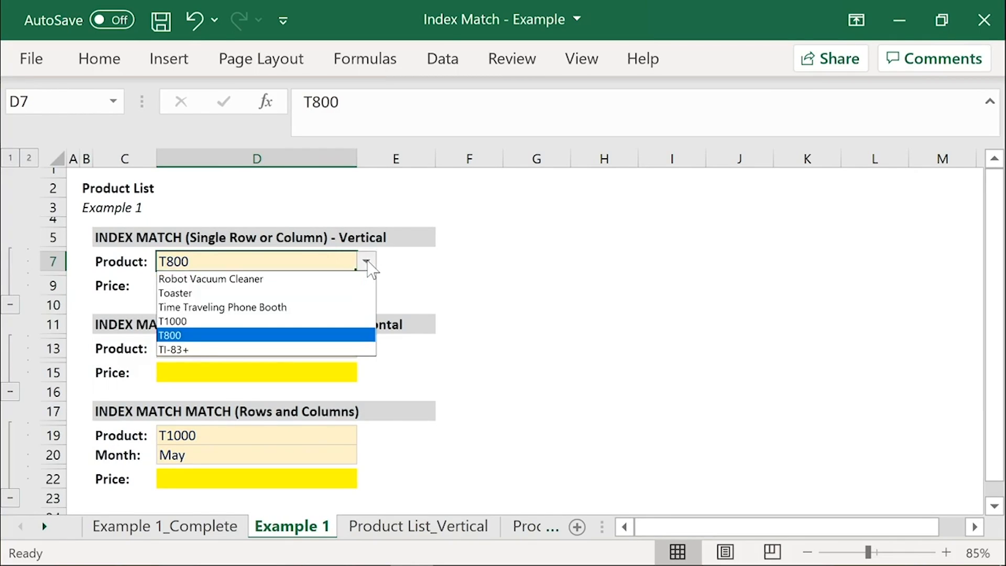
pyautogui.click(333, 335)
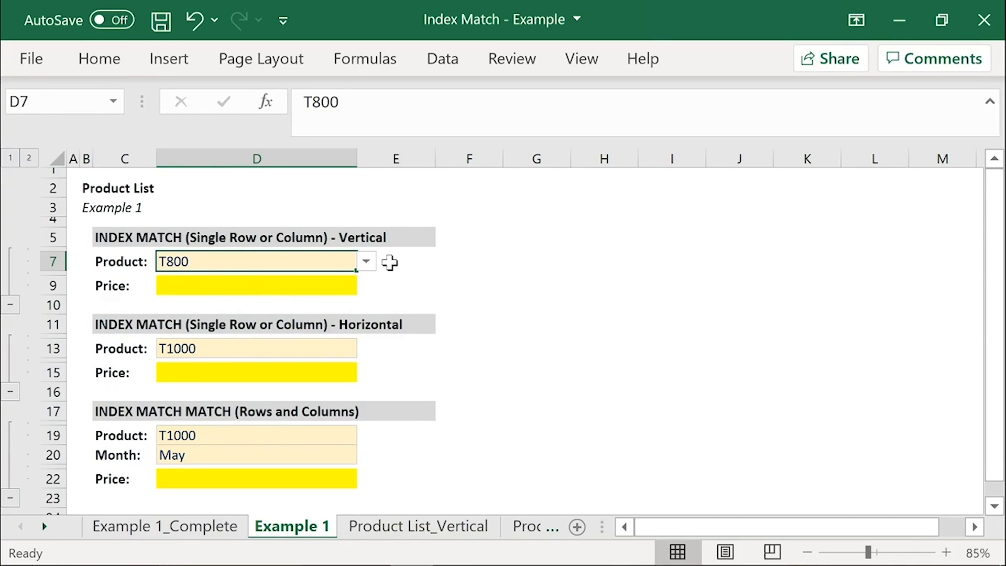
# Step: Enter =INDEX('Product List_Vertical'!D6:D11,5) as the vertical example's price in D9
pyautogui.click(325, 288)
pyautogui.write('=')
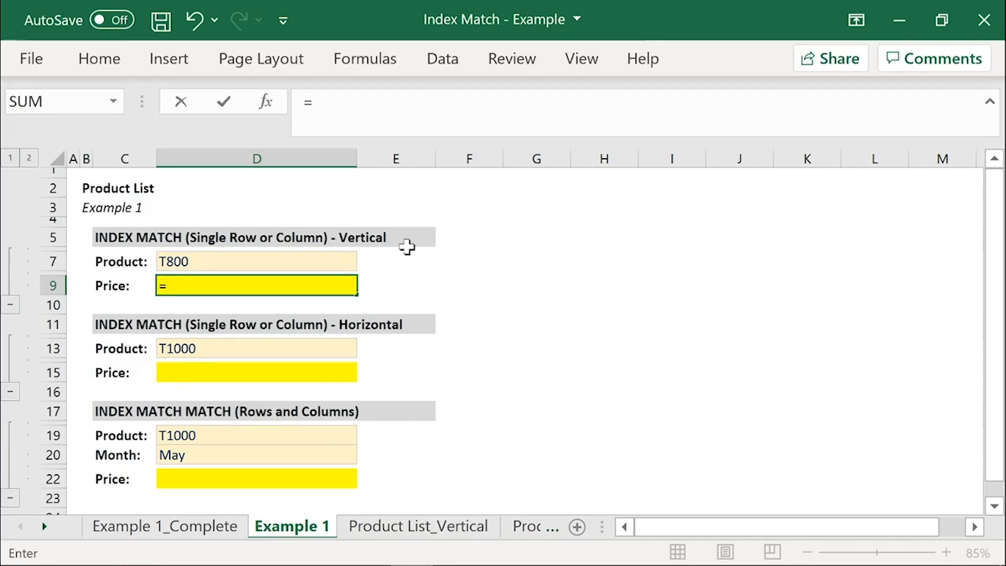
pyautogui.write('INDEX(')
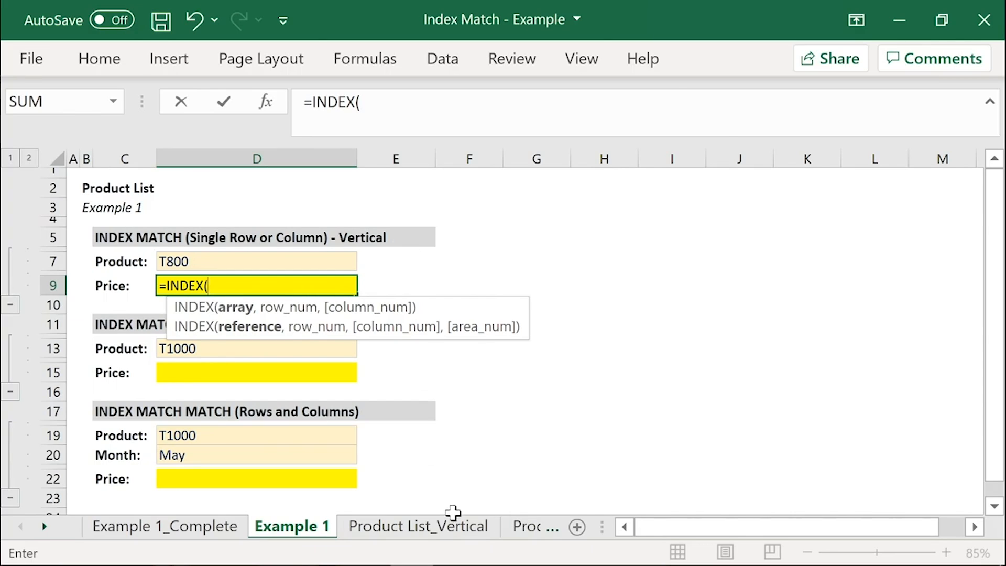
pyautogui.click(438, 529)
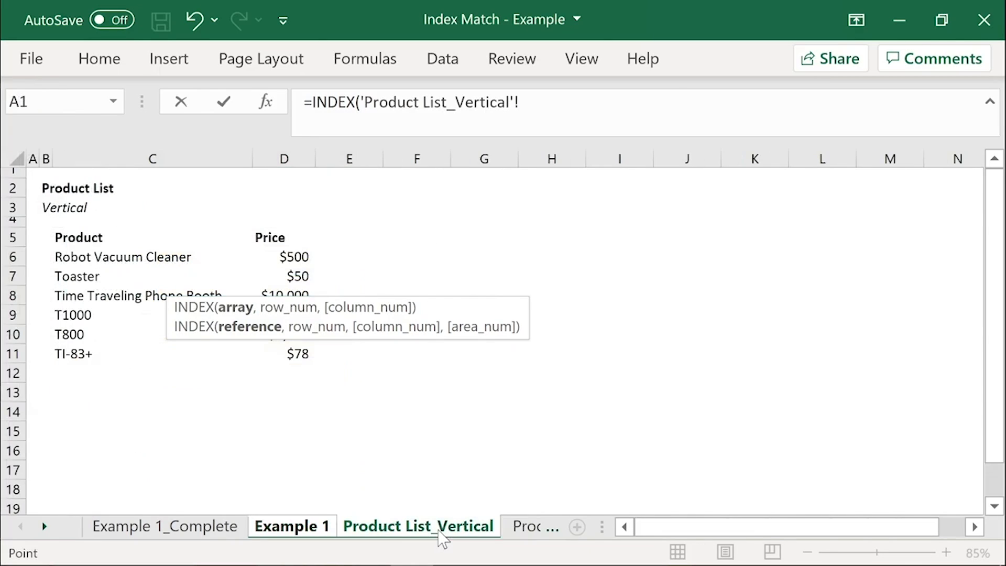
pyautogui.click(292, 256)
pyautogui.moveTo(294, 273); pyautogui.dragTo(294, 358)
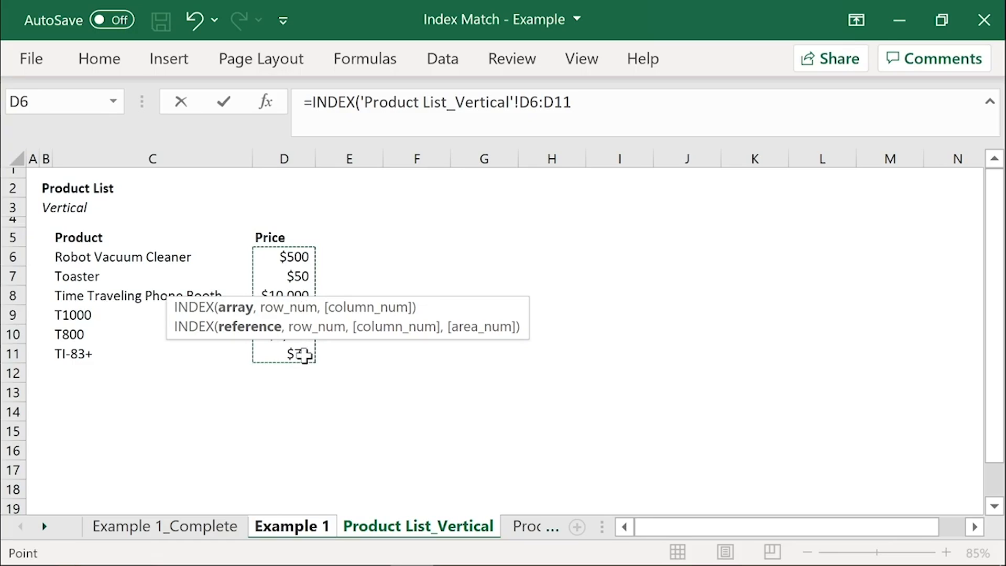
pyautogui.write(',')
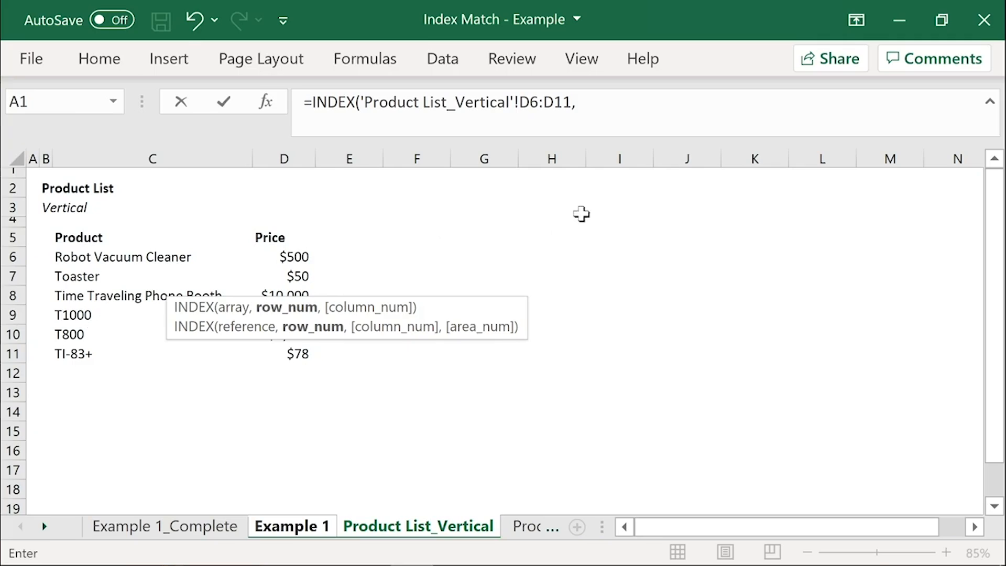
pyautogui.click(577, 102)
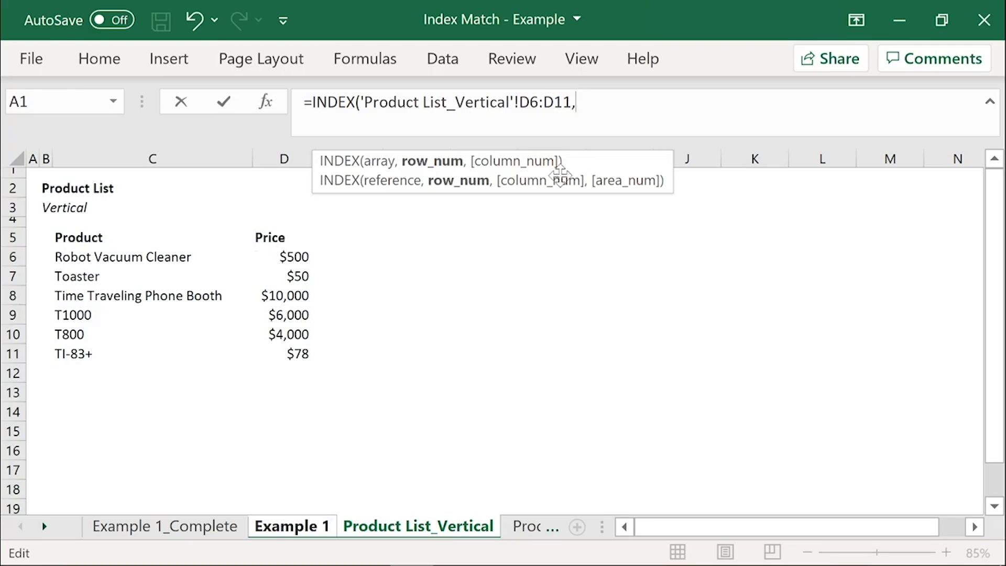
pyautogui.write('5')
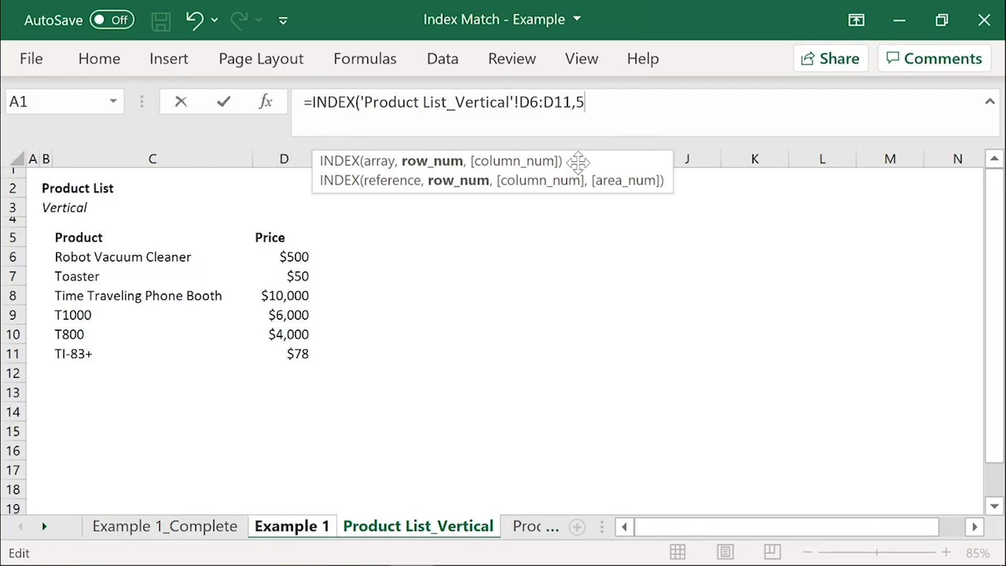
pyautogui.write(')')
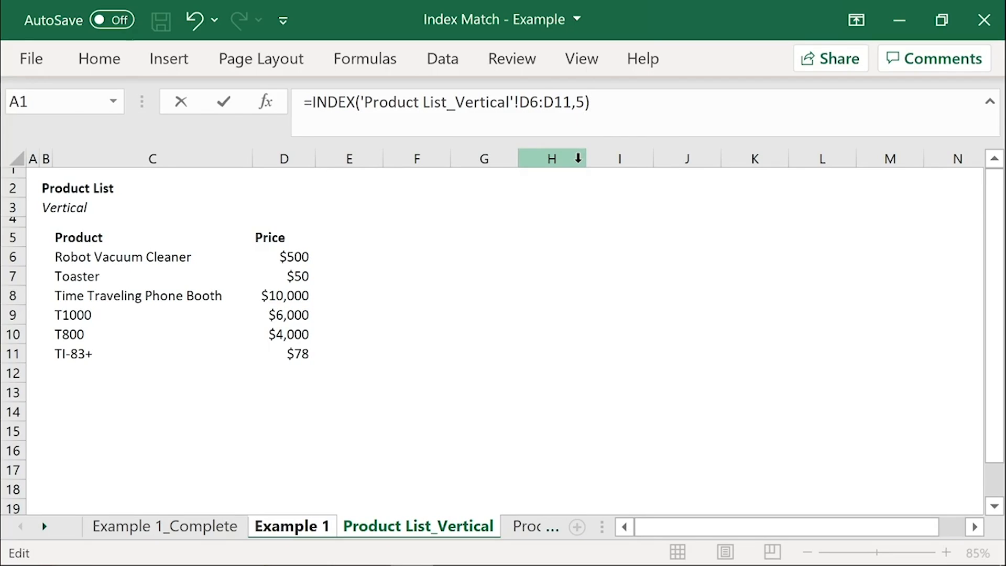
pyautogui.press('Return')
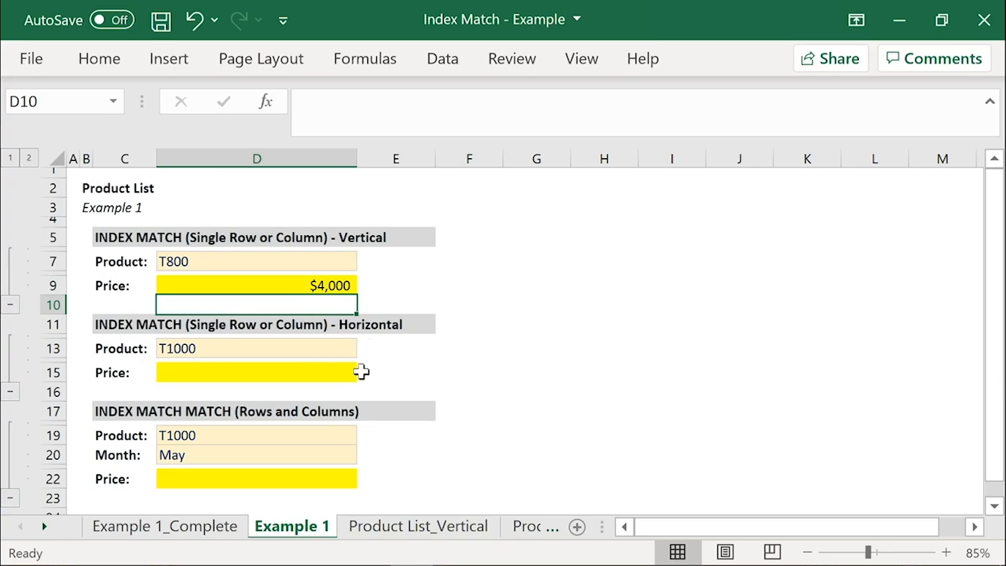
# Step: Enter =INDEX('Product List_Horizontal'!D6:I6,4) as the horizontal example's price in D15
pyautogui.click(314, 372)
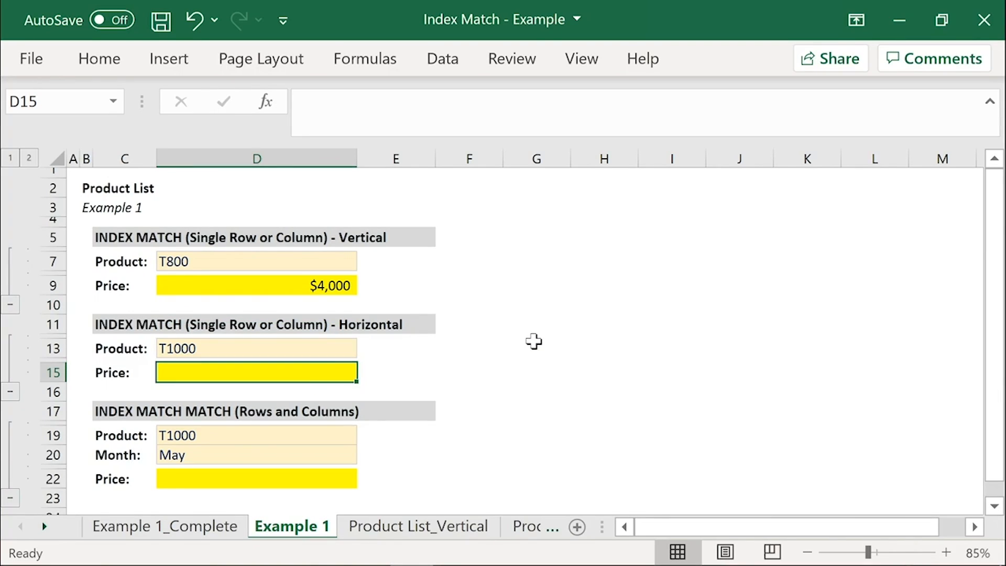
pyautogui.write('=INDEX(')
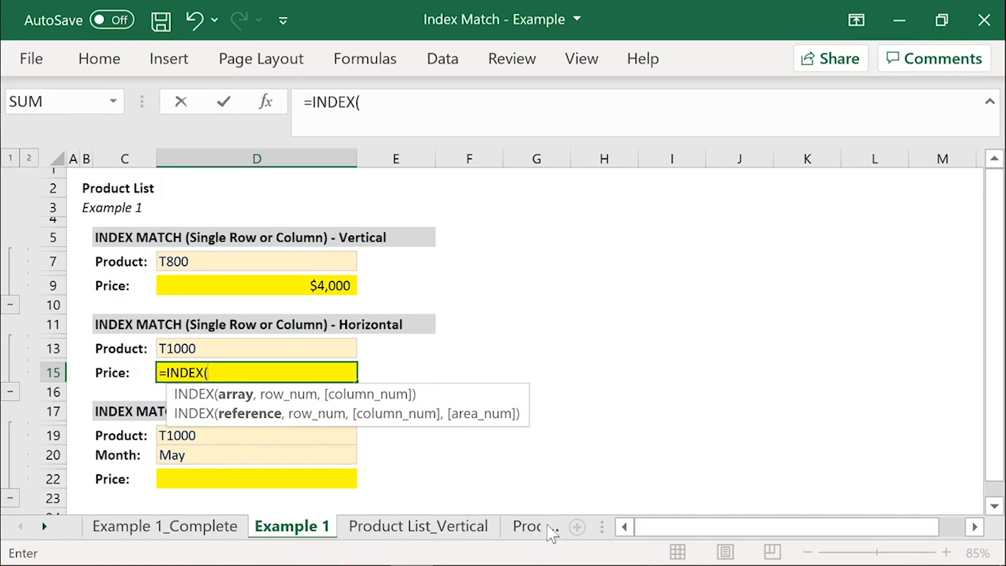
pyautogui.click(520, 531)
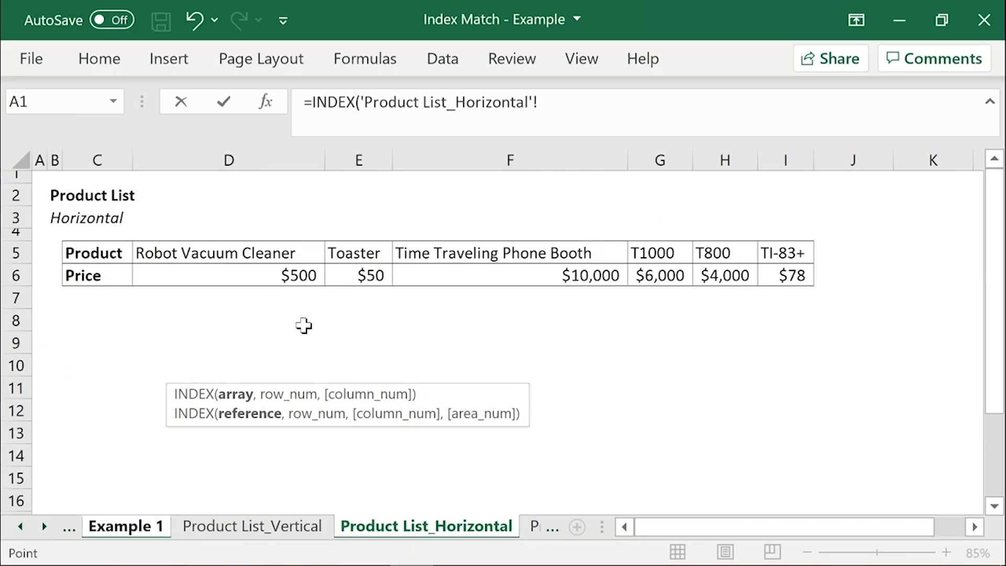
pyautogui.moveTo(190, 273); pyautogui.dragTo(801, 274)
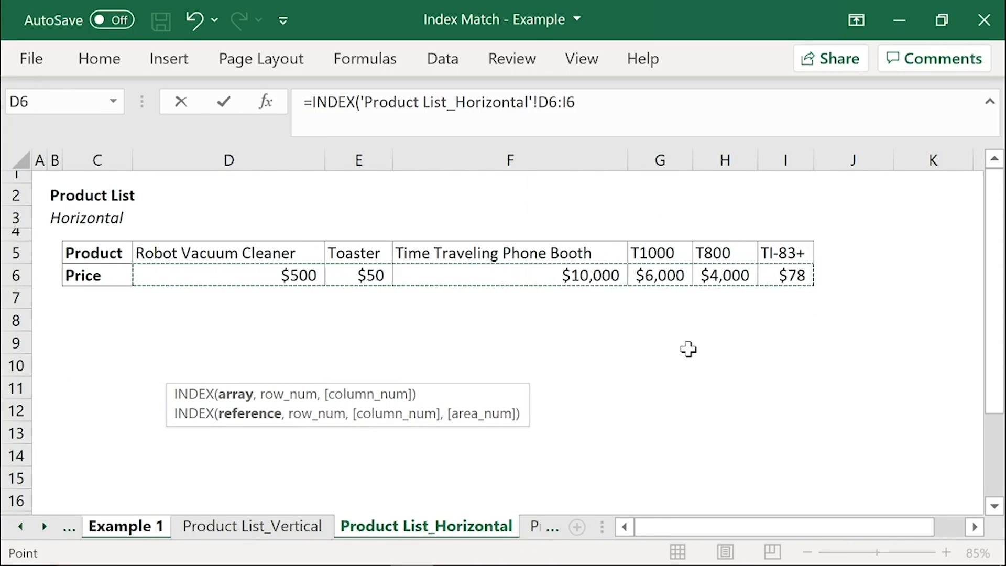
pyautogui.write(',')
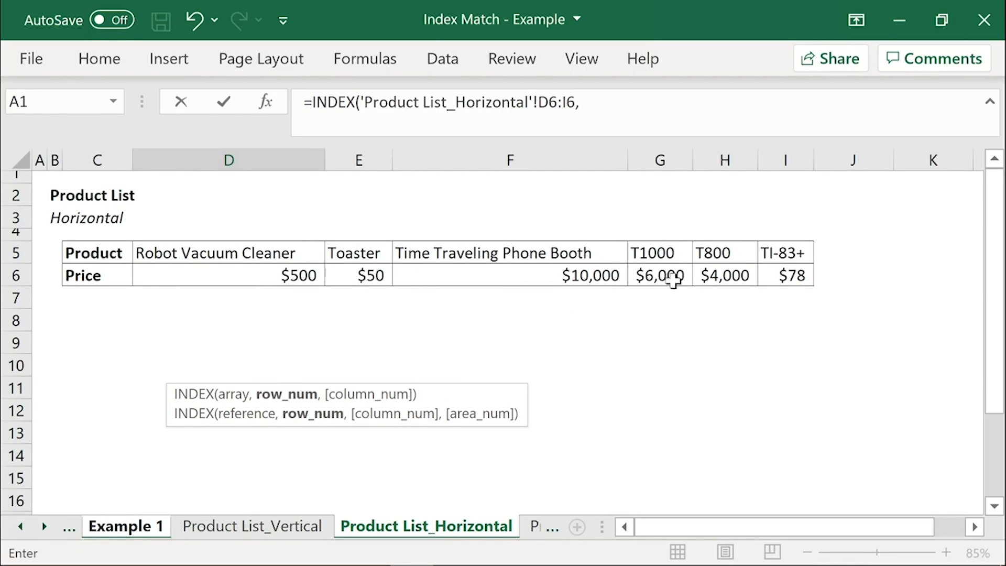
pyautogui.write('4)')
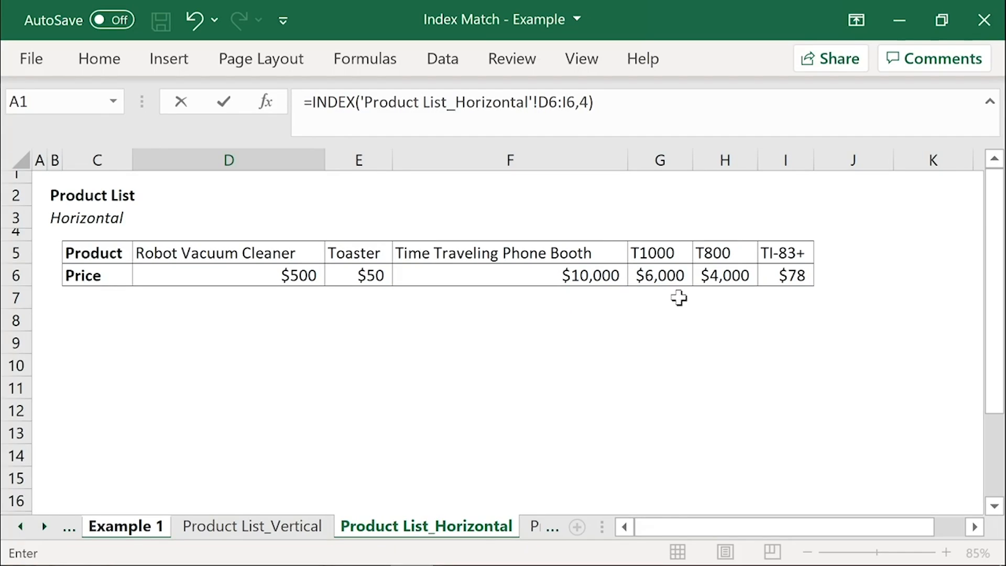
pyautogui.press('Return')
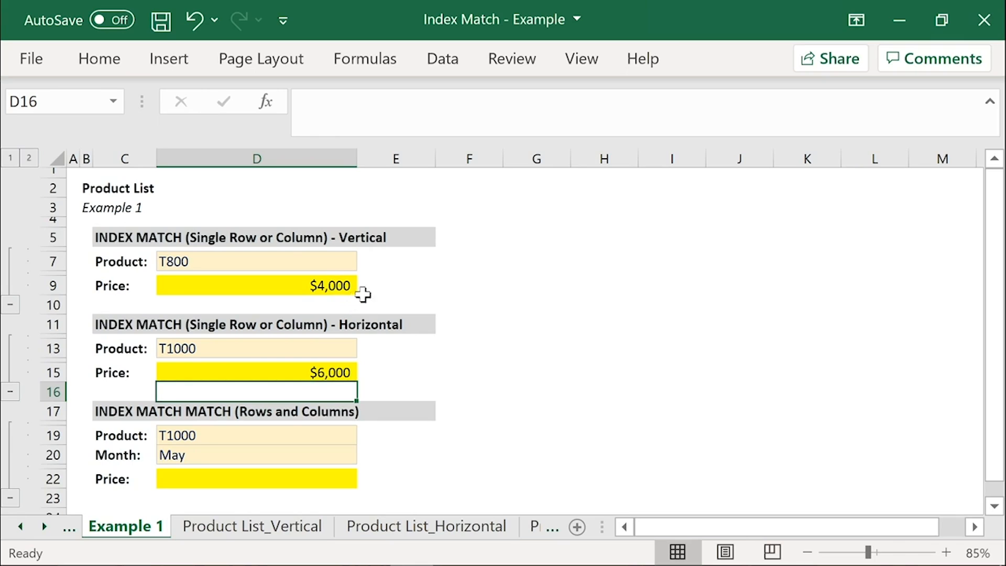
pyautogui.moveTo(230, 238); pyautogui.dragTo(206, 310)
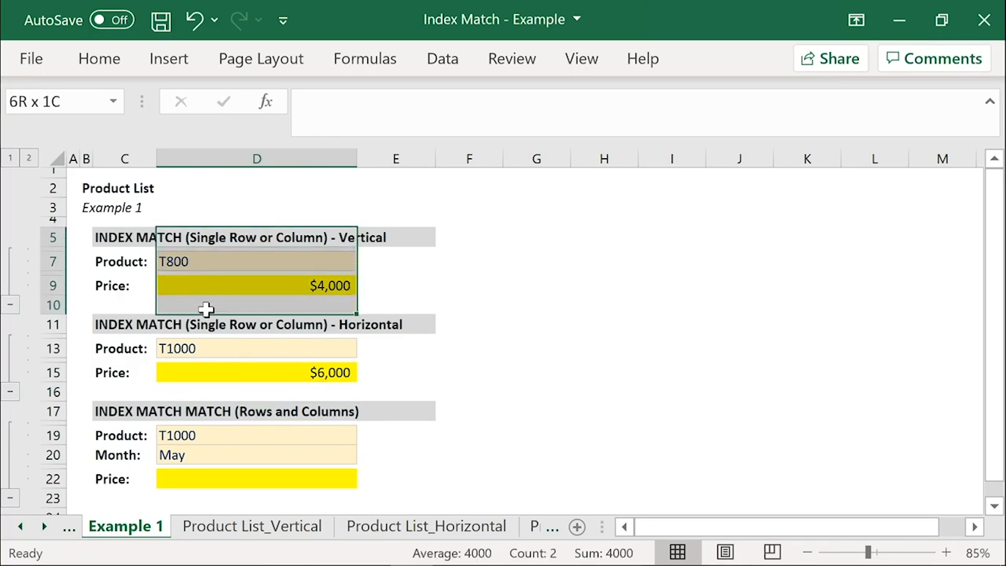
pyautogui.click(397, 272)
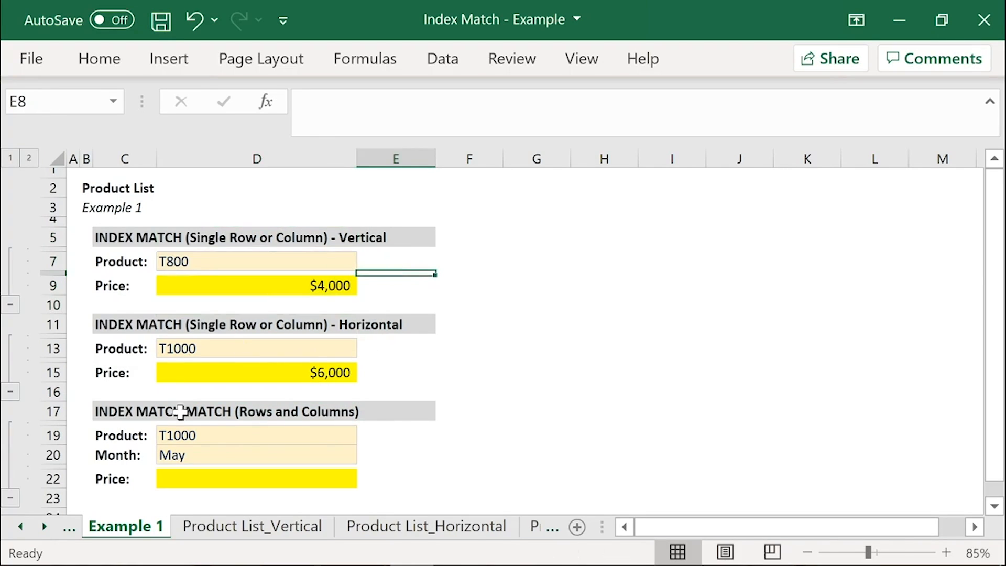
# Step: Collapse the row groups of the horizontal INDEX MATCH example and the INDEX MATCH MATCH example
pyautogui.click(10, 392)
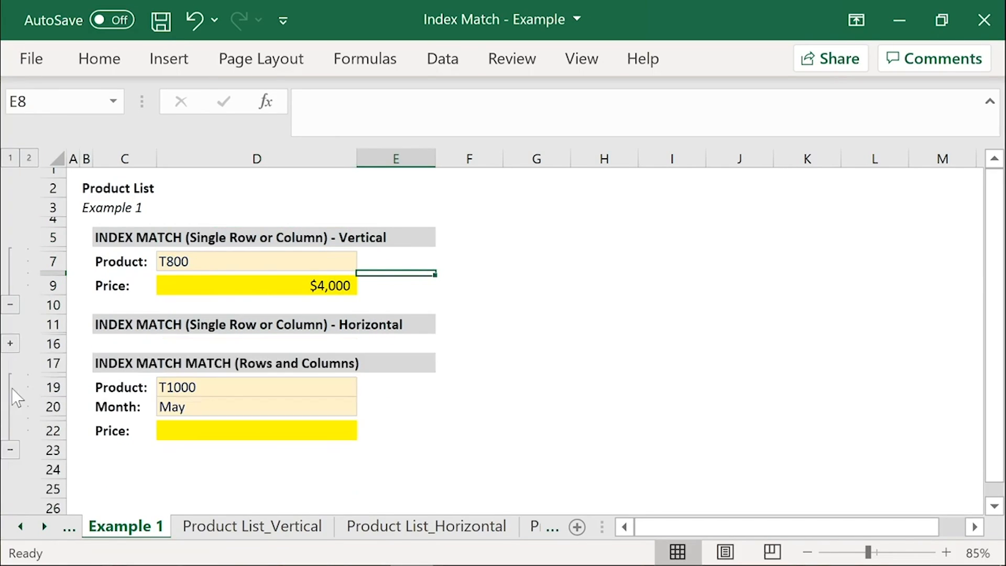
pyautogui.click(10, 450)
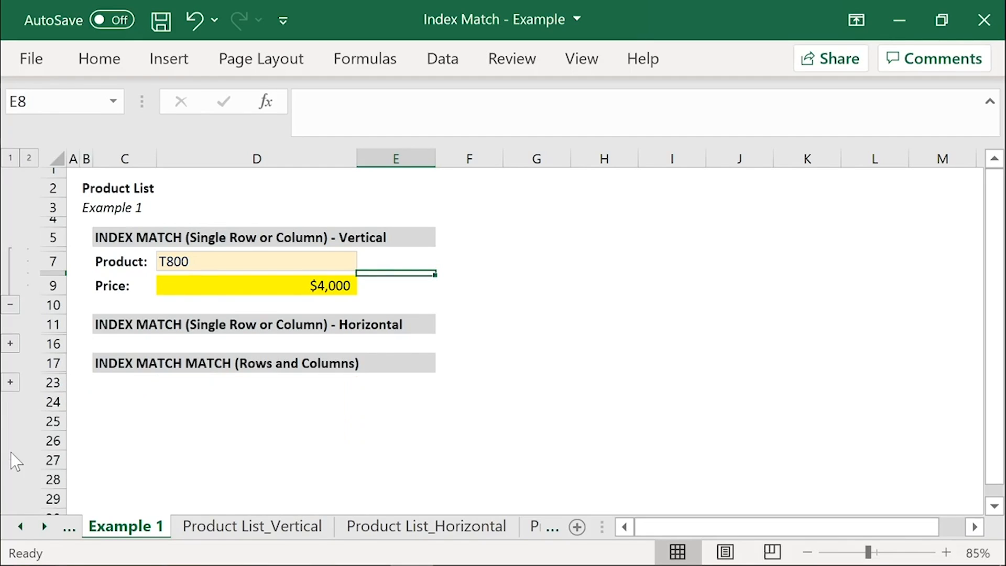
pyautogui.click(392, 262)
# Step: Choose Toaster from the product list in D7 of the vertical example
pyautogui.click(284, 284)
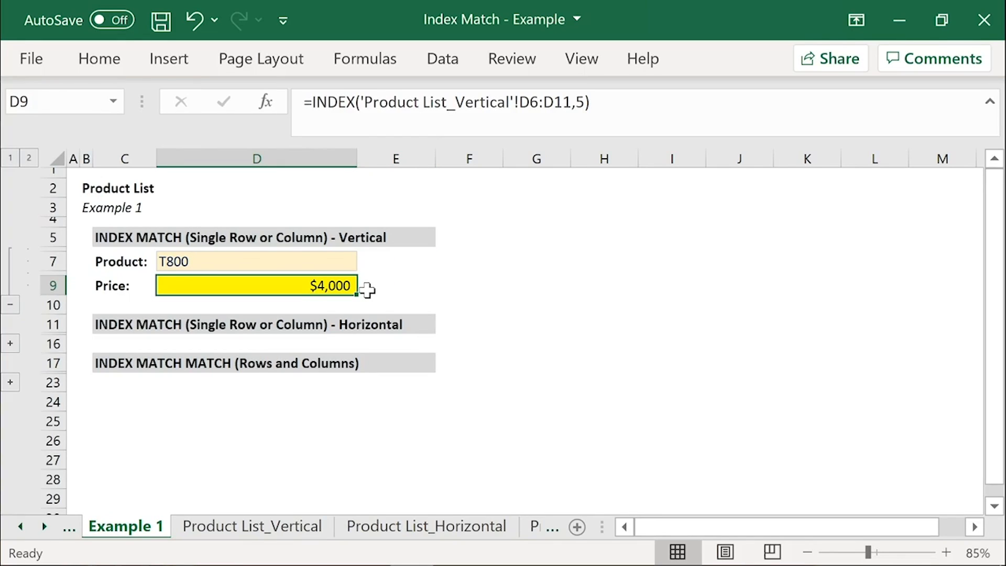
pyautogui.click(330, 262)
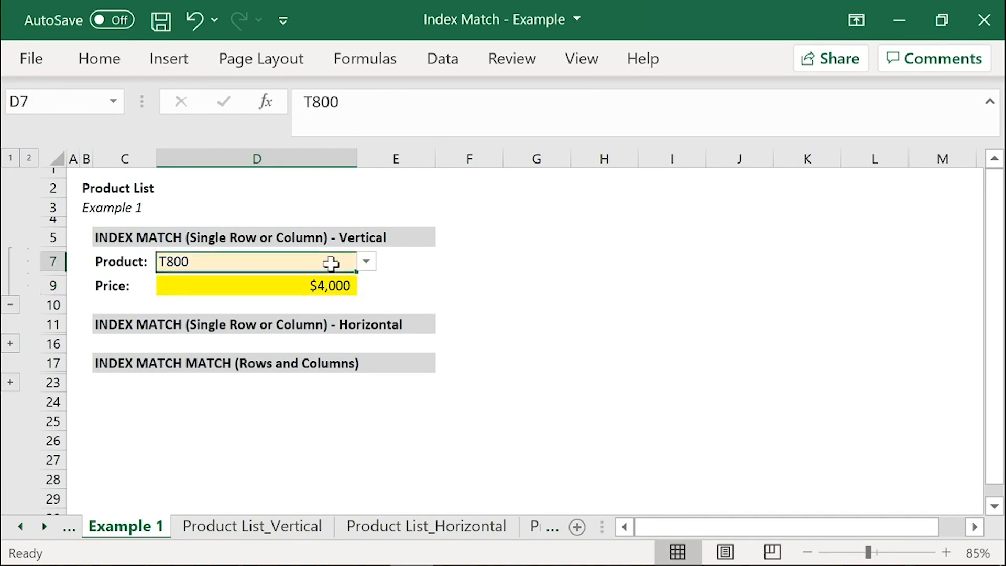
pyautogui.click(367, 263)
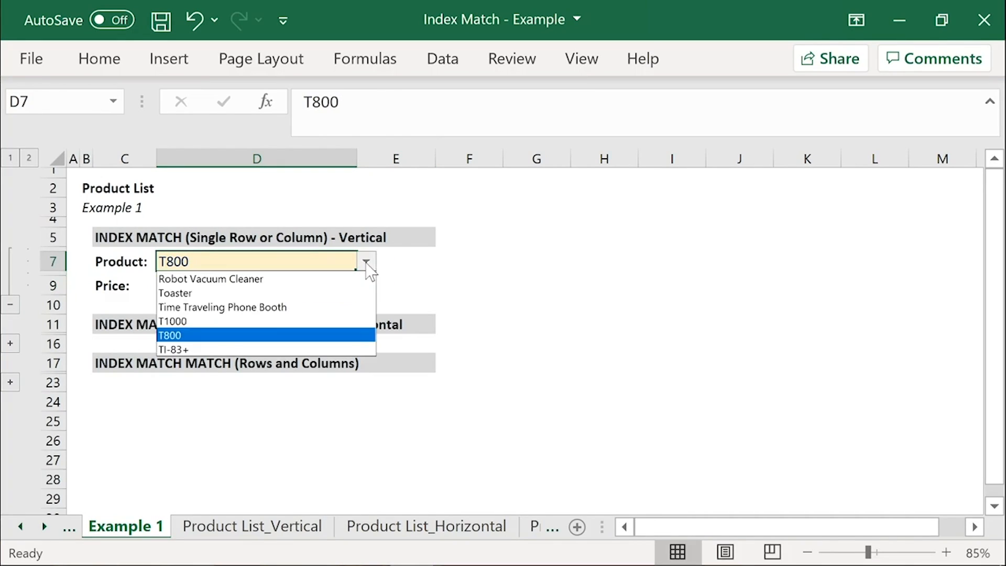
pyautogui.click(349, 293)
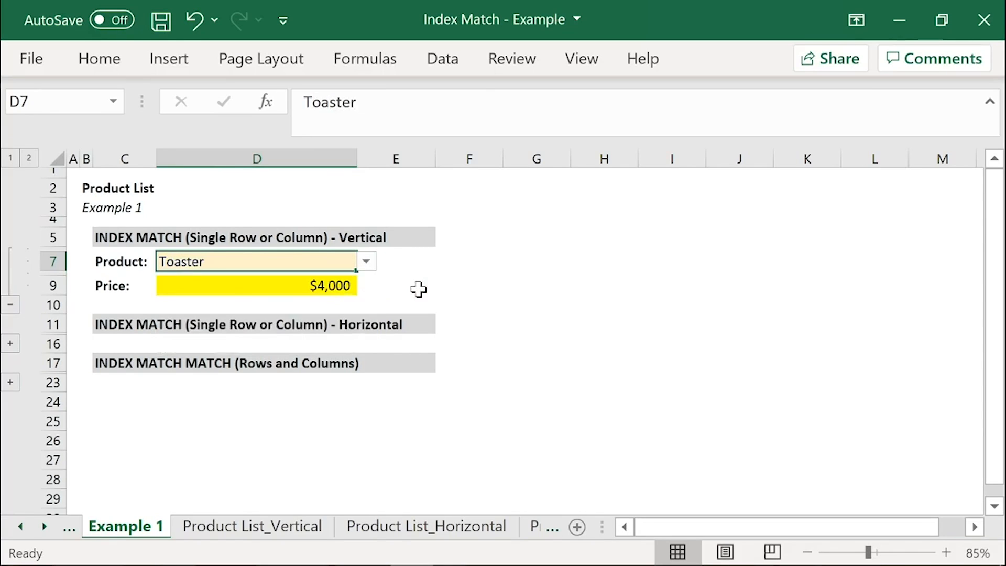
# Step: Examine the hardcoded row number argument in the vertical example's INDEX formula in D9, leaving the formula as it is
pyautogui.click(178, 286)
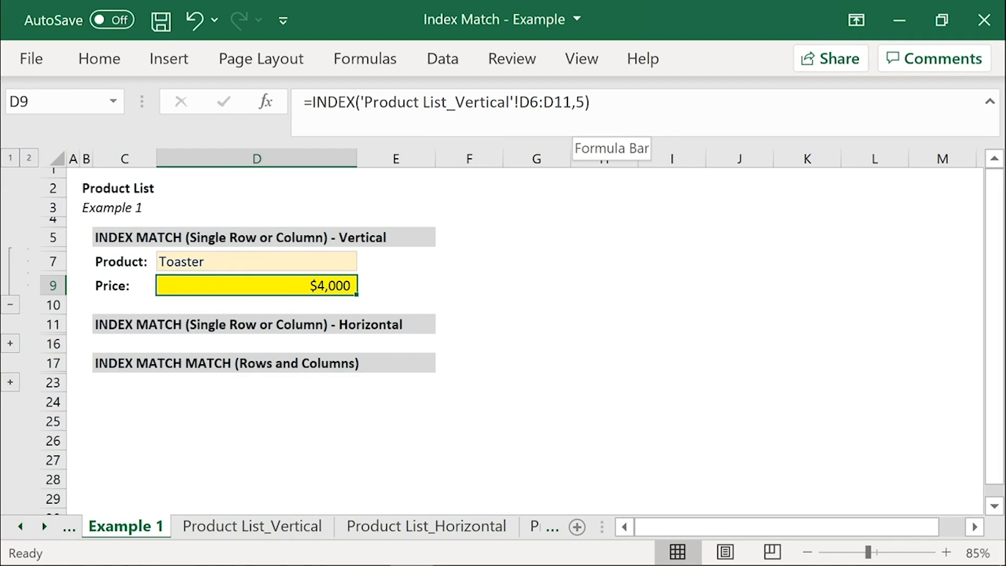
pyautogui.click(584, 102)
pyautogui.doubleClick(580, 102)
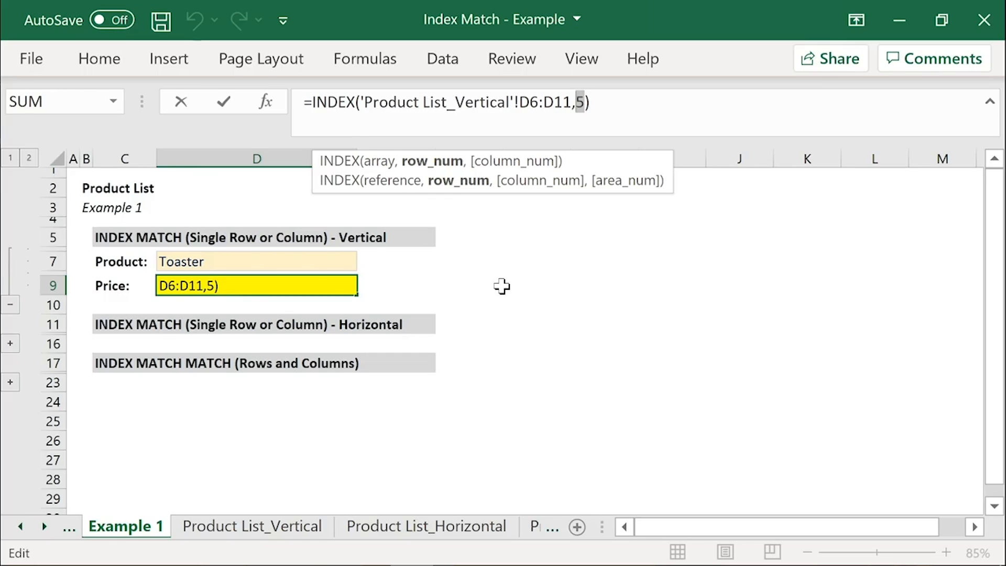
pyautogui.hotkey('ctrl', 'Return')
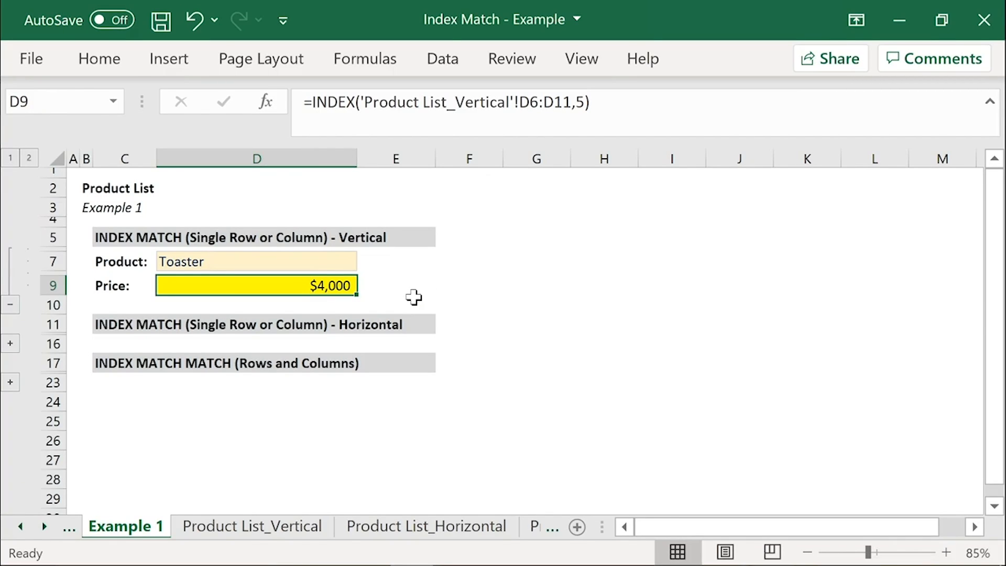
# Step: Enter =MATCH(D7,'Product List_Vertical'!C6:C11,0) in E7 beside the vertical example's product
pyautogui.click(390, 259)
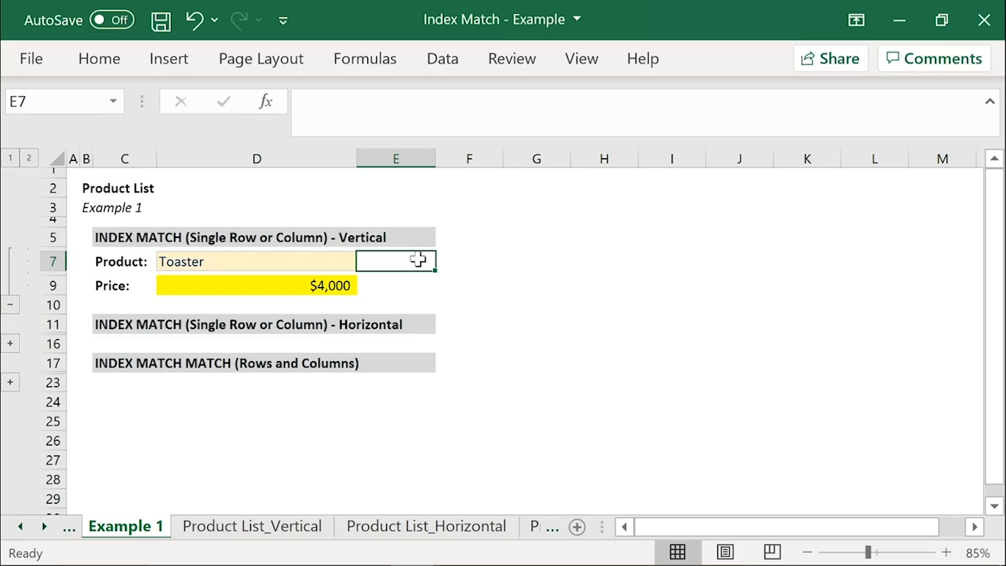
pyautogui.write('=MATCH(')
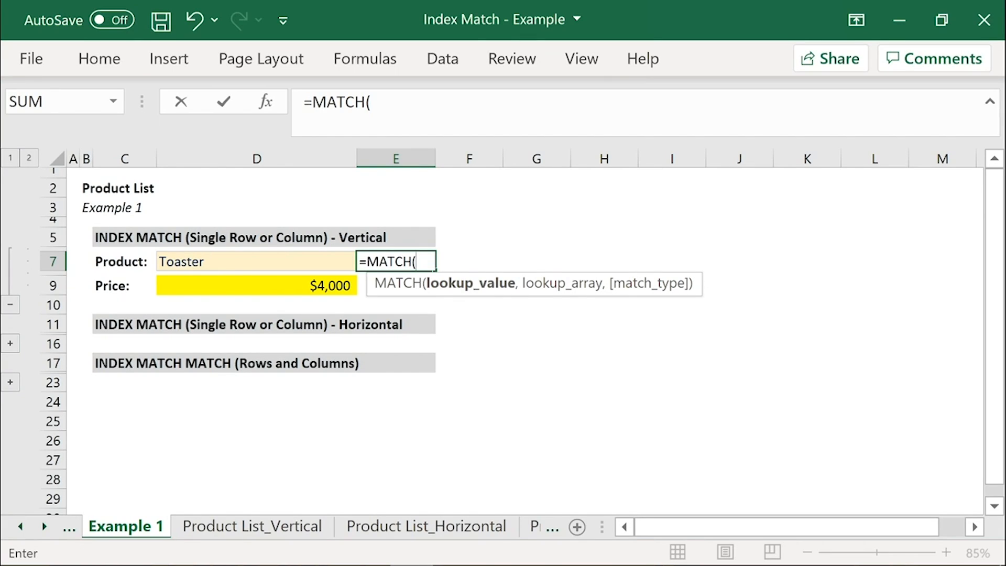
pyautogui.click(230, 260)
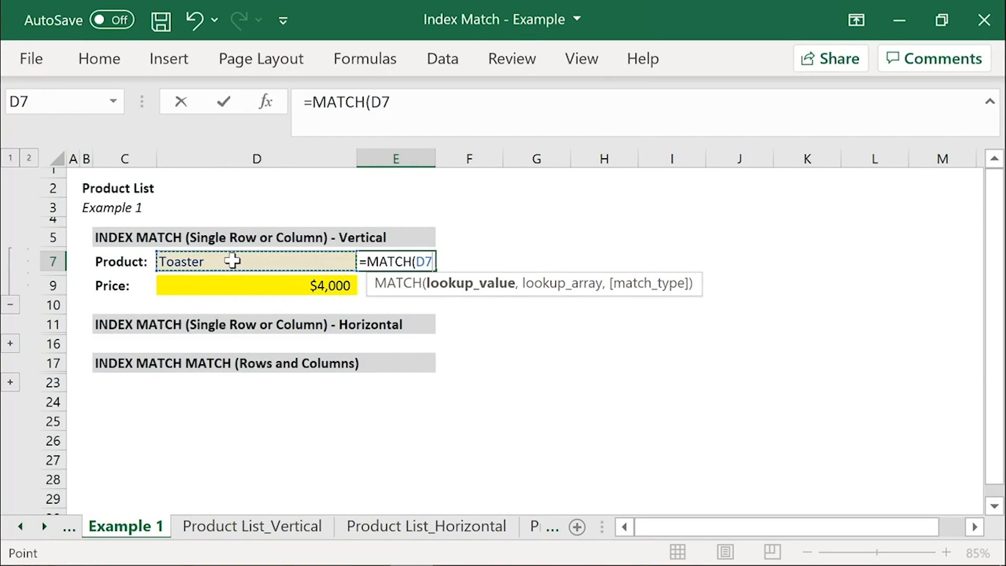
pyautogui.write(',')
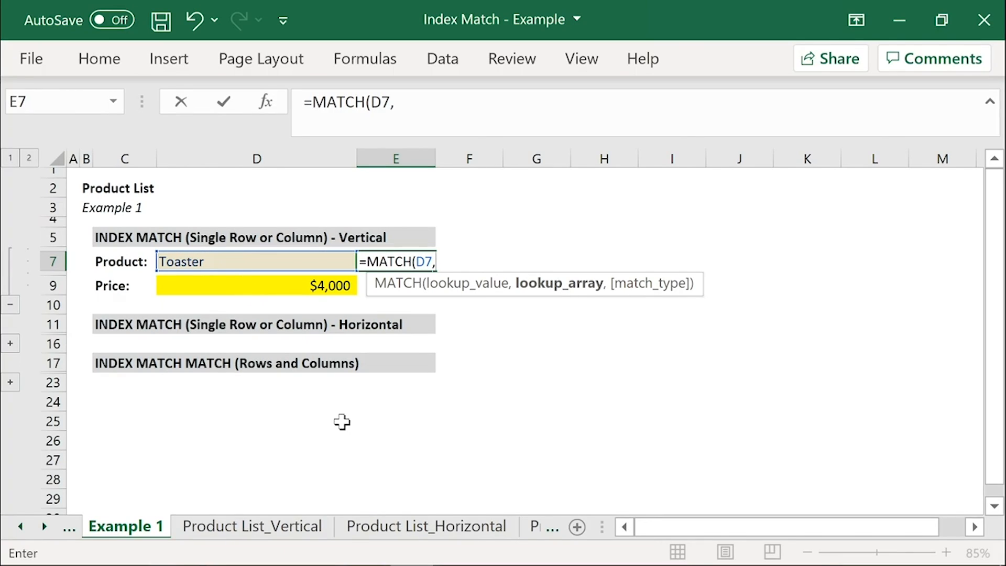
pyautogui.click(280, 527)
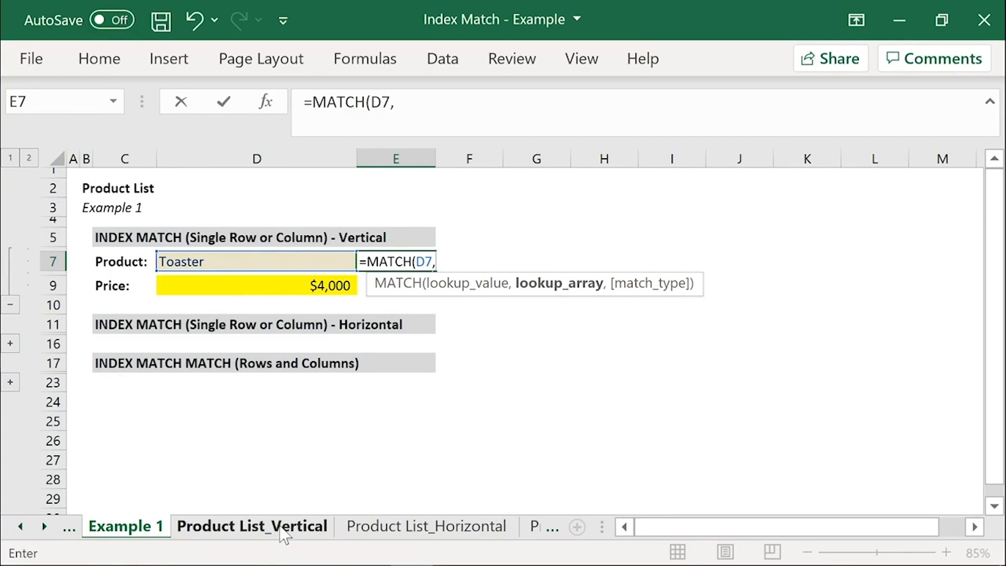
pyautogui.click(287, 533)
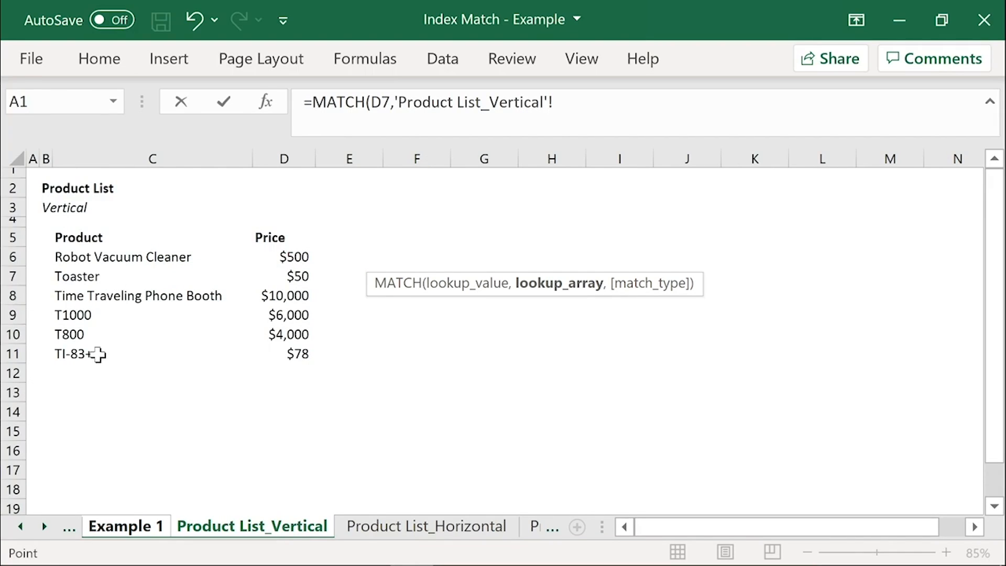
pyautogui.moveTo(88, 257); pyautogui.dragTo(83, 352)
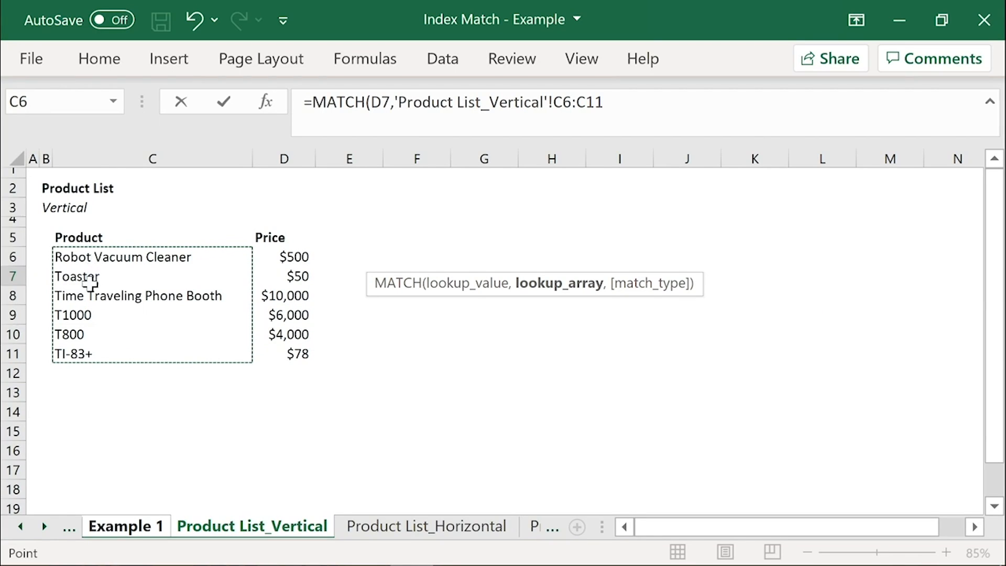
pyautogui.write(',')
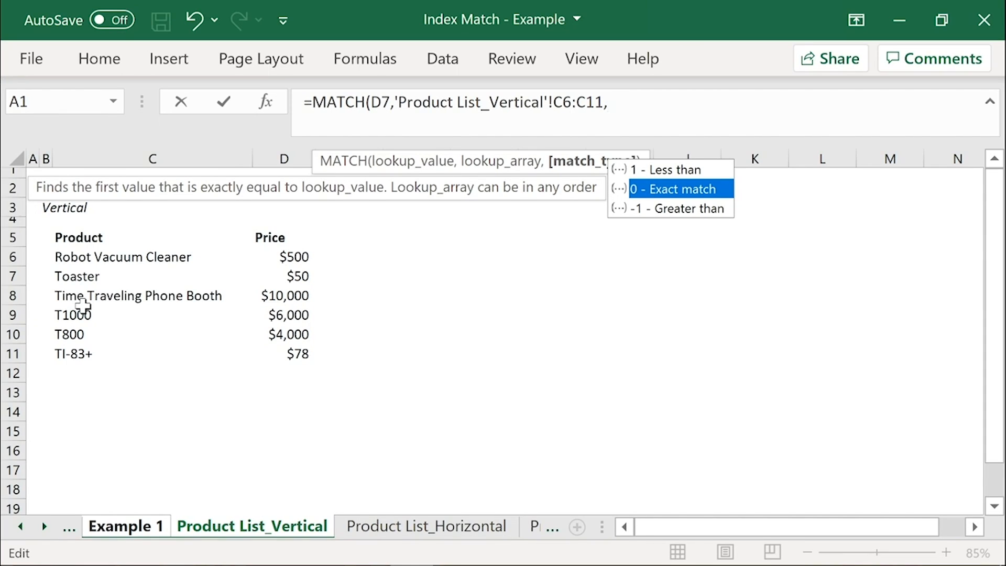
pyautogui.write('0')
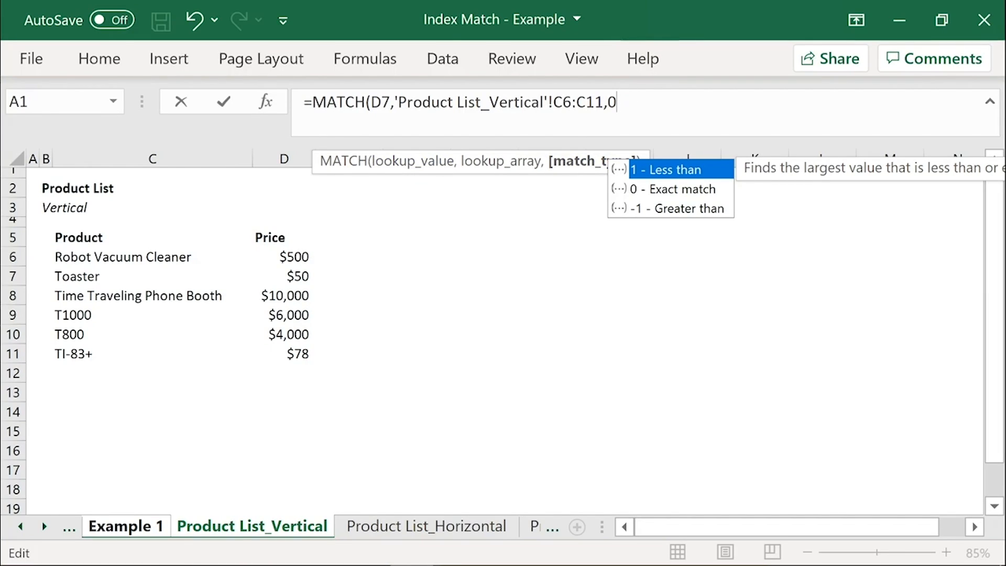
pyautogui.write(')')
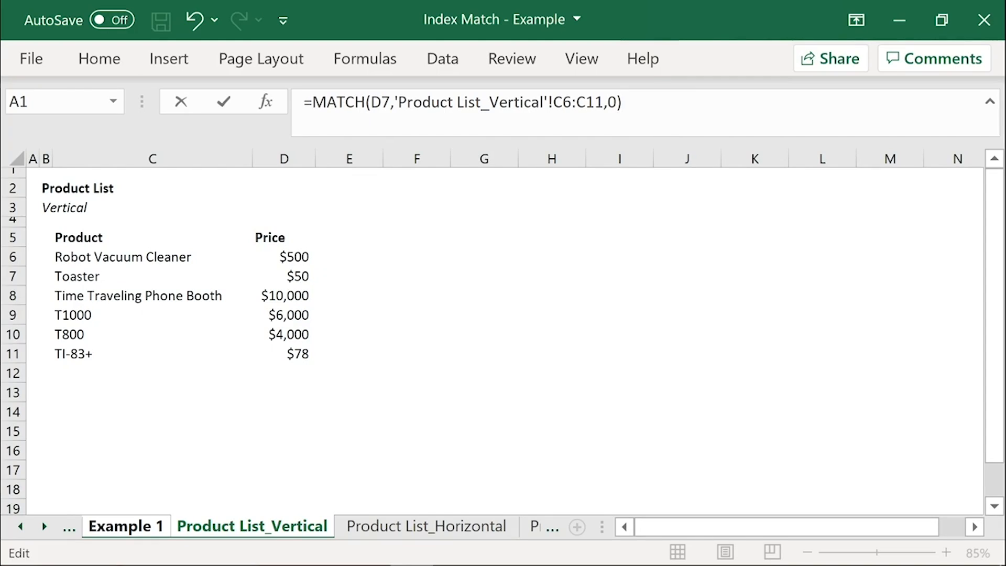
pyautogui.press('Return')
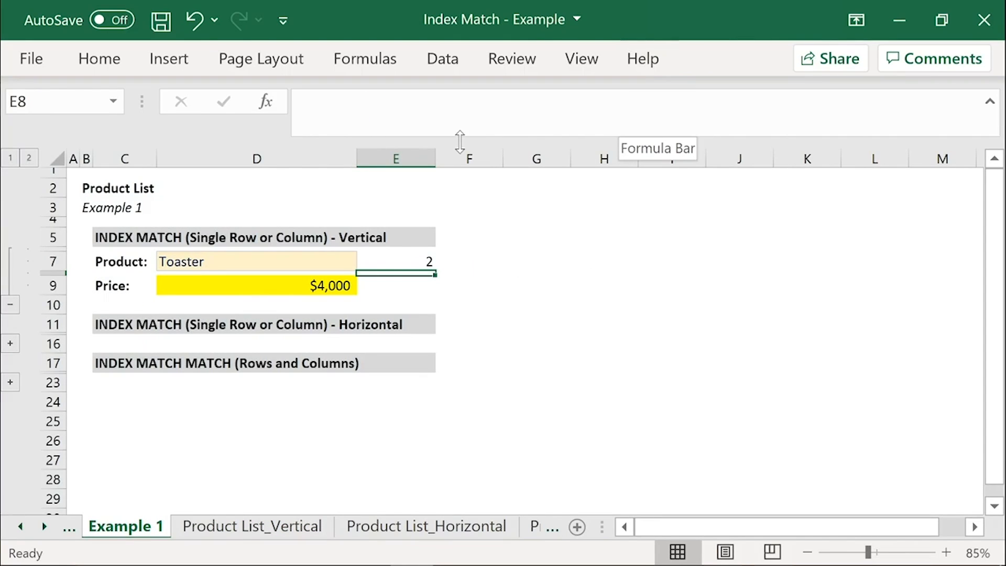
# Step: Replace the hardcoded row number in D9's INDEX formula with MATCH(D7,'Product List_Vertical'!C6:C11,0)
pyautogui.click(380, 264)
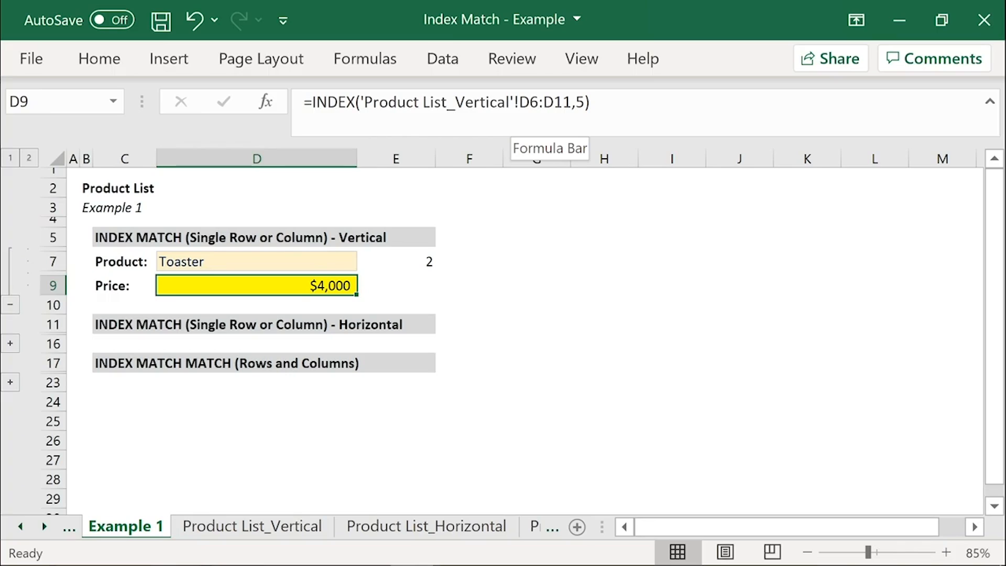
pyautogui.moveTo(571, 103); pyautogui.dragTo(360, 102)
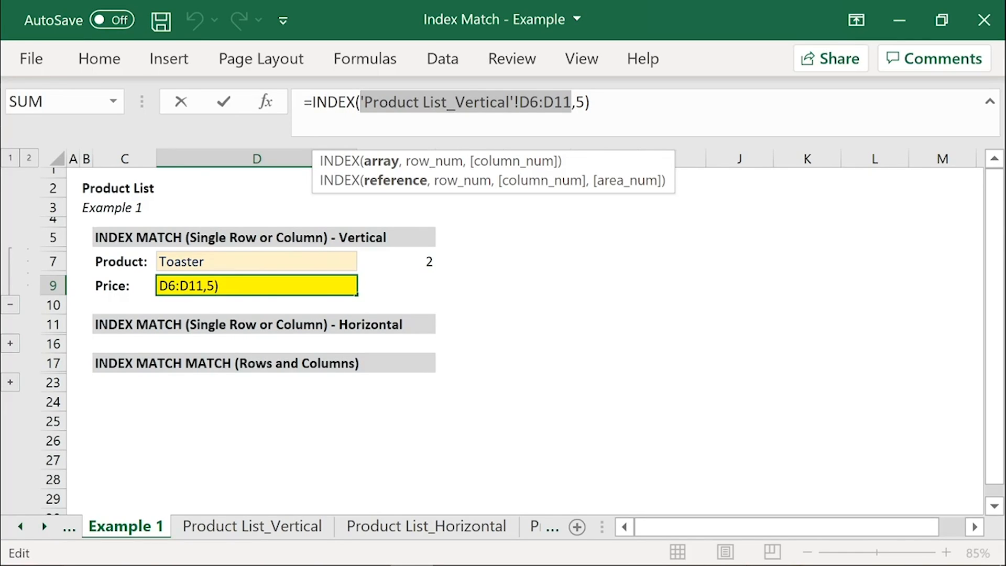
pyautogui.click(585, 102)
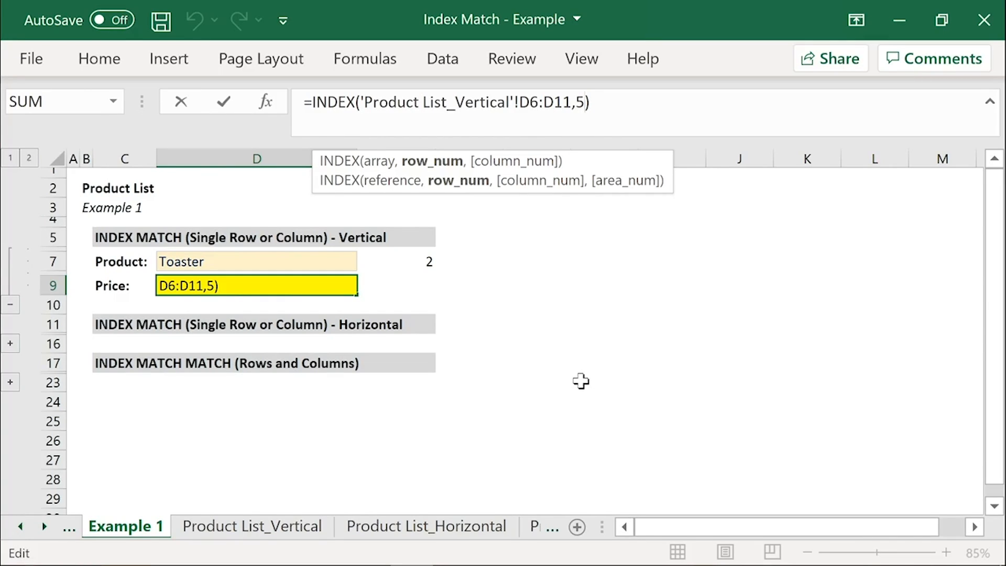
pyautogui.press('BackSpace')
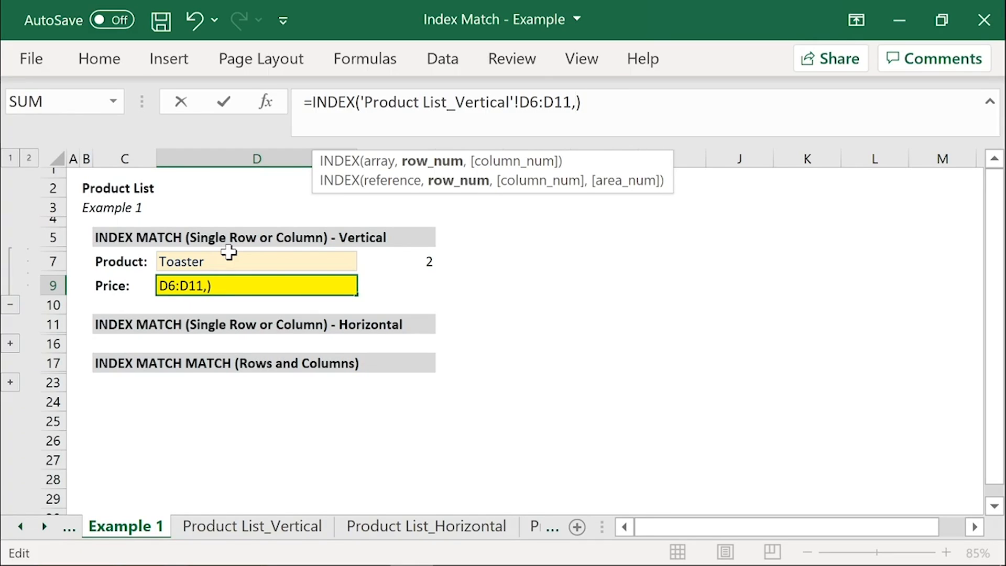
pyautogui.write('MATCH(')
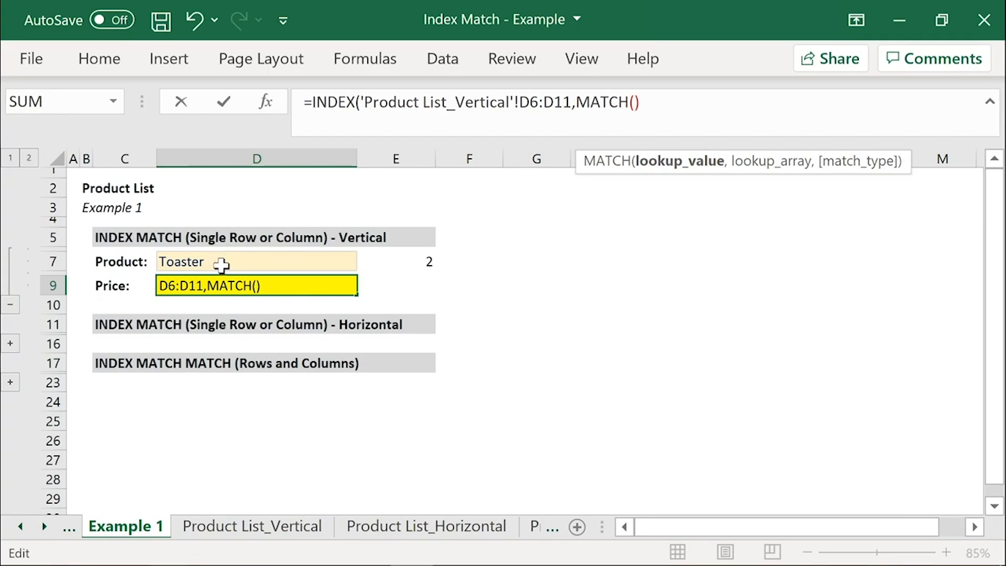
pyautogui.click(223, 261)
pyautogui.write(',')
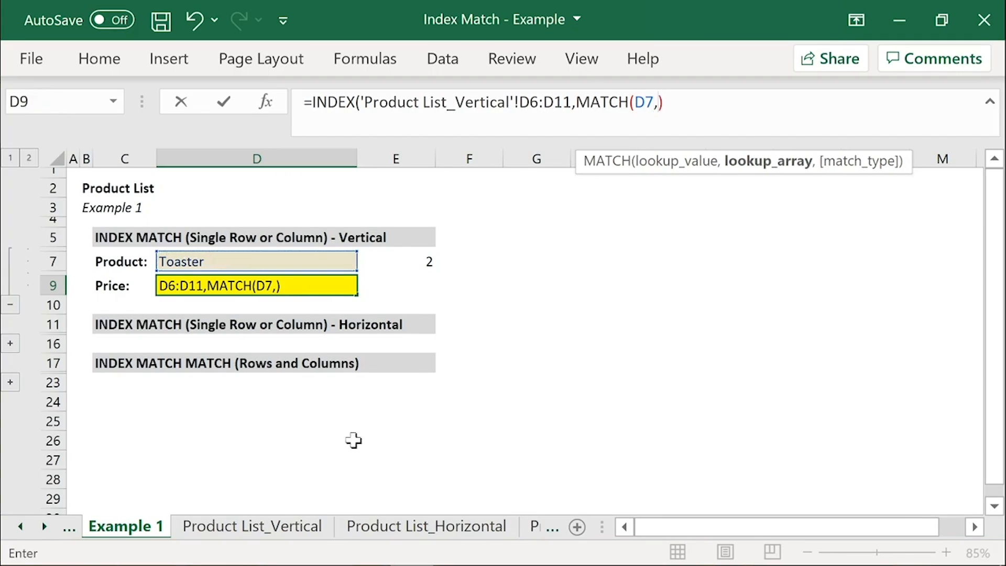
pyautogui.click(293, 526)
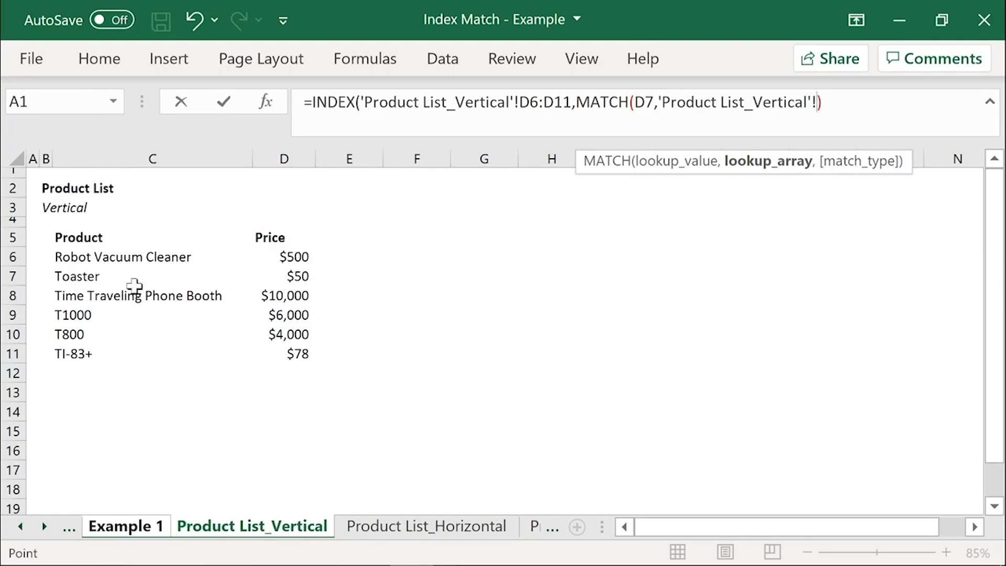
pyautogui.moveTo(86, 254); pyautogui.dragTo(92, 354)
pyautogui.write(',')
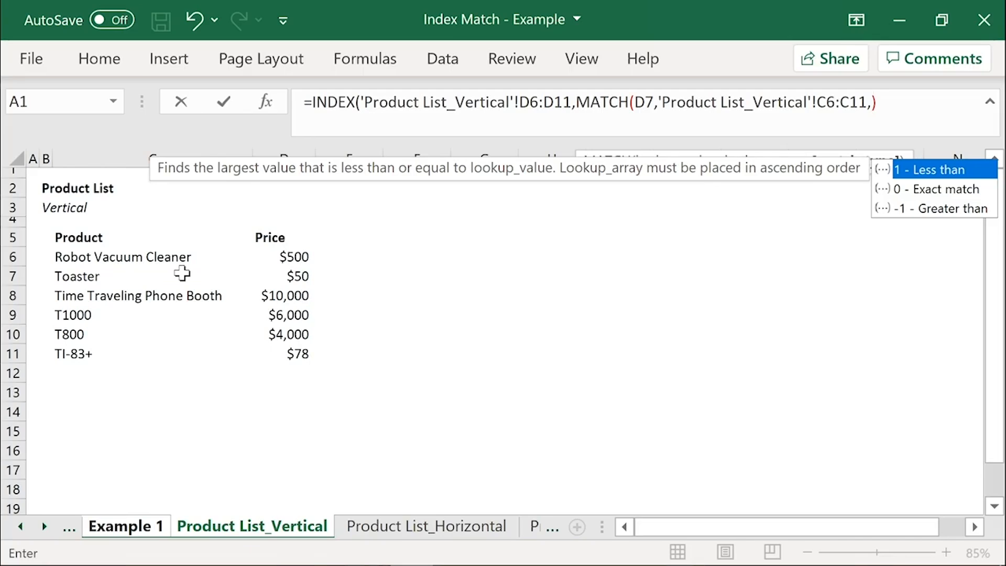
pyautogui.write('0')
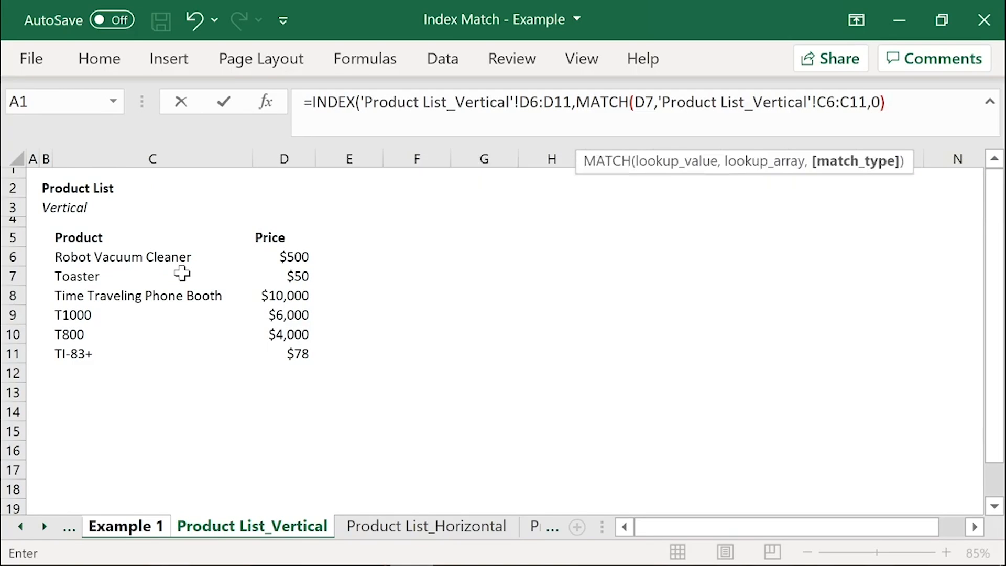
pyautogui.write(')')
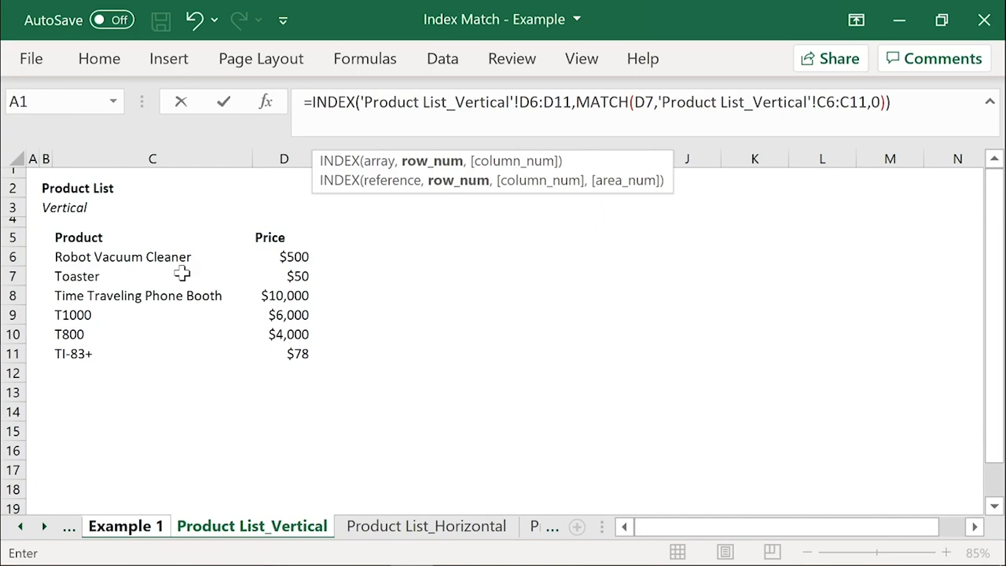
pyautogui.press('Return')
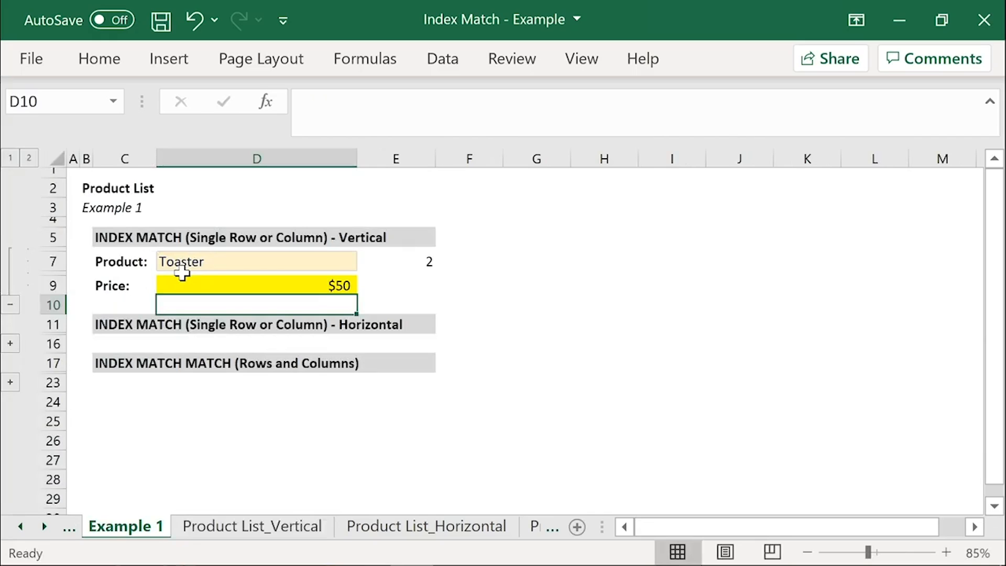
# Step: Delete the standalone MATCH formula from E7 beside the vertical example's product
pyautogui.press('Up')
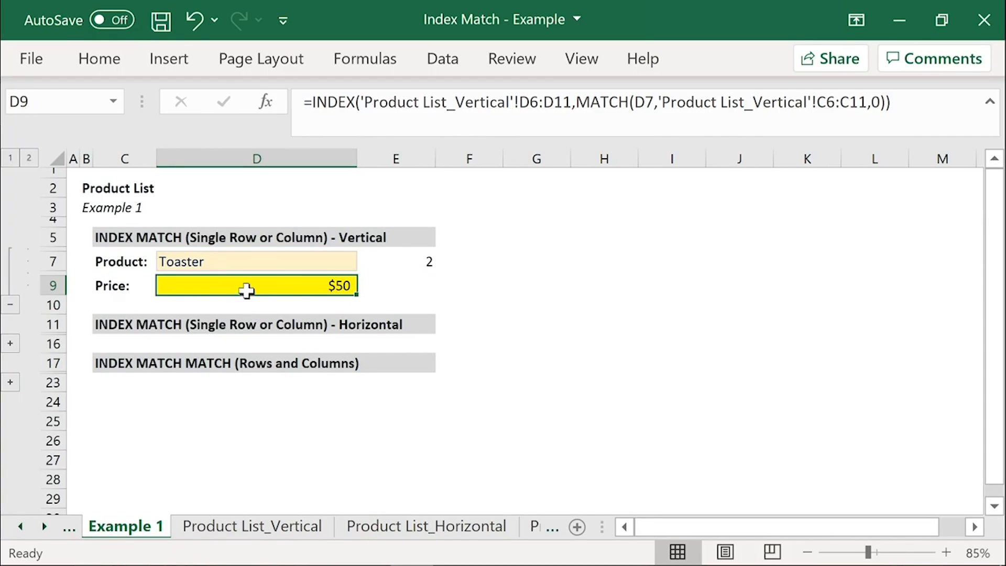
pyautogui.click(410, 259)
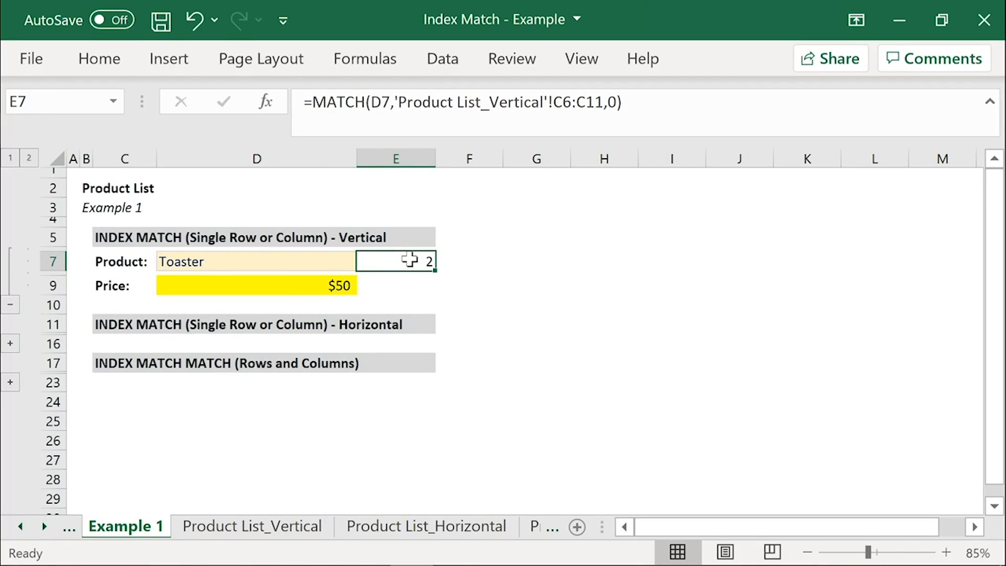
pyautogui.press('Delete')
# Step: Examine D9's INDEX formula, reviewing its array argument and evaluating its MATCH argument, and leave the formula as it is
pyautogui.press('Left')
pyautogui.press('Down')
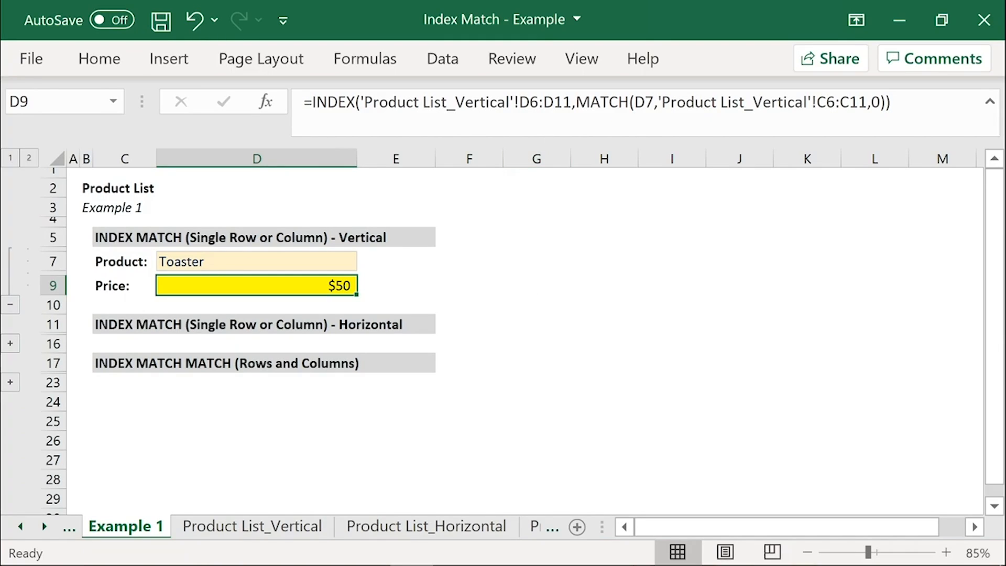
pyautogui.moveTo(571, 102); pyautogui.dragTo(360, 102)
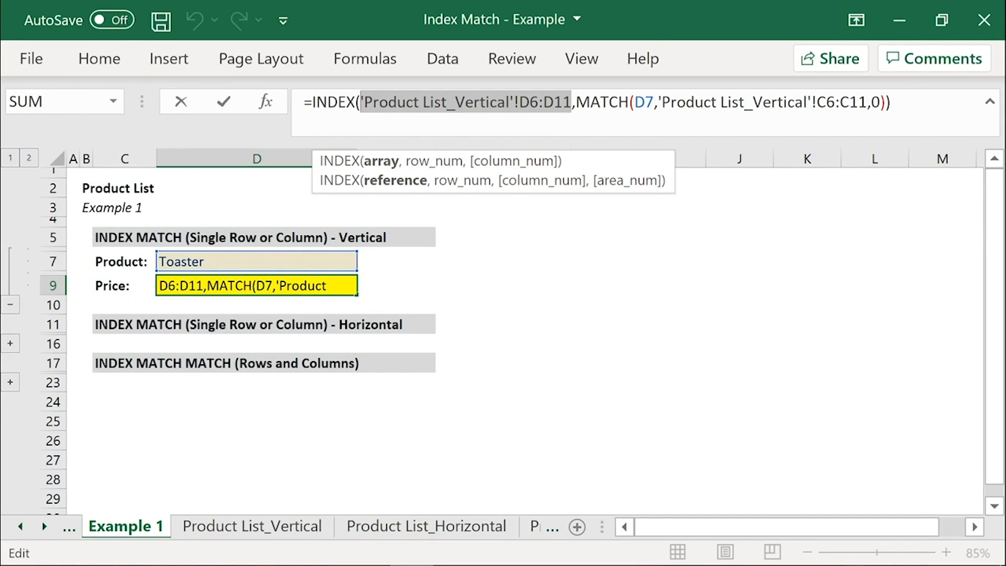
pyautogui.moveTo(575, 102); pyautogui.dragTo(885, 102)
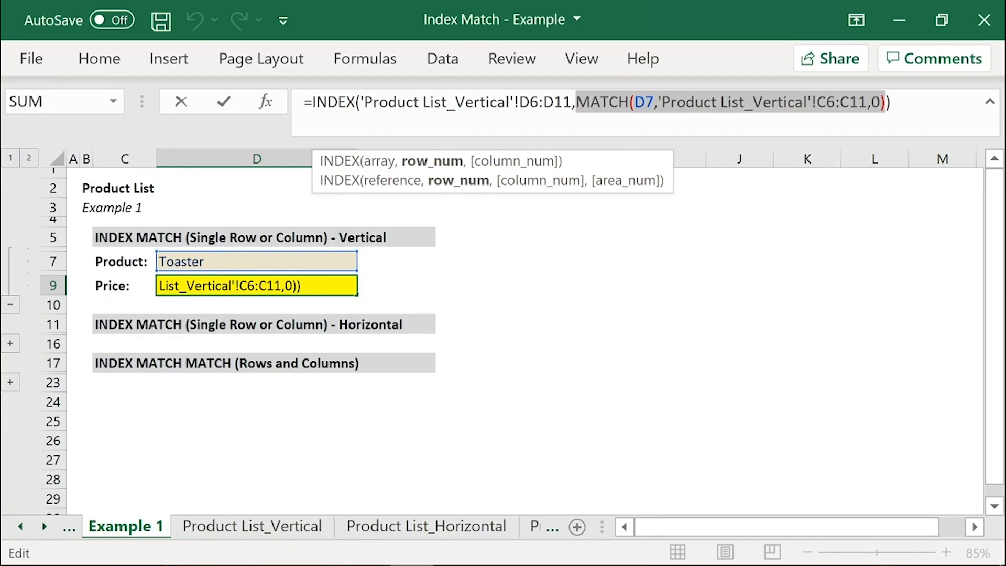
pyautogui.write('2')
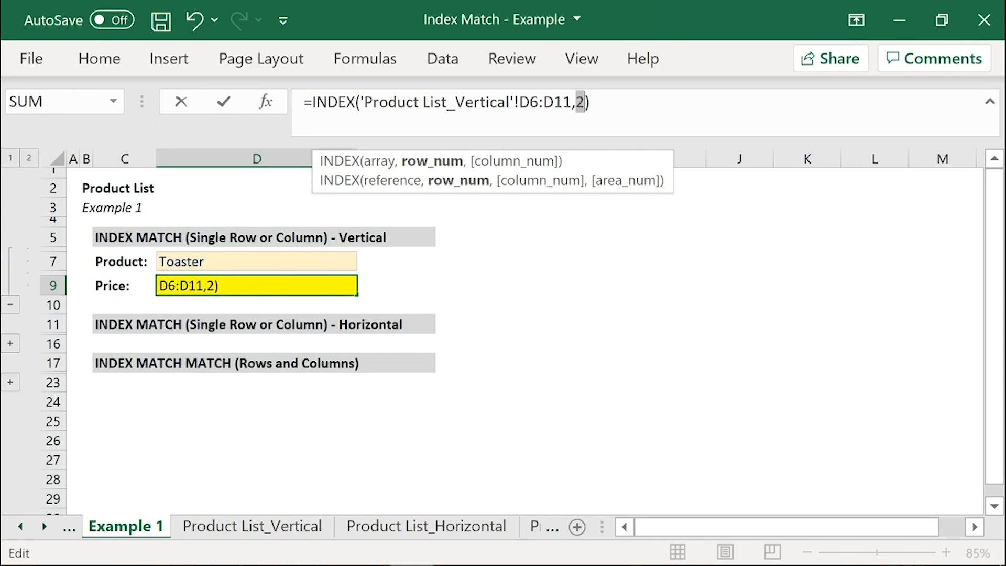
pyautogui.moveTo(572, 102); pyautogui.dragTo(361, 102)
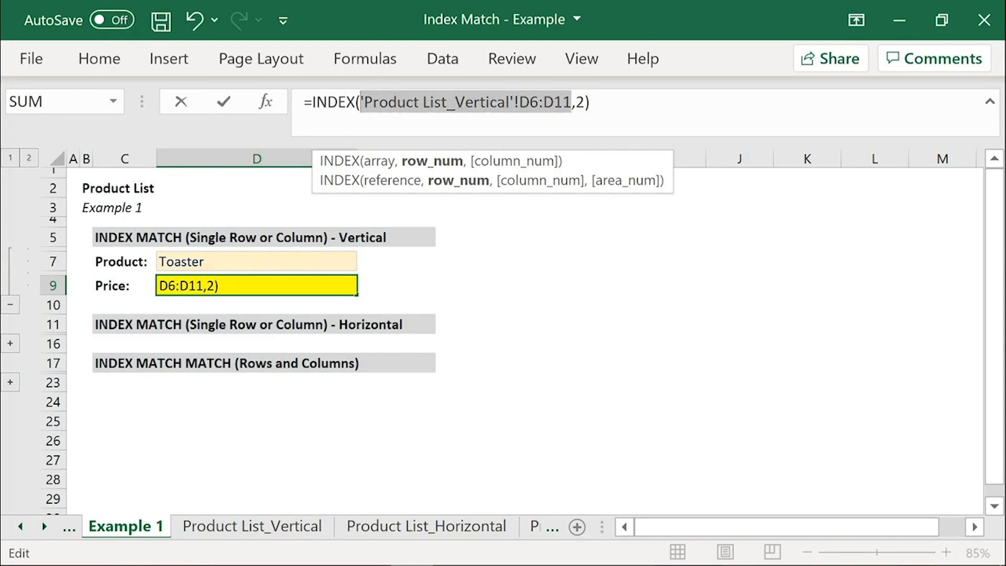
pyautogui.moveTo(585, 102); pyautogui.dragTo(576, 102)
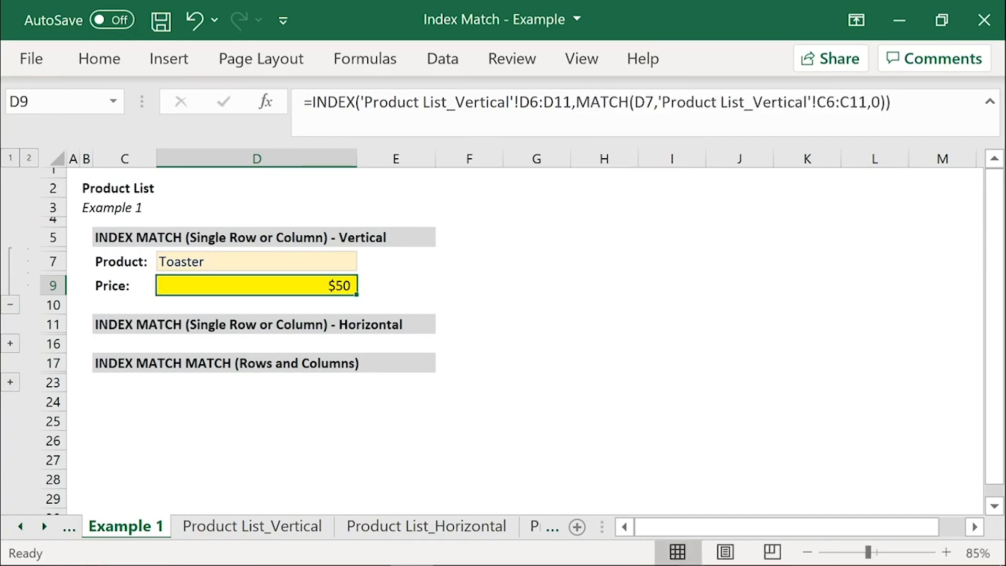
# Step: Test the vertical lookup by setting the product in D7 to T1000, TI-83+ and finally Robot Vacuum Cleaner
pyautogui.press('Up')
pyautogui.click(366, 262)
pyautogui.click(325, 321)
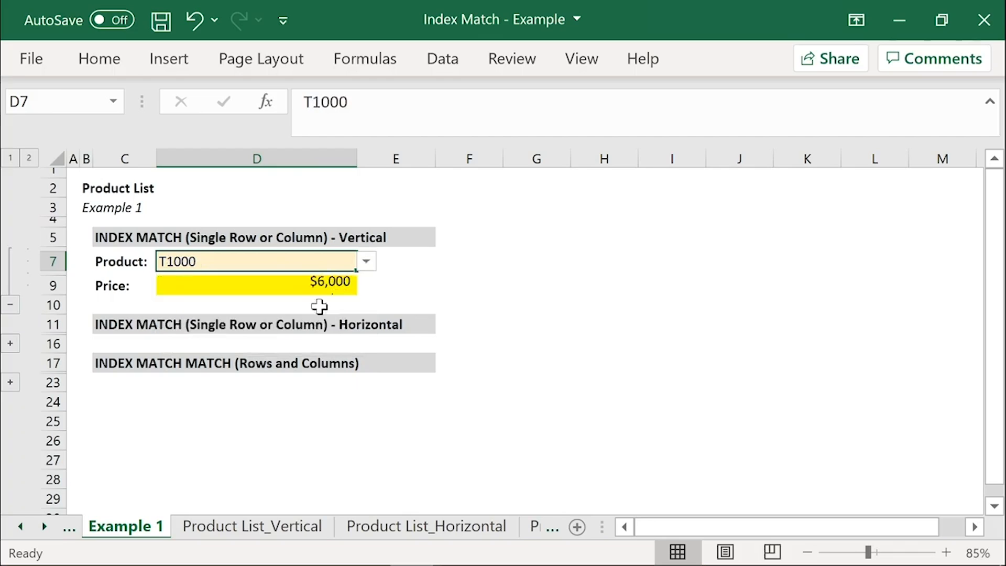
pyautogui.click(366, 262)
pyautogui.click(327, 349)
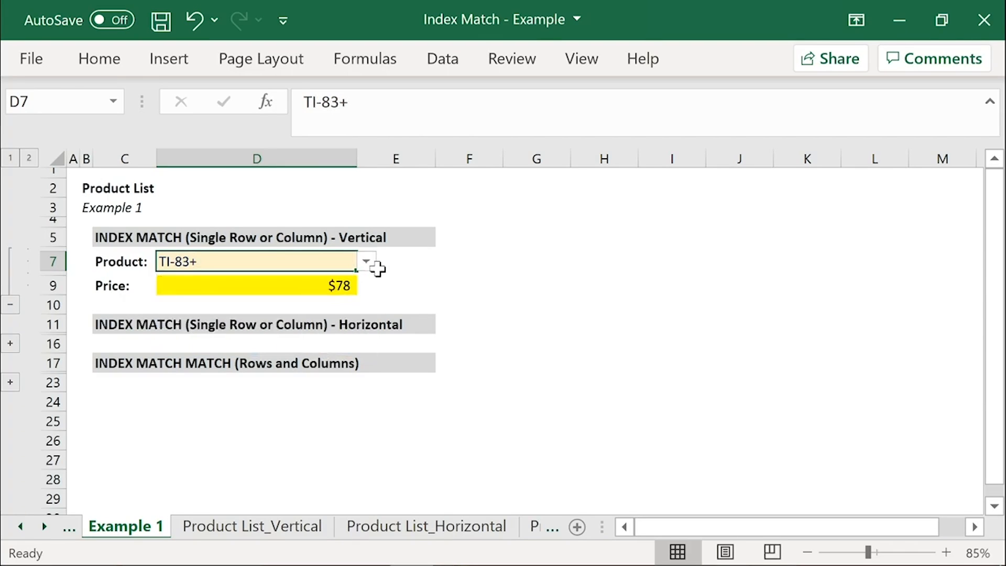
pyautogui.click(365, 261)
pyautogui.click(354, 281)
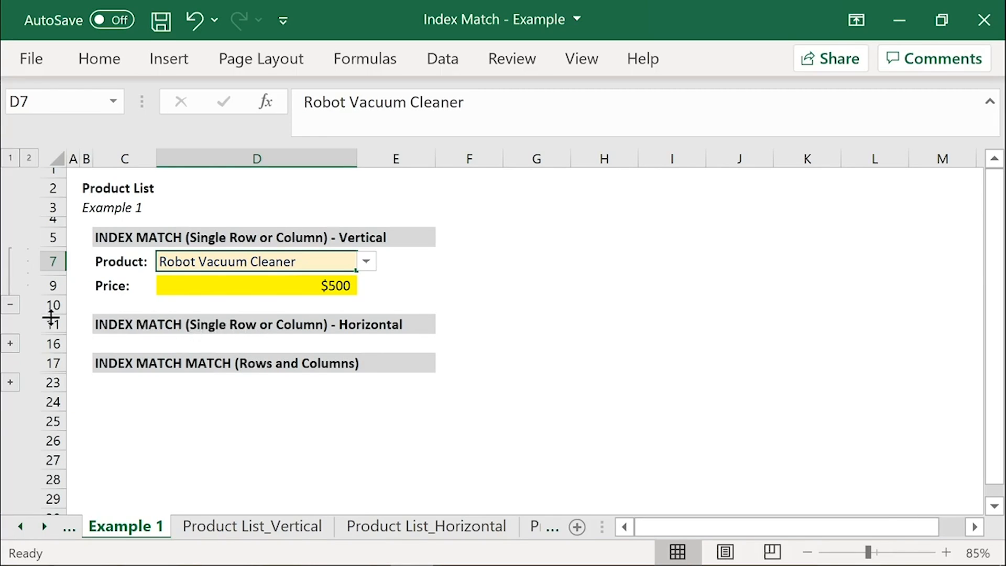
# Step: Collapse the vertical example's rows, and expand the horizontal example's rows with its price cell D15 selected
pyautogui.click(10, 304)
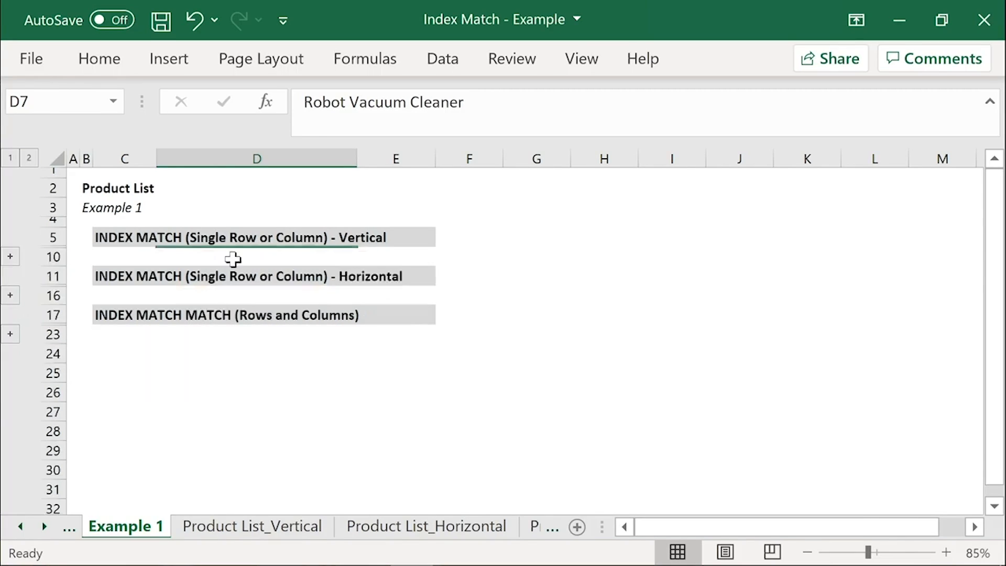
pyautogui.click(9, 296)
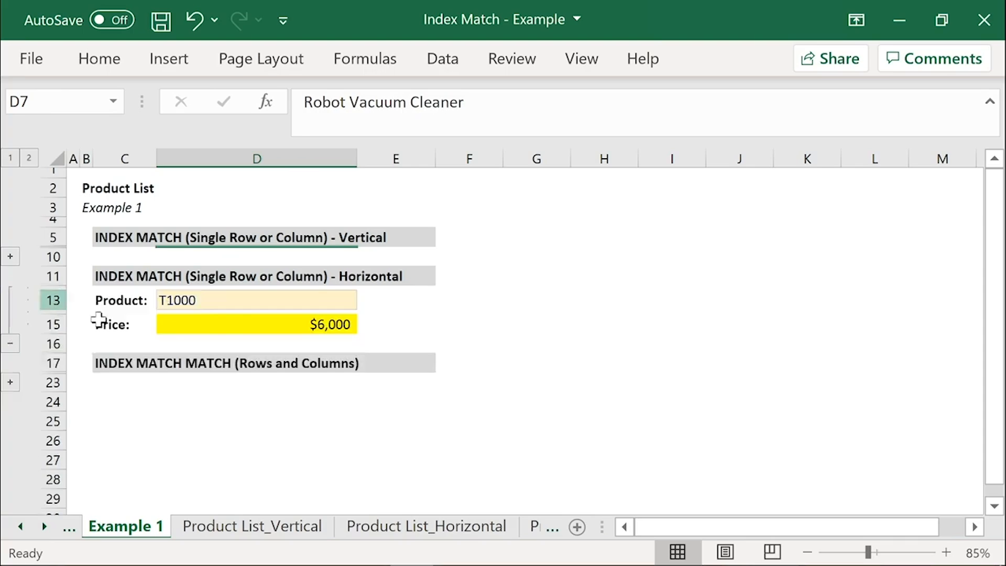
pyautogui.click(239, 325)
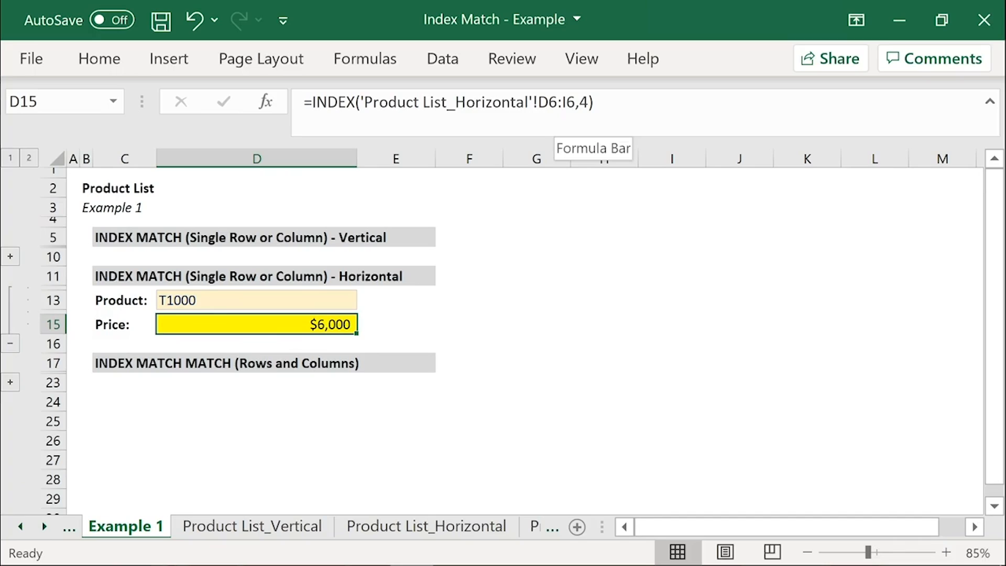
# Step: Examine the price range D6:I6 on Product List_Horizontal that D15's formula refers to, and return to Example 1
pyautogui.click(409, 526)
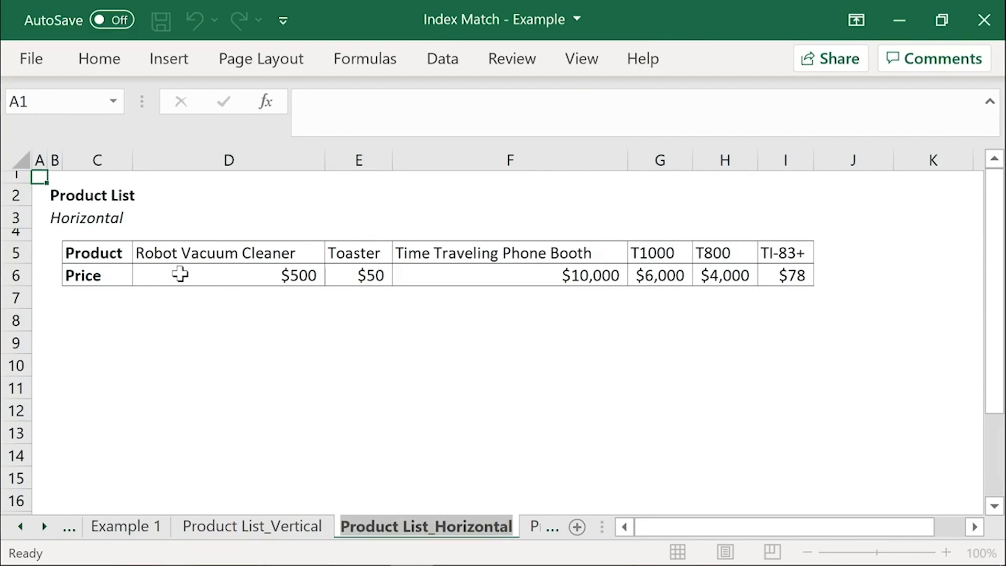
pyautogui.moveTo(180, 274); pyautogui.dragTo(791, 275)
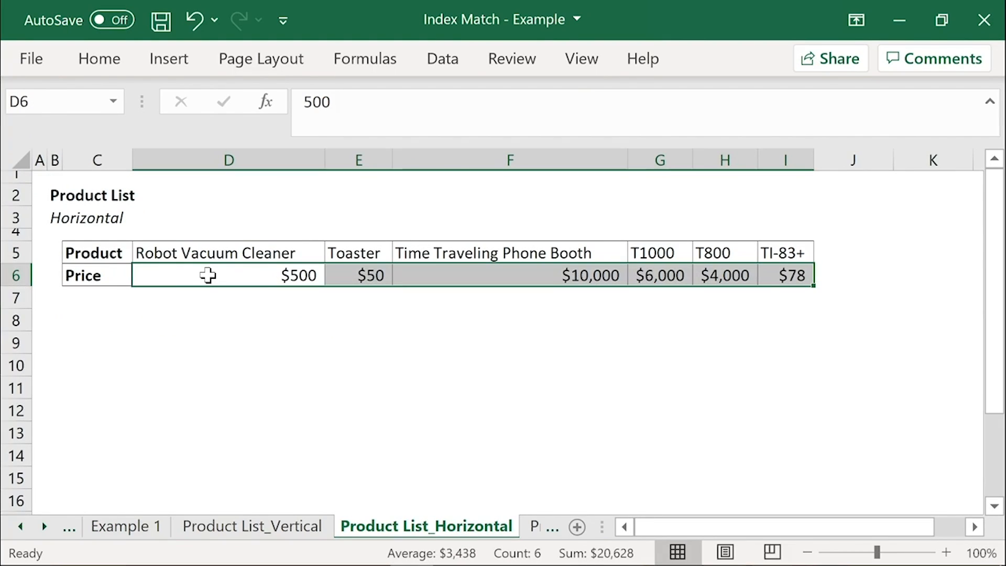
pyautogui.click(44, 527)
pyautogui.click(19, 526)
pyautogui.click(20, 526)
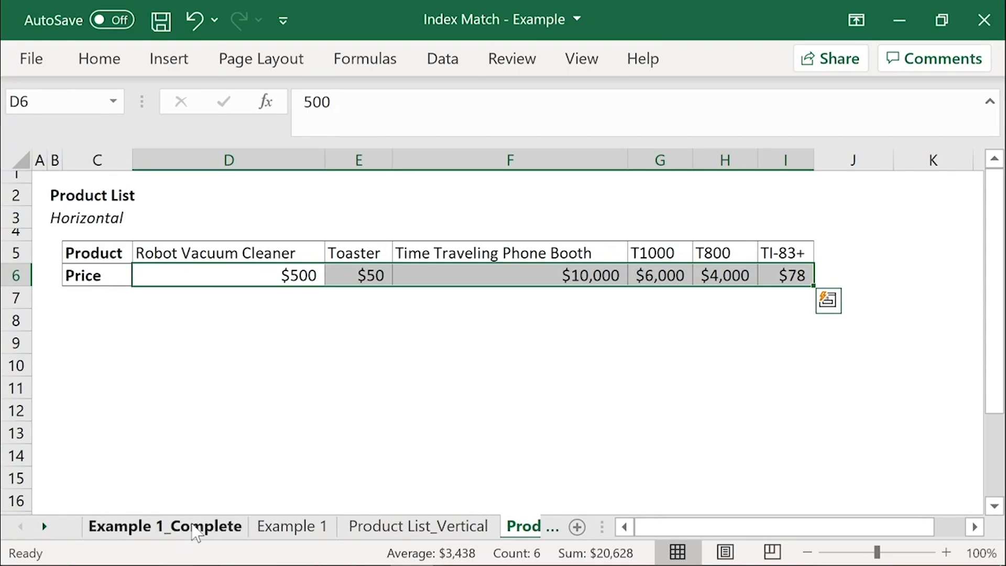
pyautogui.click(288, 525)
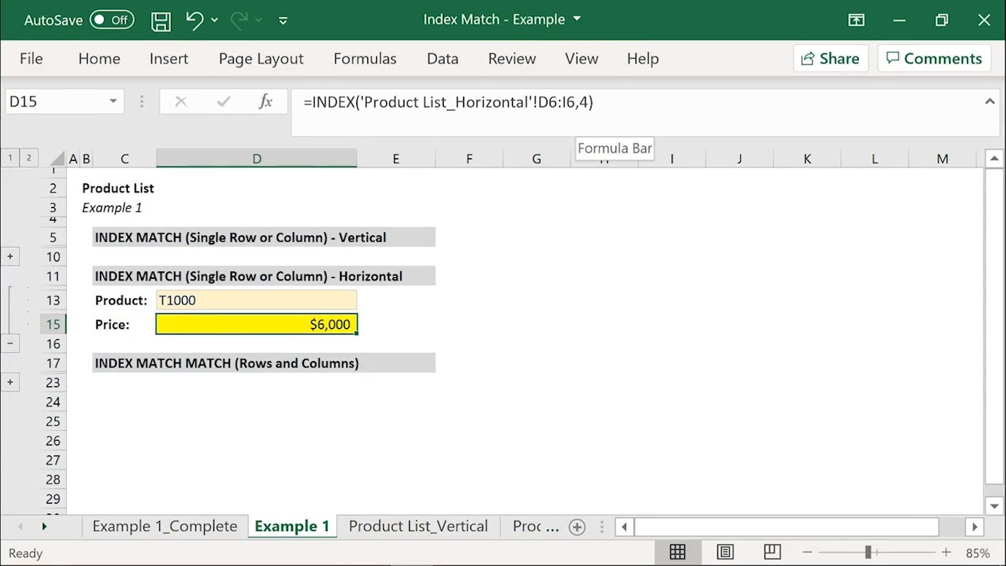
# Step: Replace the hardcoded position in D15's INDEX formula with MATCH(D13,'Product List_Horizontal'!D5:I5,0)
pyautogui.click(583, 102)
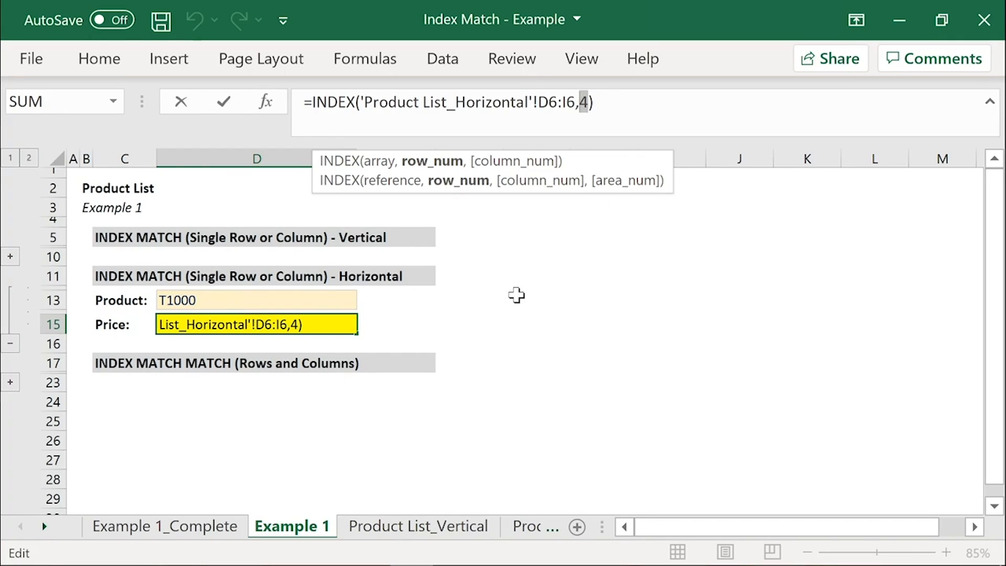
pyautogui.write('MATCH')
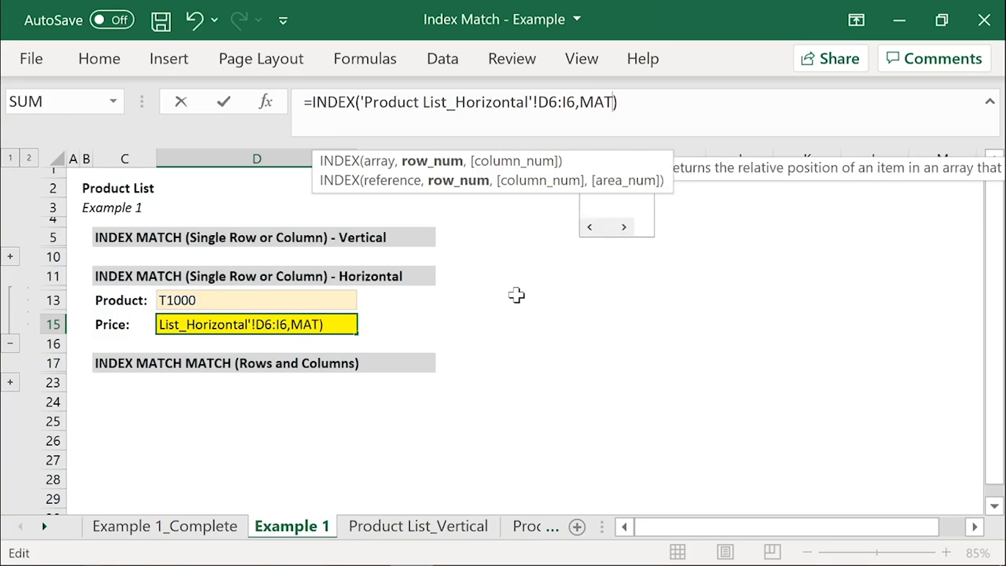
pyautogui.write('(')
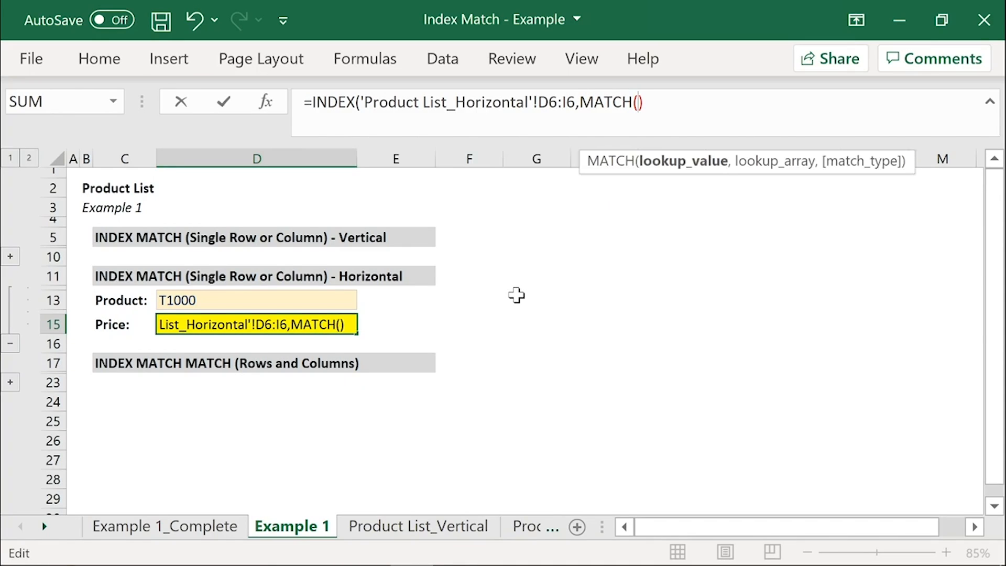
pyautogui.click(216, 300)
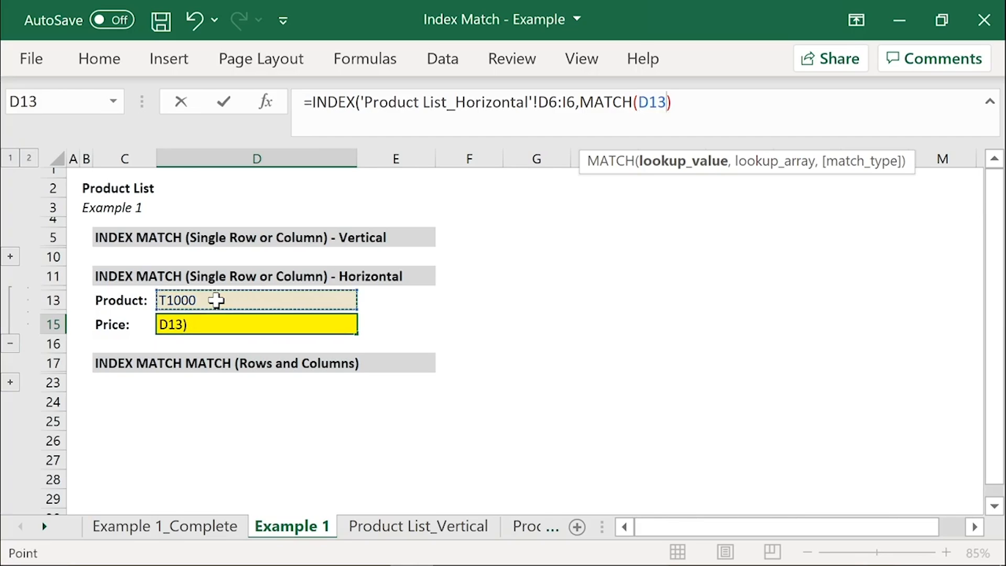
pyautogui.write(',')
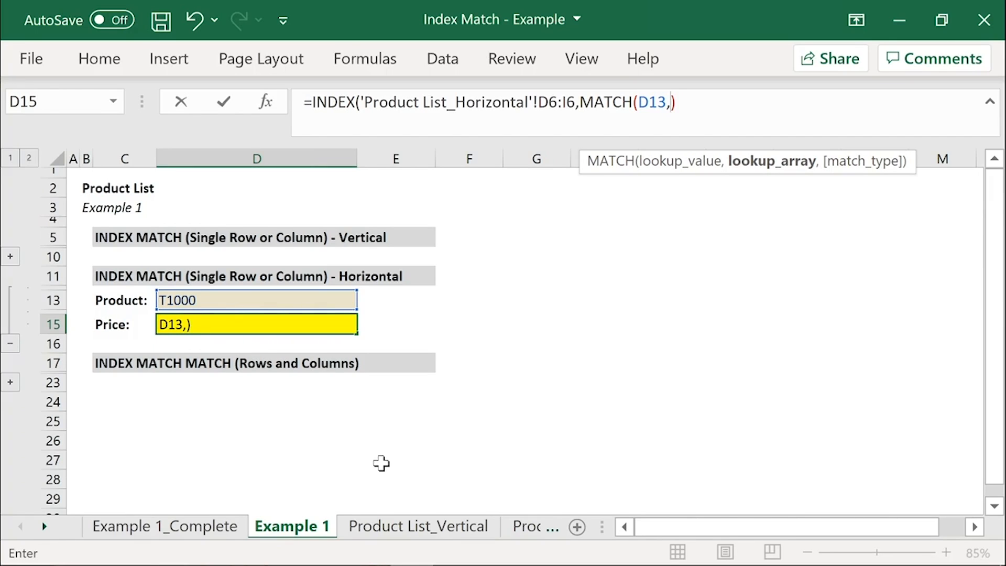
pyautogui.click(524, 526)
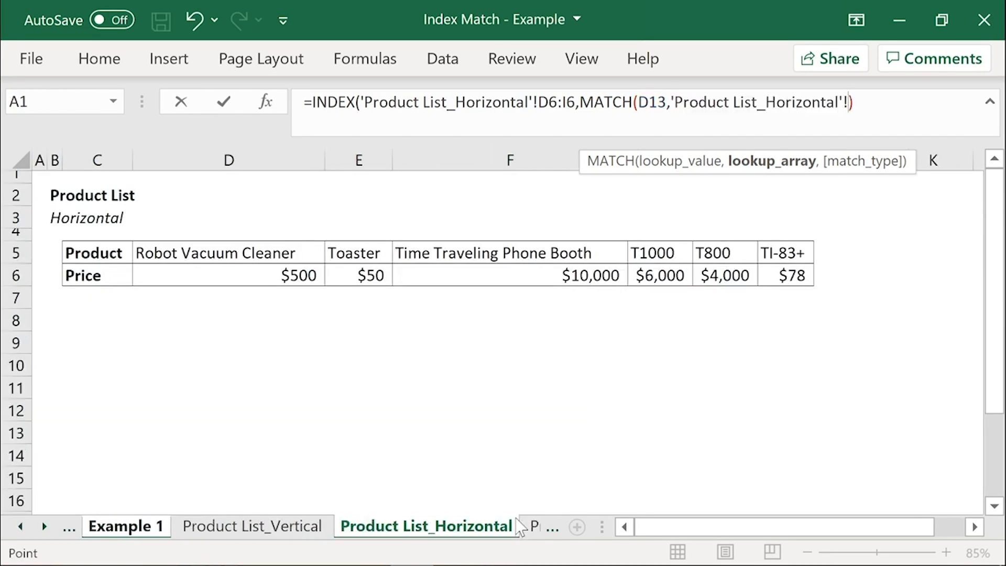
pyautogui.moveTo(220, 253); pyautogui.dragTo(786, 247)
pyautogui.click(786, 247)
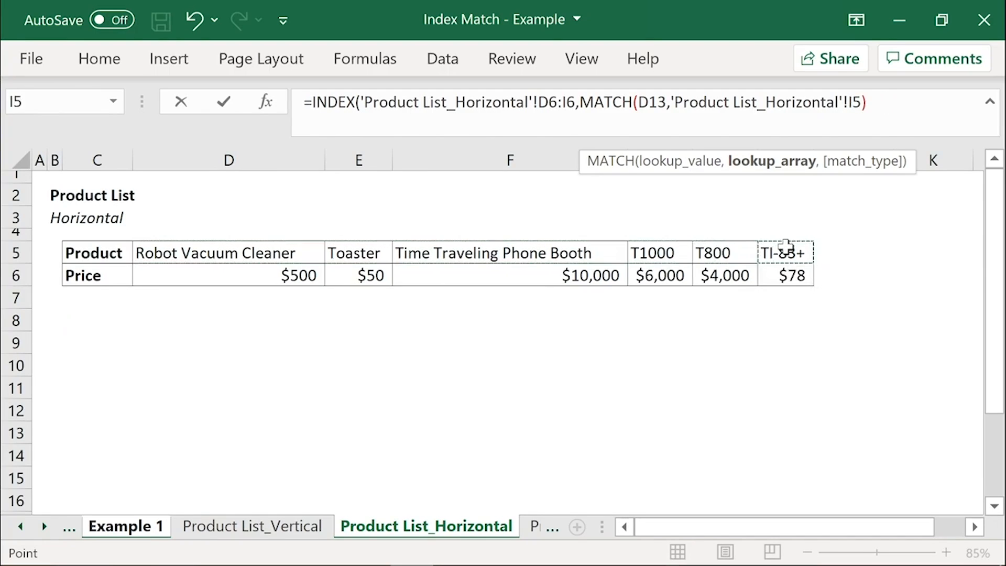
pyautogui.moveTo(250, 253); pyautogui.dragTo(772, 251)
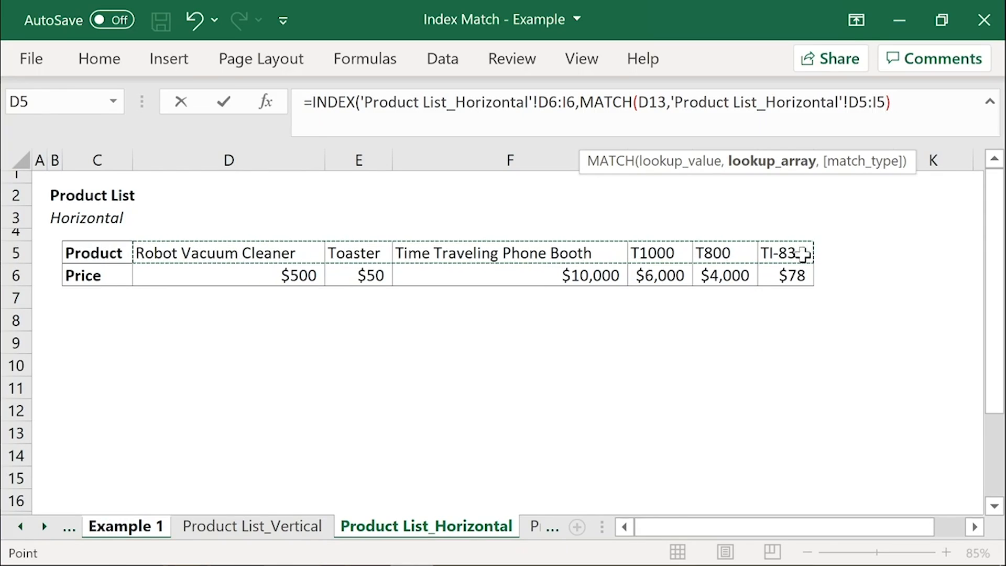
pyautogui.write(',')
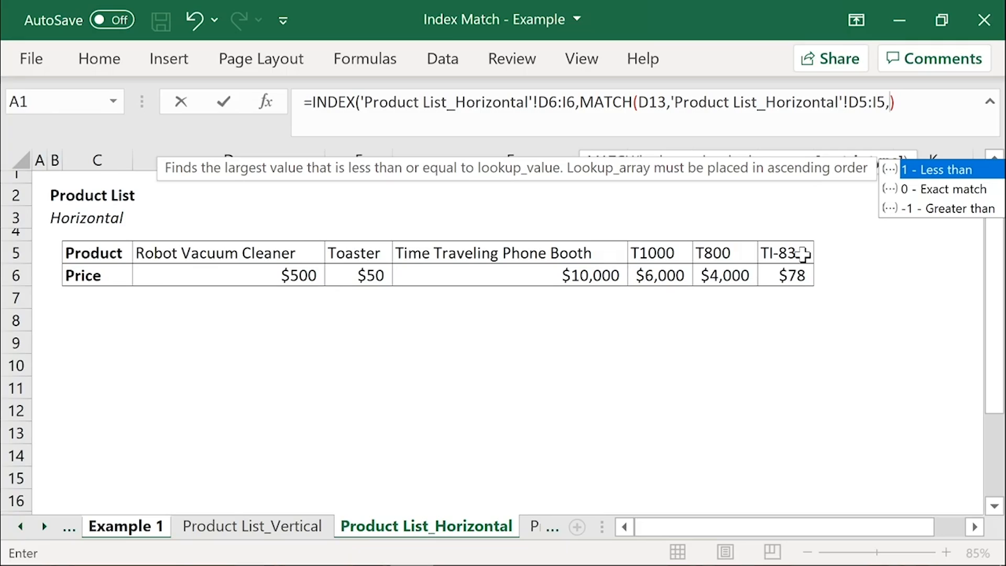
pyautogui.write('0))')
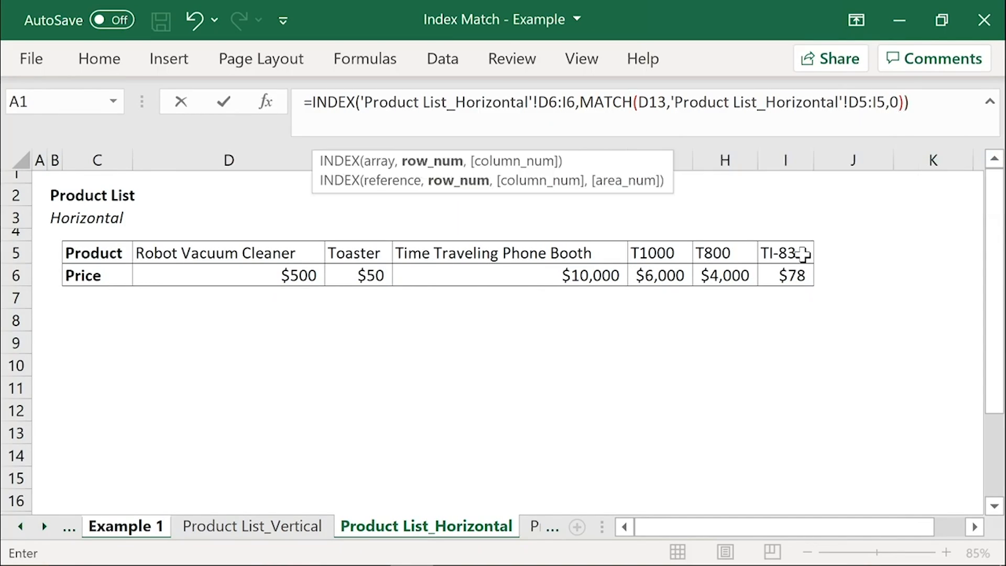
pyautogui.press('Return')
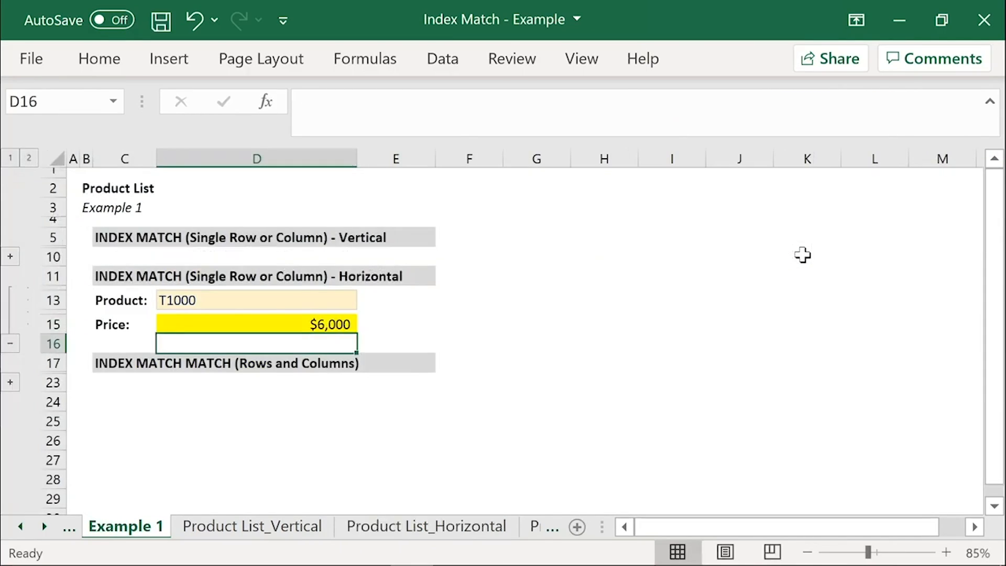
# Step: Test the horizontal lookup by setting the product in D13 to Time Traveling Phone Booth and finally Robot Vacuum Cleaner
pyautogui.click(337, 300)
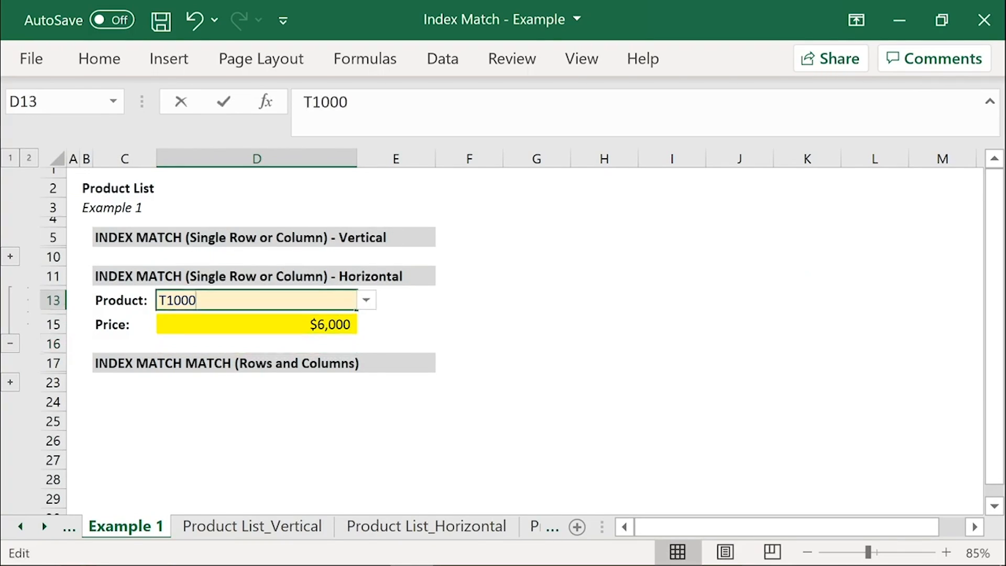
pyautogui.click(366, 301)
pyautogui.click(287, 345)
pyautogui.click(366, 301)
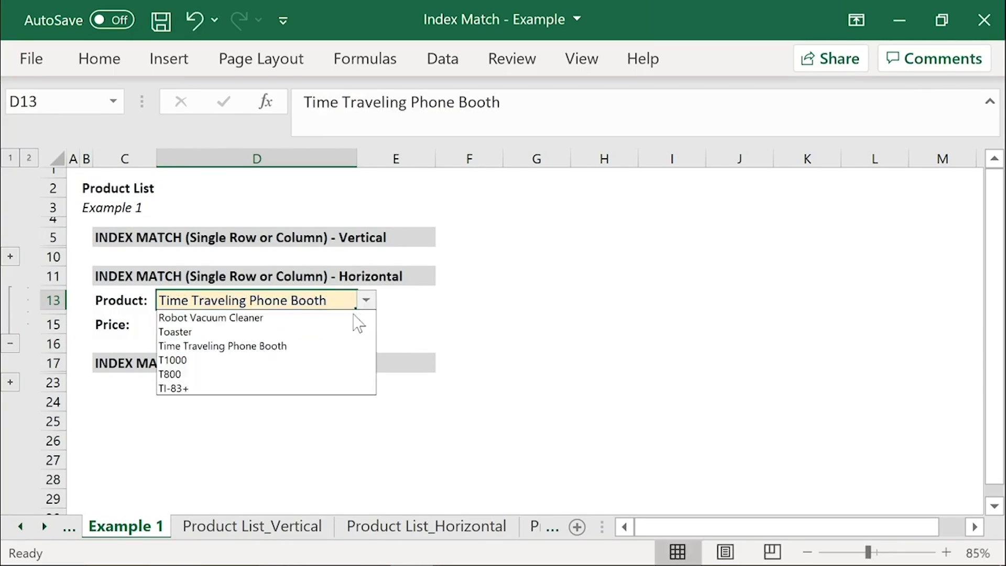
pyautogui.click(349, 318)
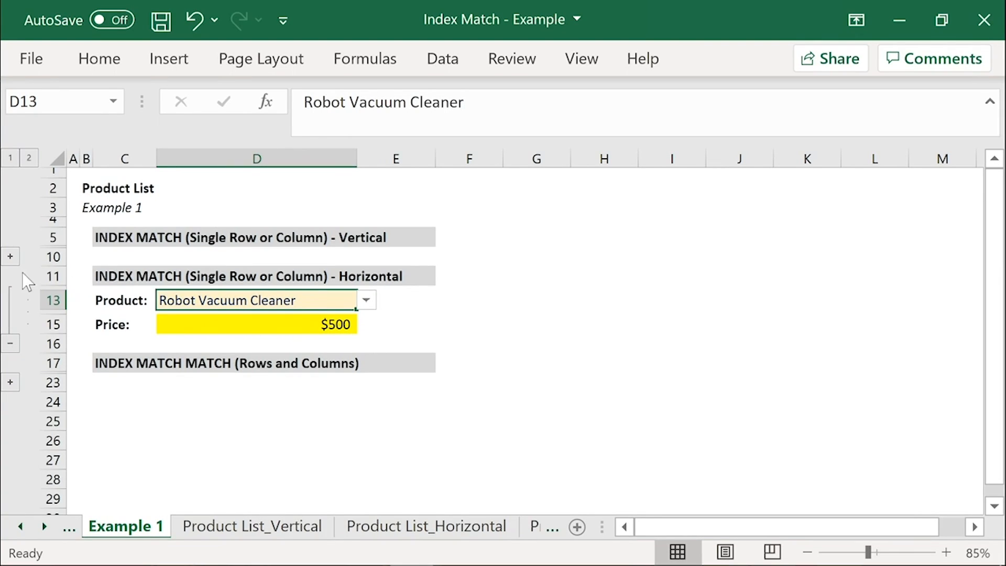
# Step: Compare the vertical and horizontal examples with both expanded, and collapse the rows of both
pyautogui.click(11, 257)
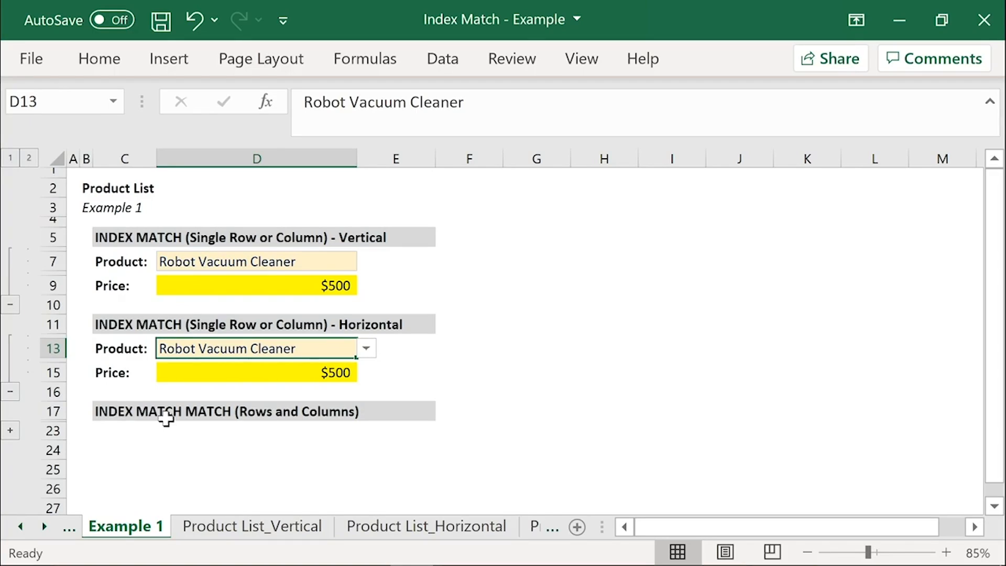
pyautogui.click(10, 306)
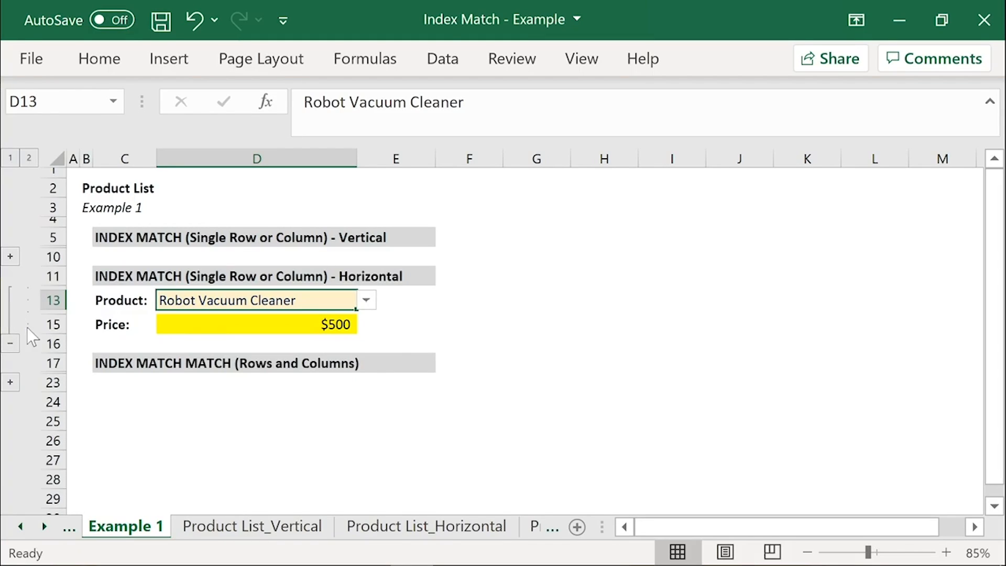
pyautogui.click(10, 346)
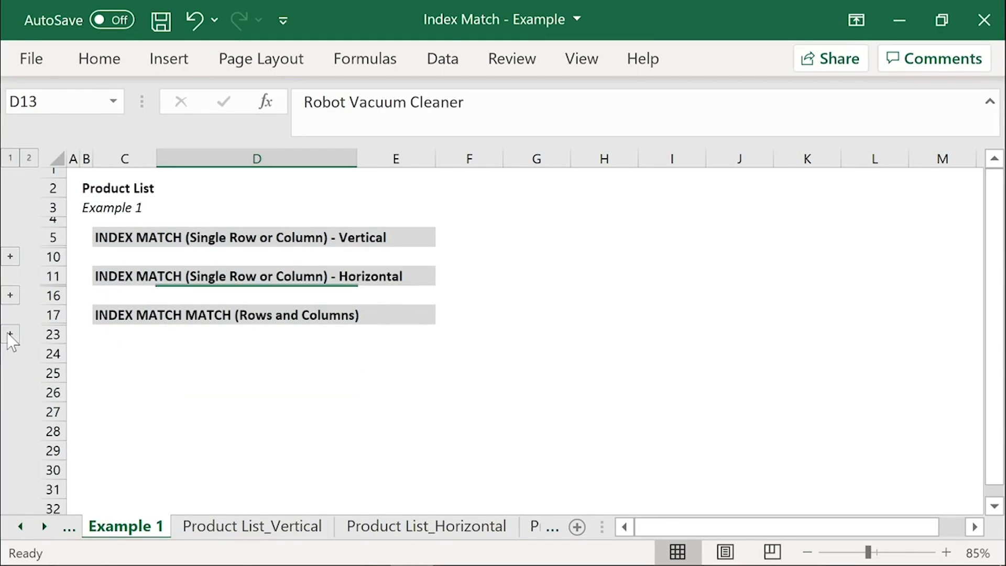
# Step: Expand the INDEX MATCH MATCH example's rows, and select its empty price cell D22
pyautogui.click(10, 334)
pyautogui.moveTo(122, 341); pyautogui.dragTo(237, 344)
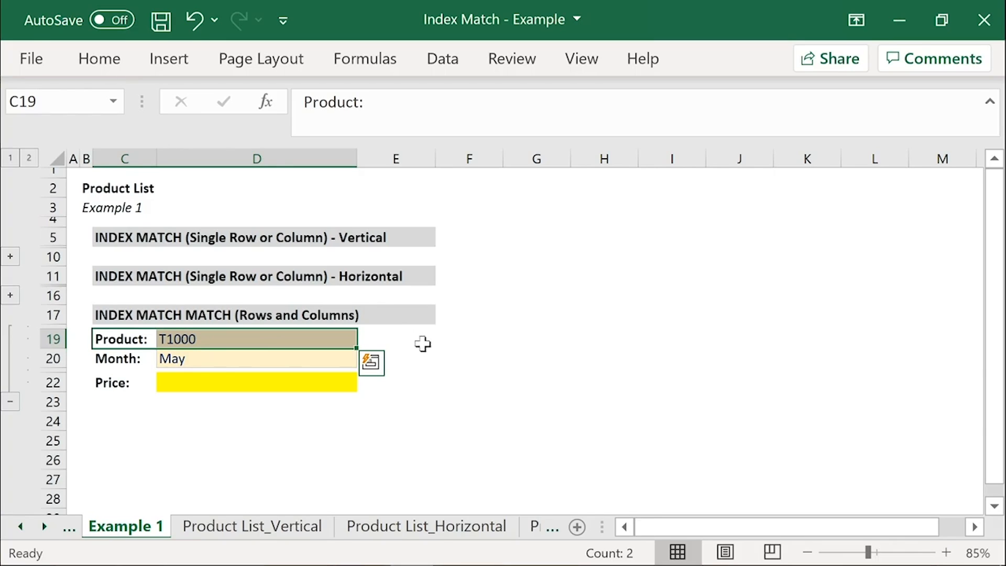
pyautogui.click(295, 379)
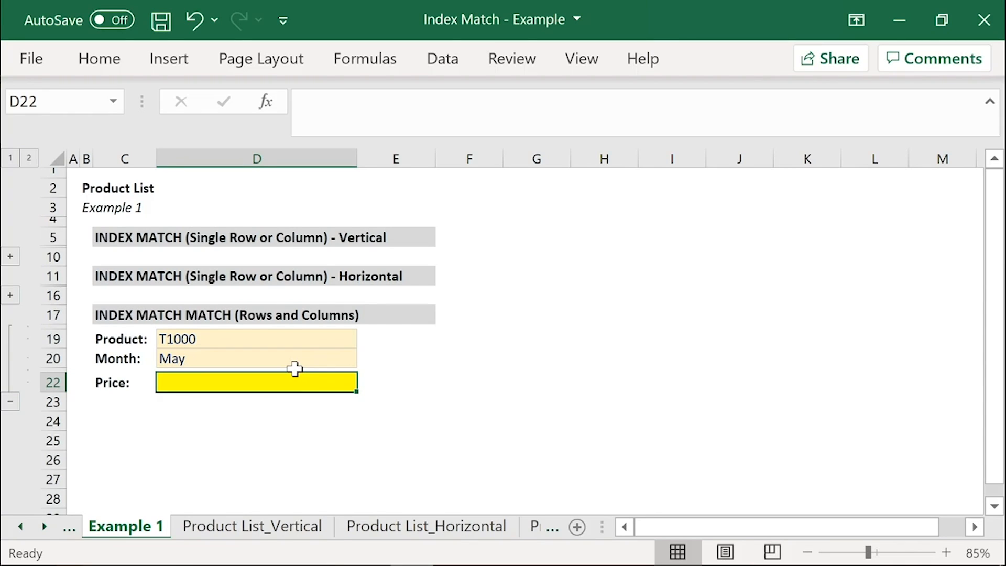
# Step: Start an INDEX formula in price cell D22 with the monthly price grid 'Product List_Complex'!D7:O12 as its array
pyautogui.moveTo(128, 338); pyautogui.dragTo(265, 340)
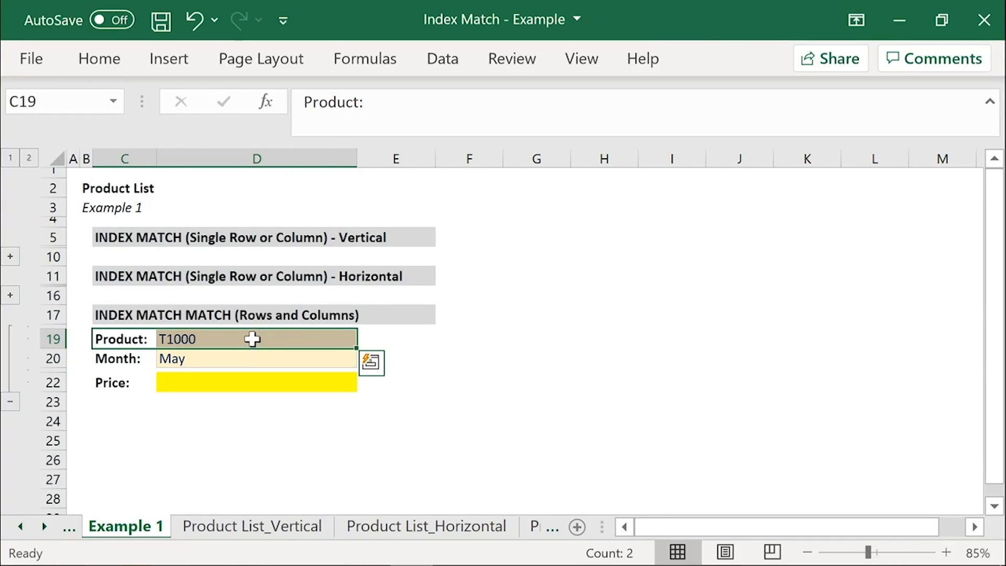
pyautogui.doubleClick(213, 386)
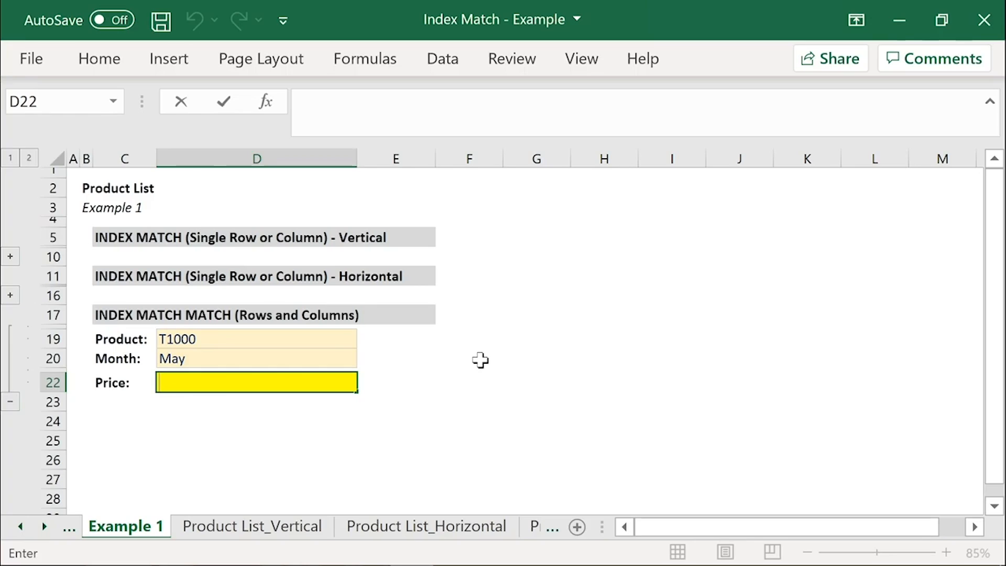
pyautogui.write('=INDEX(')
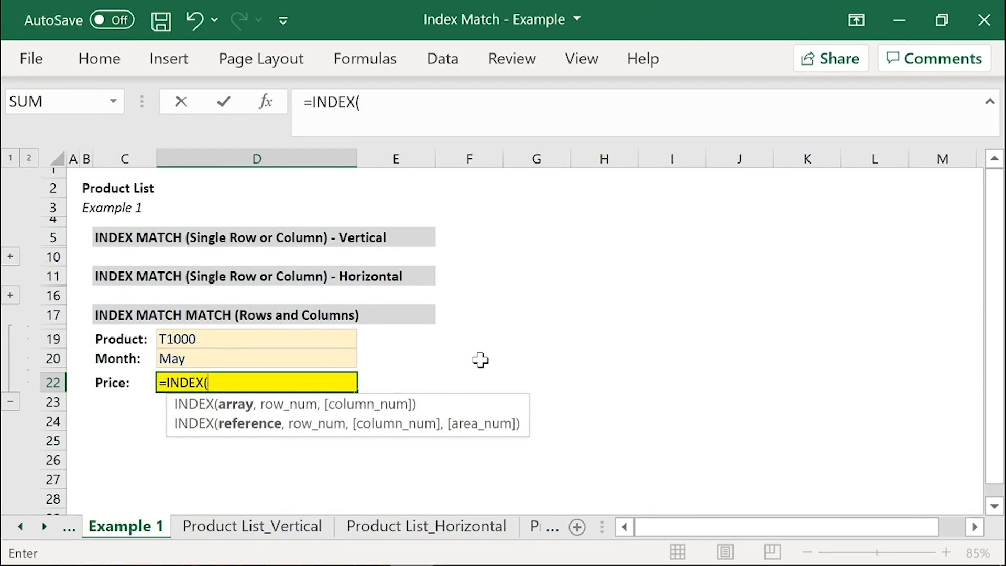
pyautogui.click(44, 526)
pyautogui.click(44, 526)
pyautogui.click(367, 528)
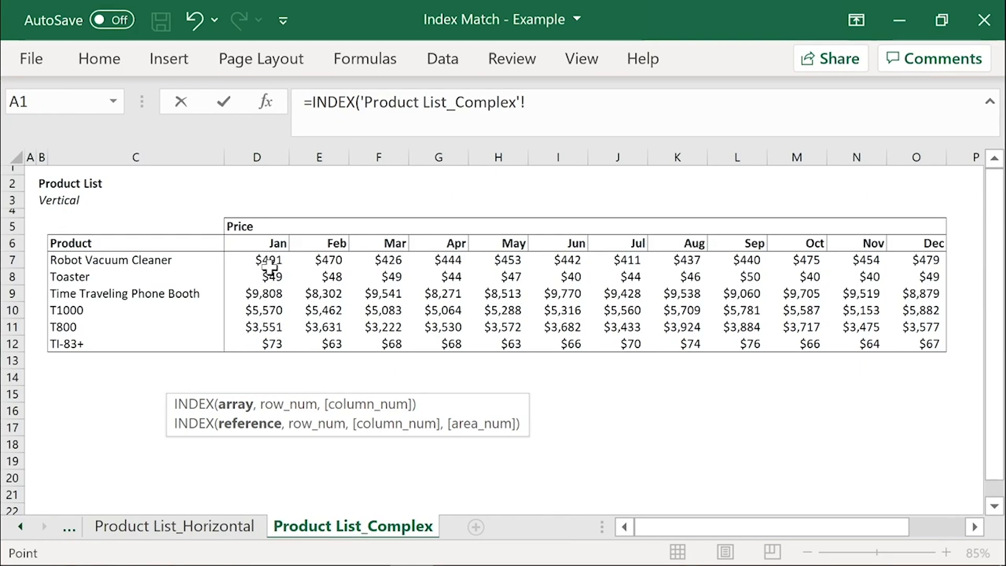
pyautogui.moveTo(265, 260); pyautogui.dragTo(923, 348)
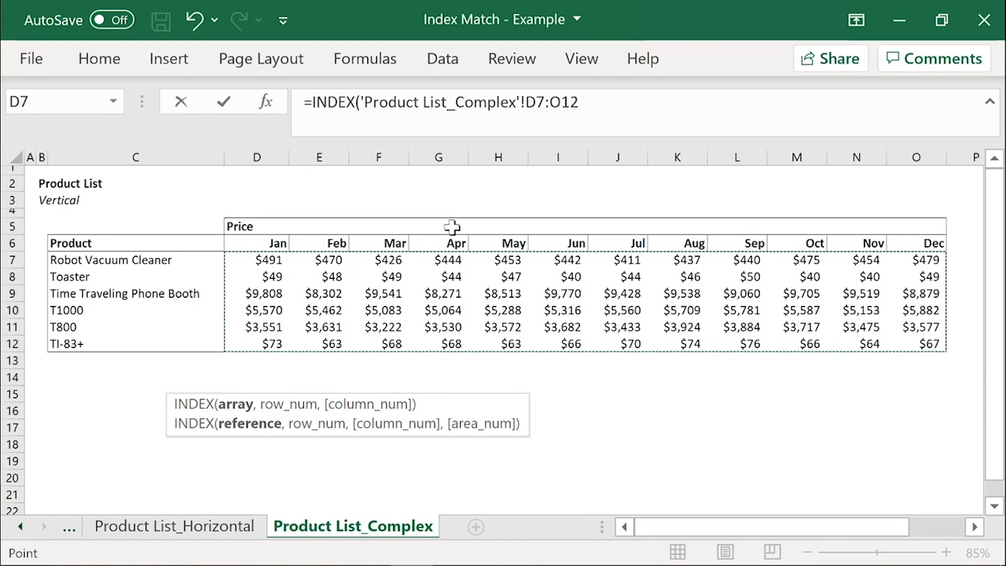
# Step: Complete D22's INDEX formula with row number 4 and column number 5, and reselect the cell
pyautogui.write(',')
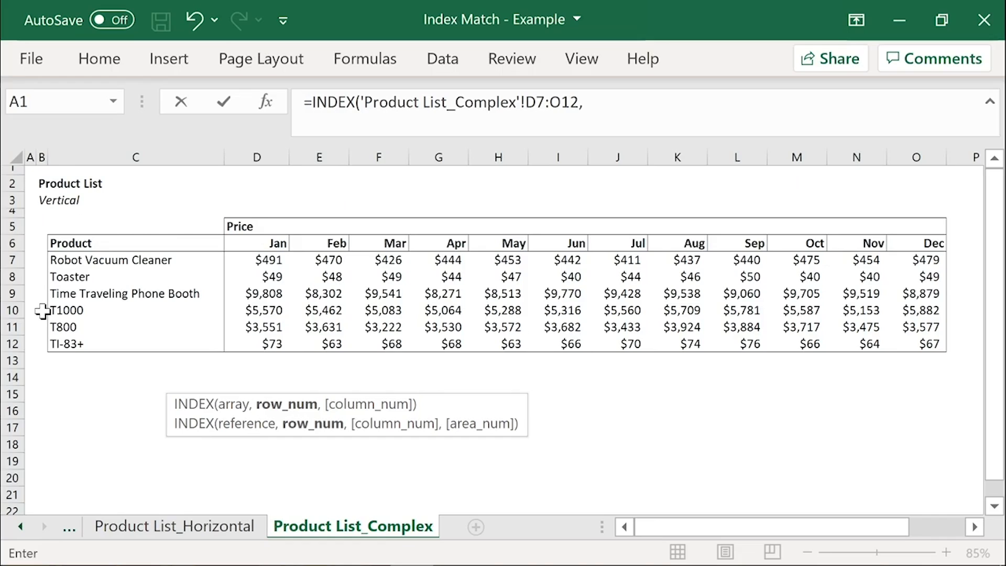
pyautogui.write('4,')
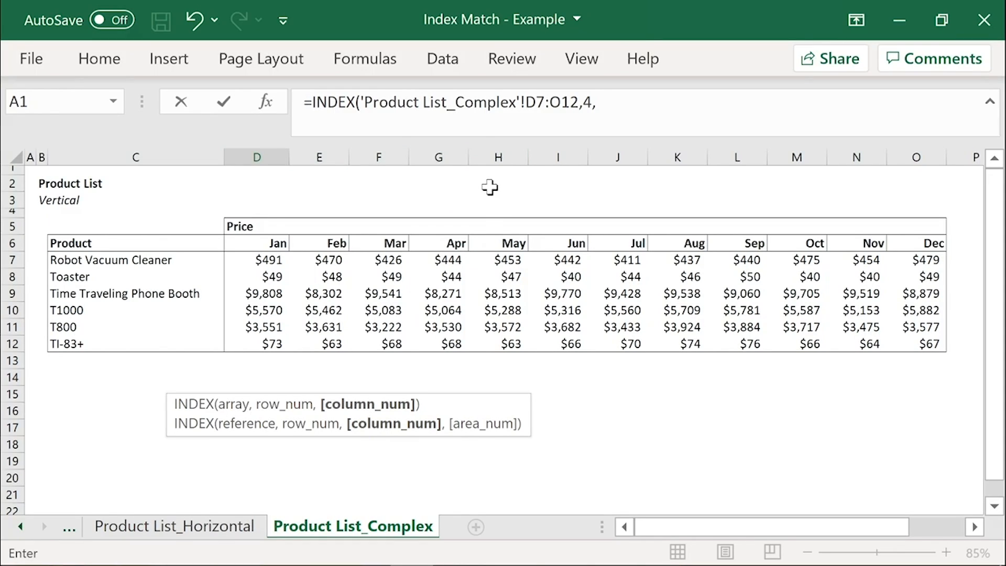
pyautogui.write('5')
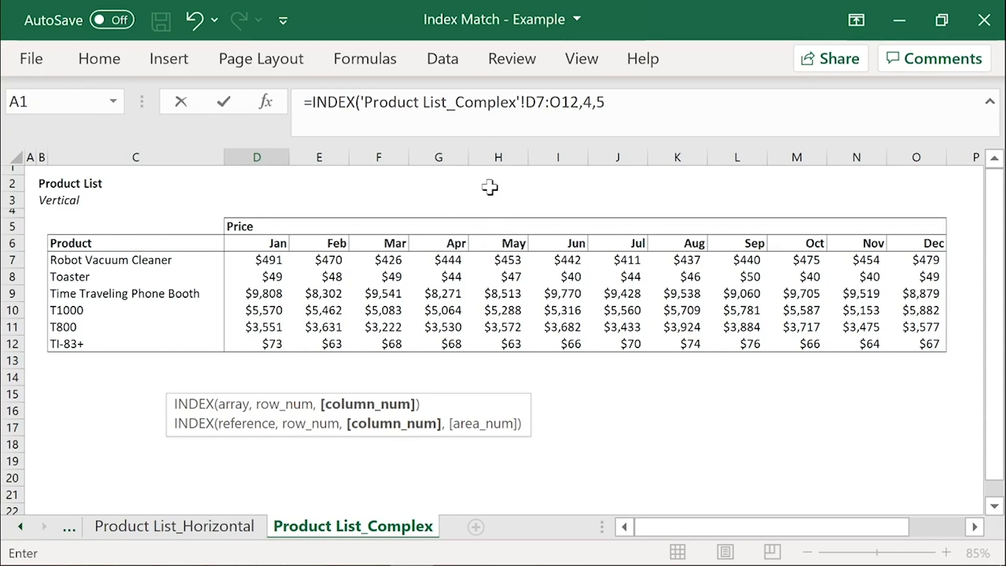
pyautogui.press('Return')
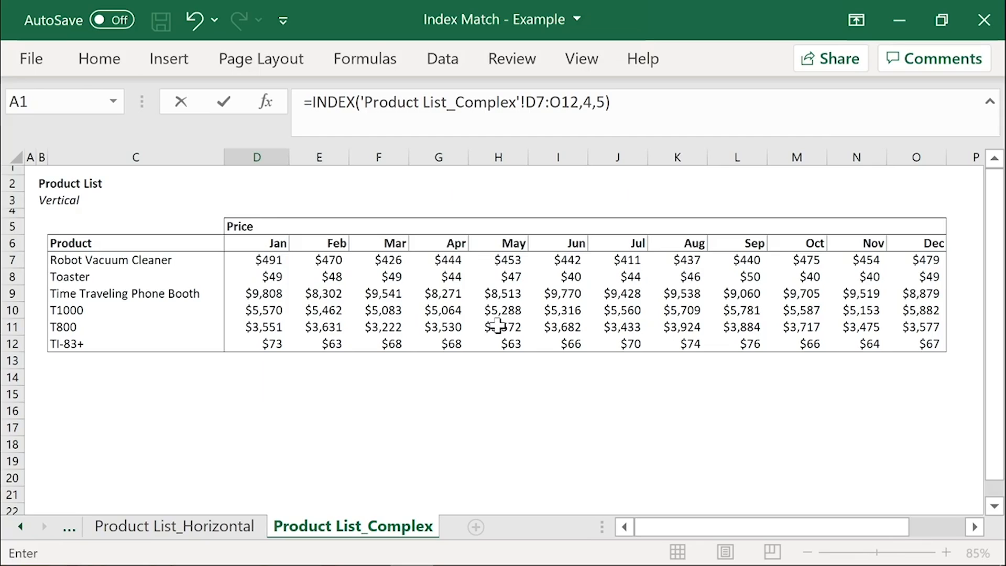
pyautogui.press('Return')
pyautogui.press('Up')
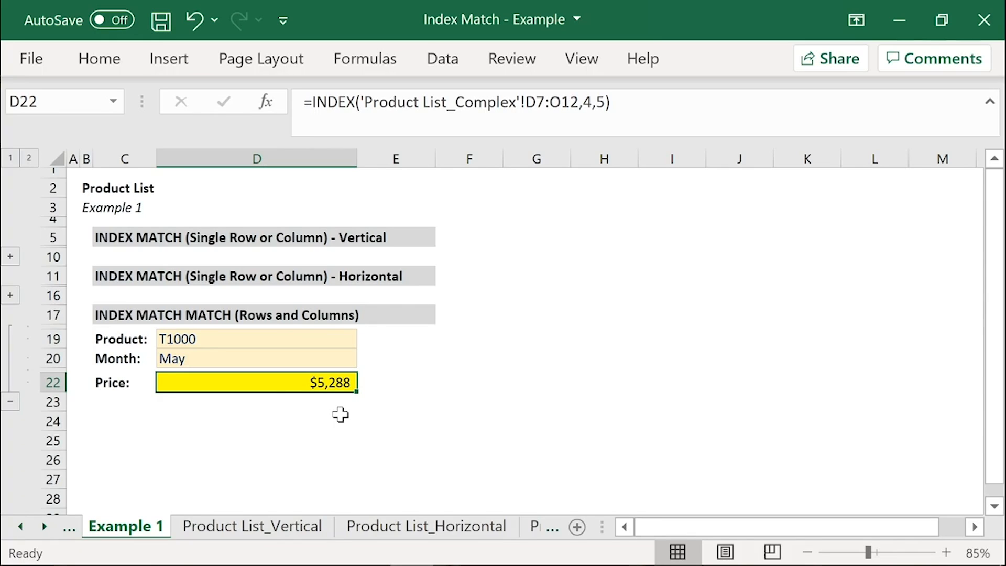
# Step: Replace the hardcoded row number in D22's INDEX formula with MATCH(D19,'Product List_Complex'!C7:C12,0)
pyautogui.doubleClick(587, 102)
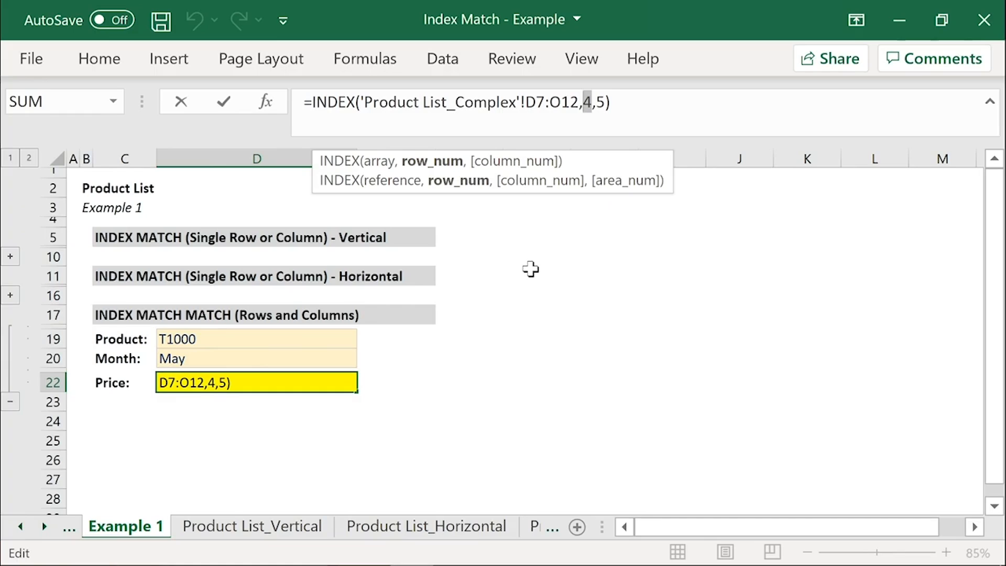
pyautogui.press('Delete')
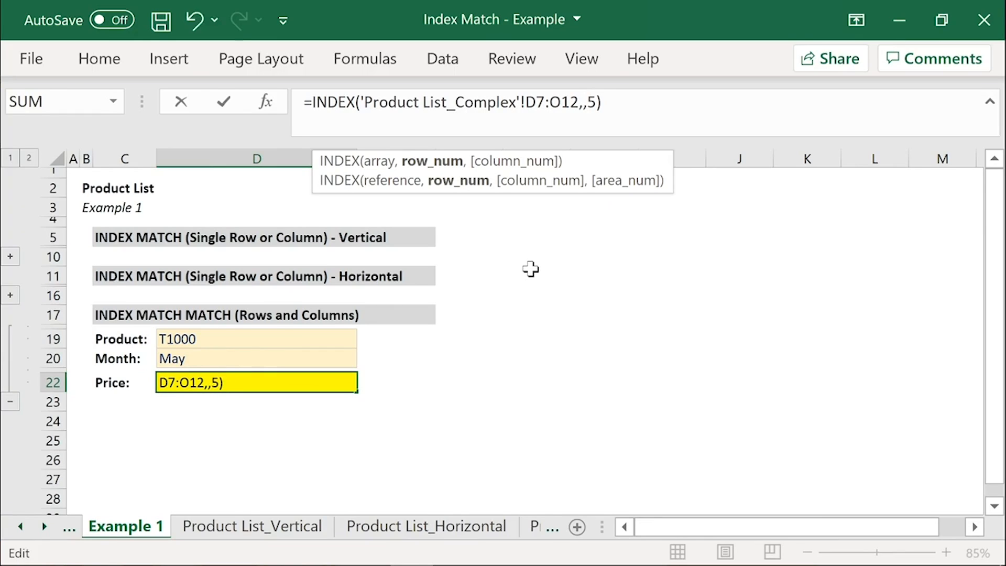
pyautogui.write('MATCH')
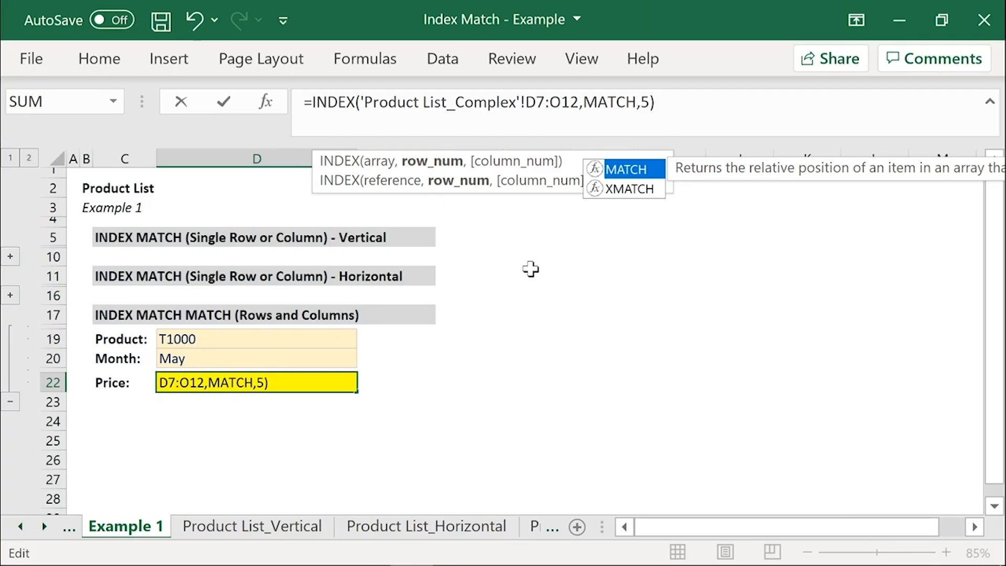
pyautogui.write('(')
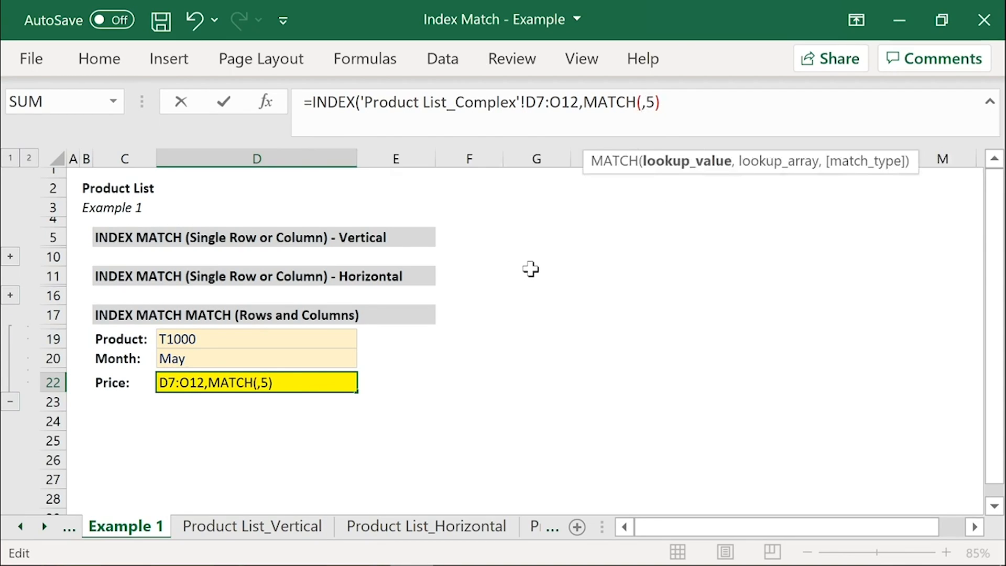
pyautogui.click(198, 339)
pyautogui.write(',')
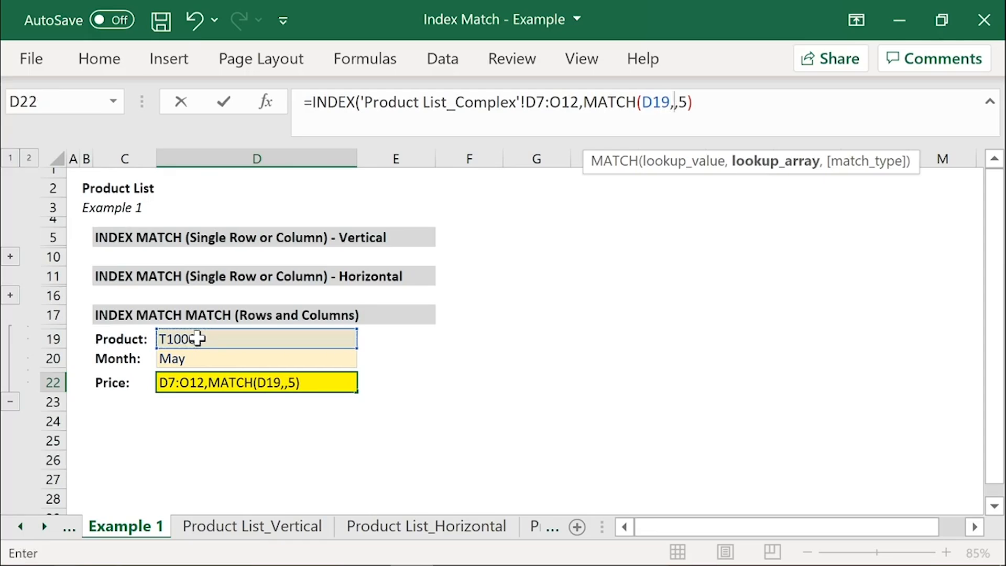
pyautogui.click(43, 526)
pyautogui.click(314, 527)
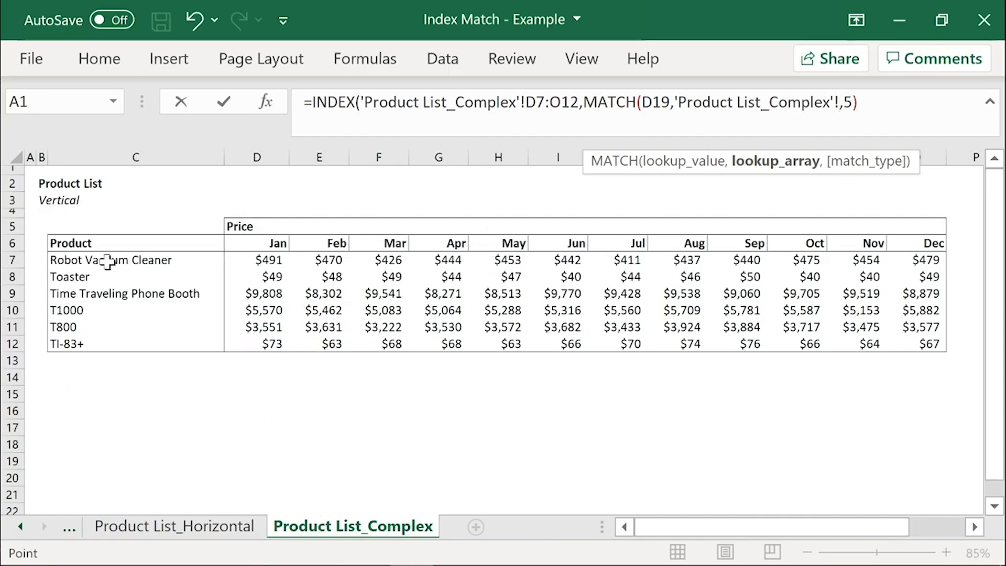
pyautogui.moveTo(107, 261); pyautogui.dragTo(107, 347)
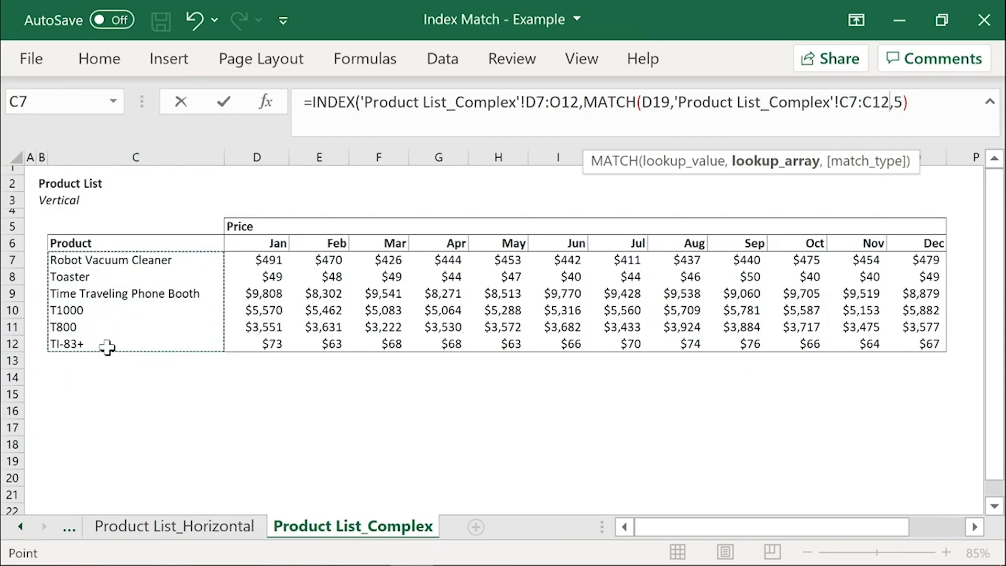
pyautogui.write(',')
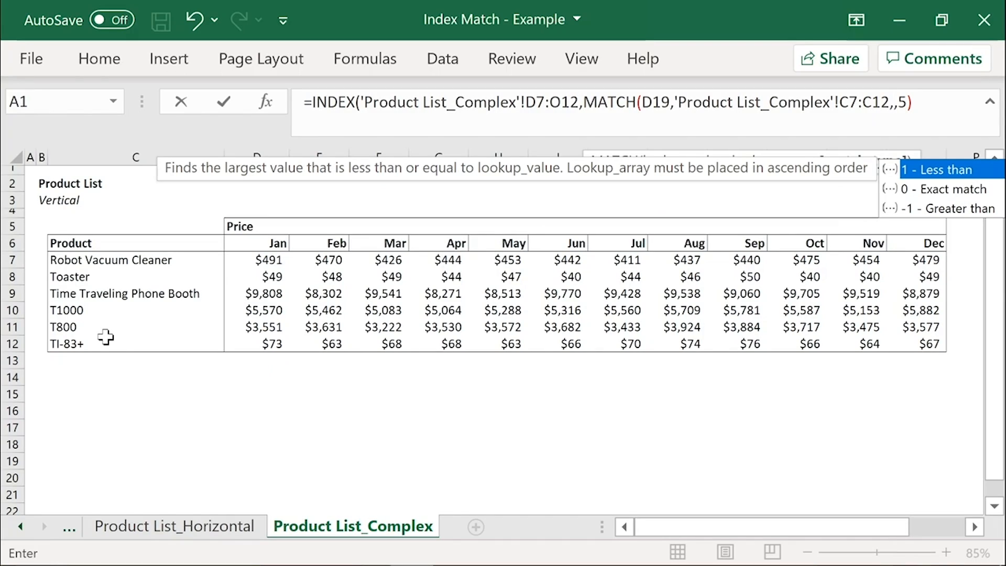
pyautogui.write('0)')
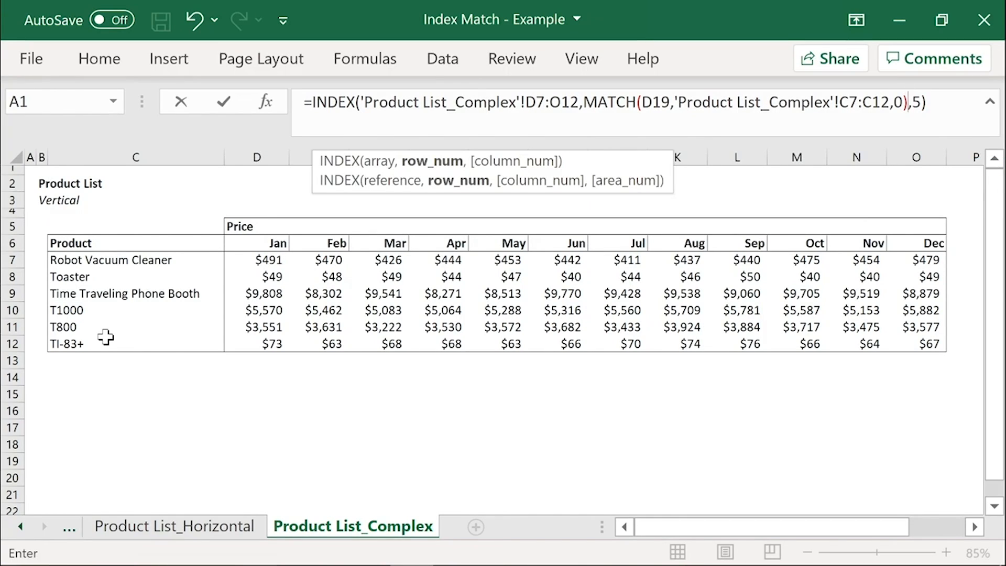
pyautogui.press('Return')
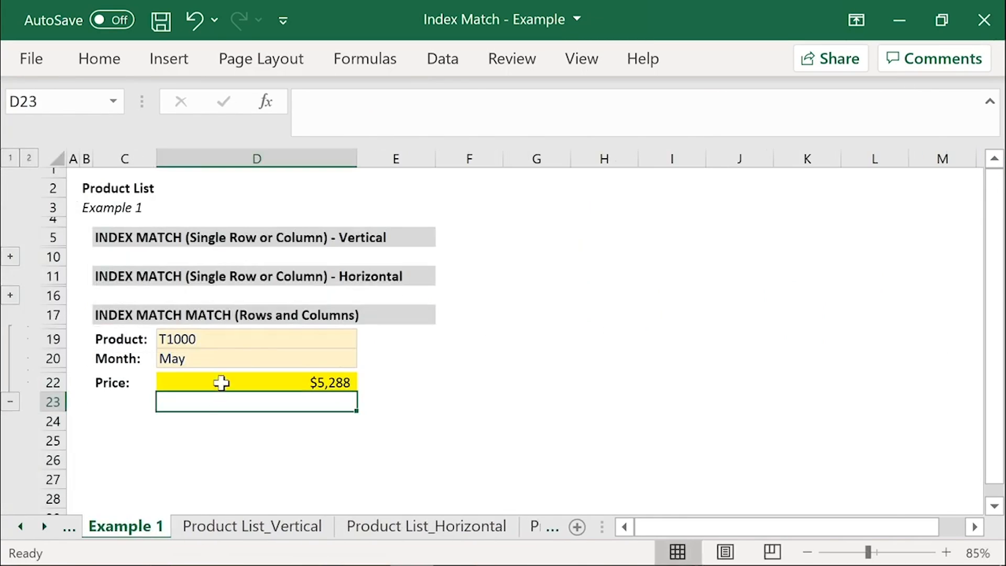
pyautogui.click(309, 381)
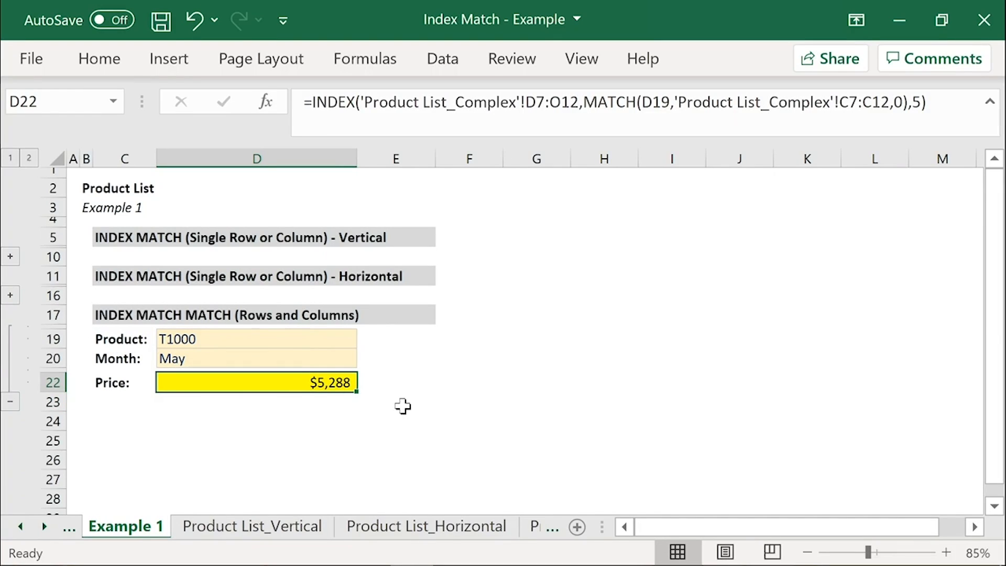
# Step: Test the row lookup by setting the product in D19 to TI-83+ and finally Toaster
pyautogui.click(335, 341)
pyautogui.click(365, 340)
pyautogui.click(328, 399)
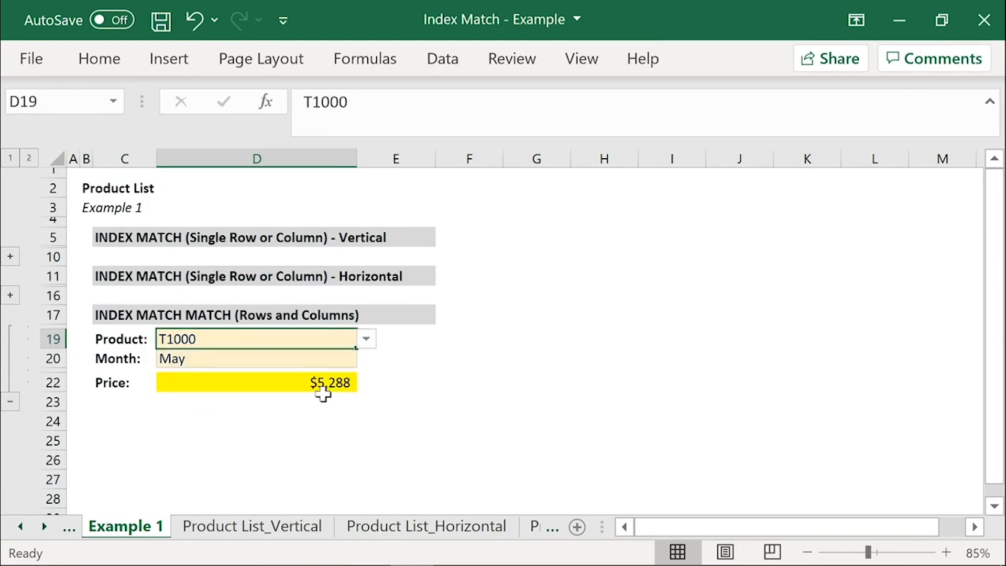
pyautogui.click(362, 339)
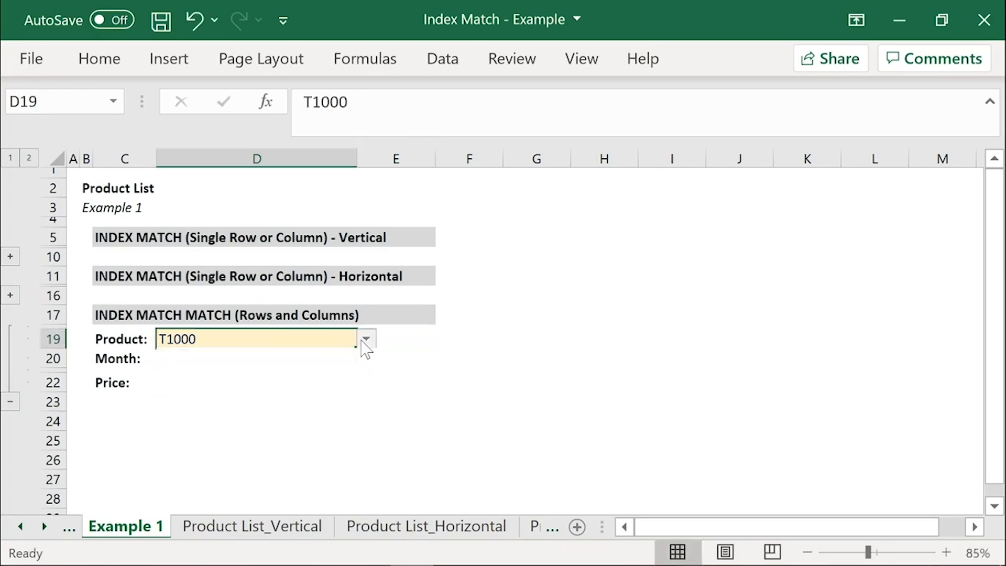
pyautogui.click(363, 340)
pyautogui.click(288, 424)
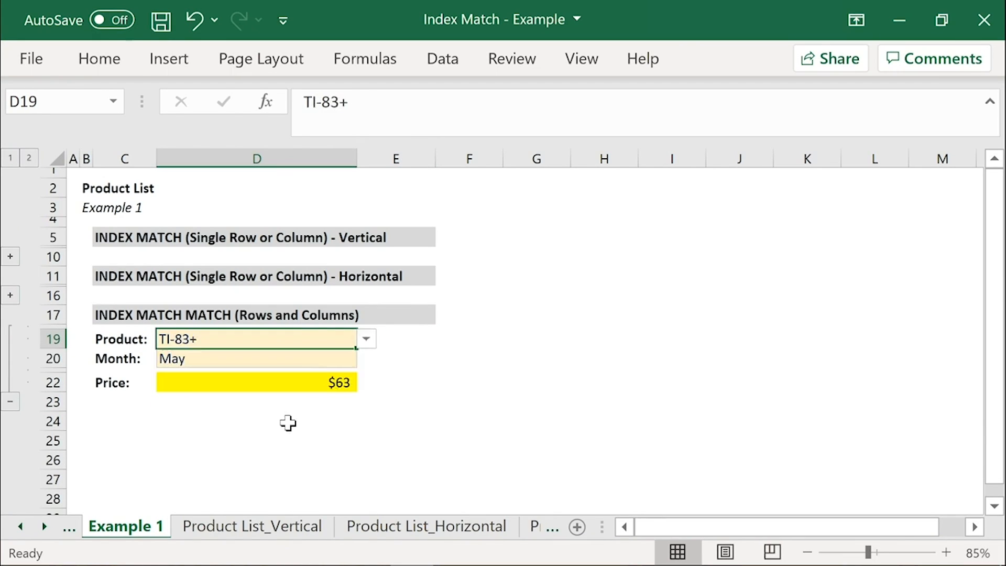
pyautogui.click(366, 340)
pyautogui.click(341, 369)
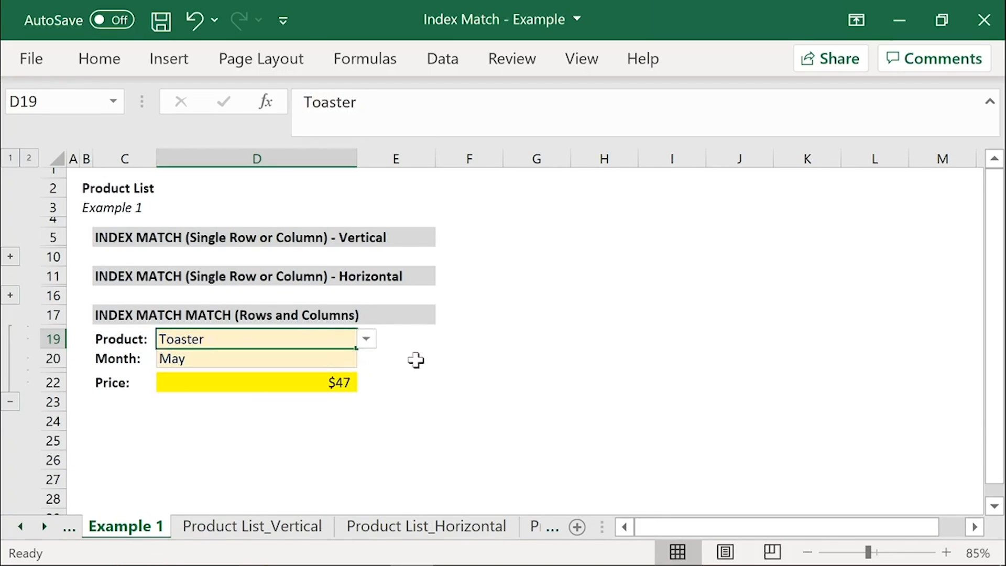
# Step: Replace the hardcoded column number in D22's INDEX formula with a second MATCH that uses month cell D20 as its lookup value
pyautogui.click(308, 383)
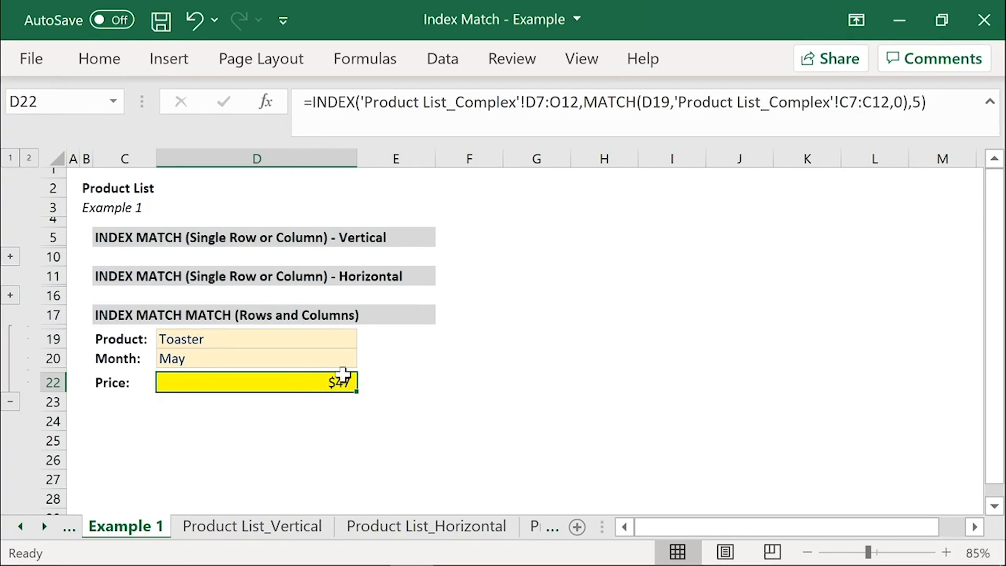
pyautogui.moveTo(921, 103); pyautogui.dragTo(908, 103)
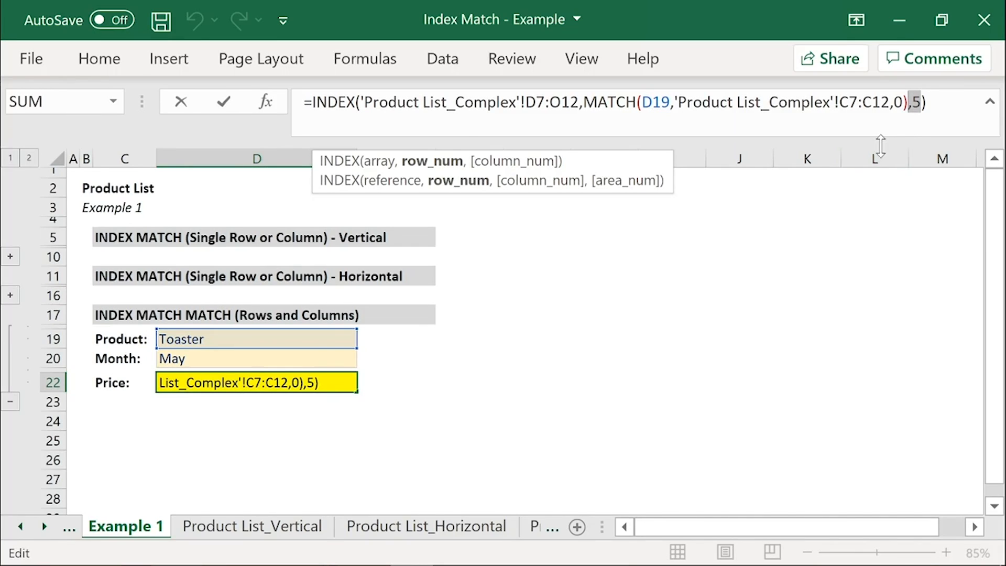
pyautogui.press('Escape')
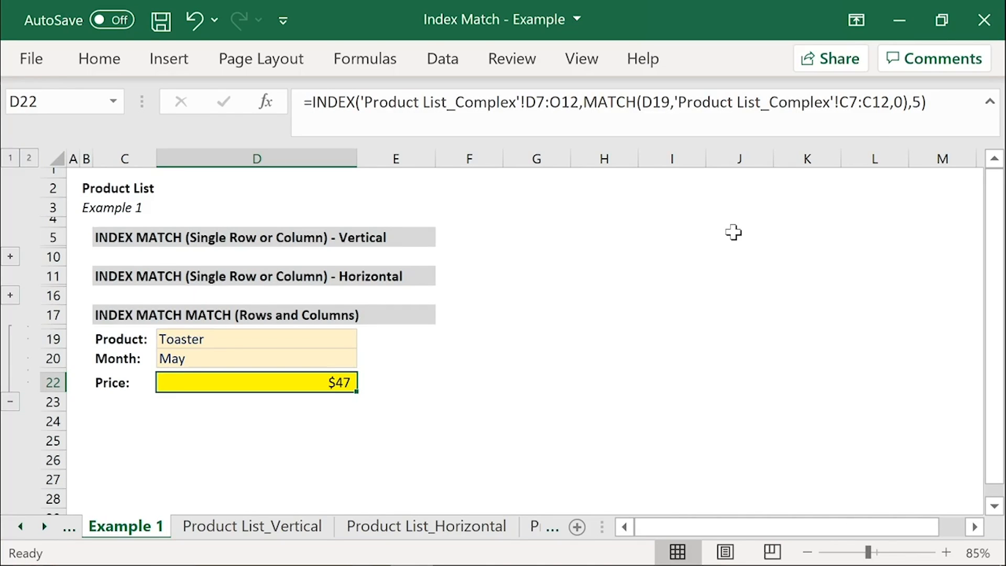
pyautogui.click(923, 102)
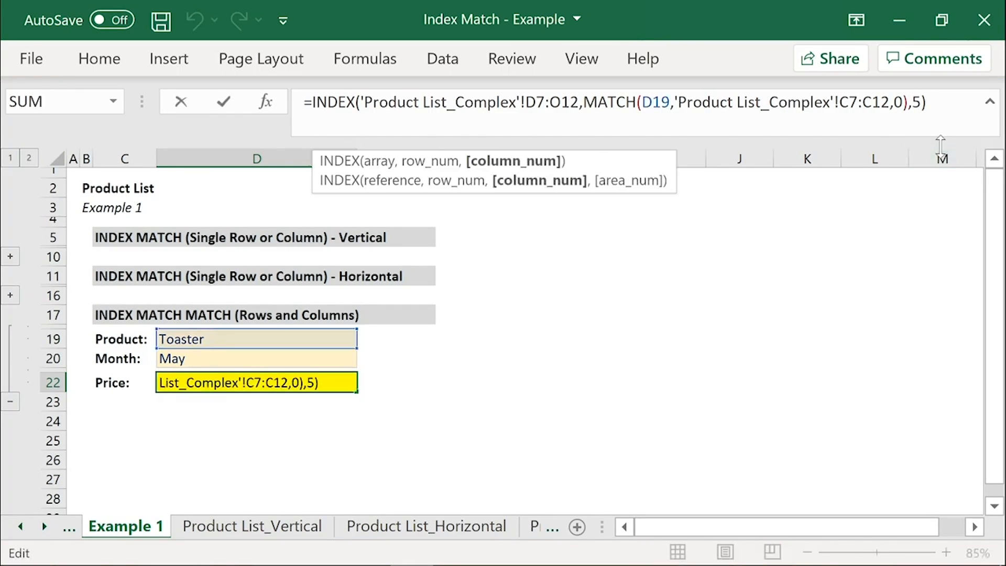
pyautogui.press('BackSpace')
pyautogui.write('MATCH(')
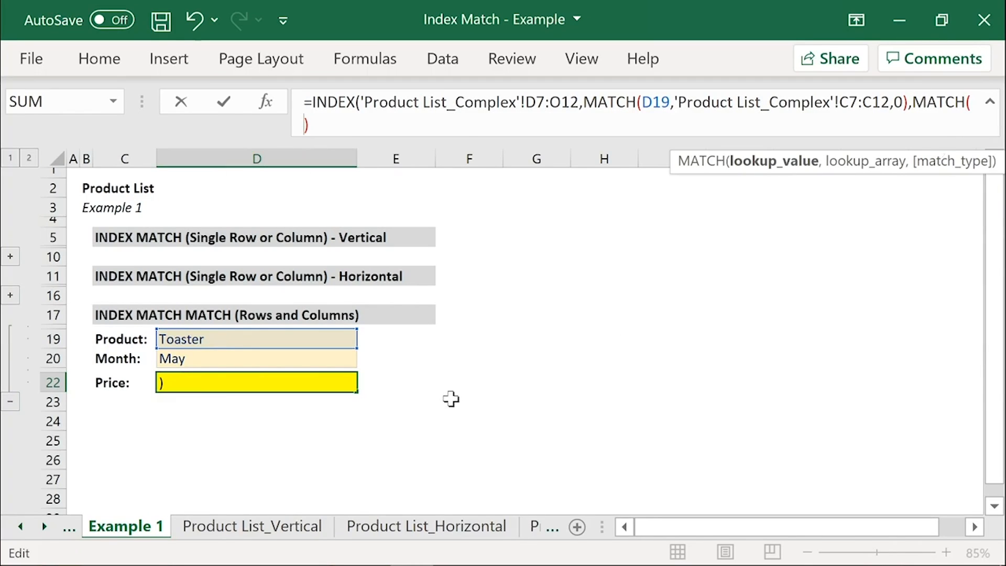
pyautogui.click(284, 360)
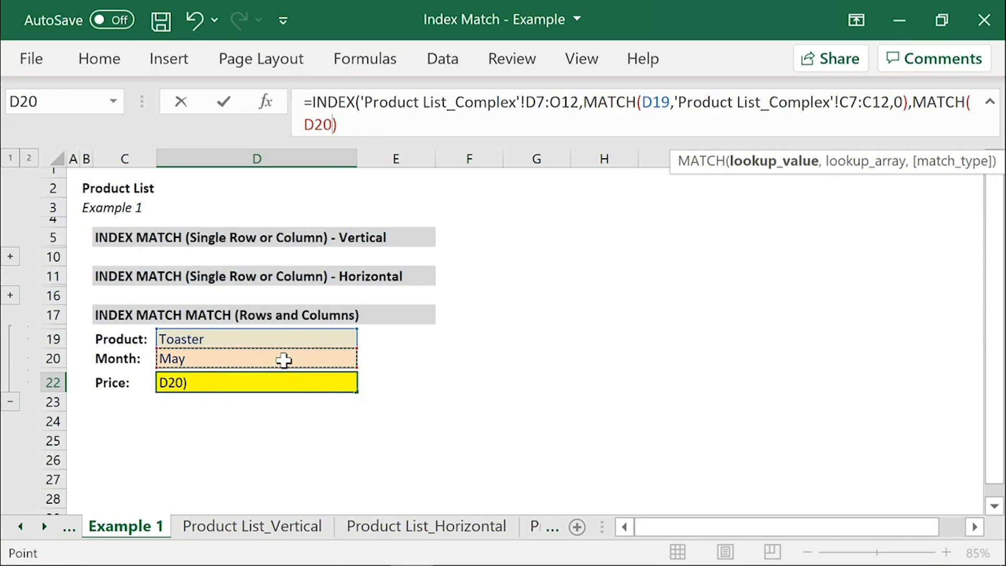
pyautogui.write(',')
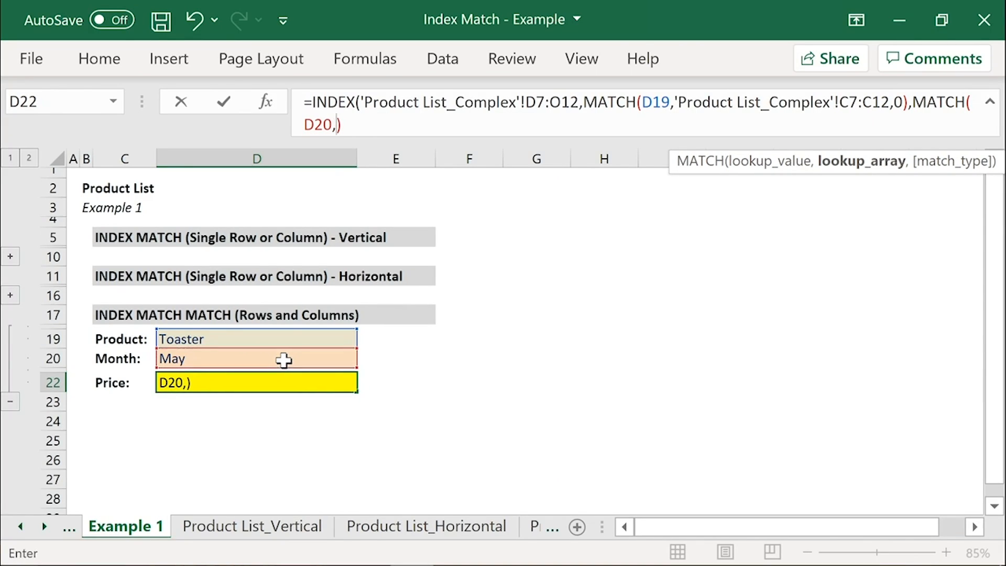
# Step: Complete the second MATCH in D22's formula with lookup array 'Product List_Complex'!D6:O6 and match type 0, and commit the formula
pyautogui.click(44, 526)
pyautogui.click(44, 526)
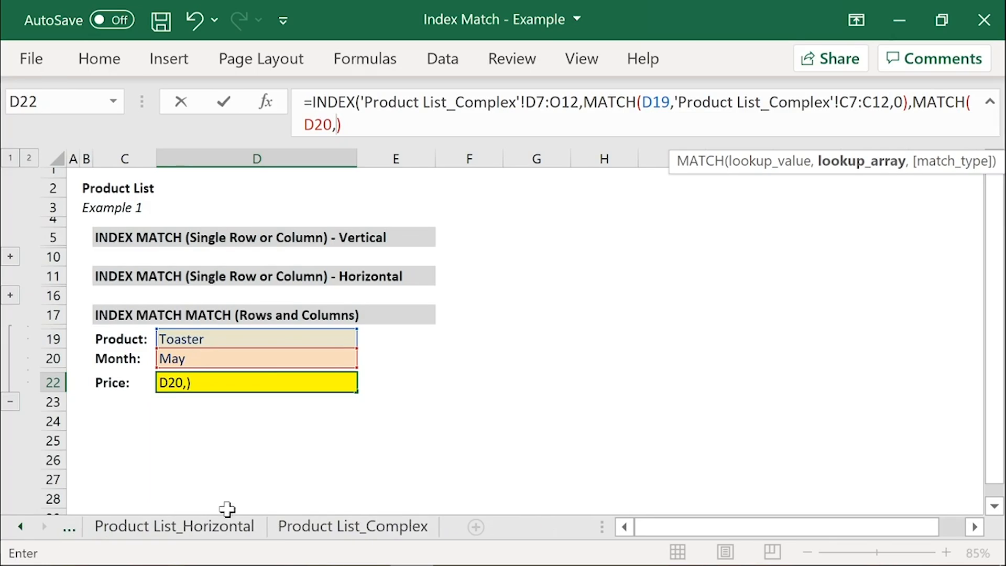
pyautogui.click(367, 527)
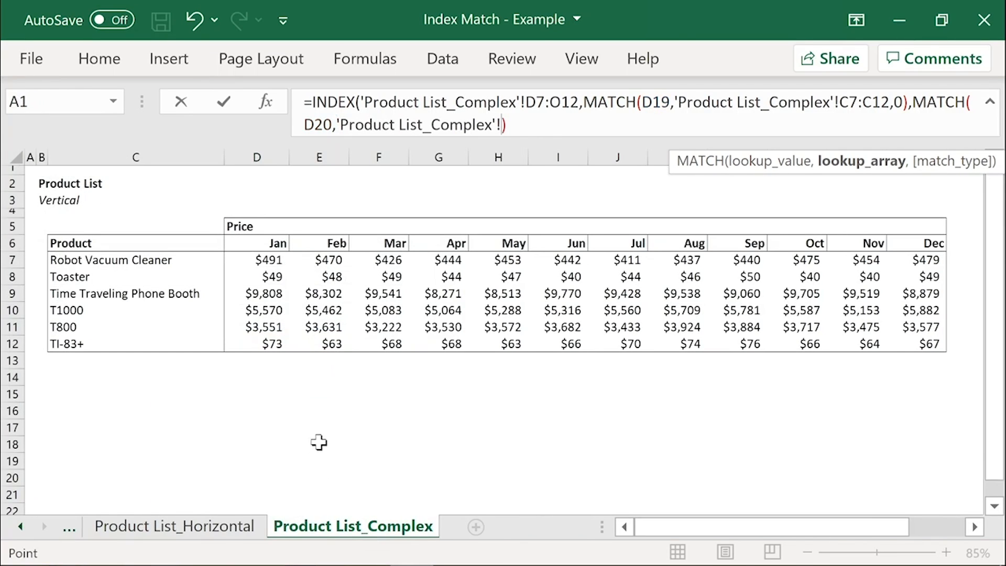
pyautogui.click(249, 241)
pyautogui.moveTo(249, 241); pyautogui.dragTo(943, 241)
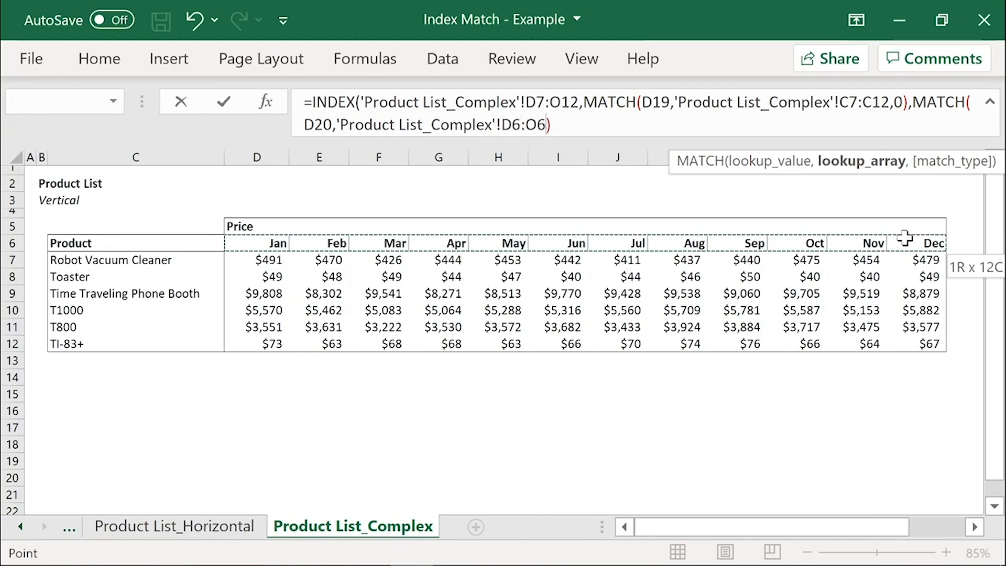
pyautogui.click(906, 239)
pyautogui.moveTo(262, 240); pyautogui.dragTo(901, 241)
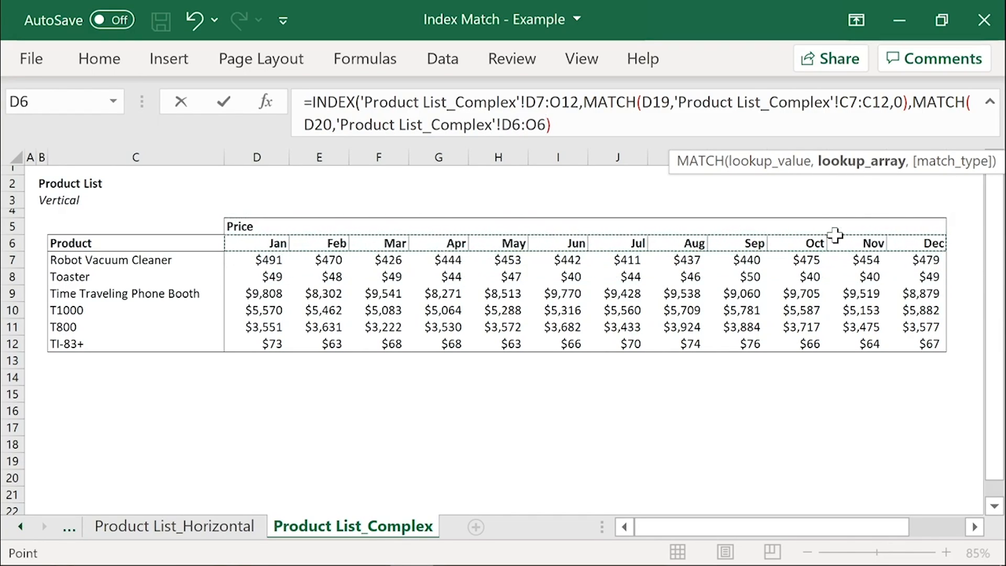
pyautogui.write(',')
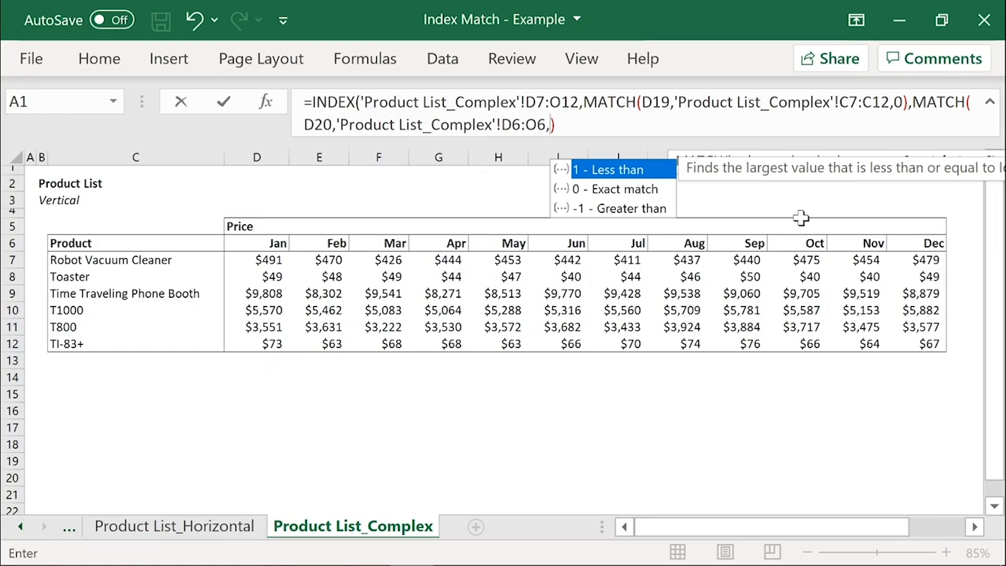
pyautogui.write('0)')
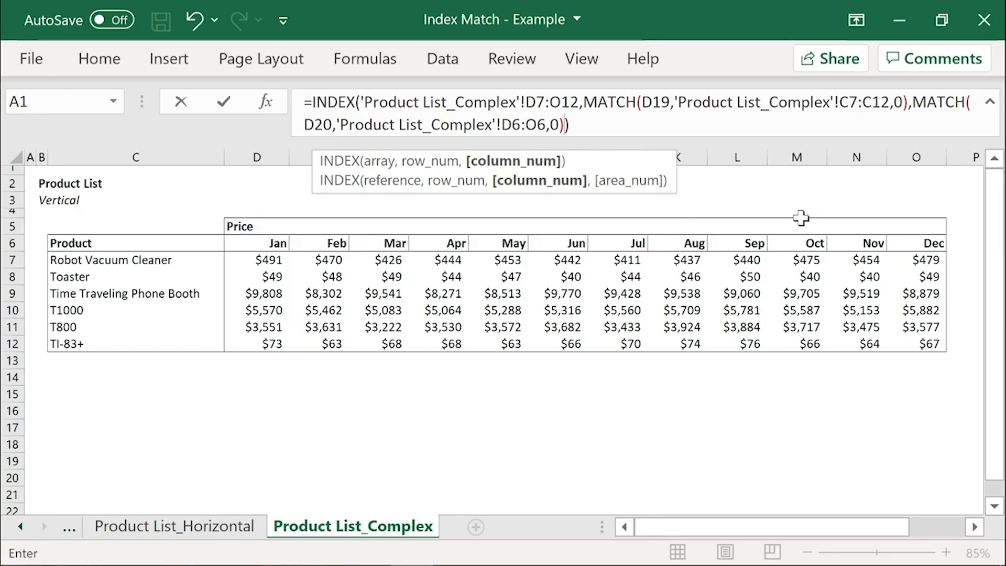
pyautogui.press('Return')
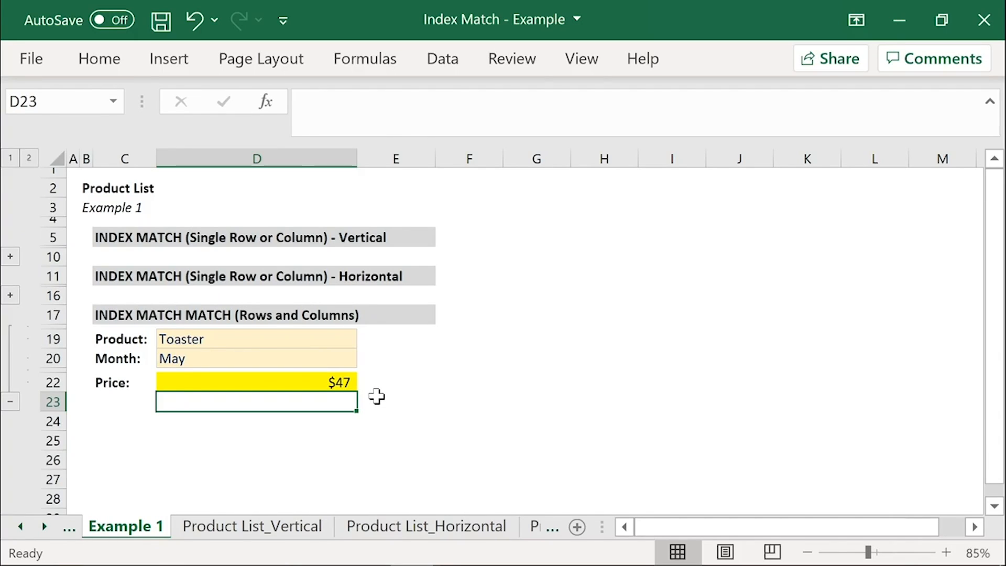
# Step: Test the two-way lookup by setting the product in D19 to T1000 and the month in D20 to Oct, and review D22's formula
pyautogui.click(325, 338)
pyautogui.click(366, 339)
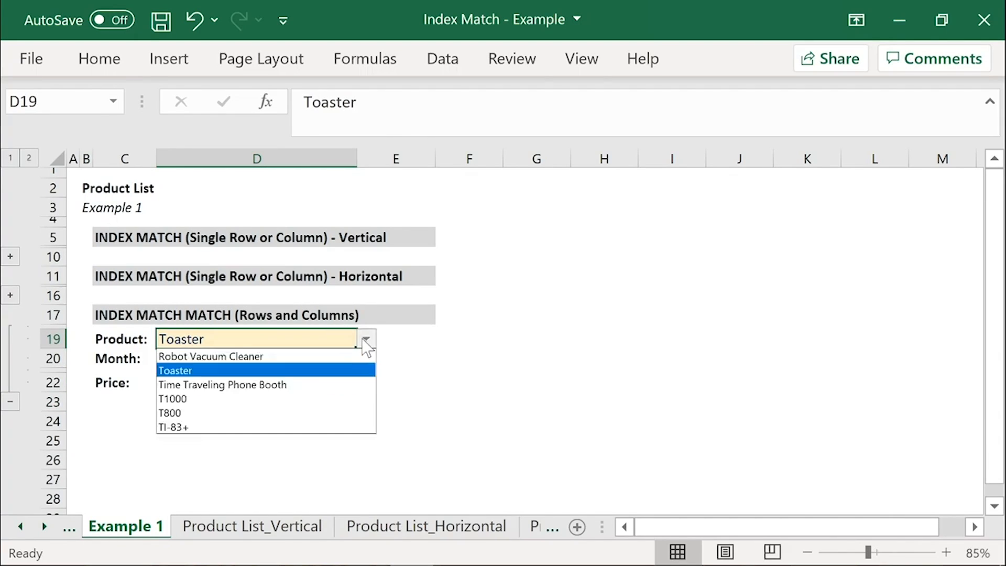
pyautogui.click(322, 398)
pyautogui.click(343, 358)
pyautogui.click(365, 358)
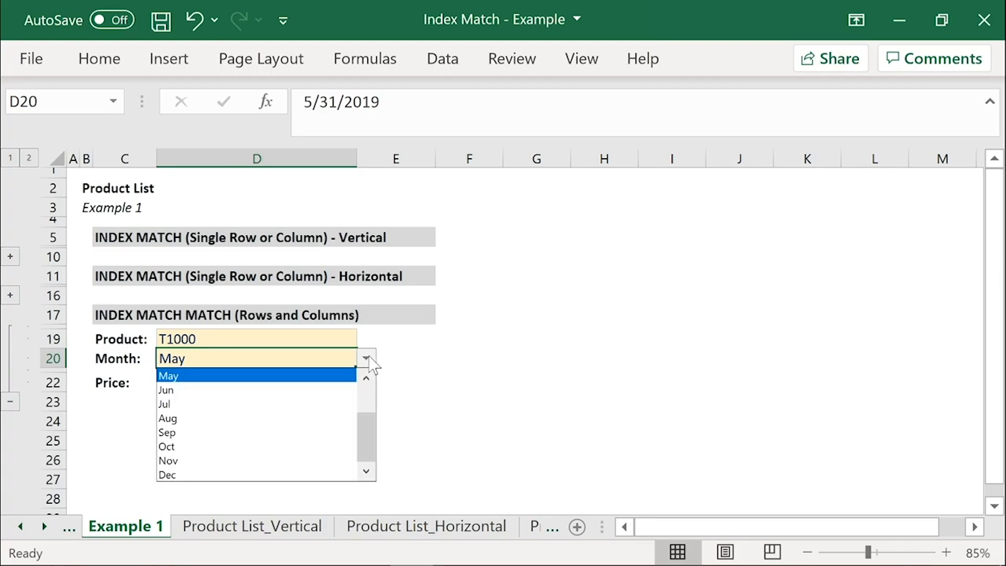
pyautogui.click(328, 447)
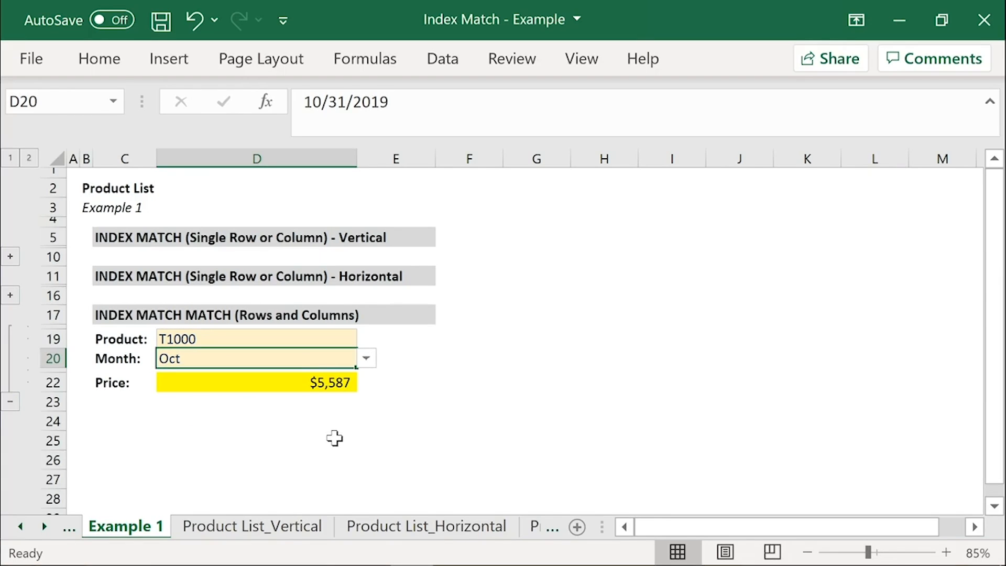
pyautogui.click(283, 384)
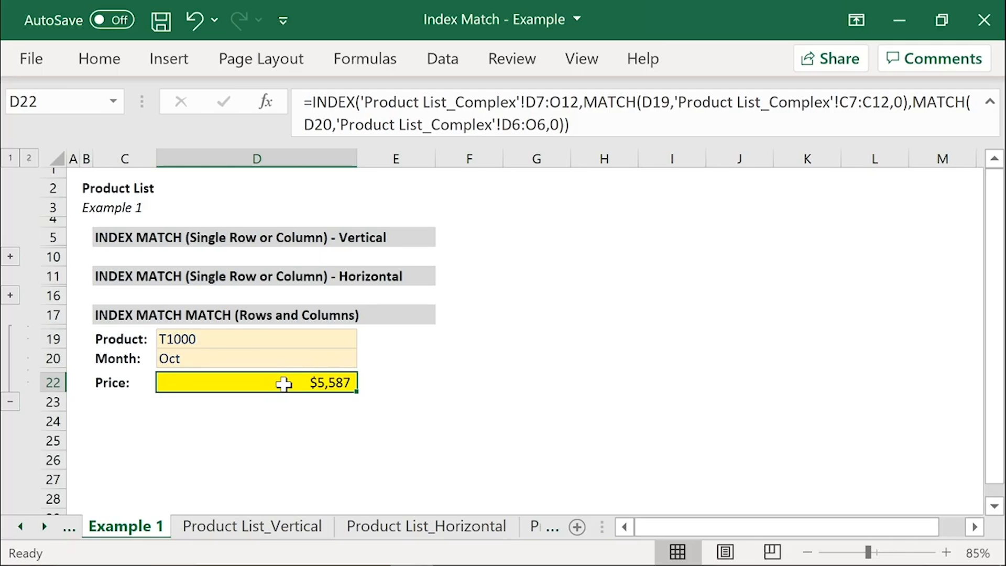
pyautogui.click(217, 341)
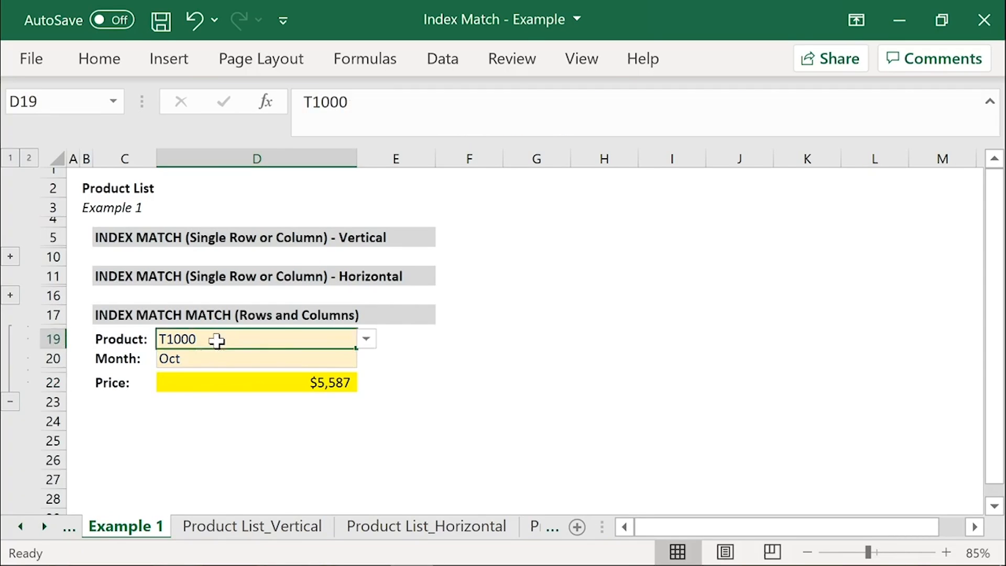